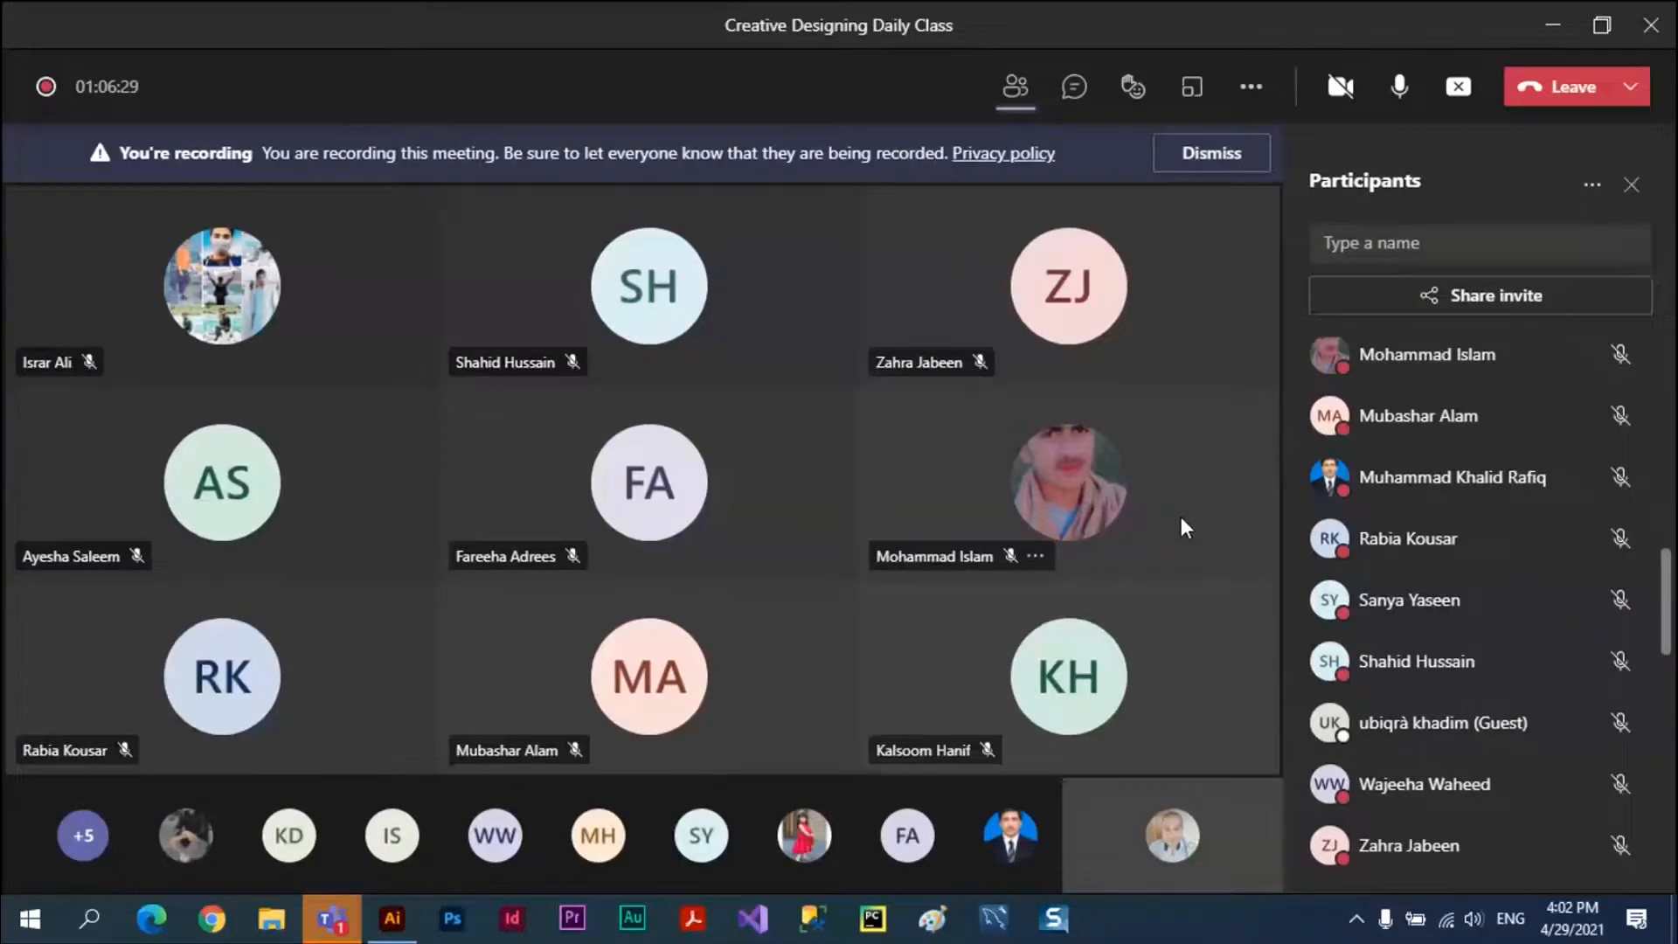
Switch to Adobe Illustrator and delete all the existing fish artwork from the artboard.
{"action": "key", "text": "alt+Tab"}
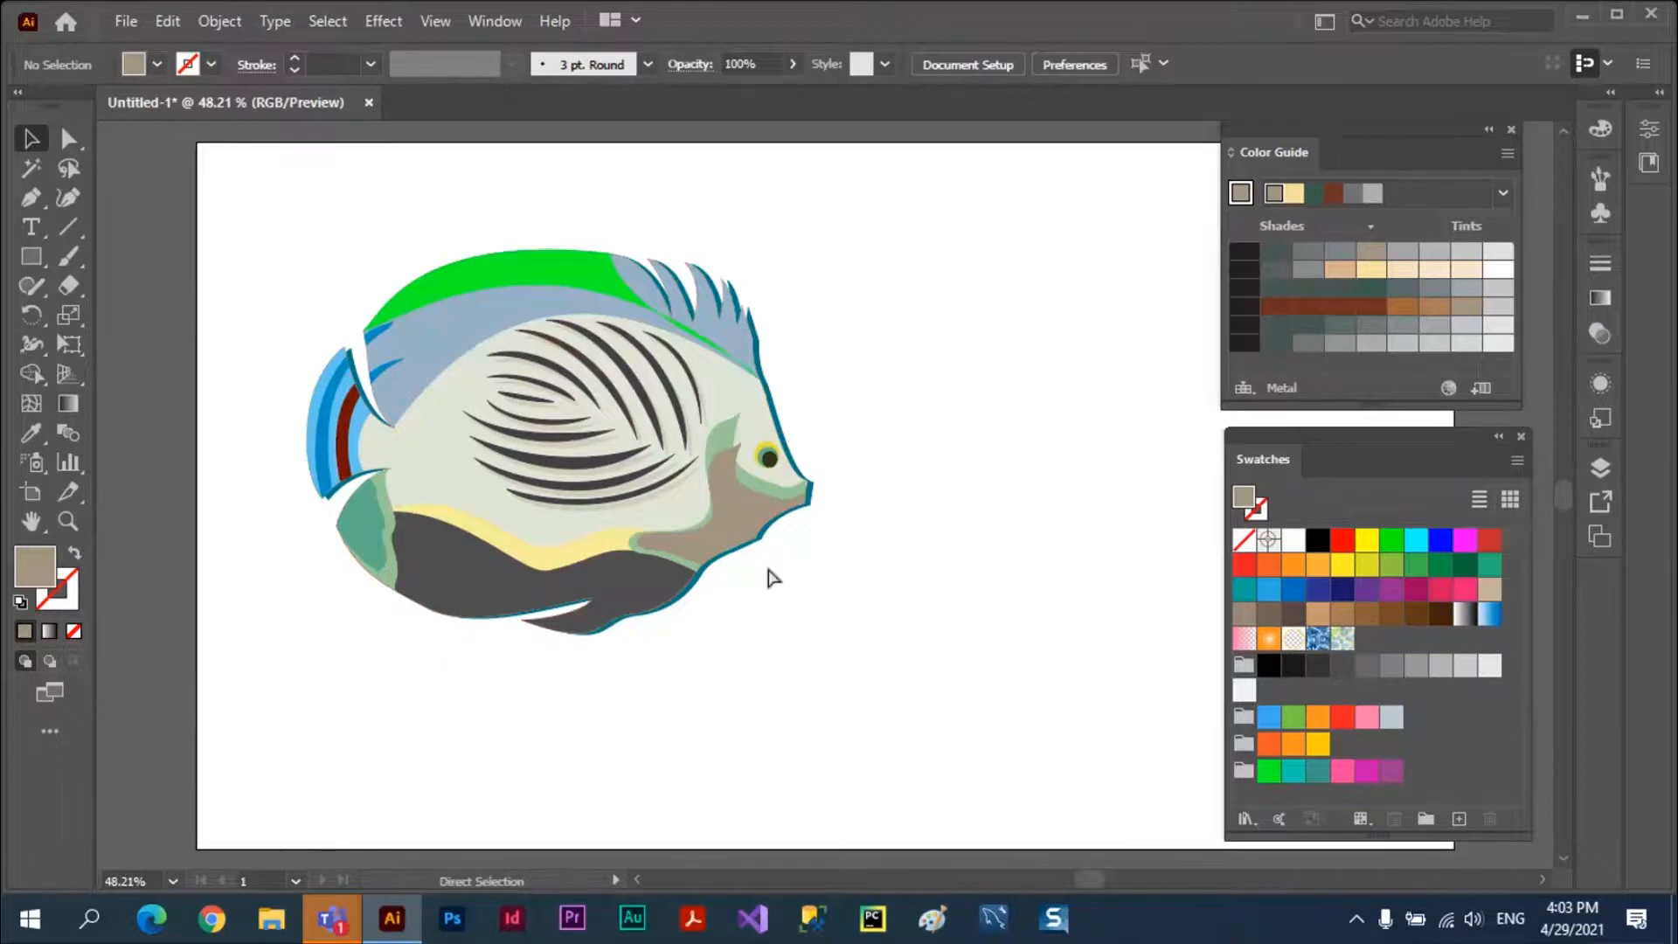
{"action": "key", "text": "ctrl+a"}
{"action": "key", "text": "Delete"}
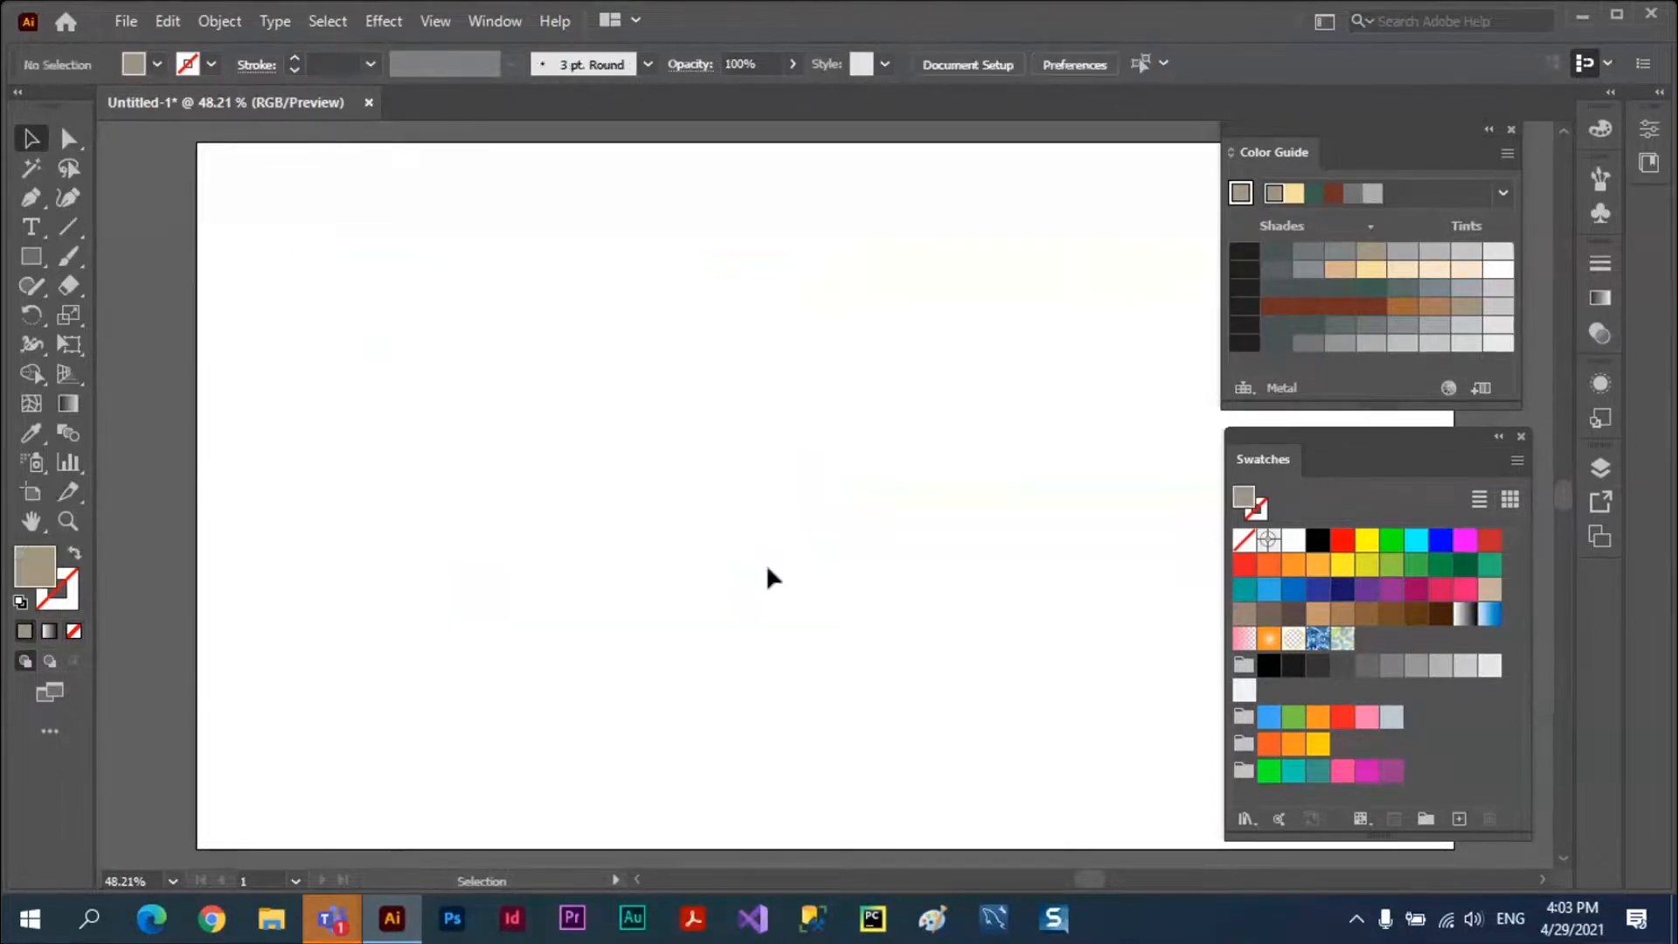
Load the "my work space" workspace, collapse the Properties panel and reduce the tools to a single column.
{"action": "left_click", "coordinate": [1325, 22]}
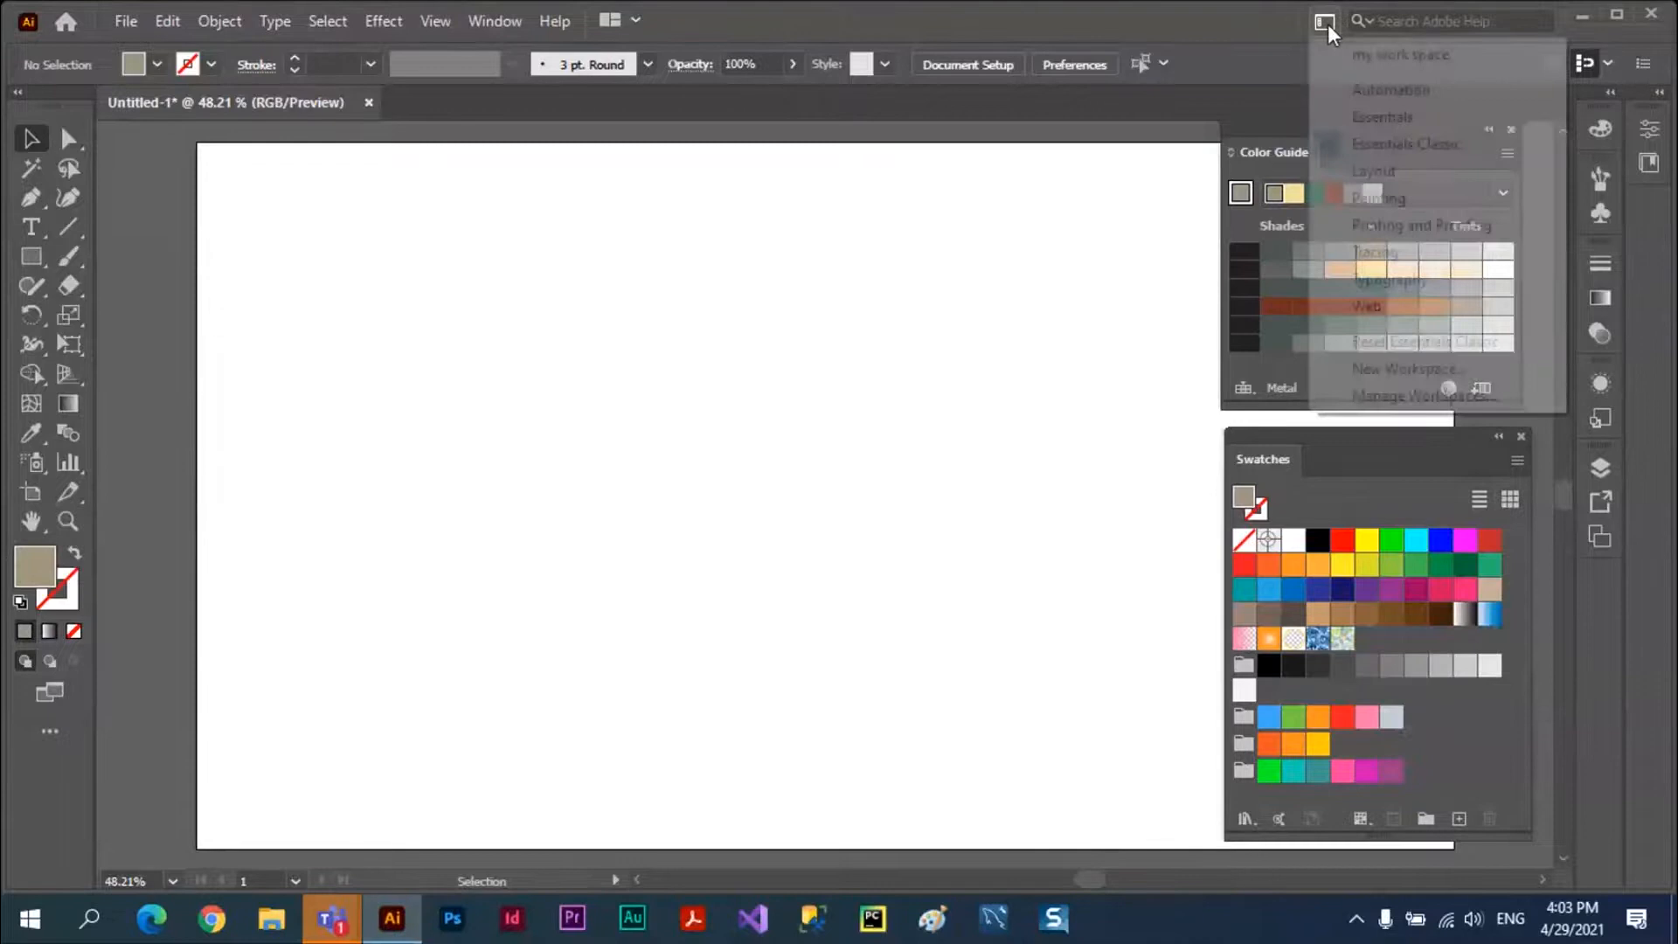
{"action": "left_click", "coordinate": [1407, 56]}
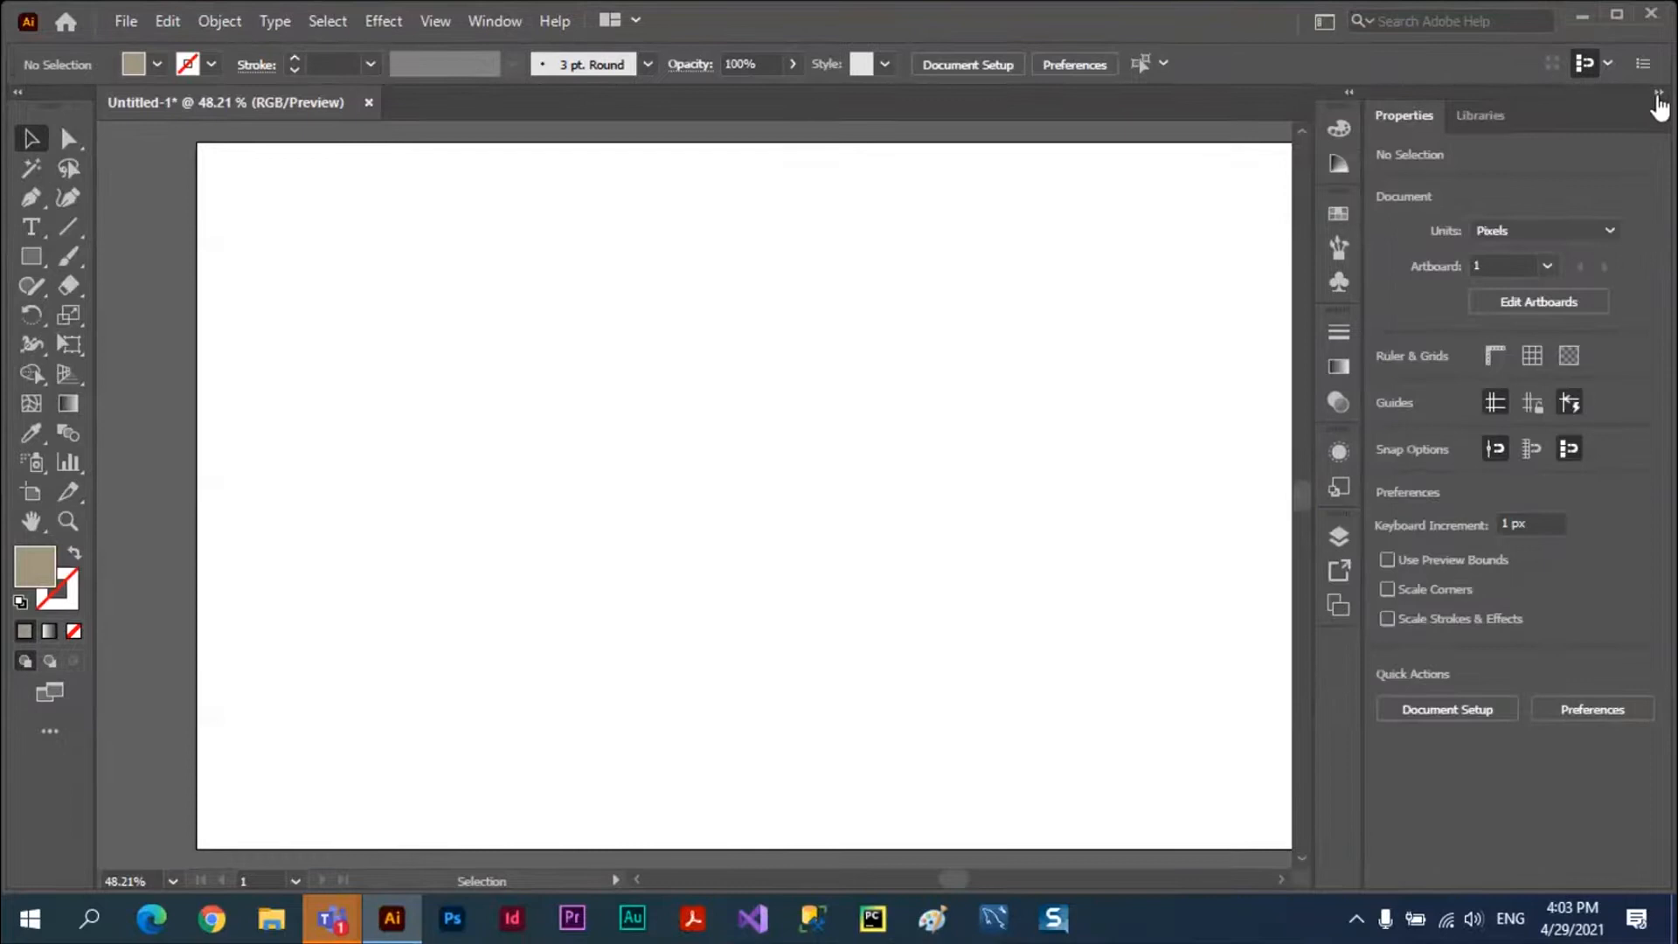
{"action": "left_click", "coordinate": [1657, 93]}
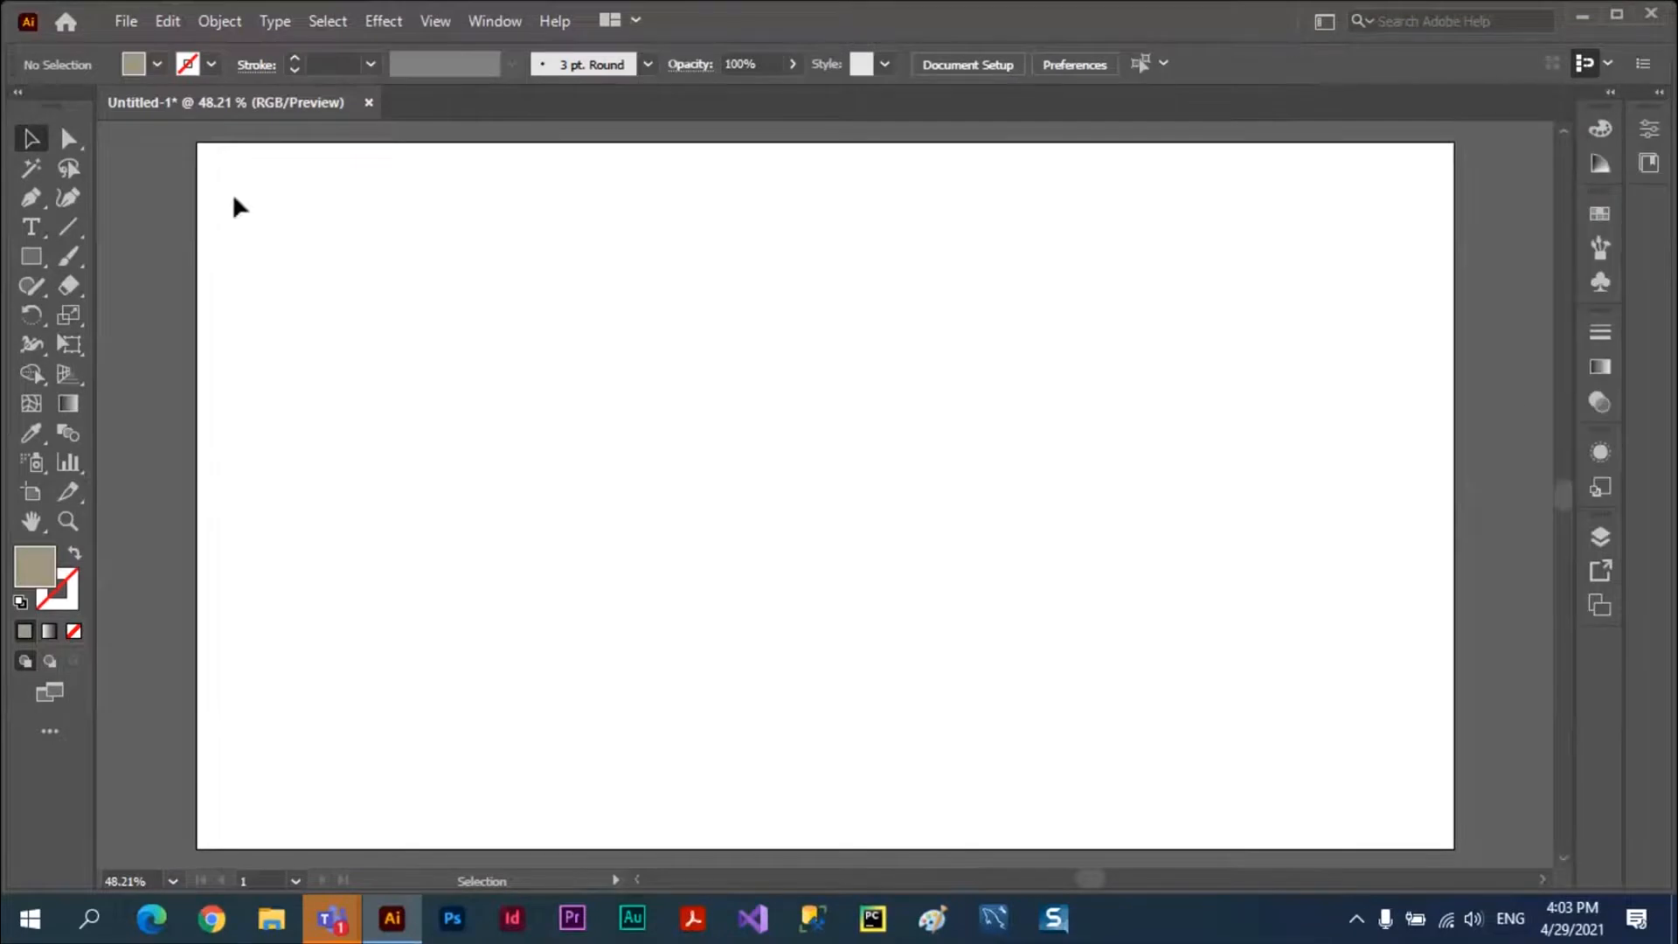
{"action": "left_click", "coordinate": [21, 93]}
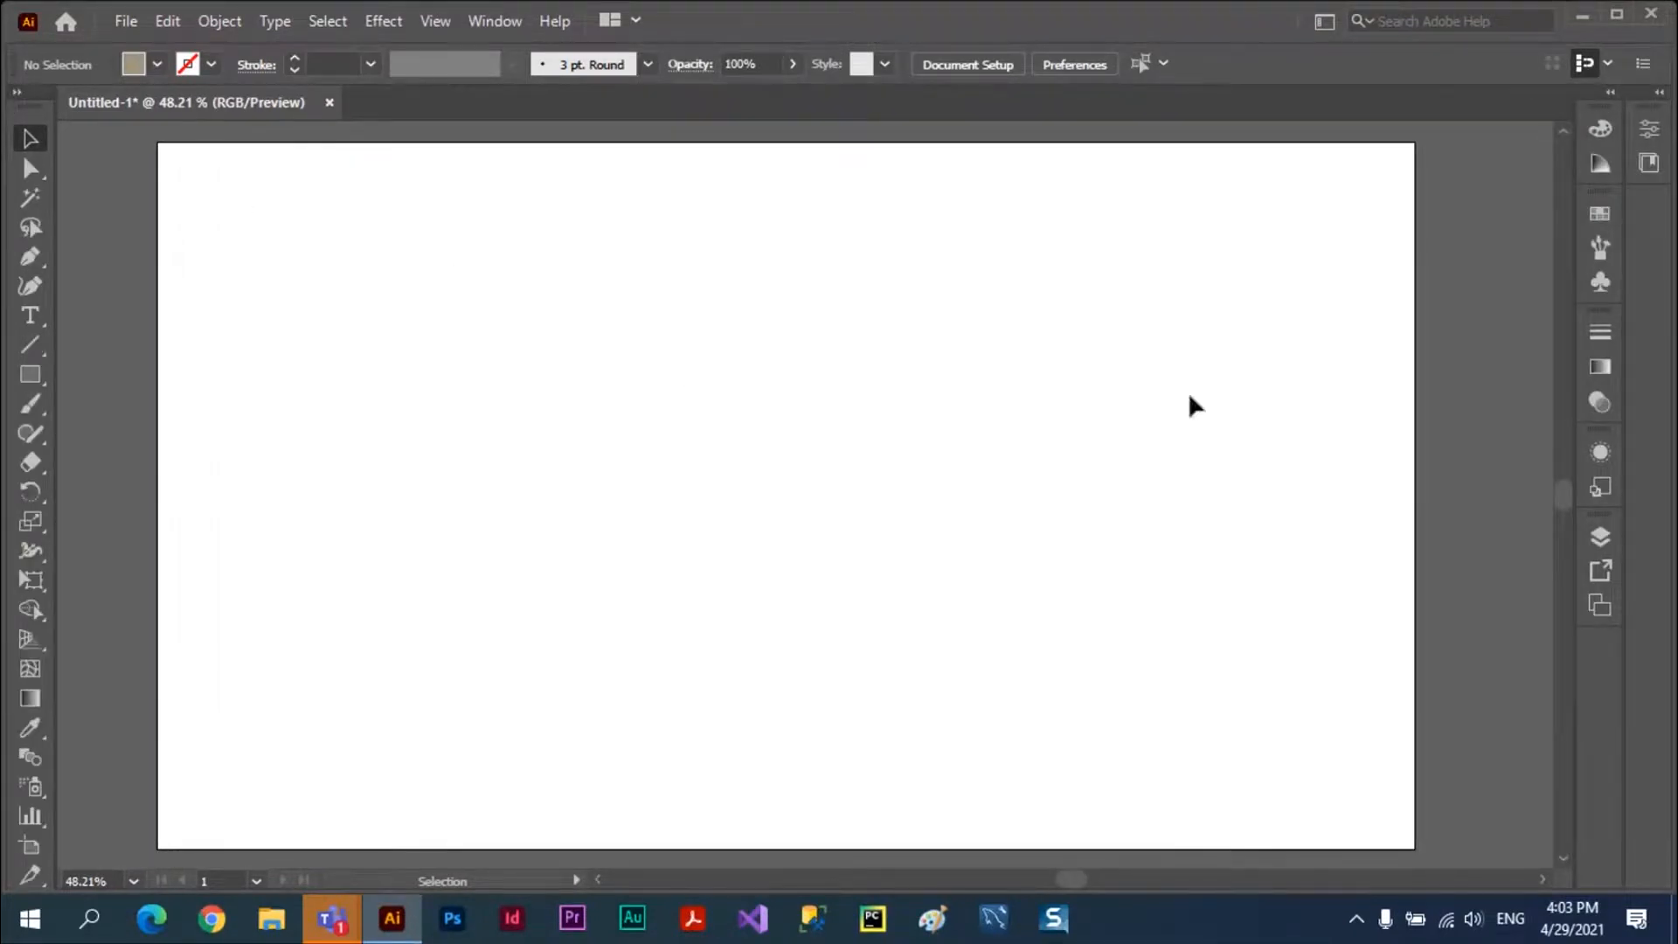
Place the Fish 2 symbol from the Nature symbol library on the artboard and close the library.
{"action": "left_click", "coordinate": [1598, 283]}
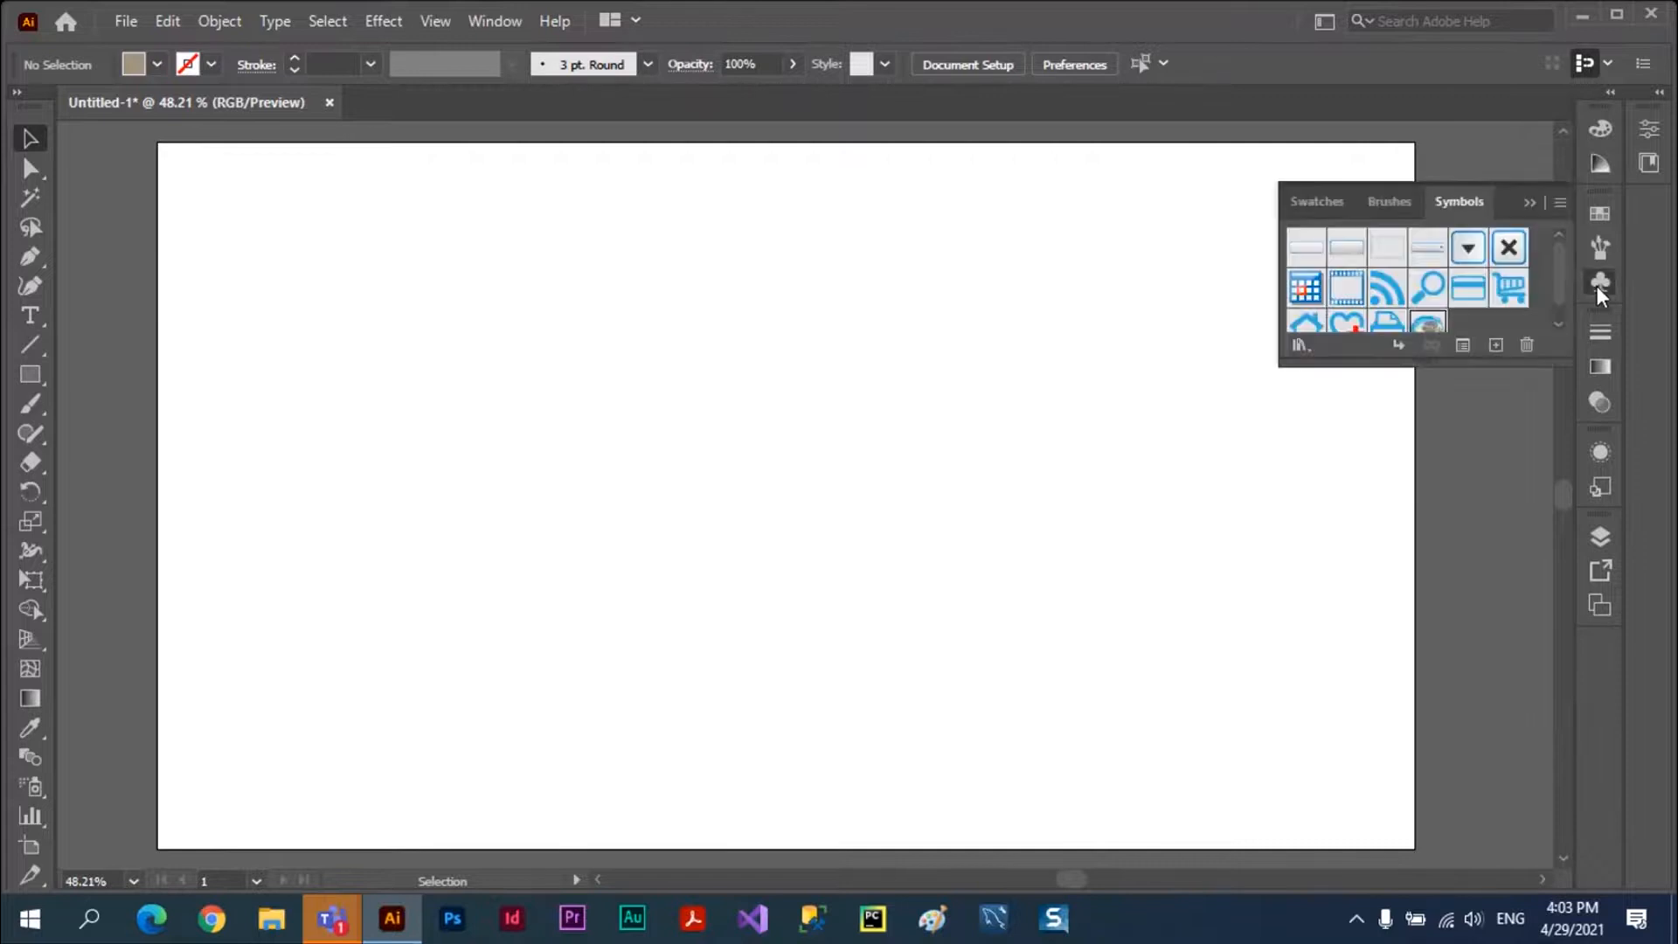
{"action": "left_click", "coordinate": [1304, 346]}
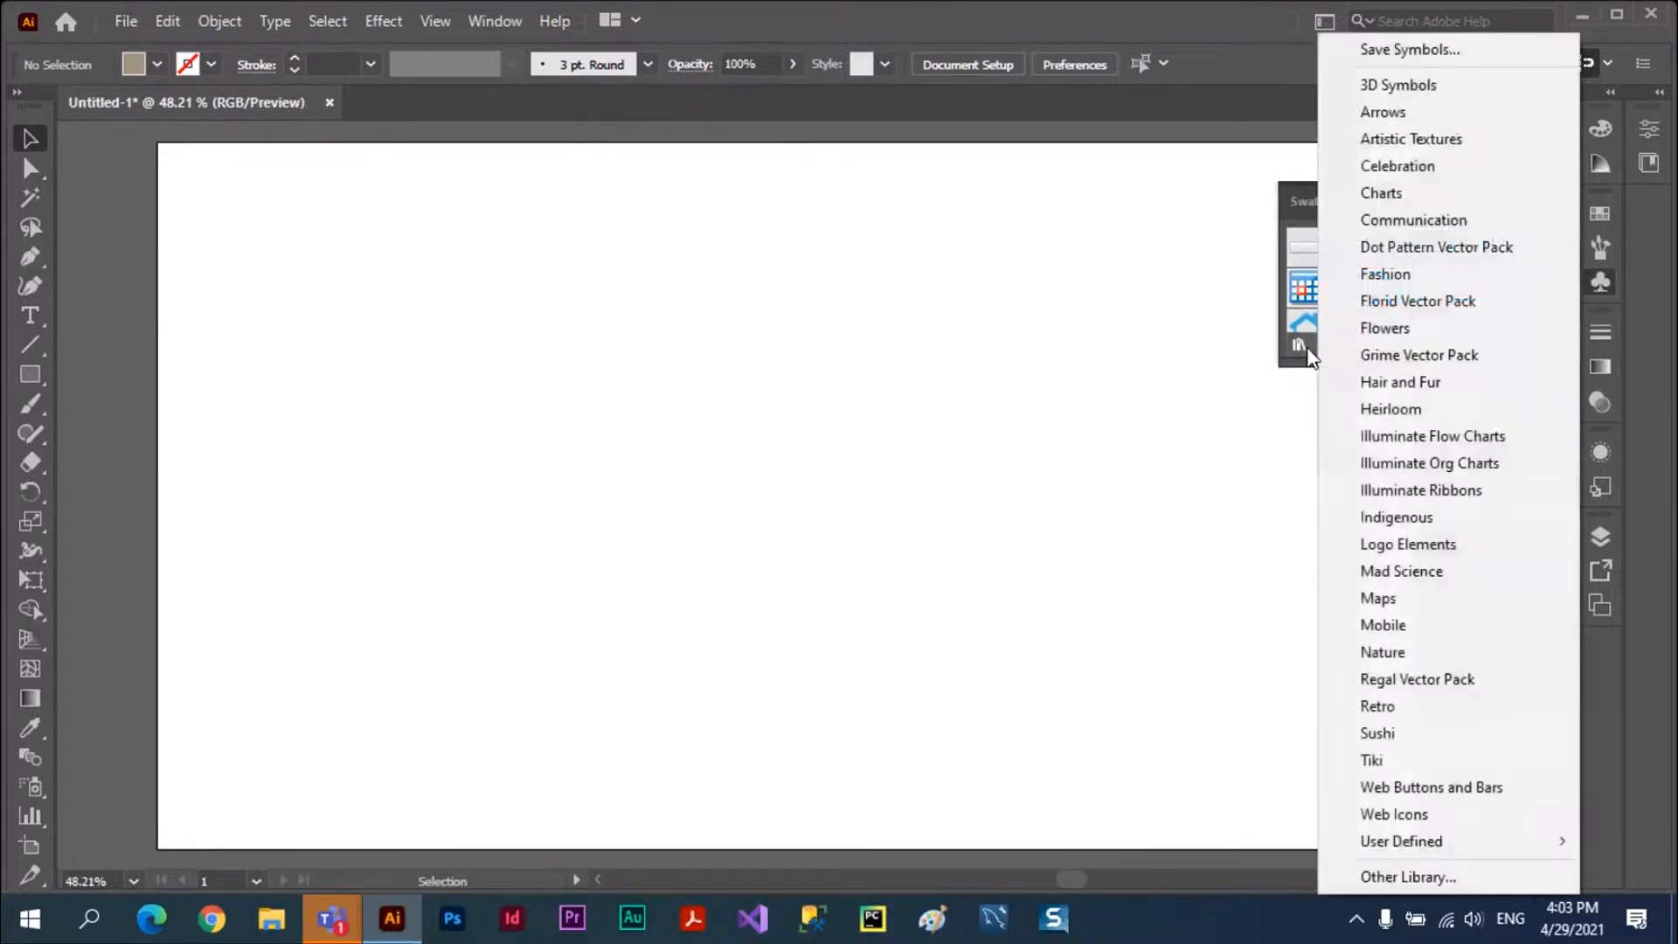
{"action": "left_click", "coordinate": [1387, 654]}
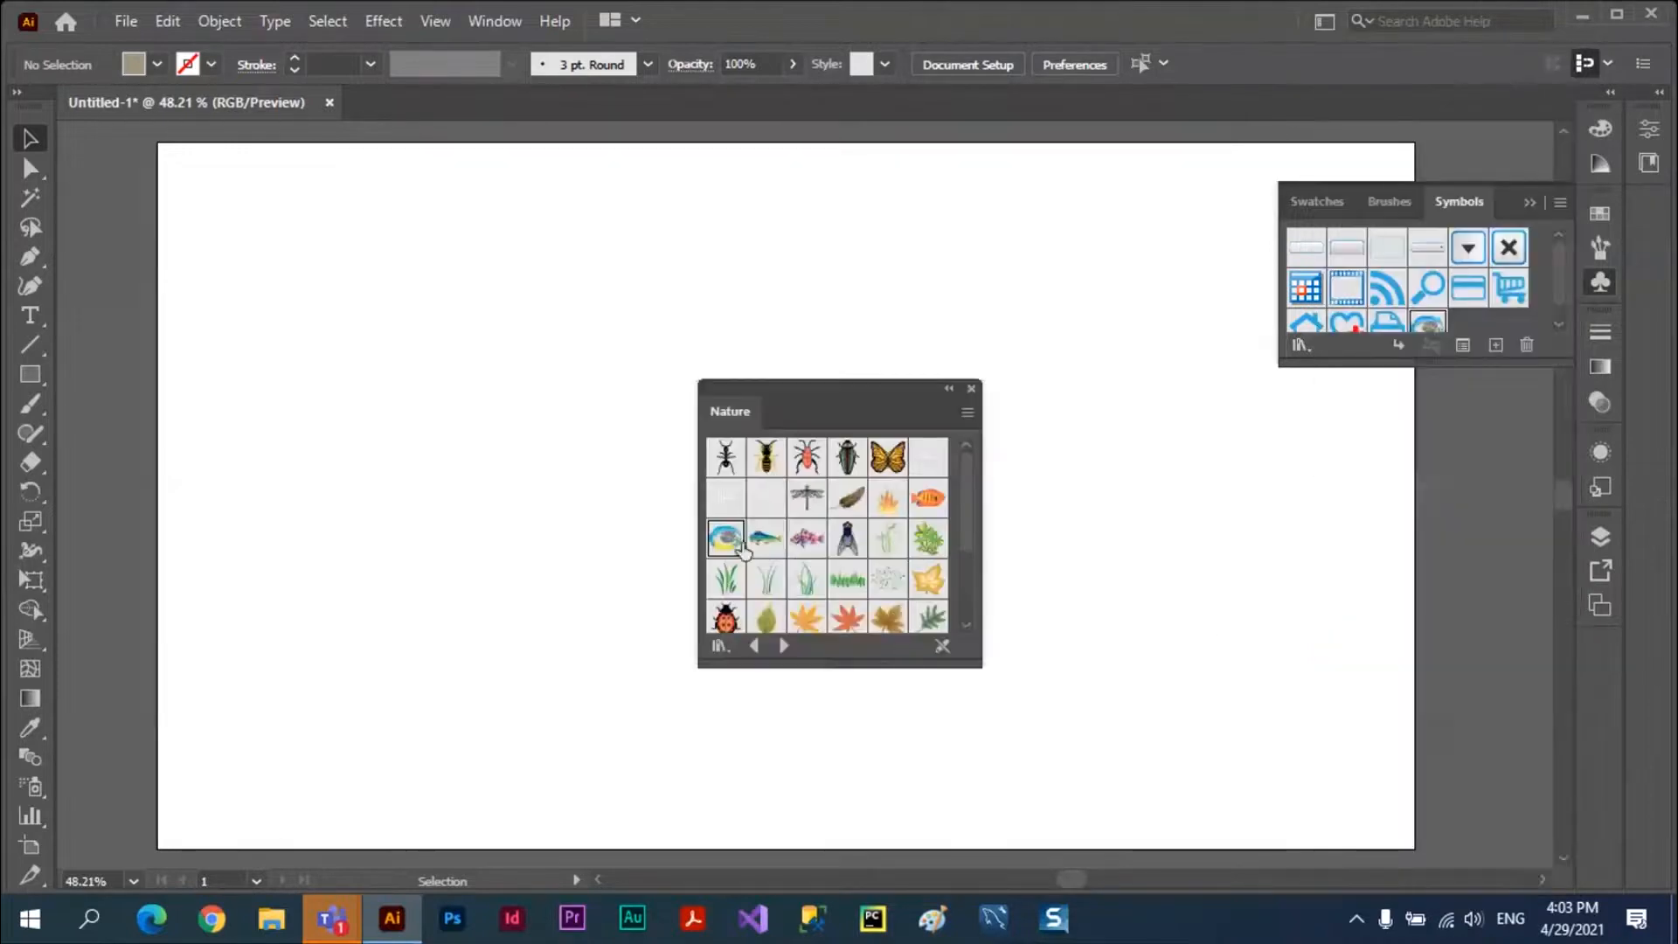
{"action": "left_click_drag", "start_coordinate": [727, 544], "coordinate": [568, 467]}
{"action": "left_click", "coordinate": [970, 388]}
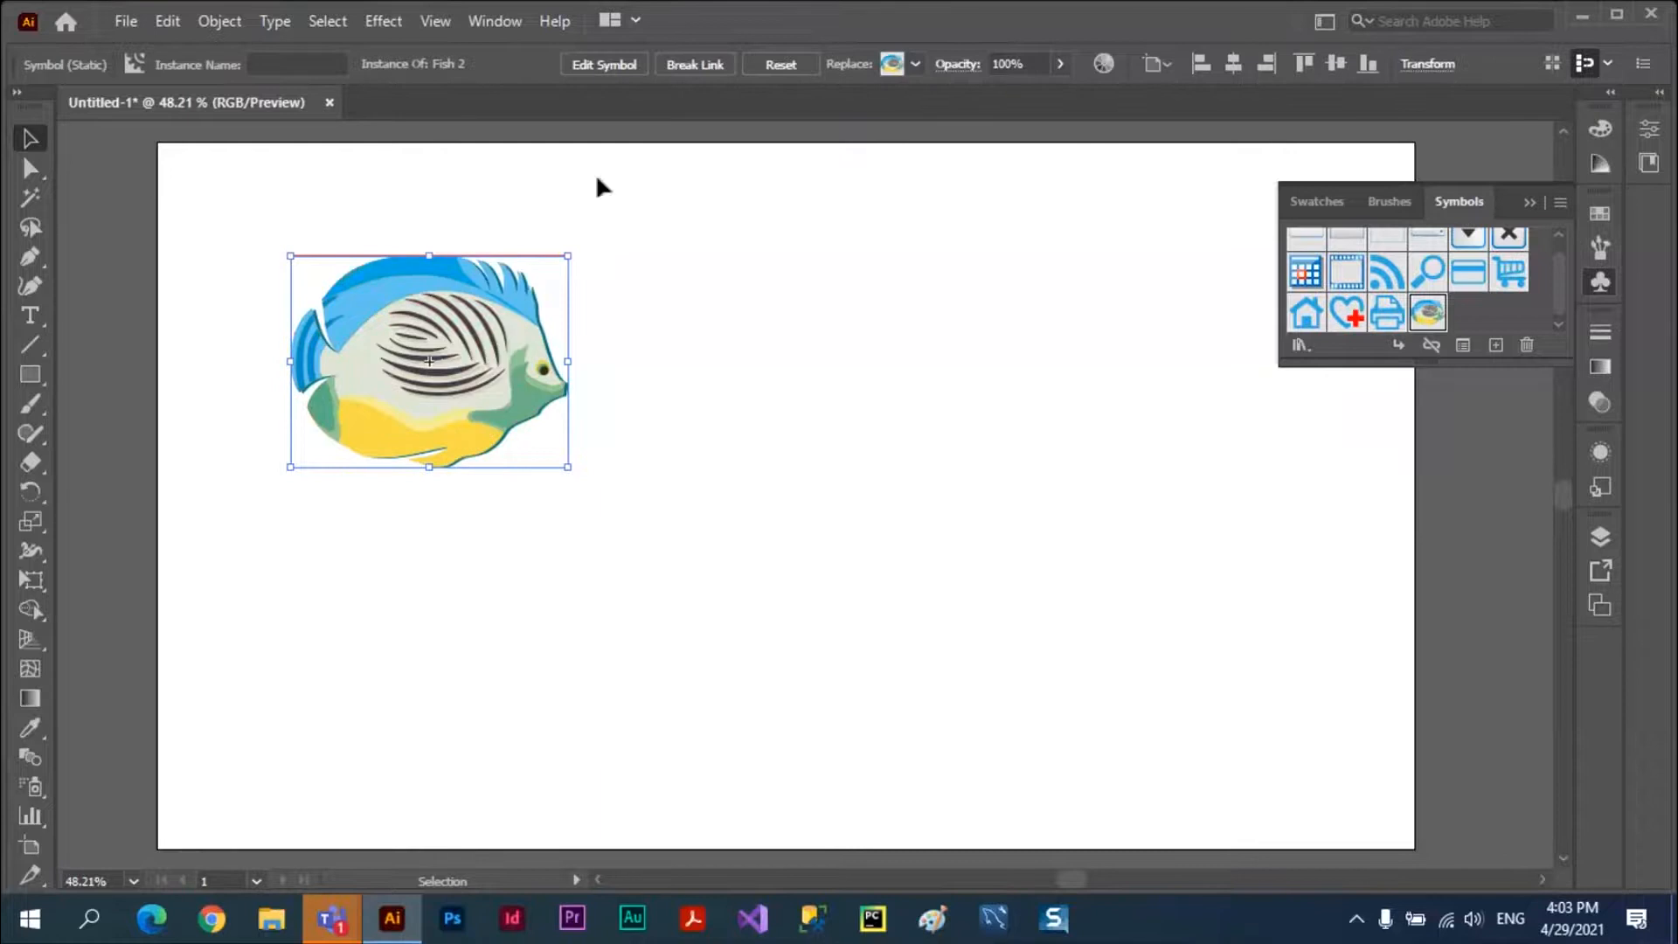
Break the fish's symbol link and move the fish closer to the artboard's upper-left corner.
{"action": "left_click", "coordinate": [683, 72]}
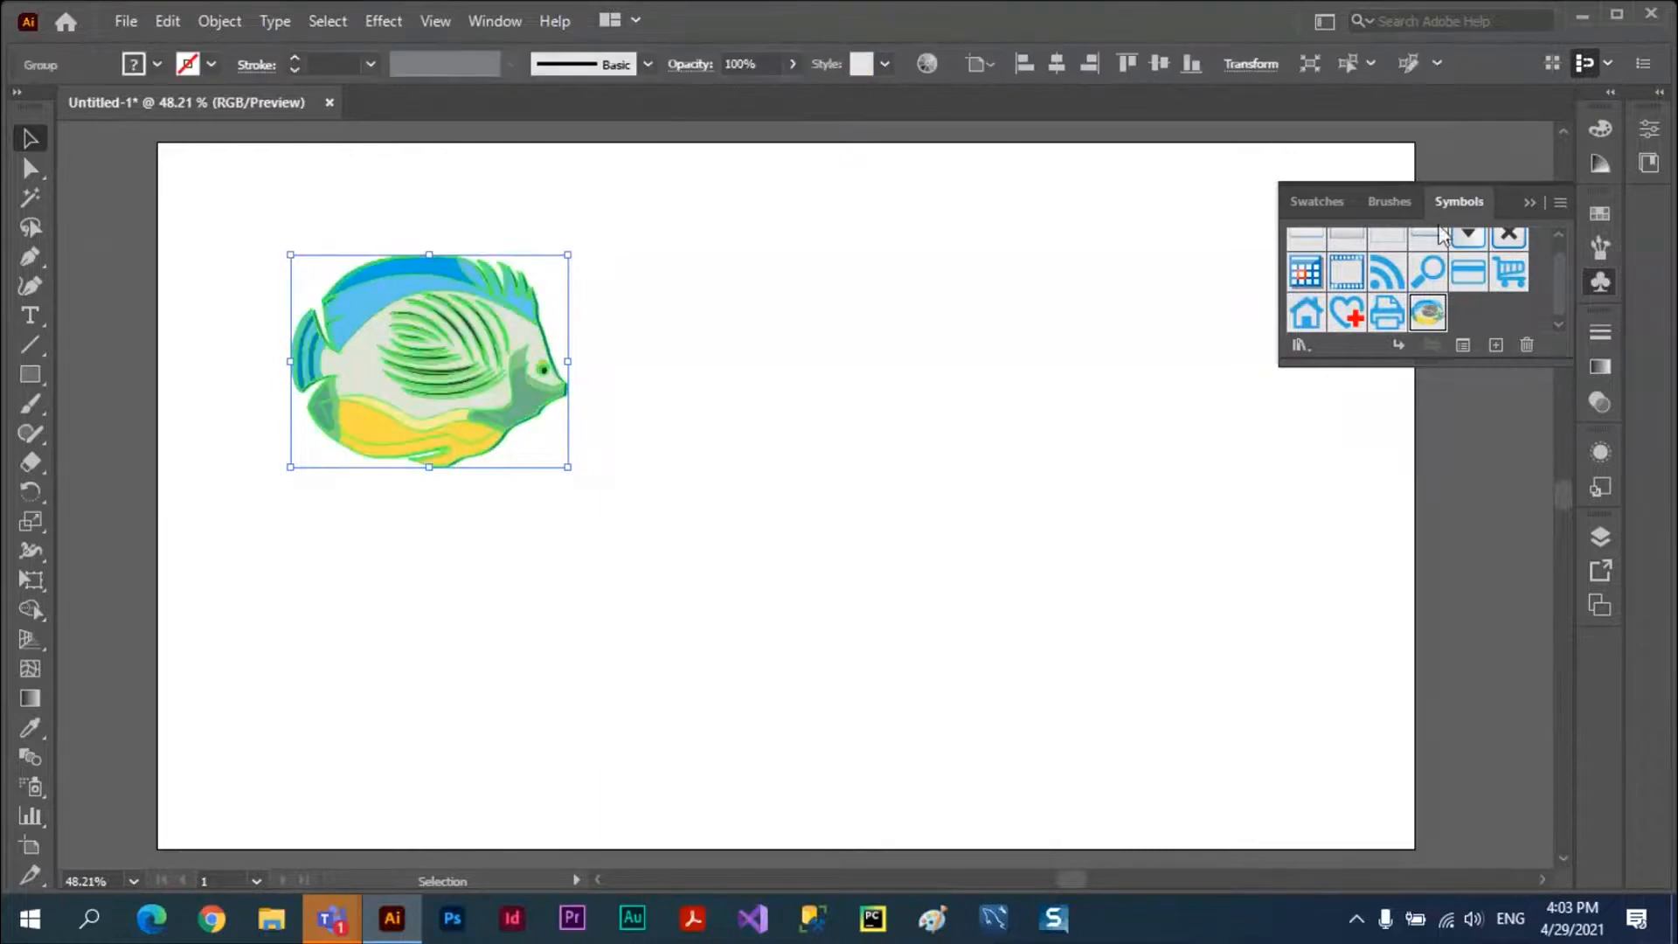
{"action": "left_click", "coordinate": [1529, 202]}
{"action": "left_click_drag", "start_coordinate": [518, 354], "coordinate": [479, 299]}
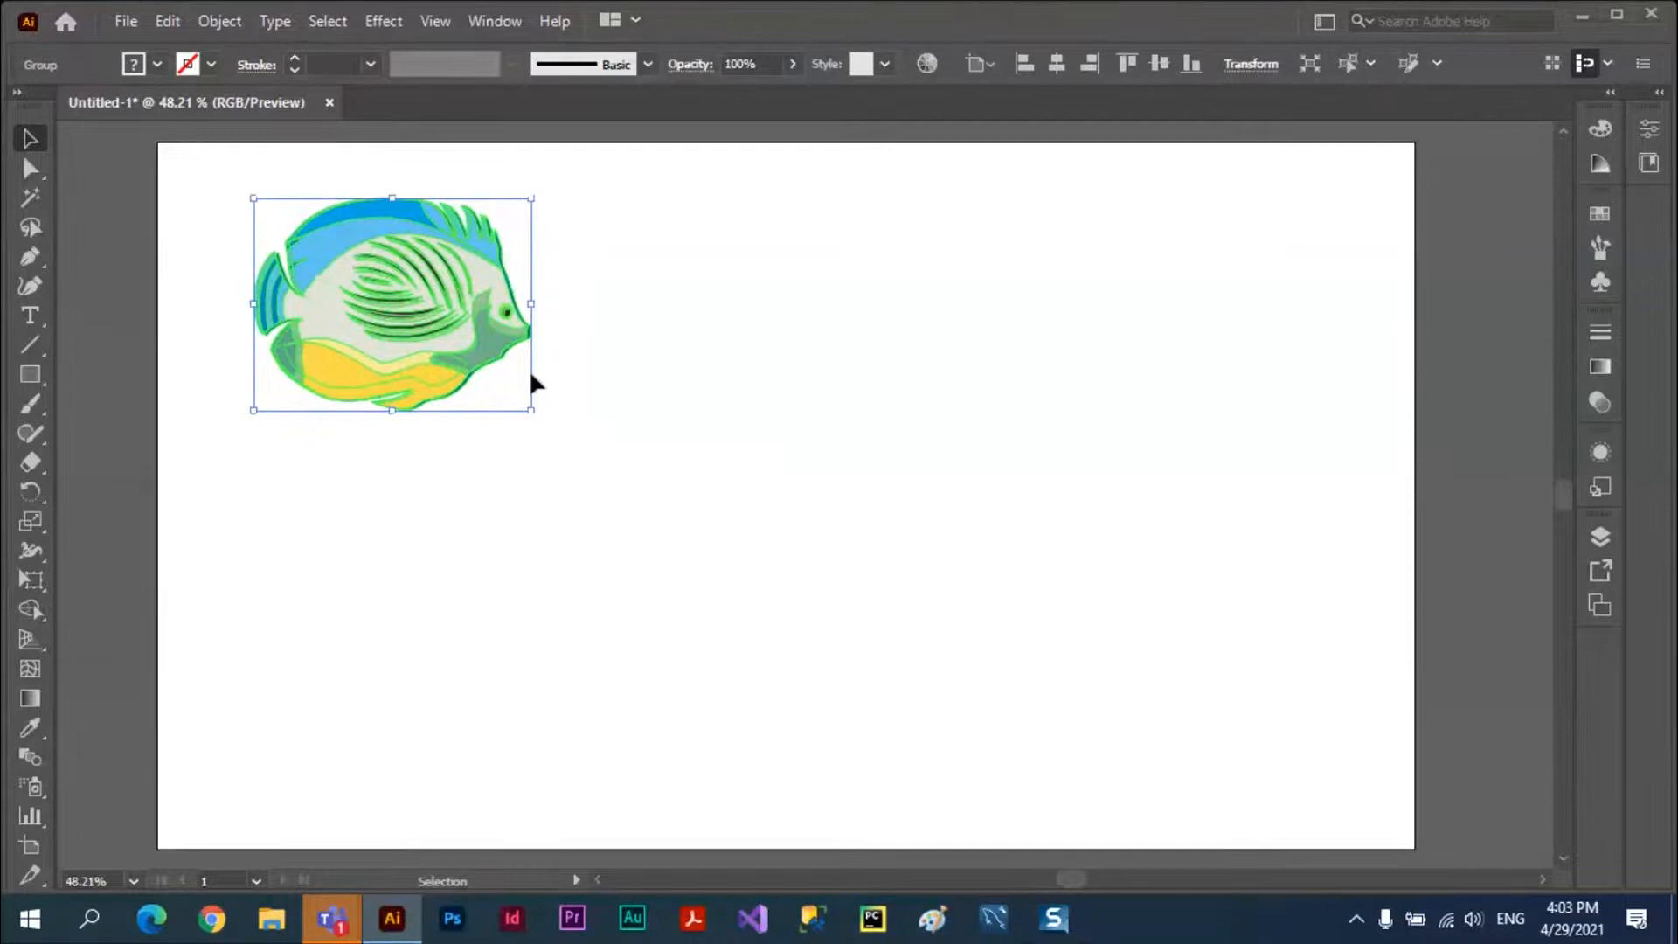
Enlarge the fish by roughly 1.6 times and place a duplicate of it to its right.
{"action": "left_click_drag", "start_coordinate": [364, 295], "coordinate": [723, 307]}
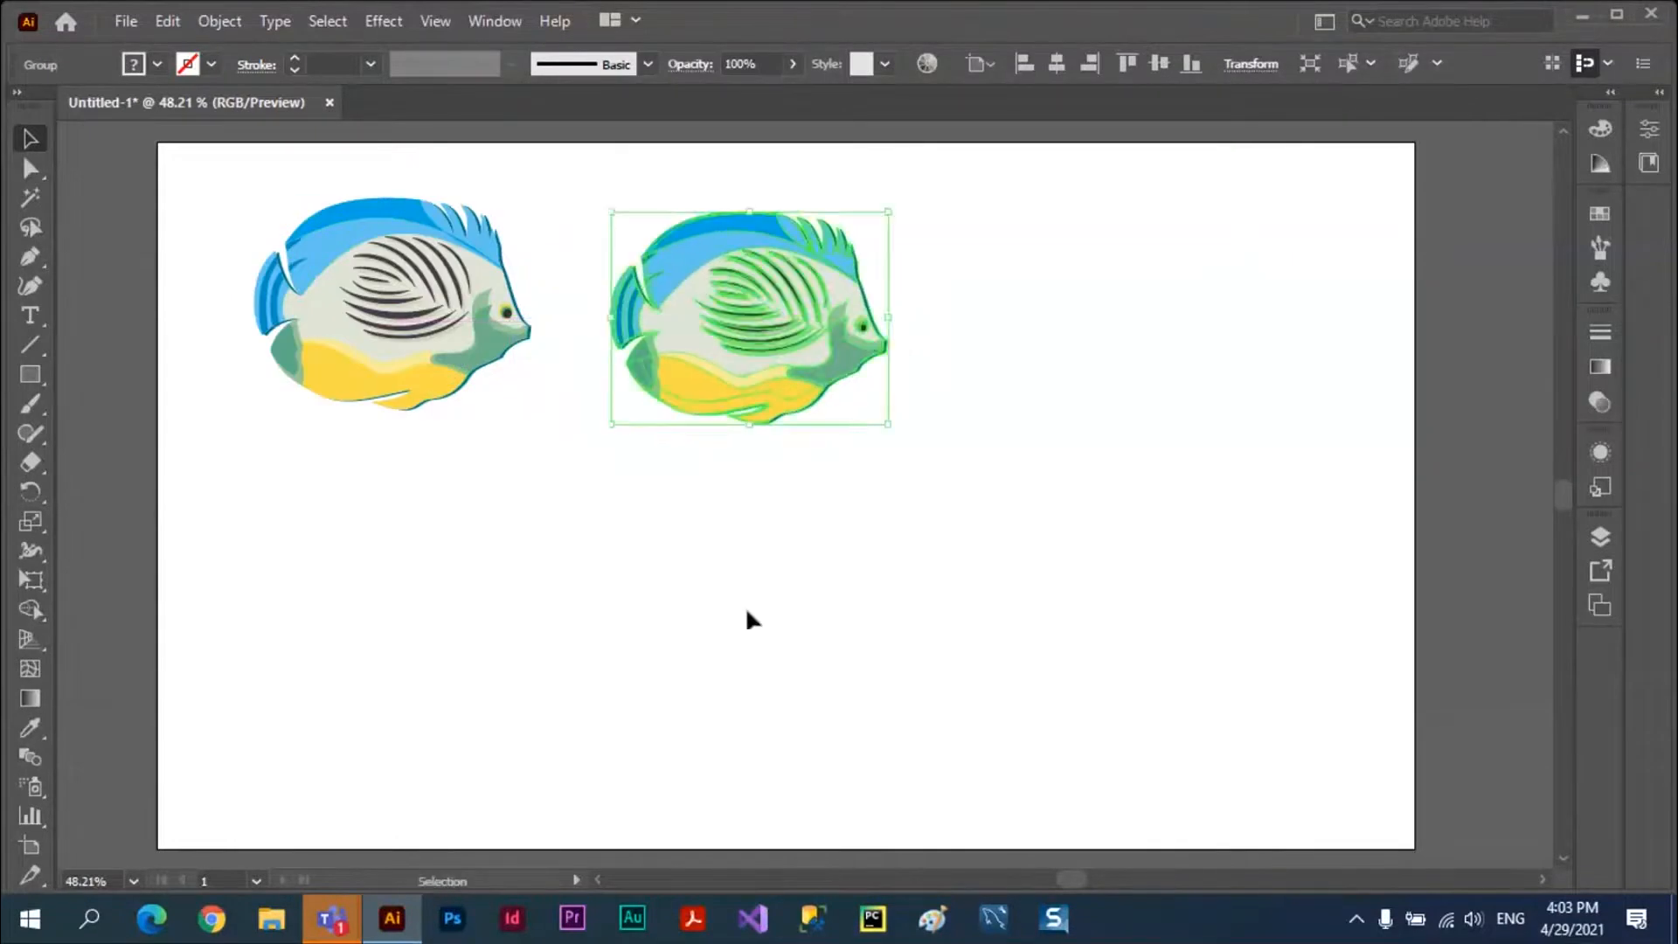
{"action": "key", "text": "ctrl+z"}
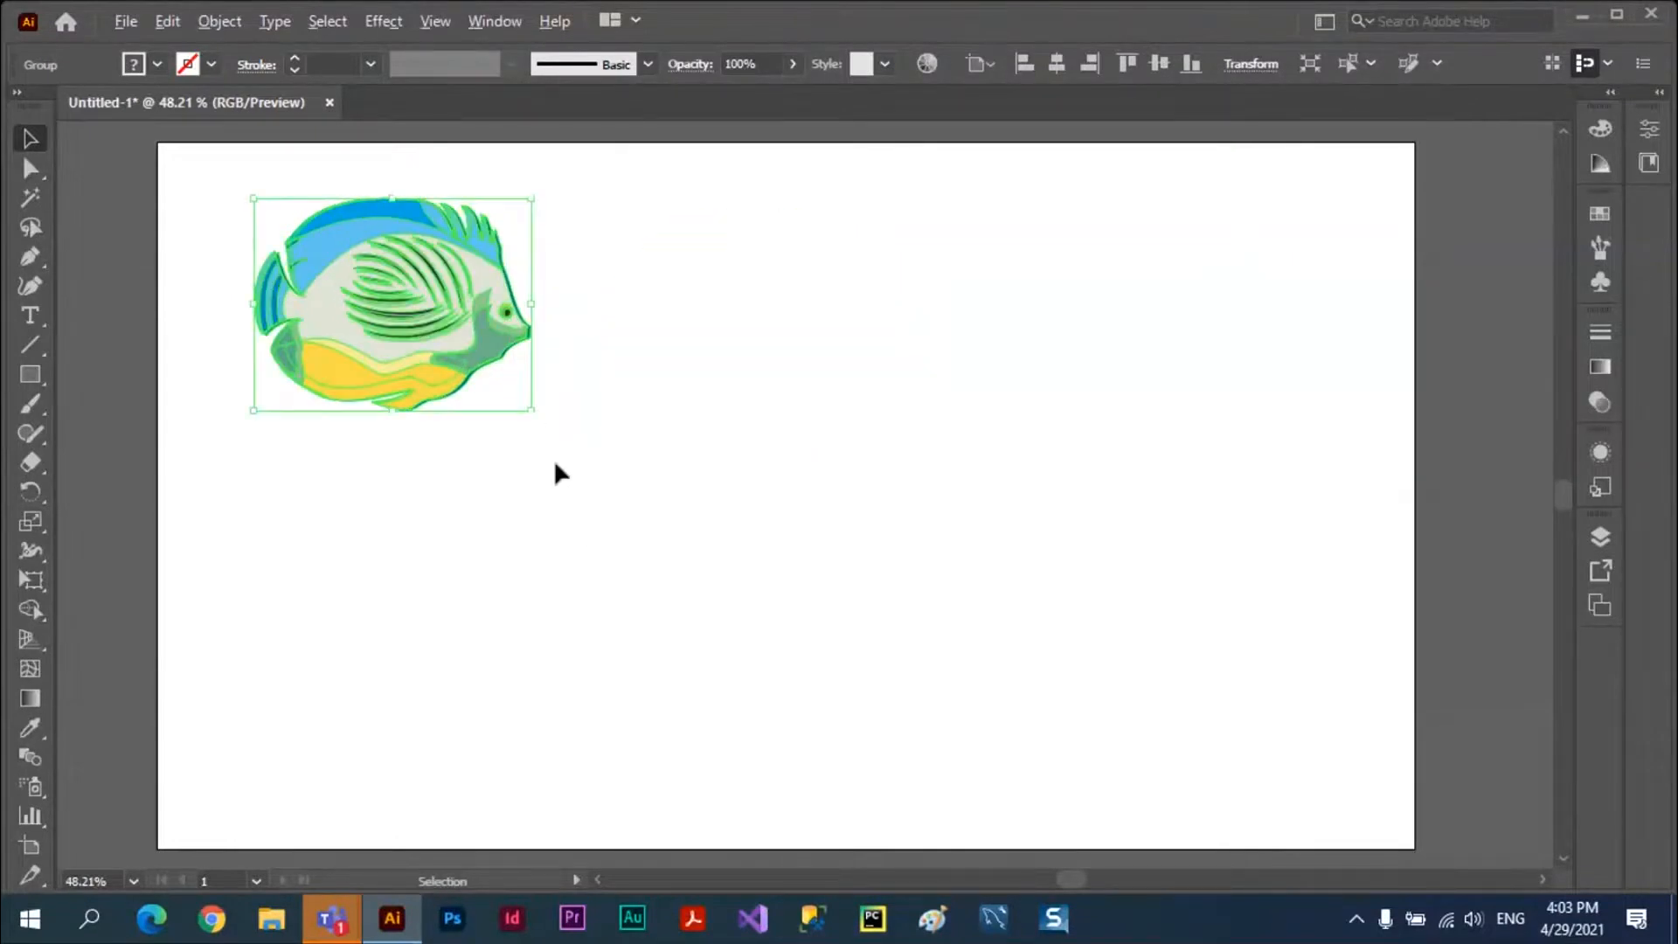
{"action": "left_click_drag", "start_coordinate": [535, 412], "coordinate": [700, 541]}
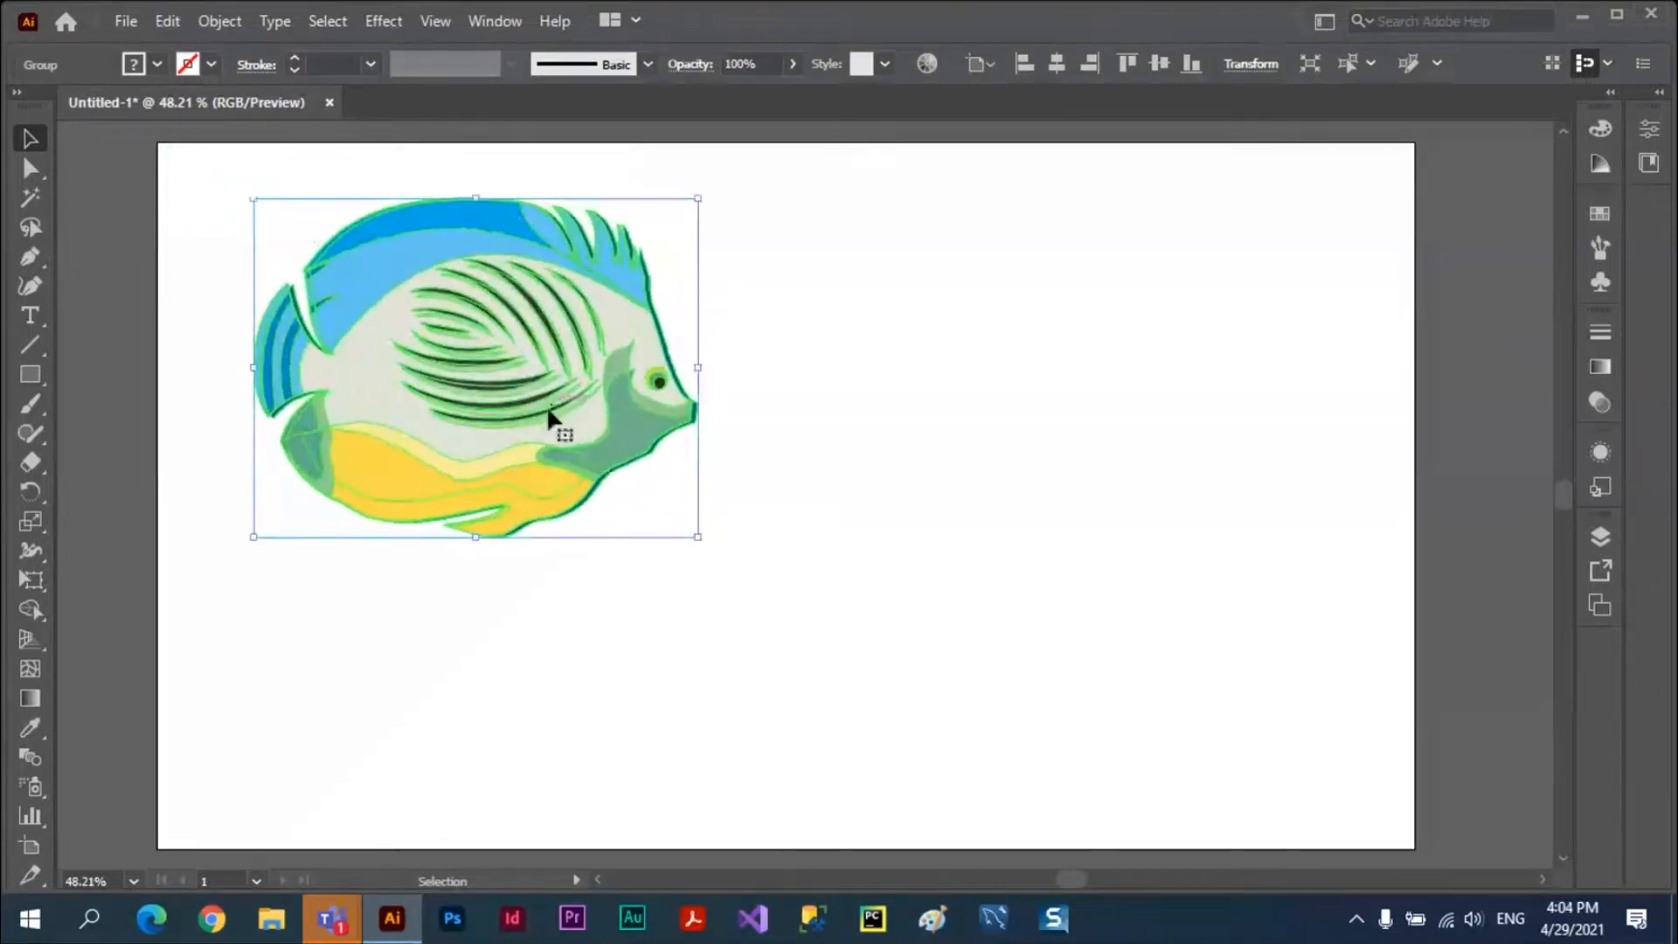
{"action": "left_click_drag", "start_coordinate": [551, 390], "coordinate": [1057, 397]}
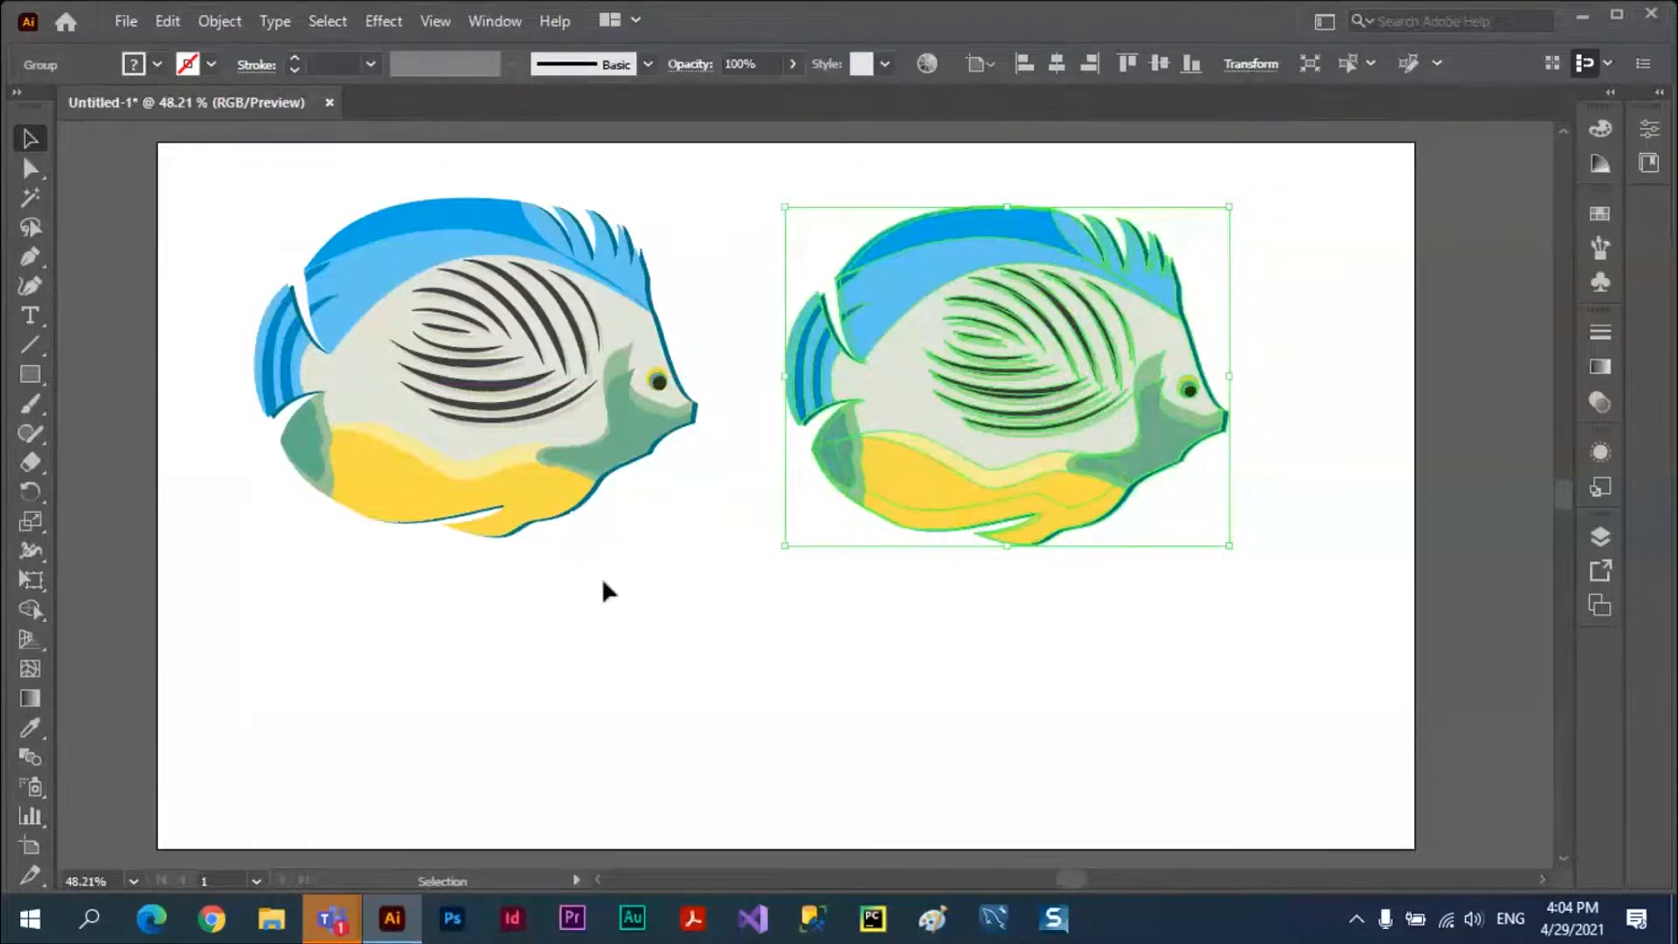
Ungroup the original fish and its duplicate into separate paths.
{"action": "left_click", "coordinate": [213, 192]}
{"action": "left_click", "coordinate": [412, 337]}
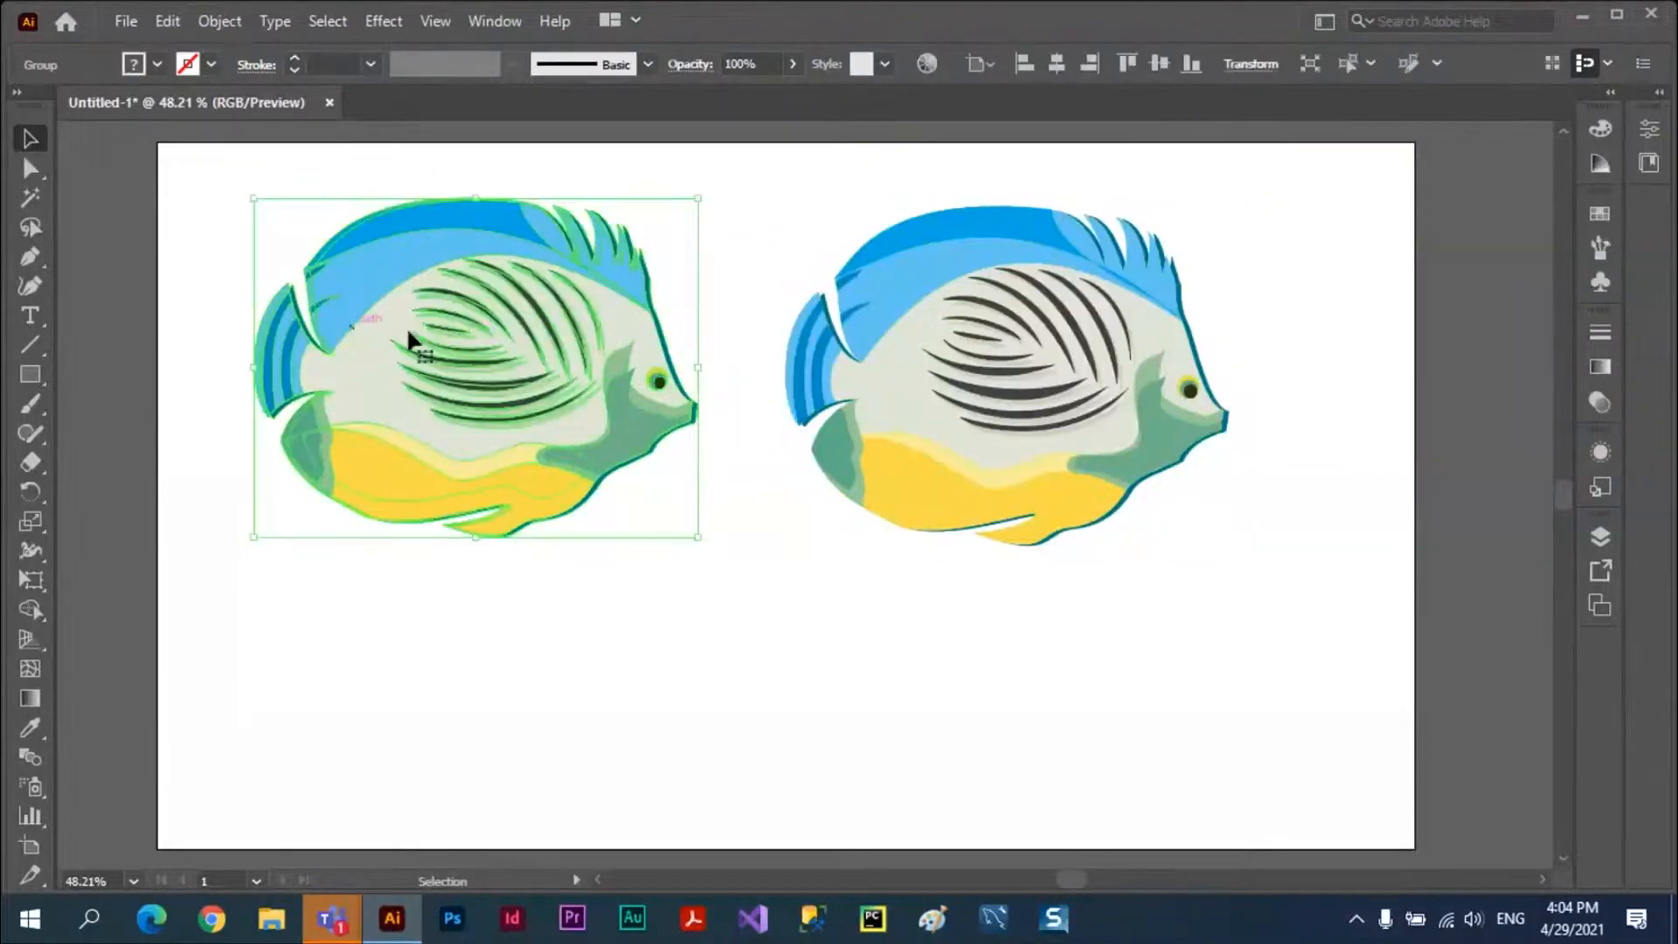
{"action": "left_click", "coordinate": [219, 21]}
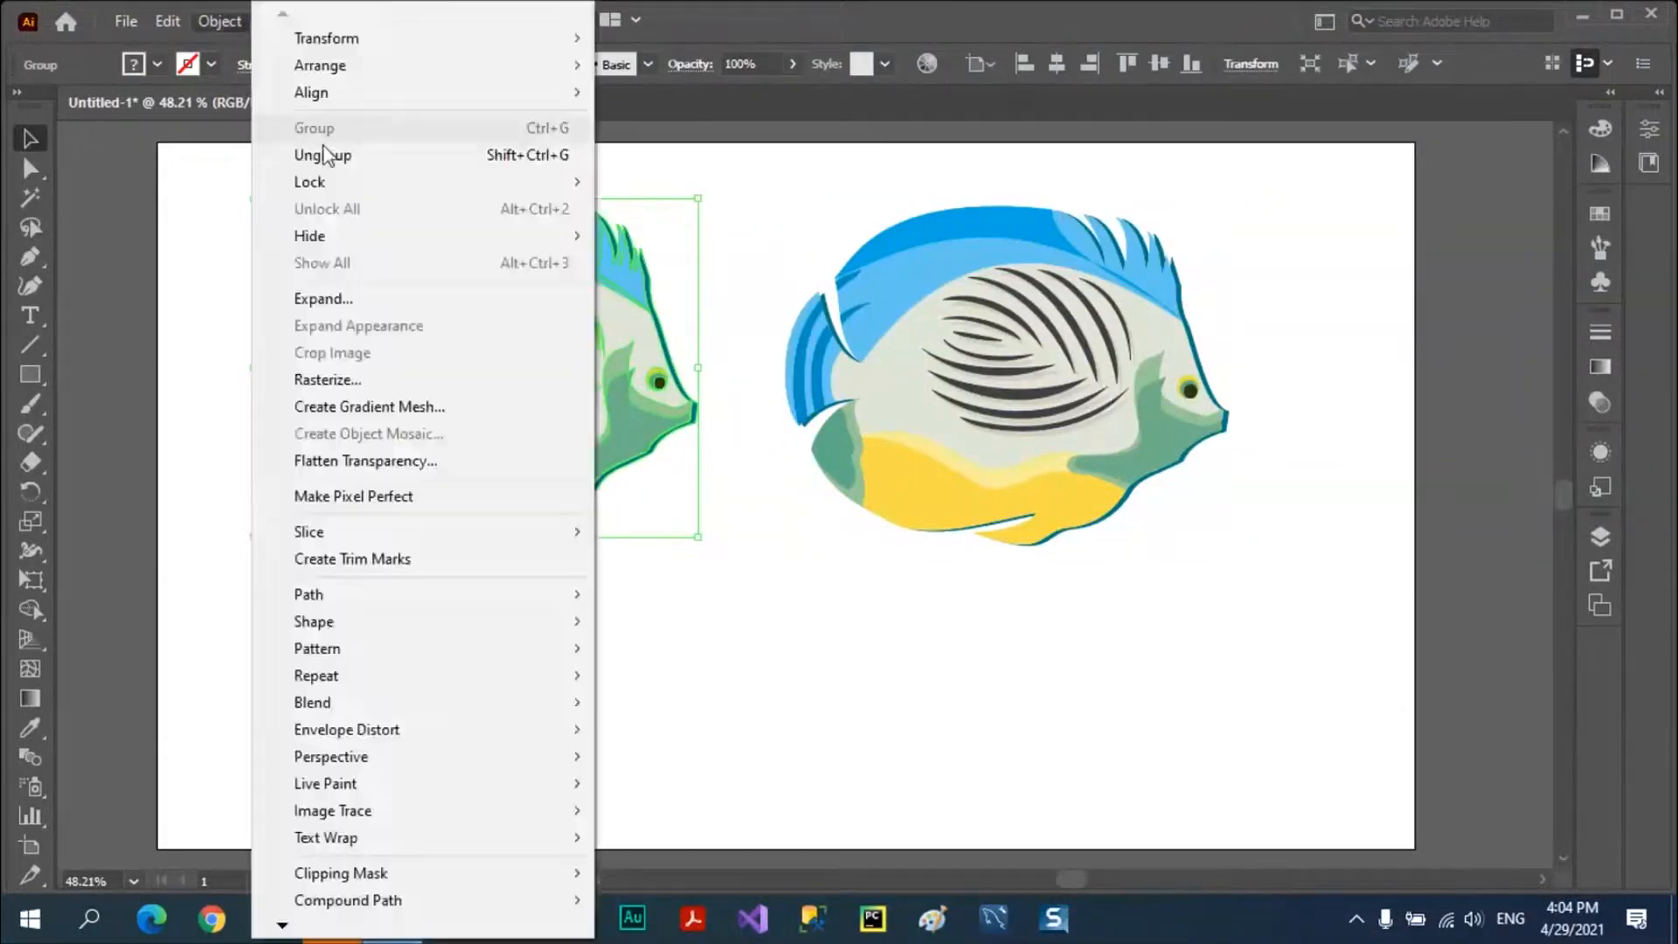
{"action": "left_click", "coordinate": [319, 154]}
{"action": "left_click", "coordinate": [581, 607]}
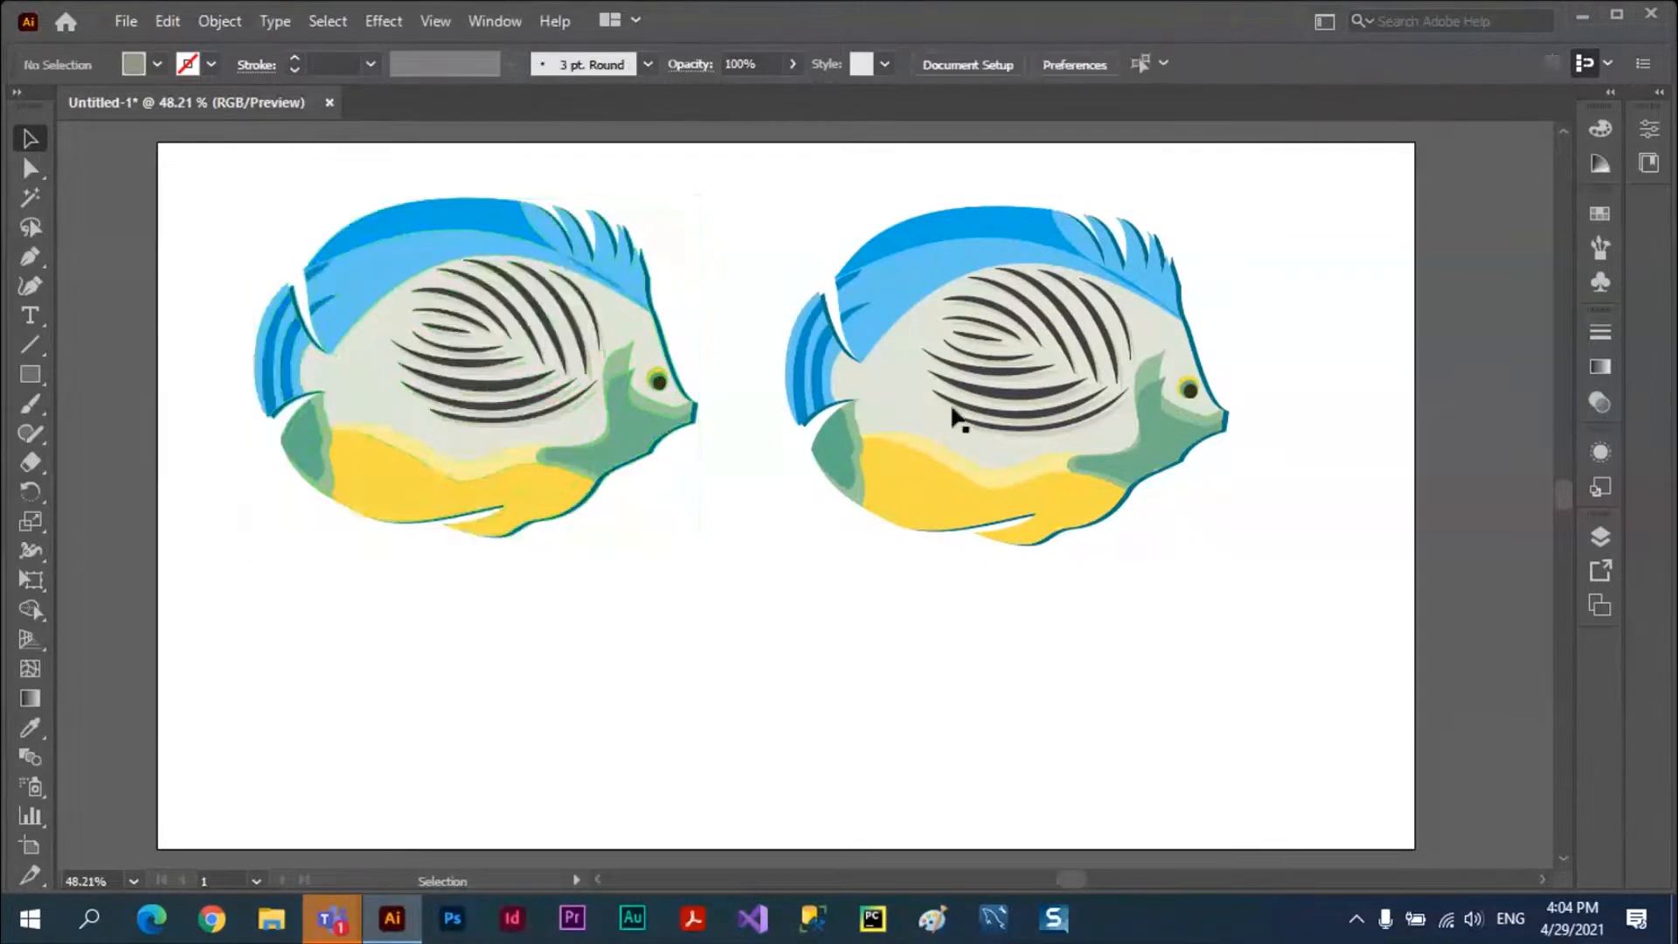
{"action": "left_click", "coordinate": [960, 423]}
{"action": "left_click", "coordinate": [223, 22]}
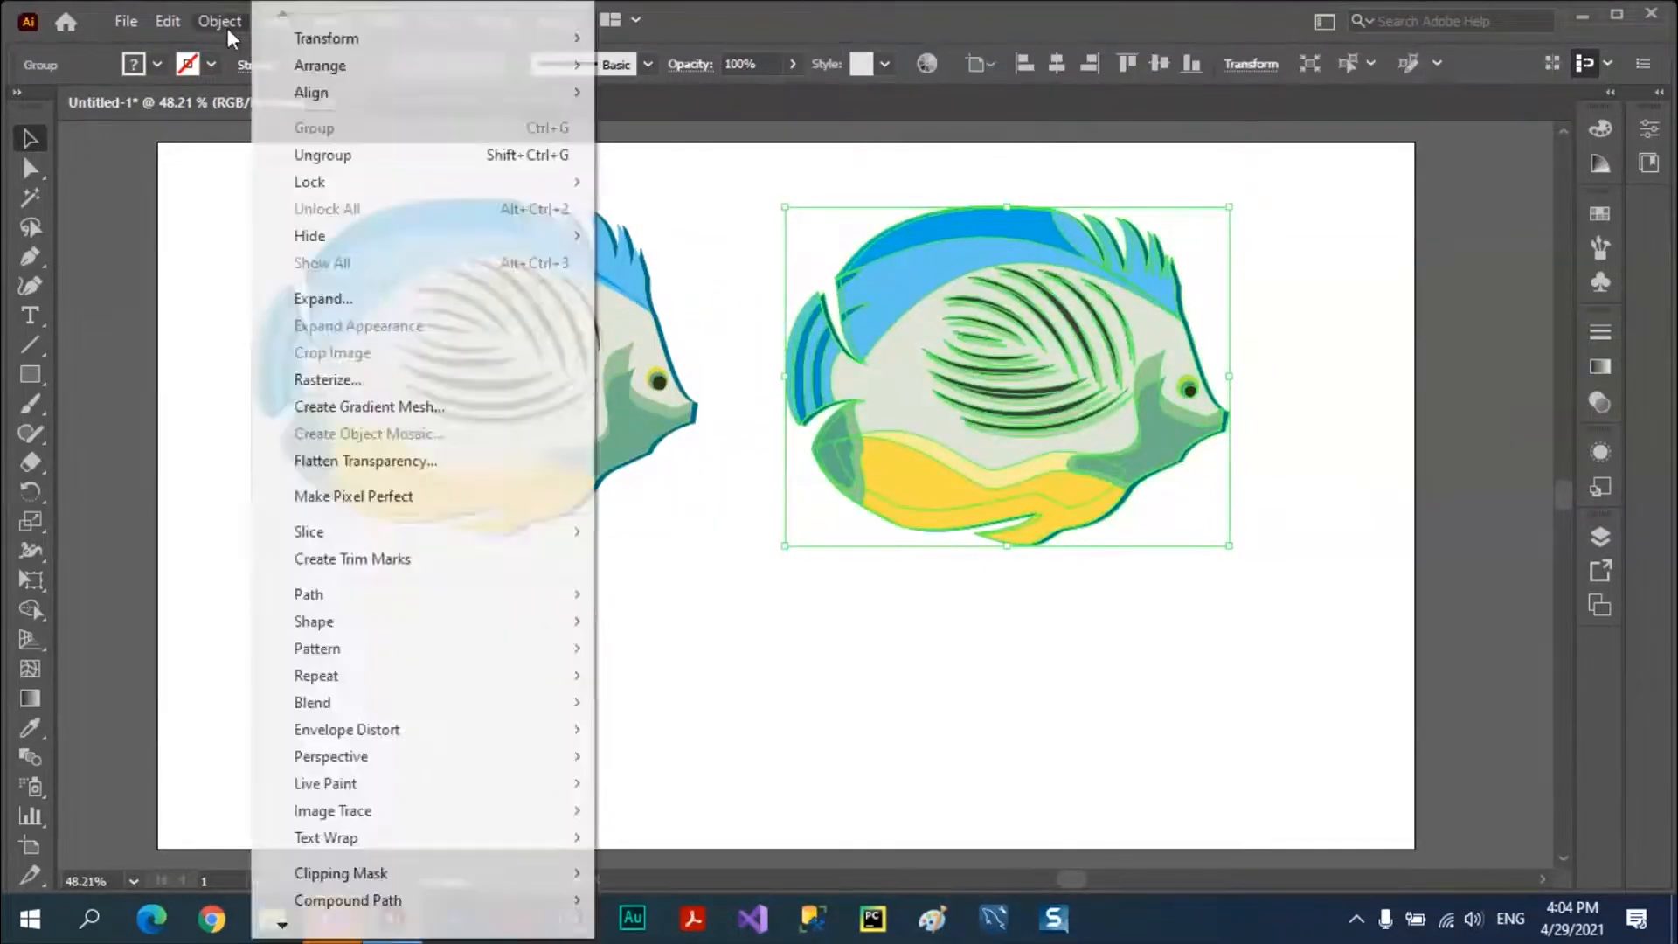
{"action": "left_click", "coordinate": [316, 154]}
{"action": "left_click", "coordinate": [820, 648]}
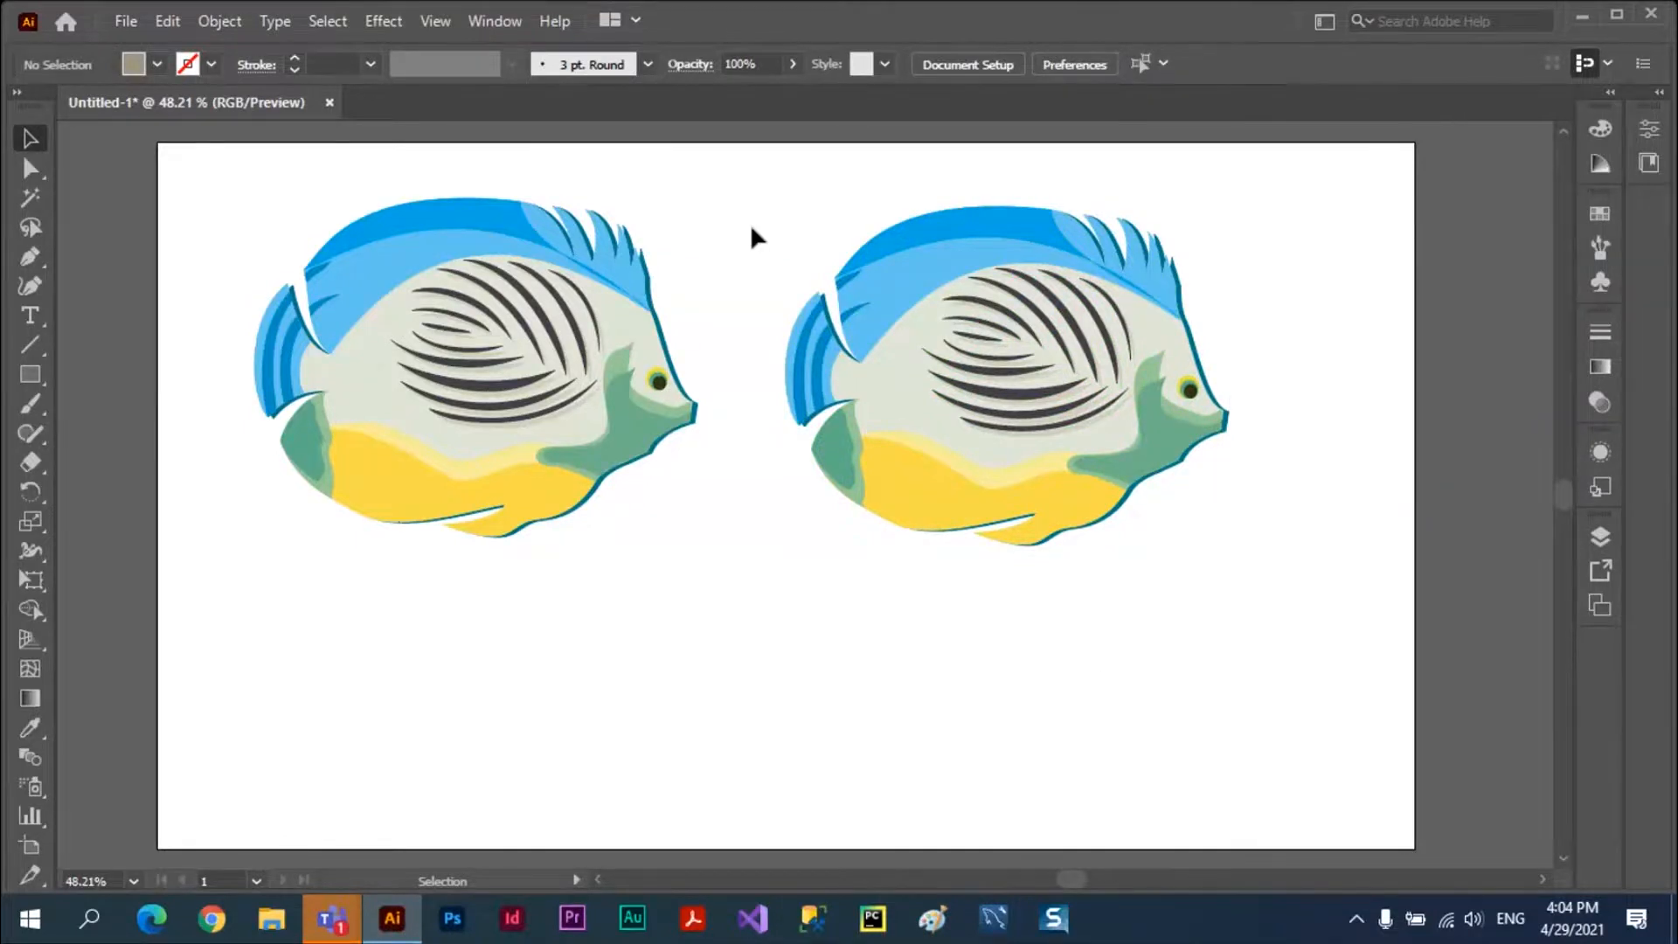
Select all the paths of the duplicated fish, leaving the original fish unselected.
{"action": "left_click_drag", "start_coordinate": [769, 169], "coordinate": [1258, 583]}
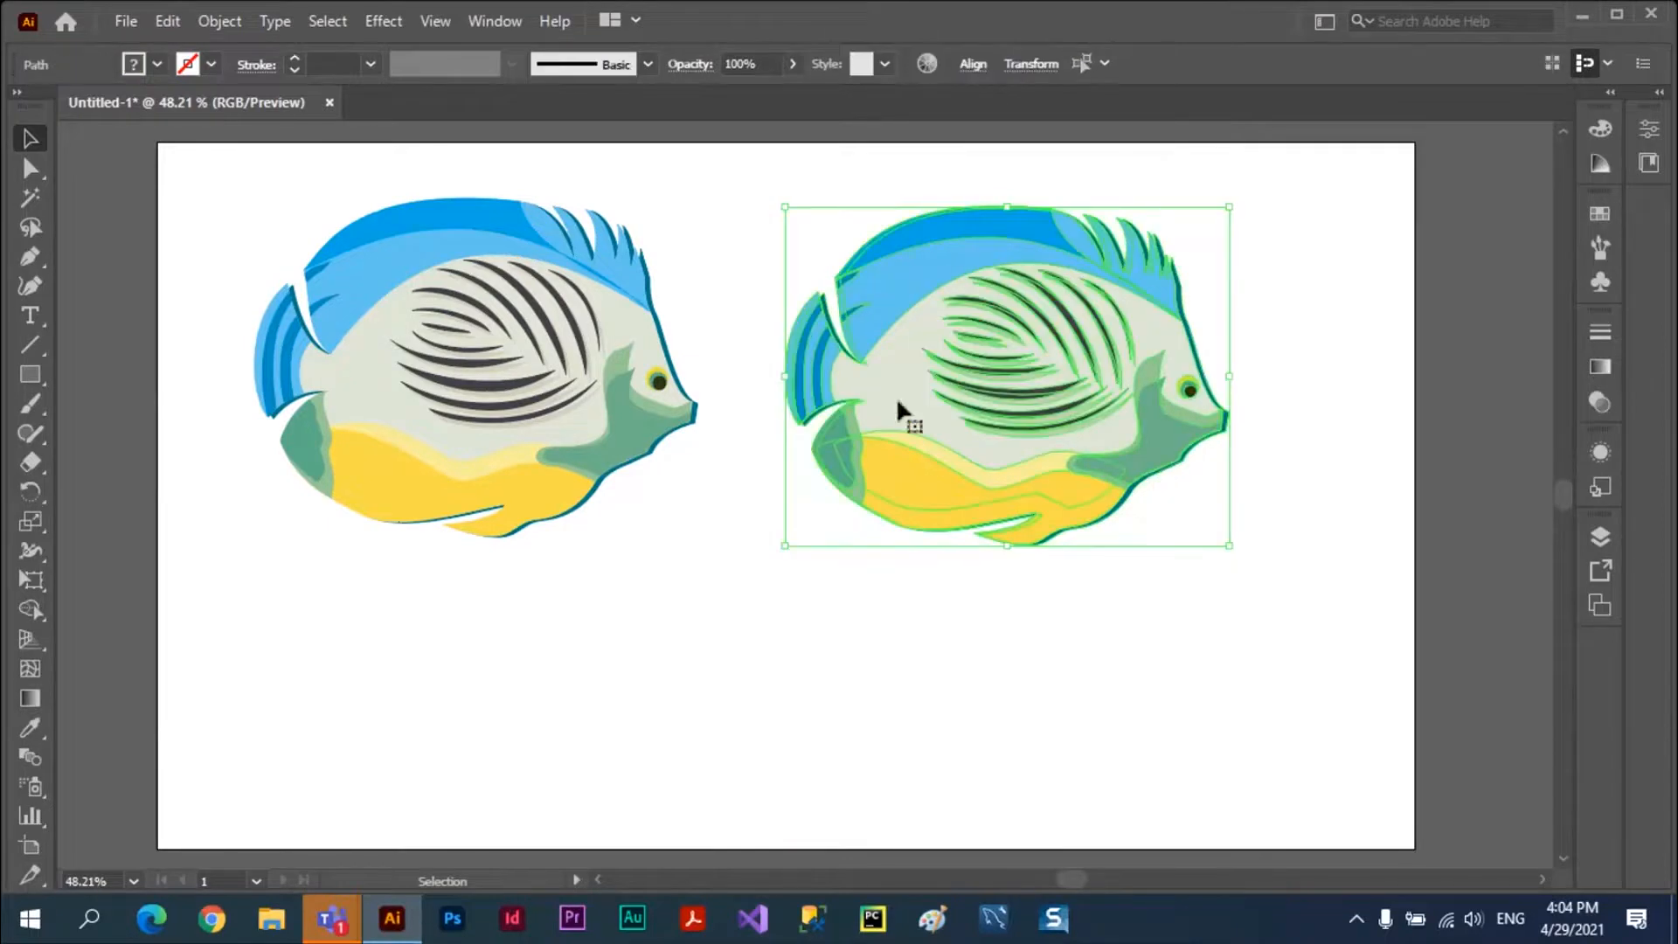
{"action": "left_click", "coordinate": [704, 580]}
{"action": "left_click", "coordinate": [865, 485]}
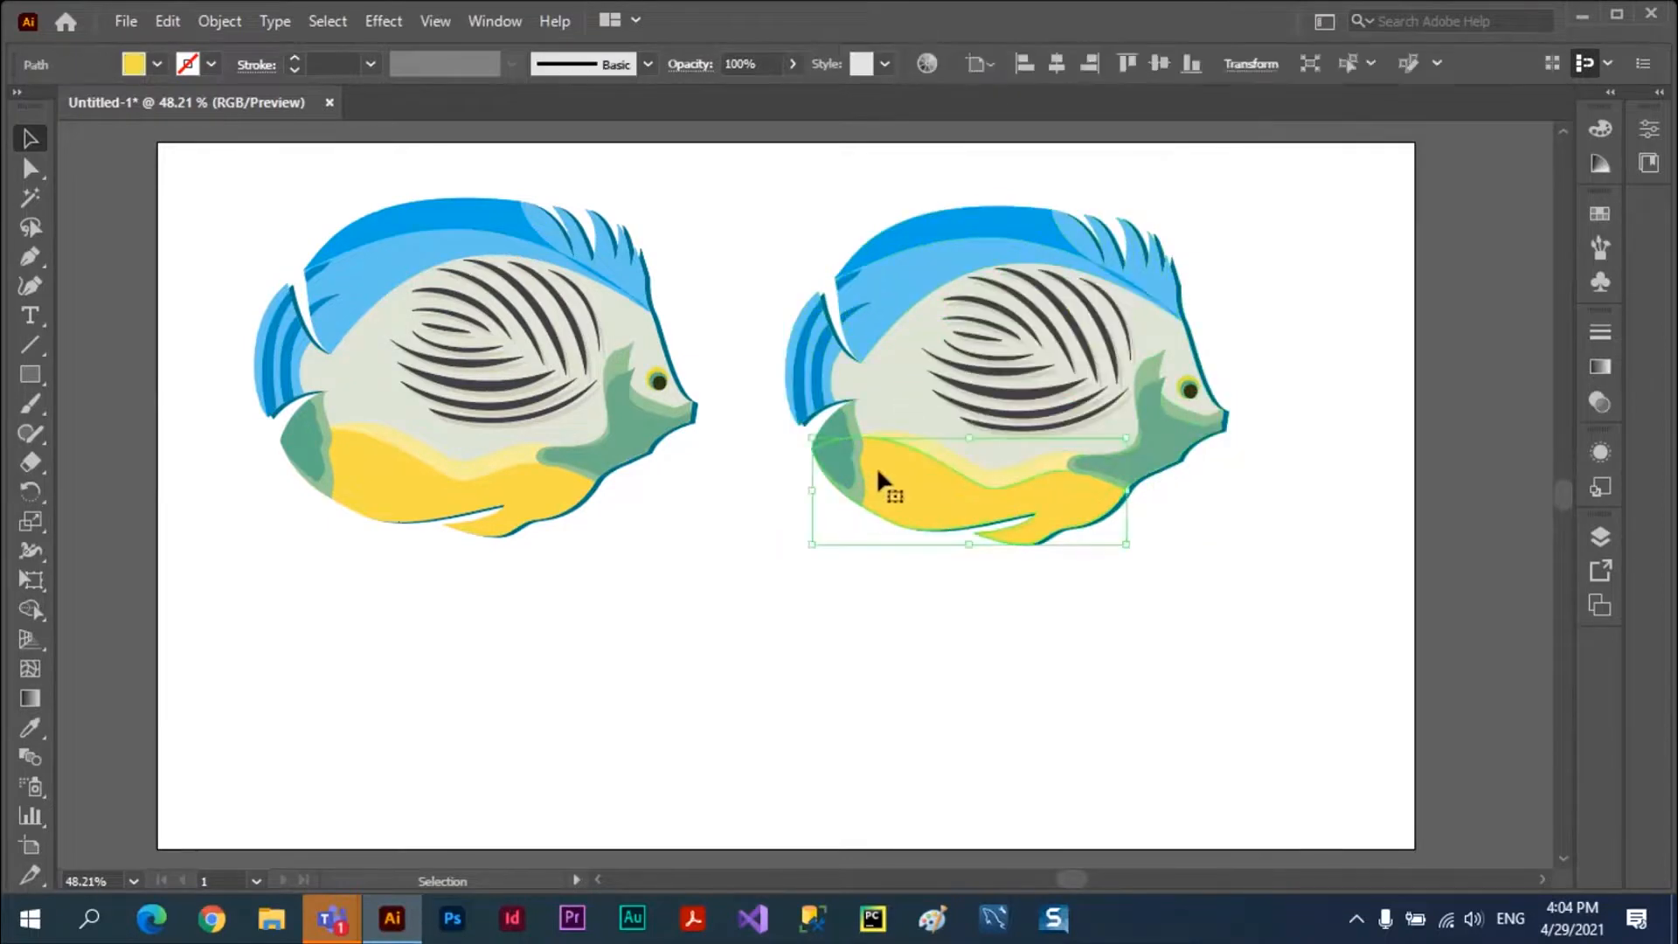
{"action": "left_click_drag", "start_coordinate": [771, 152], "coordinate": [1269, 662]}
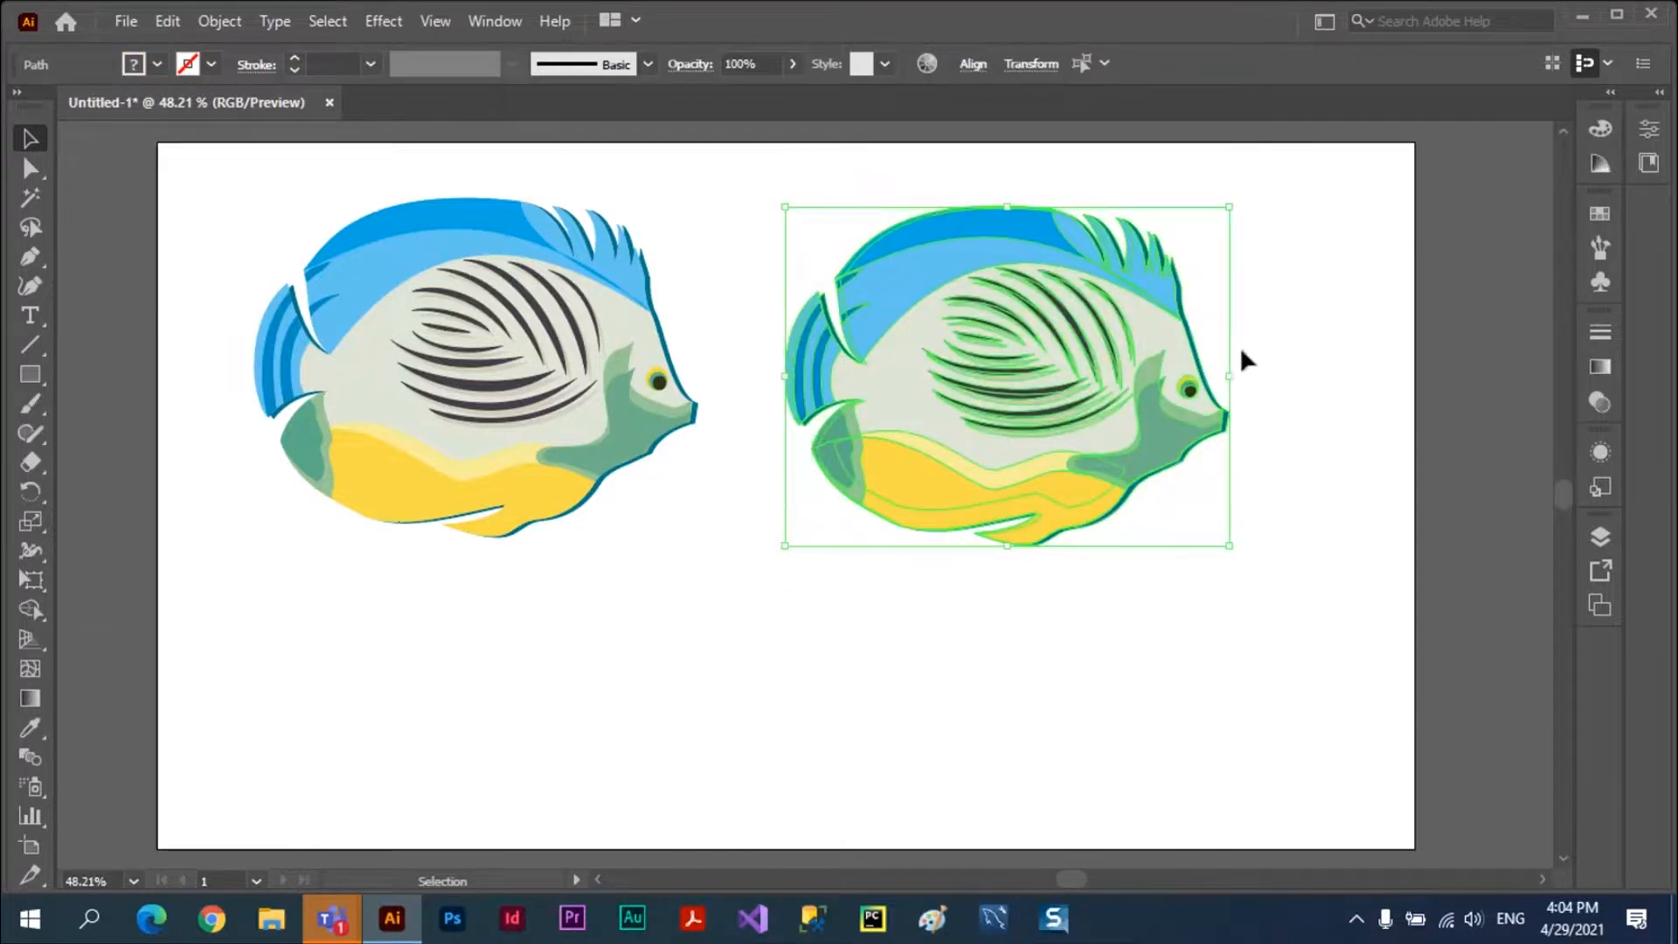
{"action": "left_click", "coordinate": [928, 75]}
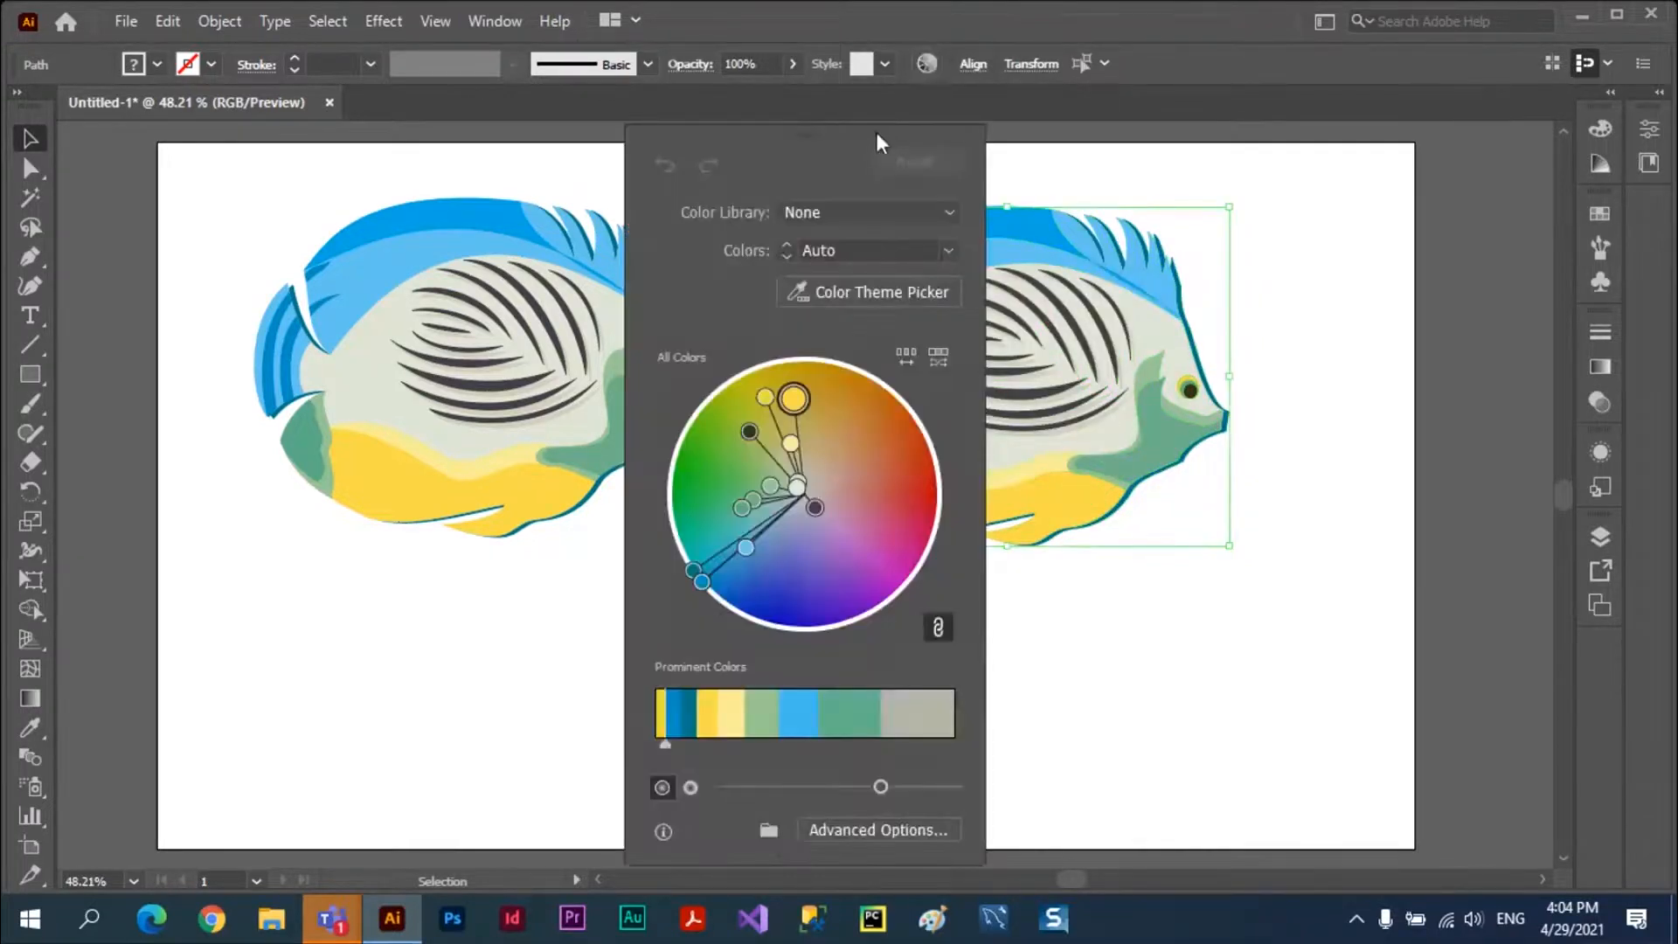
{"action": "left_click_drag", "start_coordinate": [880, 142], "coordinate": [822, 166]}
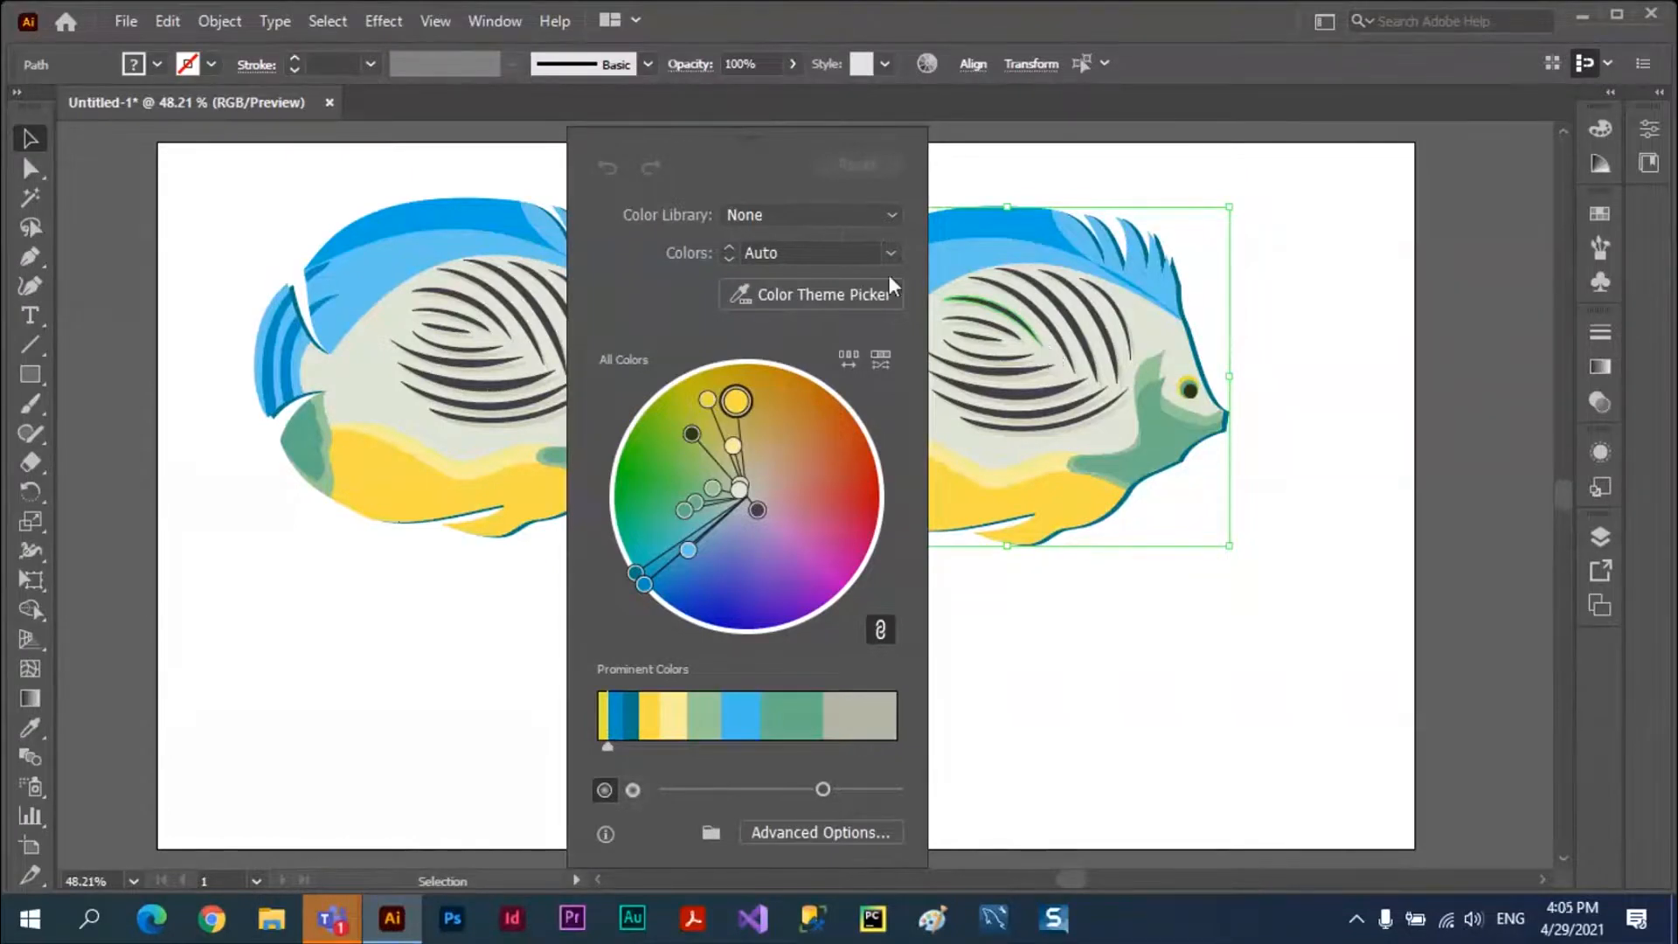
{"action": "left_click", "coordinate": [817, 830]}
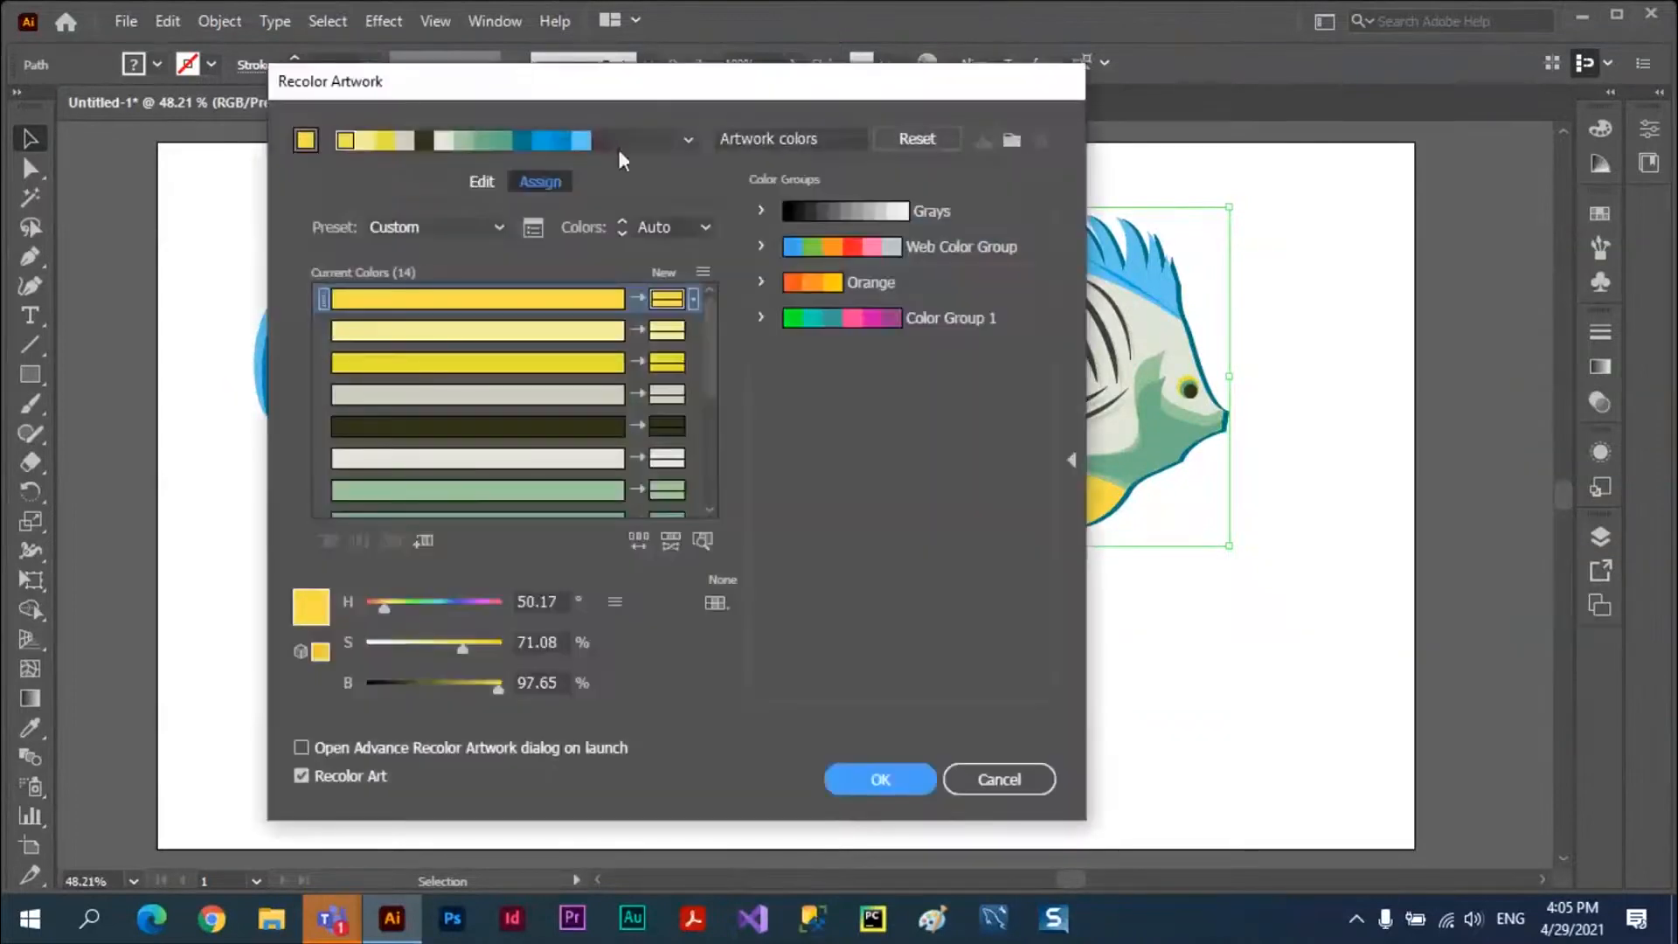
{"action": "left_click", "coordinate": [1005, 792]}
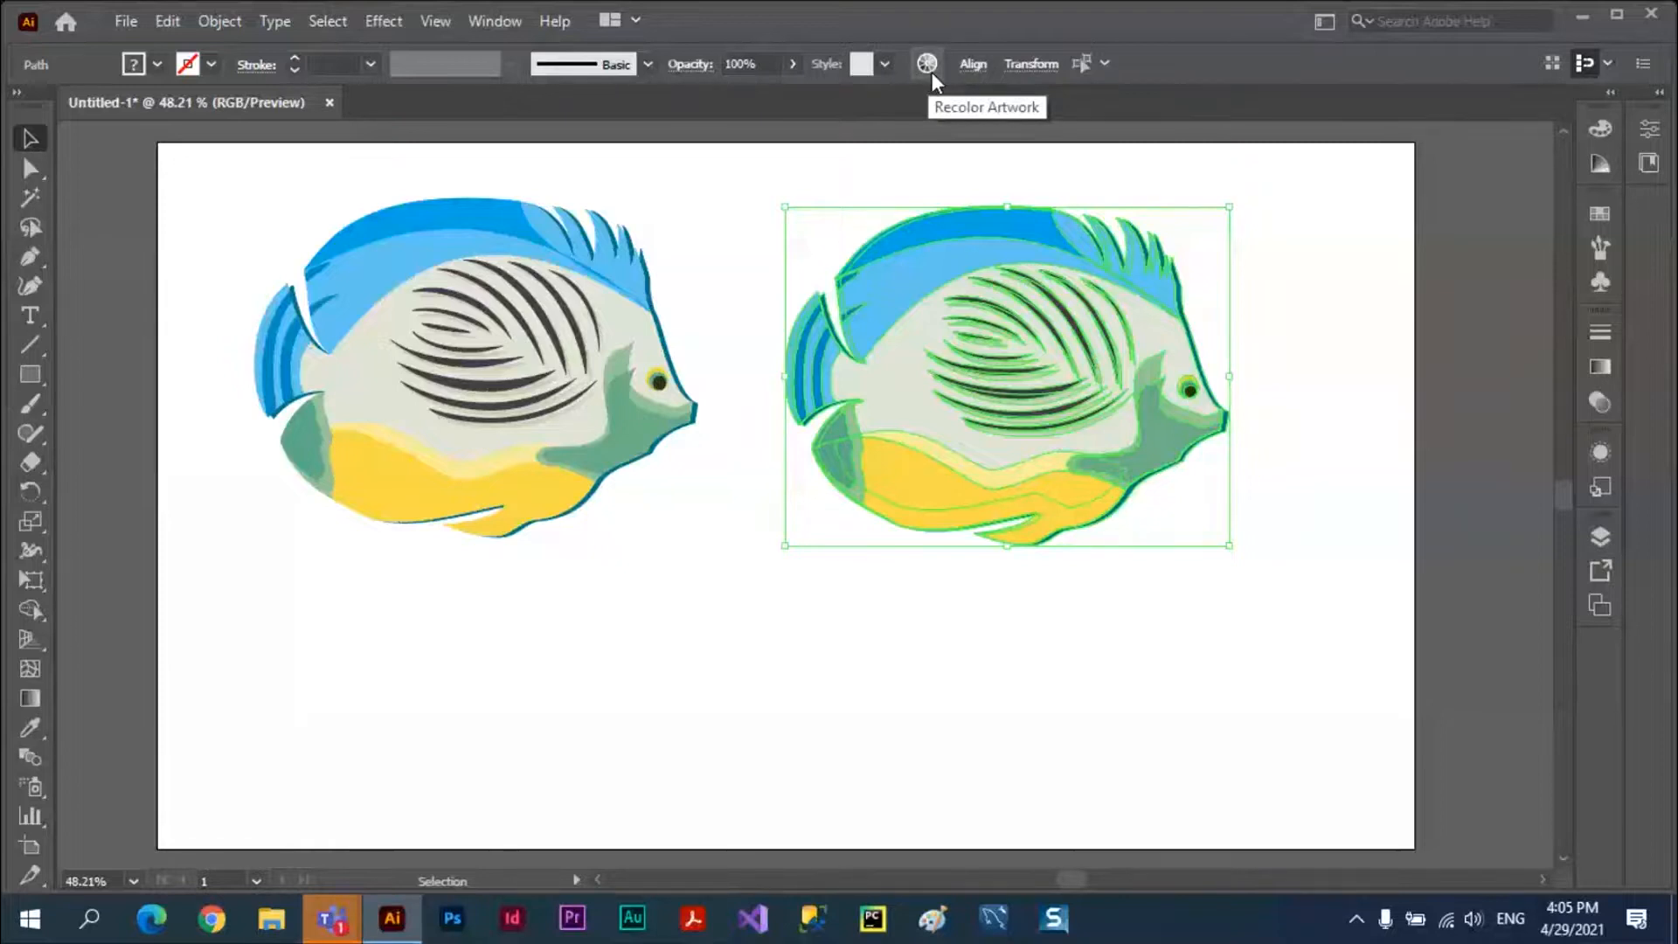
{"action": "left_click", "coordinate": [928, 65]}
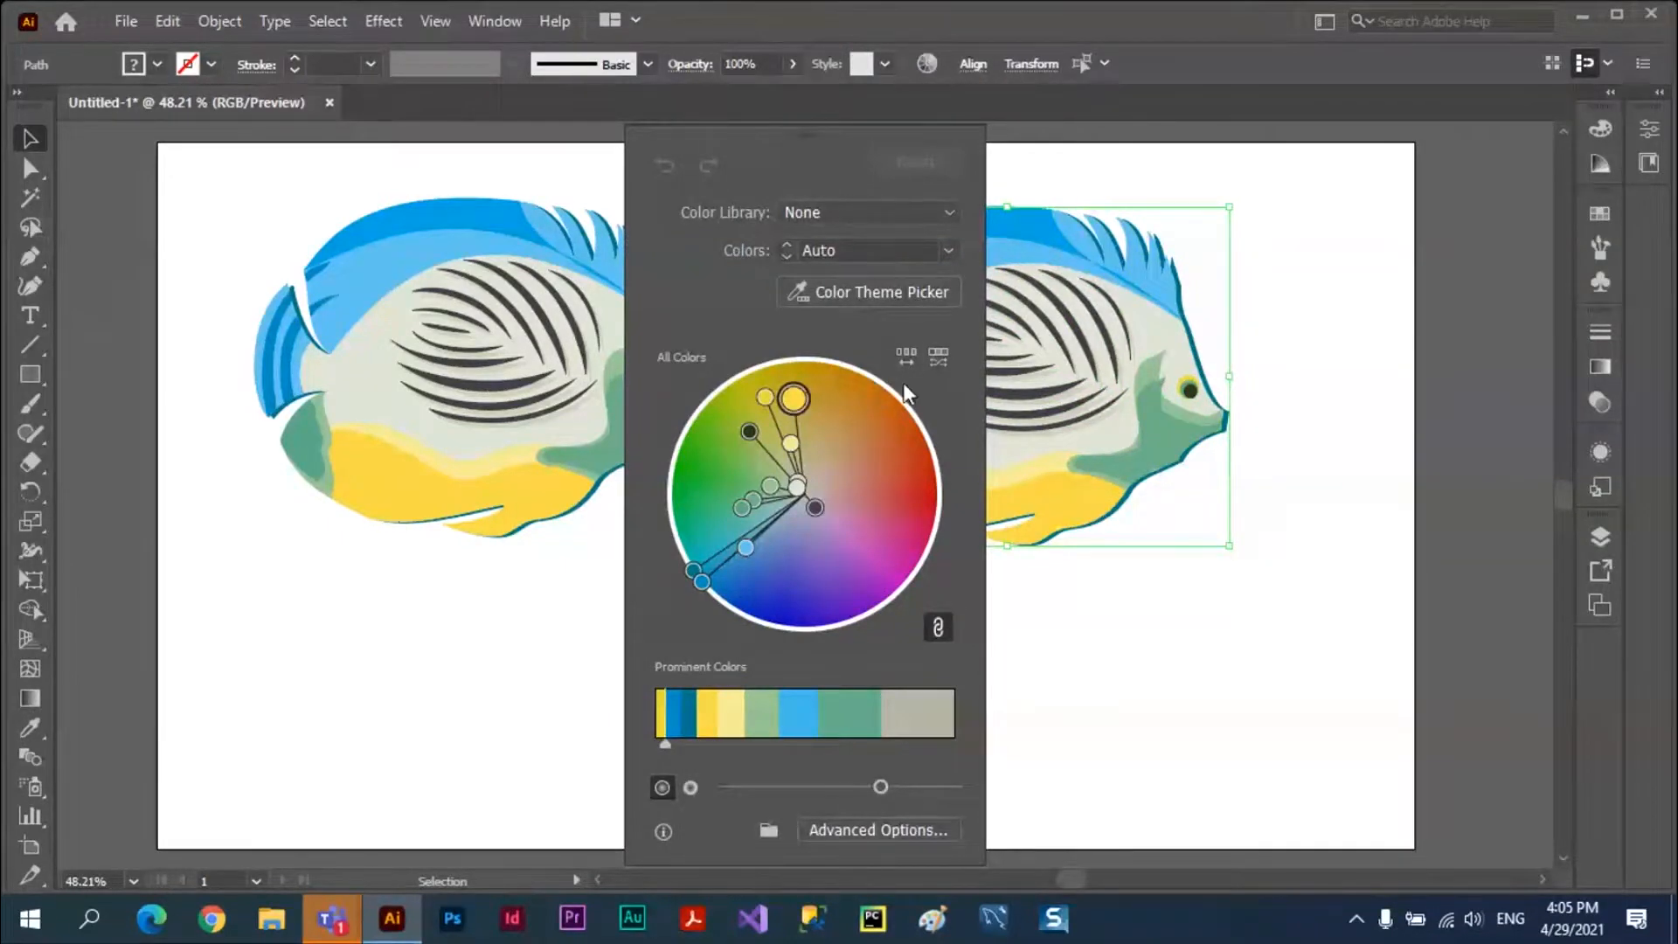
{"action": "key", "text": "Escape"}
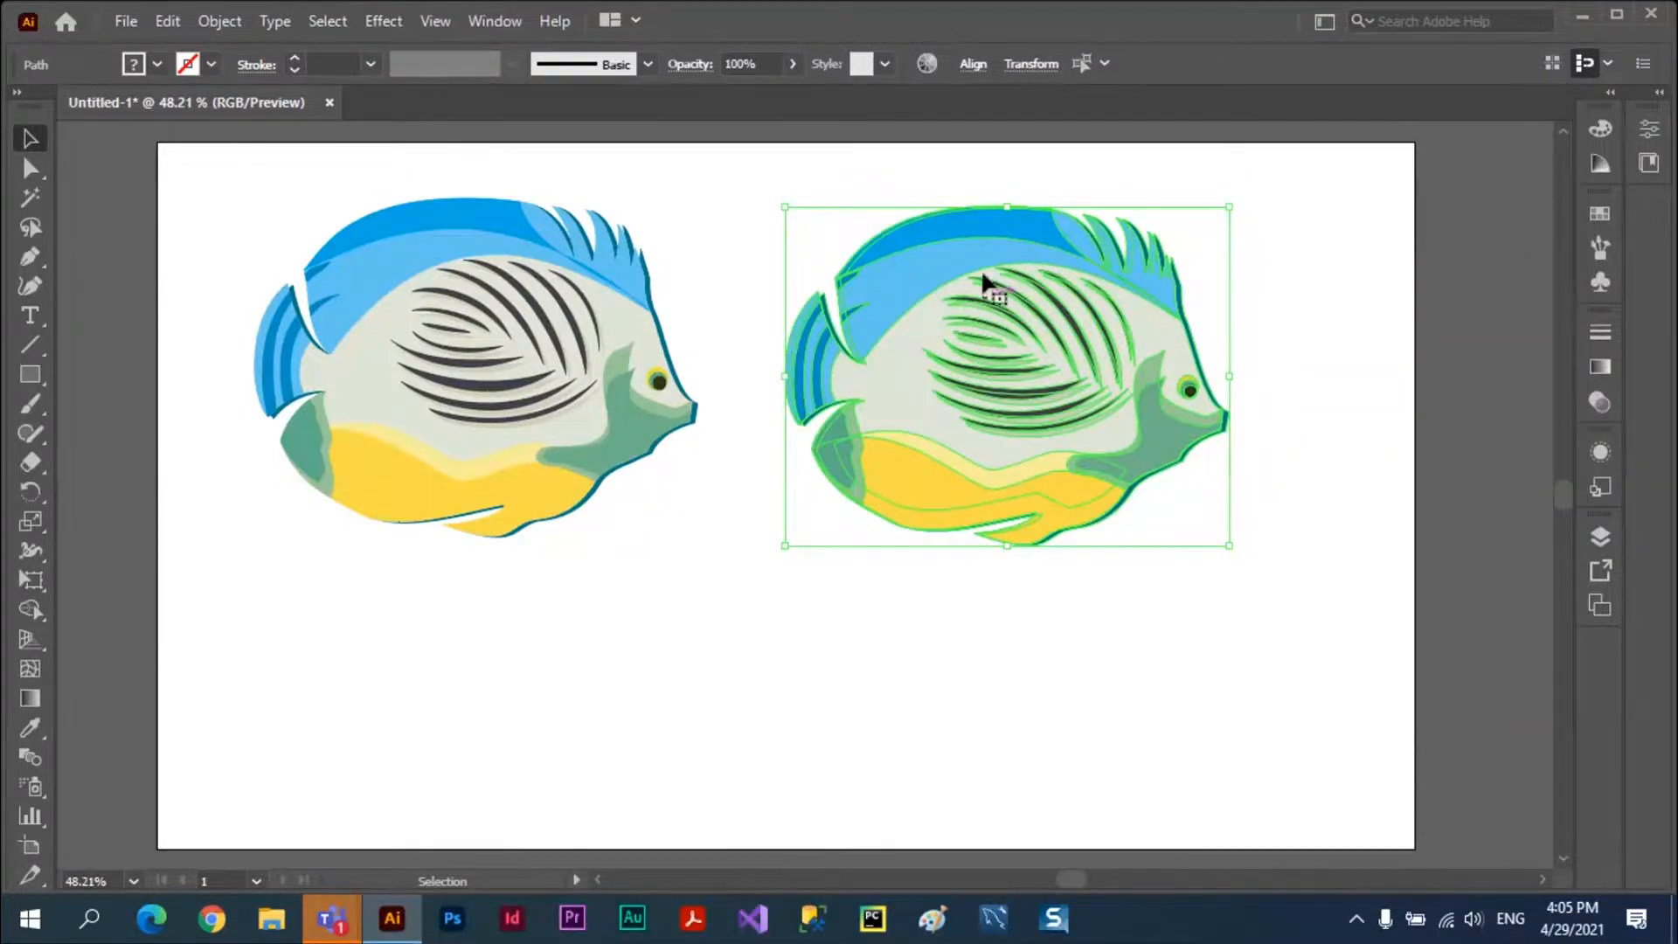
Recolor the duplicated fish with Recolor Artwork, shifting the linked colors so its yellow base becomes bright pink.
{"action": "left_click", "coordinate": [168, 23]}
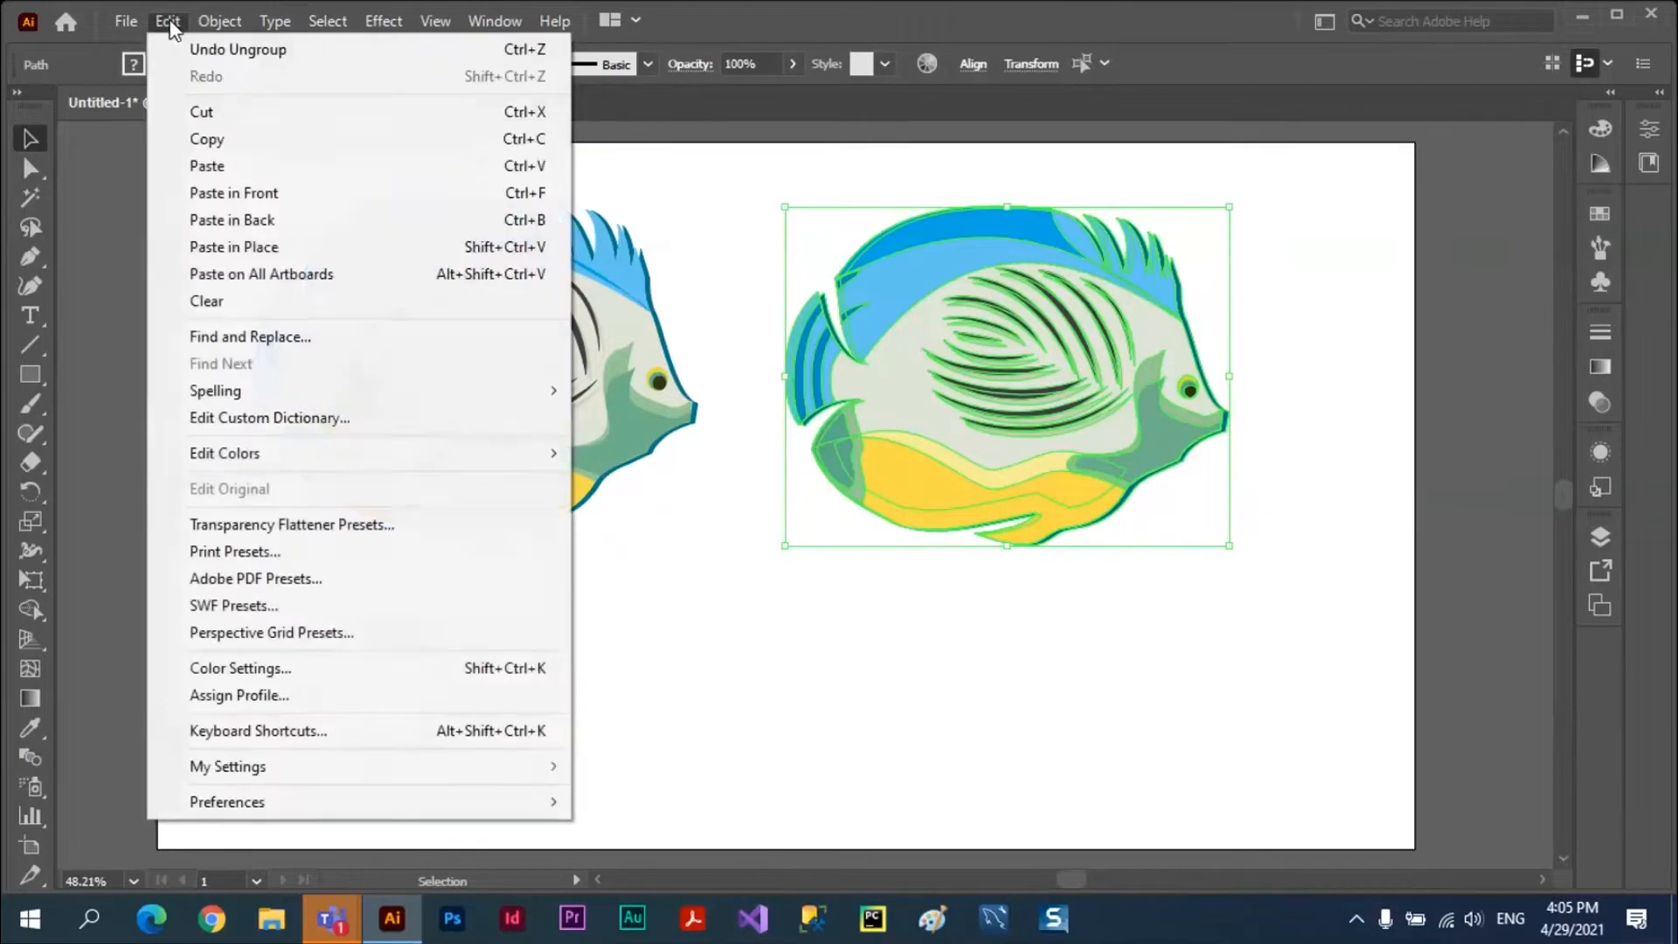
{"action": "mouse_move", "coordinate": [206, 460]}
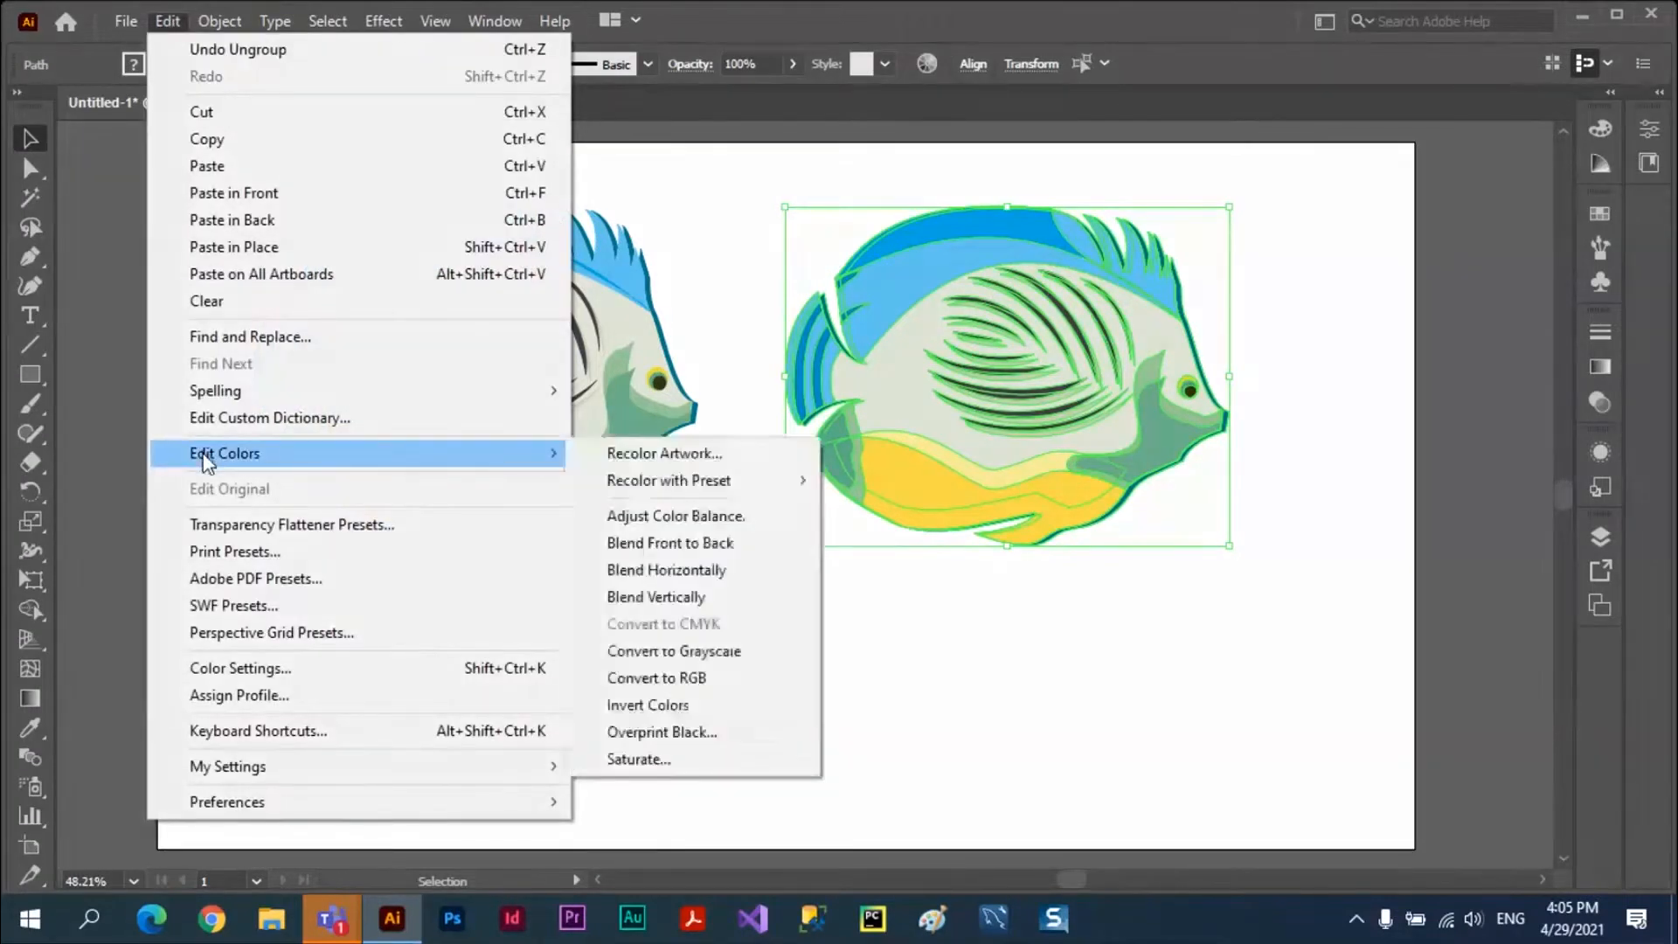
{"action": "left_click", "coordinate": [668, 458]}
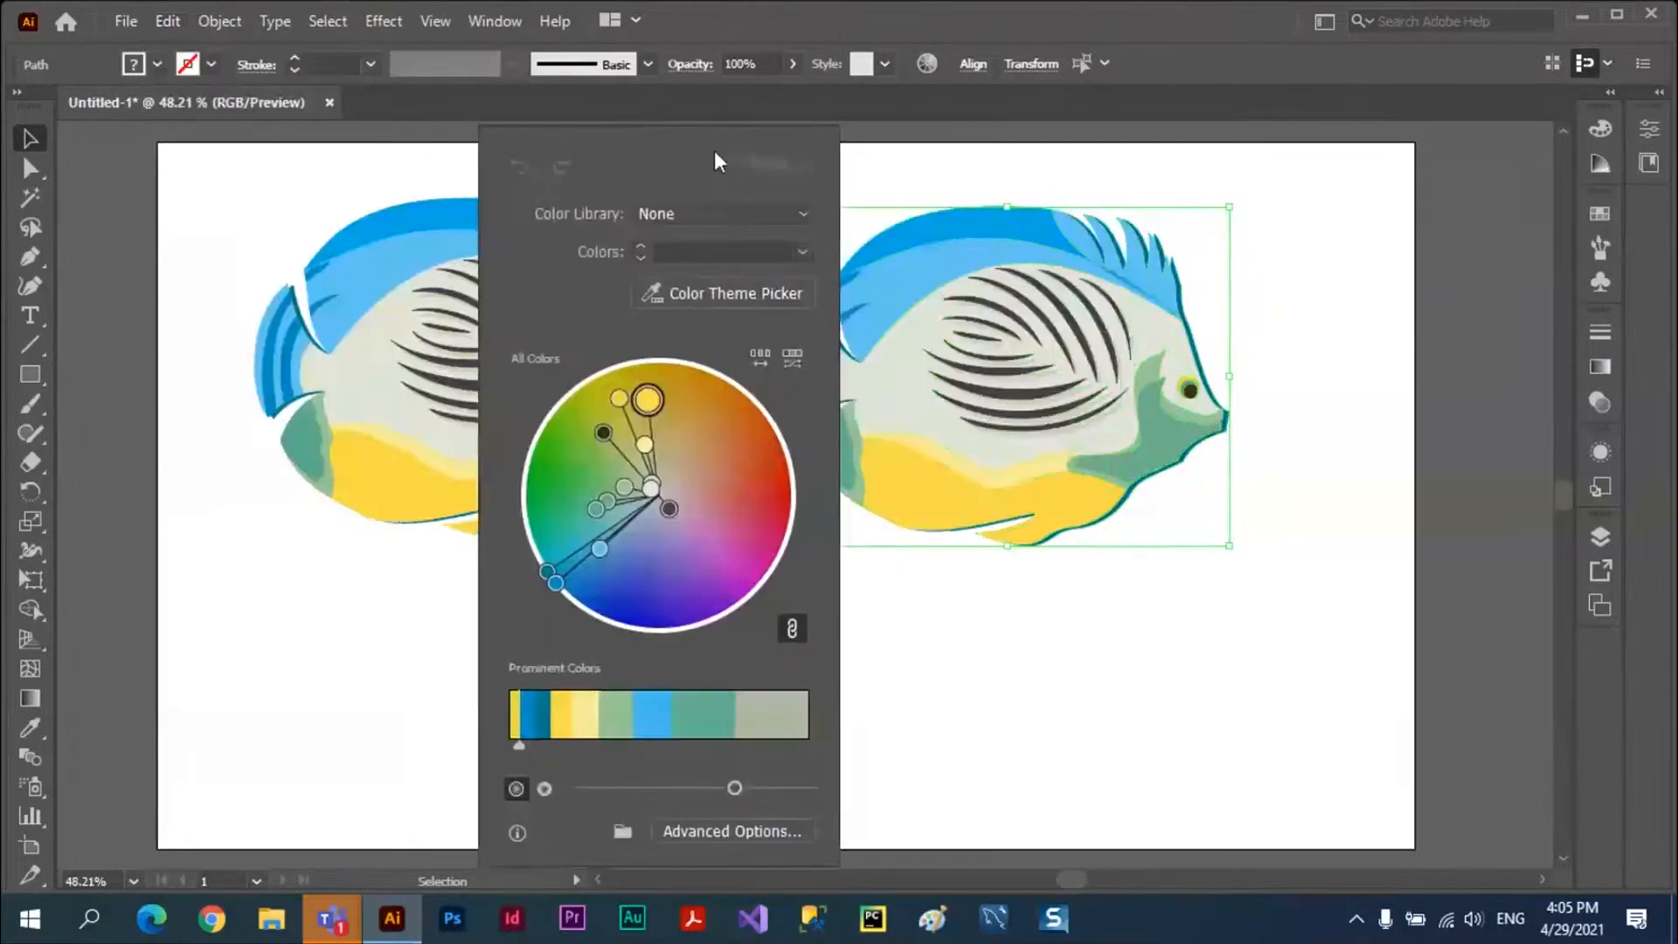
{"action": "left_click_drag", "start_coordinate": [717, 161], "coordinate": [538, 165]}
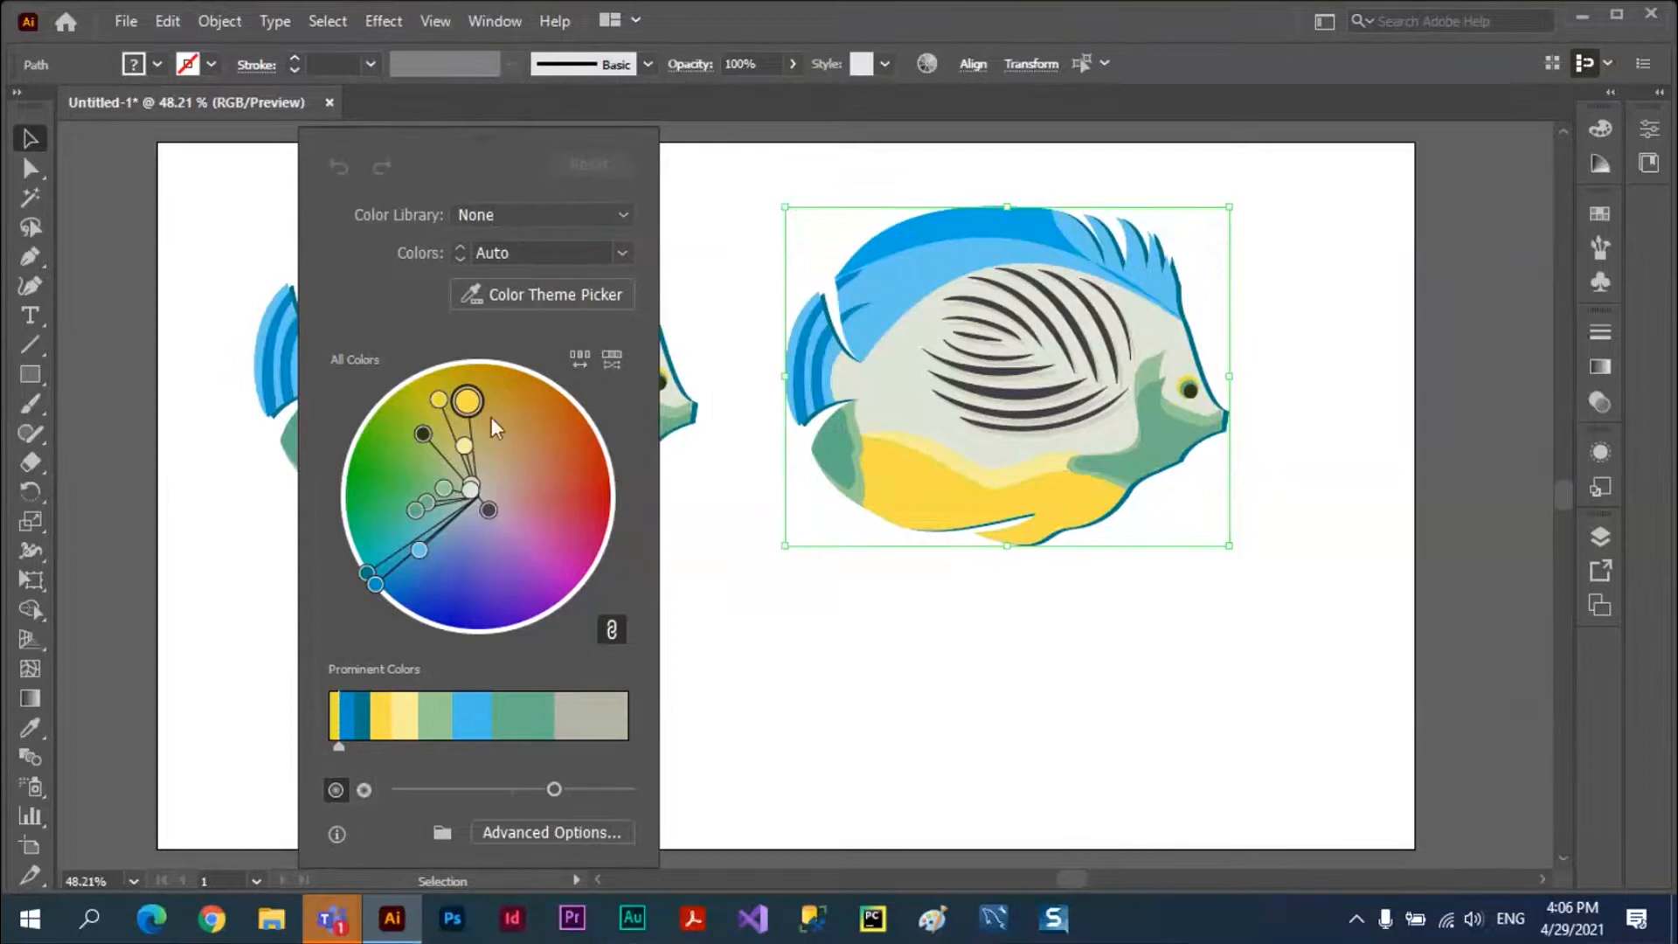
{"action": "left_click_drag", "start_coordinate": [467, 401], "coordinate": [547, 562]}
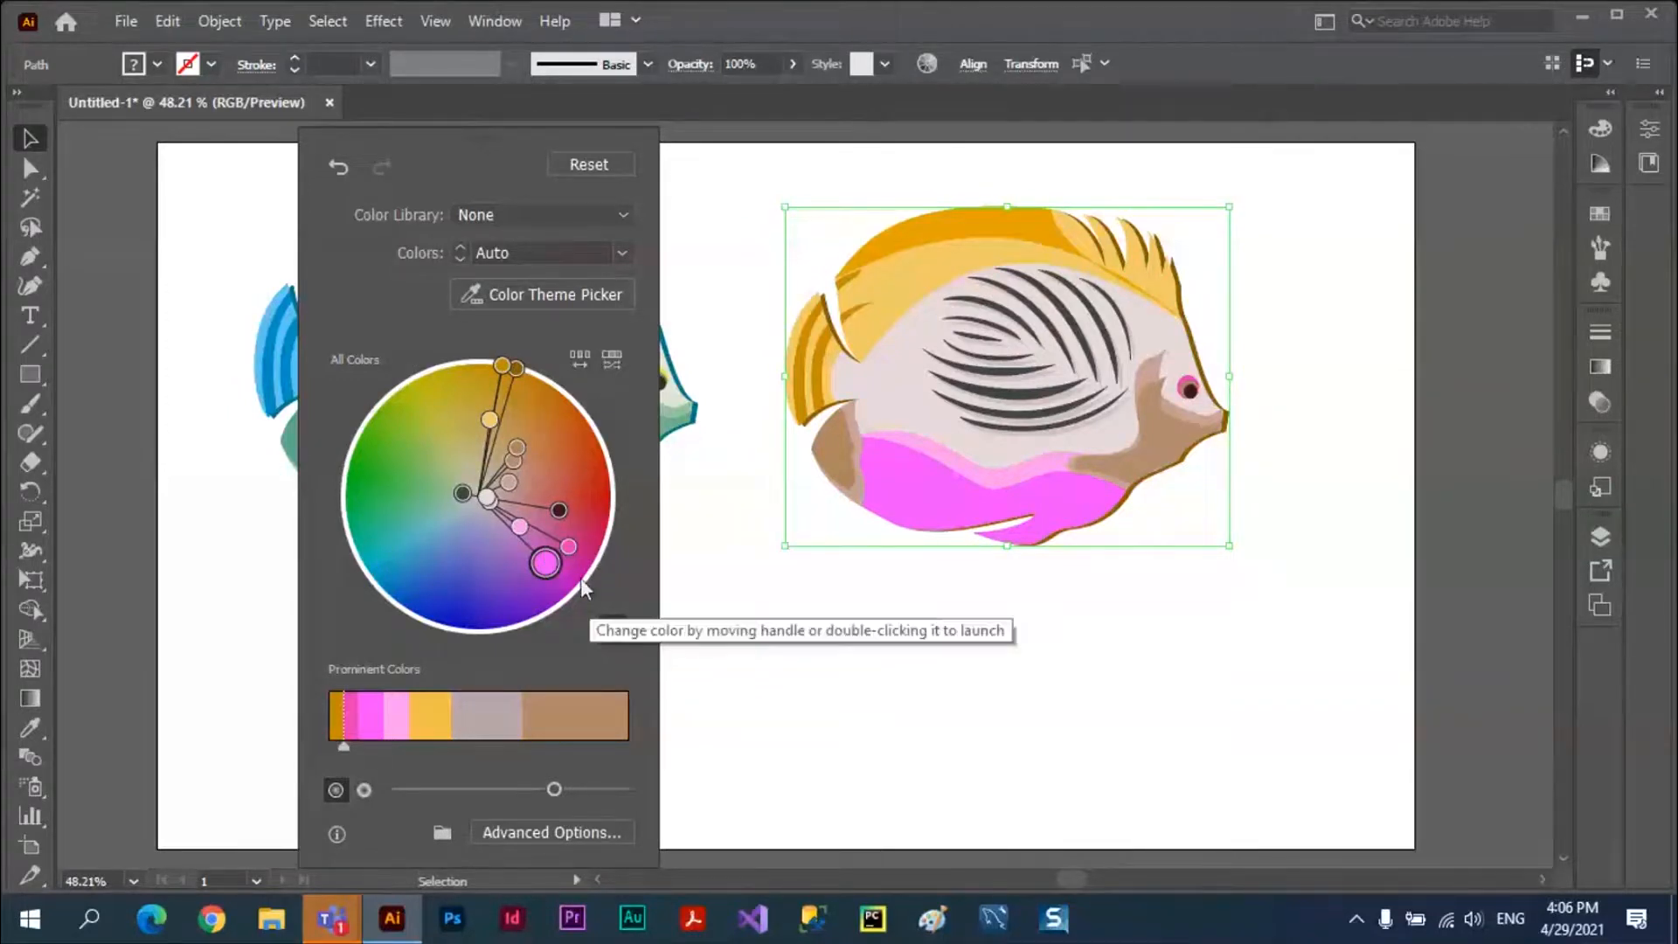
Turn the copy's belly purple with linked colors, unlink them, and recolor the belly green, the tail stripes olive and the upper fin light orange.
{"action": "left_click_drag", "start_coordinate": [545, 564], "coordinate": [516, 594]}
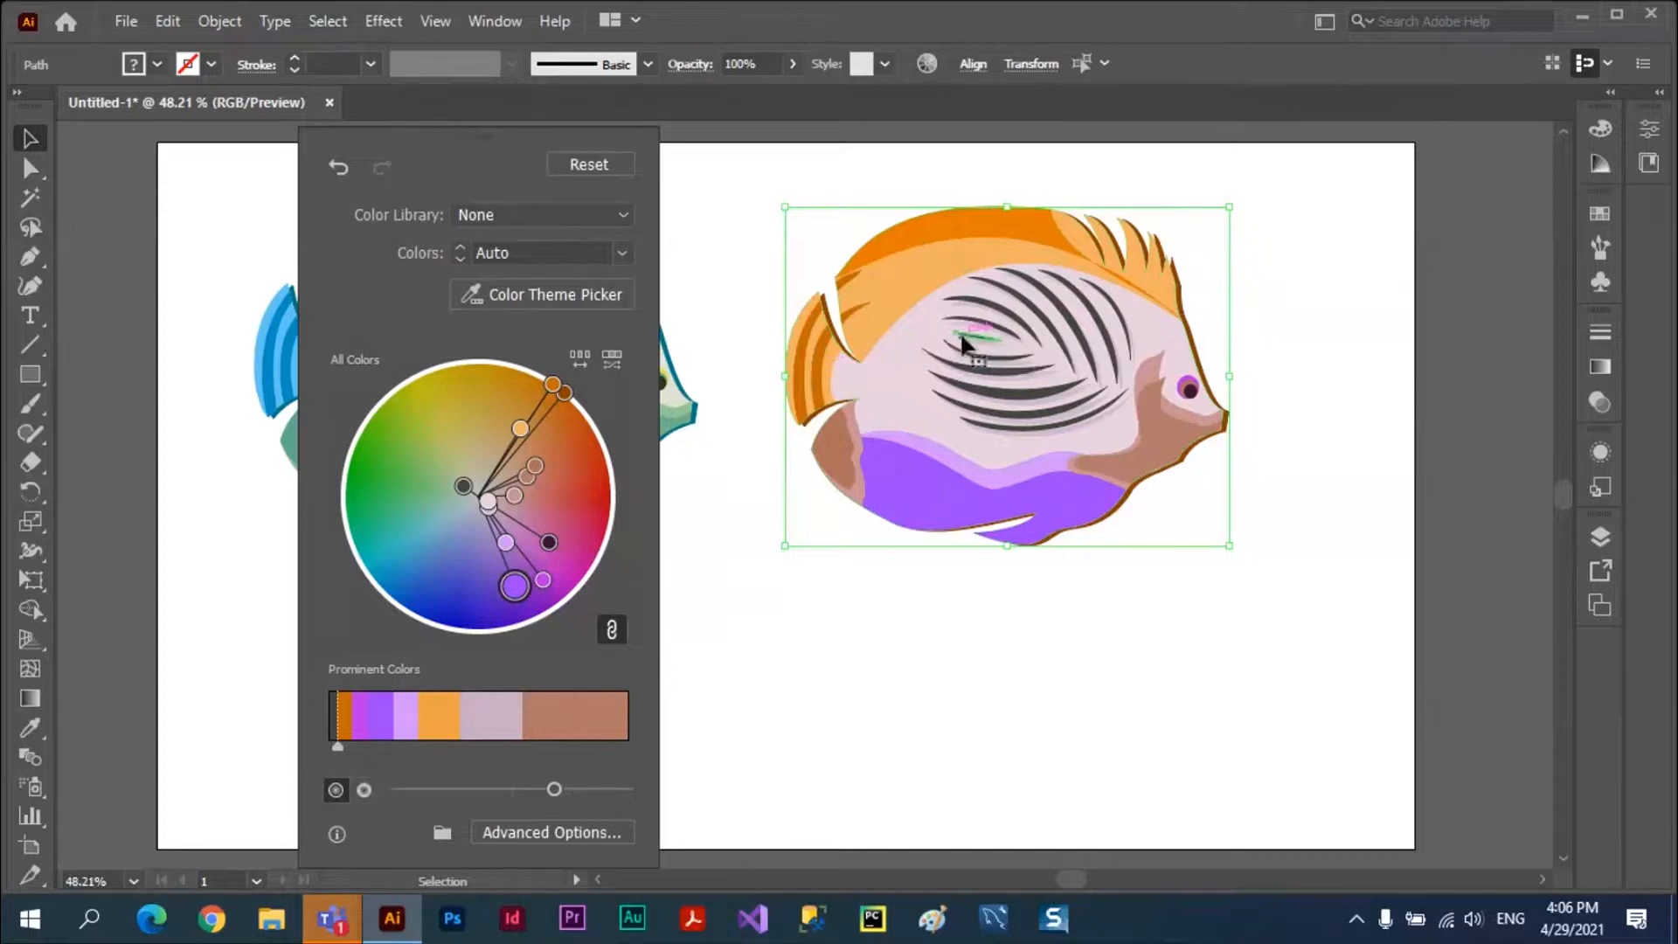
{"action": "left_click", "coordinate": [614, 637]}
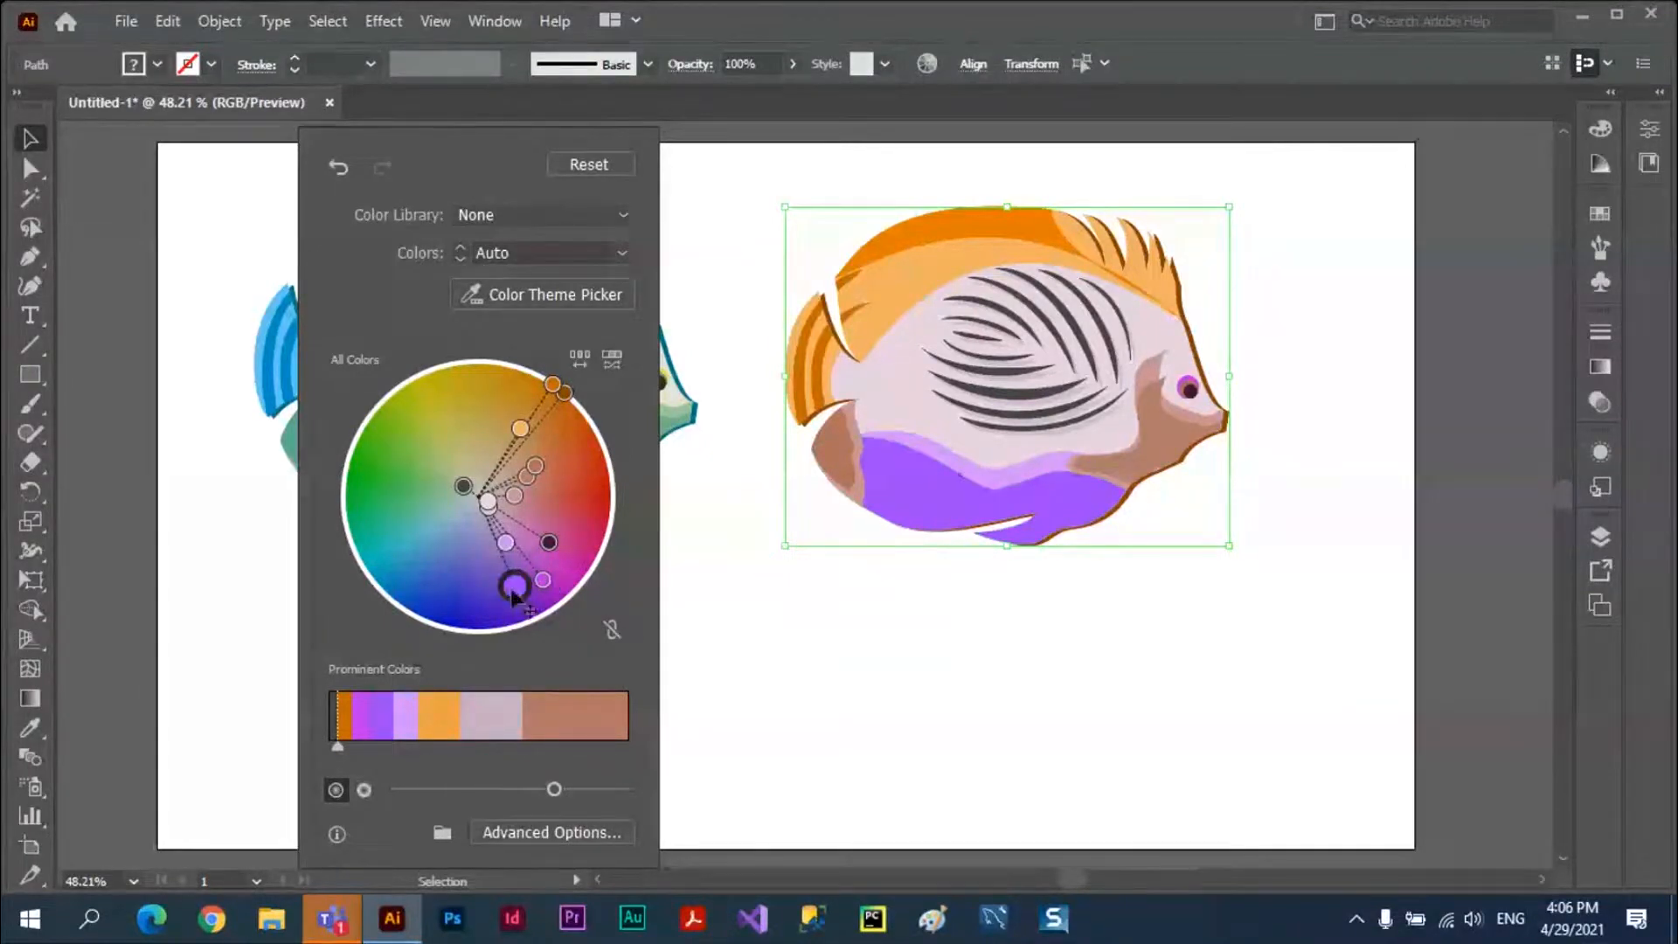
{"action": "left_click_drag", "start_coordinate": [513, 587], "coordinate": [381, 522]}
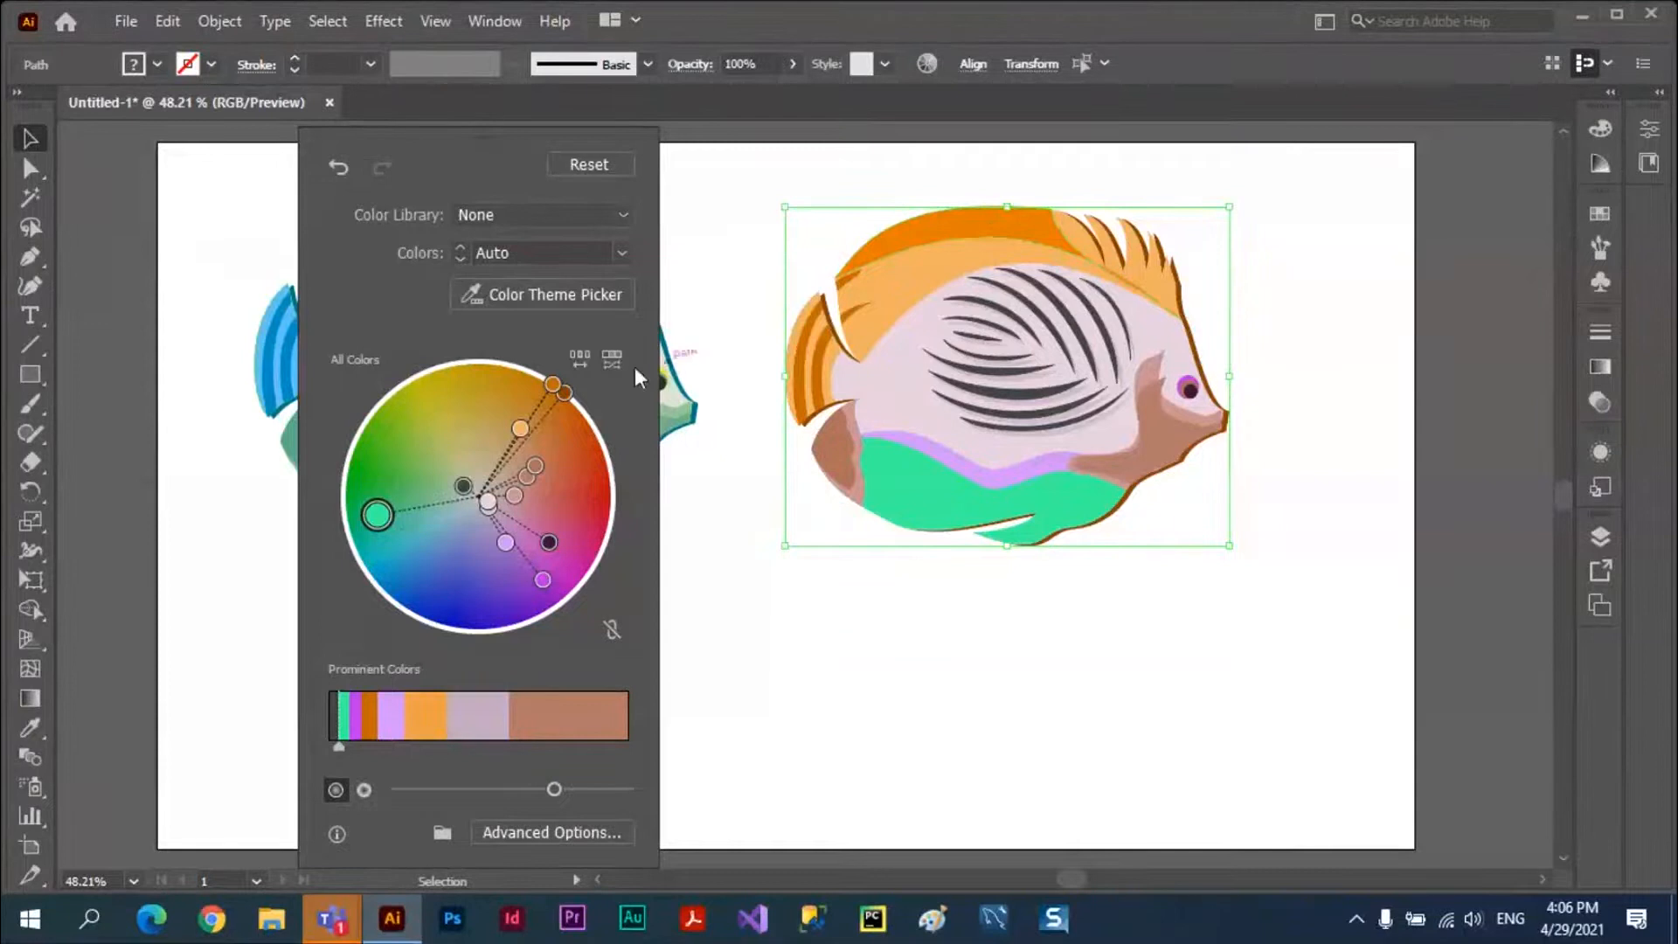
{"action": "left_click_drag", "start_coordinate": [549, 390], "coordinate": [399, 387]}
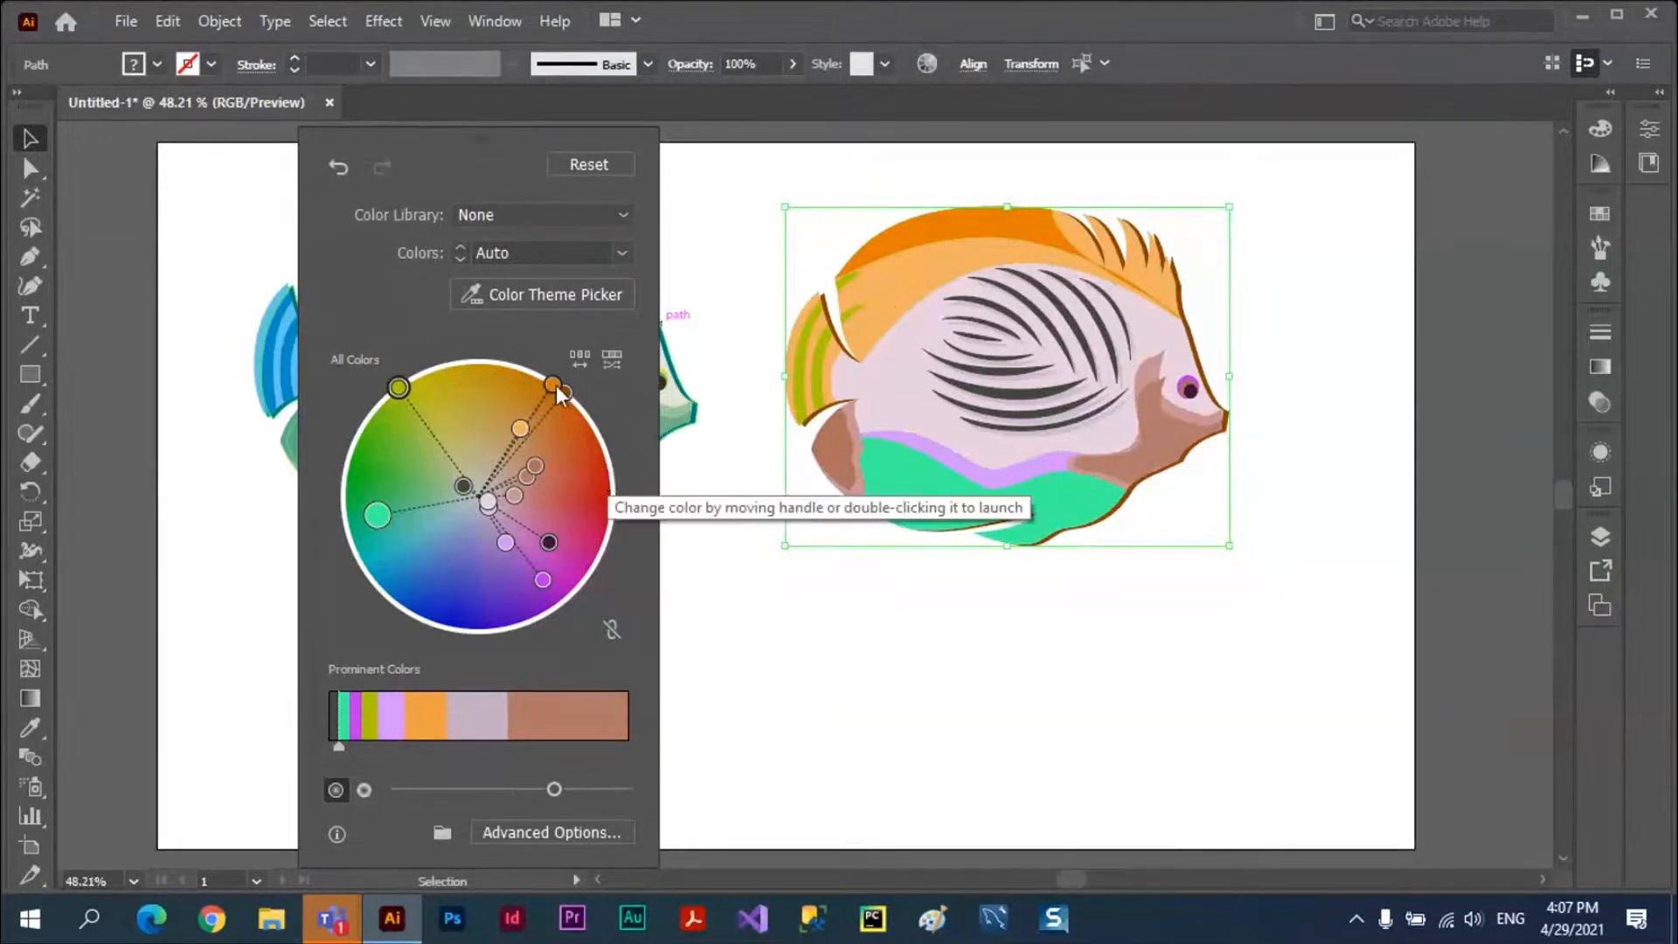
{"action": "mouse_move", "coordinate": [553, 384]}
{"action": "left_mouse_down"}
{"action": "mouse_move", "coordinate": [483, 385]}
{"action": "mouse_move", "coordinate": [524, 399]}
{"action": "left_mouse_up"}
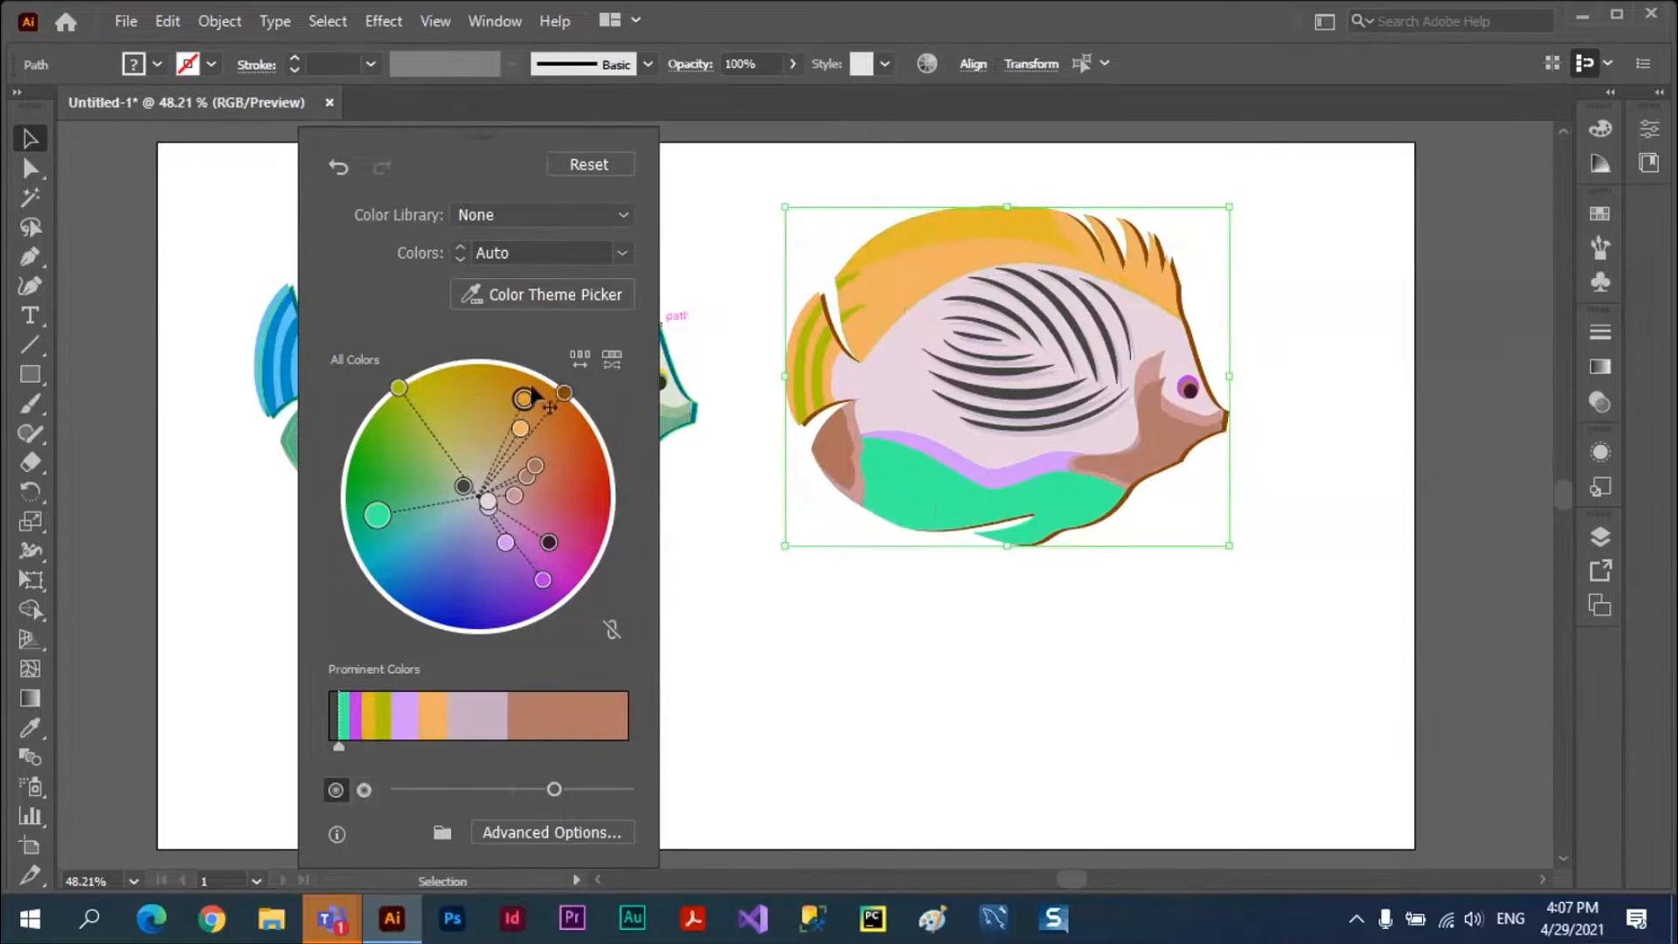
Relink the harmony colors and shift them together so the copy's belly goes through pink, magenta and red to purple.
{"action": "left_click", "coordinate": [379, 517]}
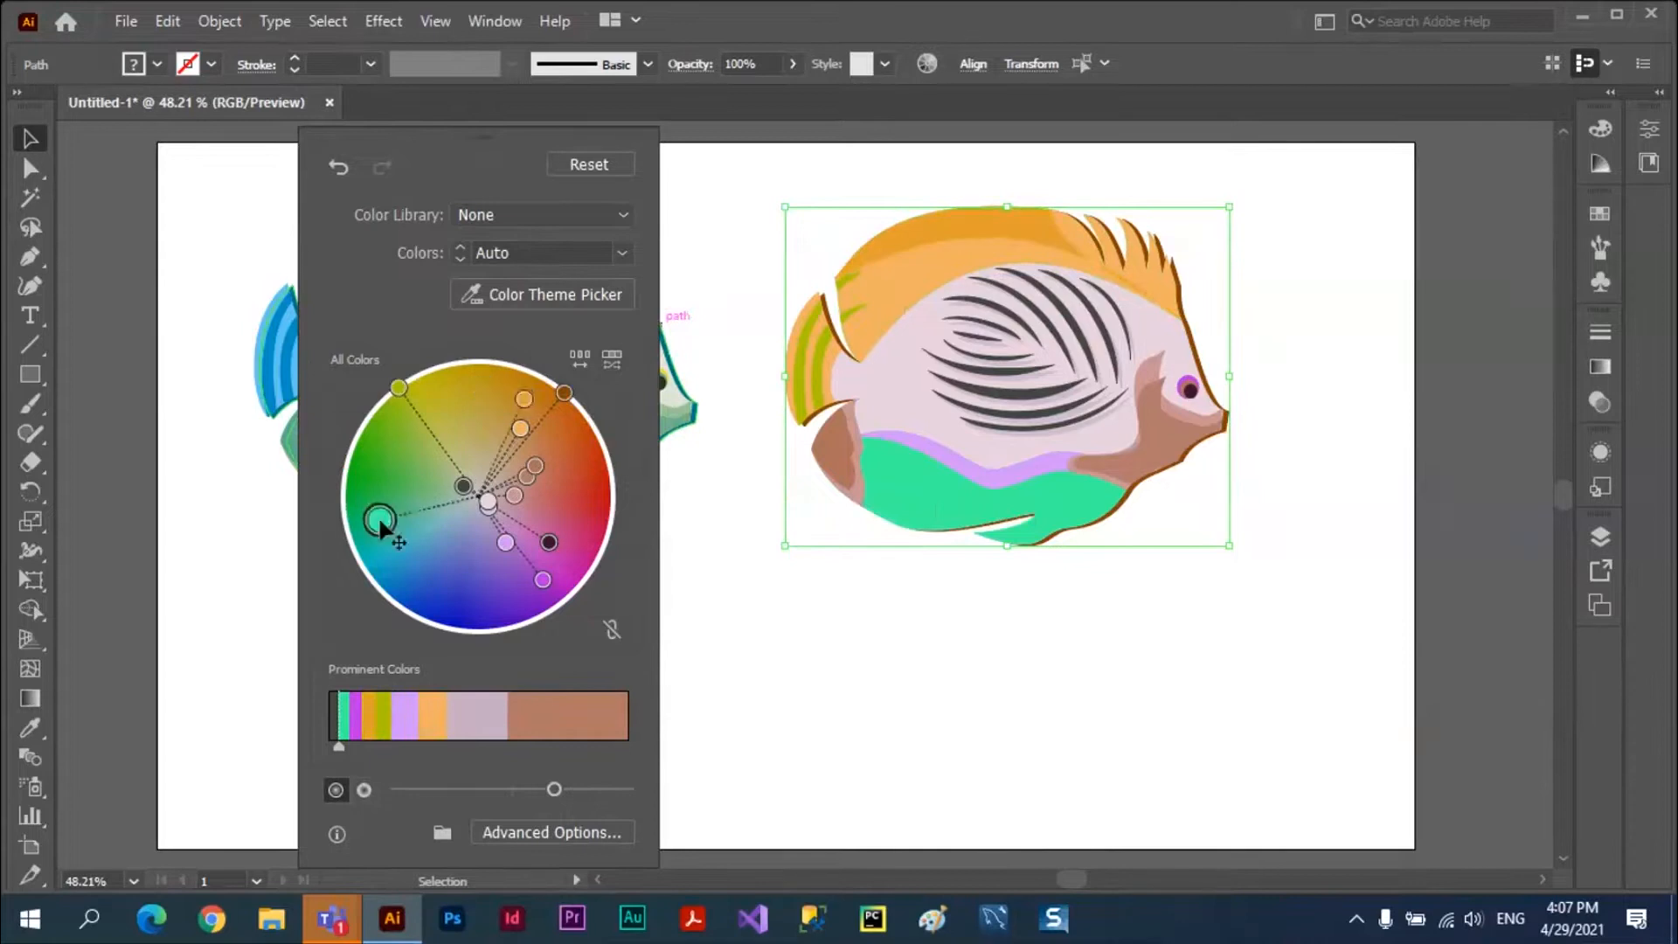
{"action": "left_click", "coordinate": [612, 630]}
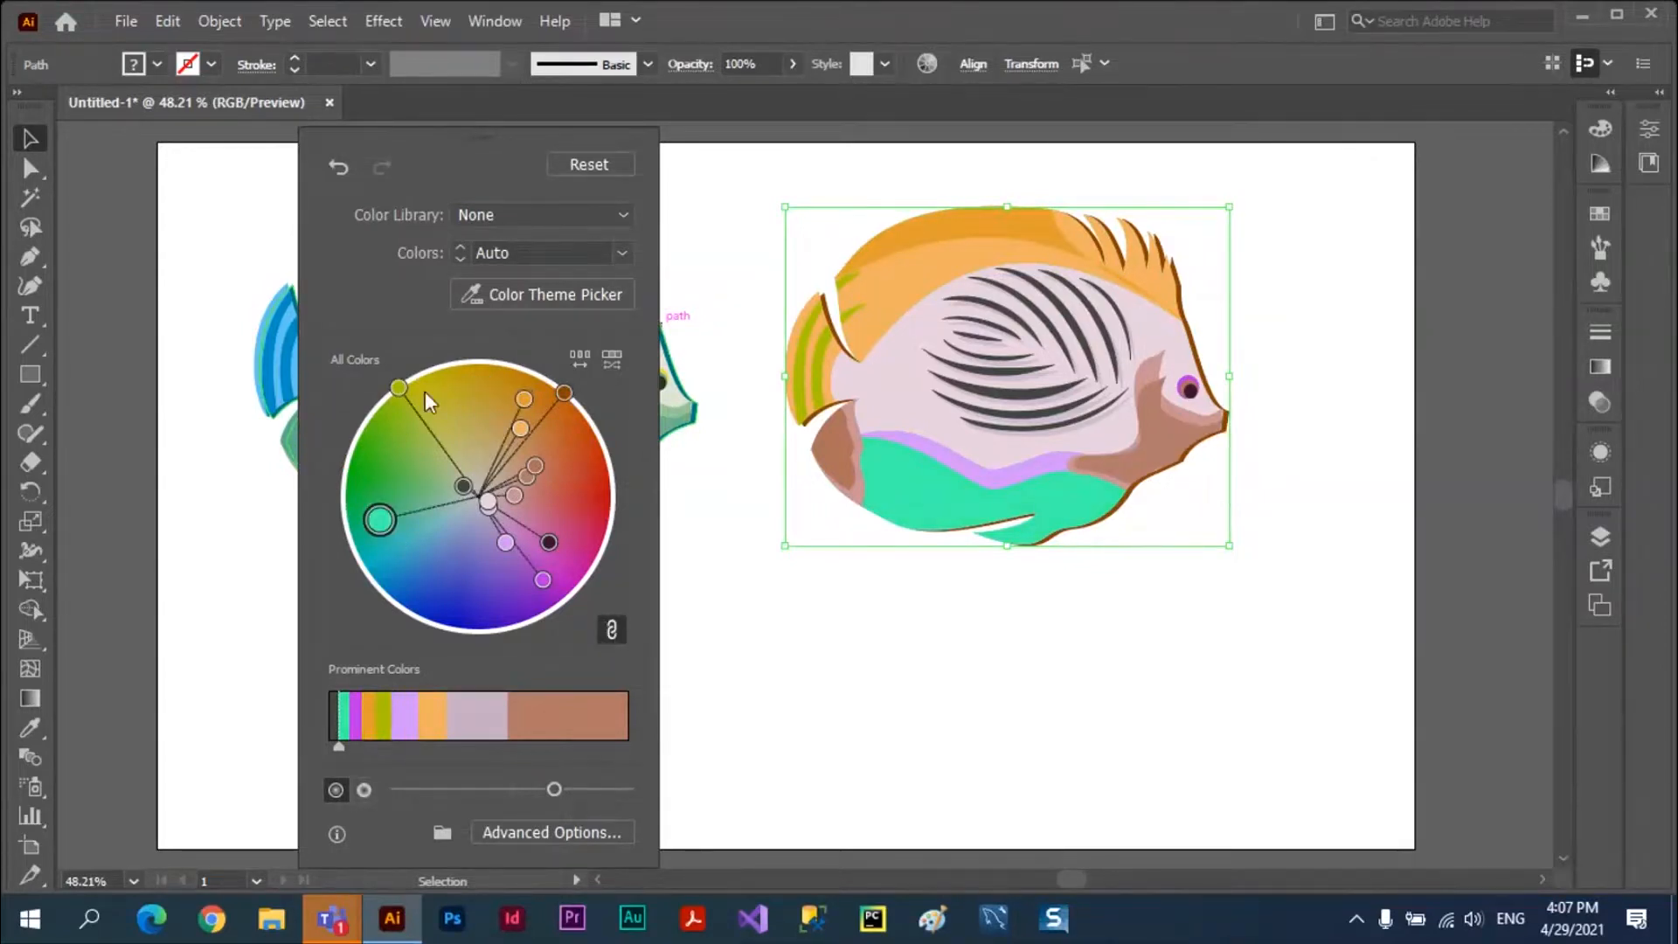
{"action": "left_click_drag", "start_coordinate": [380, 517], "coordinate": [512, 518]}
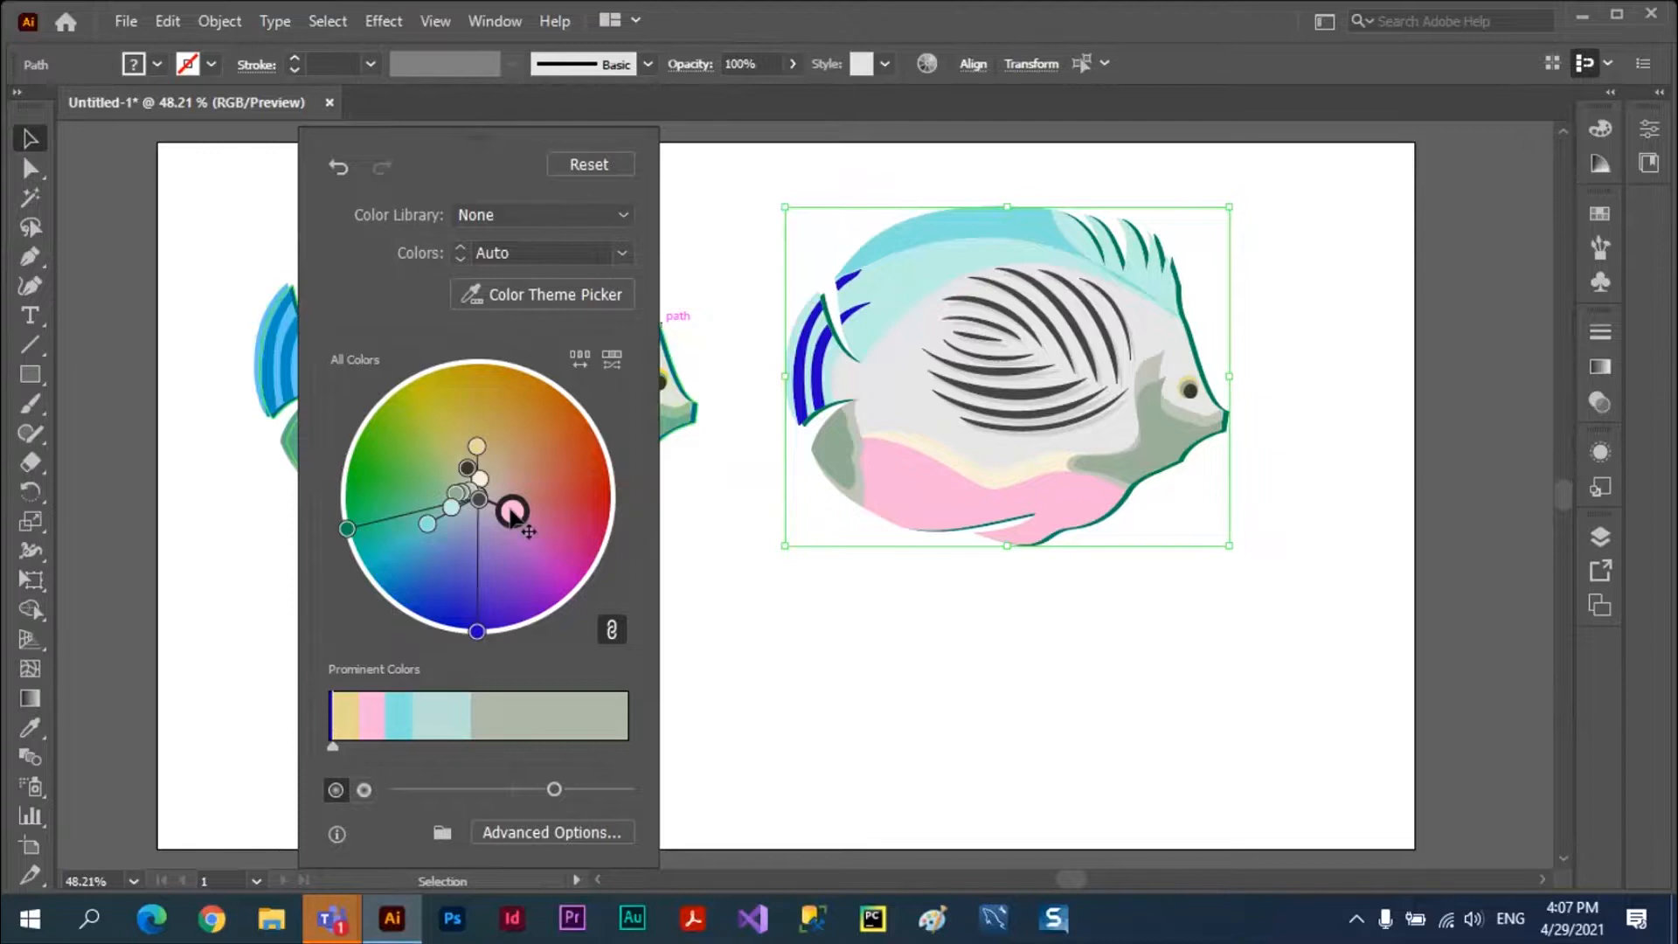
{"action": "left_click_drag", "start_coordinate": [512, 515], "coordinate": [595, 591]}
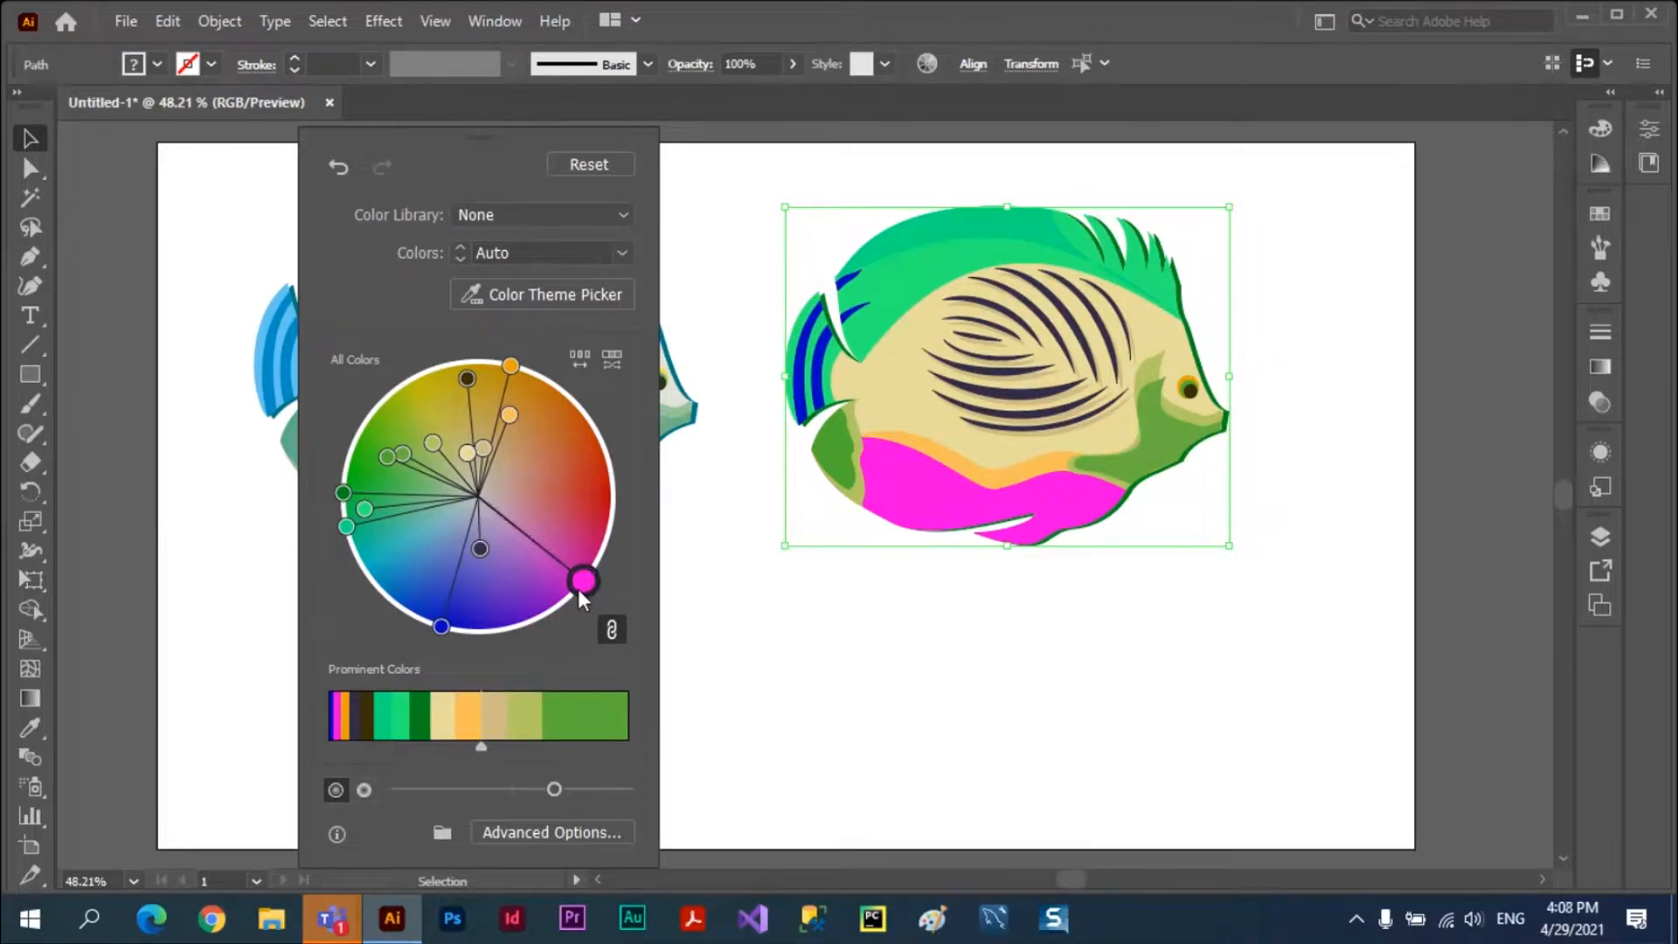
{"action": "left_click_drag", "start_coordinate": [579, 589], "coordinate": [606, 480]}
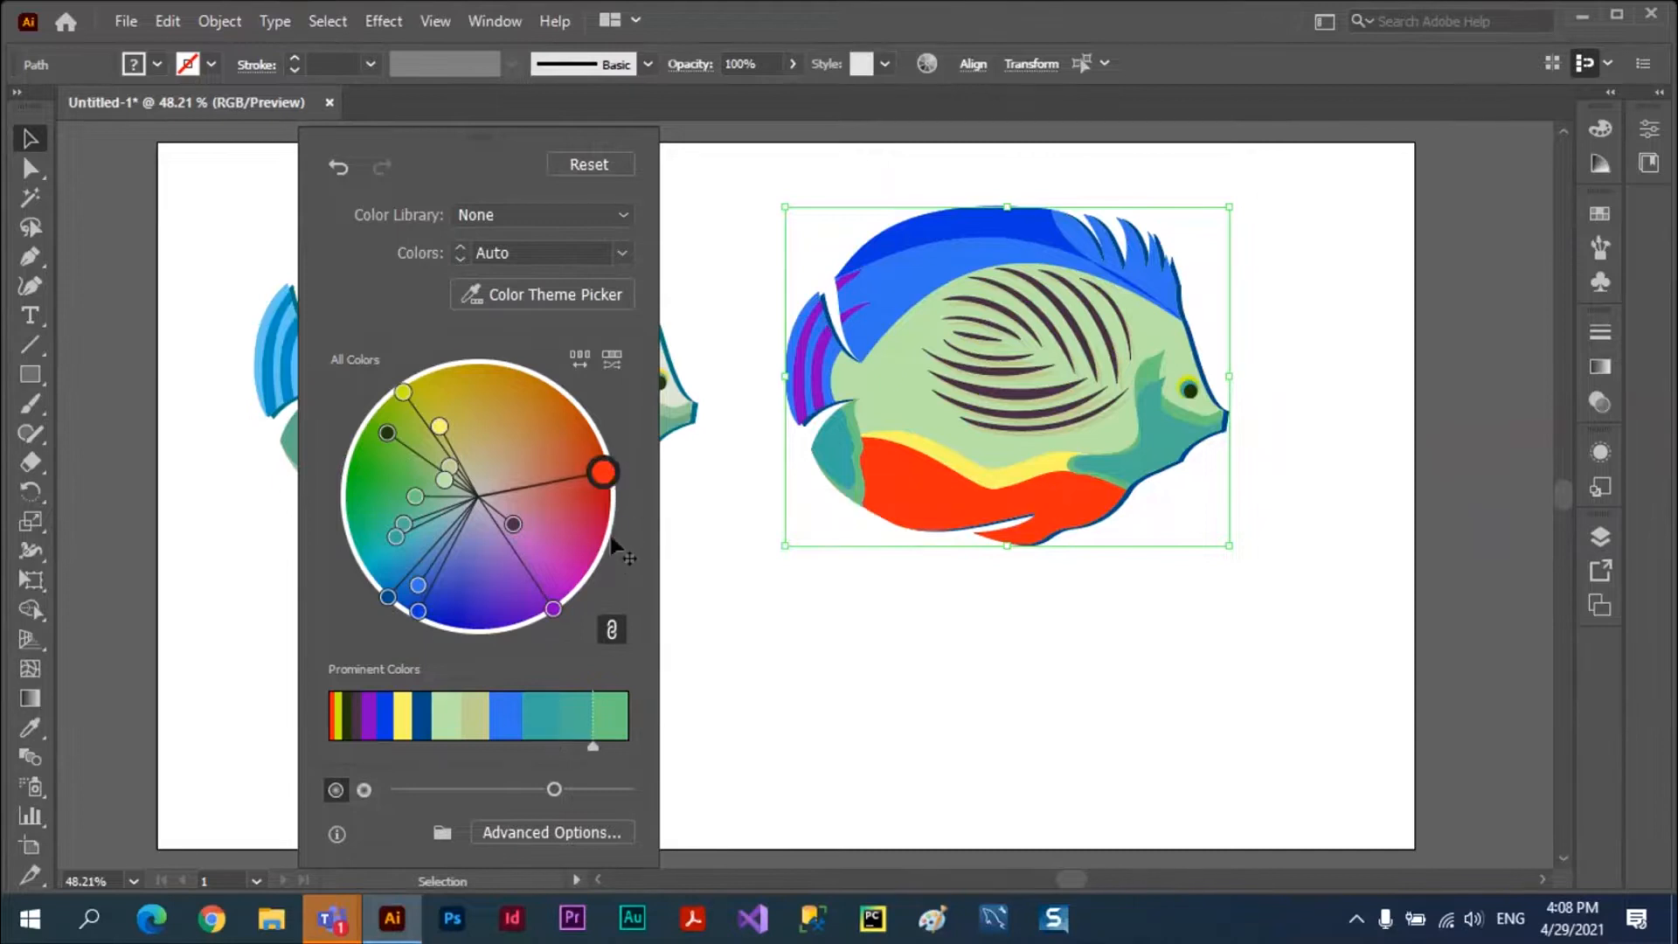
{"action": "left_click_drag", "start_coordinate": [602, 473], "coordinate": [560, 605]}
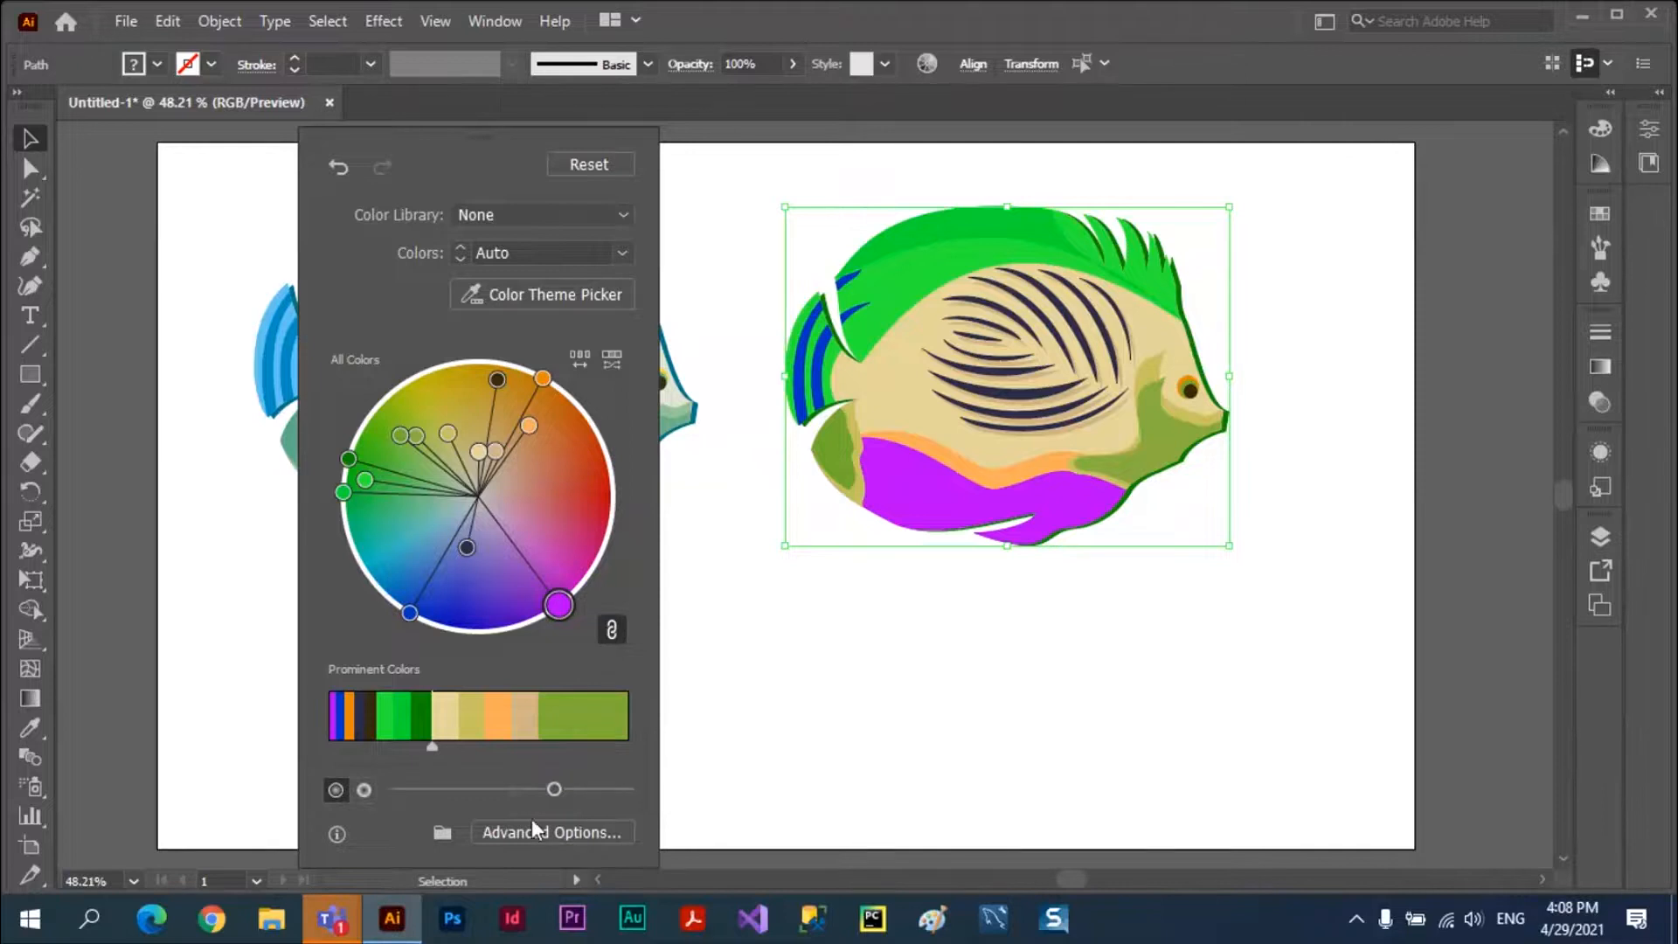
Show brightness and hue on the color wheel and adjust the saturation of all colors to its minimum and back up to its maximum.
{"action": "left_click", "coordinate": [364, 790]}
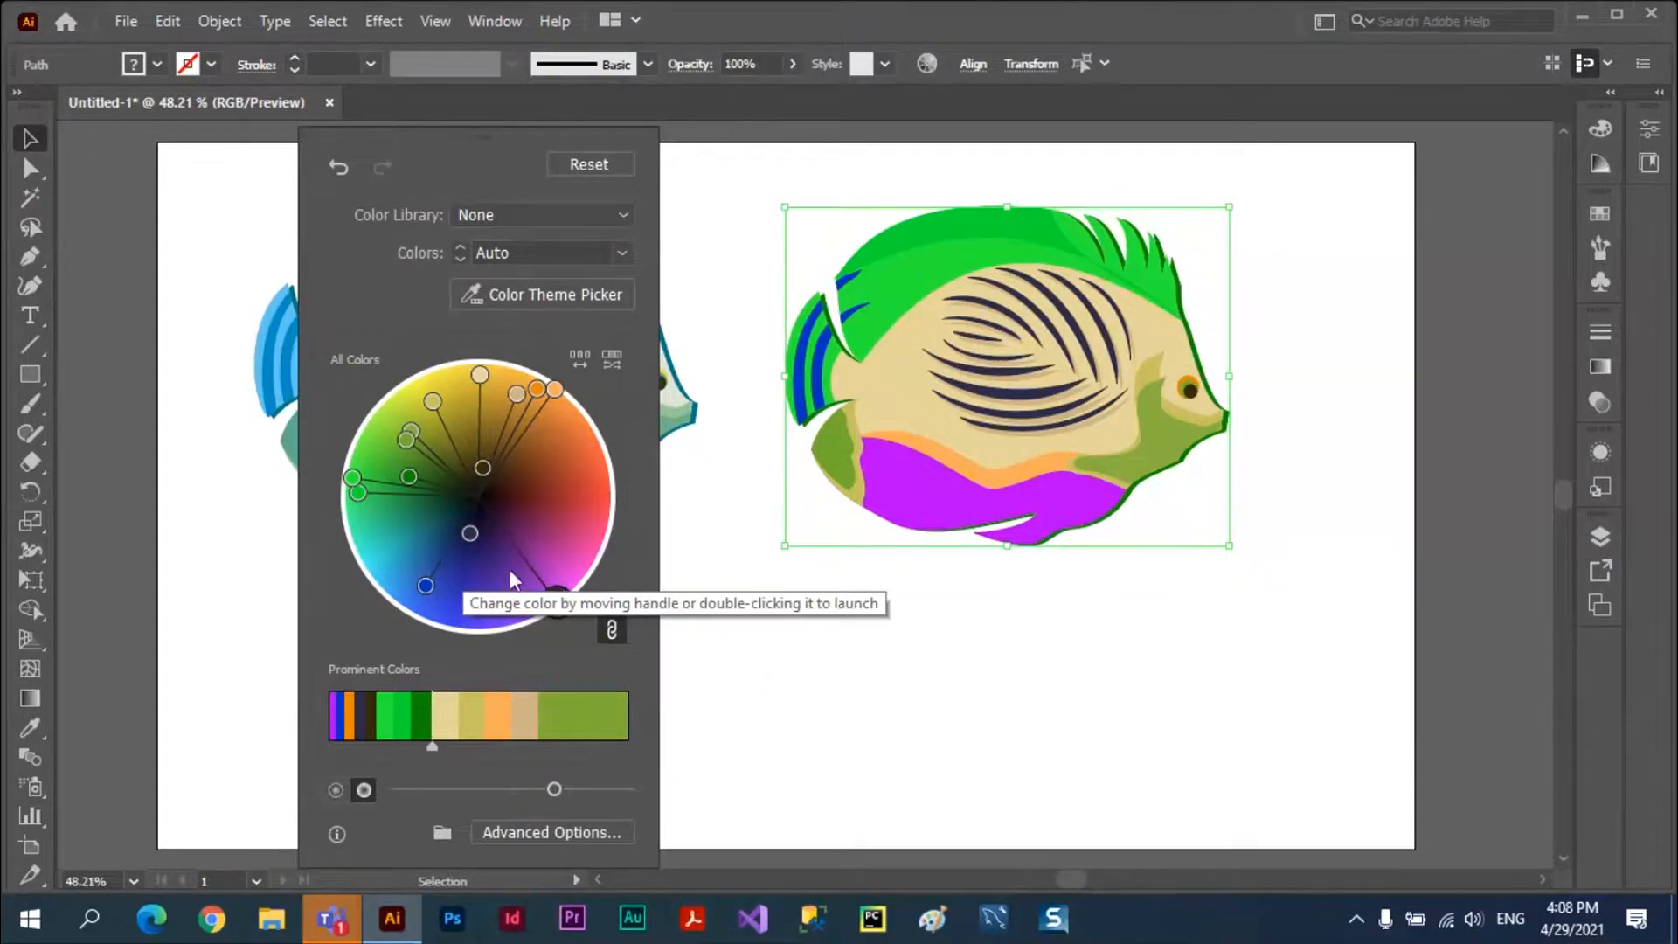
{"action": "left_click_drag", "start_coordinate": [556, 790], "coordinate": [396, 779]}
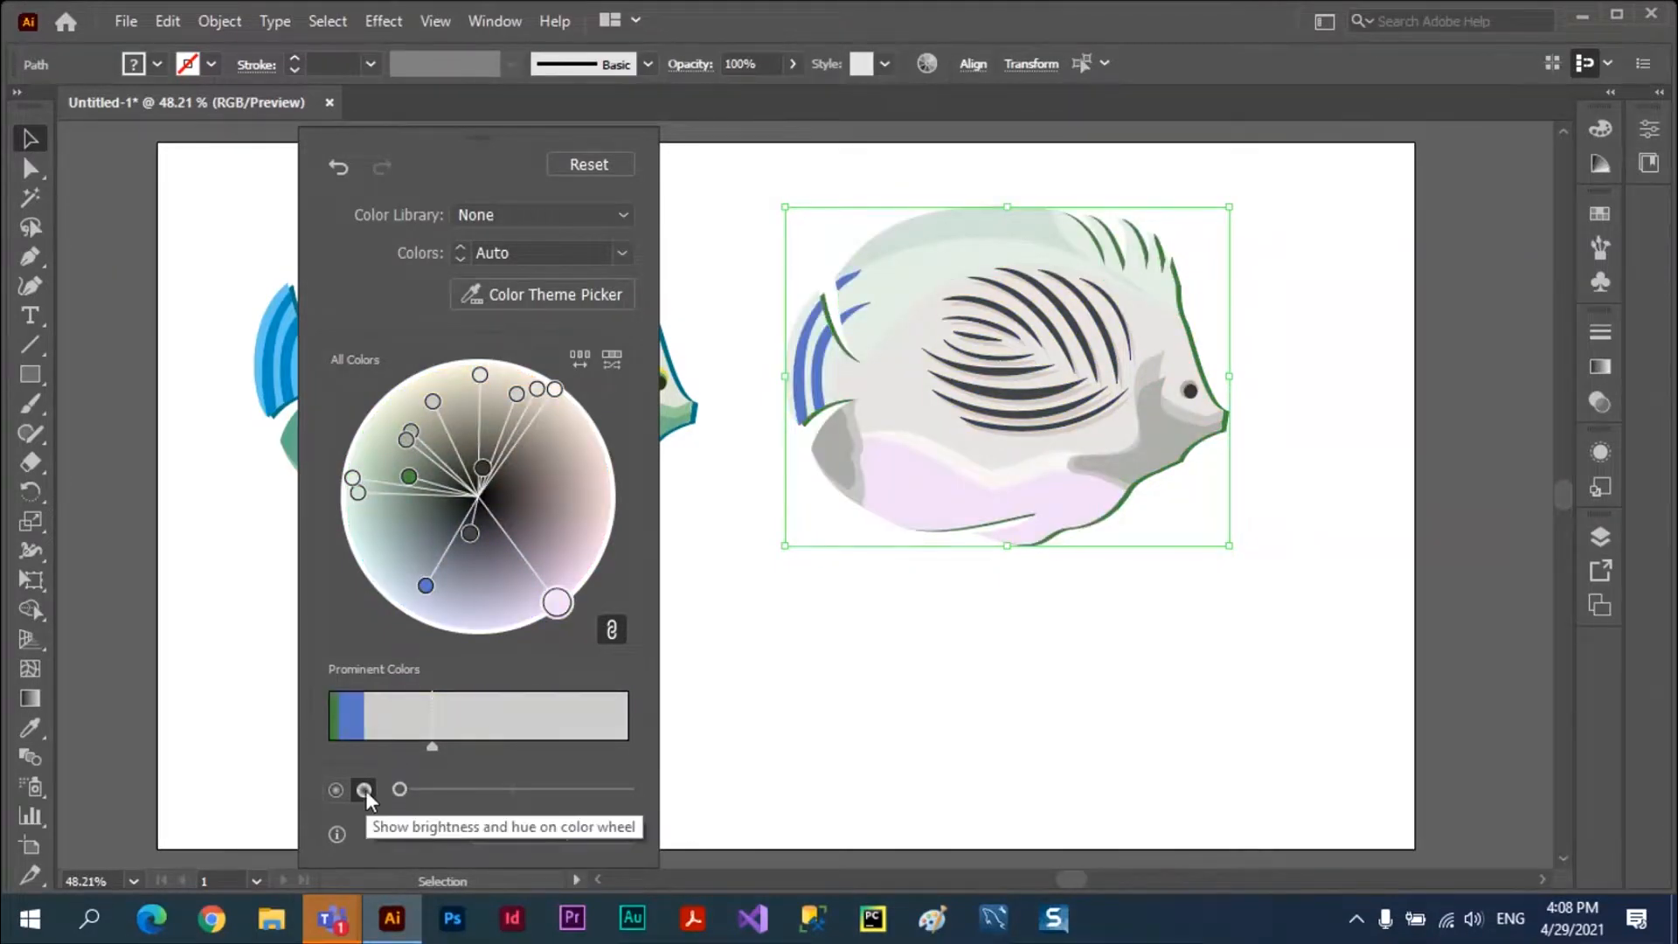
{"action": "left_click", "coordinate": [365, 790]}
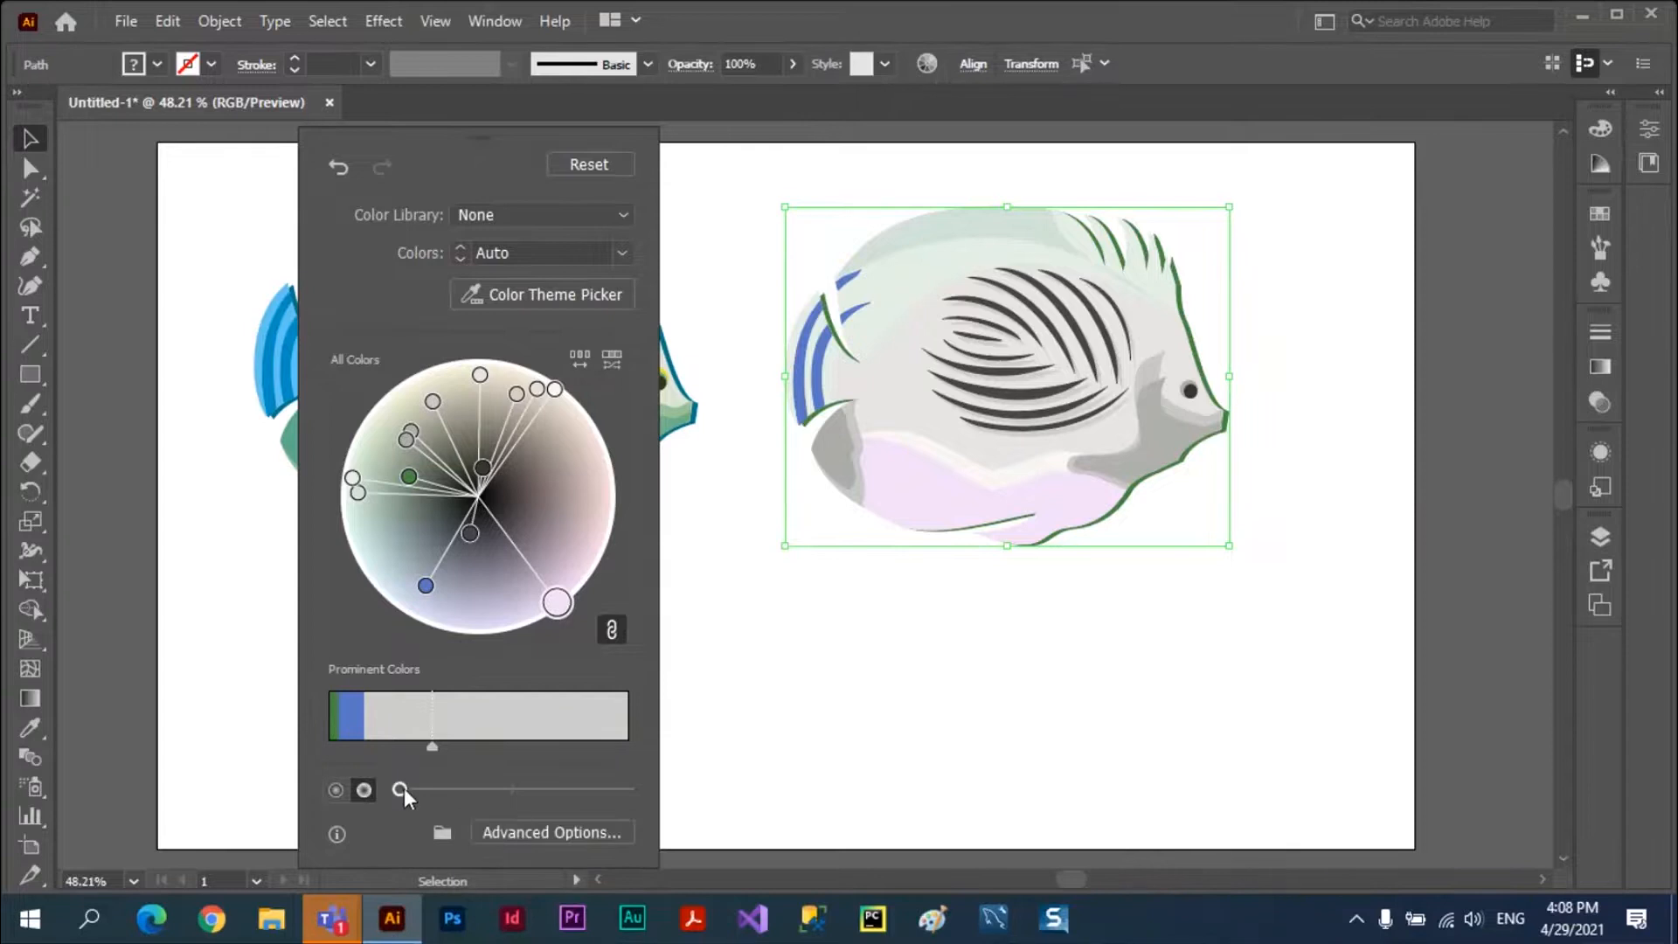
{"action": "left_click_drag", "start_coordinate": [404, 789], "coordinate": [638, 806]}
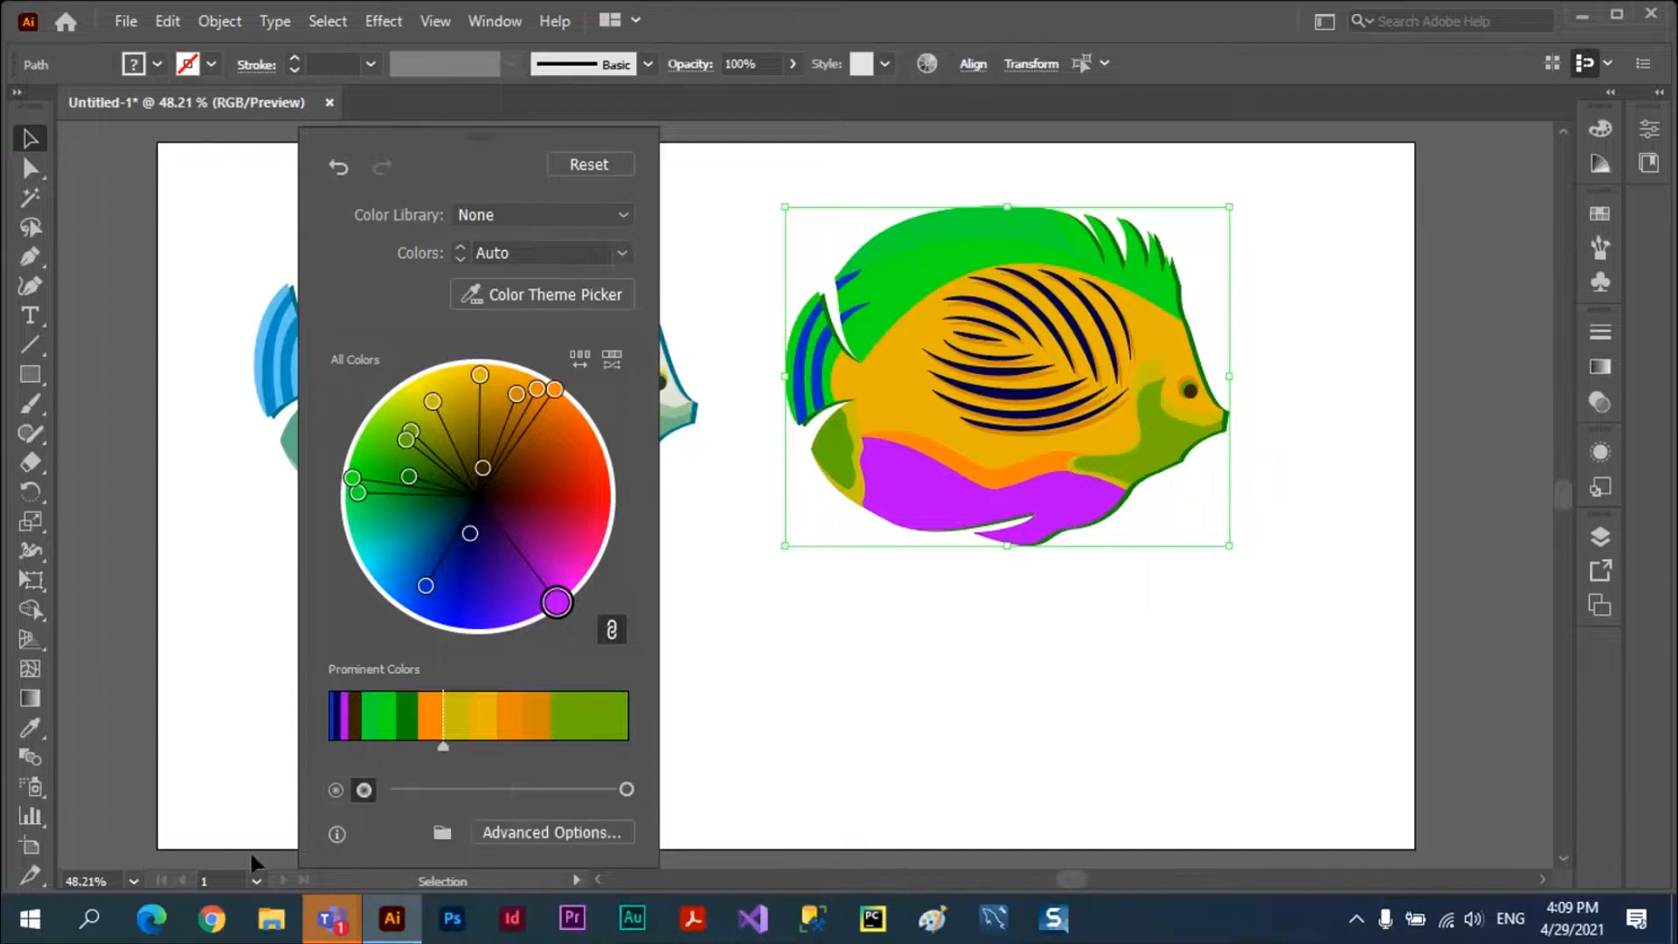
{"action": "left_click_drag", "start_coordinate": [443, 746], "coordinate": [470, 745]}
{"action": "mouse_move", "coordinate": [627, 790]}
{"action": "left_mouse_down"}
{"action": "mouse_move", "coordinate": [386, 780]}
{"action": "mouse_move", "coordinate": [655, 796]}
{"action": "left_mouse_up"}
Show saturation and hue on the wheel, raise the brightness to maximum and shift the linked colors so the belly becomes light cyan.
{"action": "left_click", "coordinate": [335, 789]}
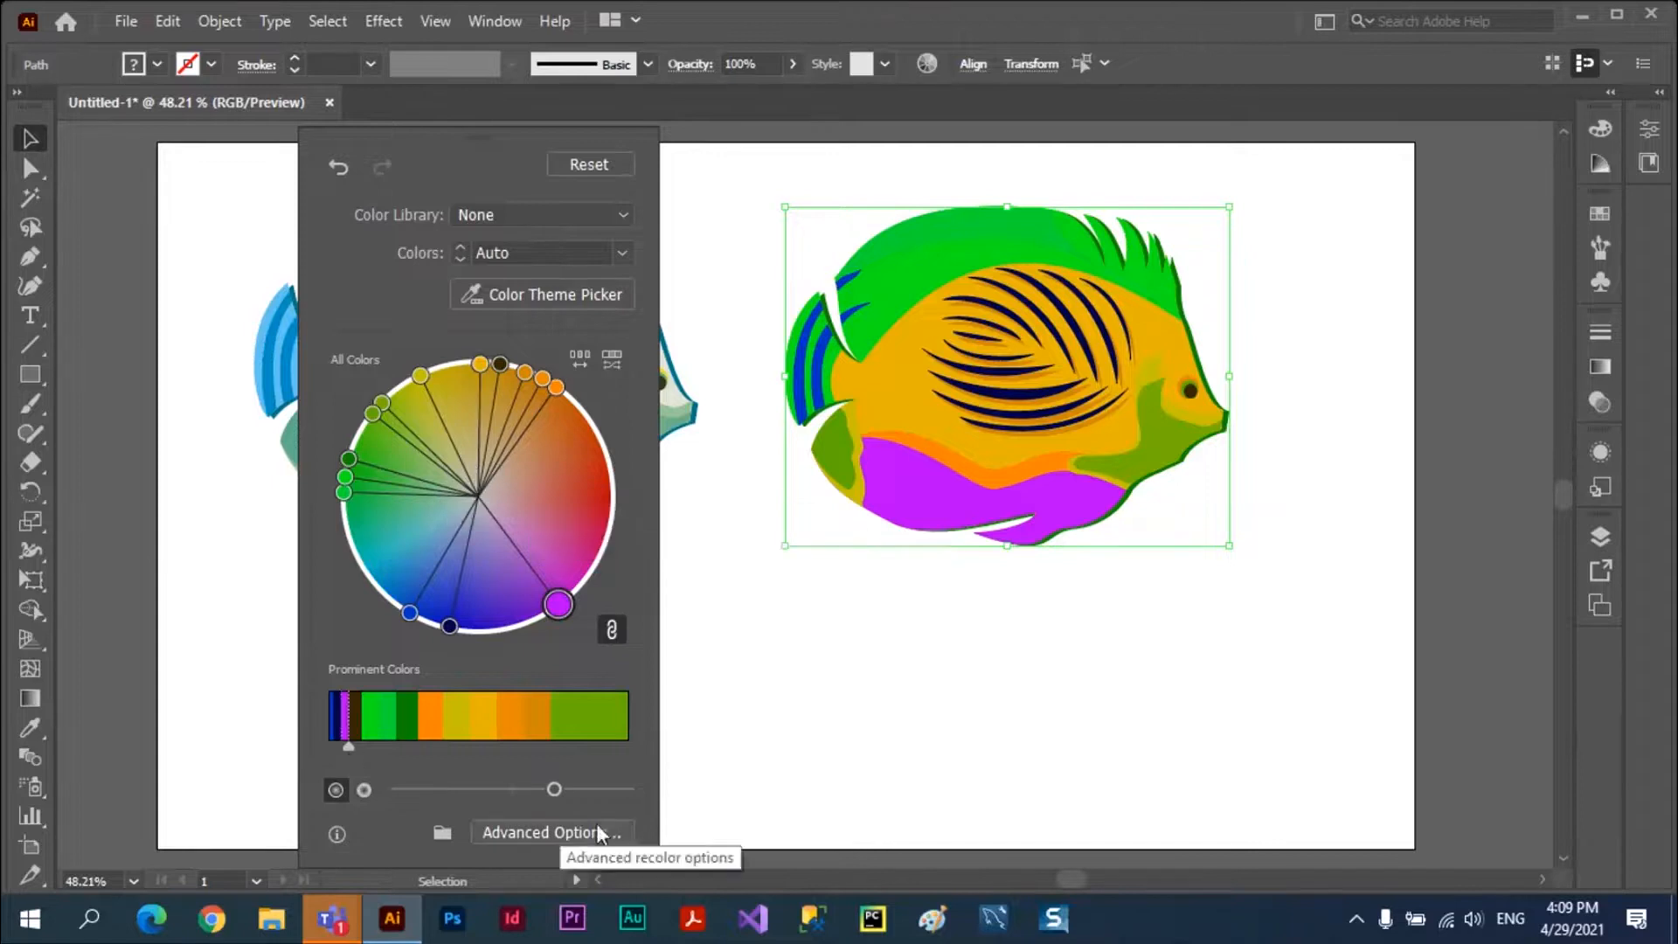
{"action": "left_click_drag", "start_coordinate": [554, 791], "coordinate": [651, 802]}
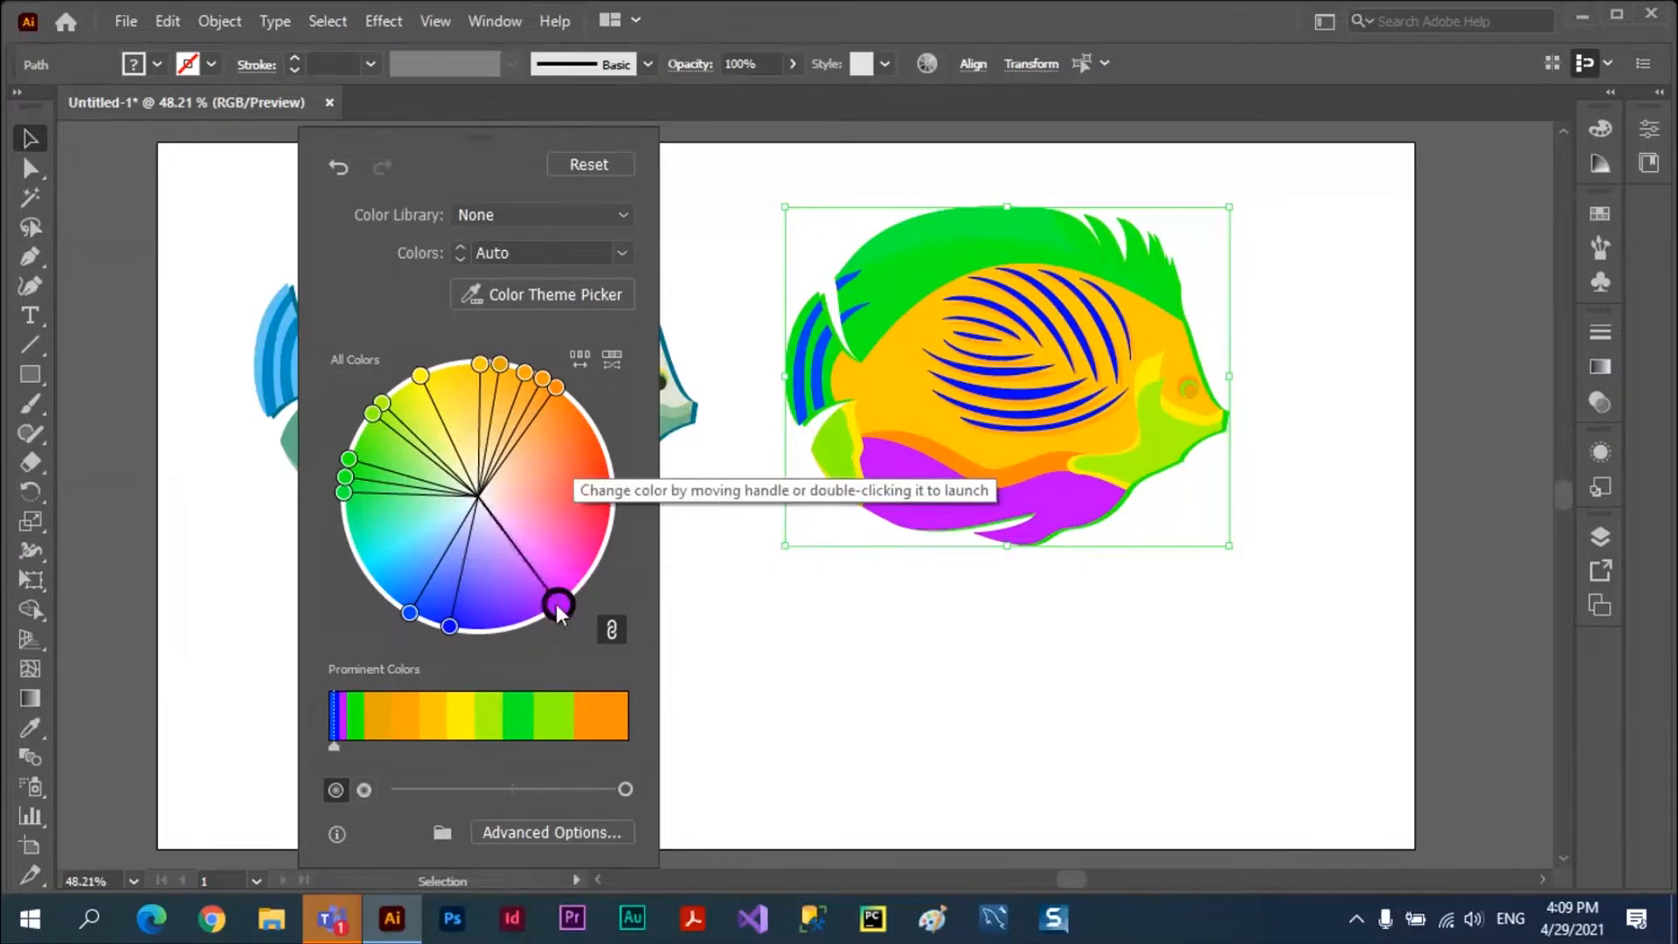
{"action": "left_click_drag", "start_coordinate": [543, 603], "coordinate": [393, 564]}
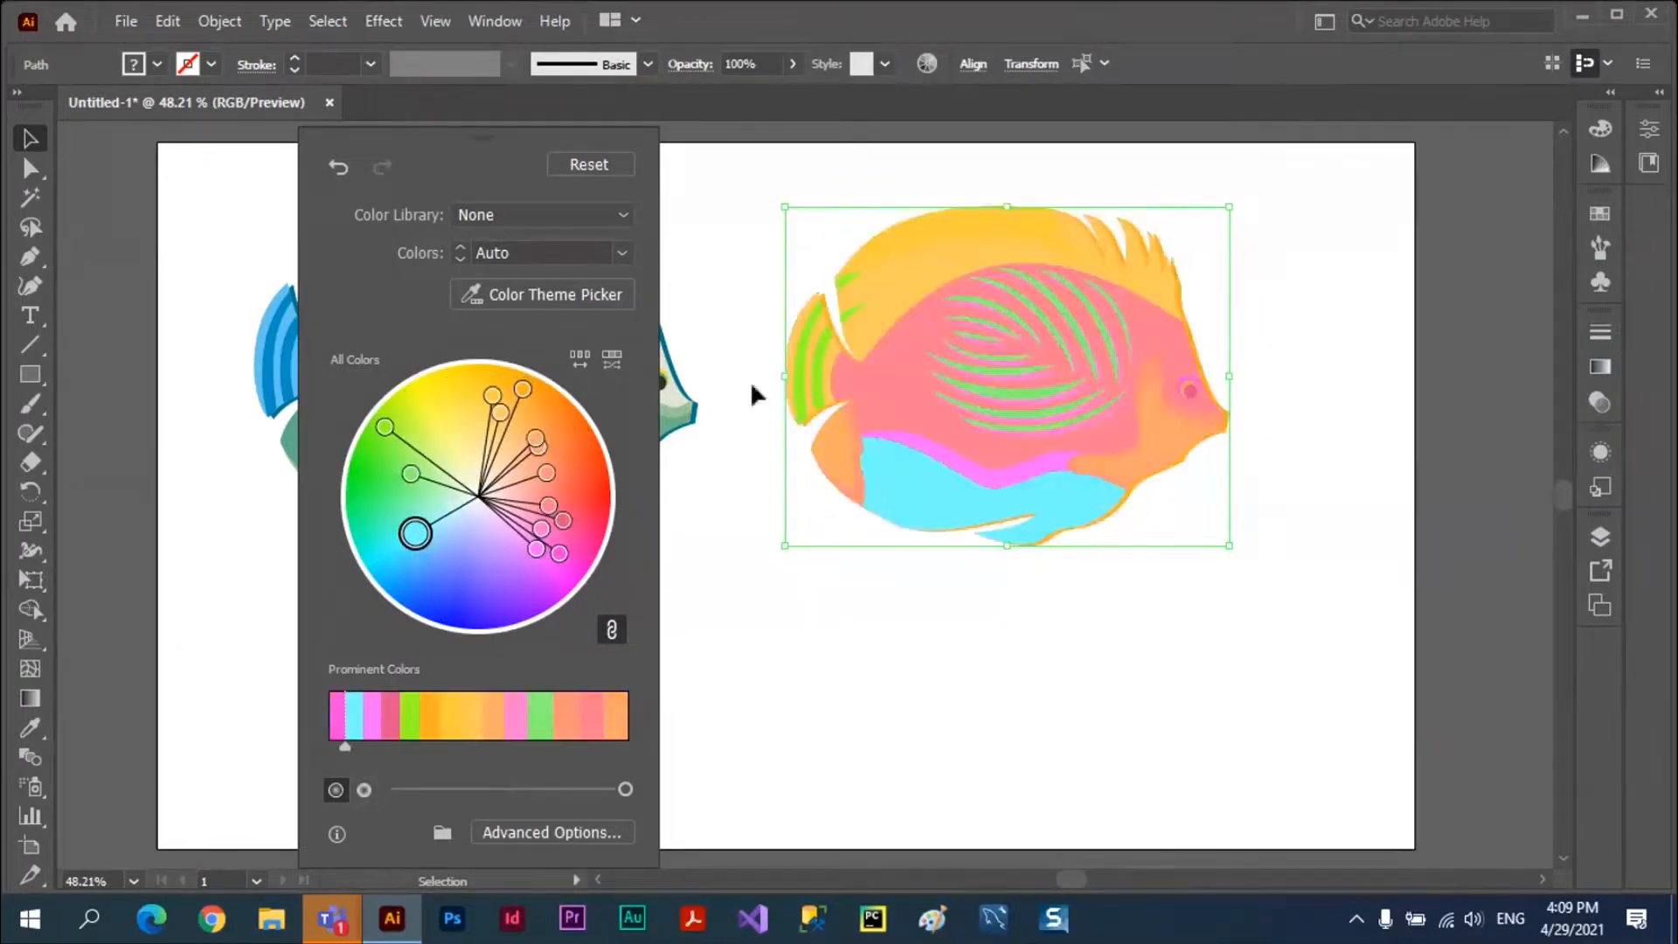
Reset the recoloring, shift the linked colors so the yellow belly becomes orange, and close the recolor settings with the fish deselected.
{"action": "left_click", "coordinate": [584, 166]}
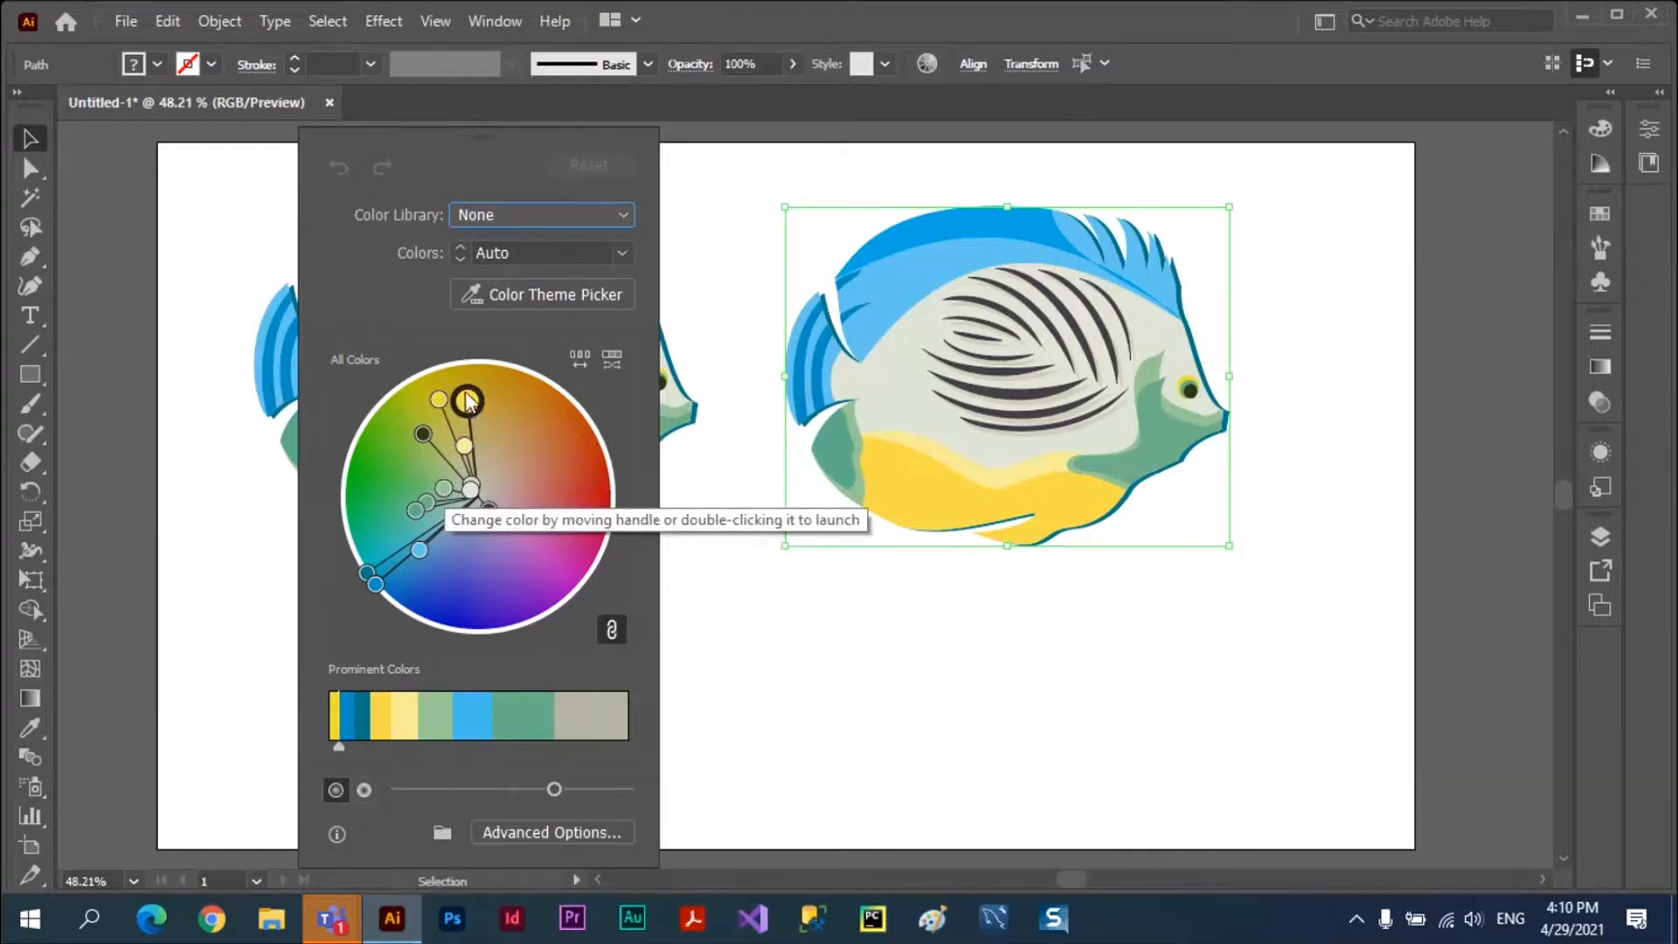
{"action": "left_click_drag", "start_coordinate": [474, 400], "coordinate": [528, 420]}
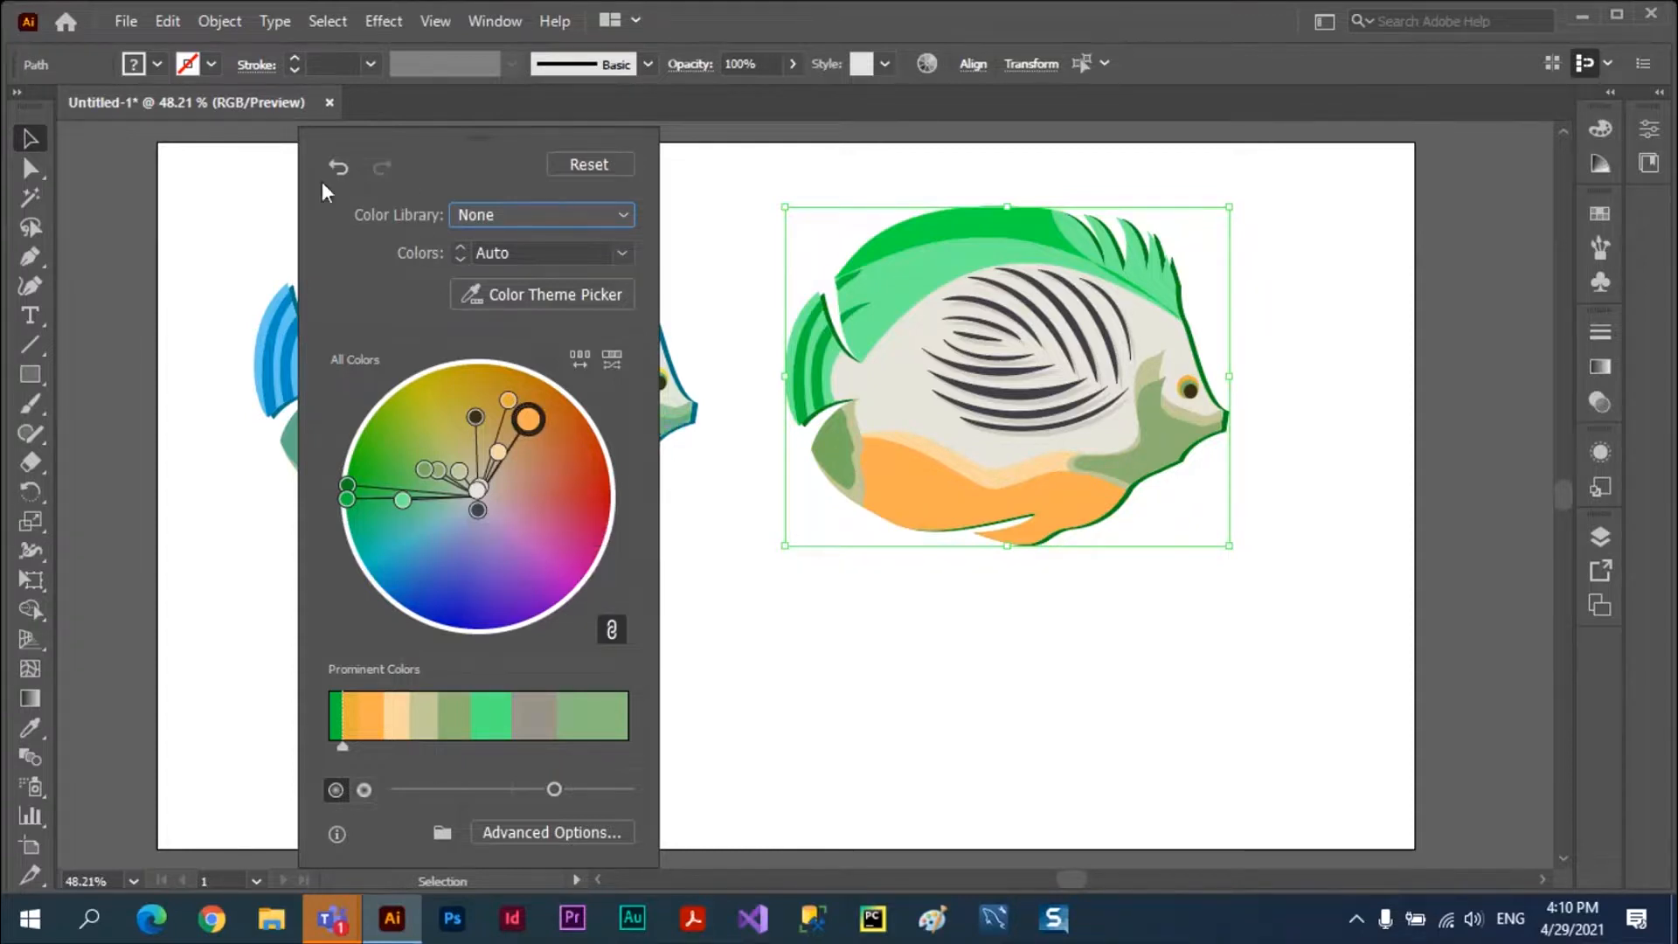
{"action": "left_click", "coordinate": [789, 631]}
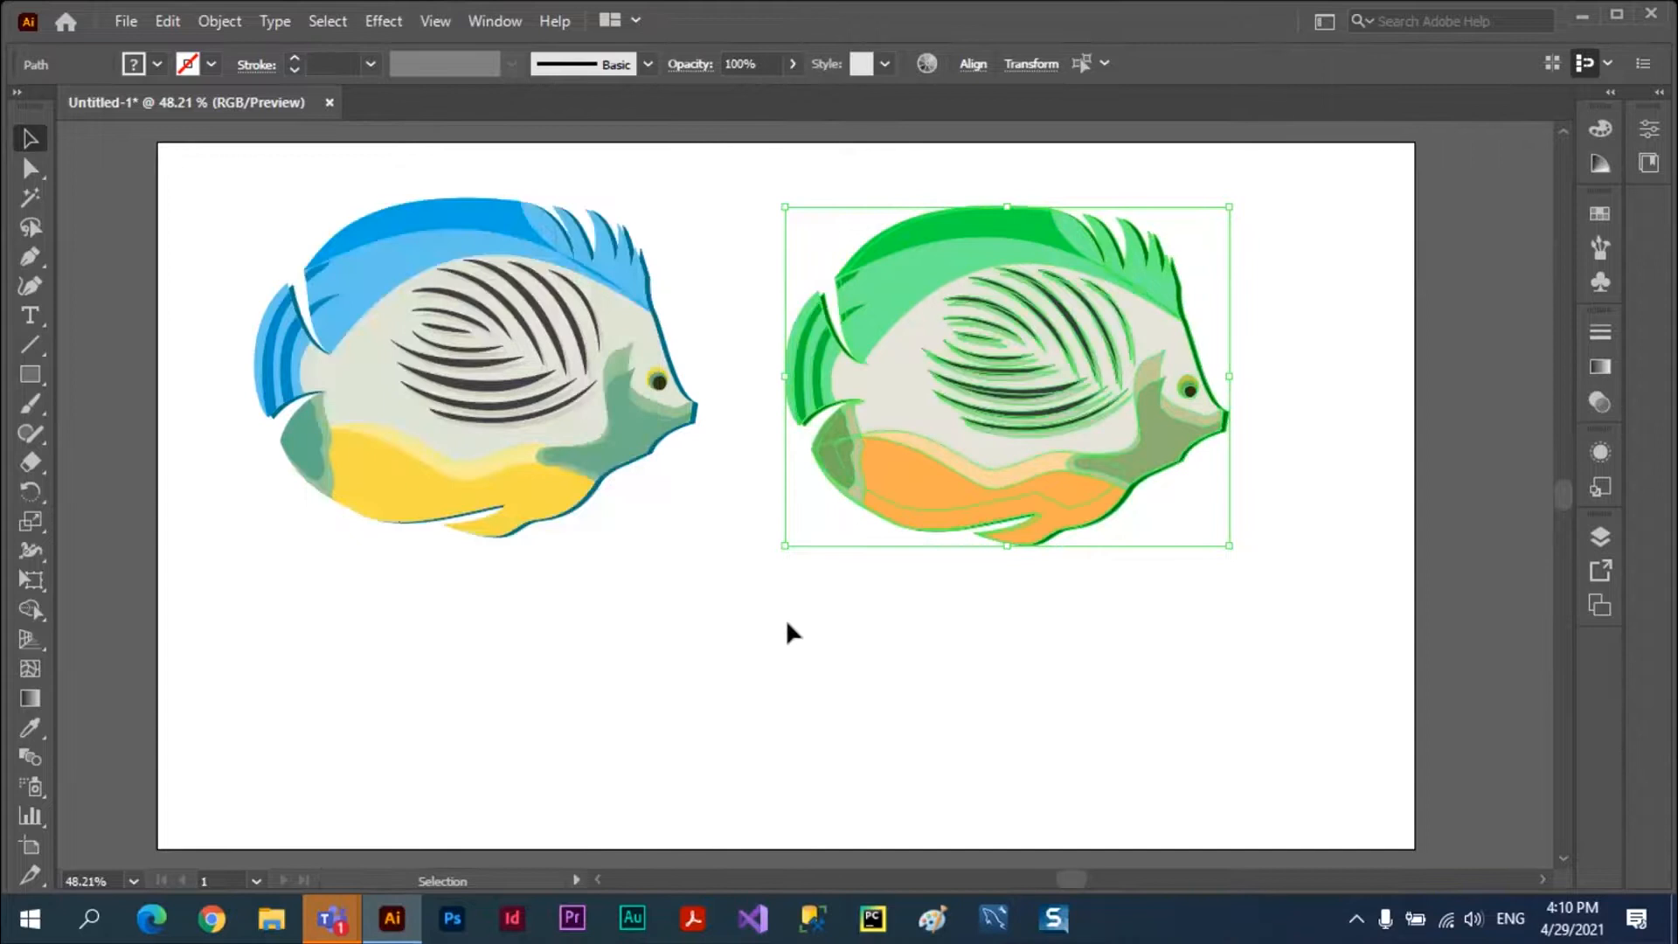
{"action": "left_click", "coordinate": [874, 670]}
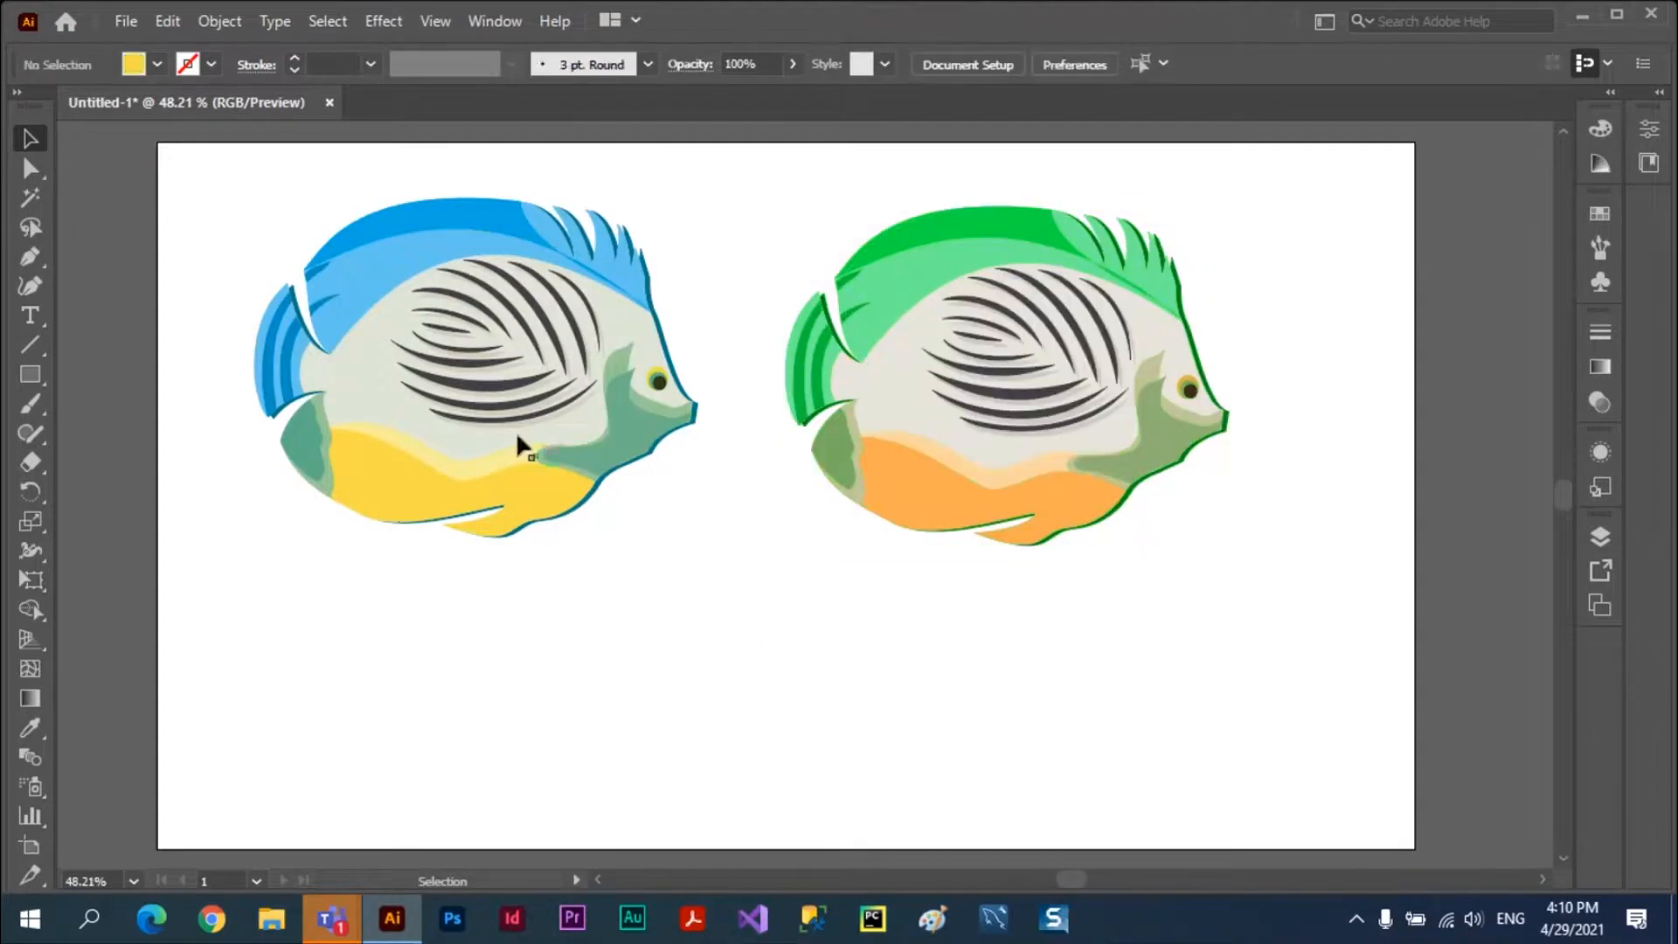
{"action": "mouse_move", "coordinate": [1012, 356]}
{"action": "left_mouse_down"}
{"action": "mouse_move", "coordinate": [1130, 308]}
{"action": "mouse_move", "coordinate": [1029, 369]}
{"action": "left_mouse_up"}
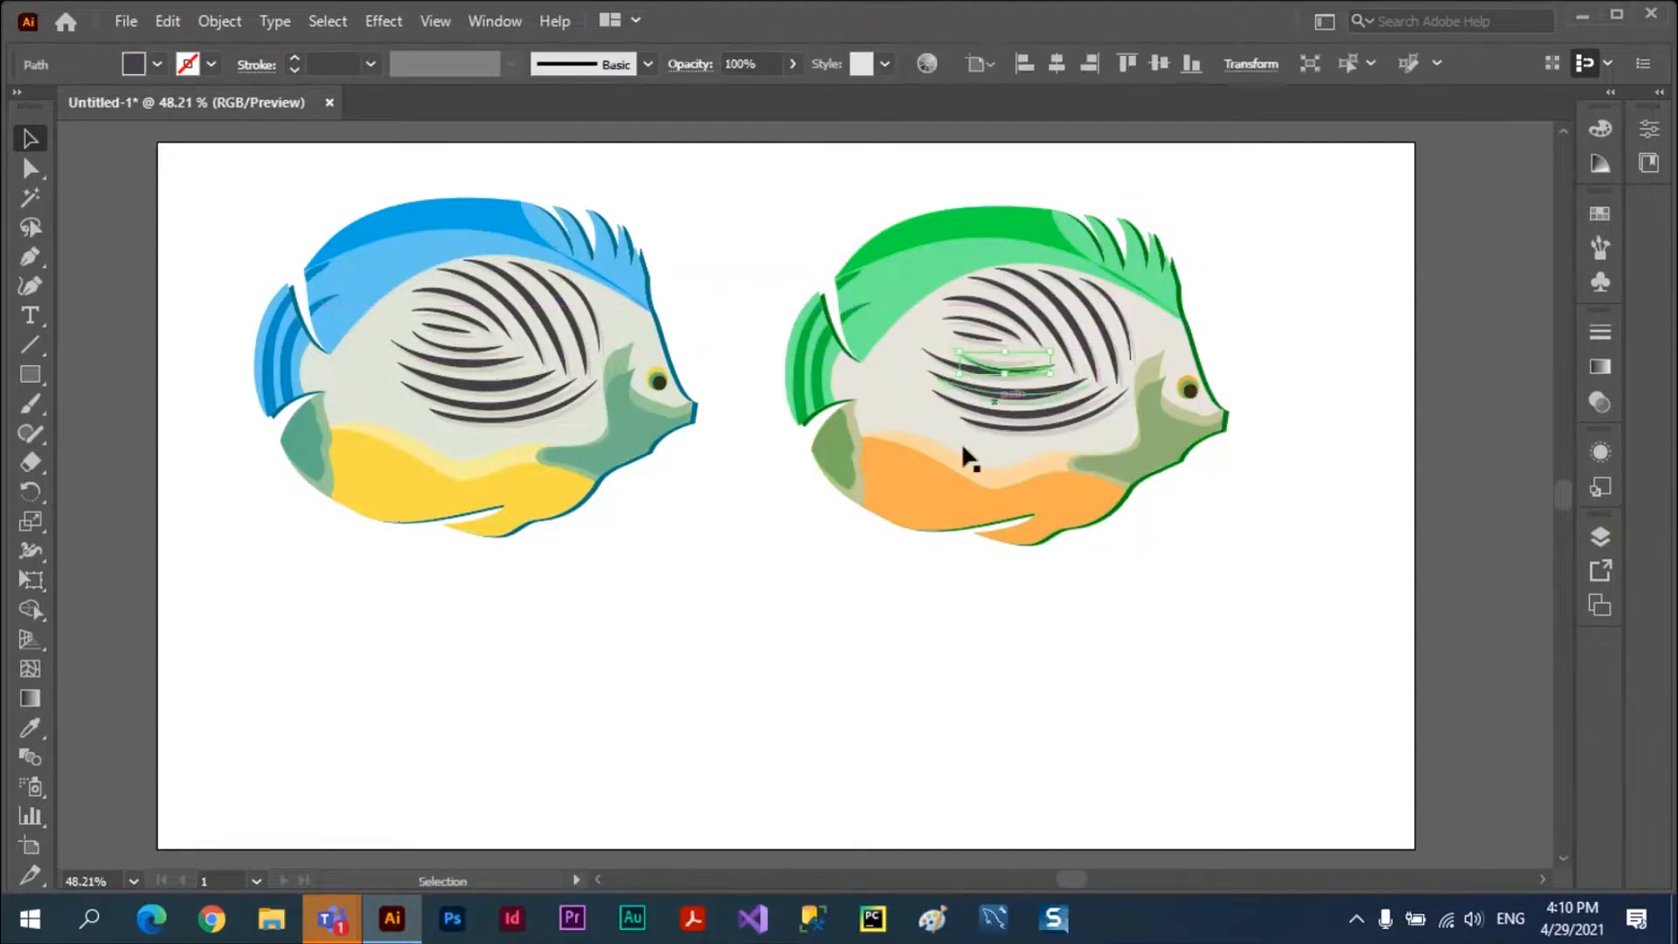
{"action": "key", "text": "ctrl+z"}
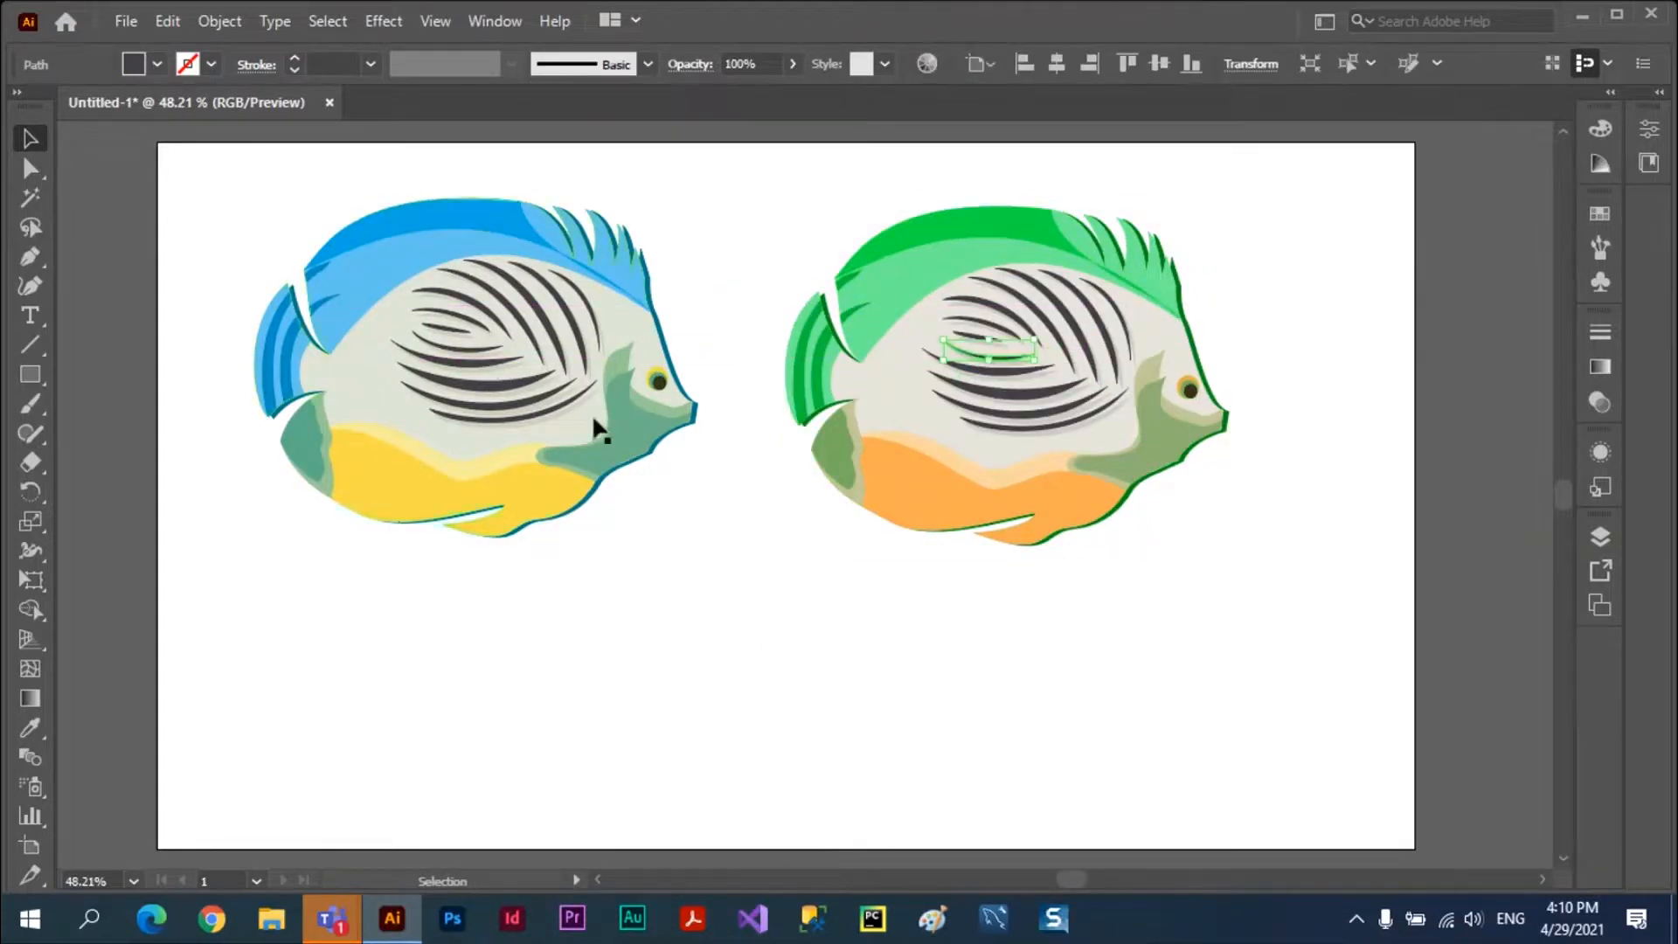
{"action": "left_click_drag", "start_coordinate": [215, 185], "coordinate": [665, 554]}
{"action": "left_click_drag", "start_coordinate": [559, 458], "coordinate": [842, 692]}
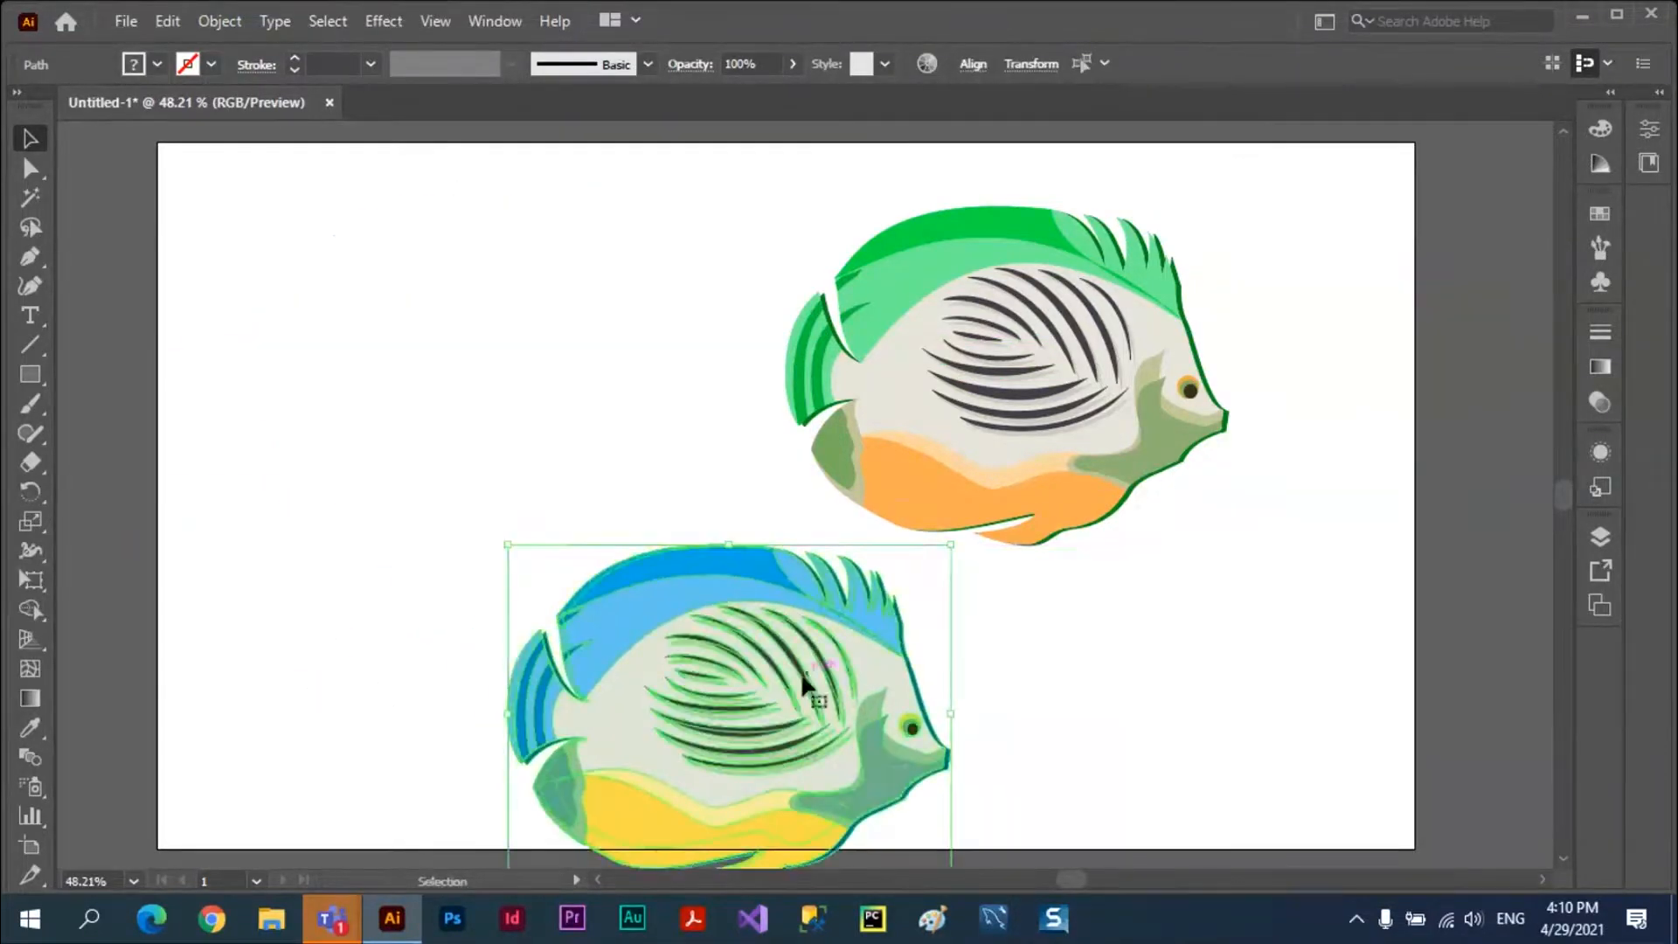
{"action": "key", "text": "ctrl+z"}
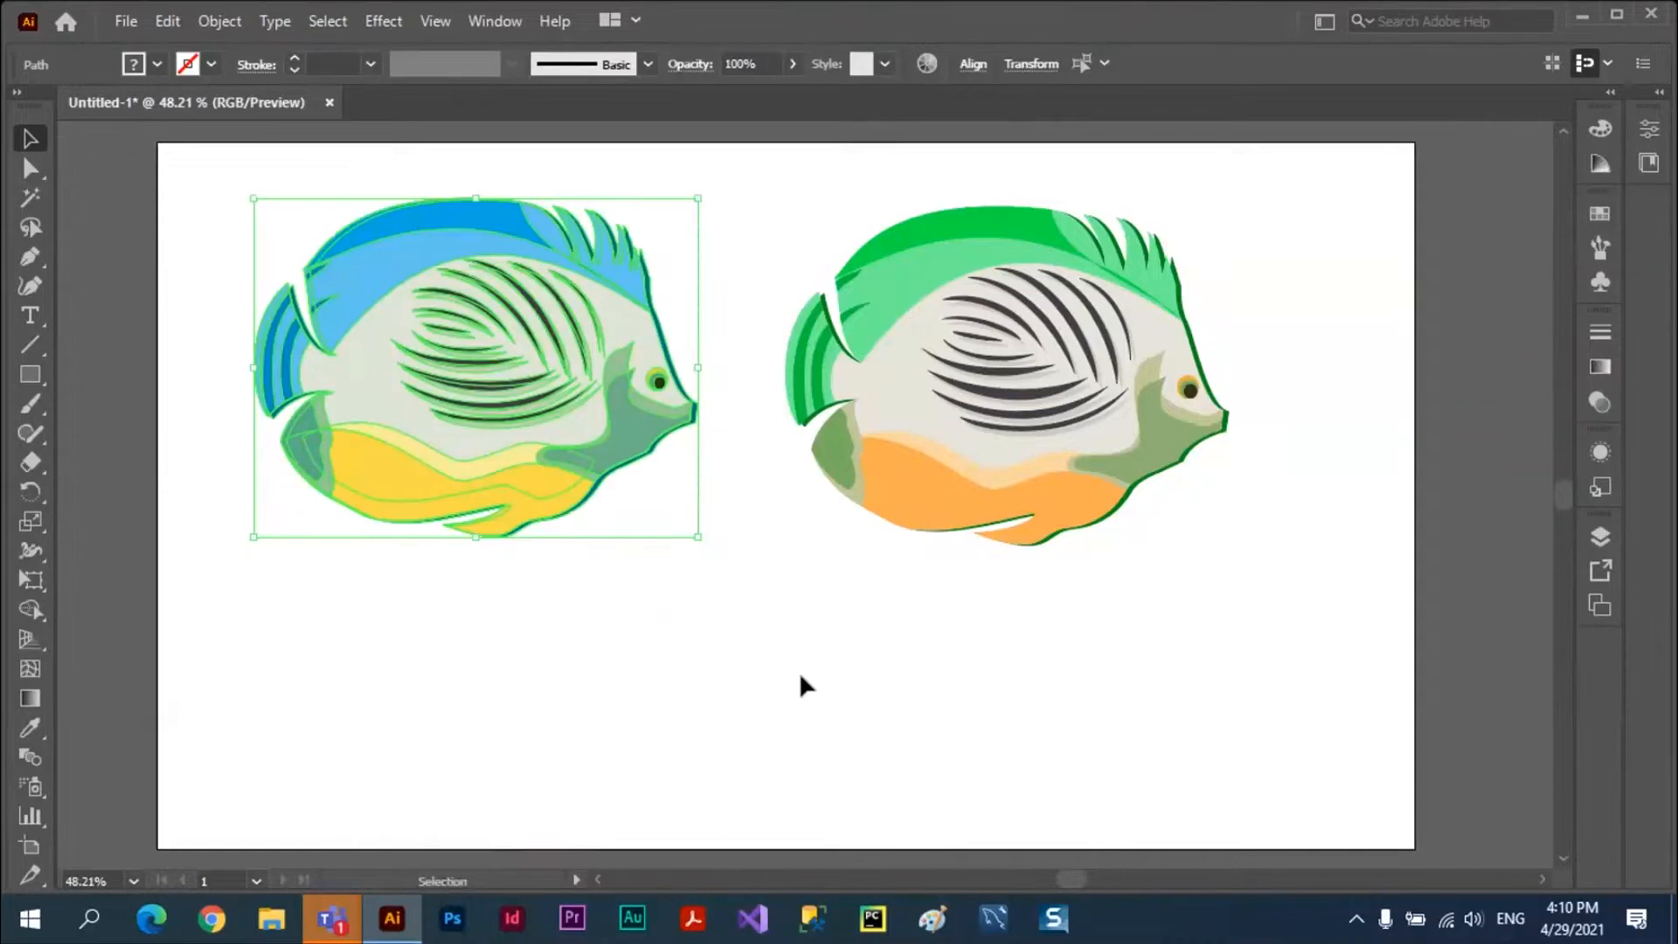
{"action": "left_click_drag", "start_coordinate": [546, 450], "coordinate": [840, 761]}
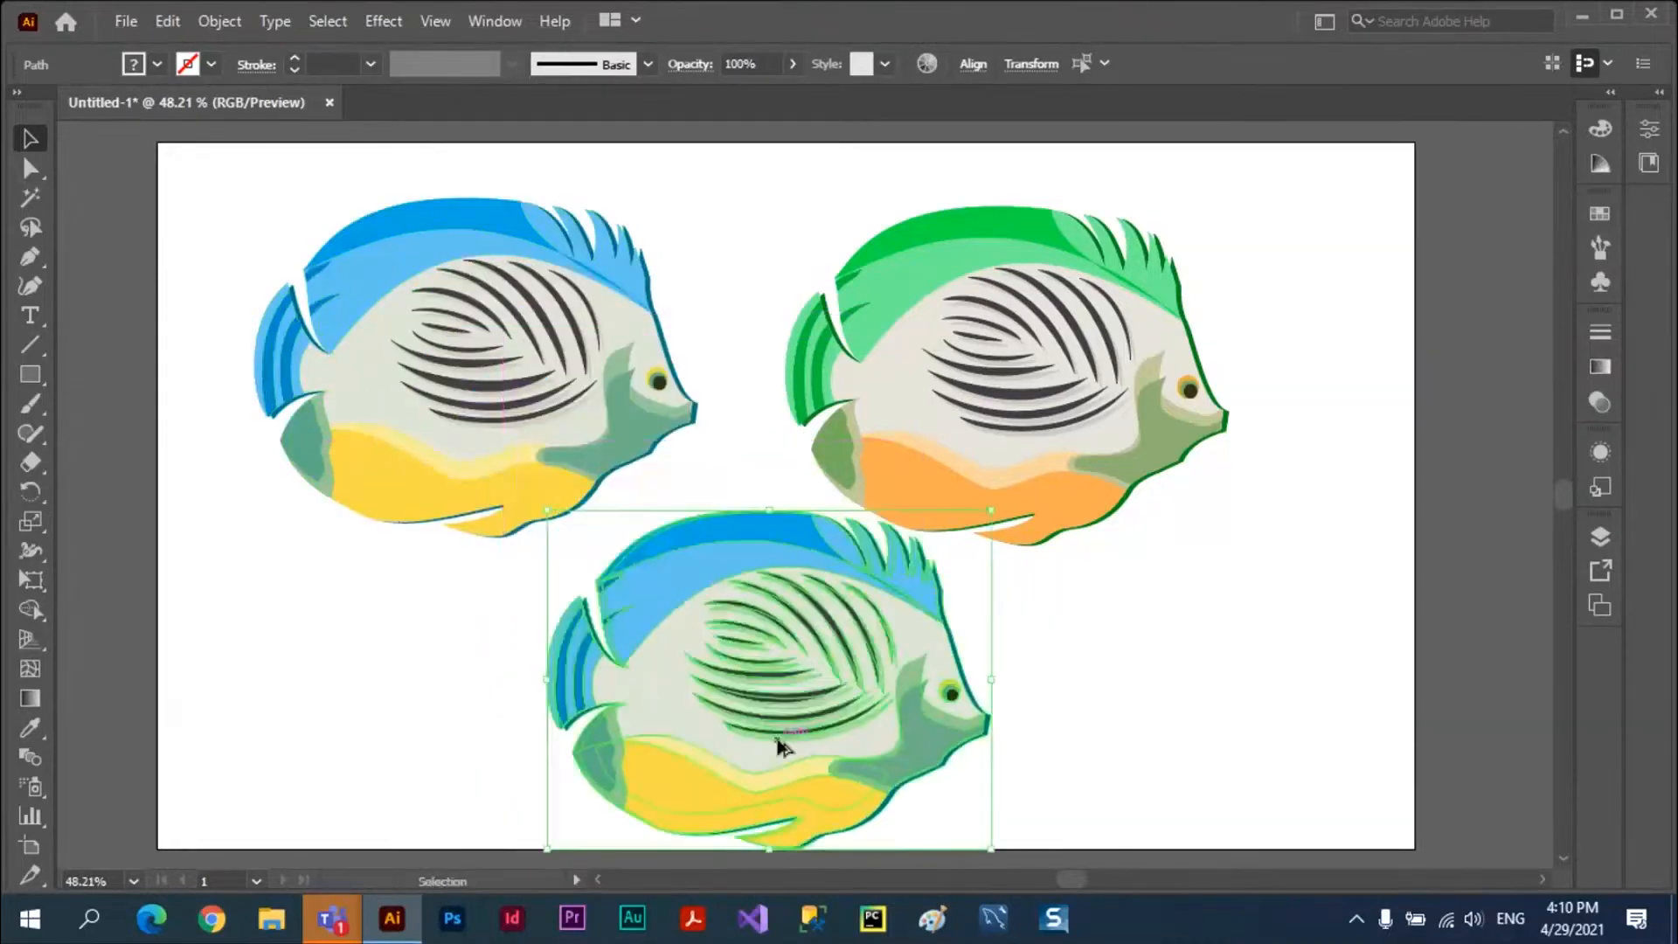
{"action": "left_click", "coordinate": [1206, 670]}
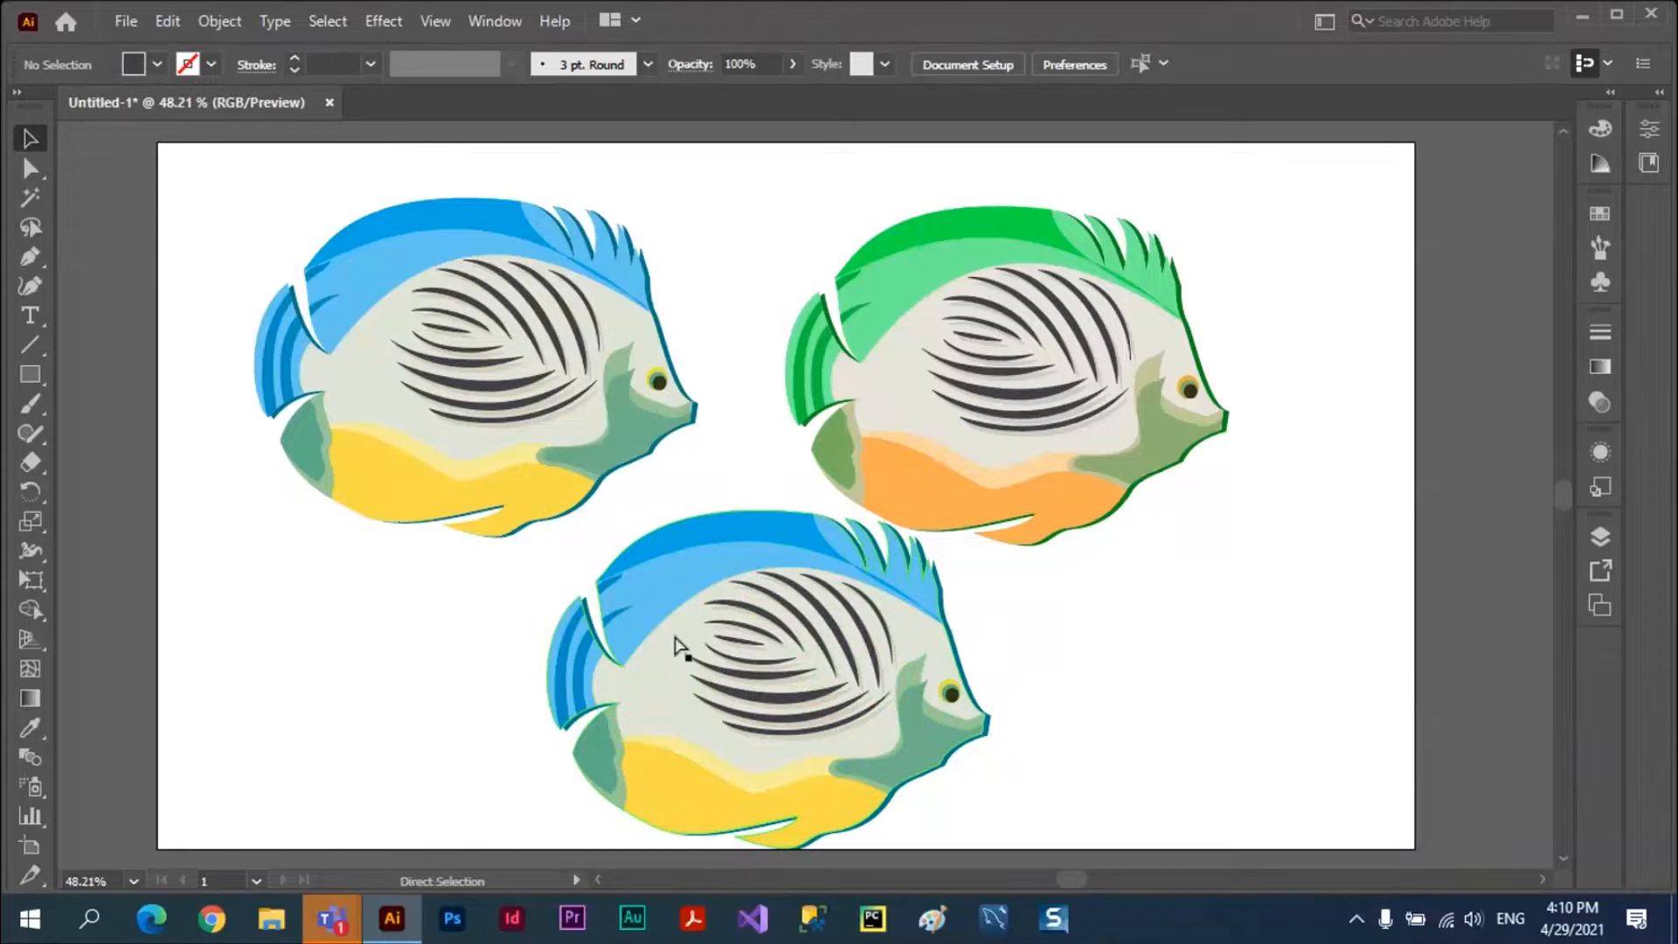
{"action": "key", "text": "ctrl+z"}
{"action": "left_click", "coordinate": [816, 590]}
Delete the green and orange recolored fish, including its leftover eye, keeping only the original fish.
{"action": "left_click_drag", "start_coordinate": [771, 179], "coordinate": [1178, 595]}
{"action": "key", "text": "Delete"}
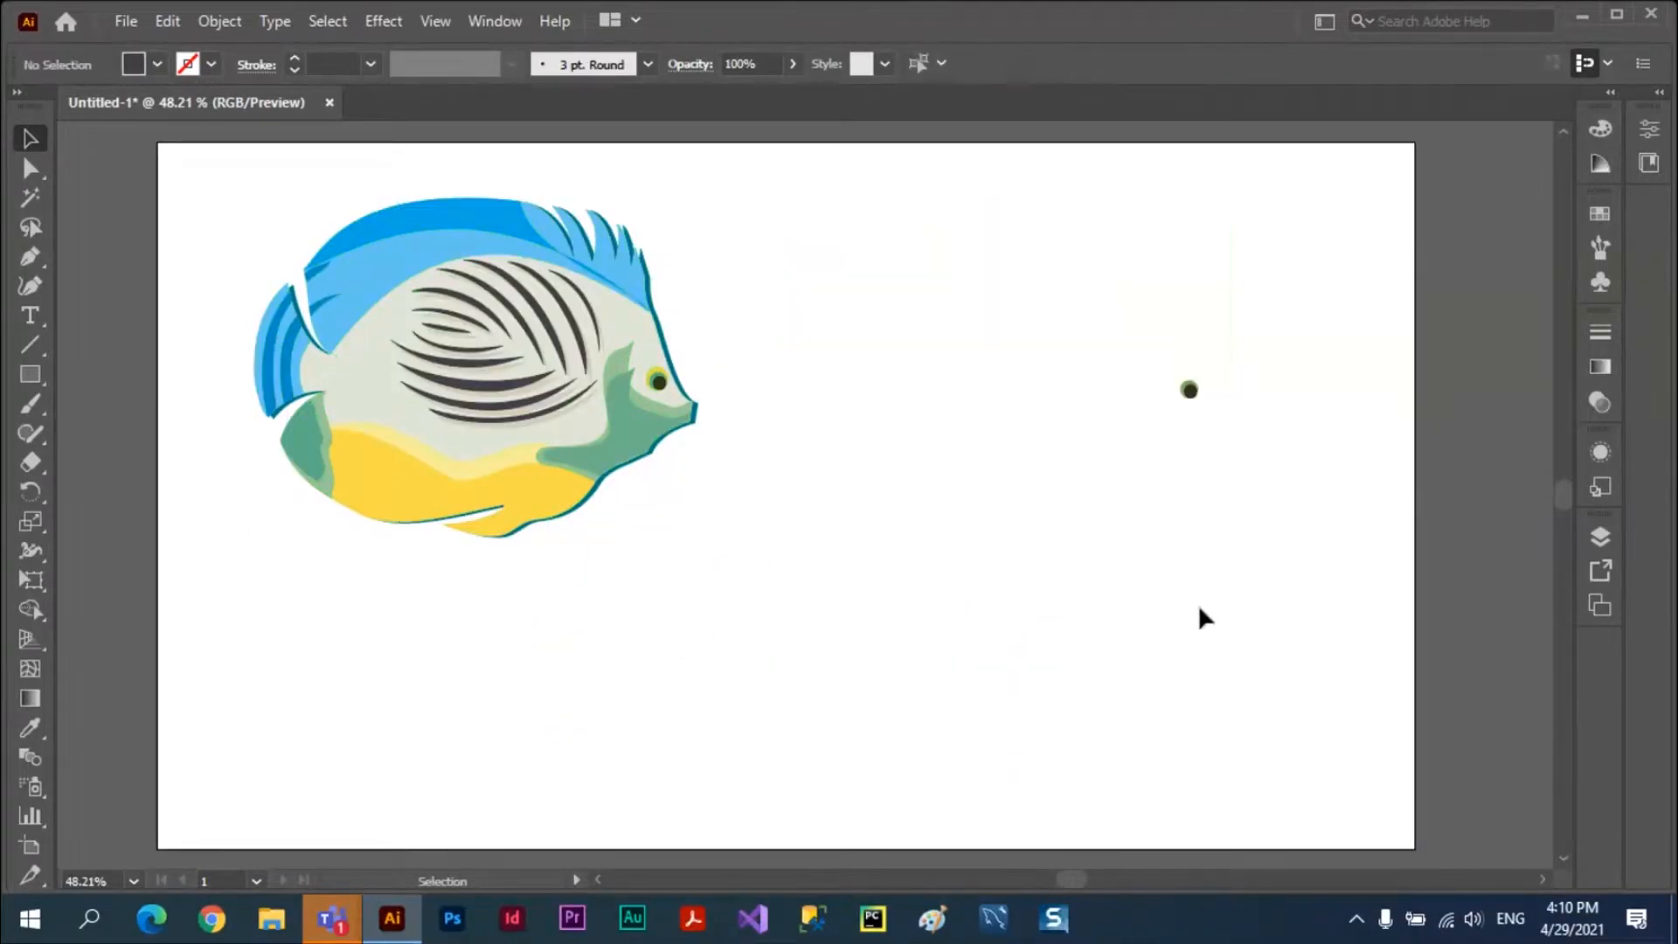
{"action": "left_click_drag", "start_coordinate": [1121, 315], "coordinate": [1232, 474]}
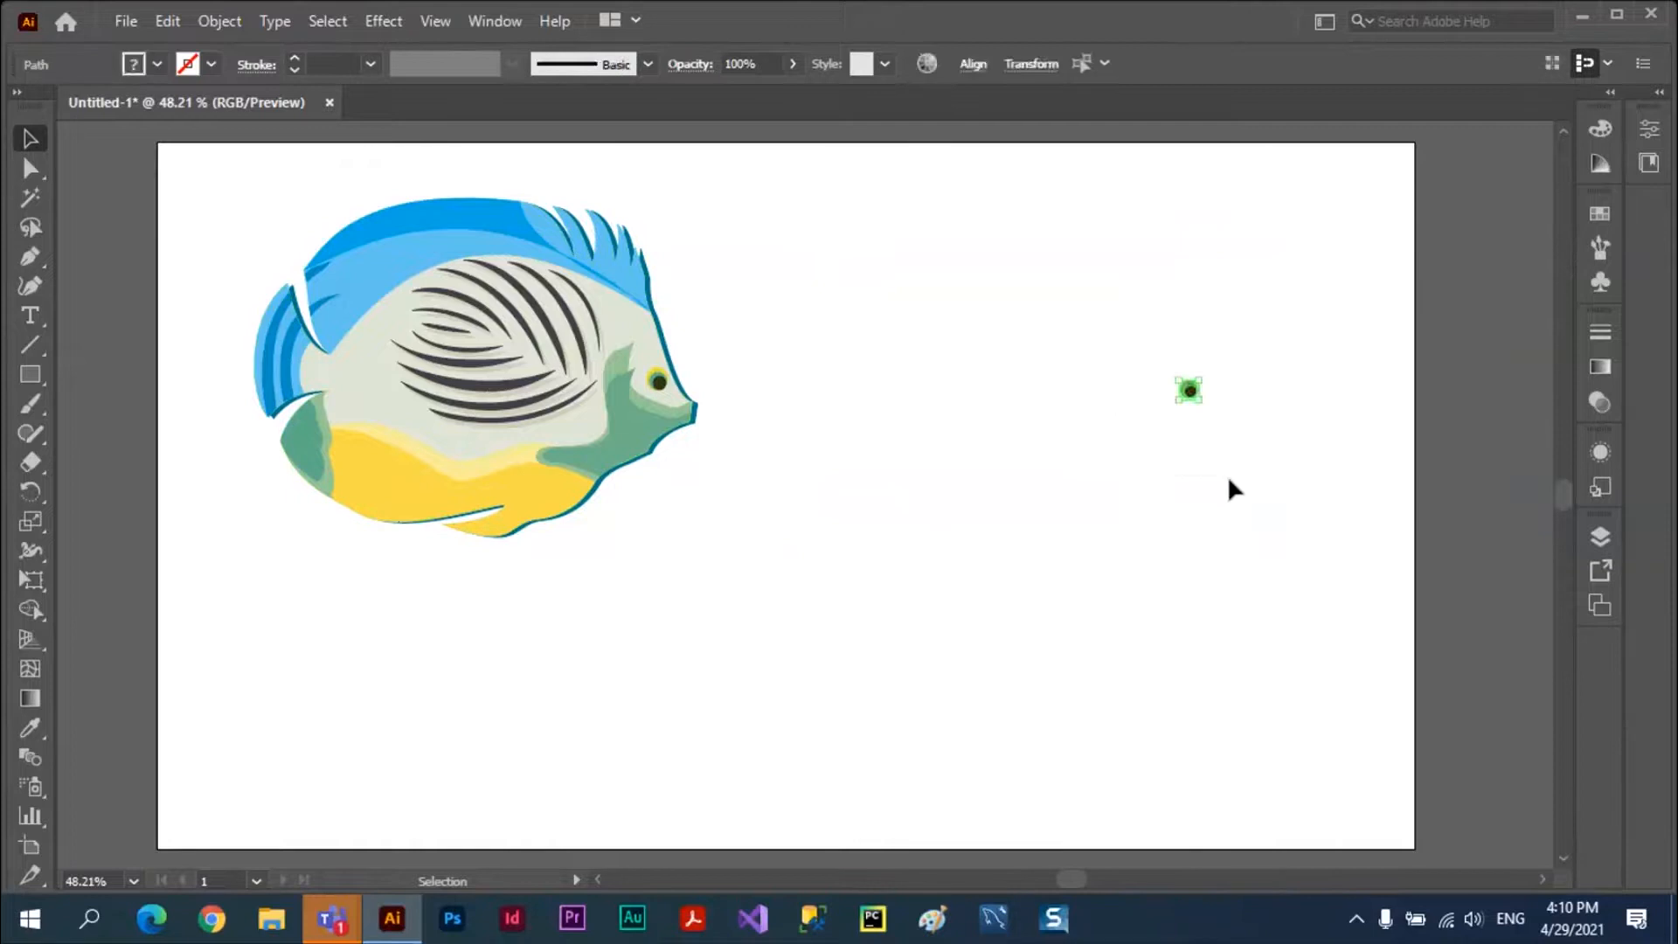
{"action": "key", "text": "Delete"}
Place a new duplicate of the original blue and yellow fish to its right and select all the duplicate's paths.
{"action": "left_click_drag", "start_coordinate": [213, 179], "coordinate": [909, 648]}
{"action": "left_click_drag", "start_coordinate": [524, 397], "coordinate": [1171, 428]}
{"action": "left_click", "coordinate": [879, 323]}
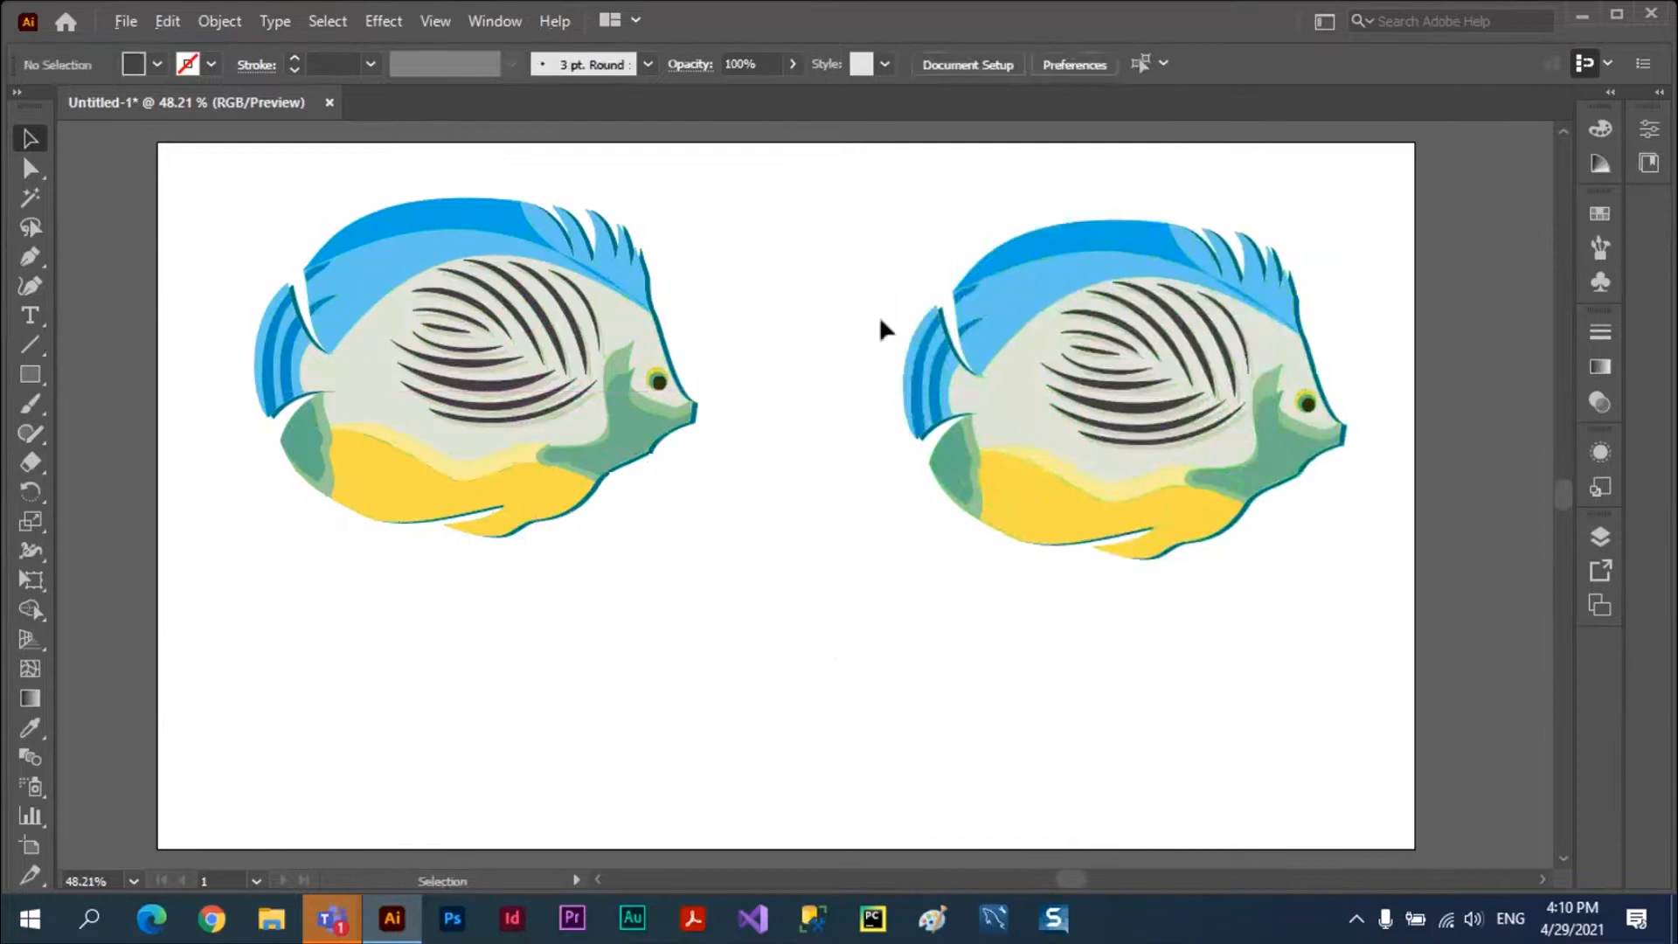
{"action": "left_click_drag", "start_coordinate": [865, 172], "coordinate": [1386, 611]}
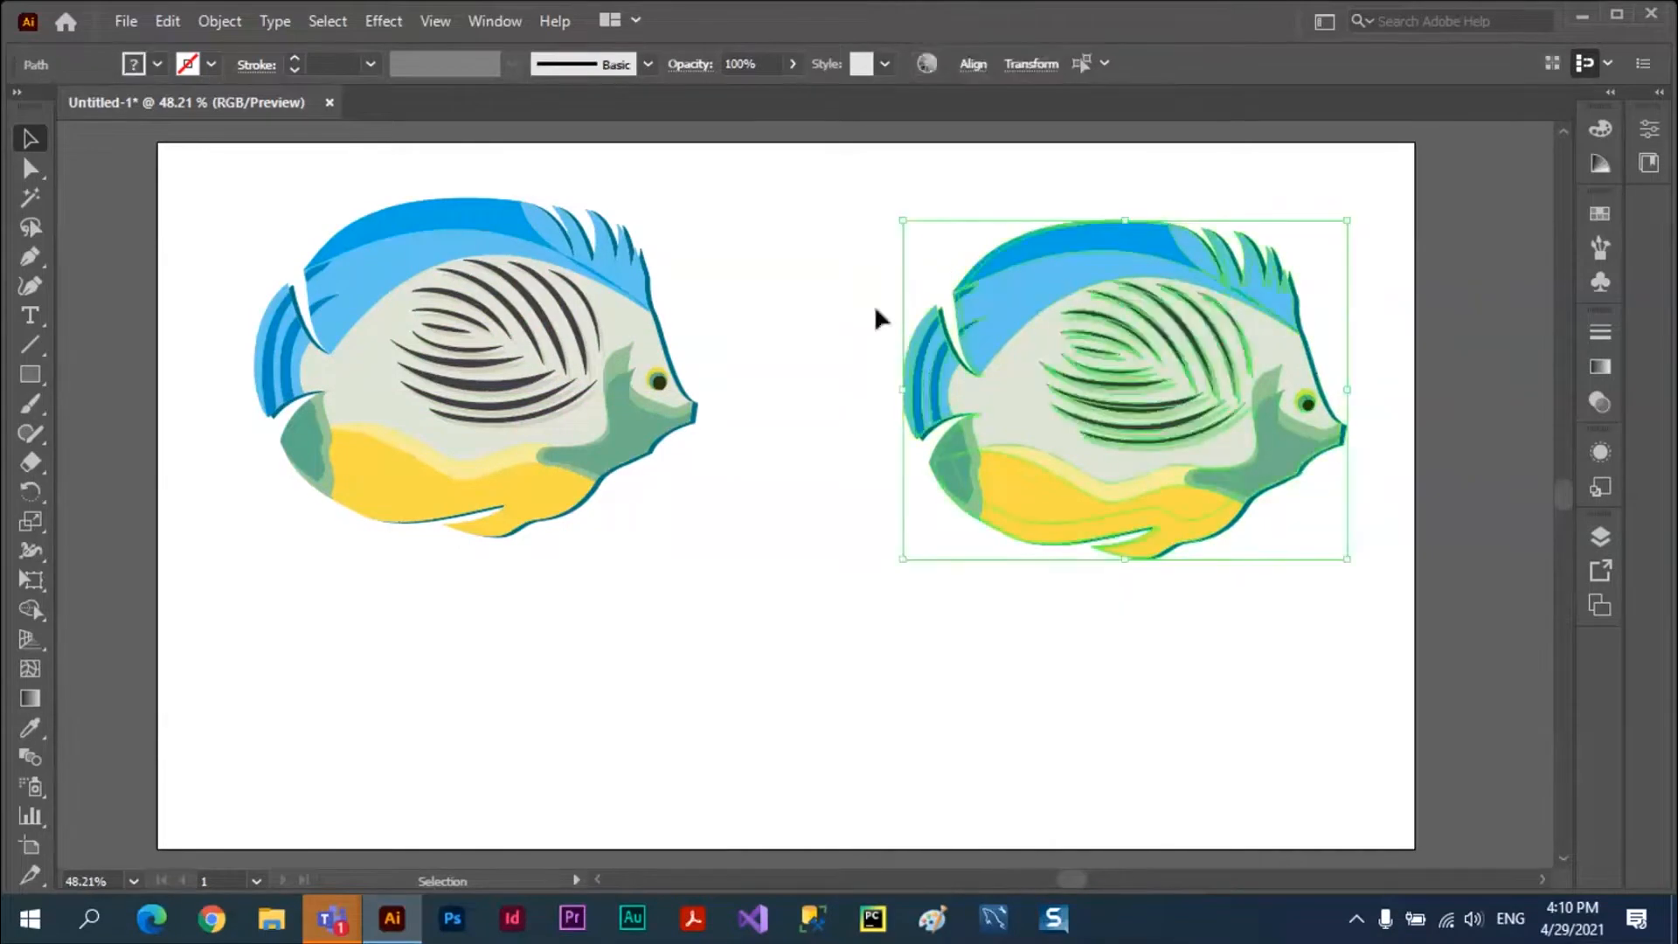
Start Recolor Artwork on the new duplicate and randomly change its color order twice.
{"action": "left_click", "coordinate": [927, 63]}
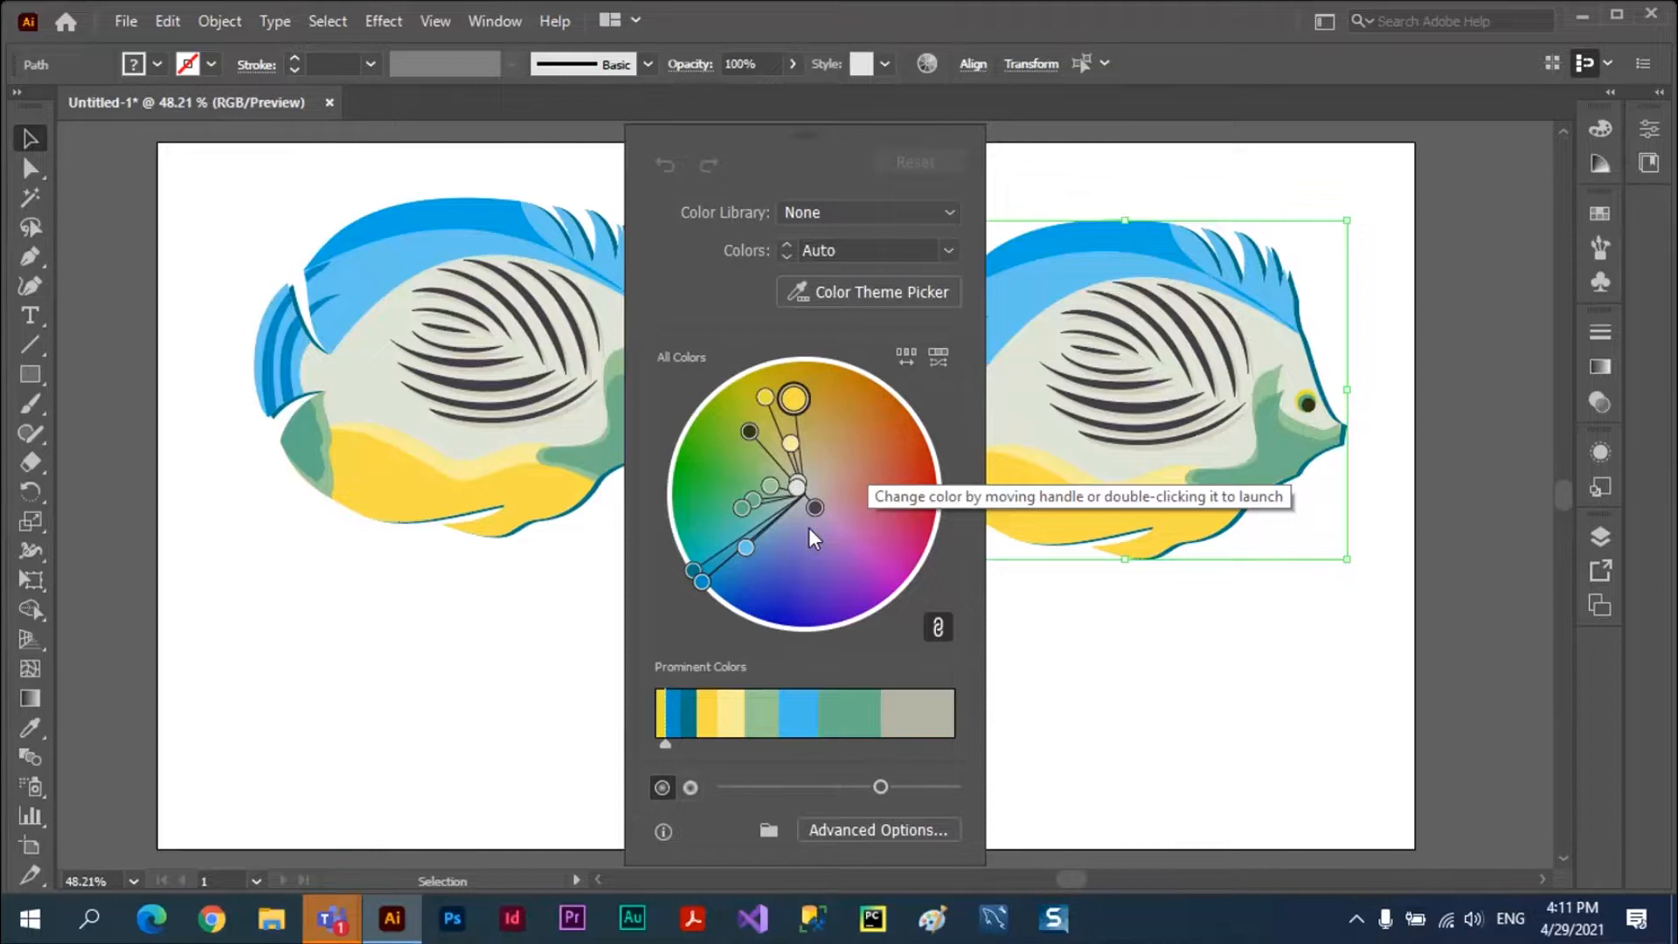
{"action": "left_click", "coordinate": [905, 356]}
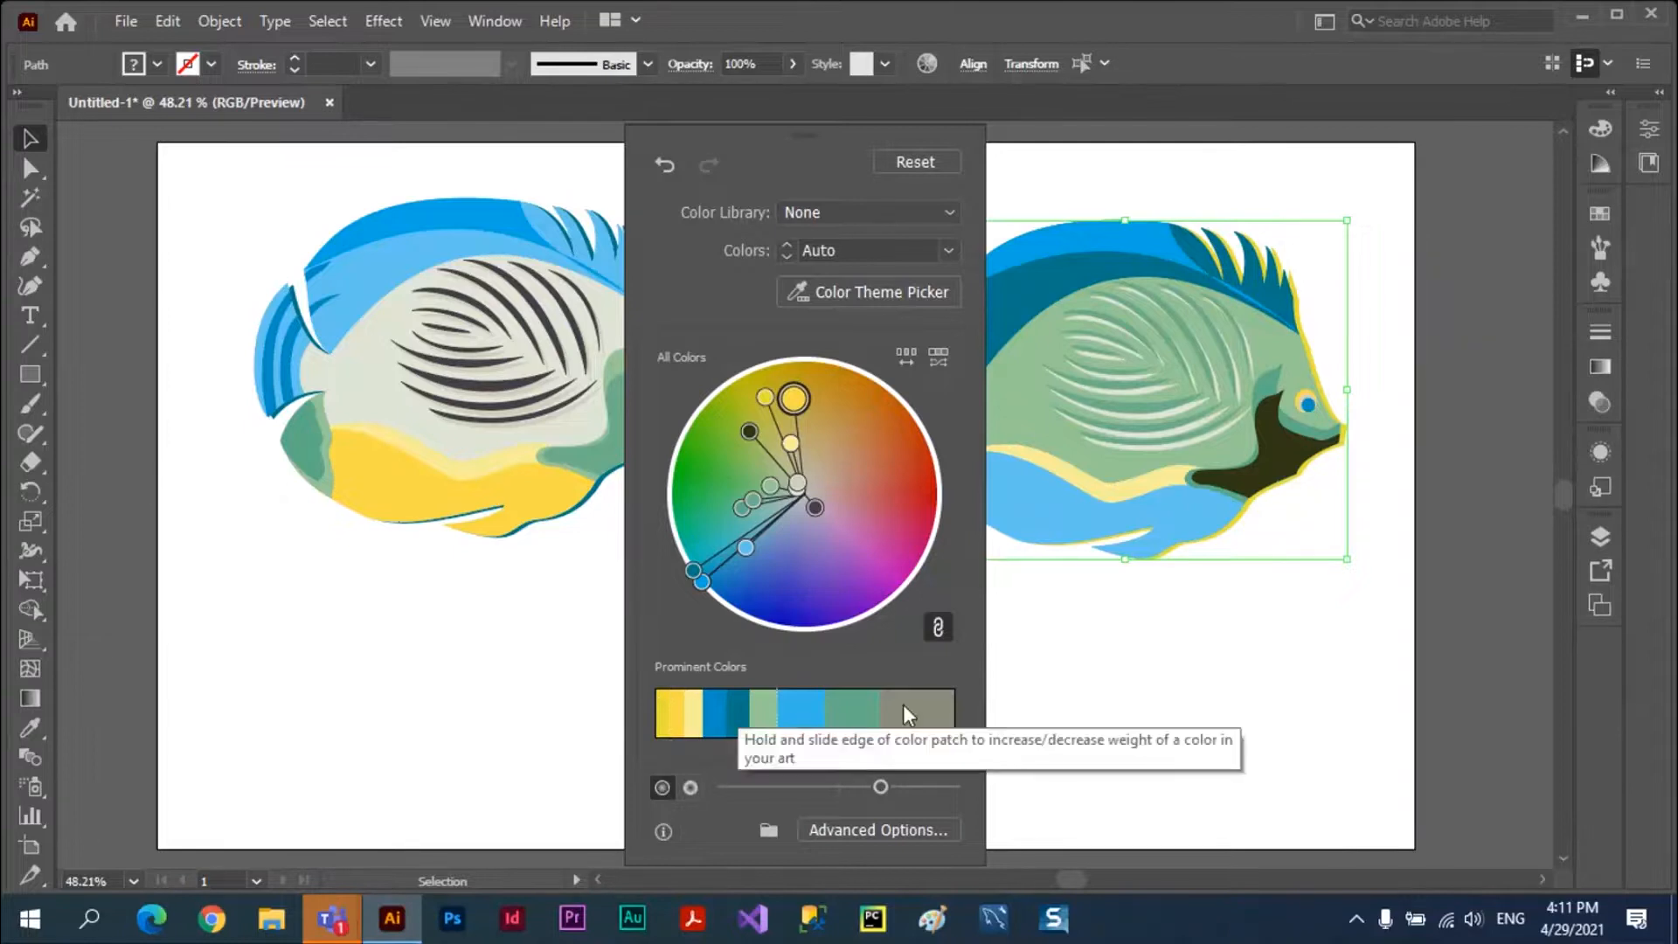
{"action": "left_click", "coordinate": [905, 354]}
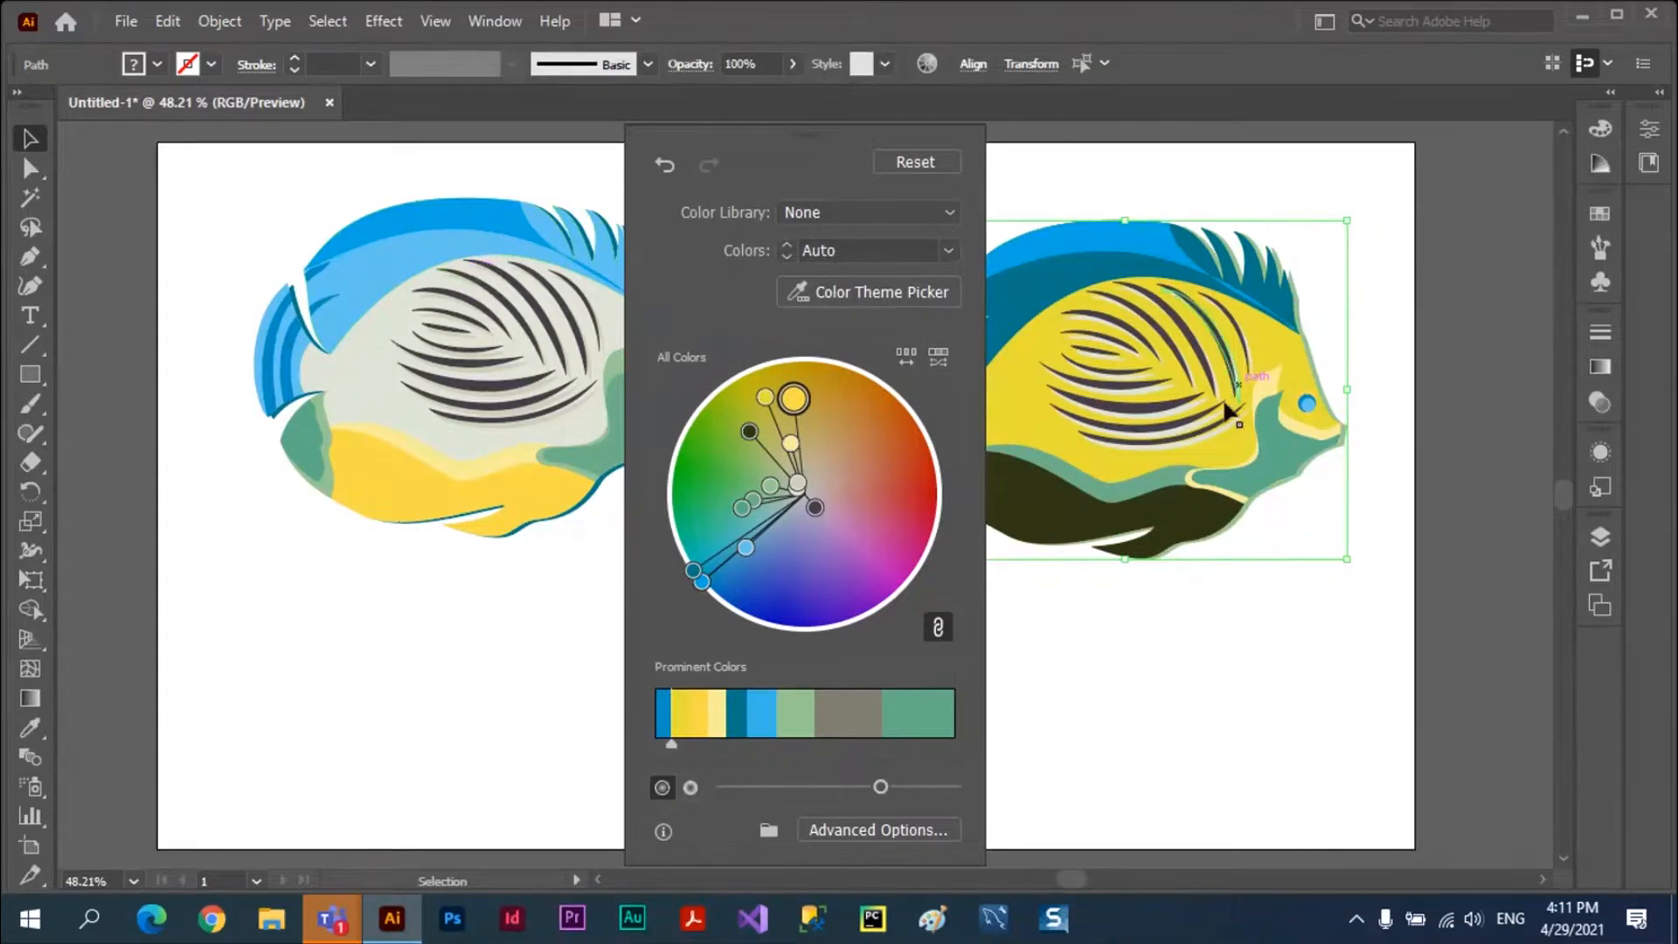
Randomly change the duplicate fish's color order once more, and reset it to its original colors.
{"action": "left_click", "coordinate": [906, 358]}
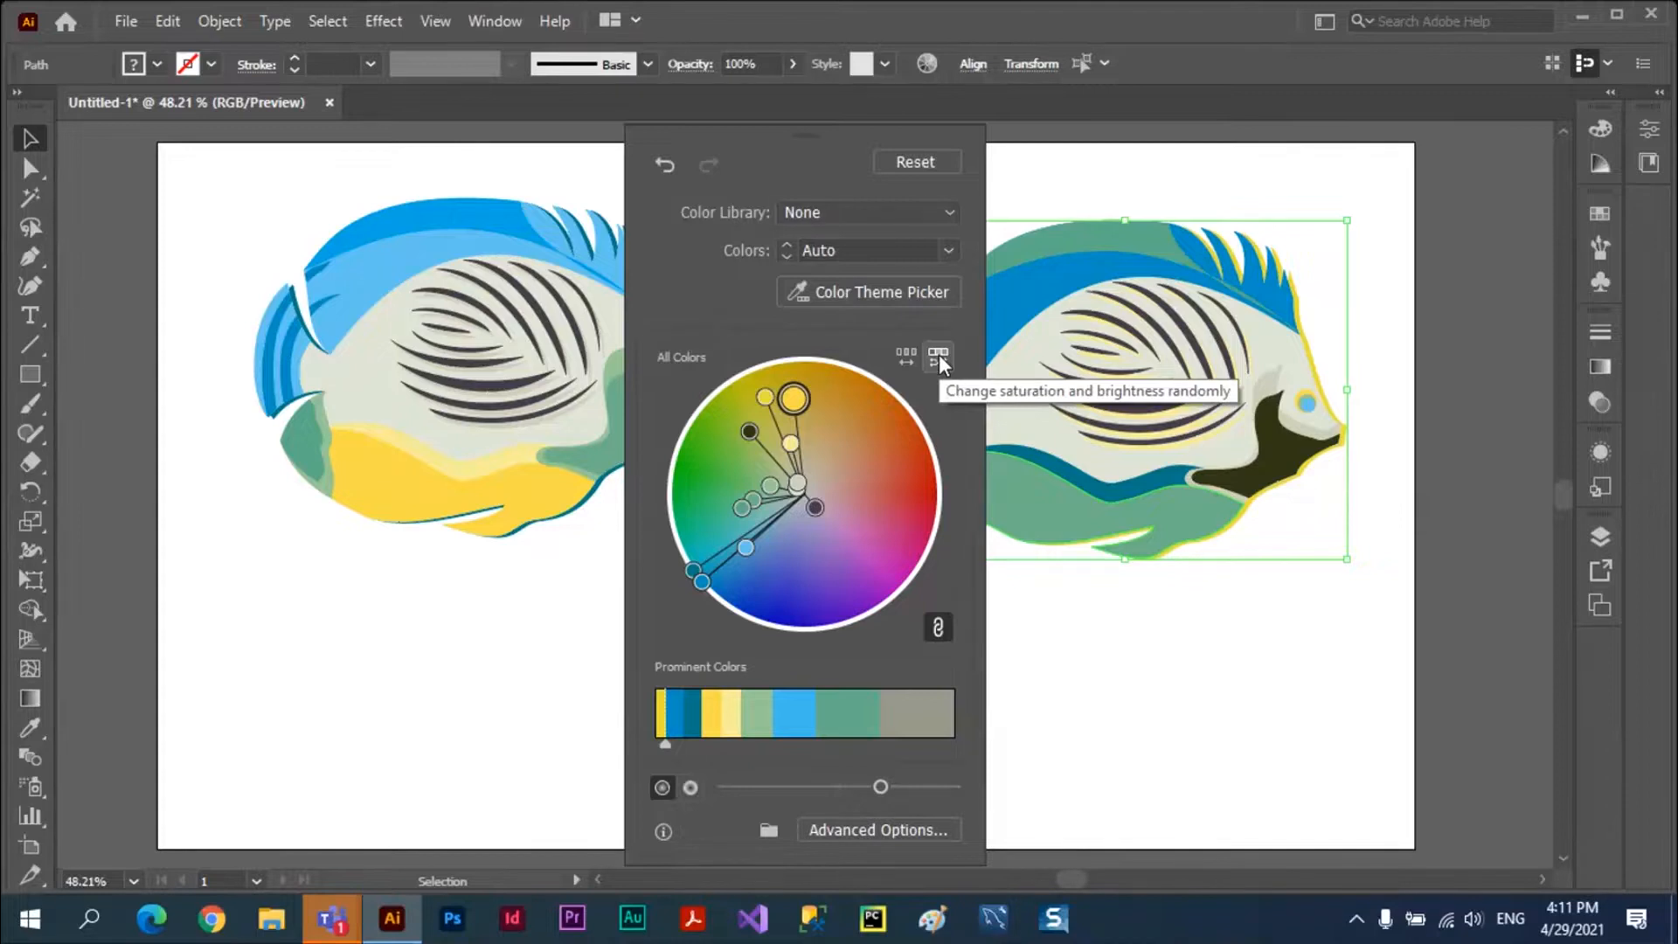
{"action": "left_click", "coordinate": [921, 166]}
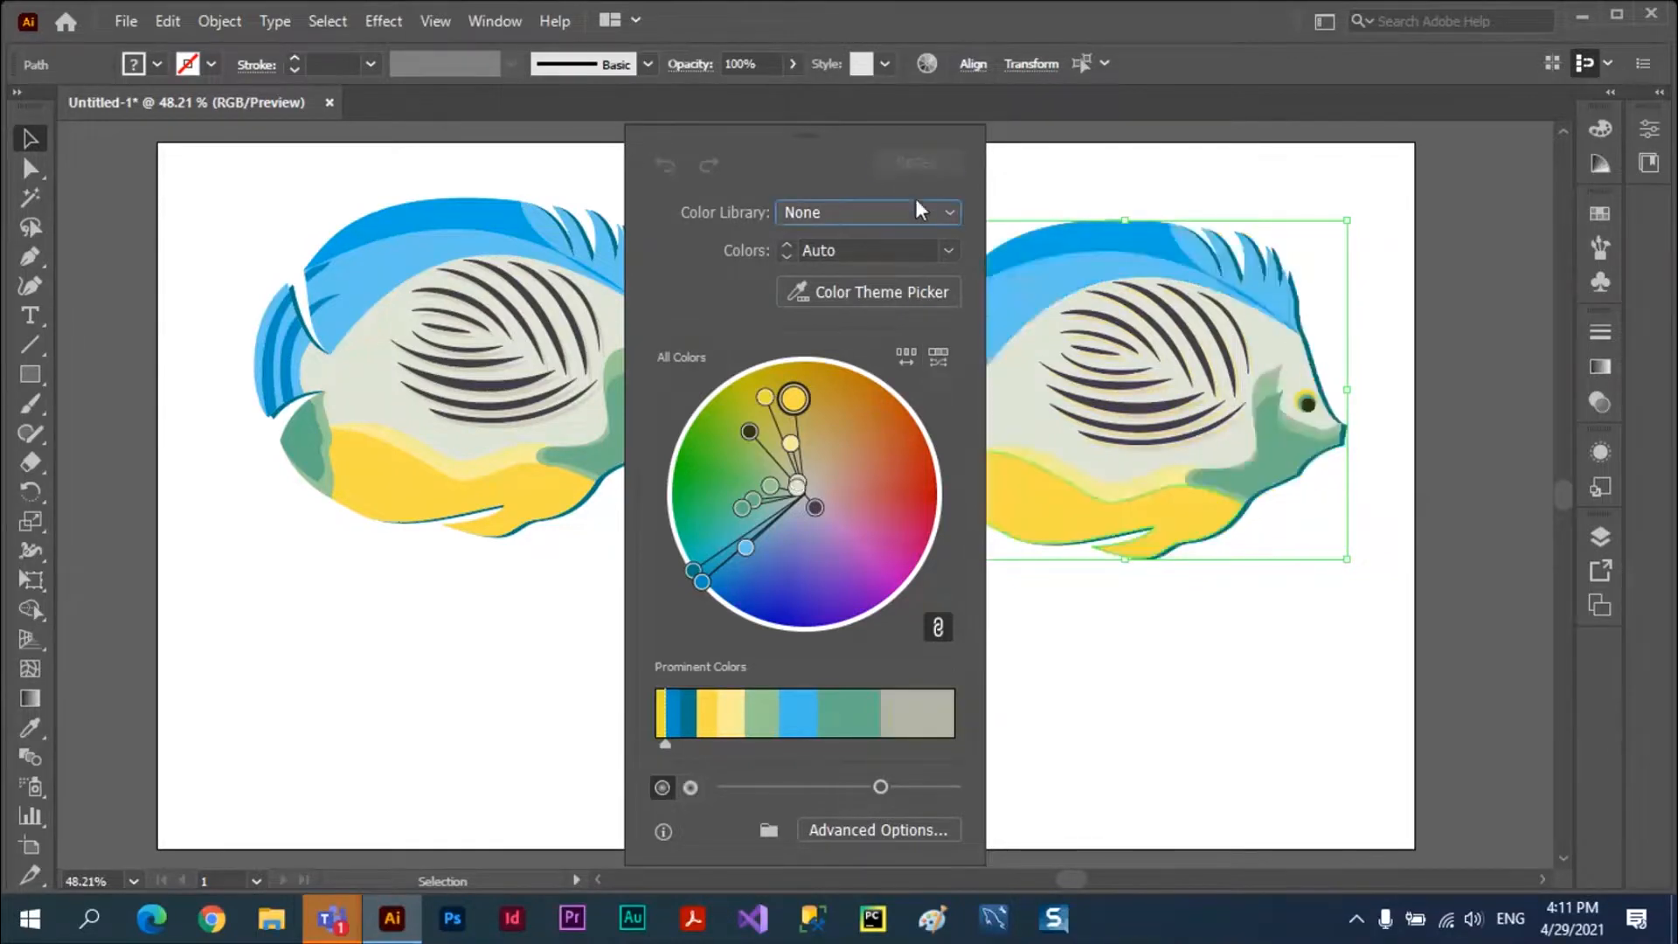
Randomly change the duplicate fish's saturation and brightness several times, and reset it to its original colors.
{"action": "left_click", "coordinate": [939, 358]}
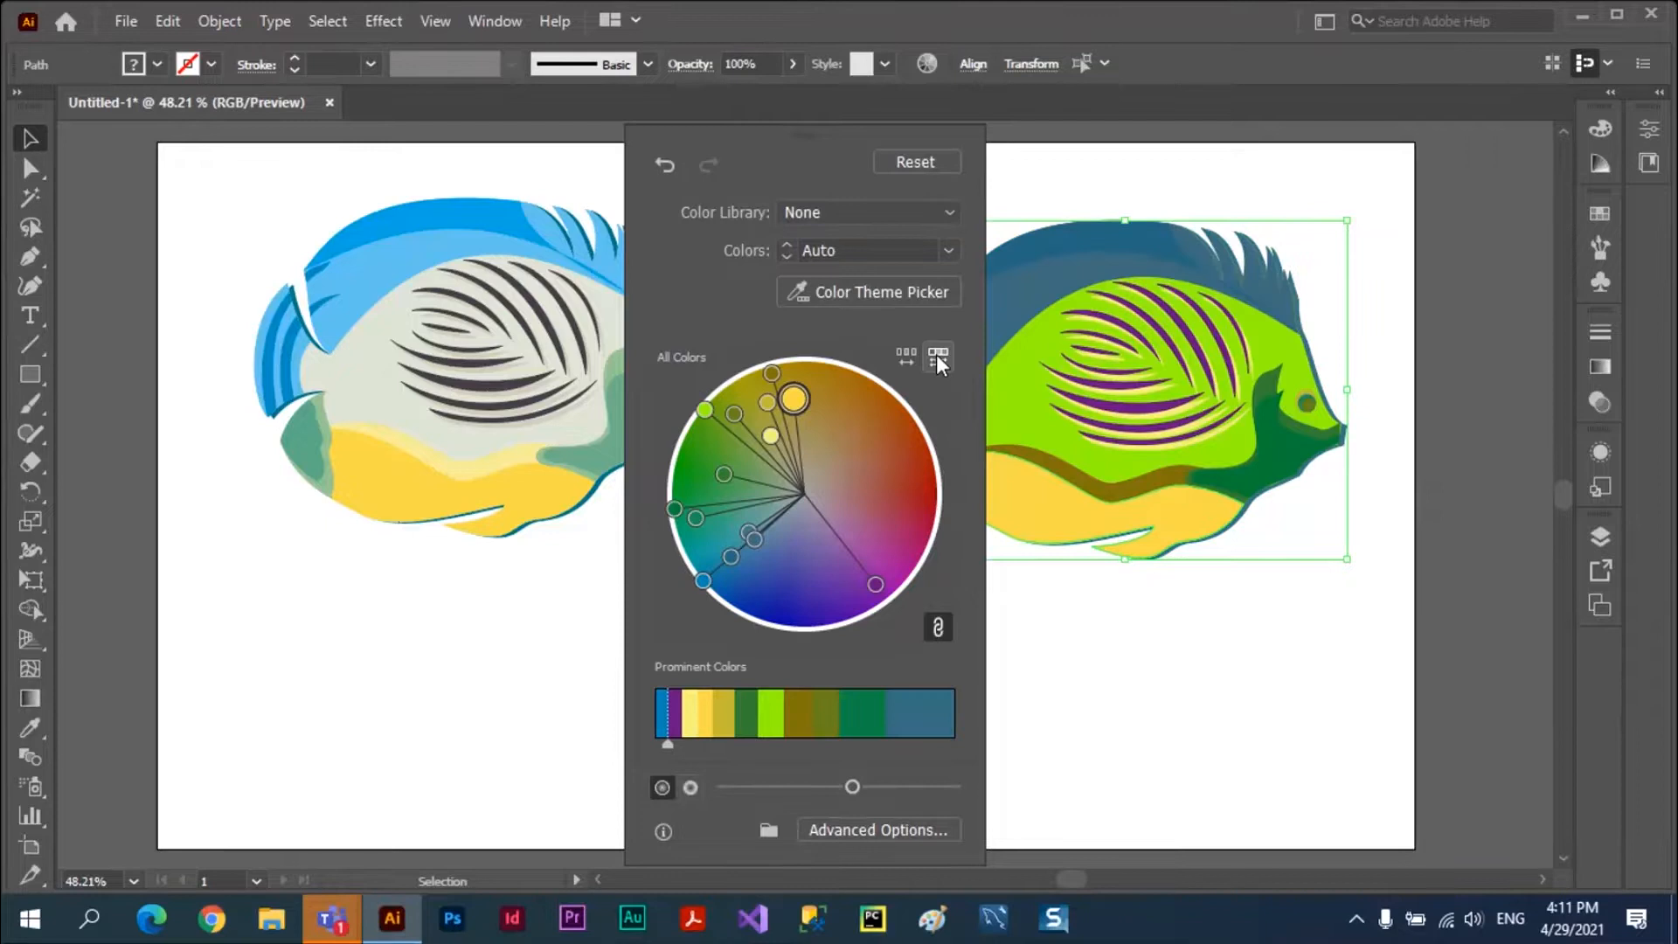
{"action": "left_click", "coordinate": [937, 356]}
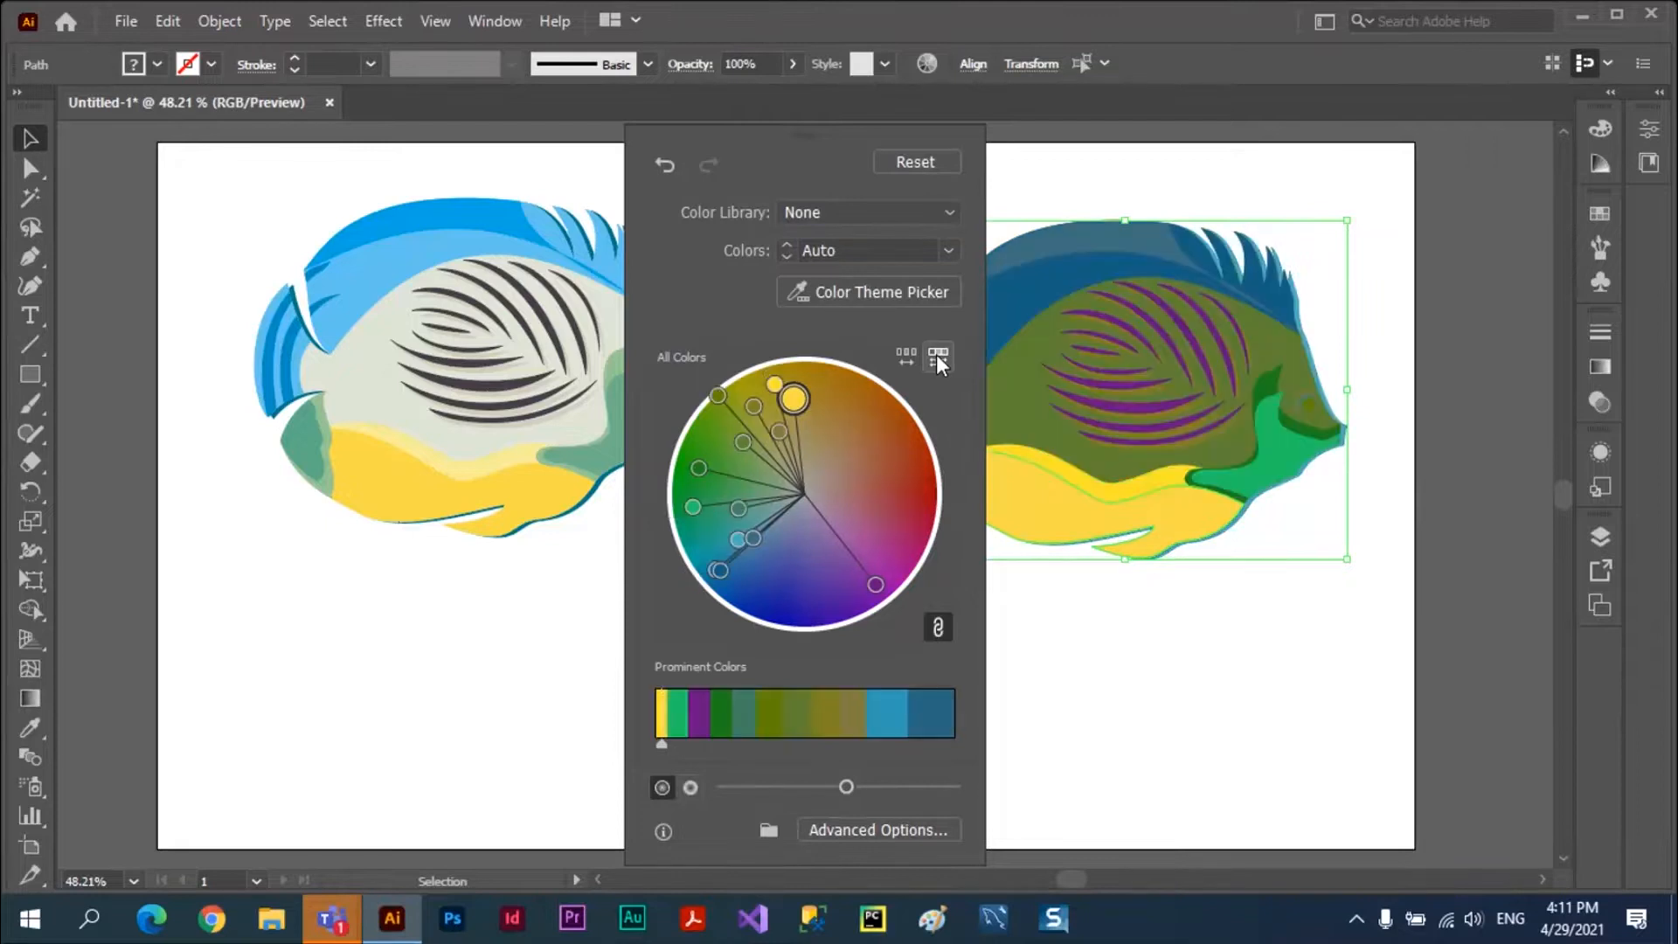
{"action": "left_click", "coordinate": [936, 356]}
{"action": "left_click", "coordinate": [937, 356]}
{"action": "left_click", "coordinate": [936, 356]}
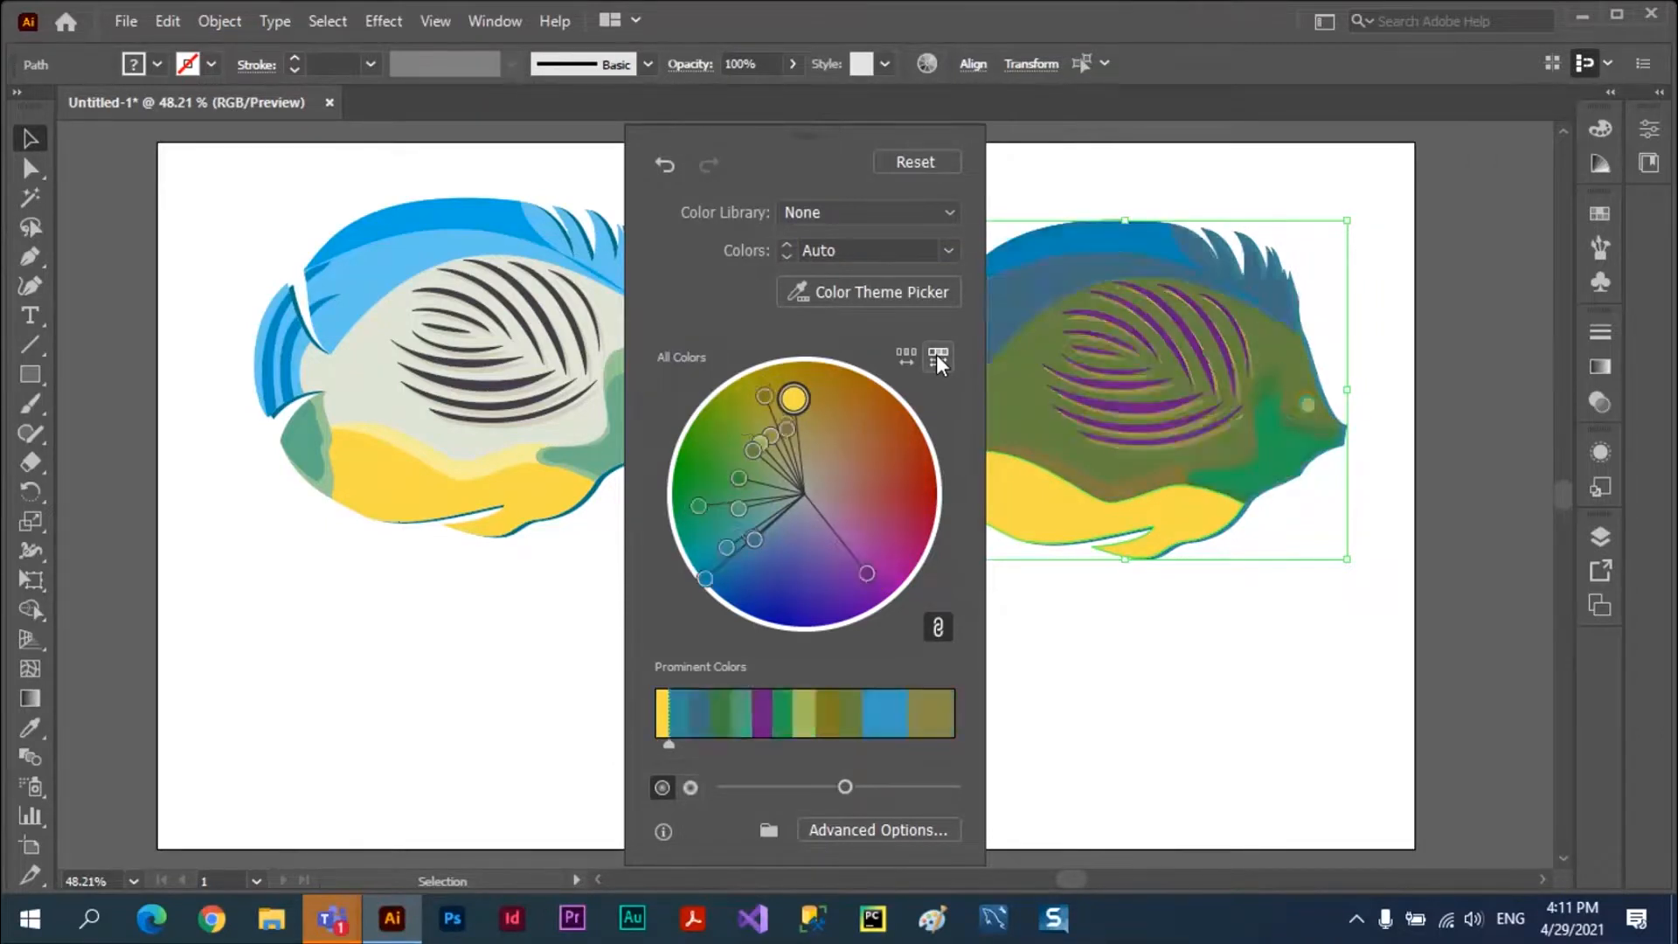
{"action": "left_click", "coordinate": [937, 356]}
{"action": "left_click", "coordinate": [937, 356]}
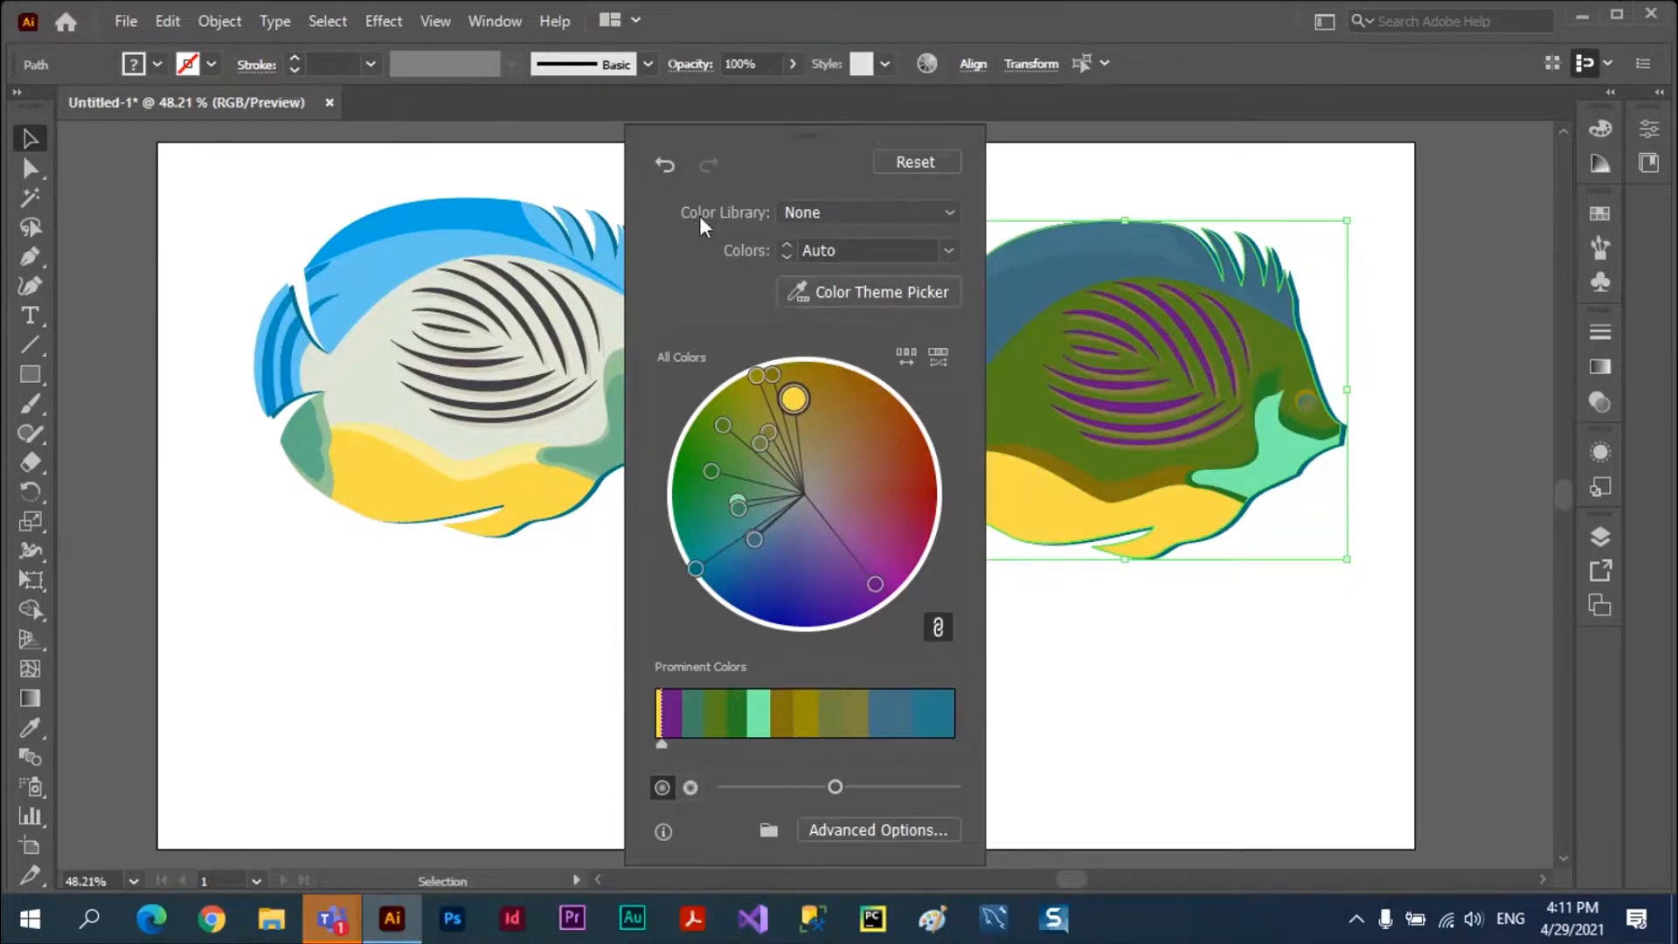
{"action": "left_click", "coordinate": [947, 208]}
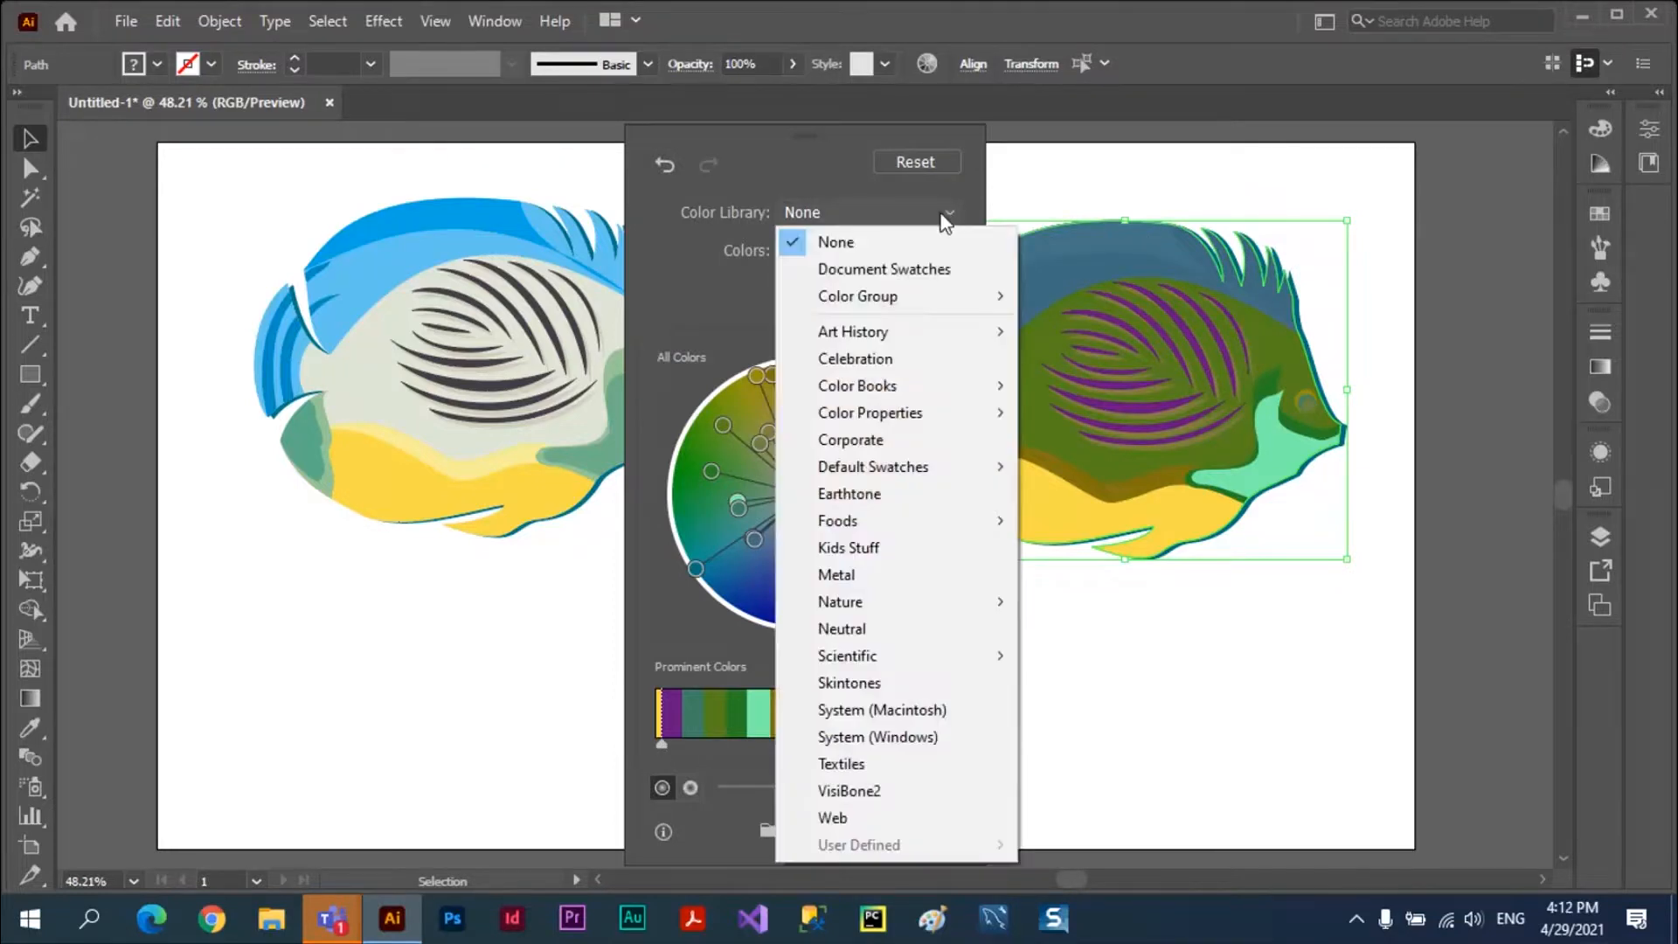
{"action": "left_click", "coordinate": [647, 422]}
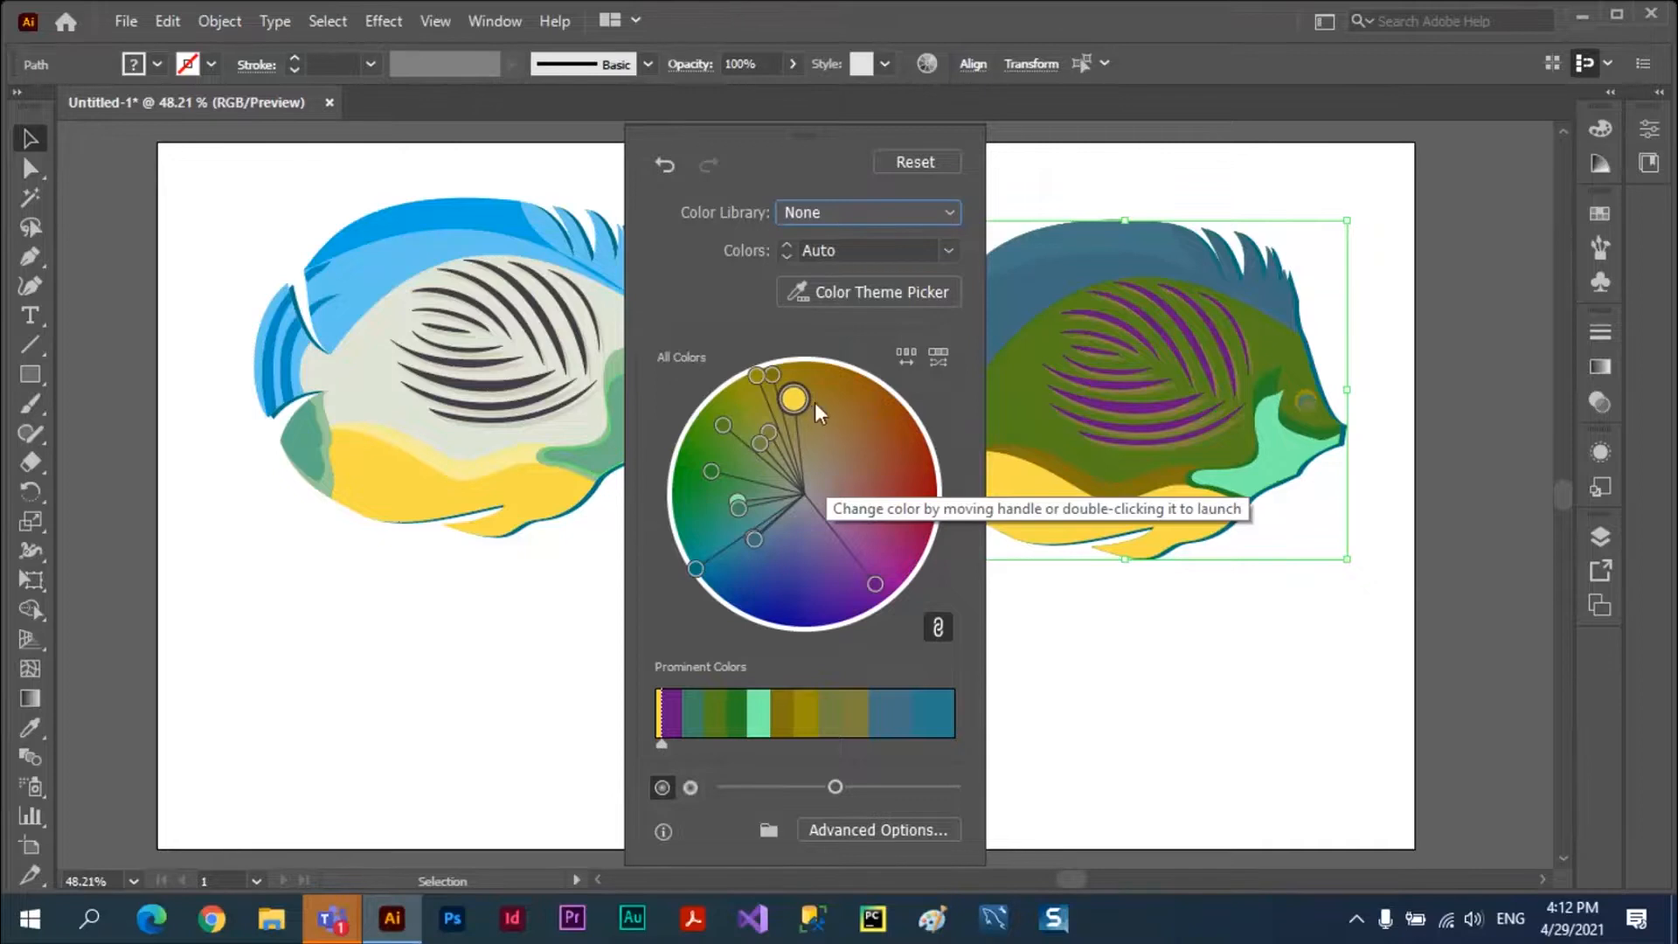
{"action": "left_click", "coordinate": [910, 170]}
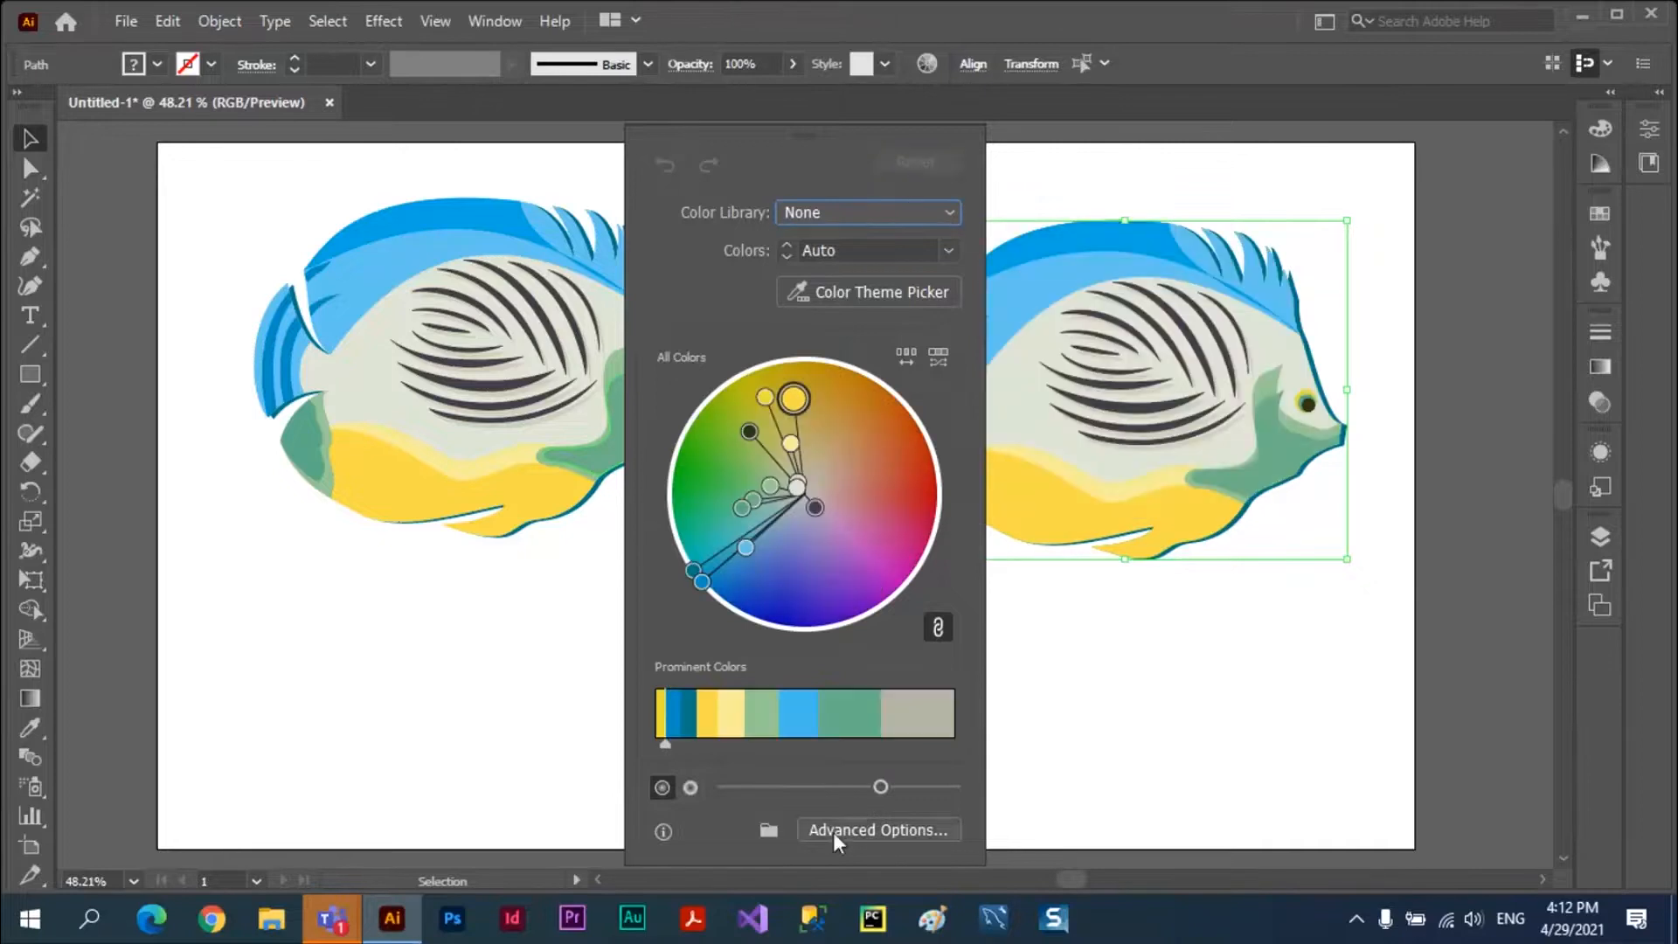
With the brightness at maximum, apply the Flowers library from Nature and shift the linked colors so the fish's belly becomes purple.
{"action": "left_click_drag", "start_coordinate": [885, 789], "coordinate": [989, 801]}
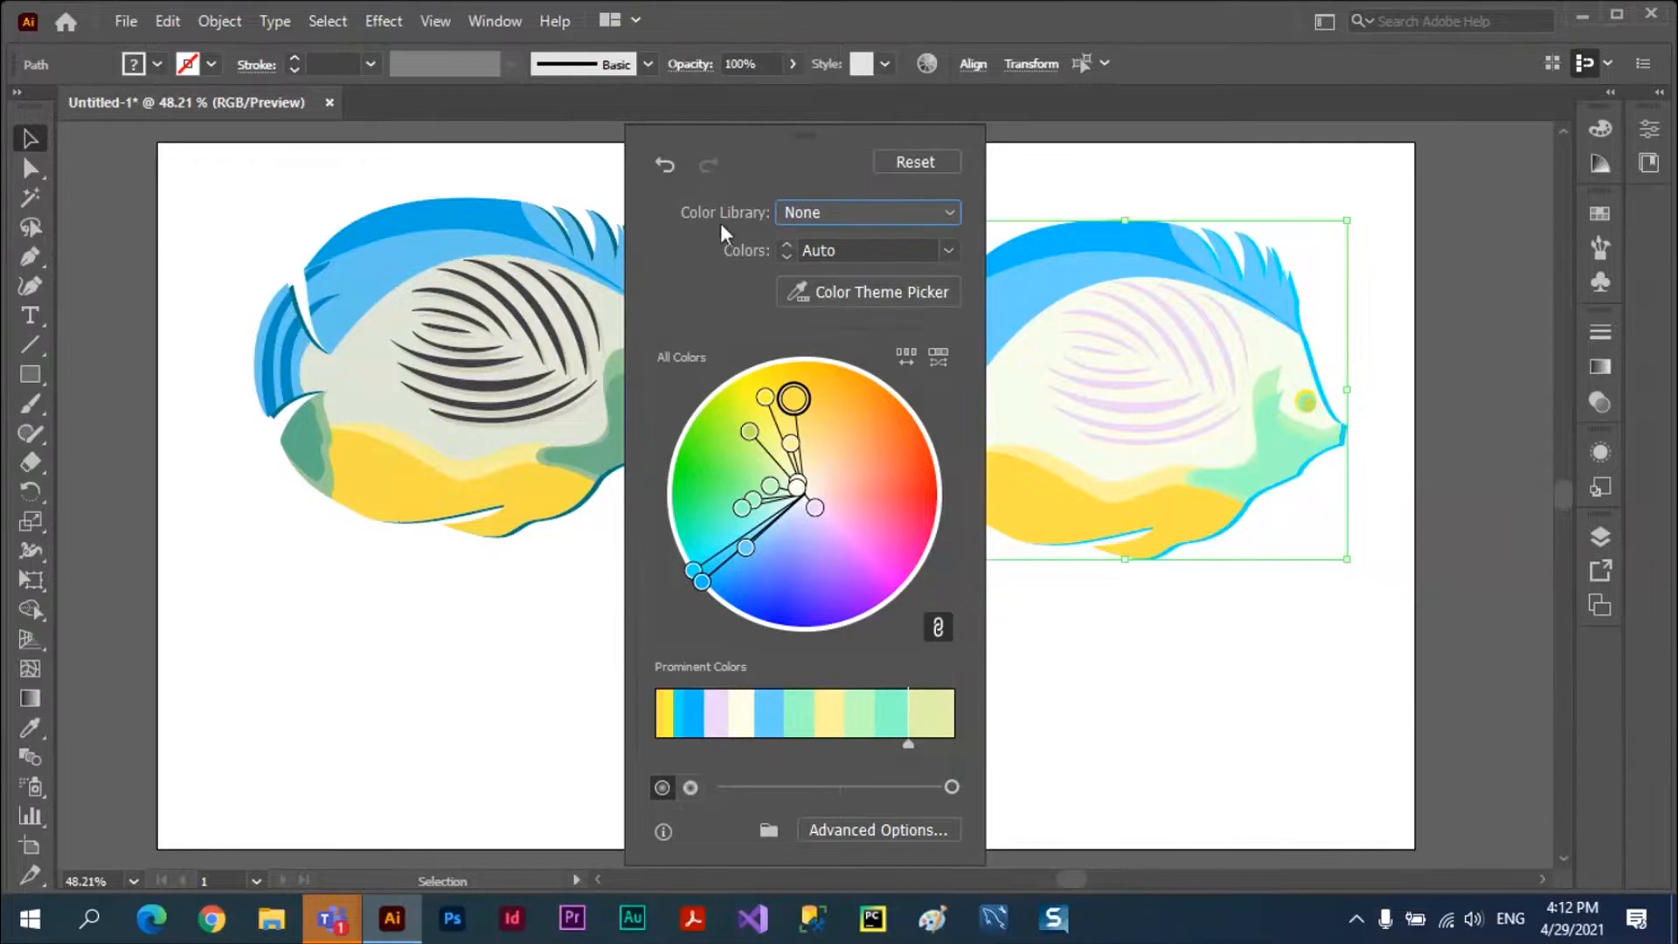
{"action": "left_click", "coordinate": [950, 224]}
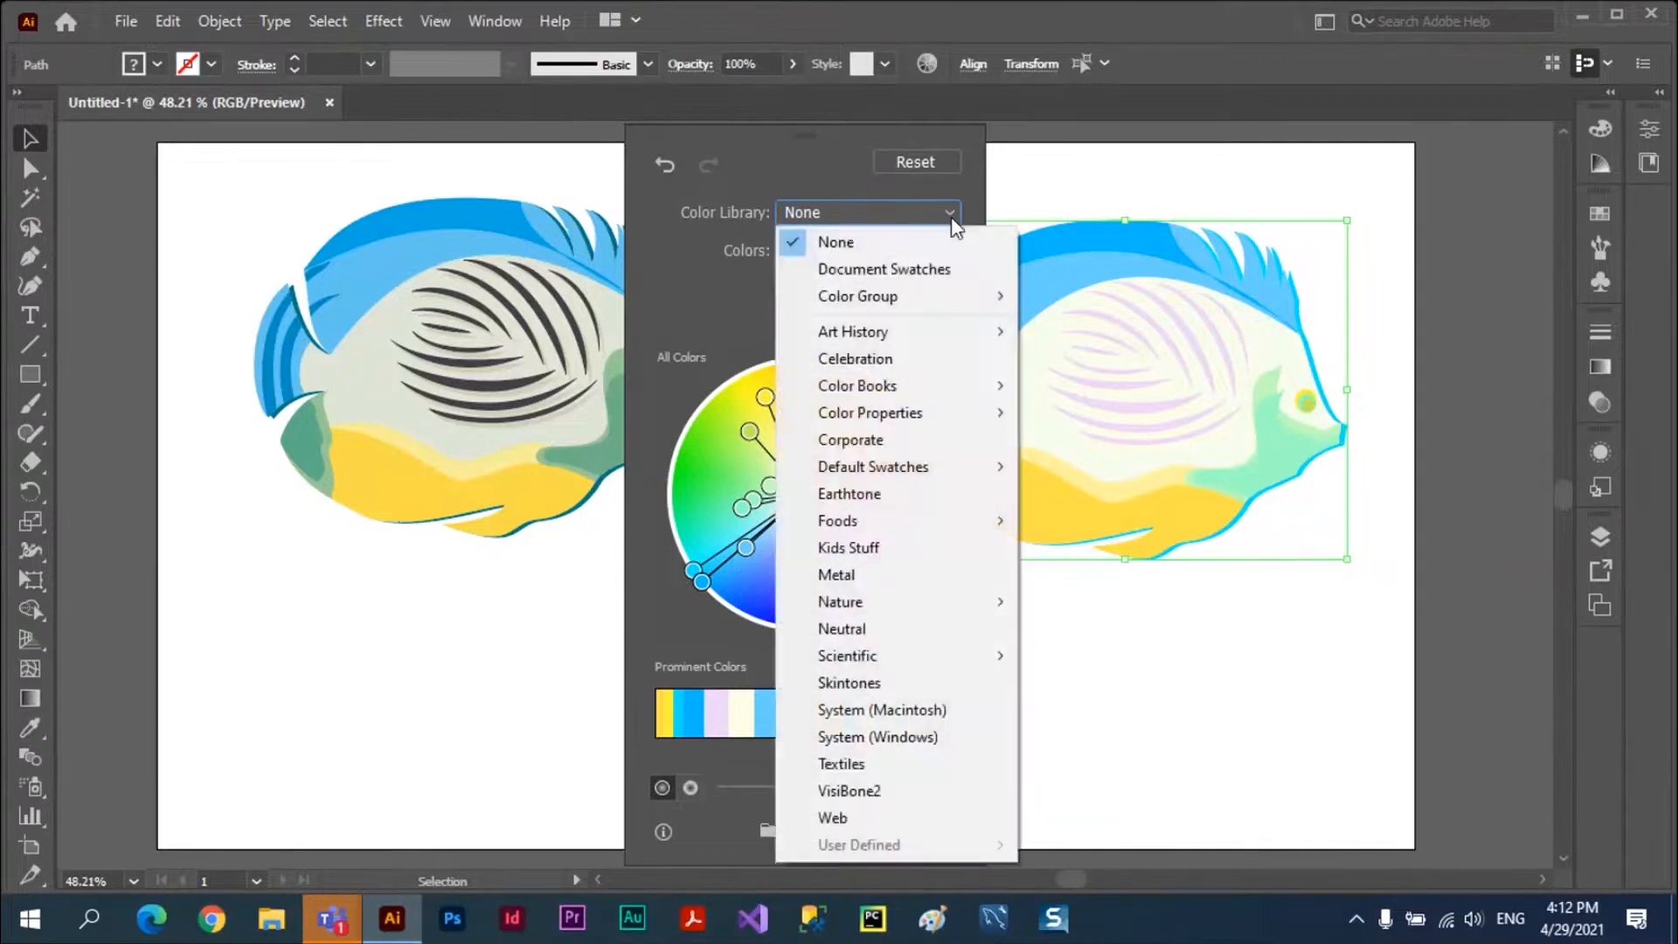
{"action": "mouse_move", "coordinate": [876, 603]}
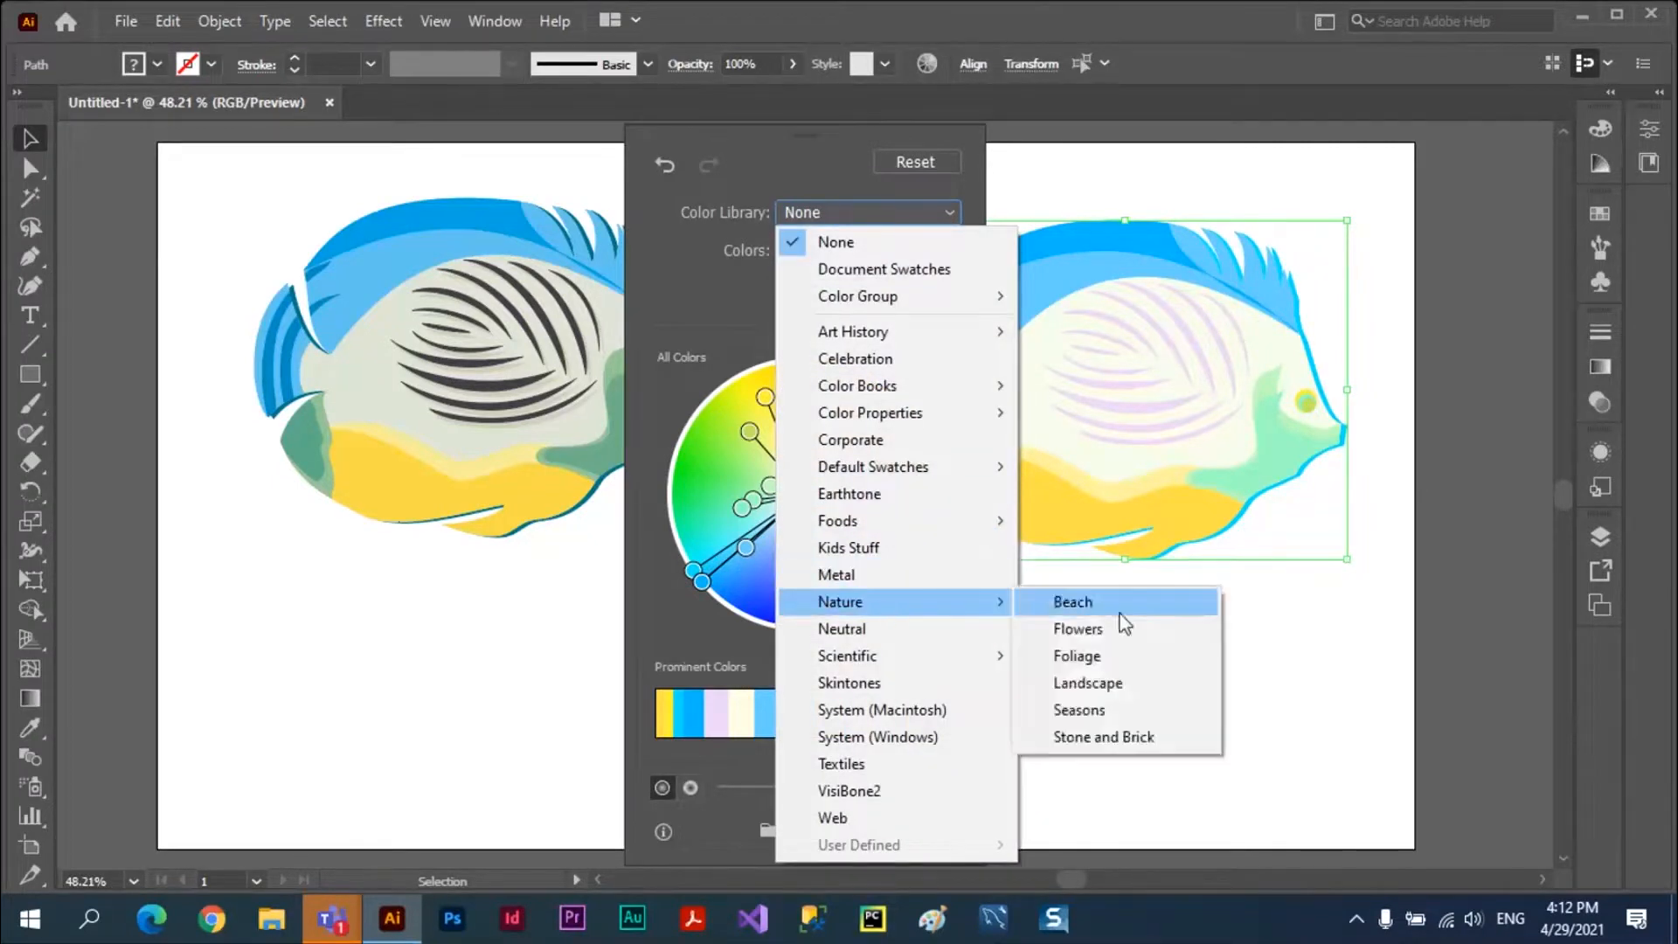
{"action": "left_click", "coordinate": [1103, 636]}
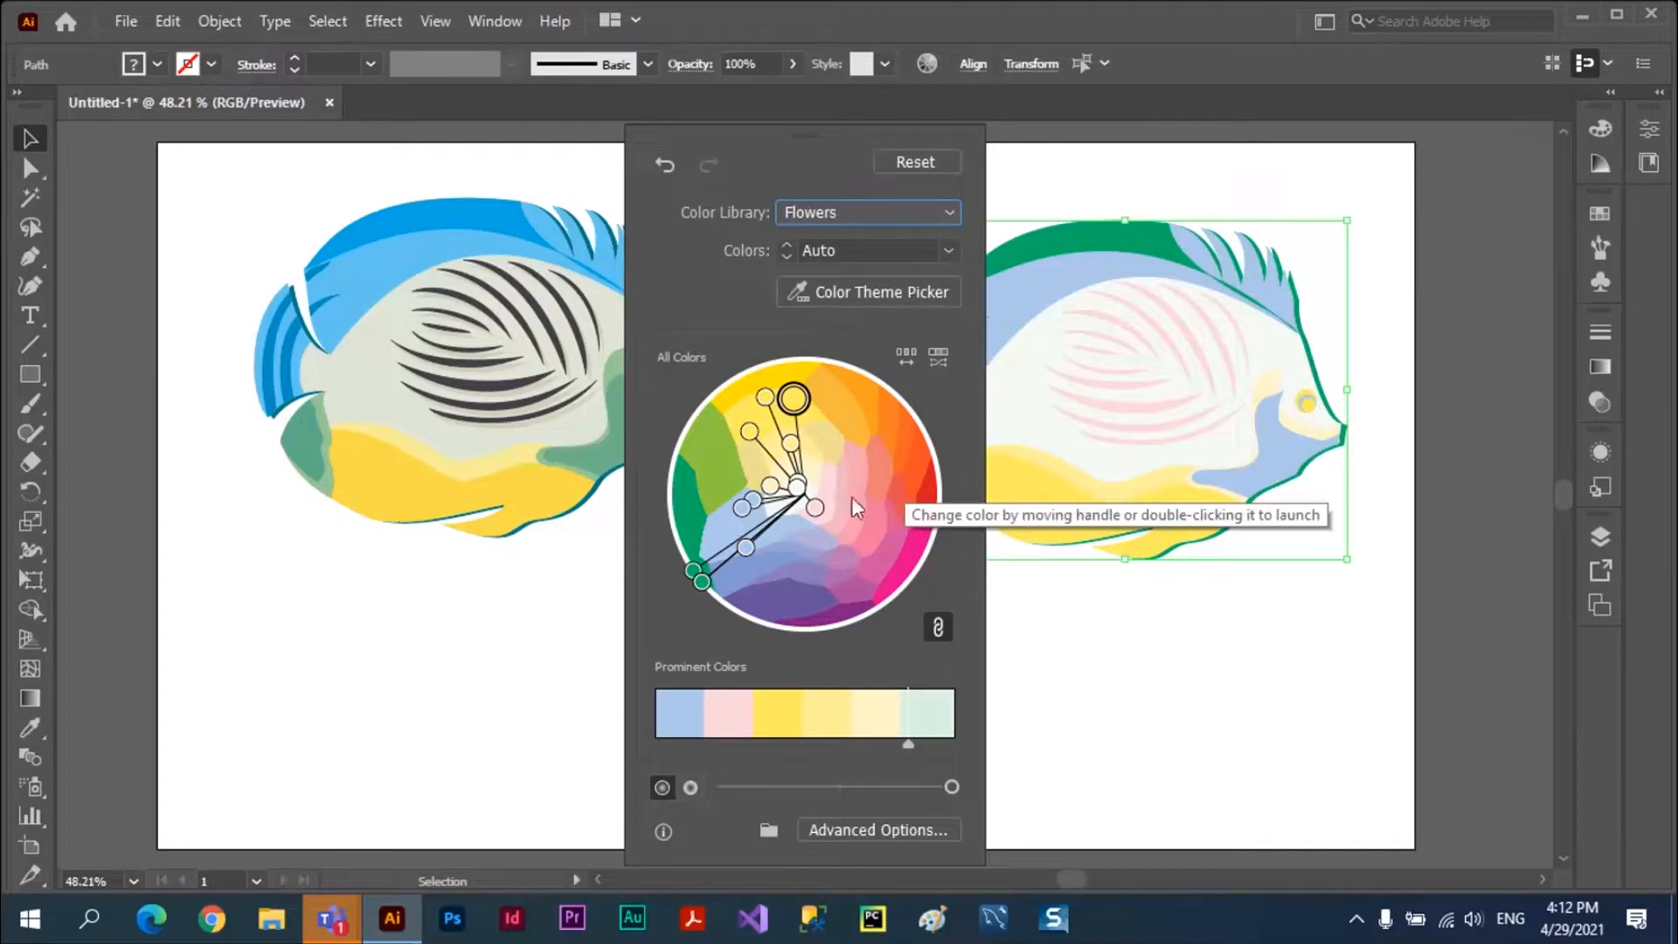
{"action": "left_click_drag", "start_coordinate": [793, 400], "coordinate": [818, 576]}
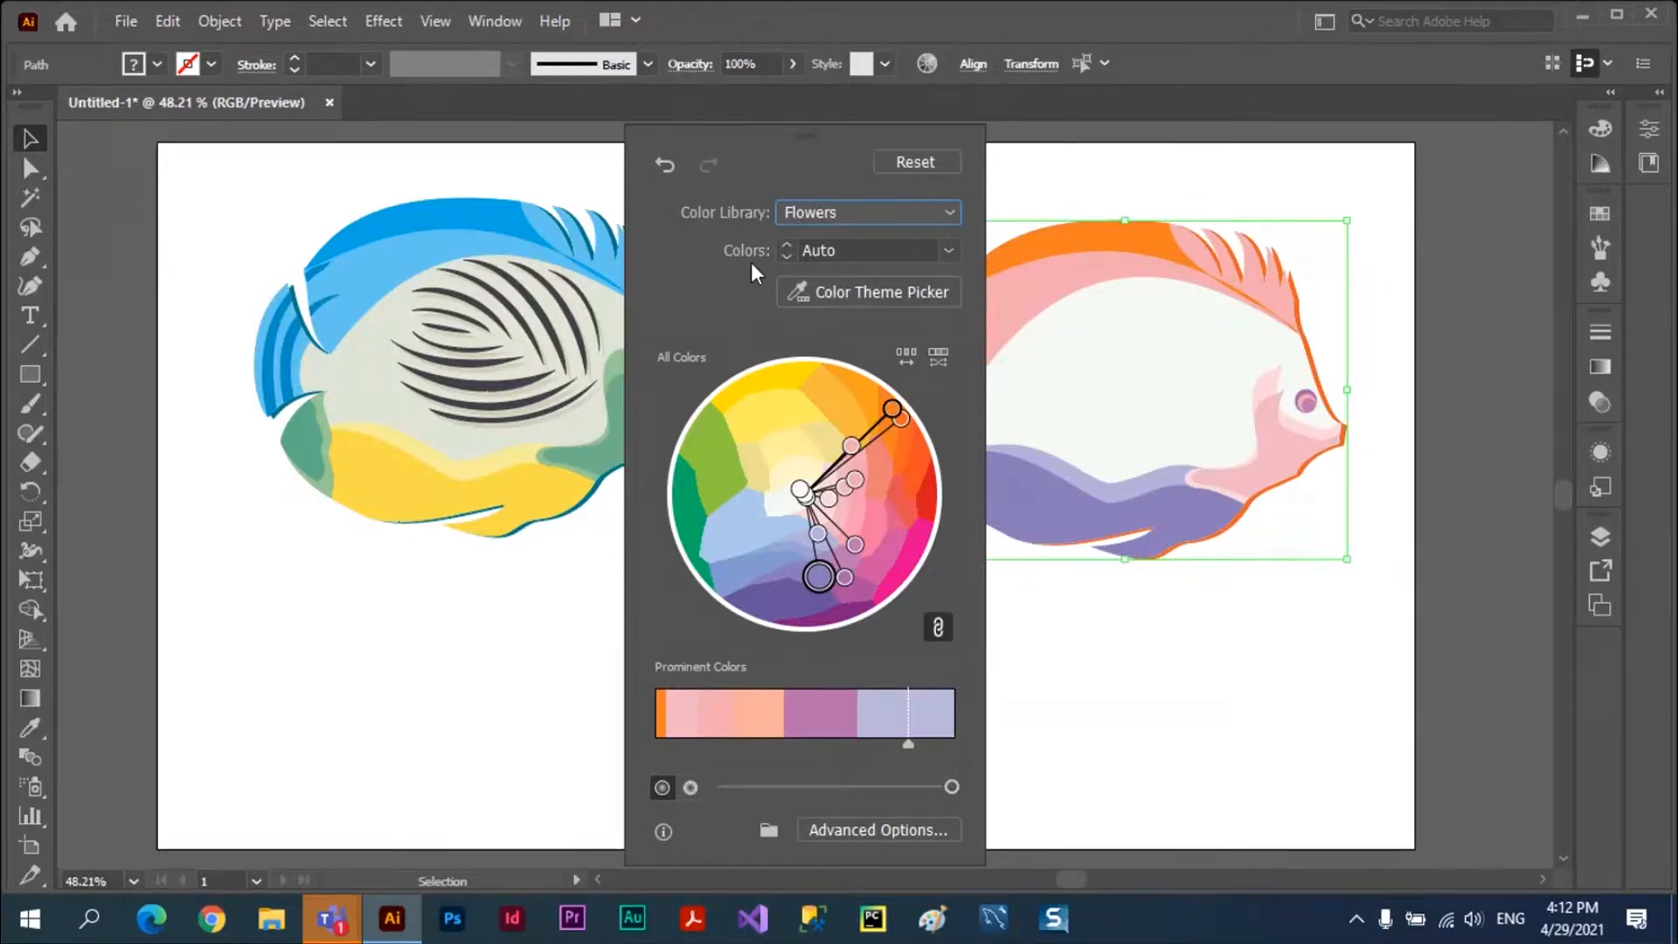
Limit the recoloring to 2 colors, shift them to bright green and black, and reset the fish.
{"action": "left_click", "coordinate": [949, 251]}
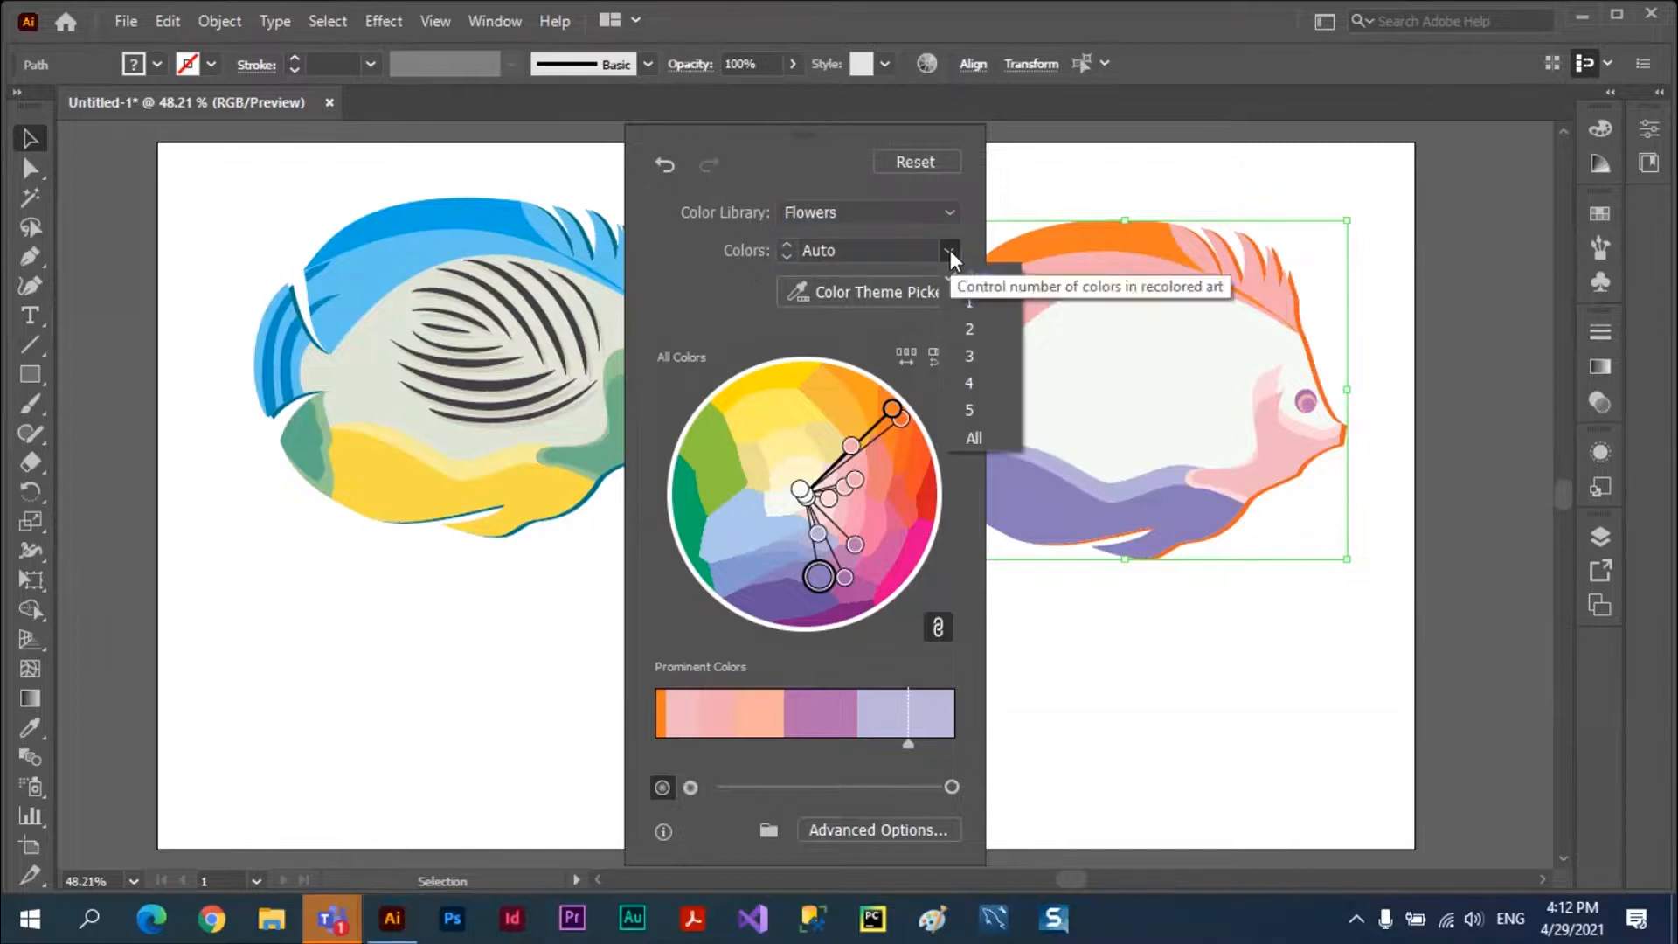
{"action": "left_click", "coordinate": [972, 332]}
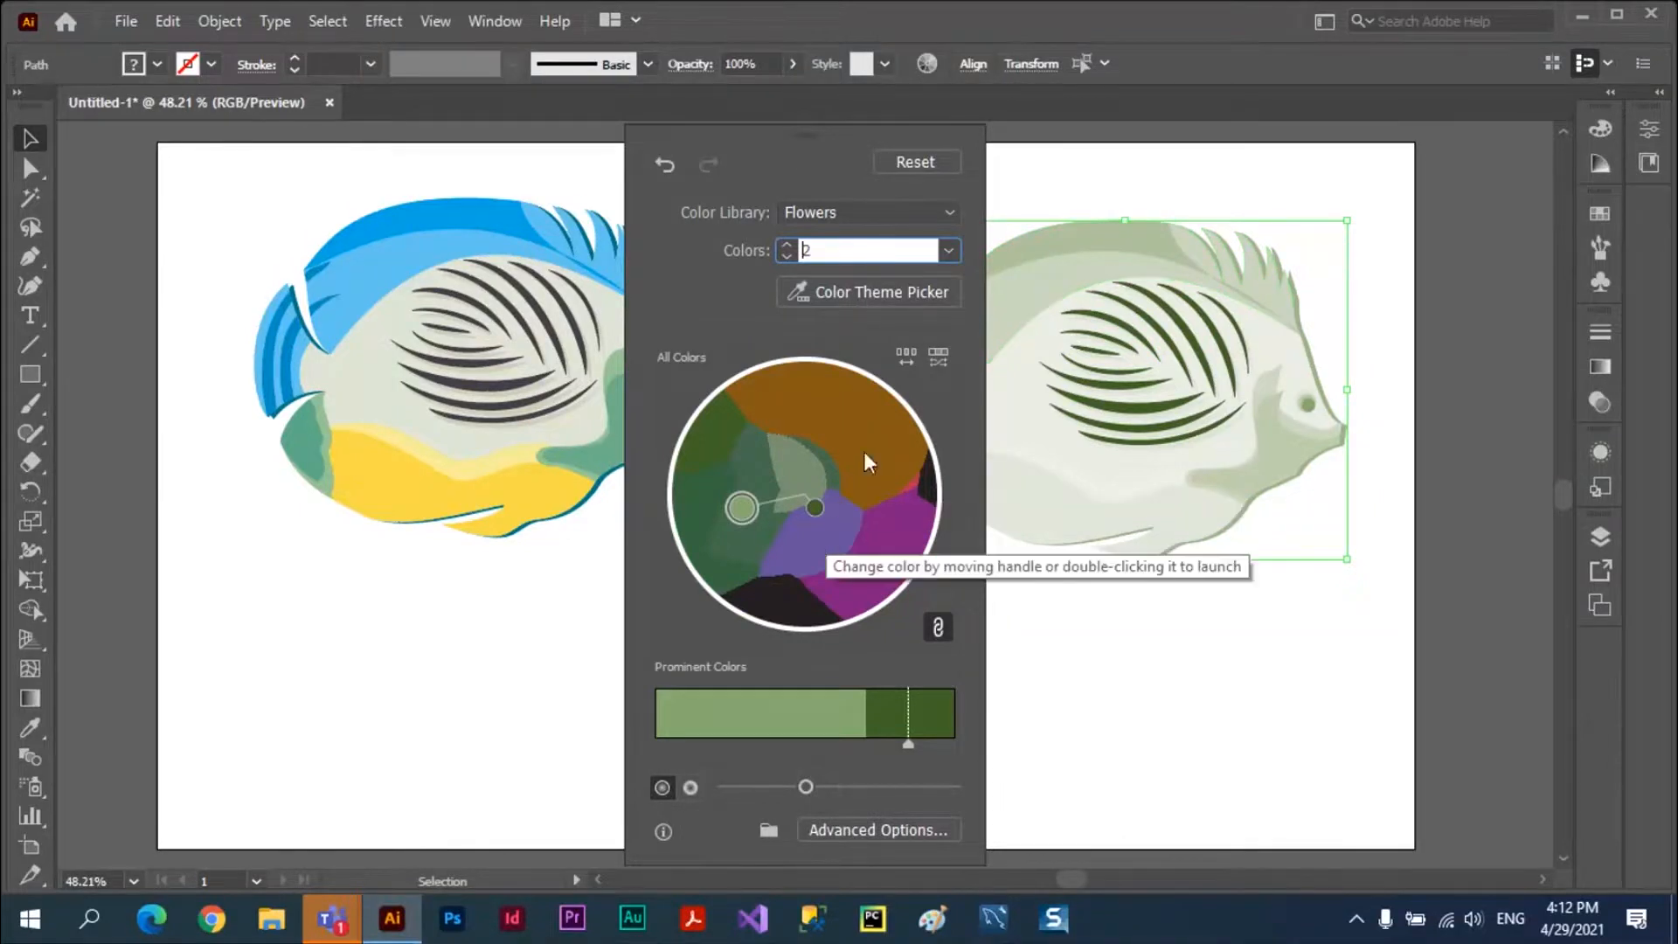
{"action": "left_click_drag", "start_coordinate": [815, 507], "coordinate": [713, 453]}
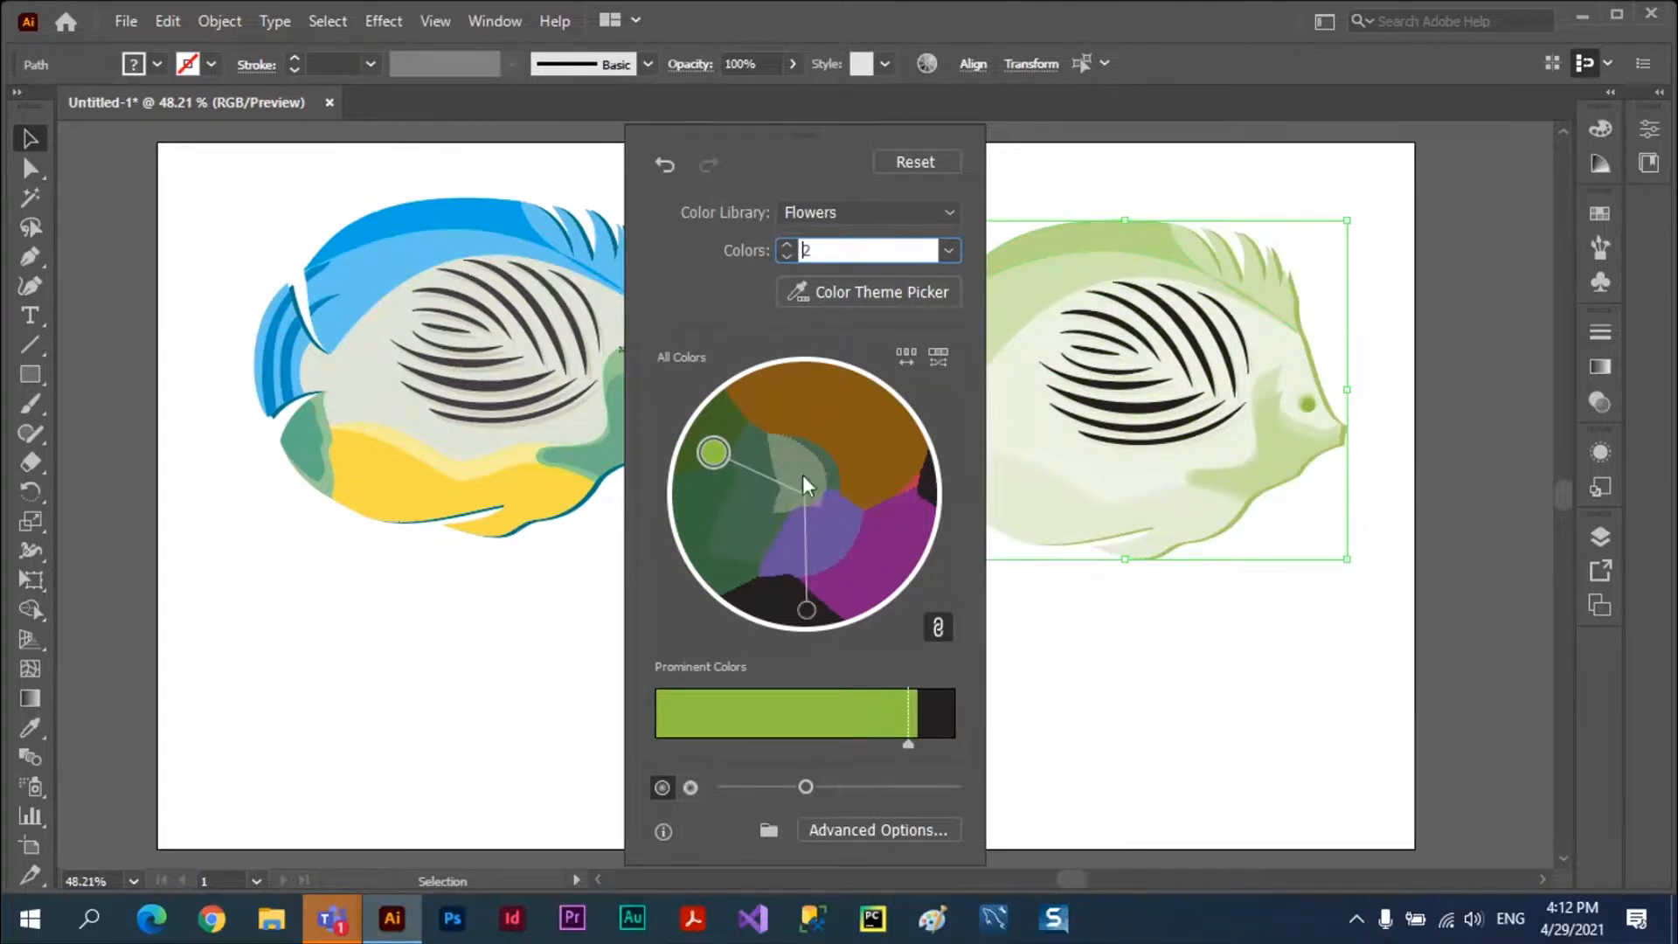
{"action": "left_click", "coordinate": [910, 159]}
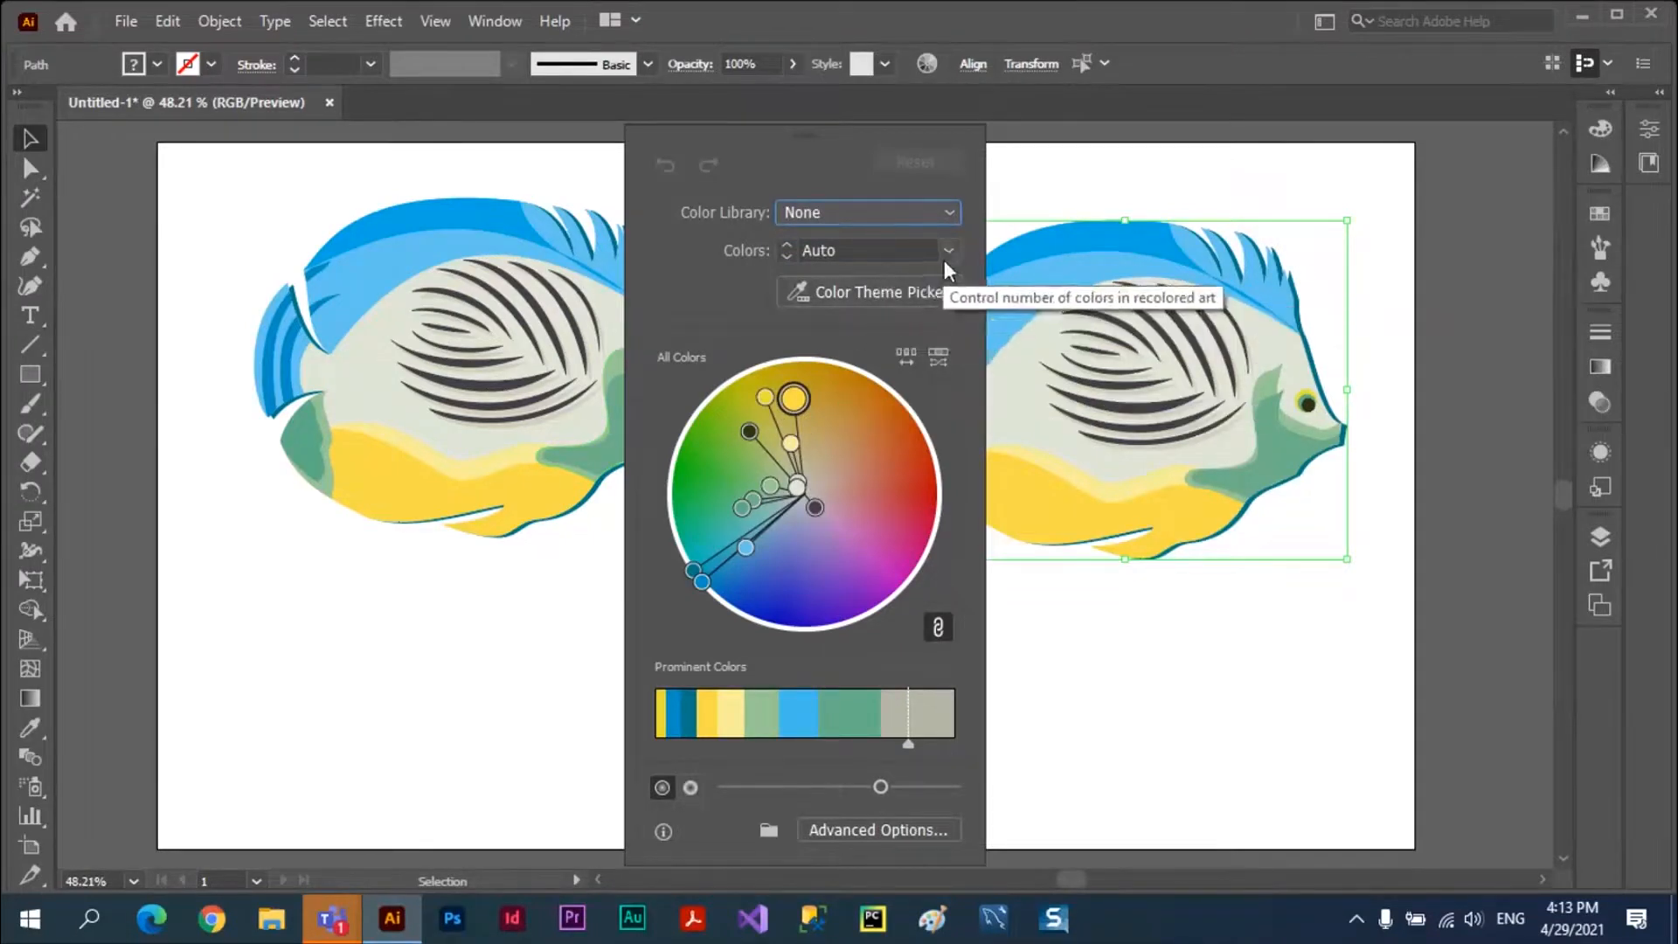
Limit the recoloring to 3 colors, shift the linked colors to purple and to green tones with navy stripes, and reset the fish.
{"action": "left_click", "coordinate": [946, 215]}
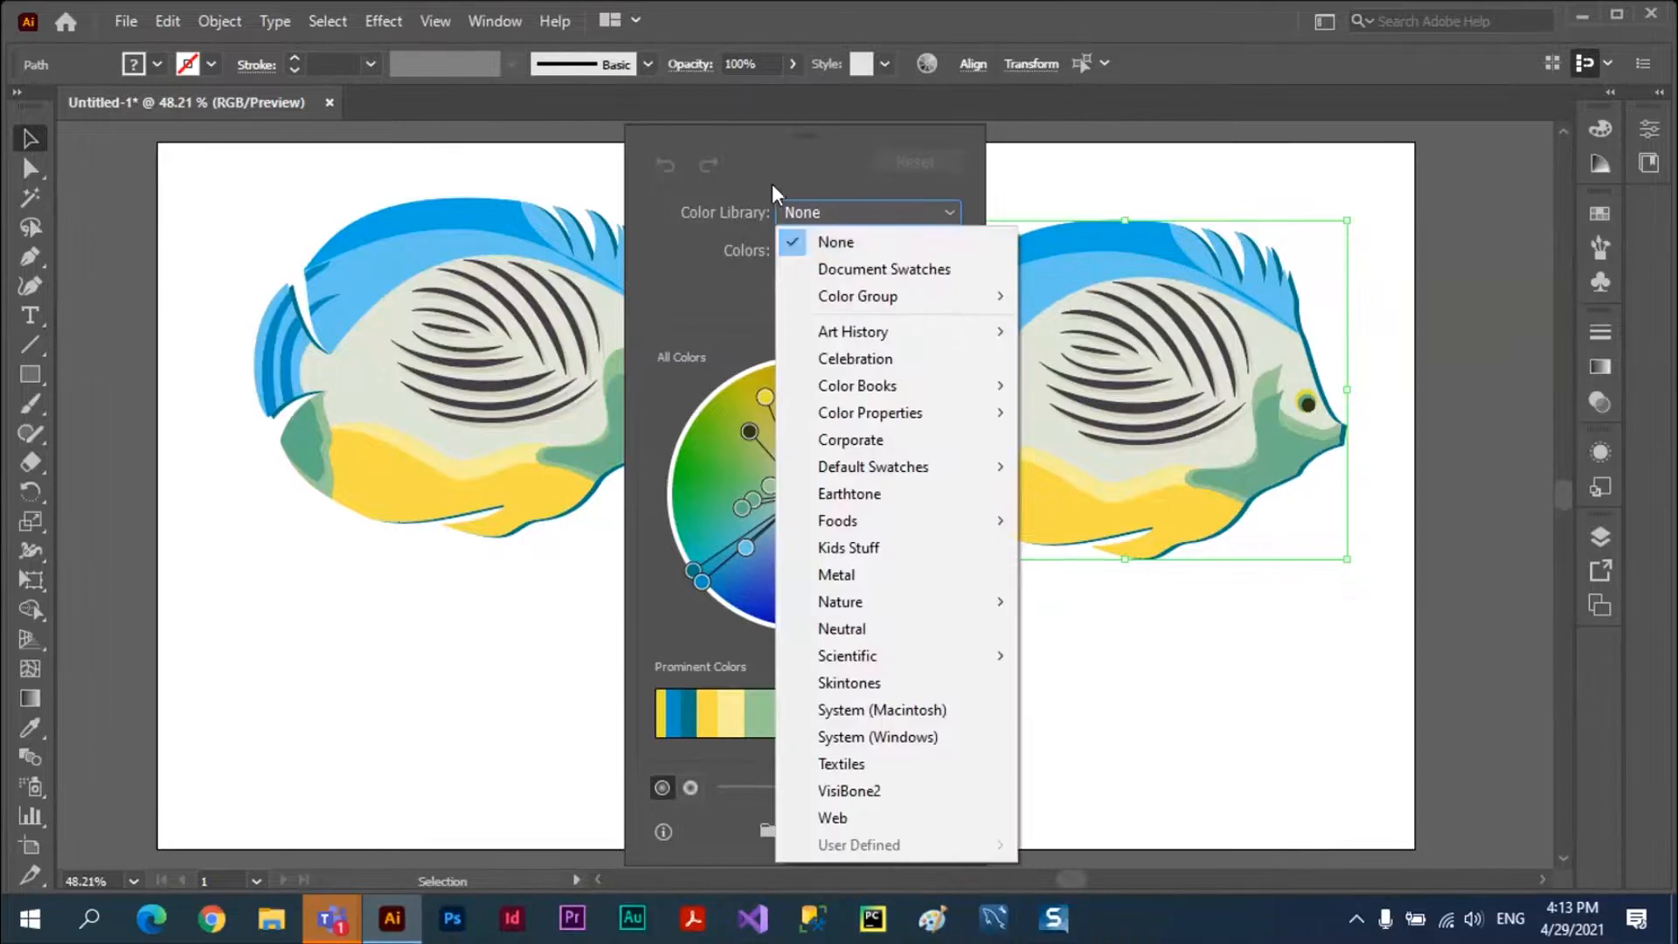
{"action": "left_click", "coordinate": [767, 178]}
{"action": "left_click", "coordinate": [947, 250]}
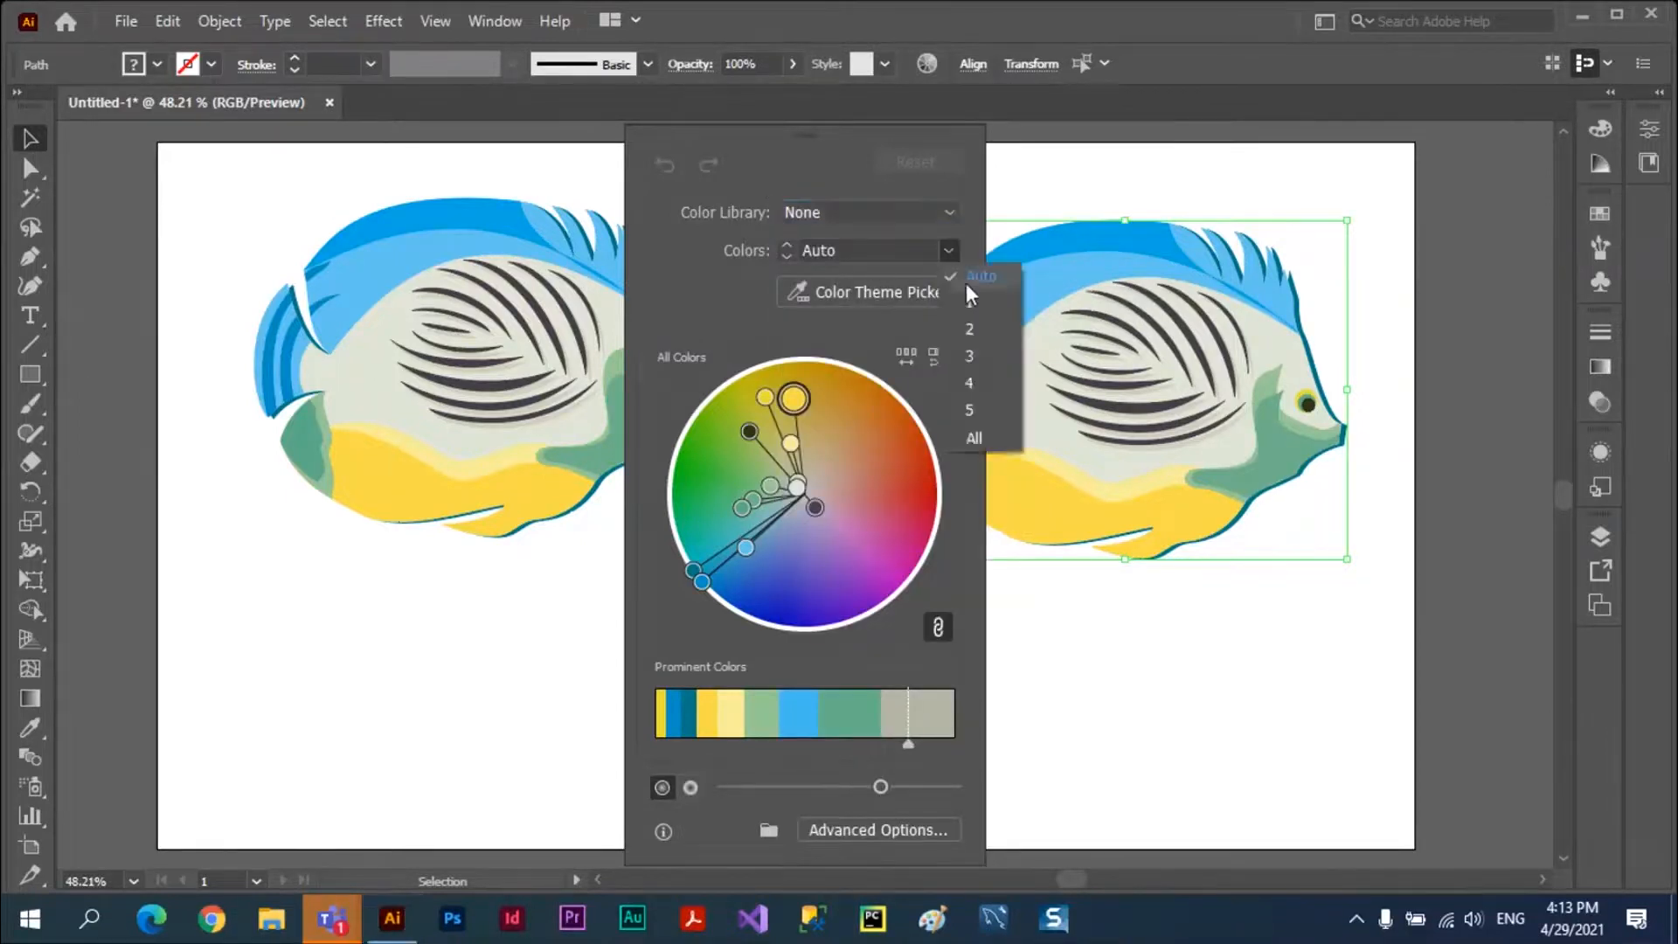
{"action": "left_click", "coordinate": [972, 354]}
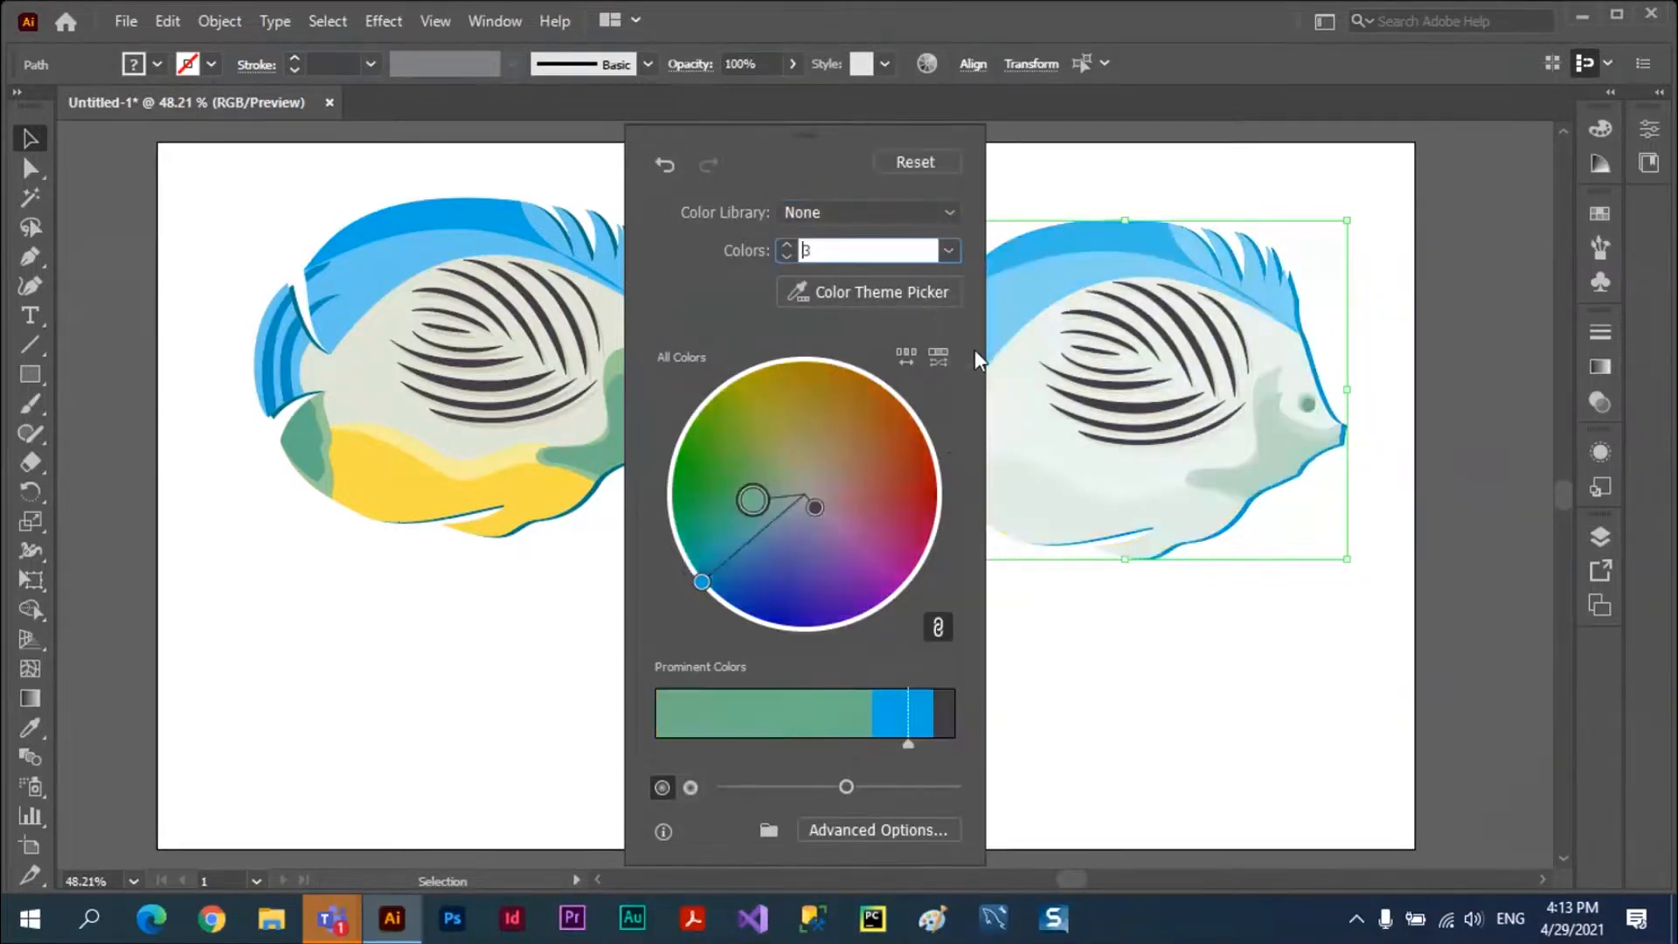
{"action": "left_click_drag", "start_coordinate": [814, 507], "coordinate": [895, 487]}
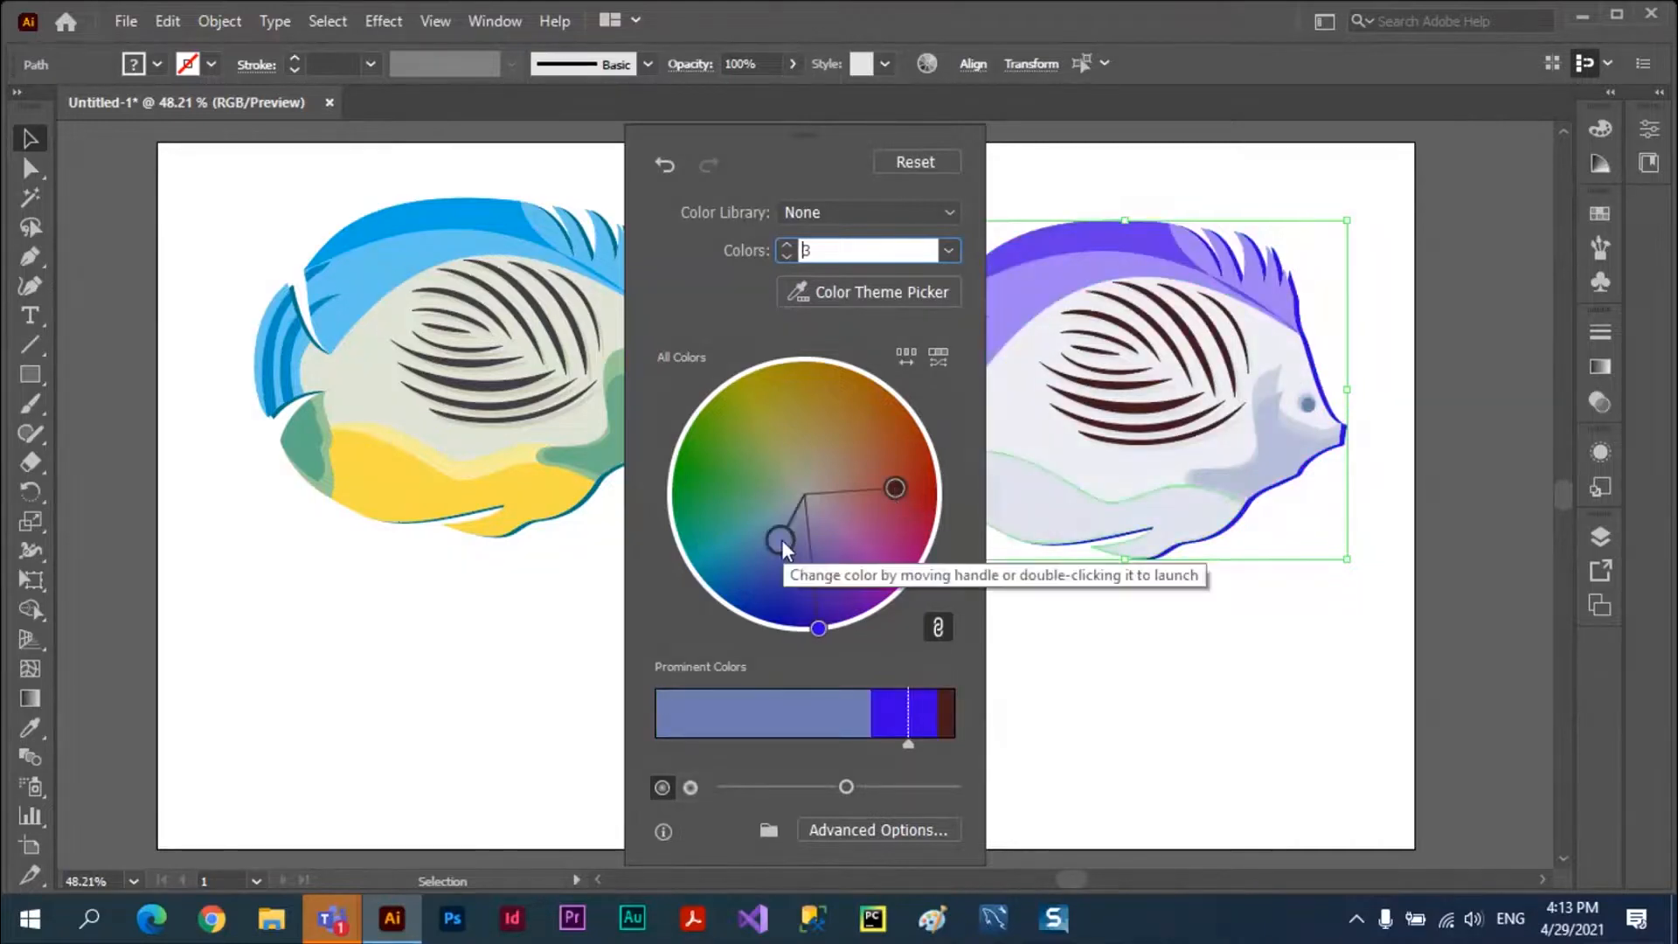
{"action": "left_click_drag", "start_coordinate": [782, 539], "coordinate": [715, 468]}
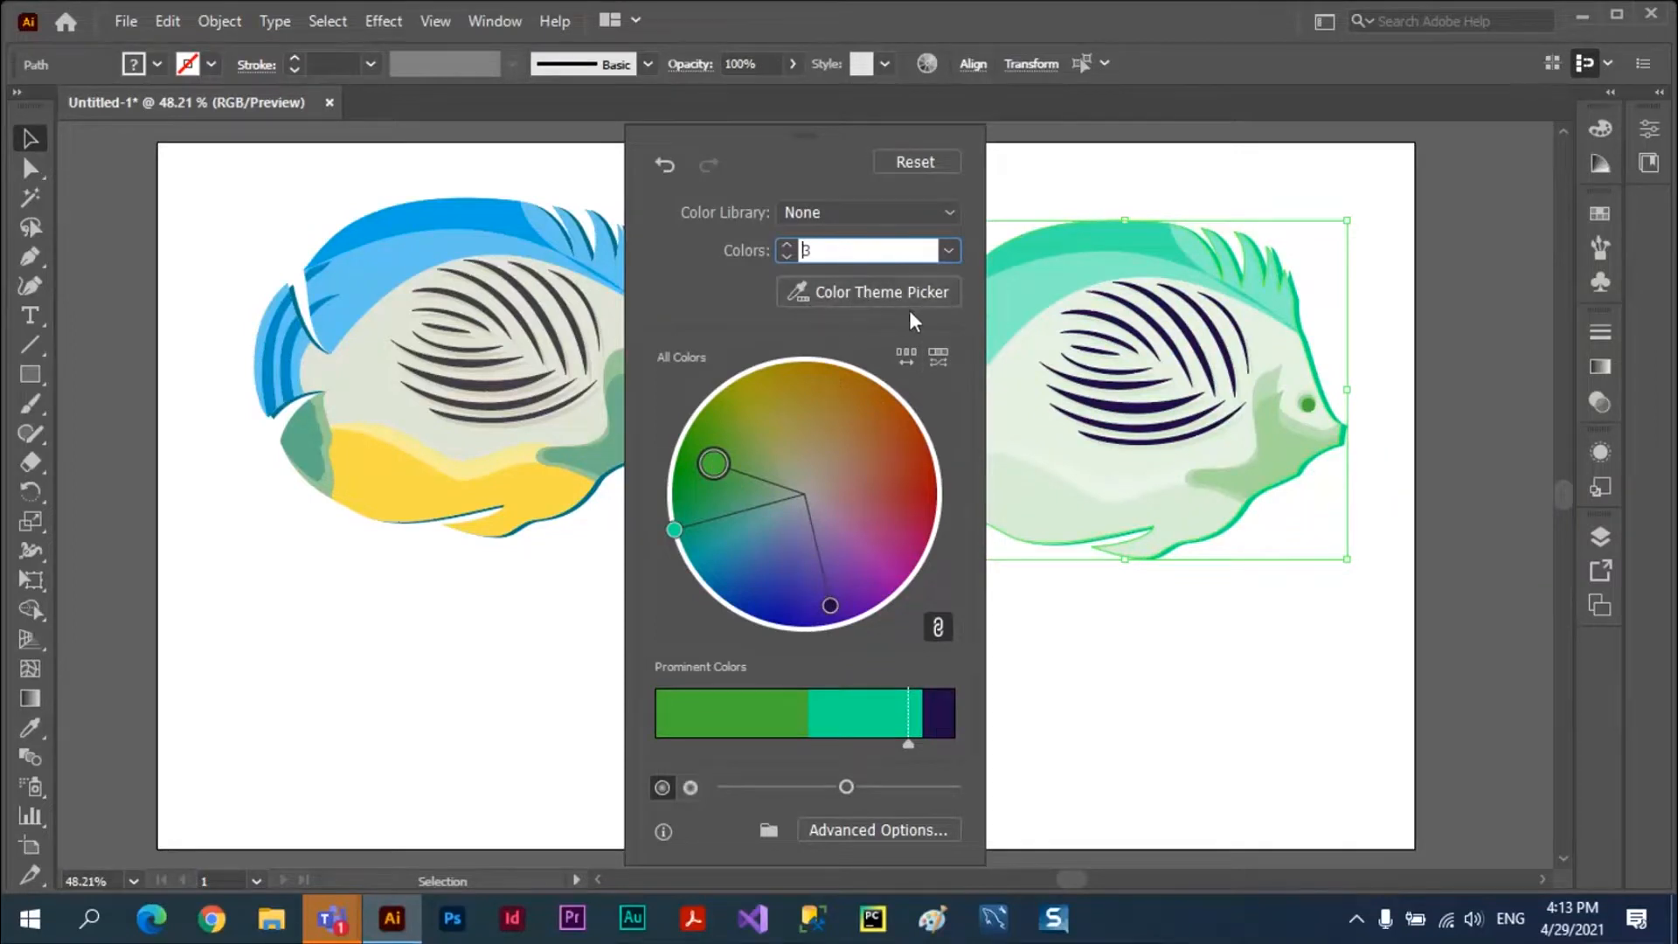
{"action": "left_click", "coordinate": [921, 173]}
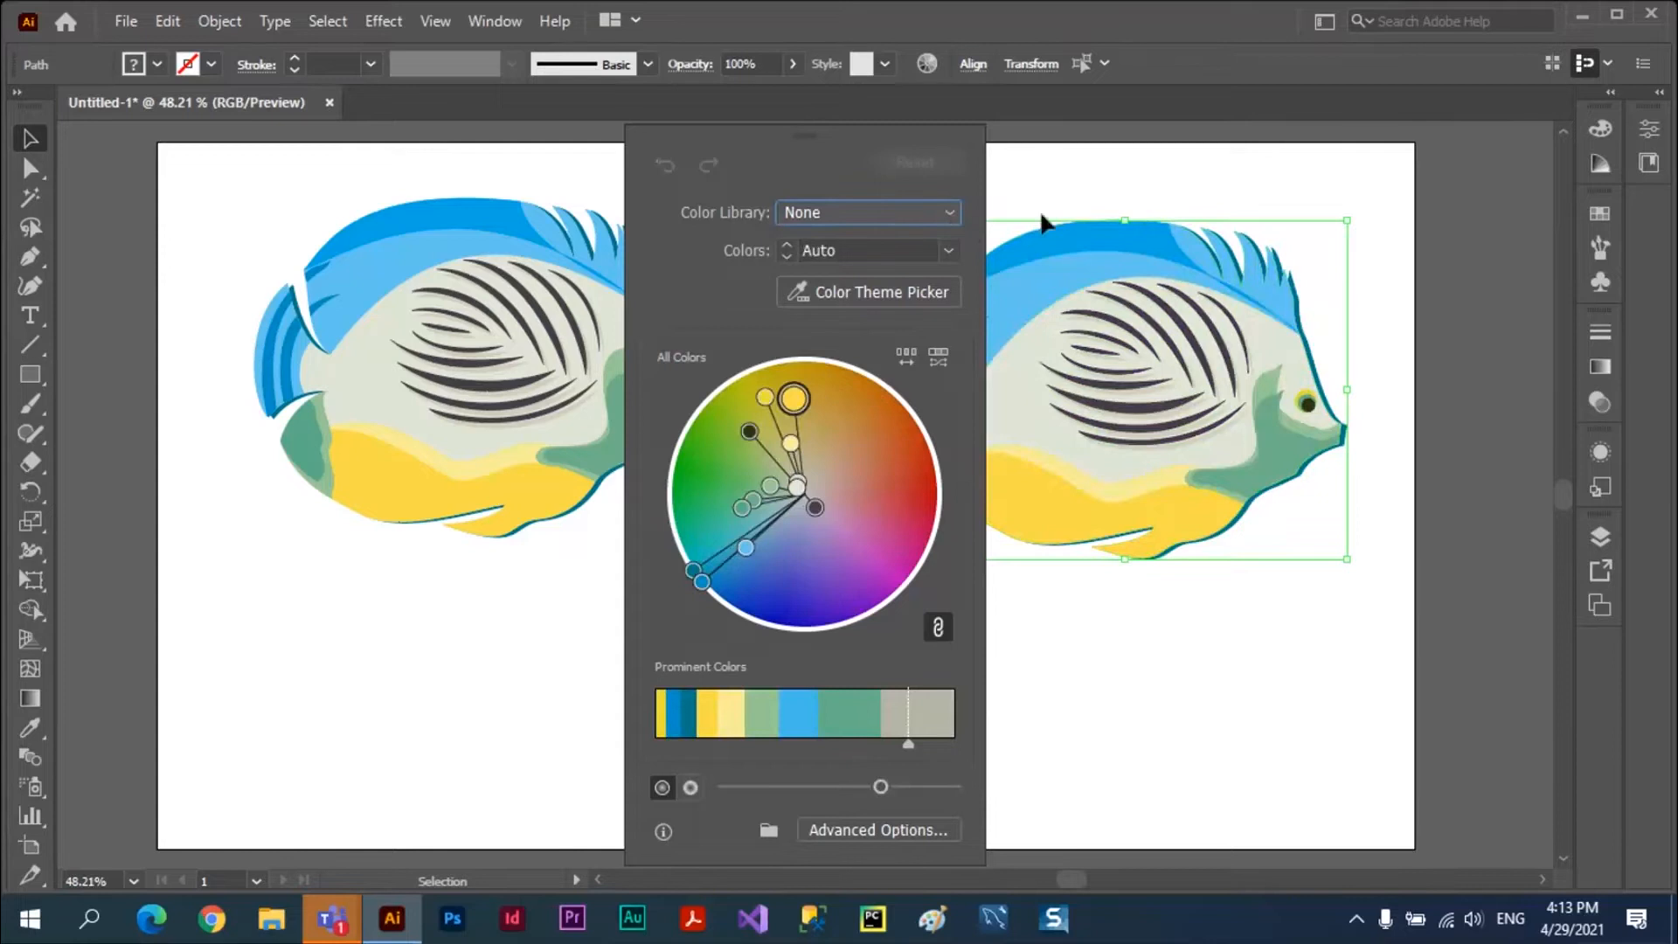
Close the recolor settings with the fish deselected, and place mercedes.jpg from the Desktop below the original fish.
{"action": "left_click", "coordinate": [1228, 568]}
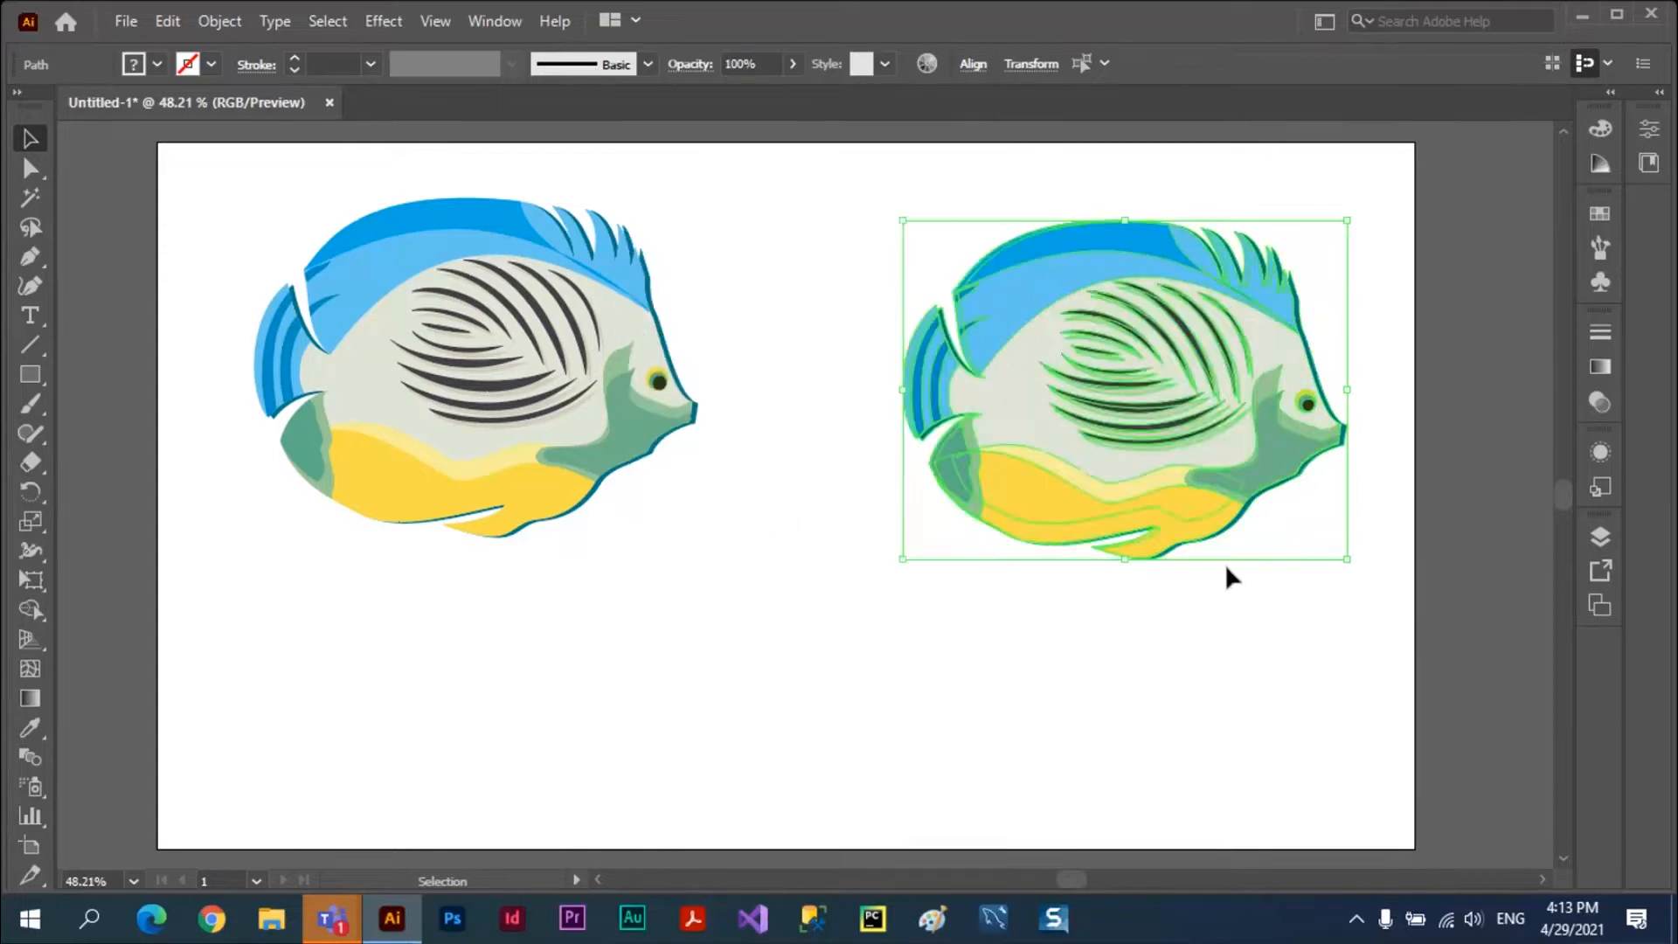
{"action": "left_click", "coordinate": [769, 507]}
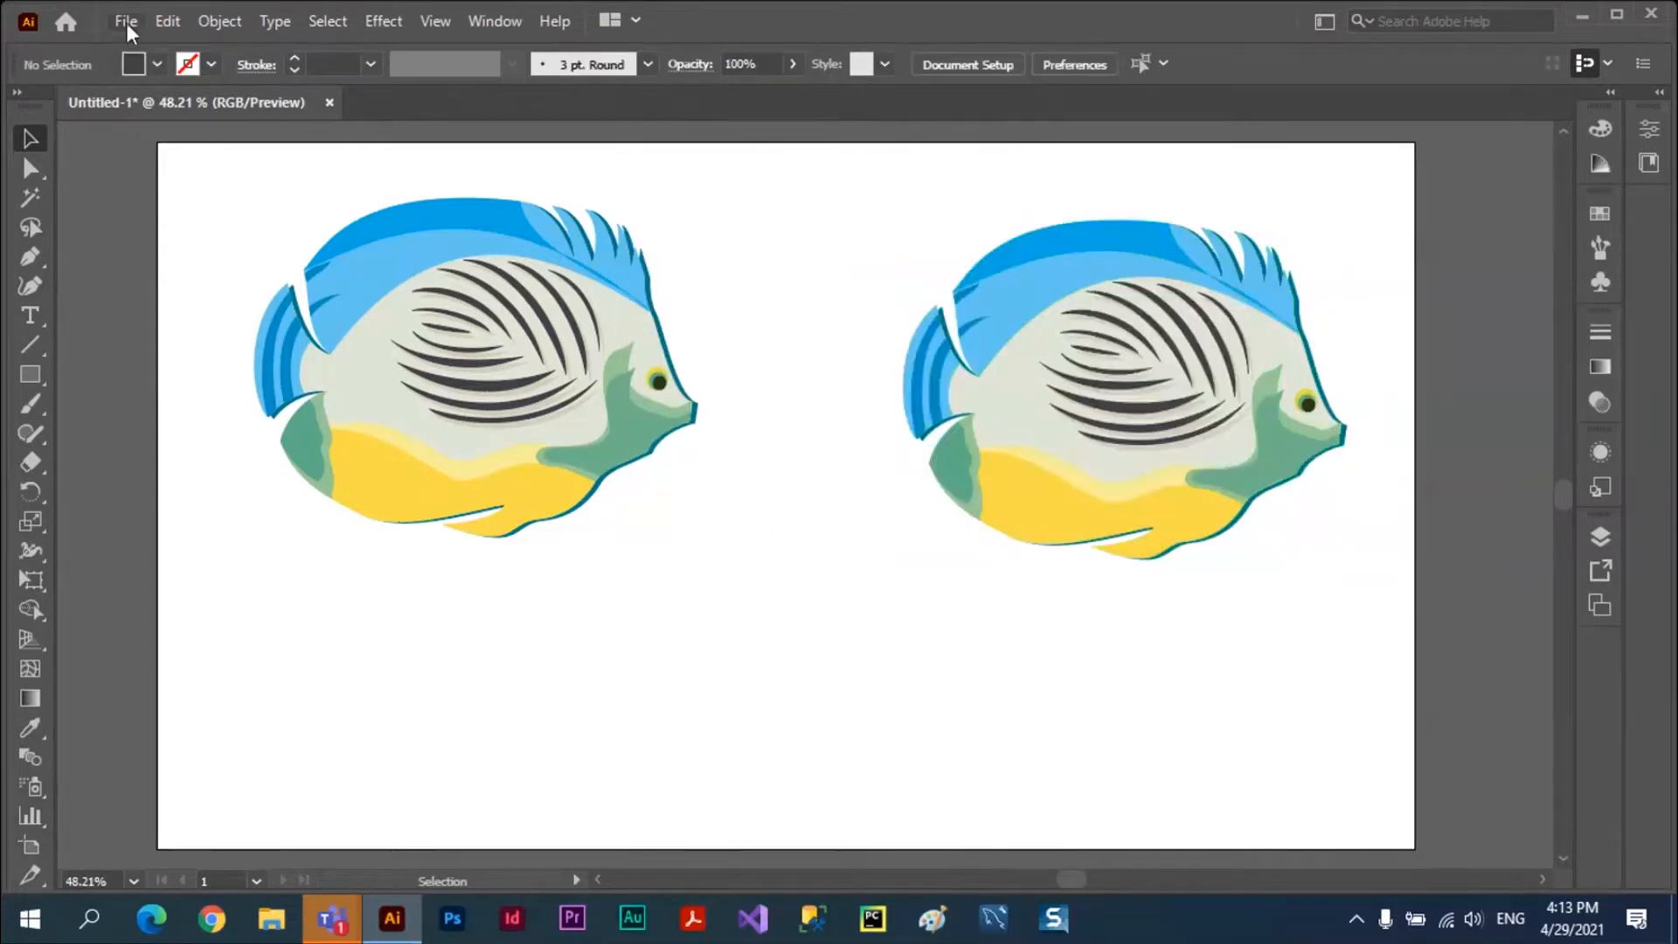
{"action": "left_click", "coordinate": [125, 23]}
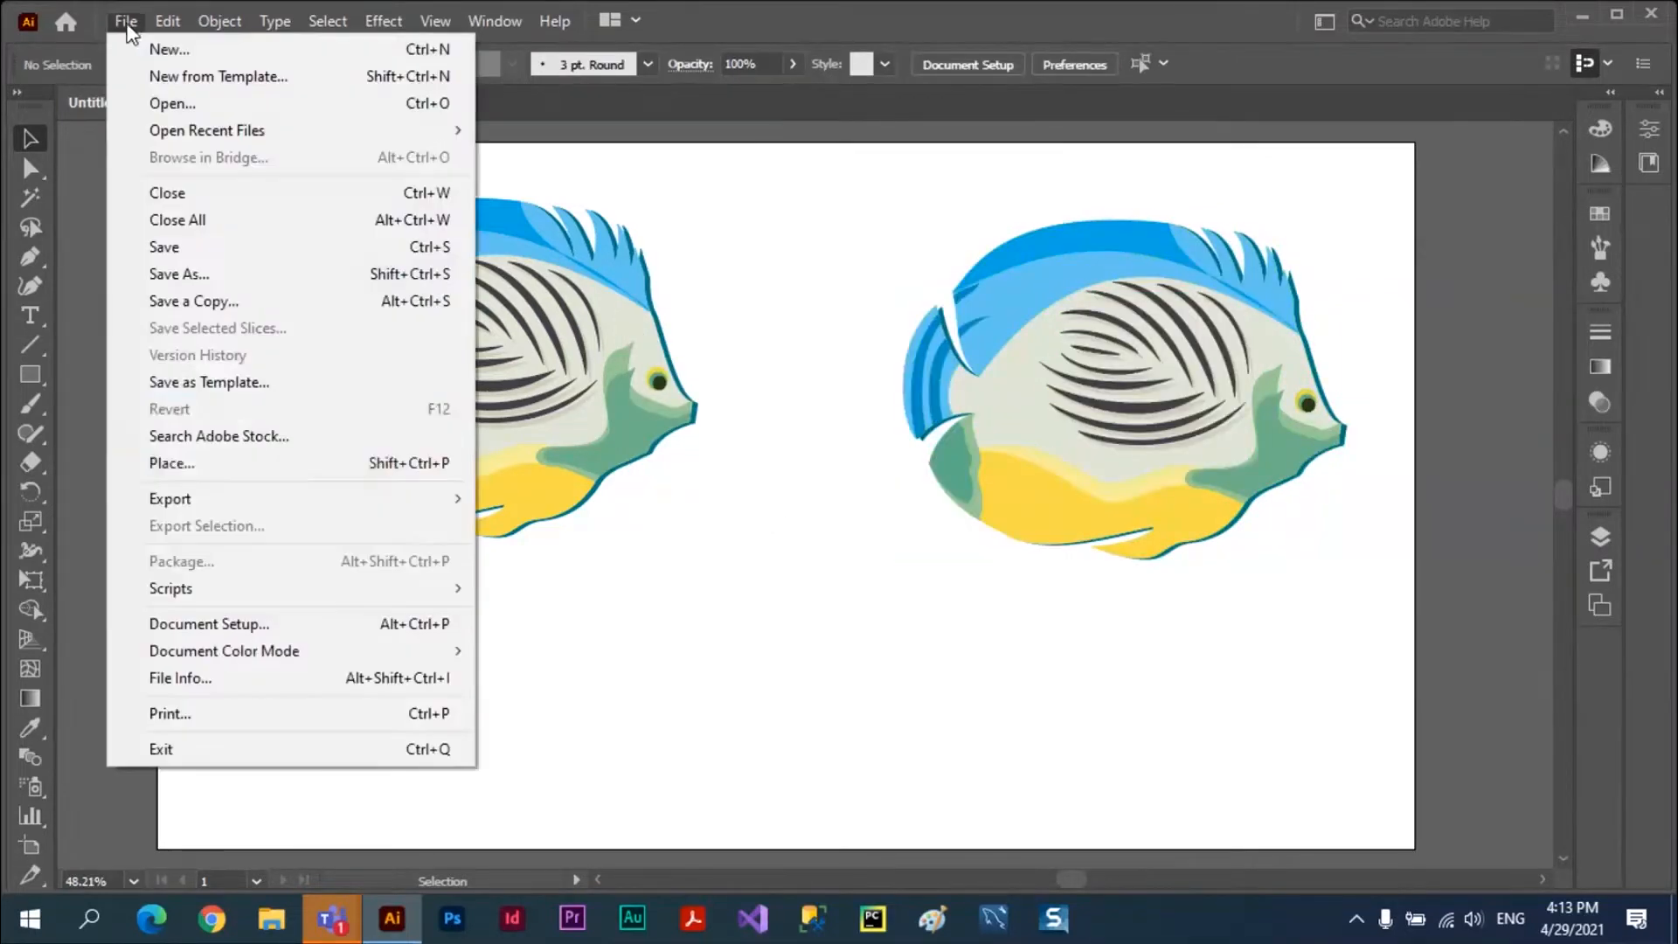
{"action": "left_click", "coordinate": [191, 465]}
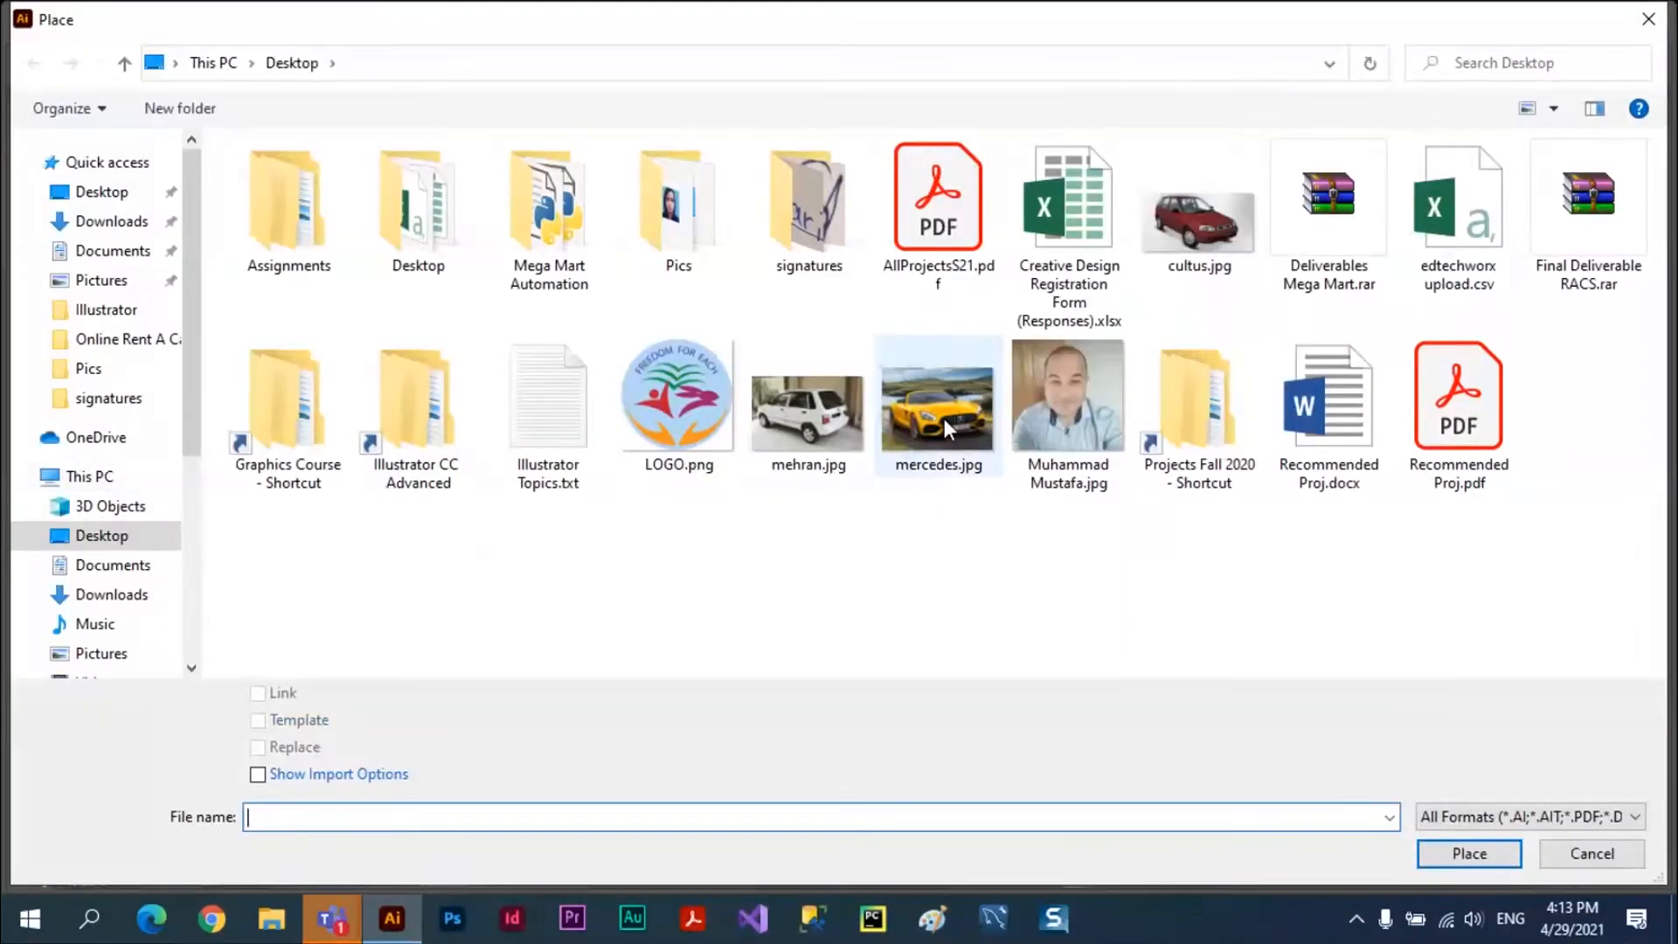
{"action": "left_click", "coordinate": [944, 417]}
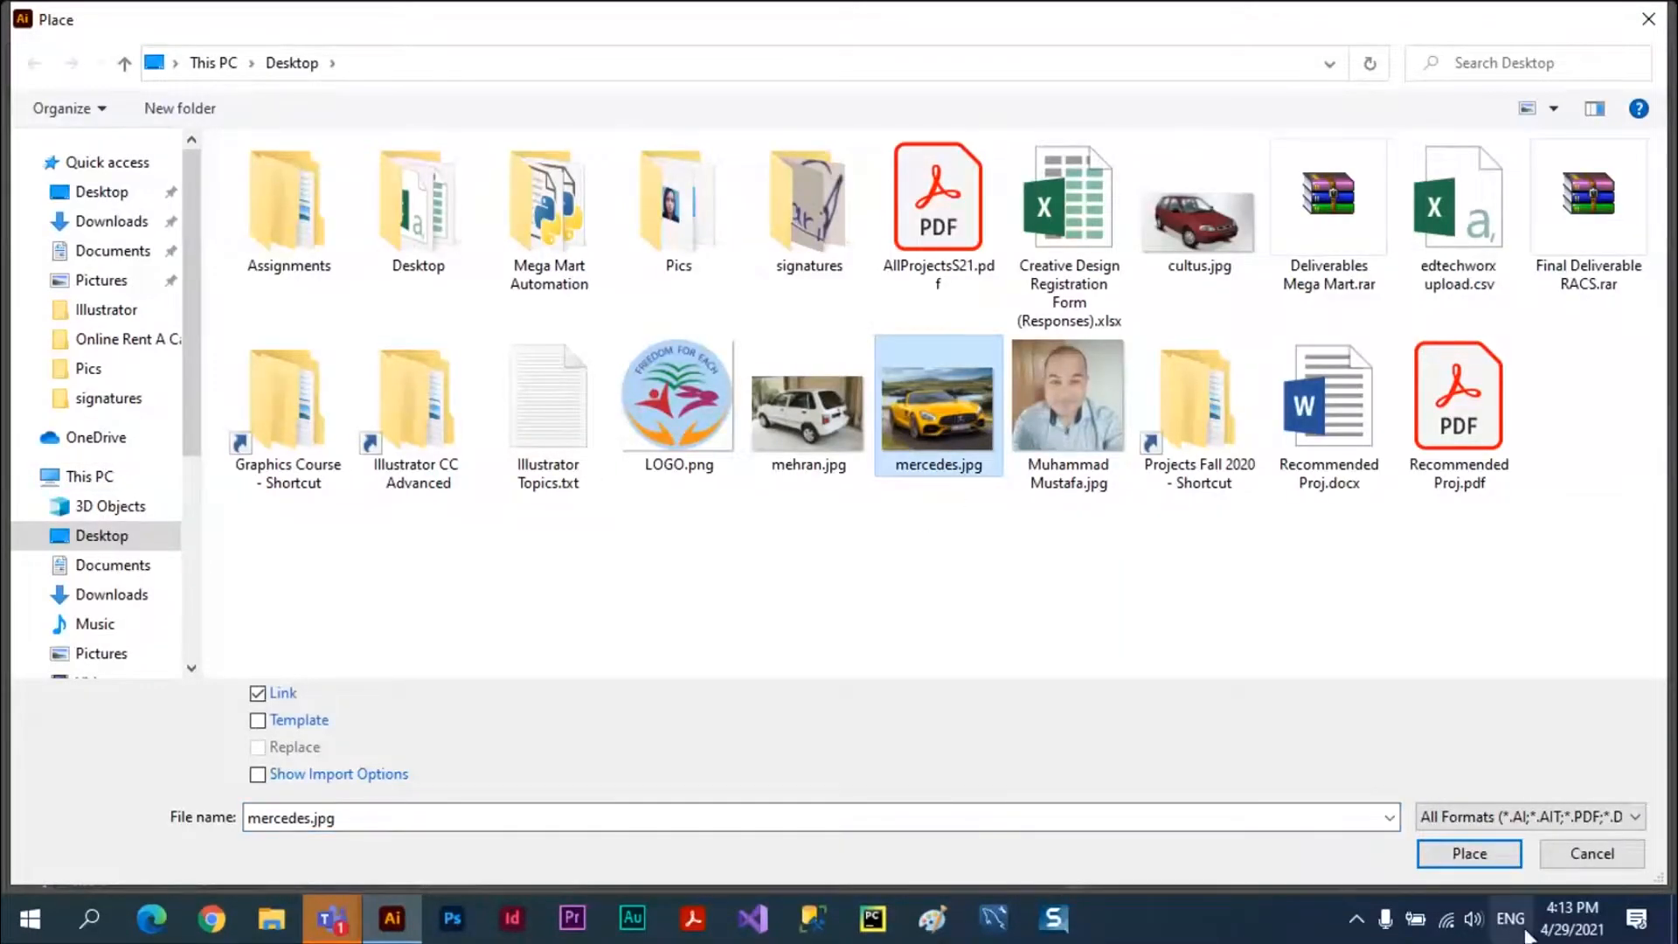
{"action": "left_click", "coordinate": [1467, 854]}
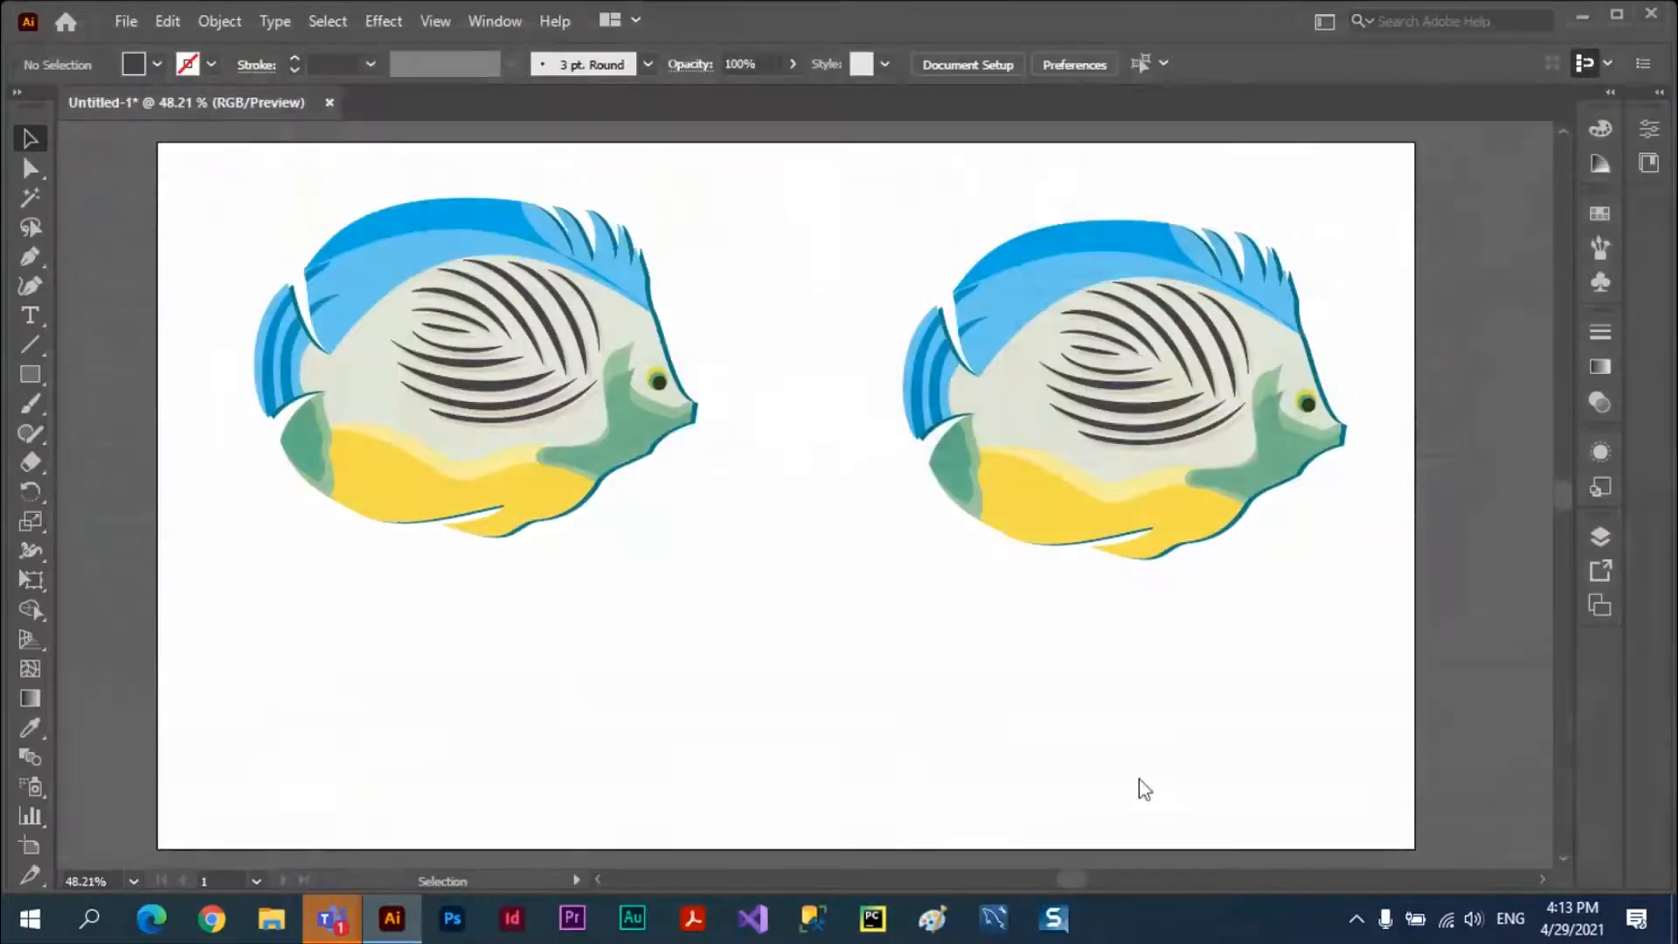
{"action": "left_click", "coordinate": [568, 559]}
{"action": "left_click_drag", "start_coordinate": [874, 700], "coordinate": [695, 712]}
{"action": "left_click", "coordinate": [938, 603]}
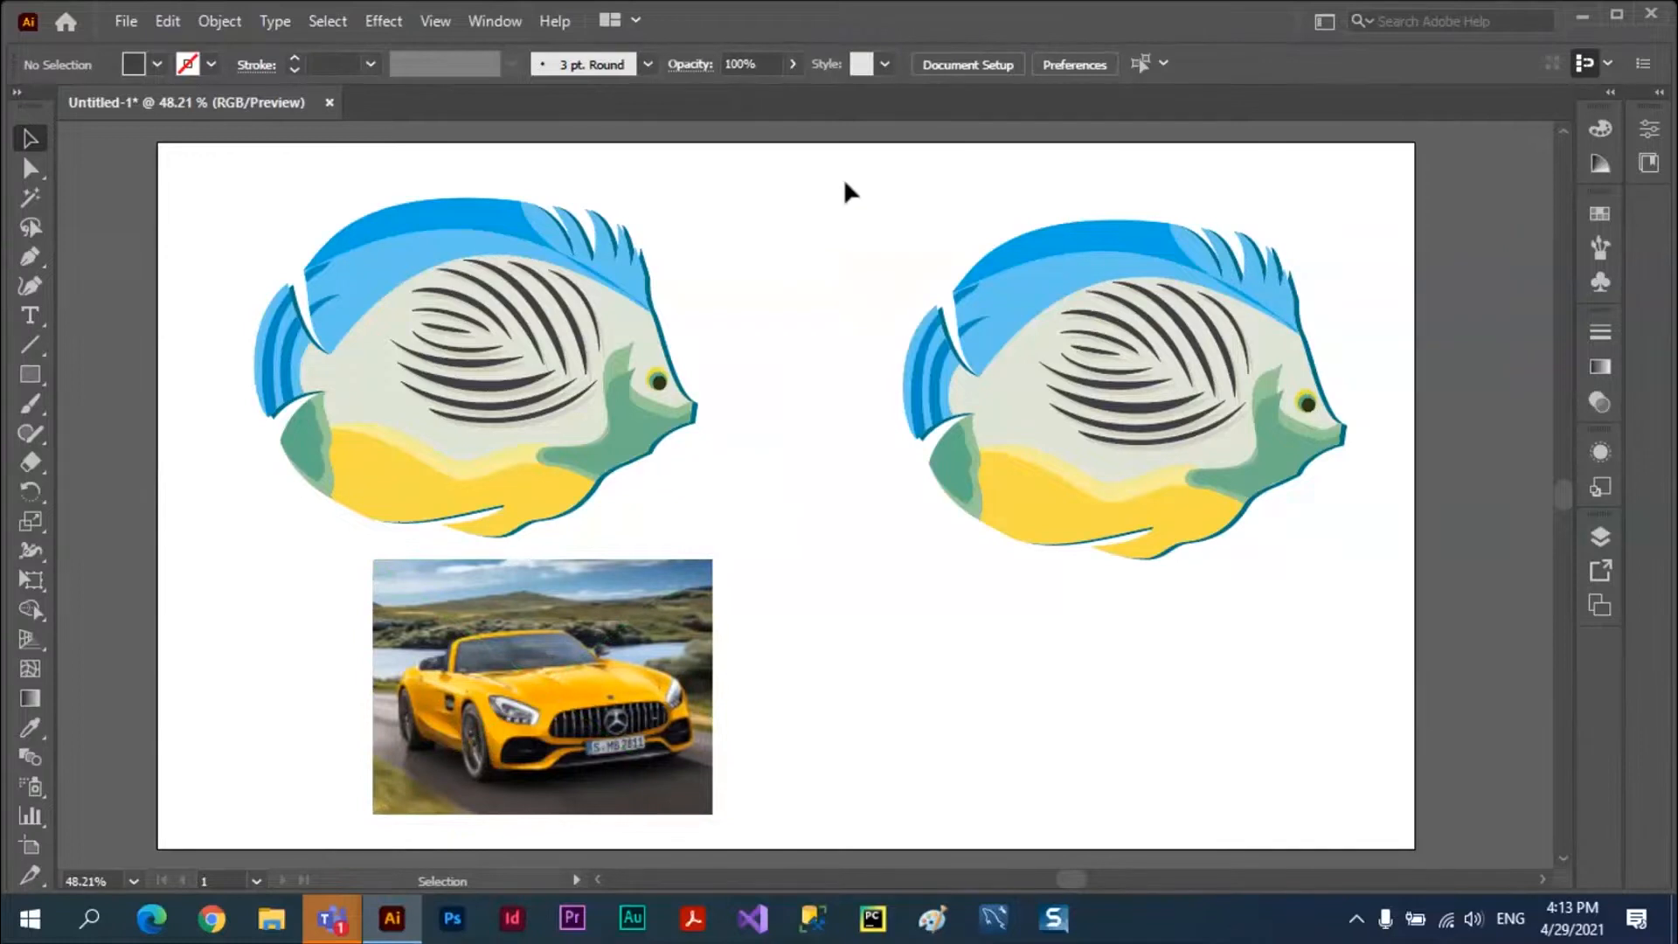
Recolor the duplicated fish with the Color Theme Picker, sampling the yellow car photo, and close the recolor settings with the fish deselected.
{"action": "left_click_drag", "start_coordinate": [858, 168], "coordinate": [1365, 625]}
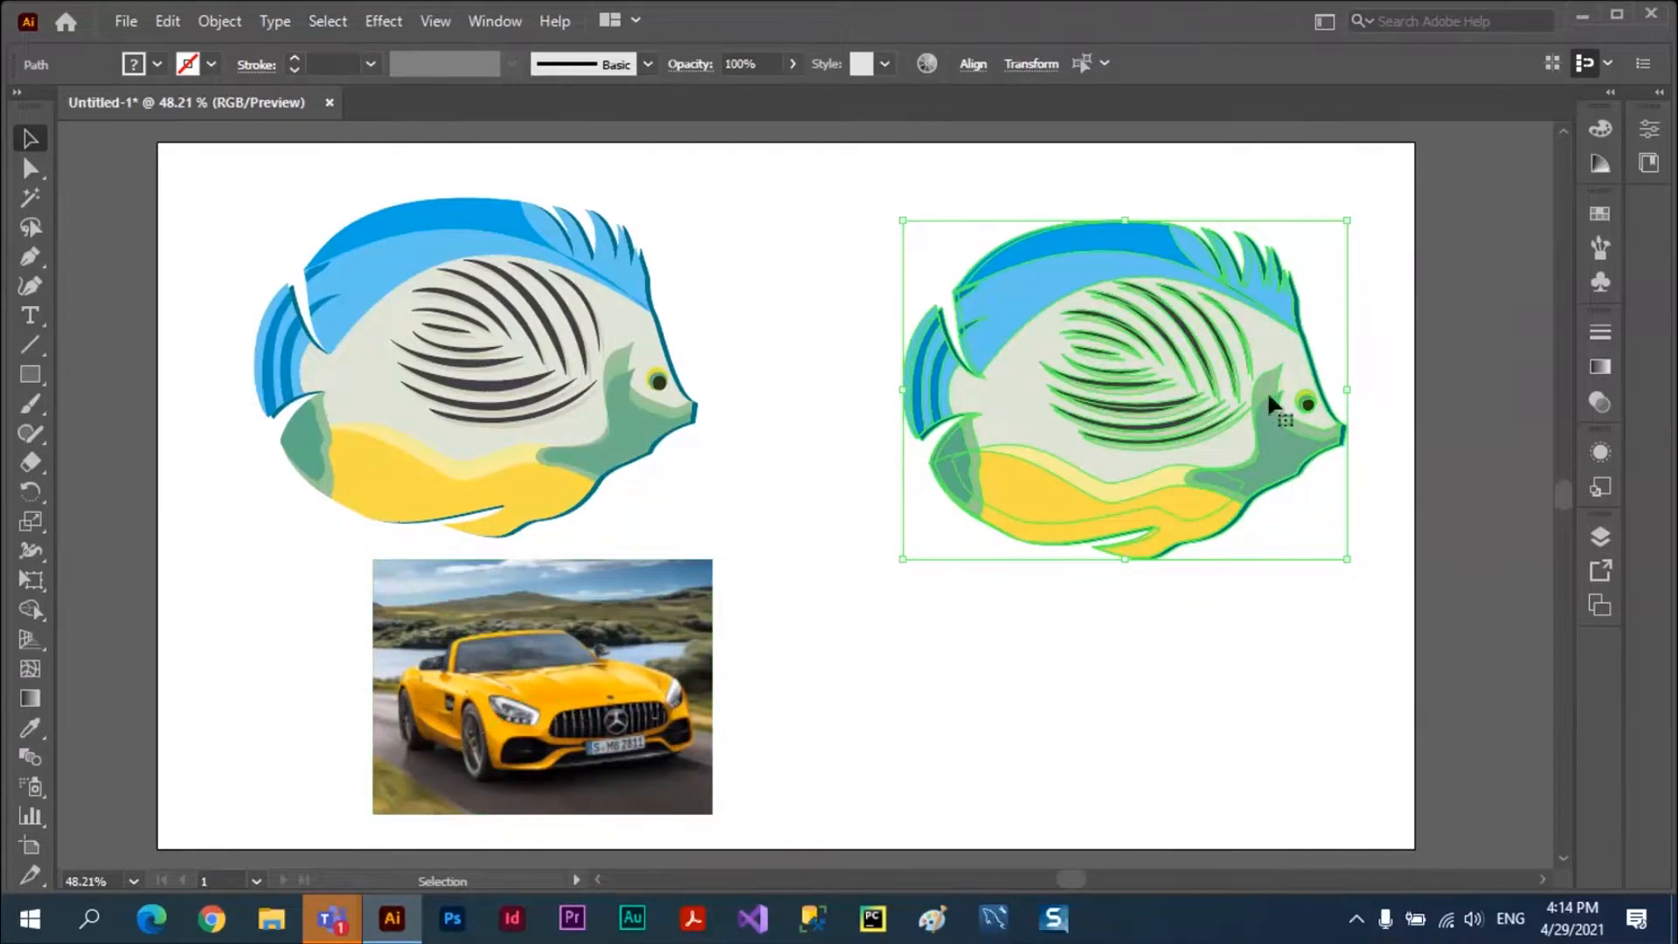
{"action": "left_click", "coordinate": [925, 61]}
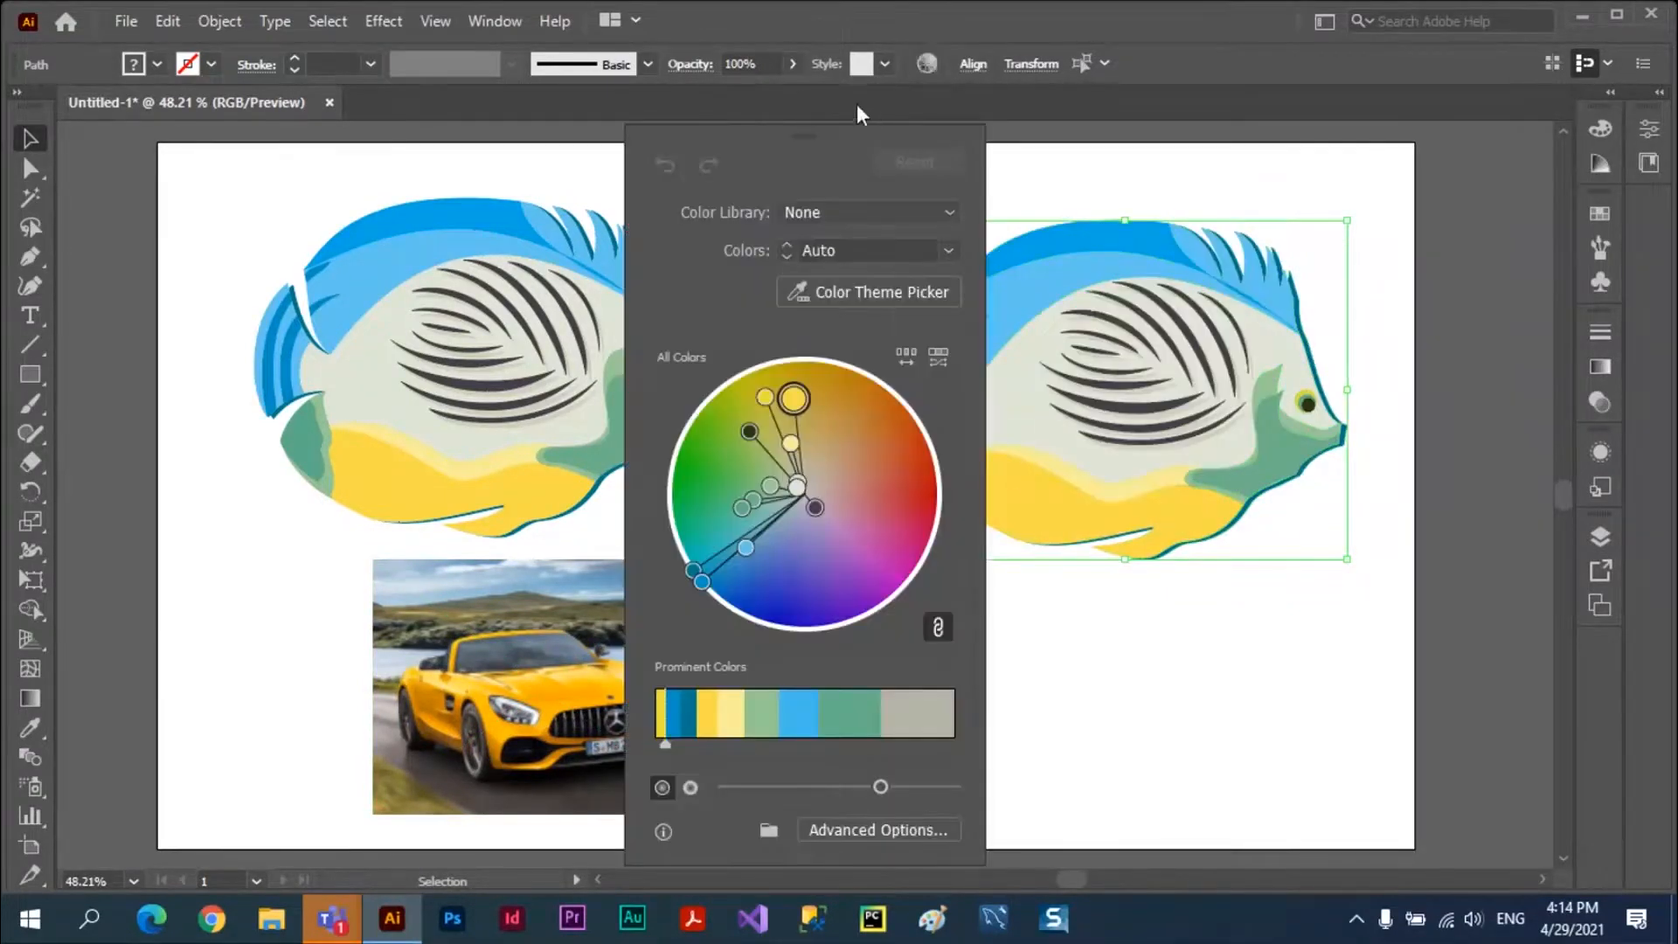
{"action": "left_click_drag", "start_coordinate": [857, 126], "coordinate": [1113, 153]}
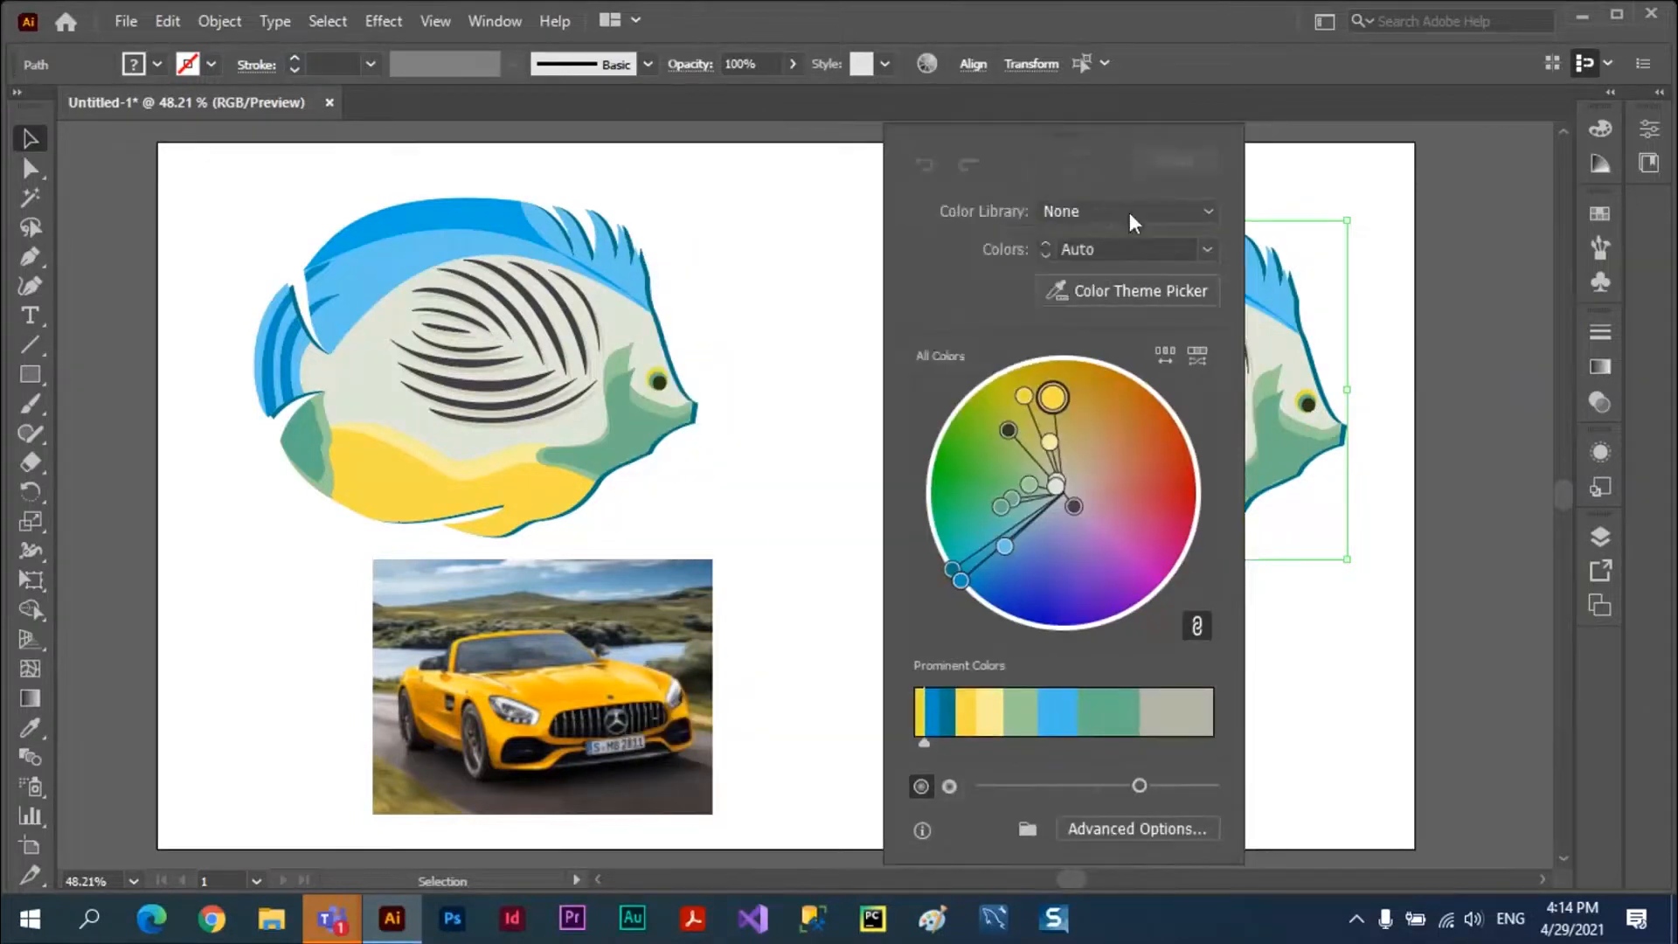
{"action": "left_click", "coordinate": [1116, 294]}
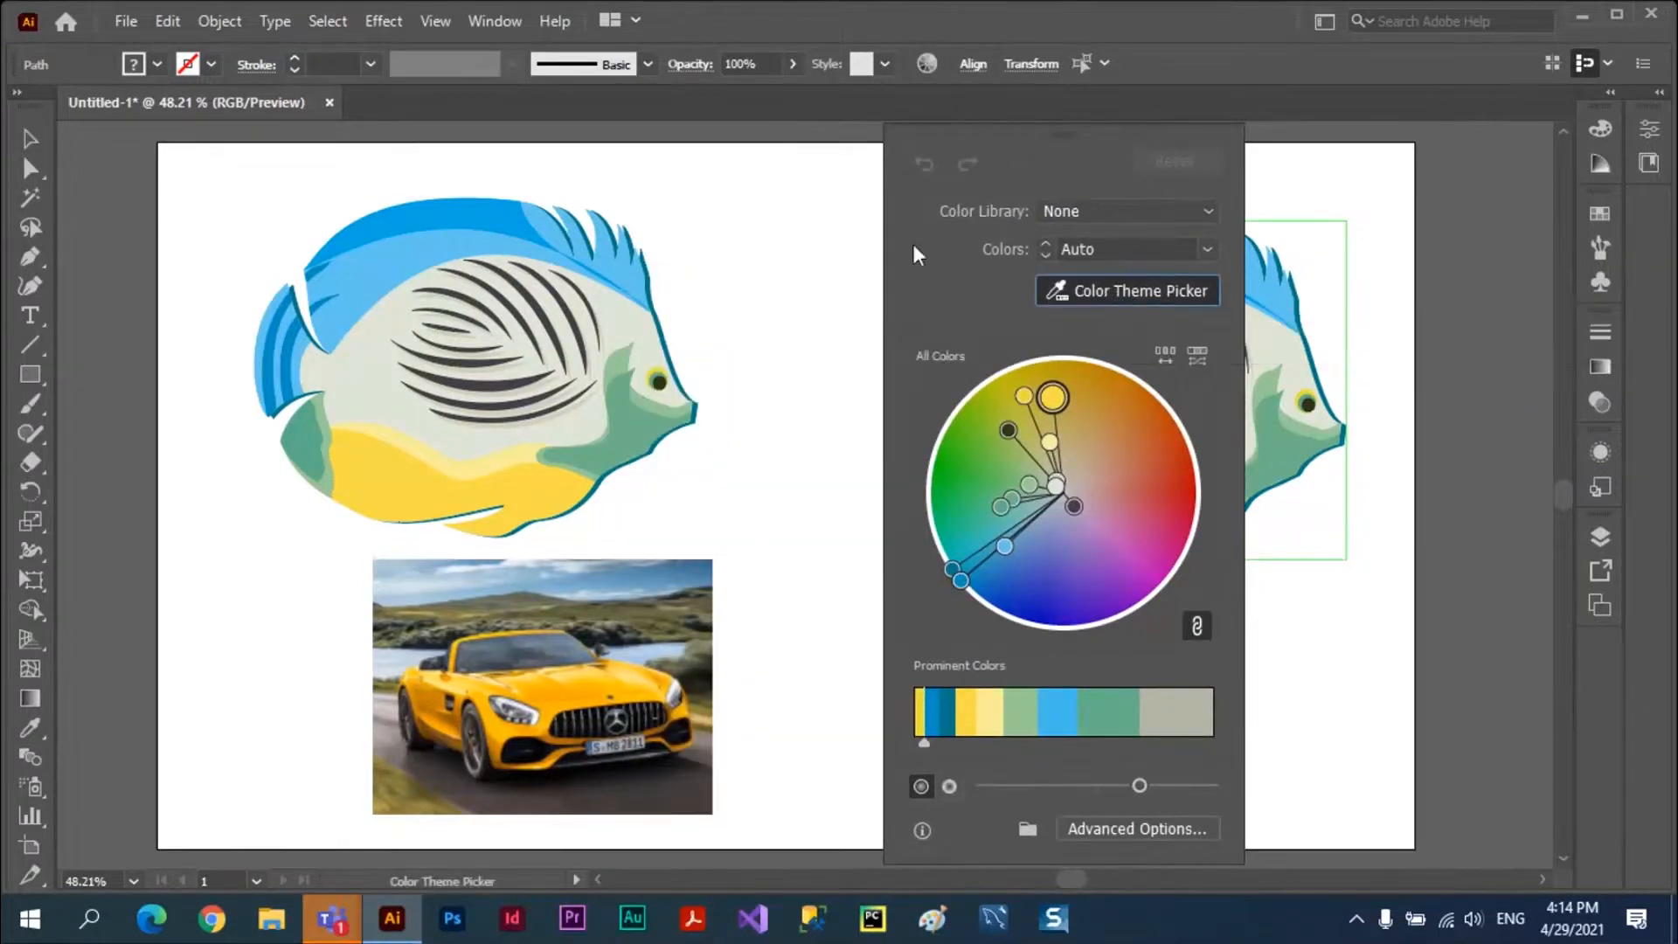
{"action": "left_click", "coordinate": [624, 629]}
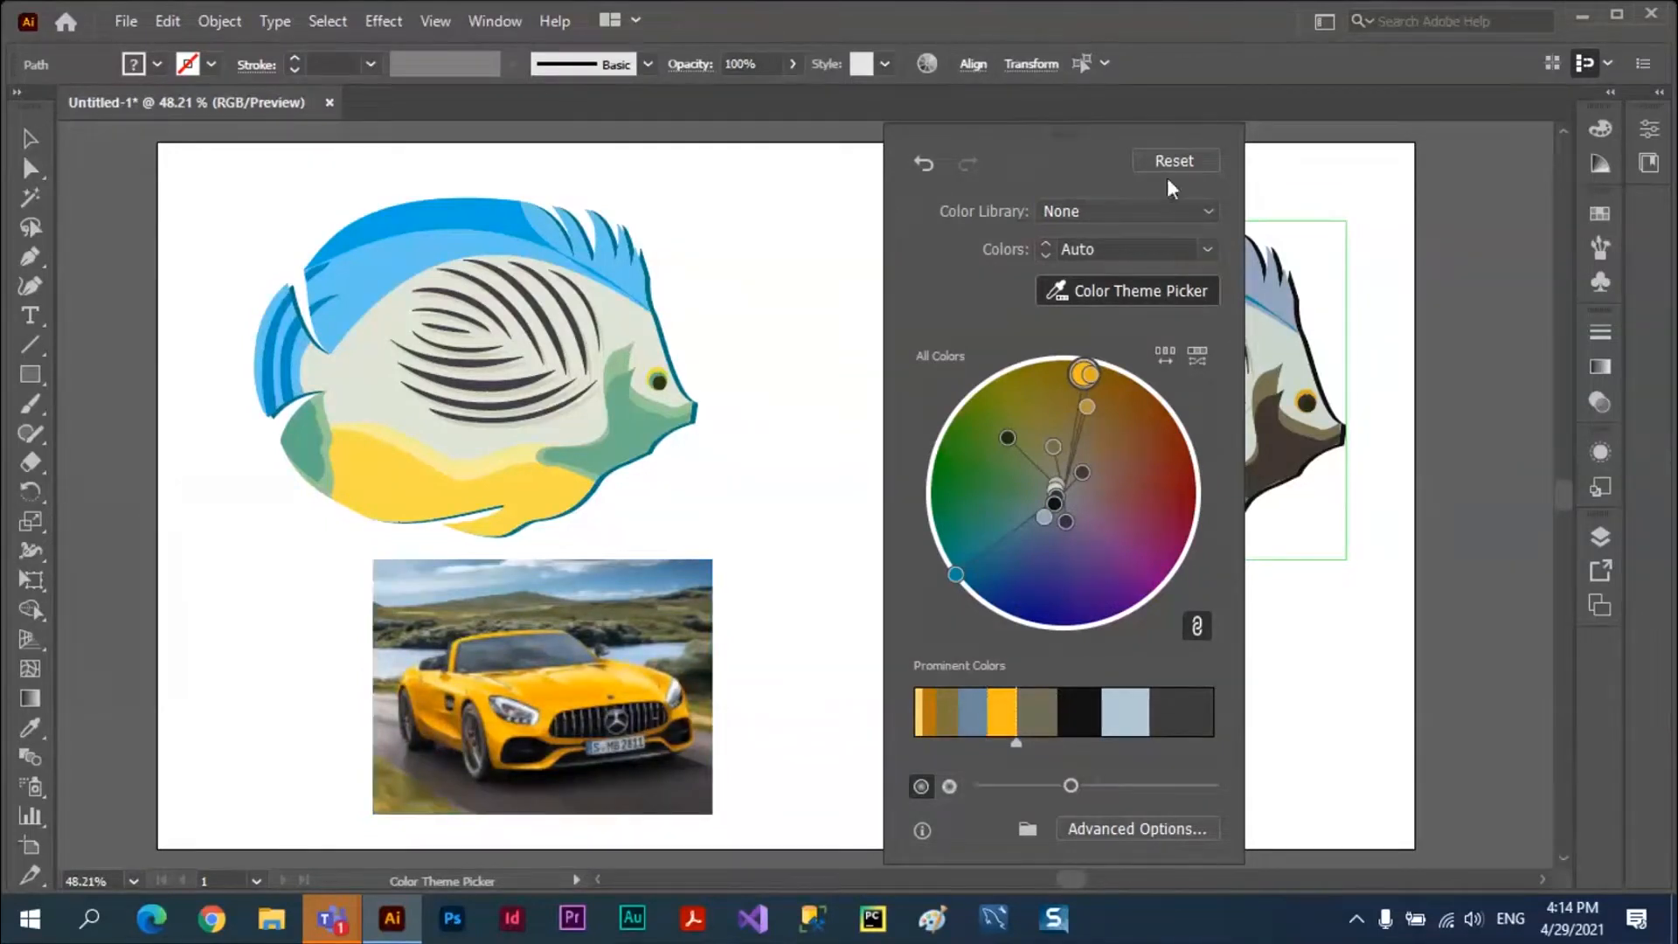
{"action": "left_click", "coordinate": [1169, 293]}
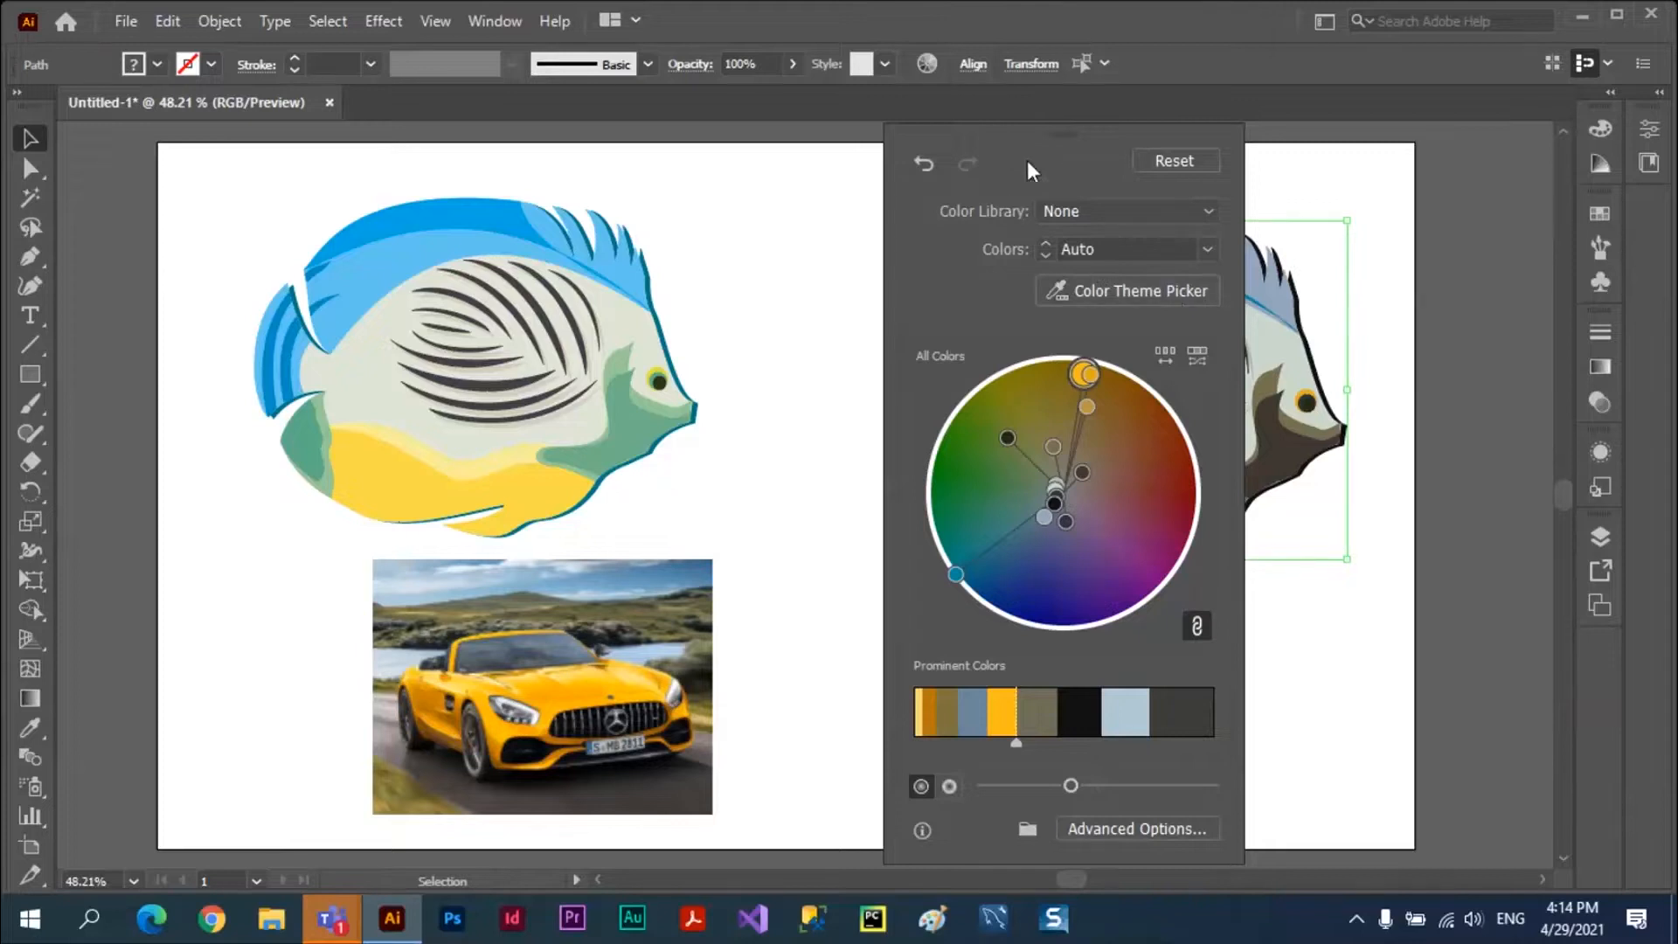
{"action": "key", "text": "Escape"}
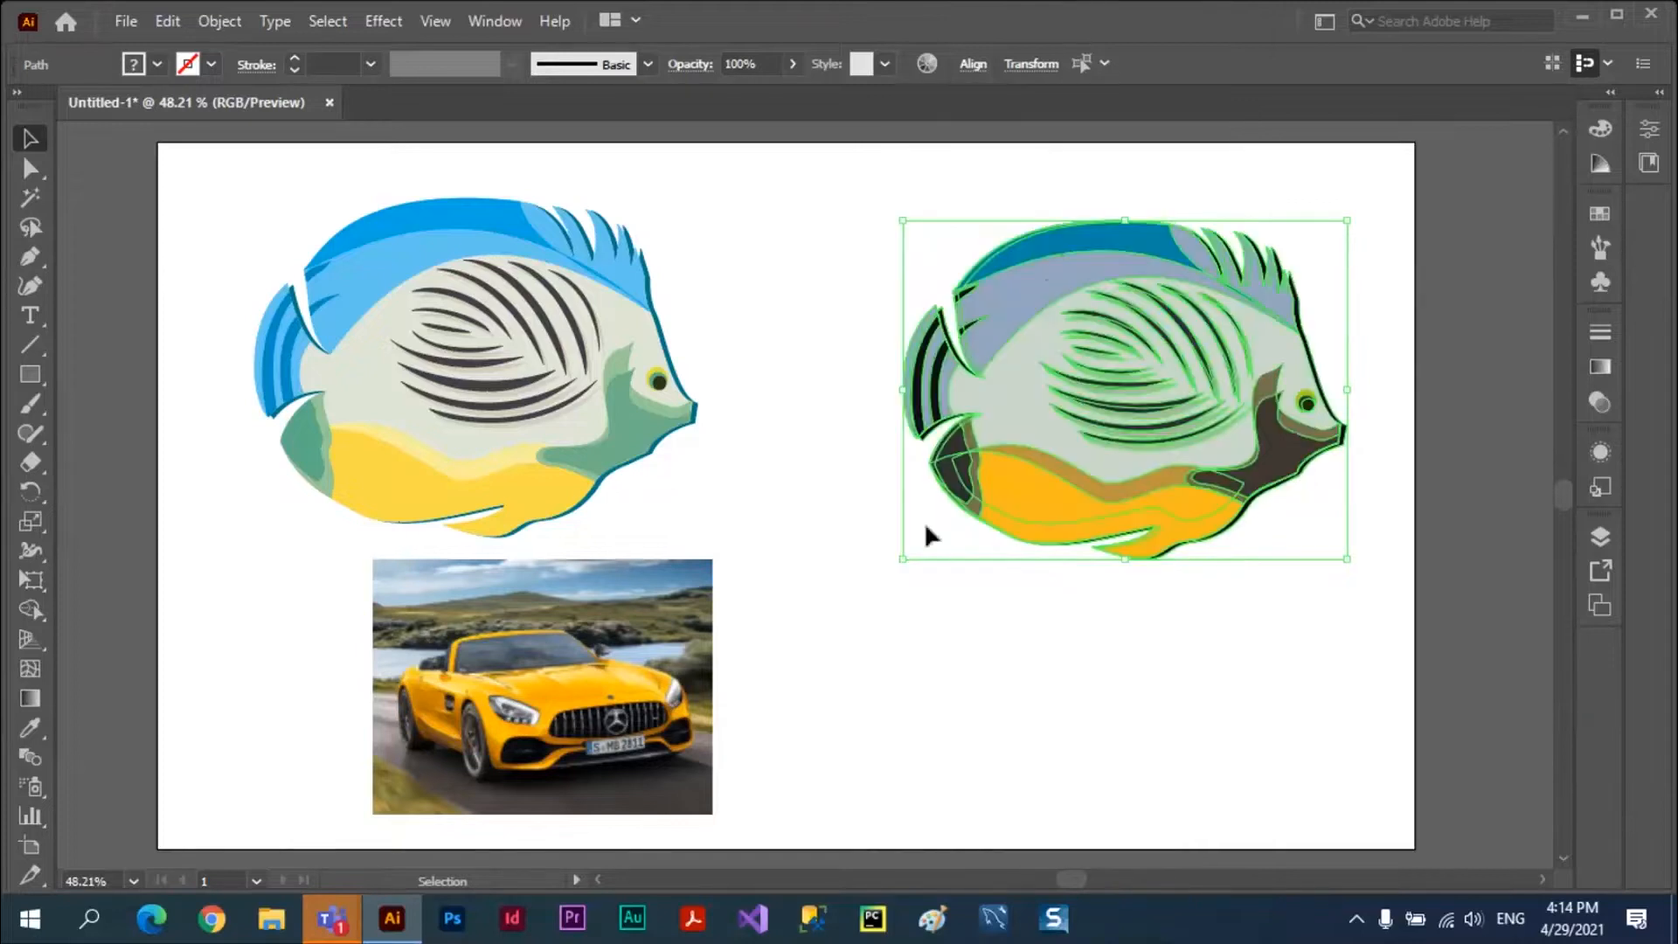
{"action": "left_click", "coordinate": [774, 225]}
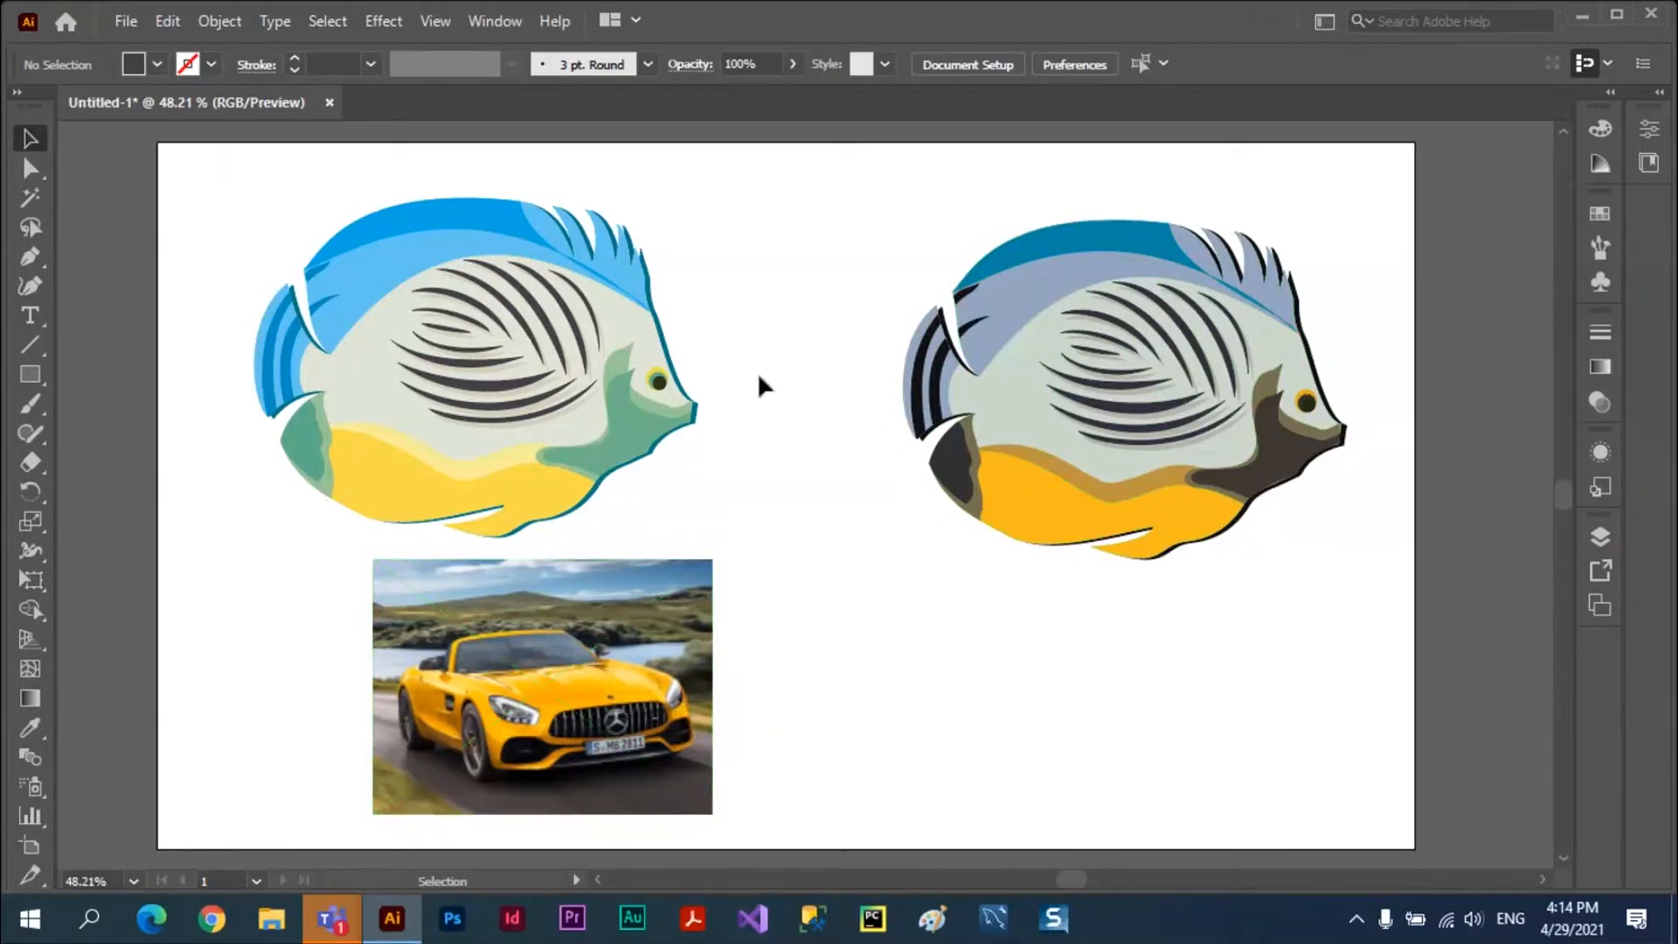
Delete the yellow car photo, and undo both the deletion and the duplicated fish's recoloring.
{"action": "left_click", "coordinate": [645, 601]}
{"action": "key", "text": "Delete"}
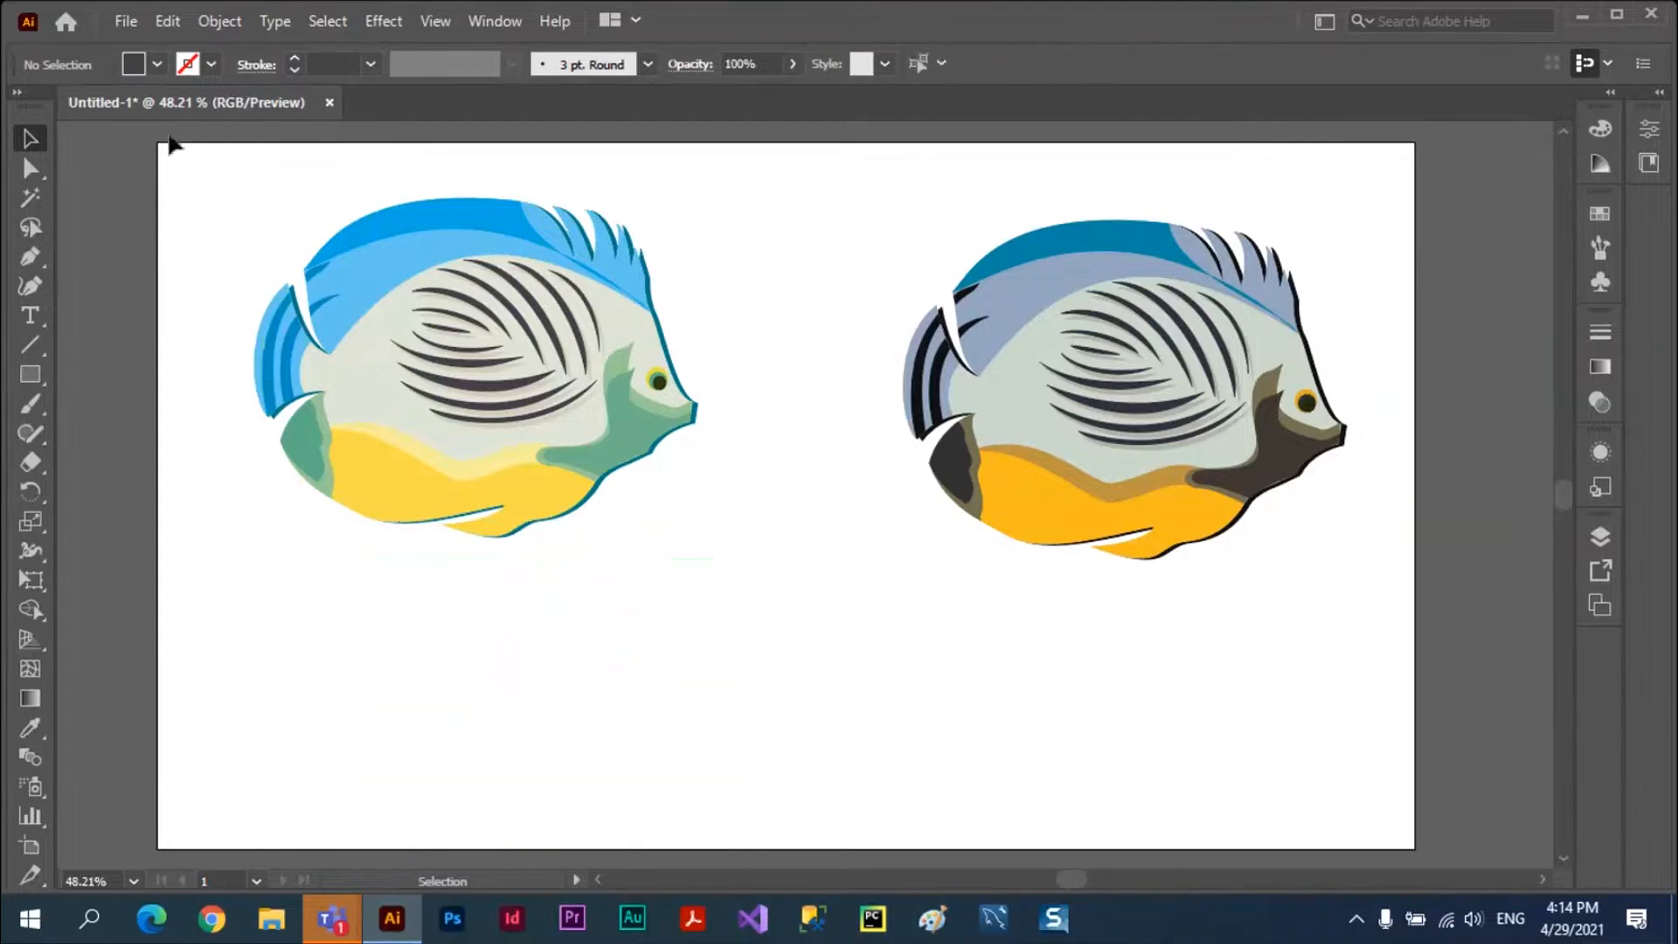
{"action": "left_click", "coordinate": [124, 17]}
{"action": "left_click", "coordinate": [686, 637]}
{"action": "key", "text": "ctrl+z"}
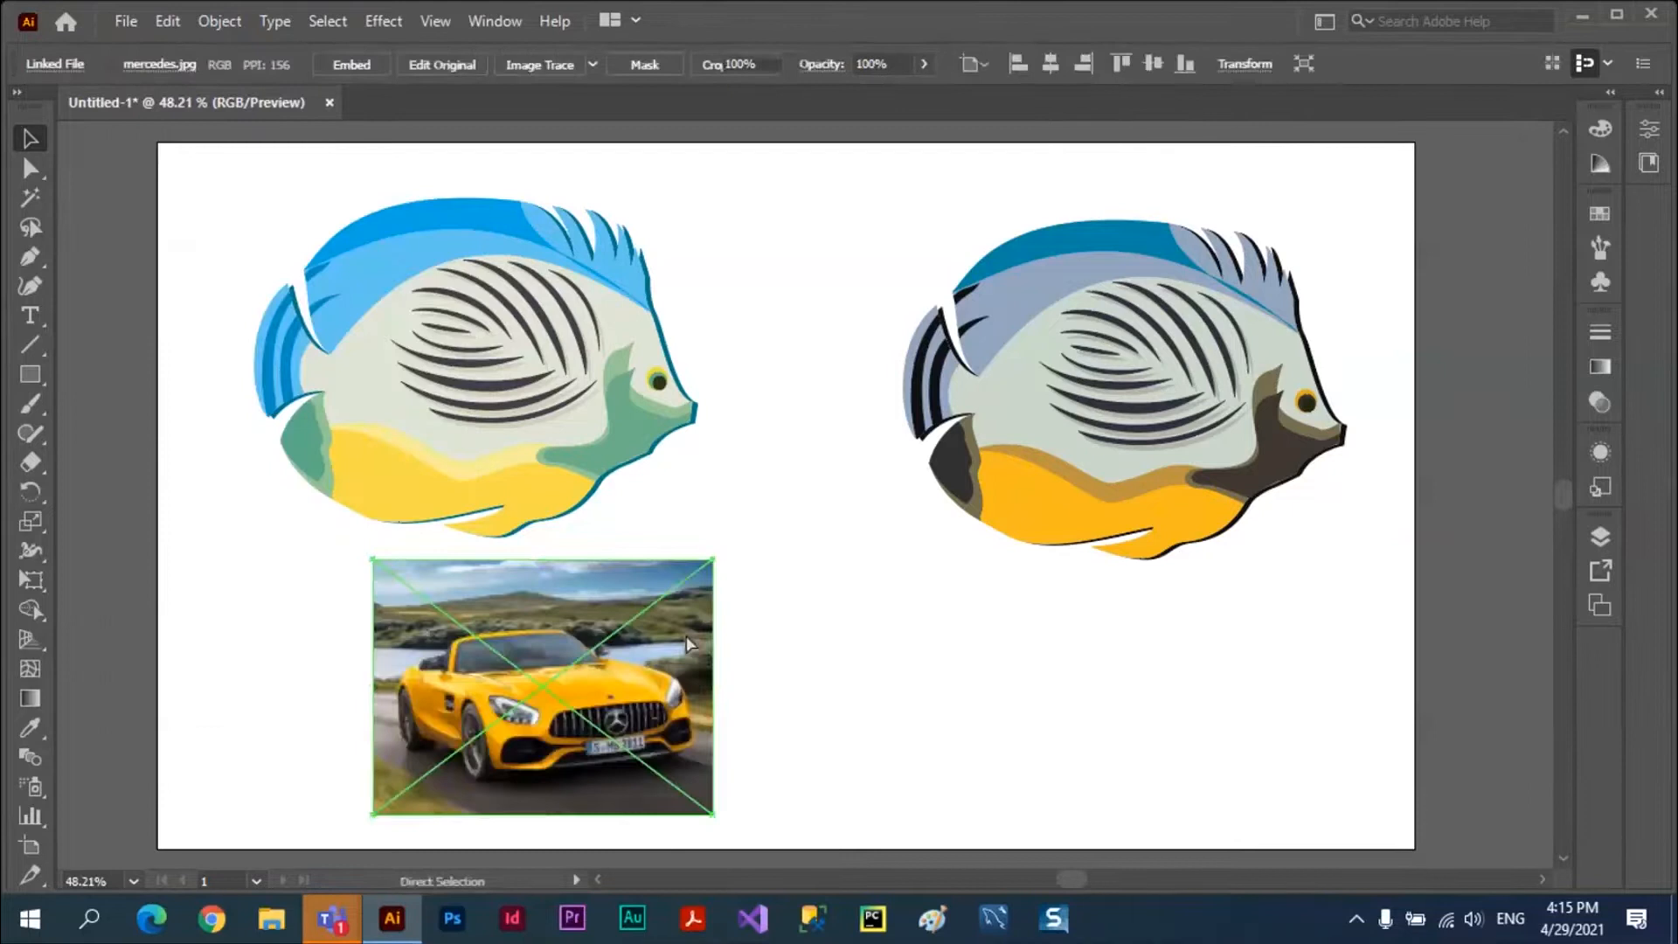
{"action": "key", "text": "ctrl+z"}
{"action": "left_click", "coordinate": [748, 671]}
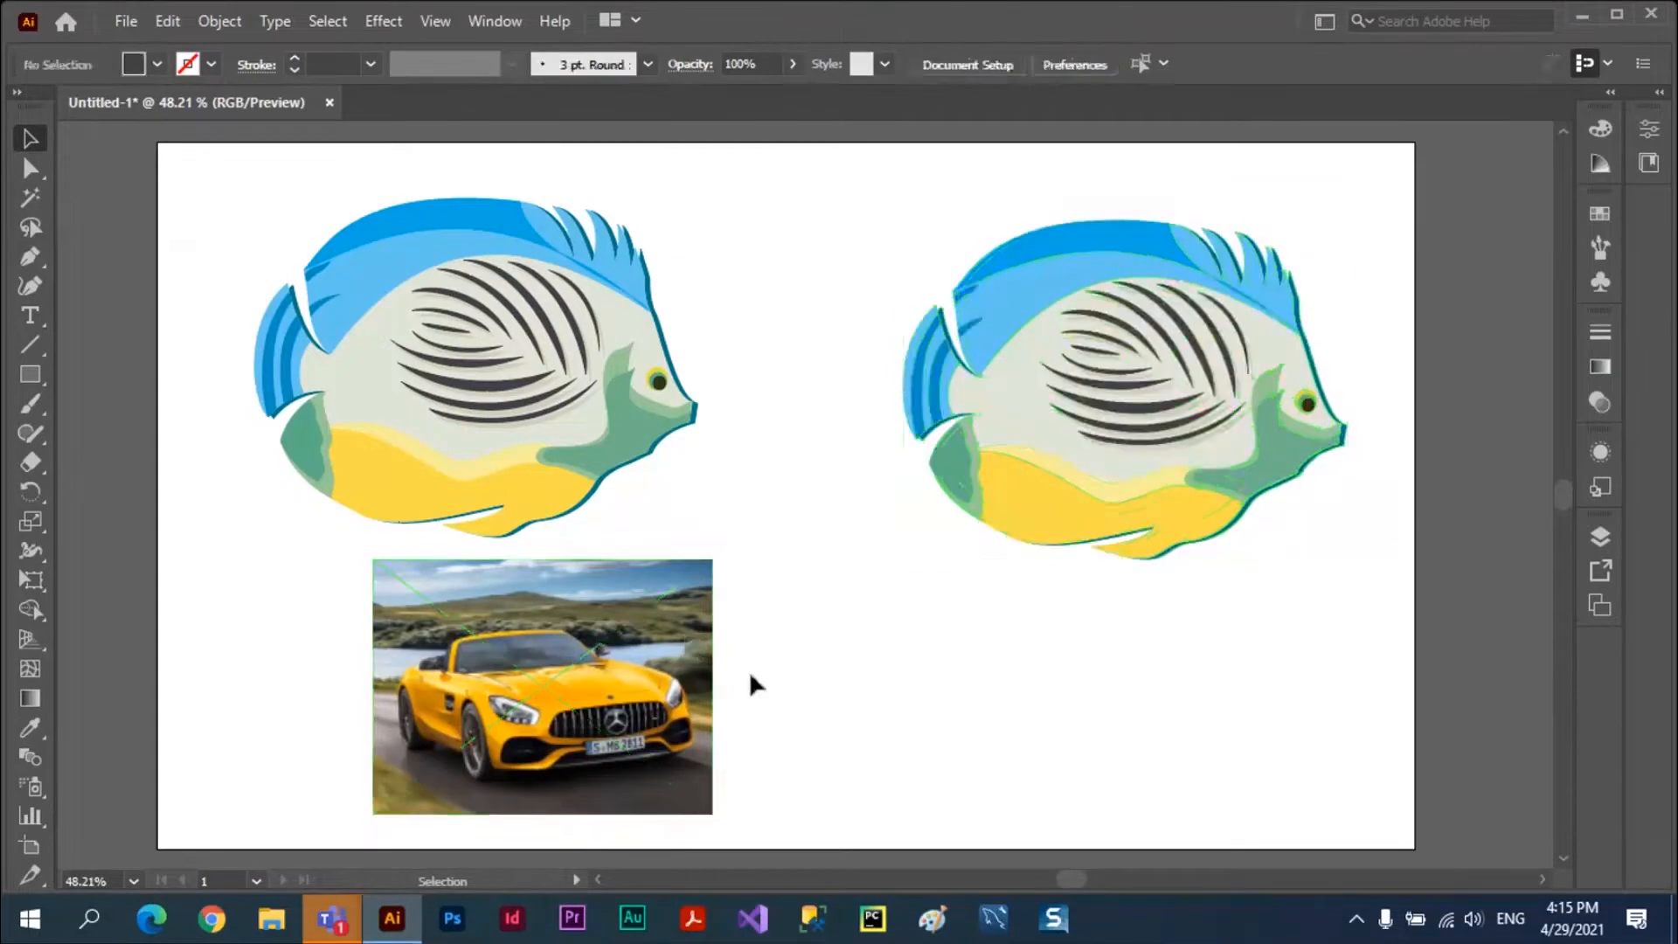
Replace the yellow car photo with LOGO.png from the Desktop, placed below the original fish.
{"action": "left_click", "coordinate": [614, 704]}
{"action": "key", "text": "Delete"}
{"action": "left_click", "coordinate": [126, 21]}
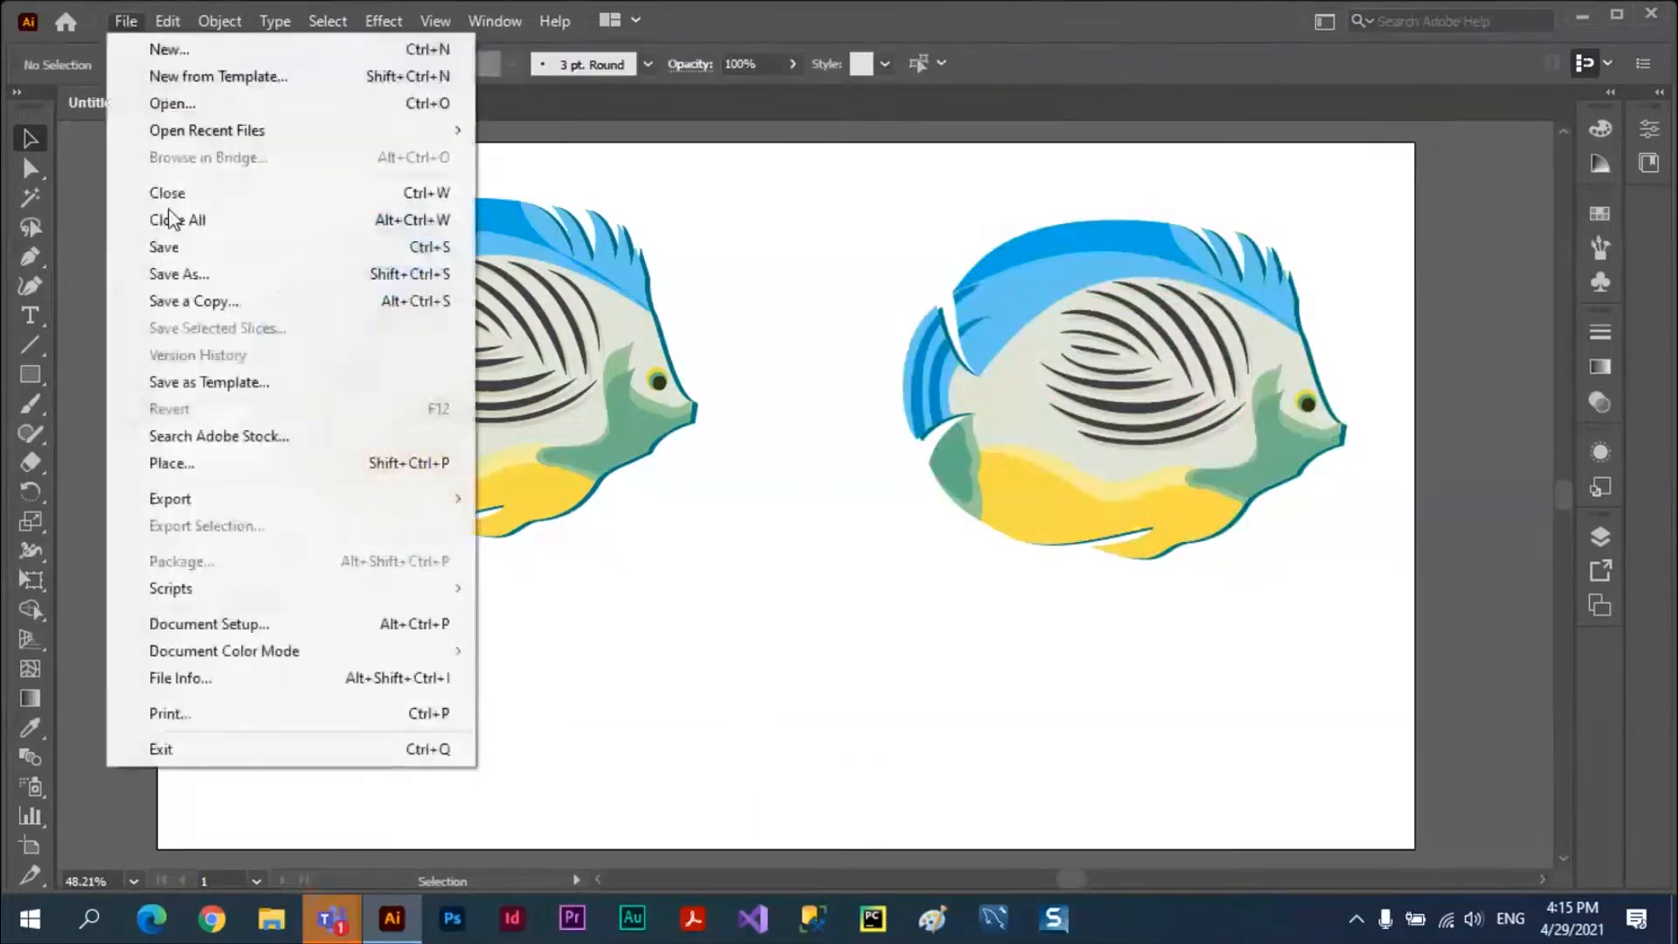
{"action": "left_click", "coordinate": [183, 465]}
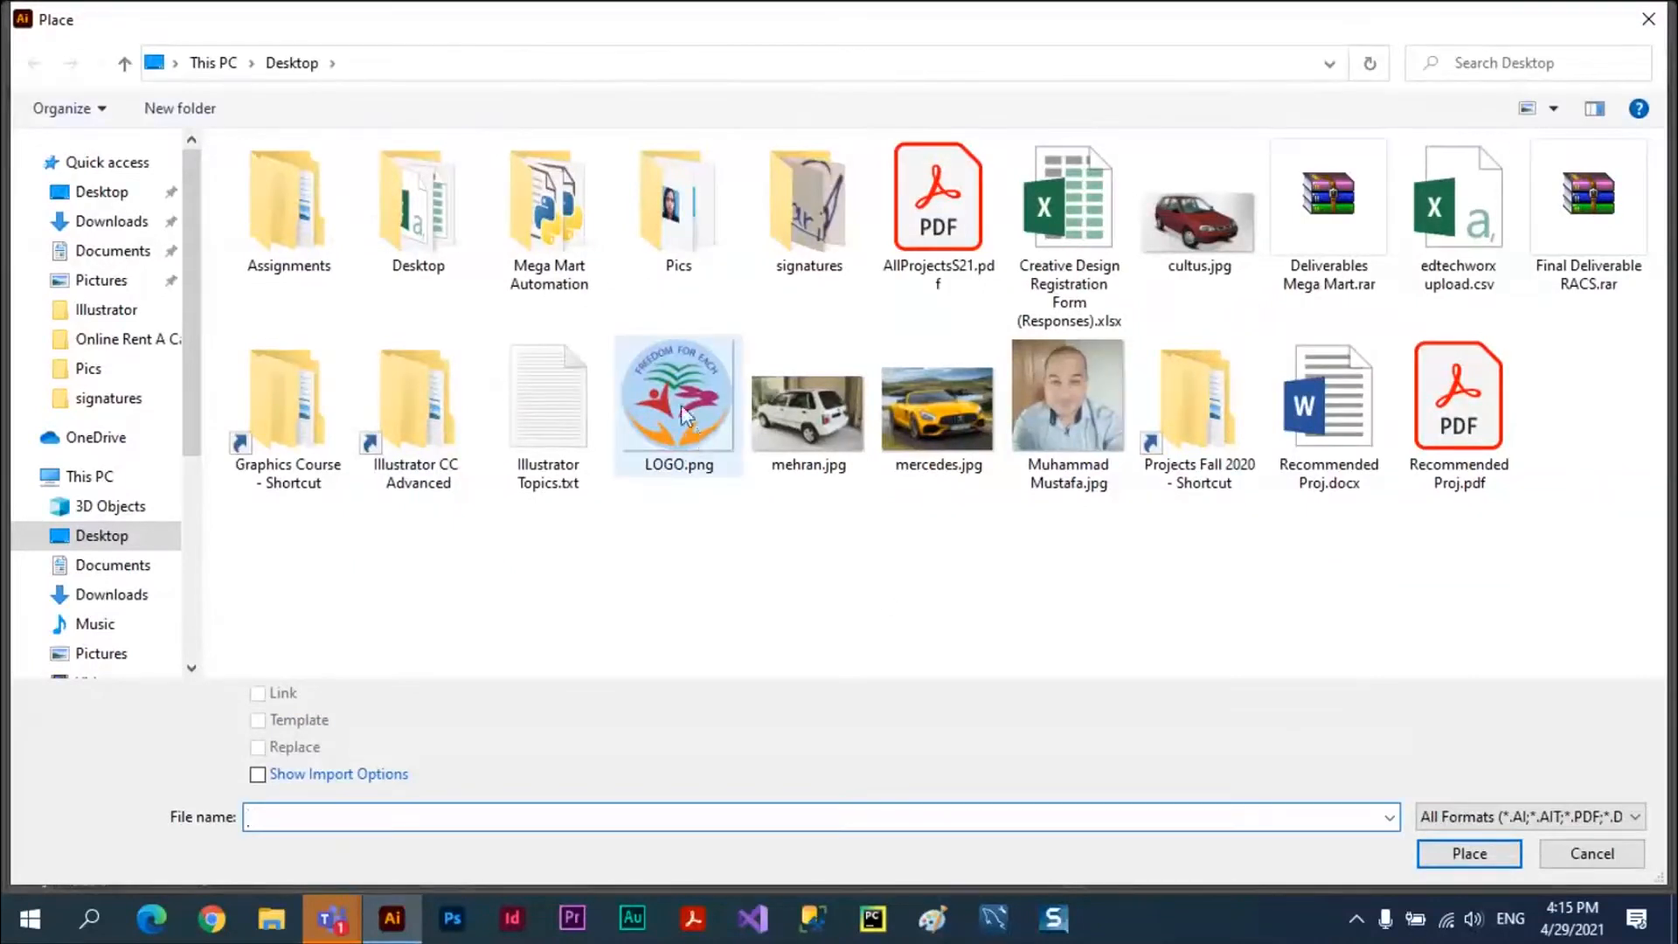
{"action": "left_click", "coordinate": [680, 409]}
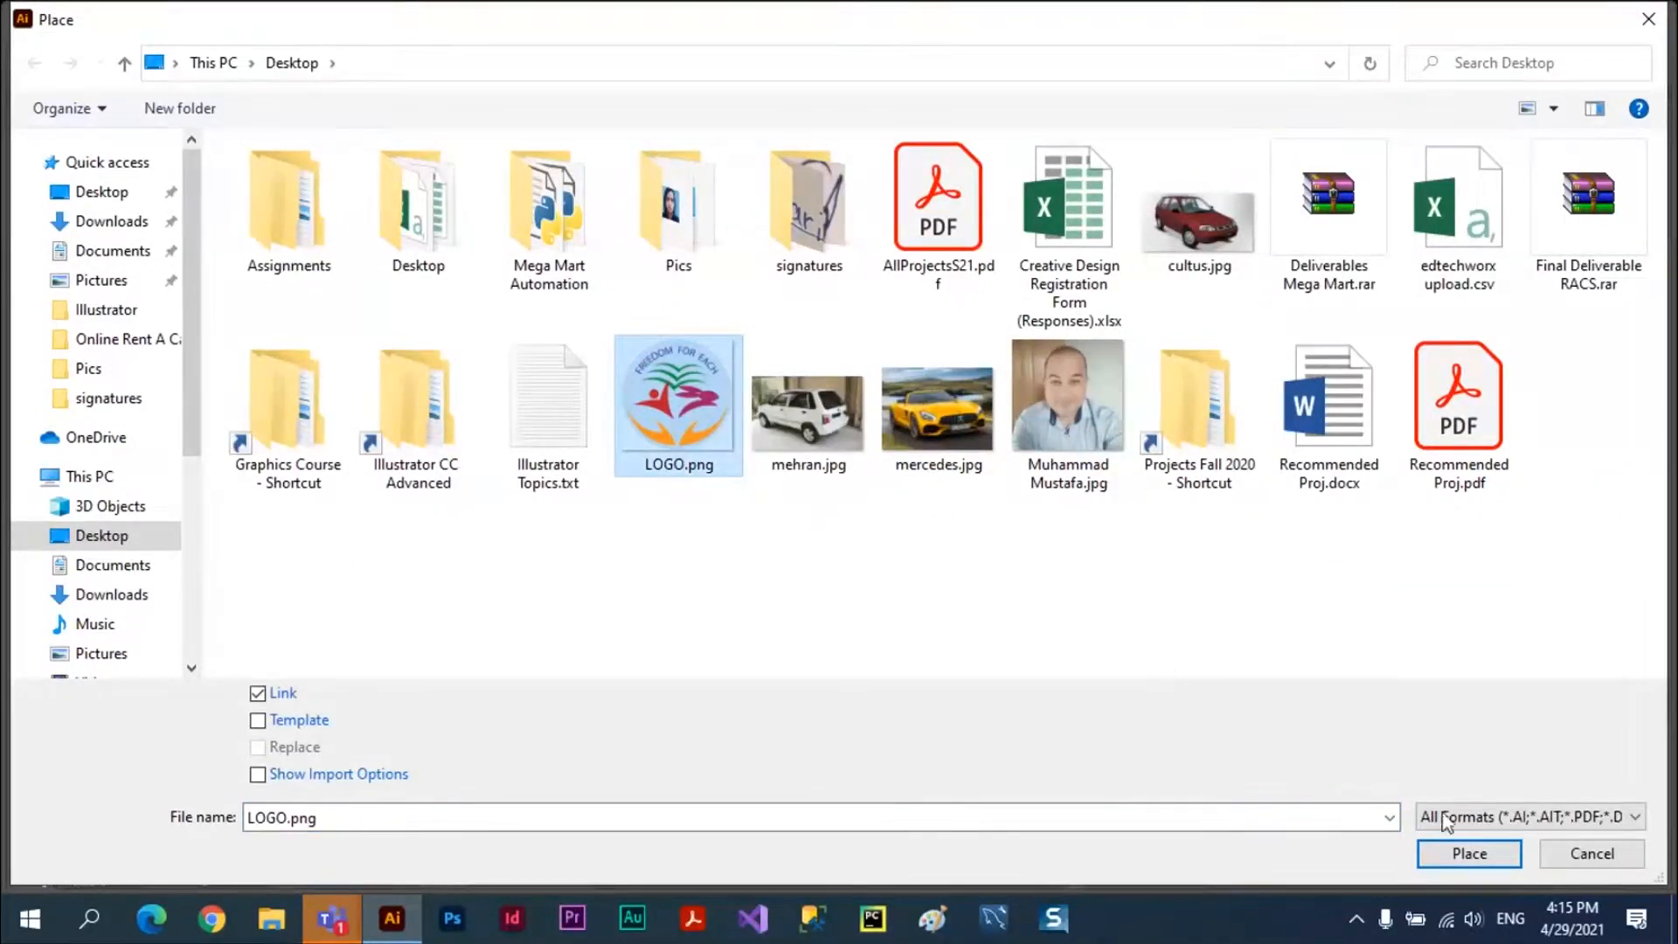
{"action": "left_click", "coordinate": [1469, 853]}
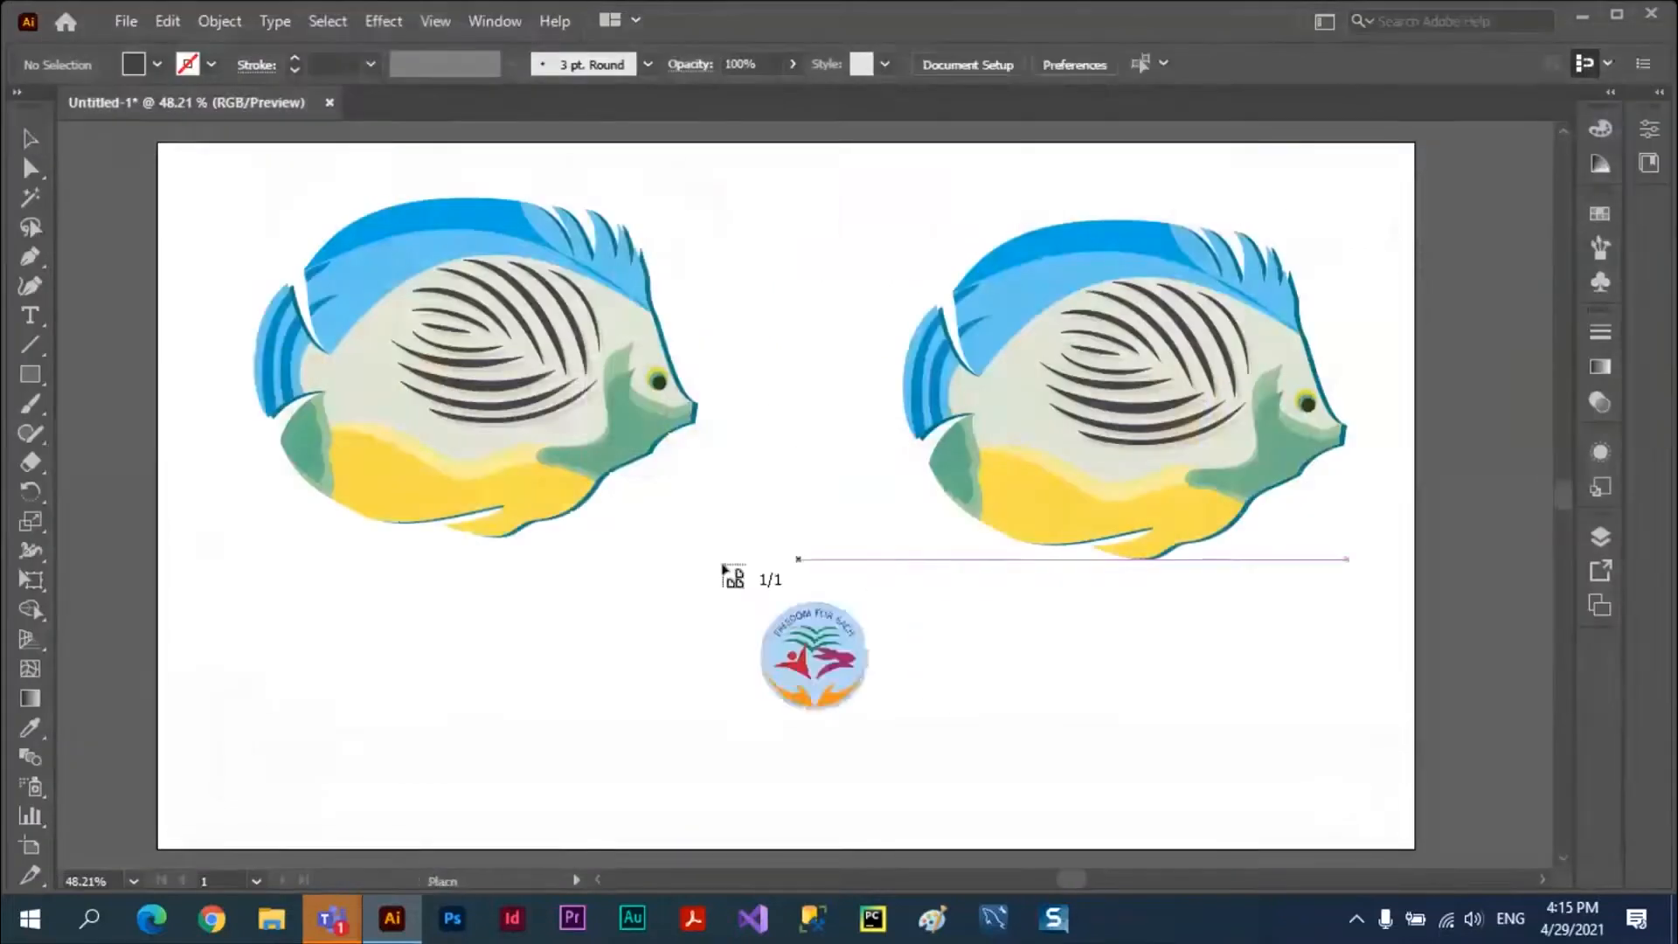
{"action": "left_click_drag", "start_coordinate": [368, 572], "coordinate": [612, 750]}
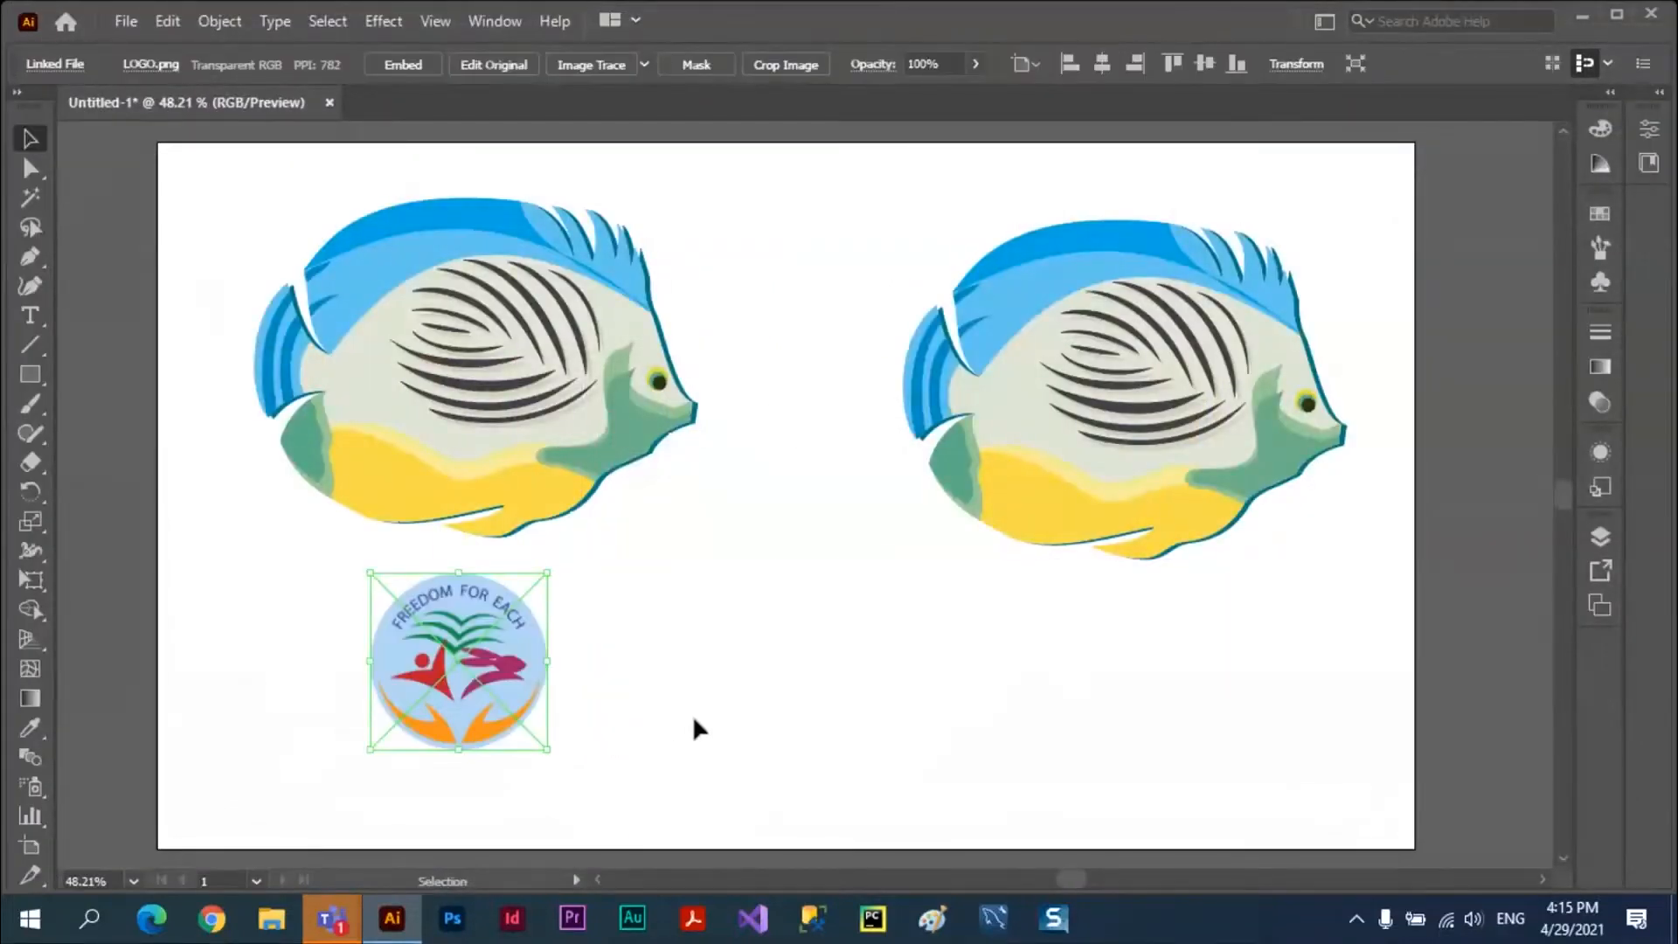
Replace the logo with cultus.jpg from the Desktop, placed larger below the original fish, and deselect it.
{"action": "key", "text": "Delete"}
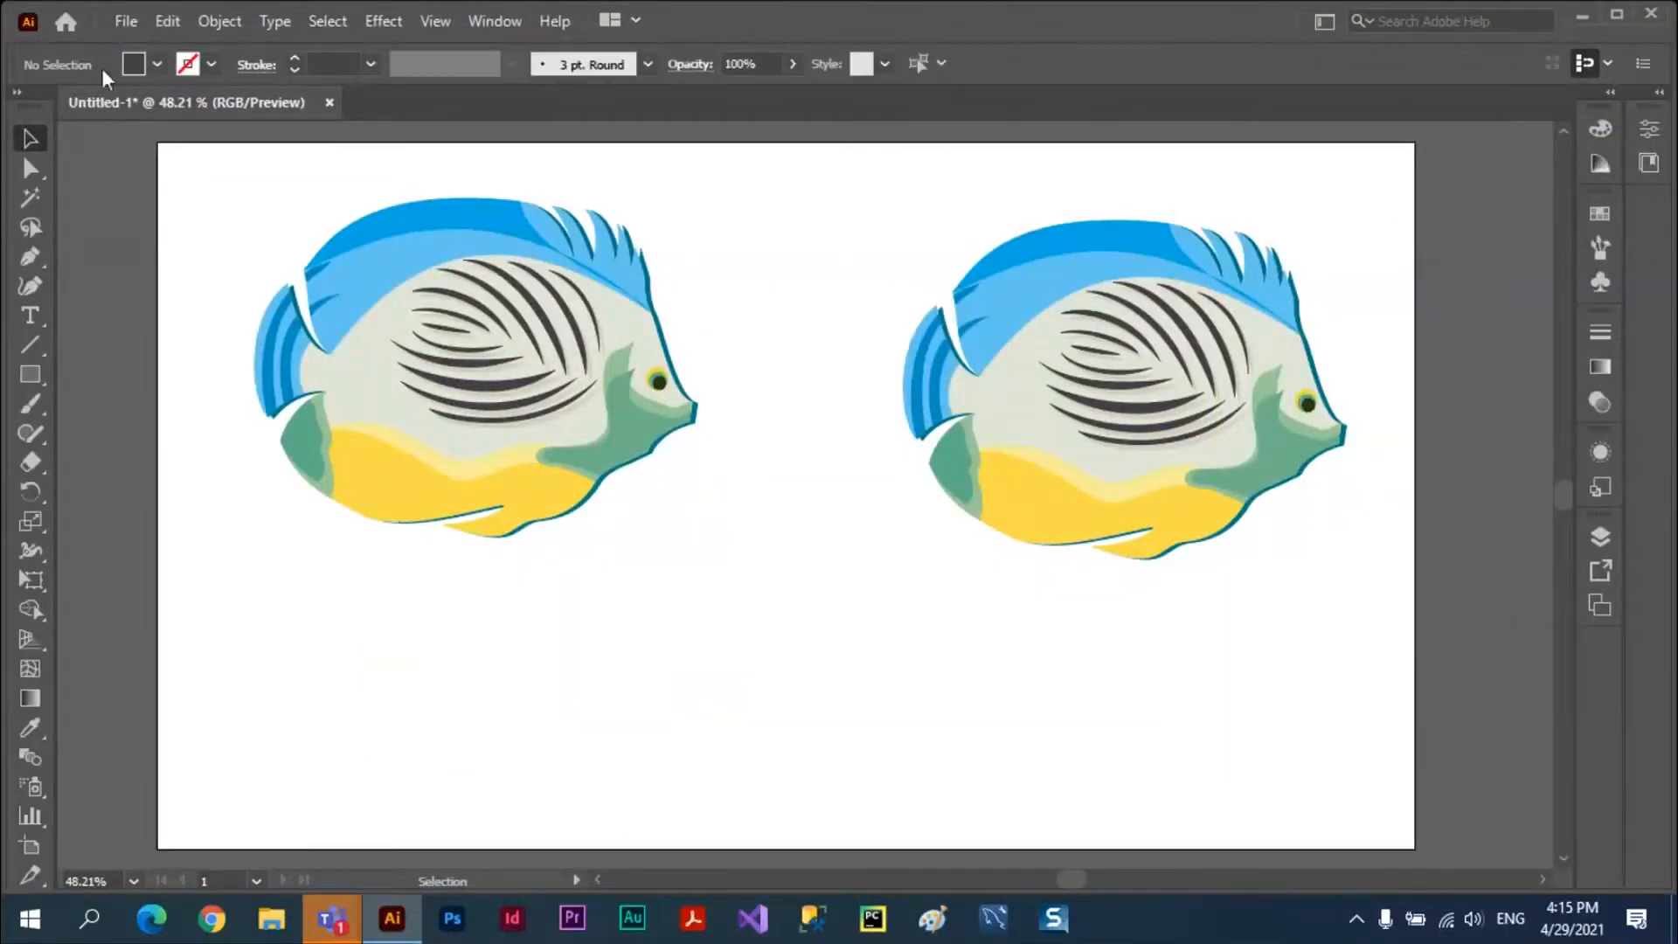
{"action": "left_click", "coordinate": [123, 25]}
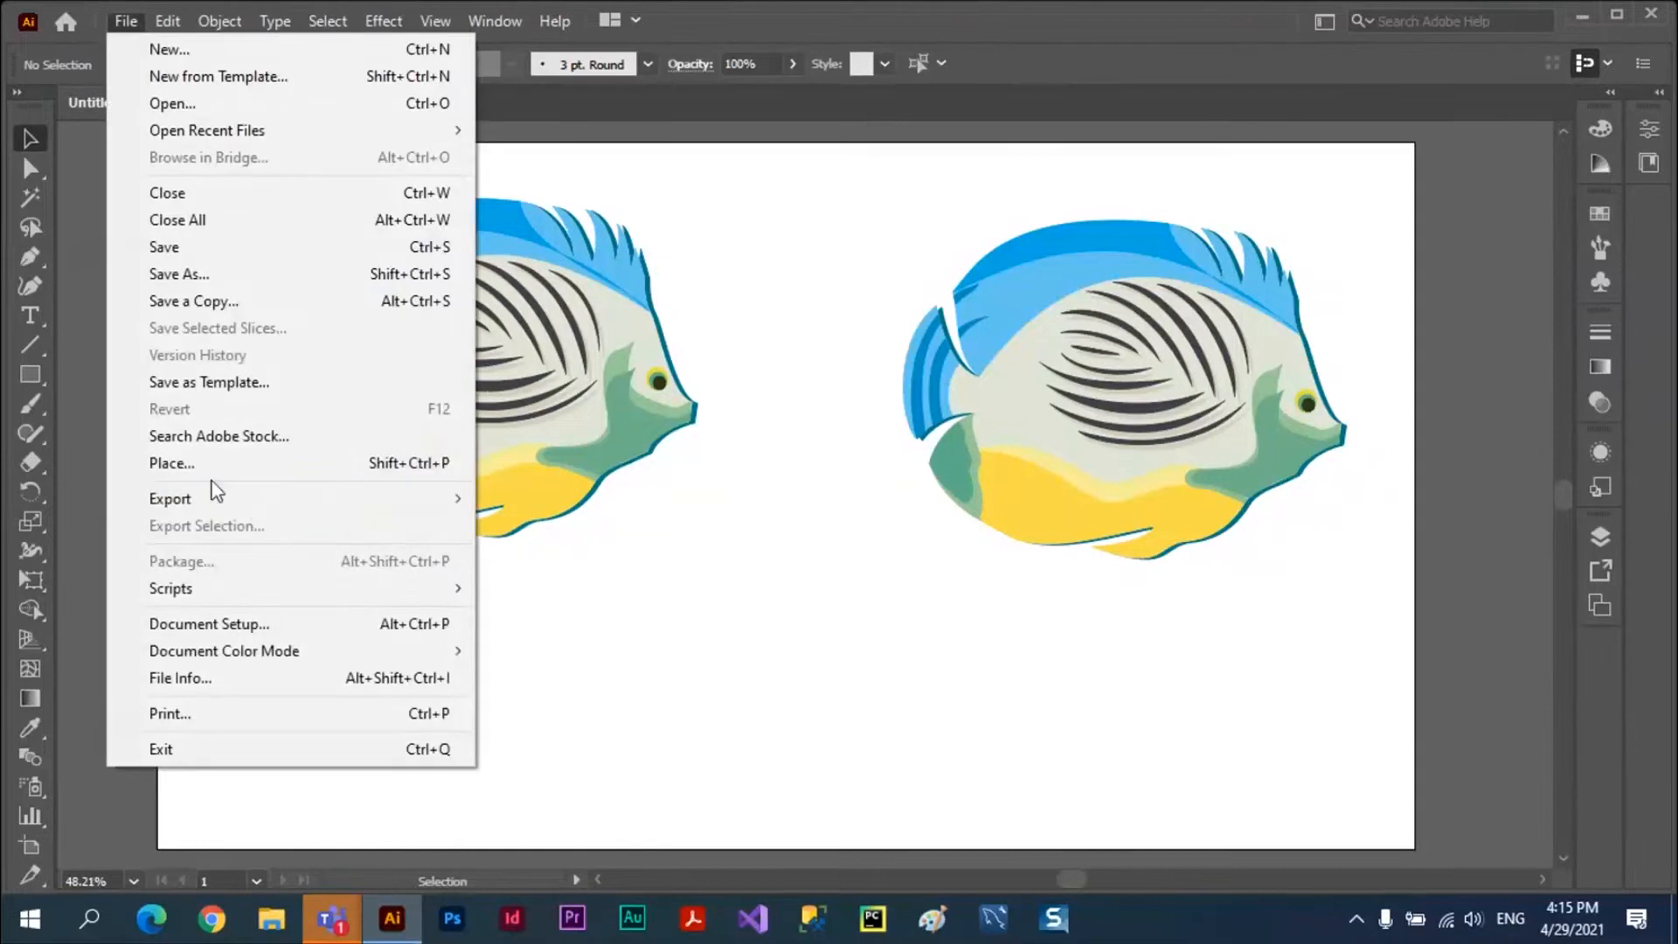
{"action": "left_click", "coordinate": [343, 471]}
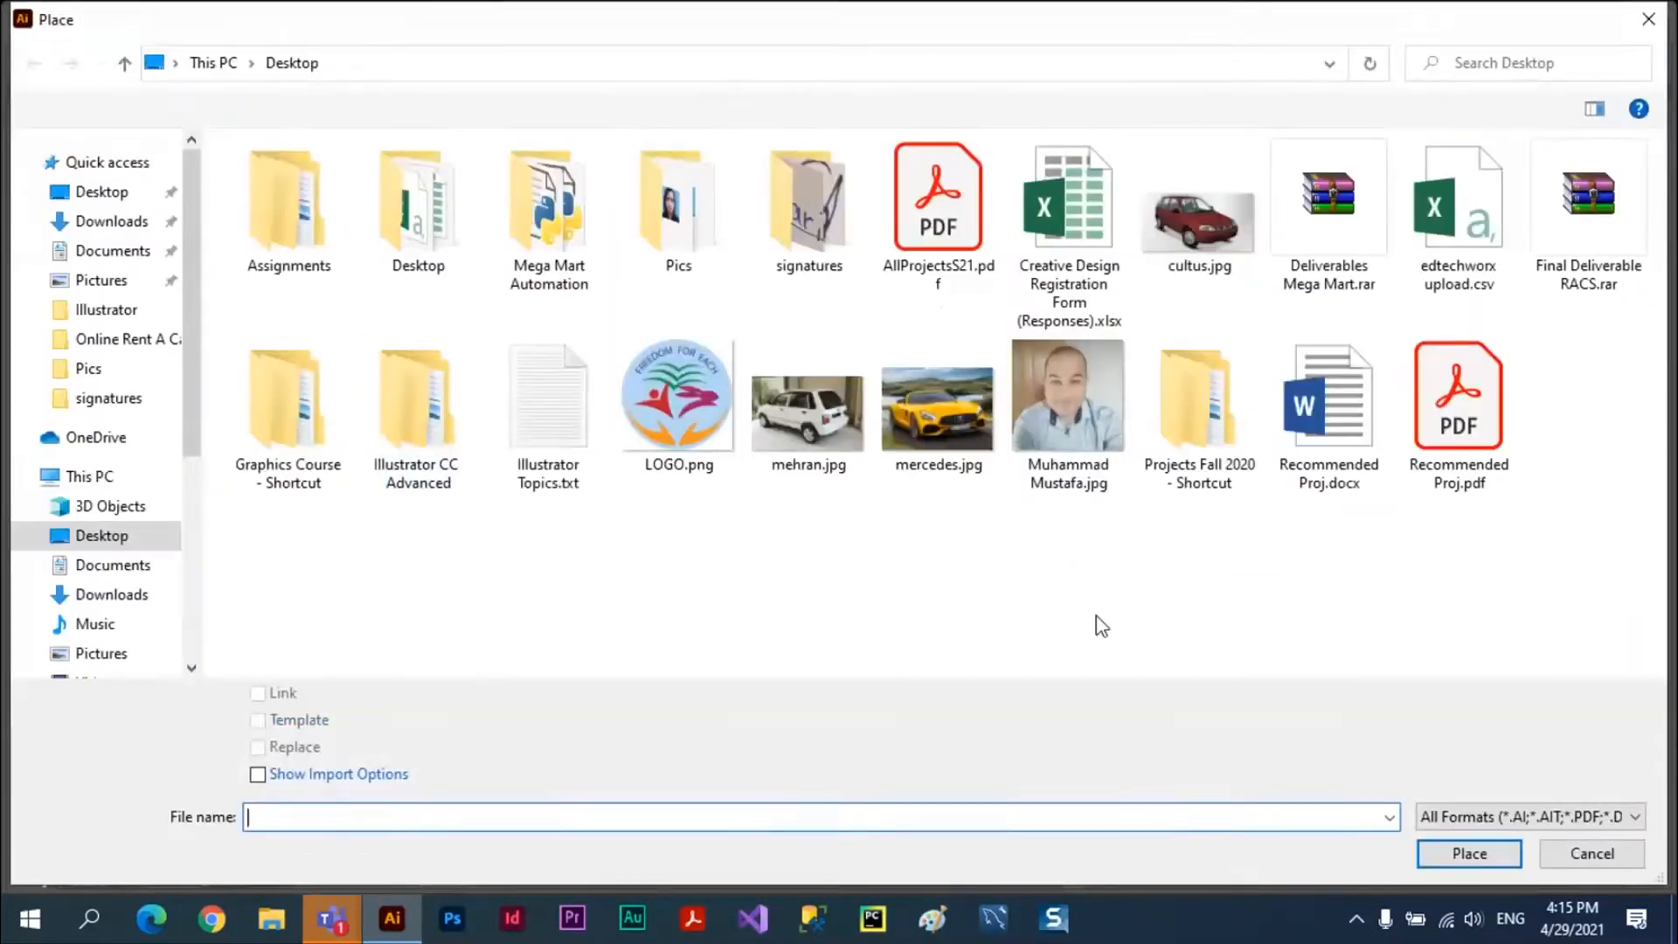
{"action": "left_click", "coordinate": [1199, 218]}
{"action": "left_click", "coordinate": [1468, 854]}
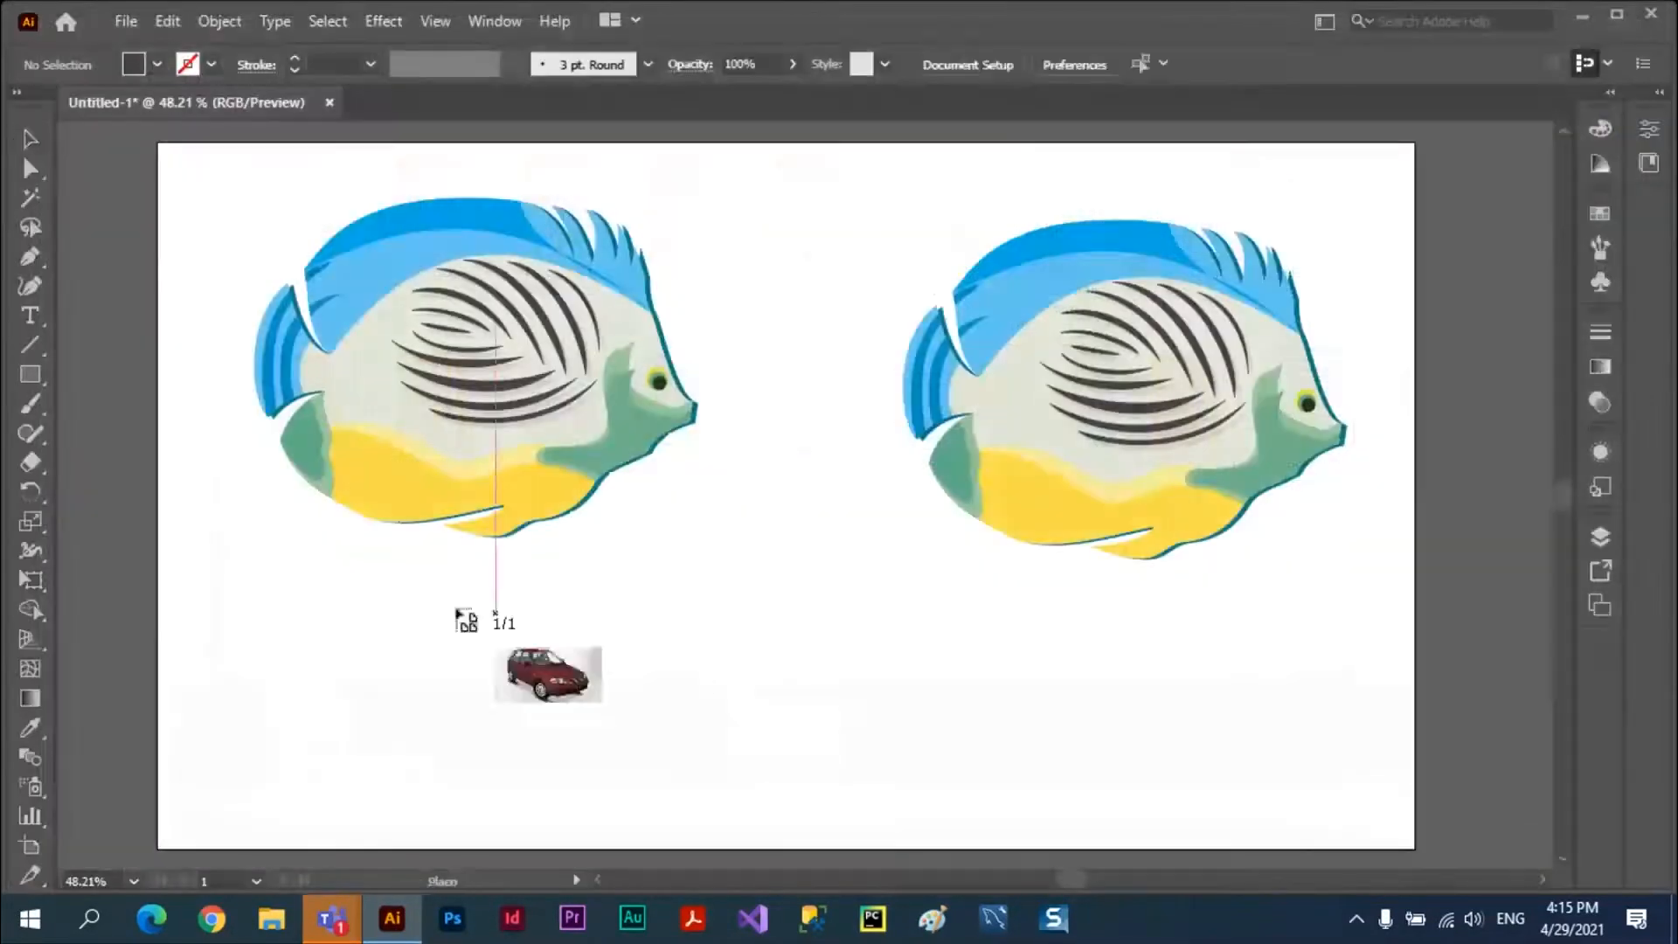
{"action": "left_click_drag", "start_coordinate": [317, 559], "coordinate": [819, 820]}
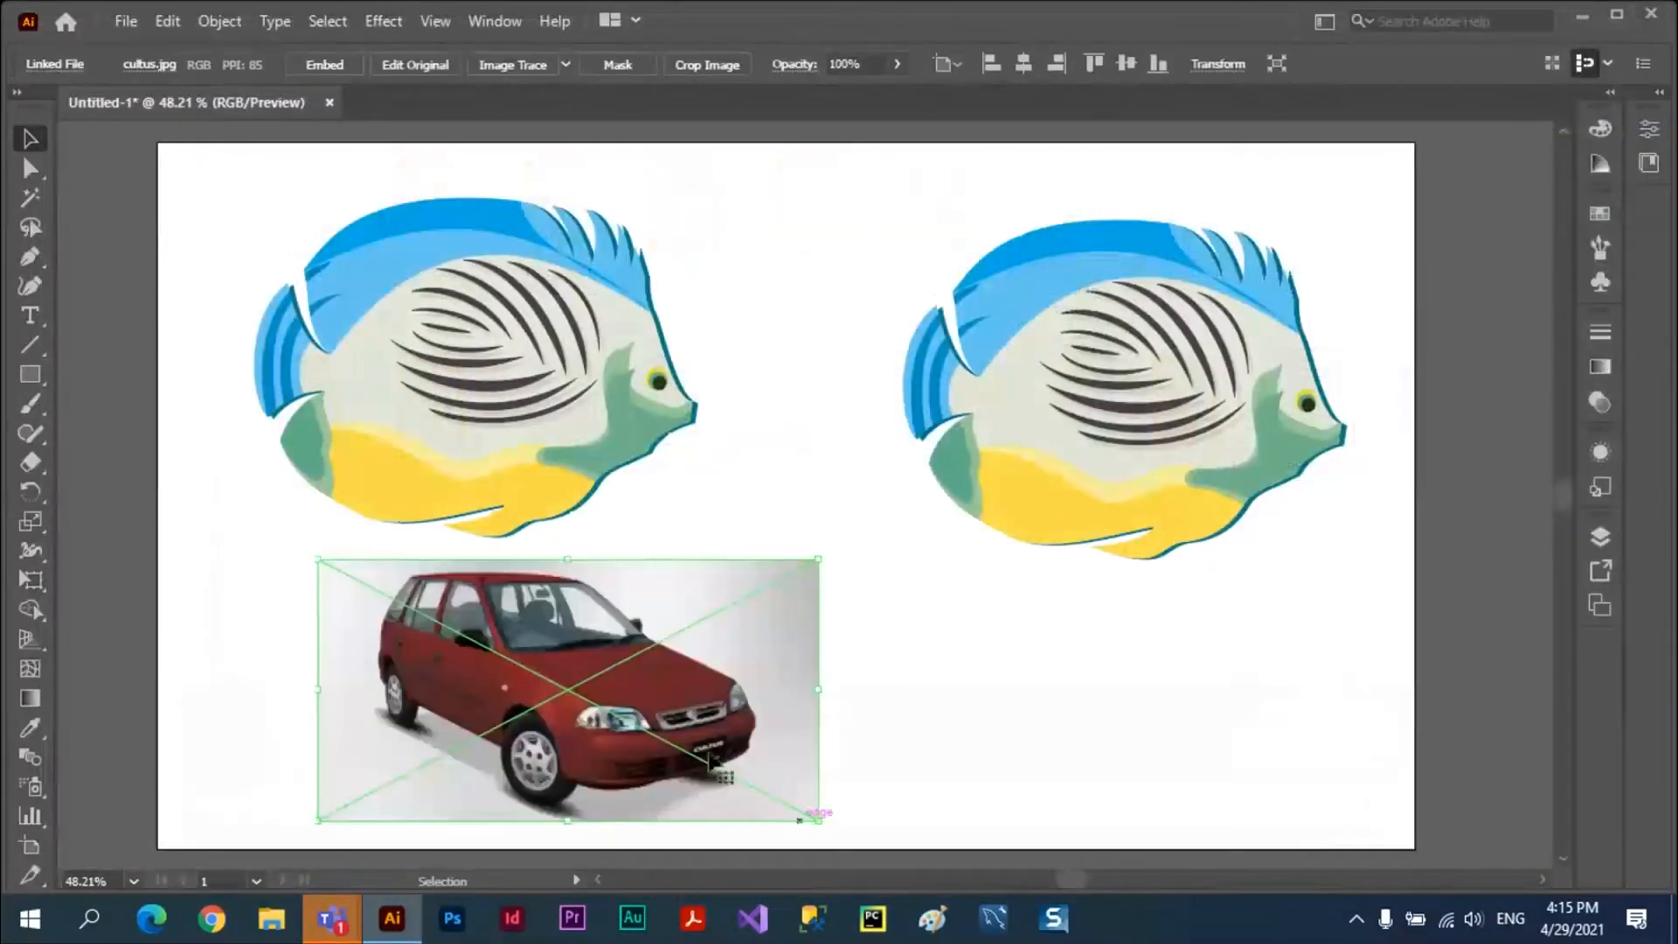
{"action": "left_click", "coordinate": [879, 596]}
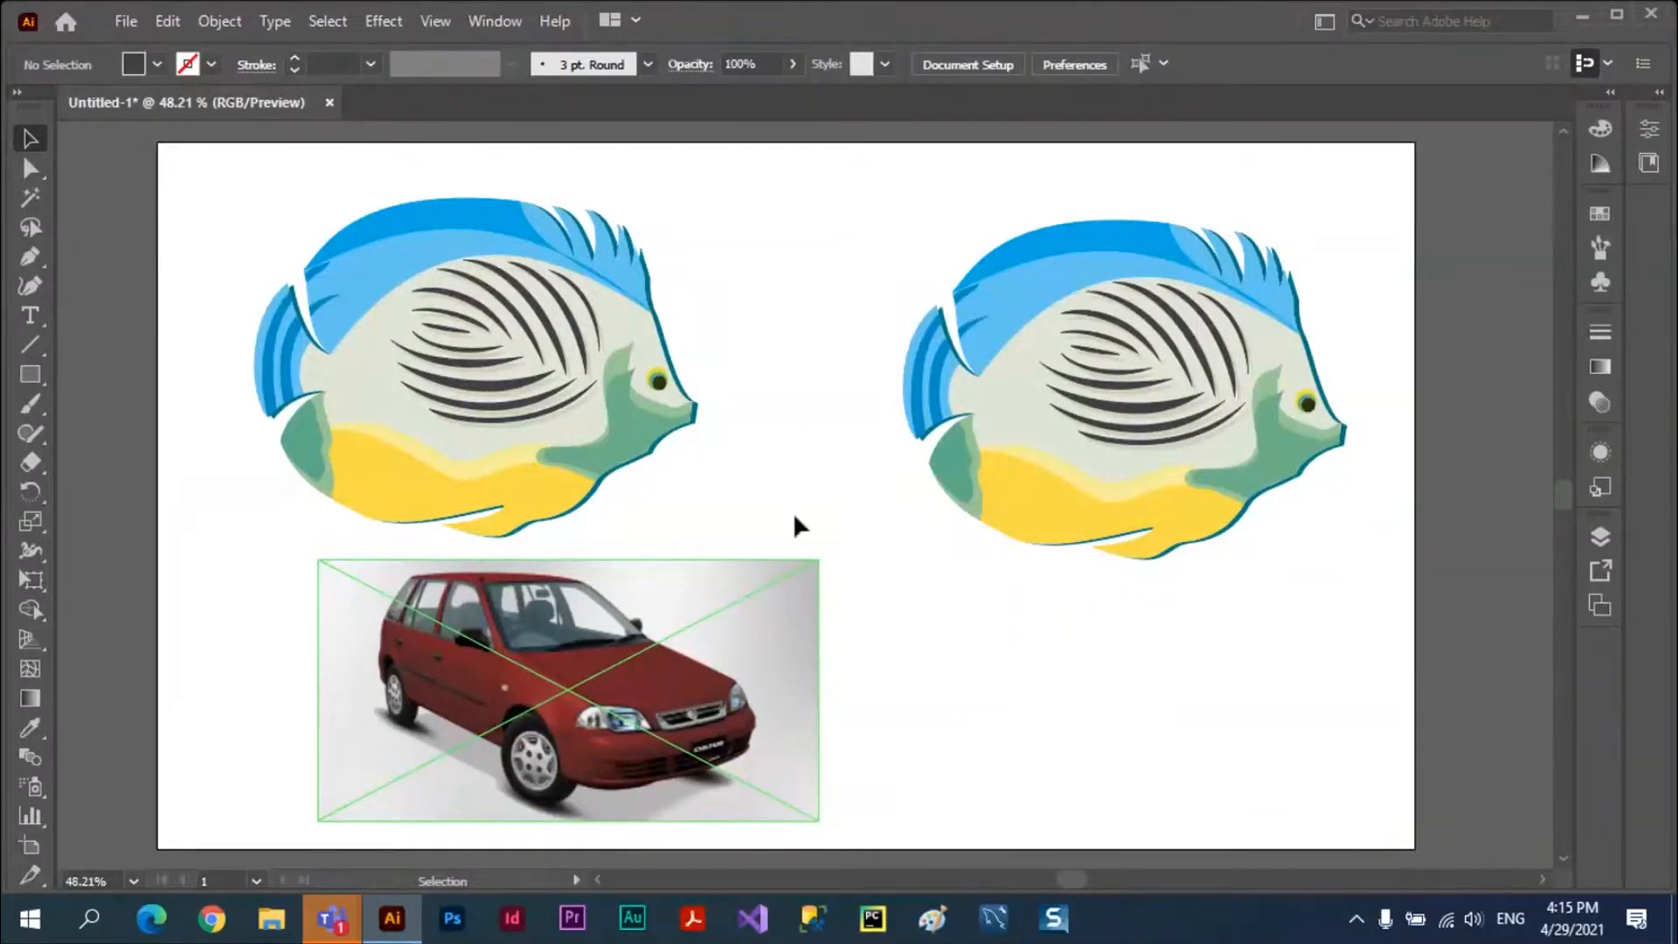
Recolor the duplicated fish with the theme picked from the red car photo, and close the recolor settings with the fish deselected.
{"action": "left_click_drag", "start_coordinate": [852, 182], "coordinate": [1367, 612]}
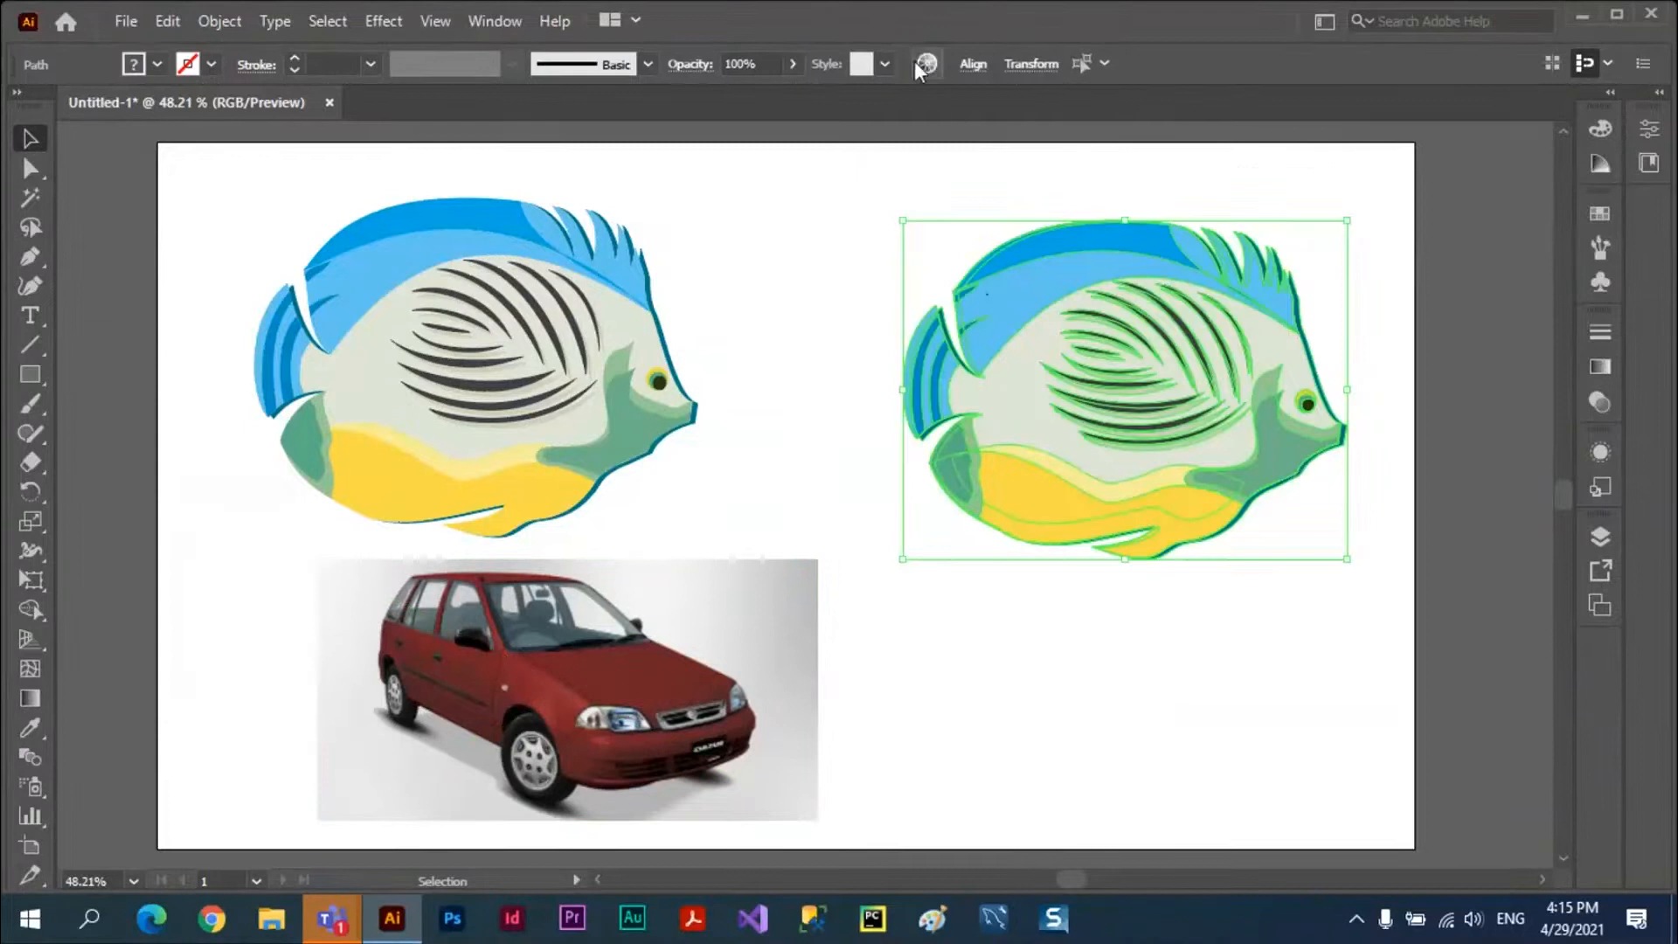
{"action": "left_click", "coordinate": [926, 63]}
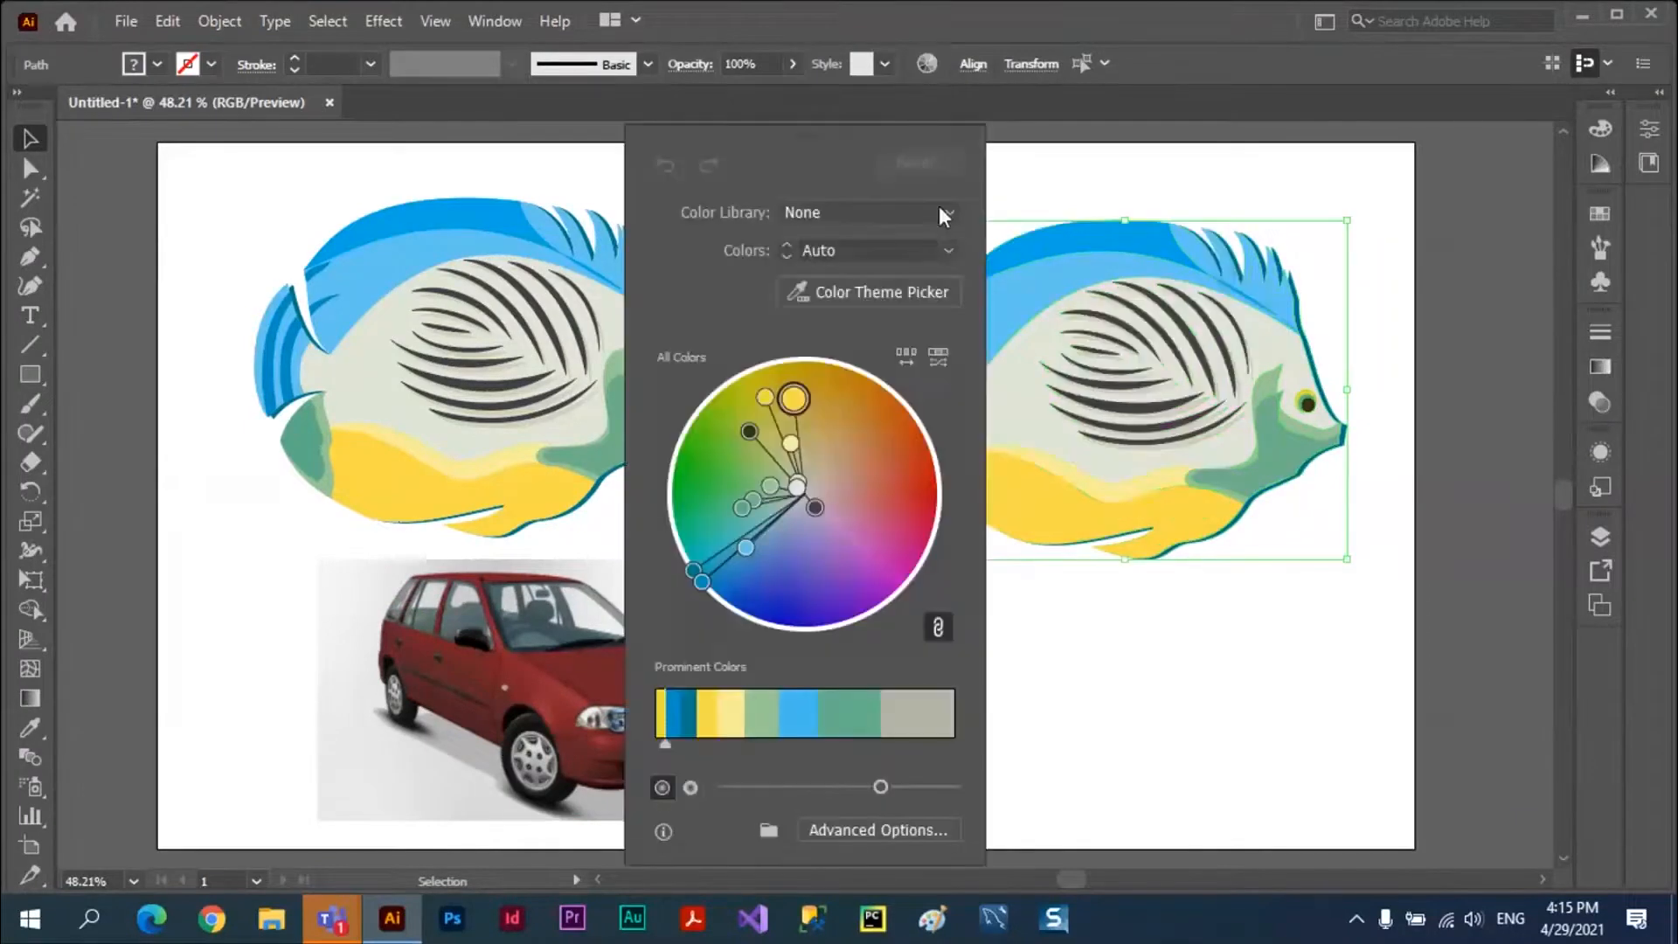
{"action": "left_click", "coordinate": [901, 296]}
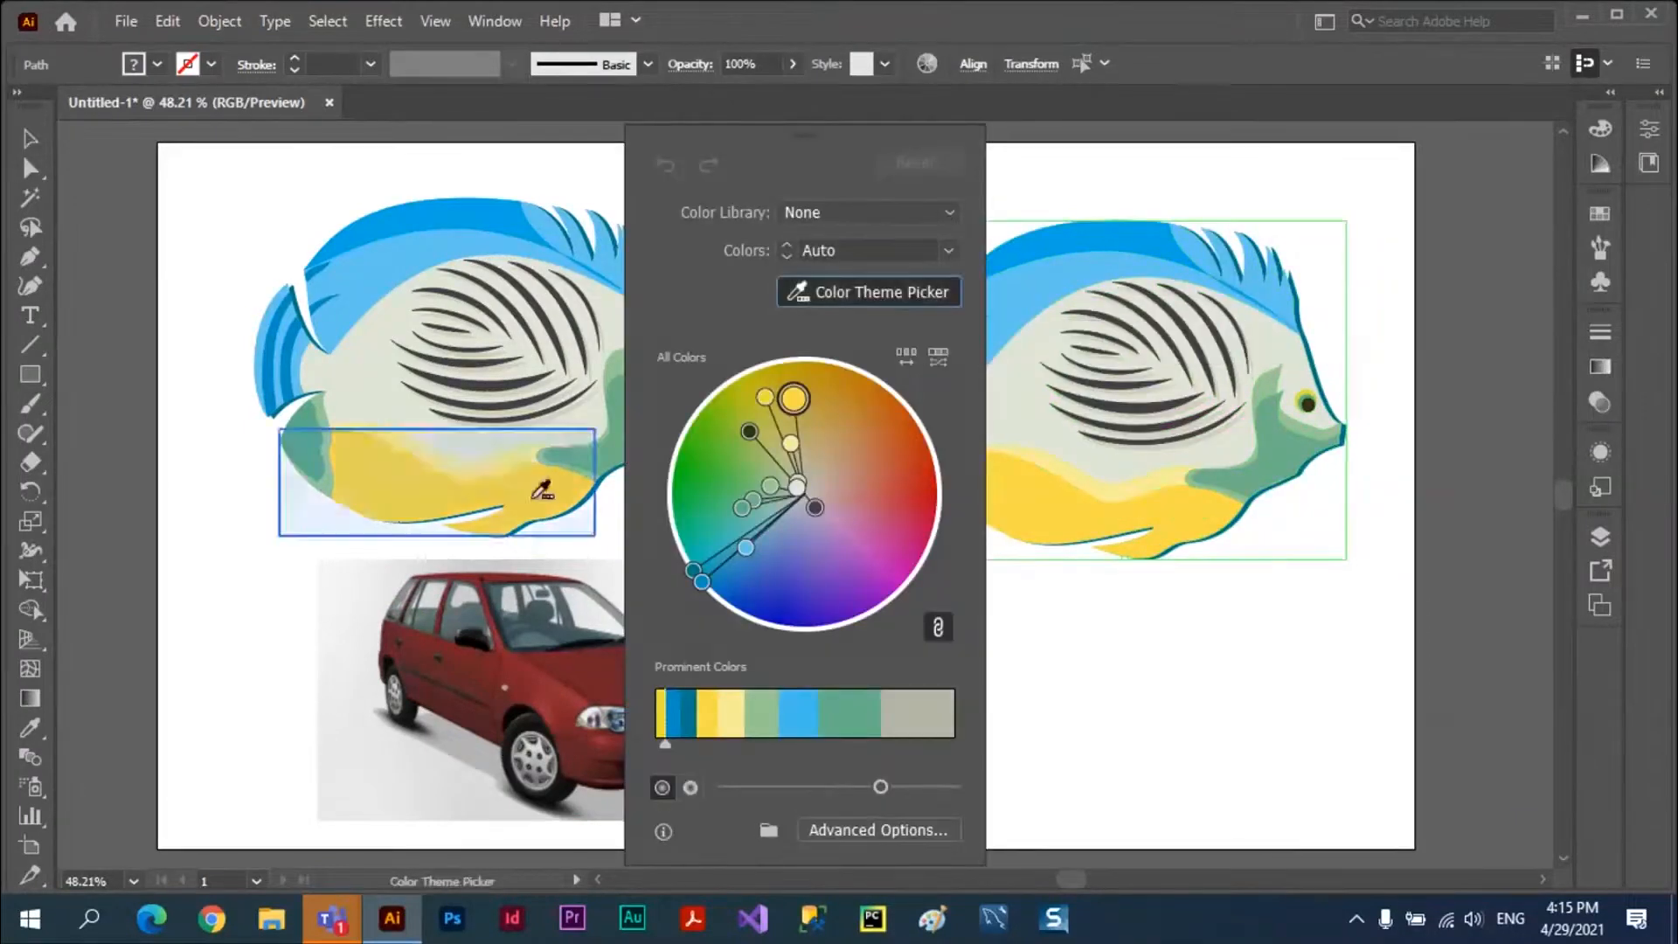
{"action": "left_click", "coordinate": [506, 645]}
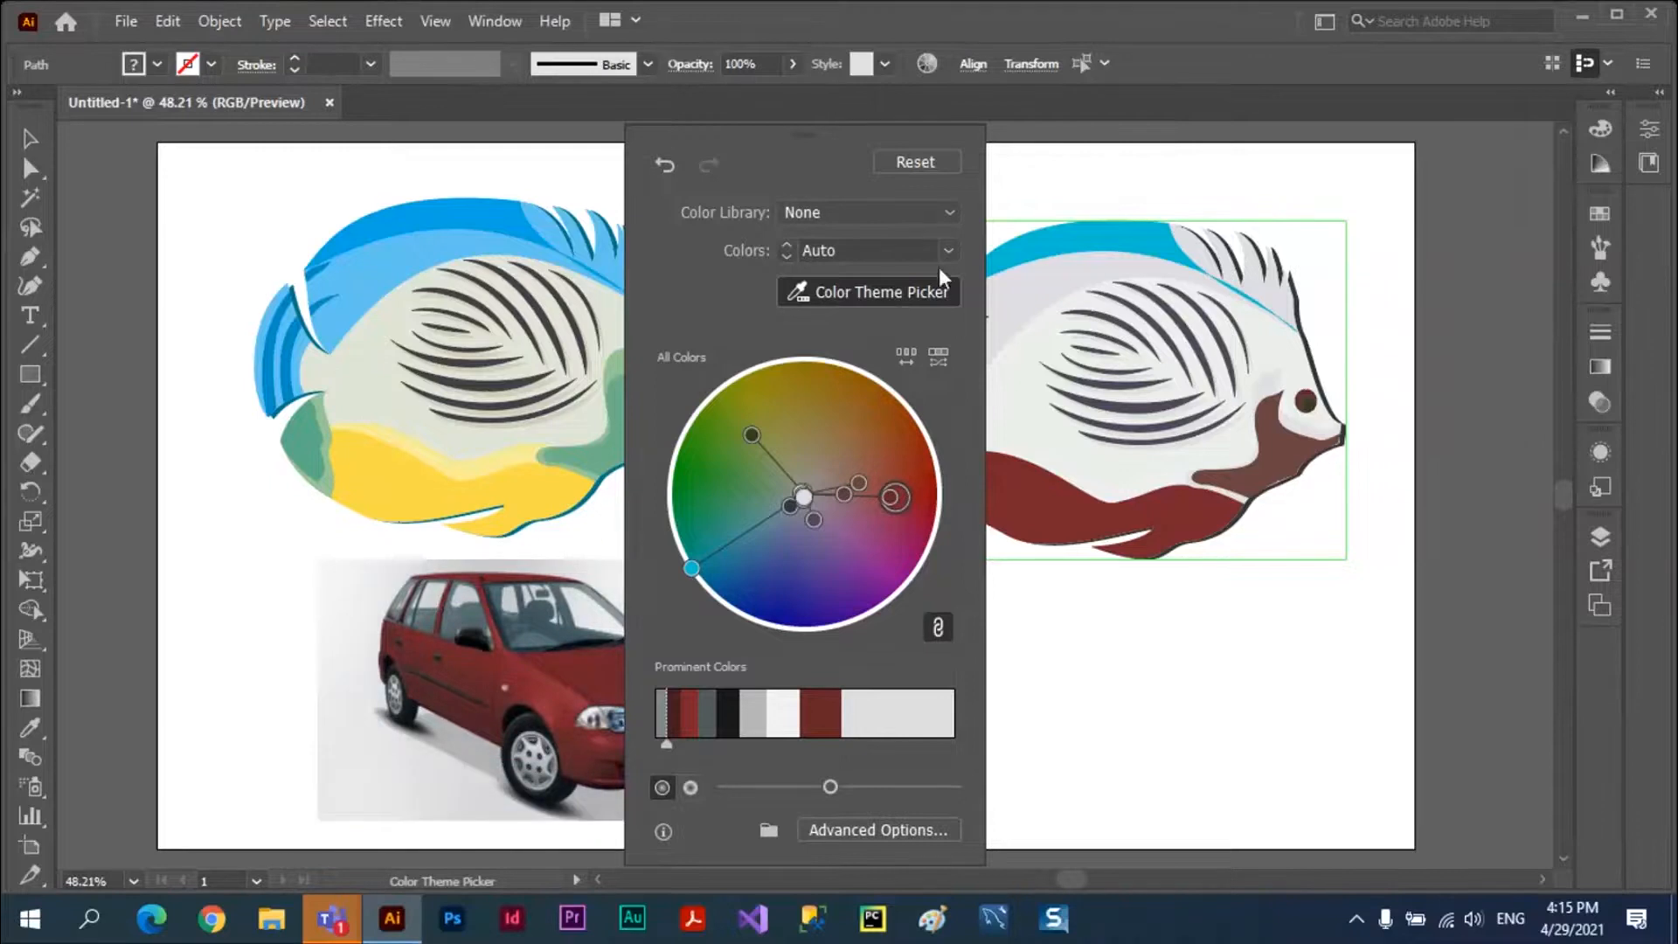
{"action": "left_click", "coordinate": [835, 289]}
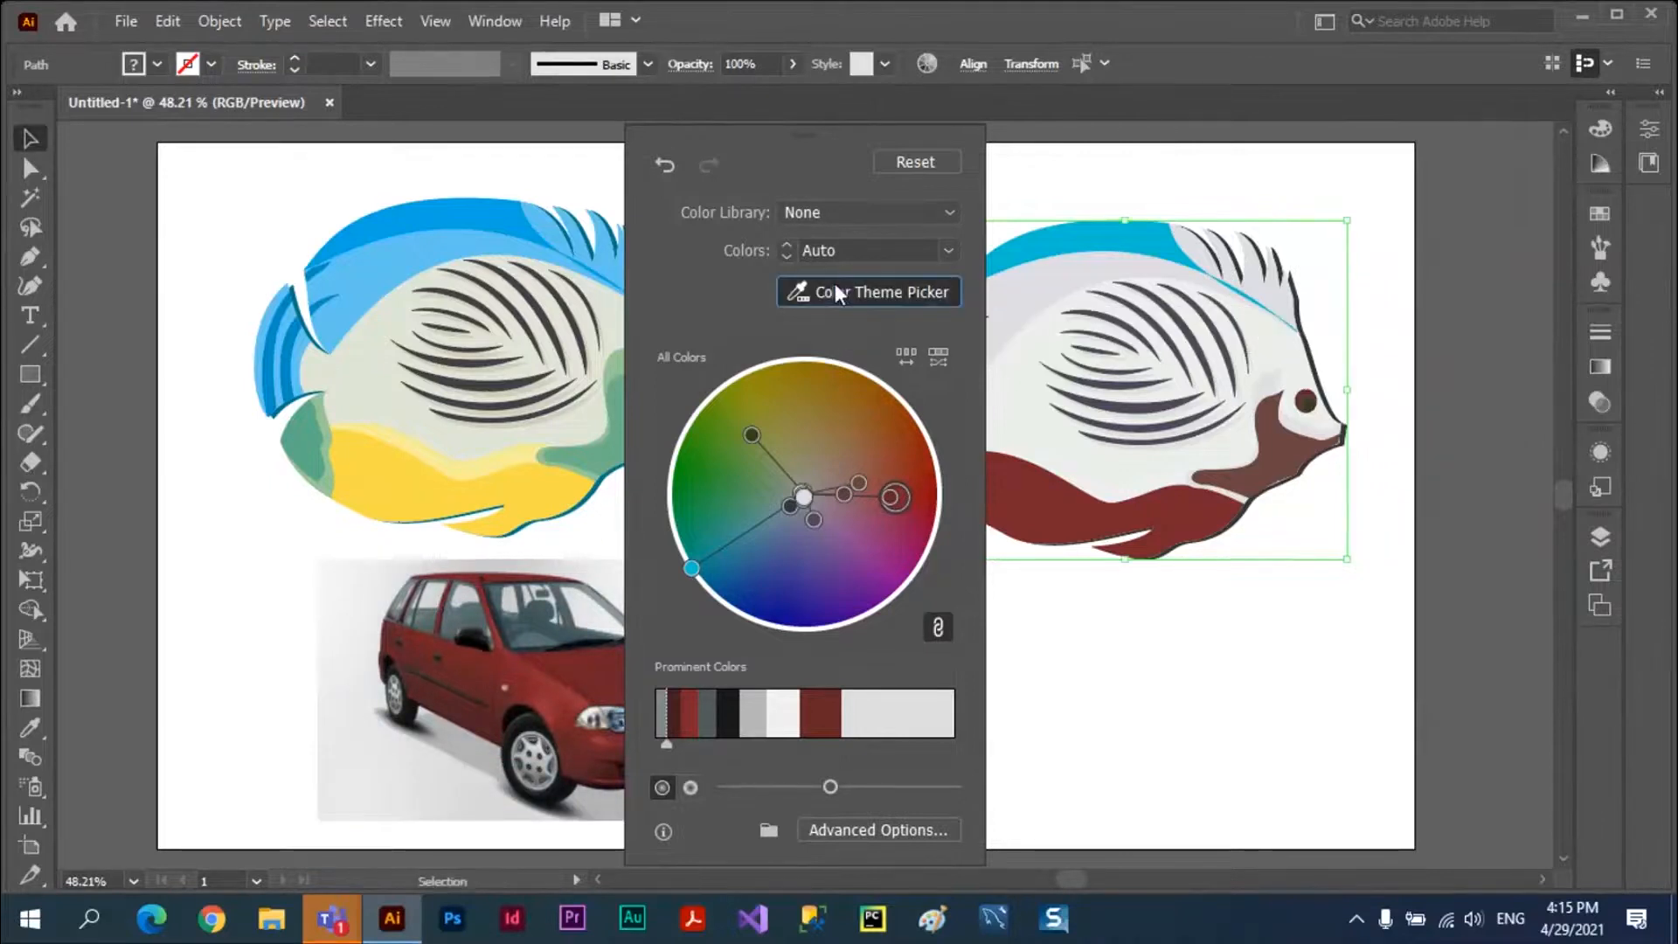
{"action": "left_click", "coordinate": [529, 601]}
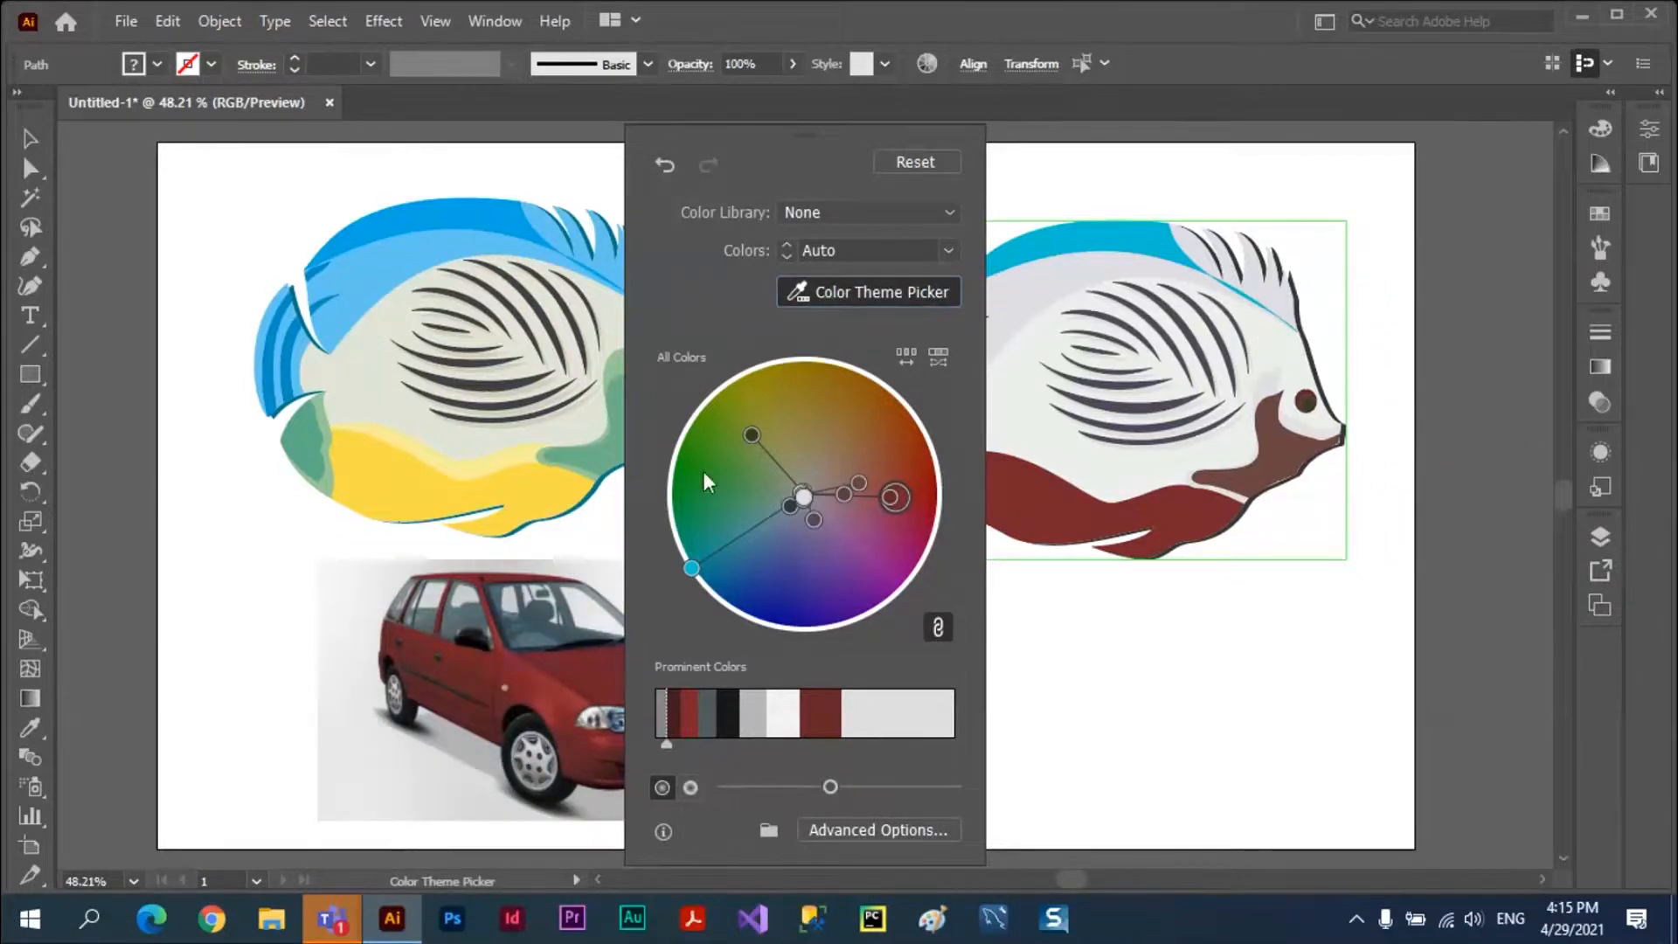
{"action": "left_click", "coordinate": [836, 293]}
{"action": "key", "text": "Escape"}
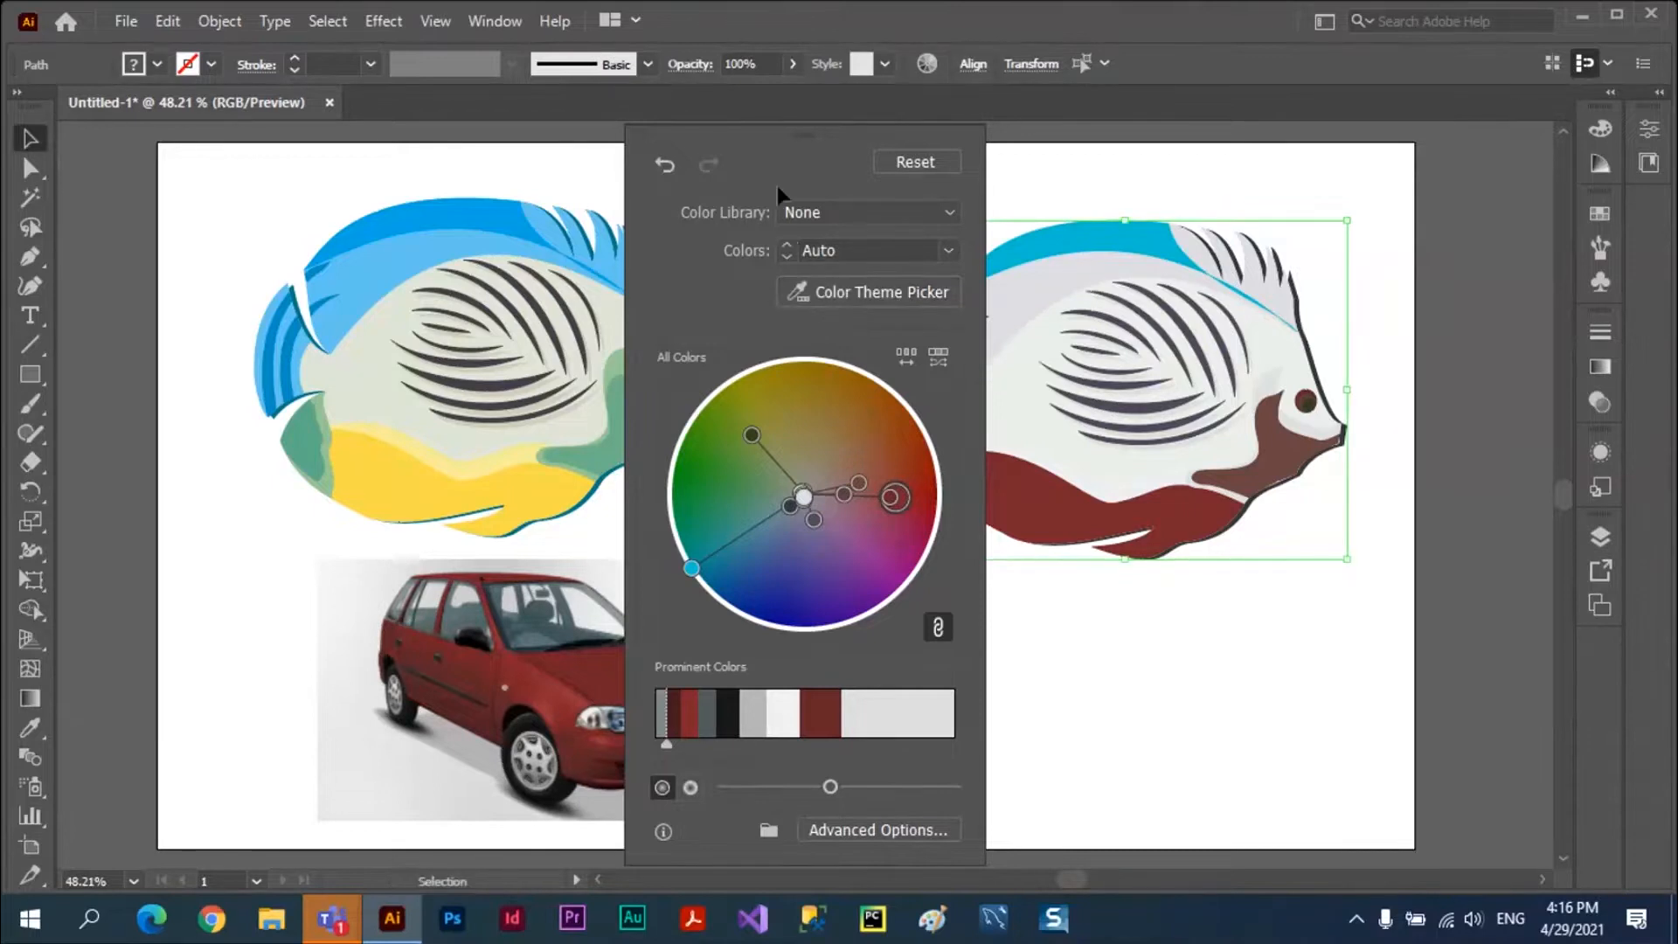
{"action": "key", "text": "Escape"}
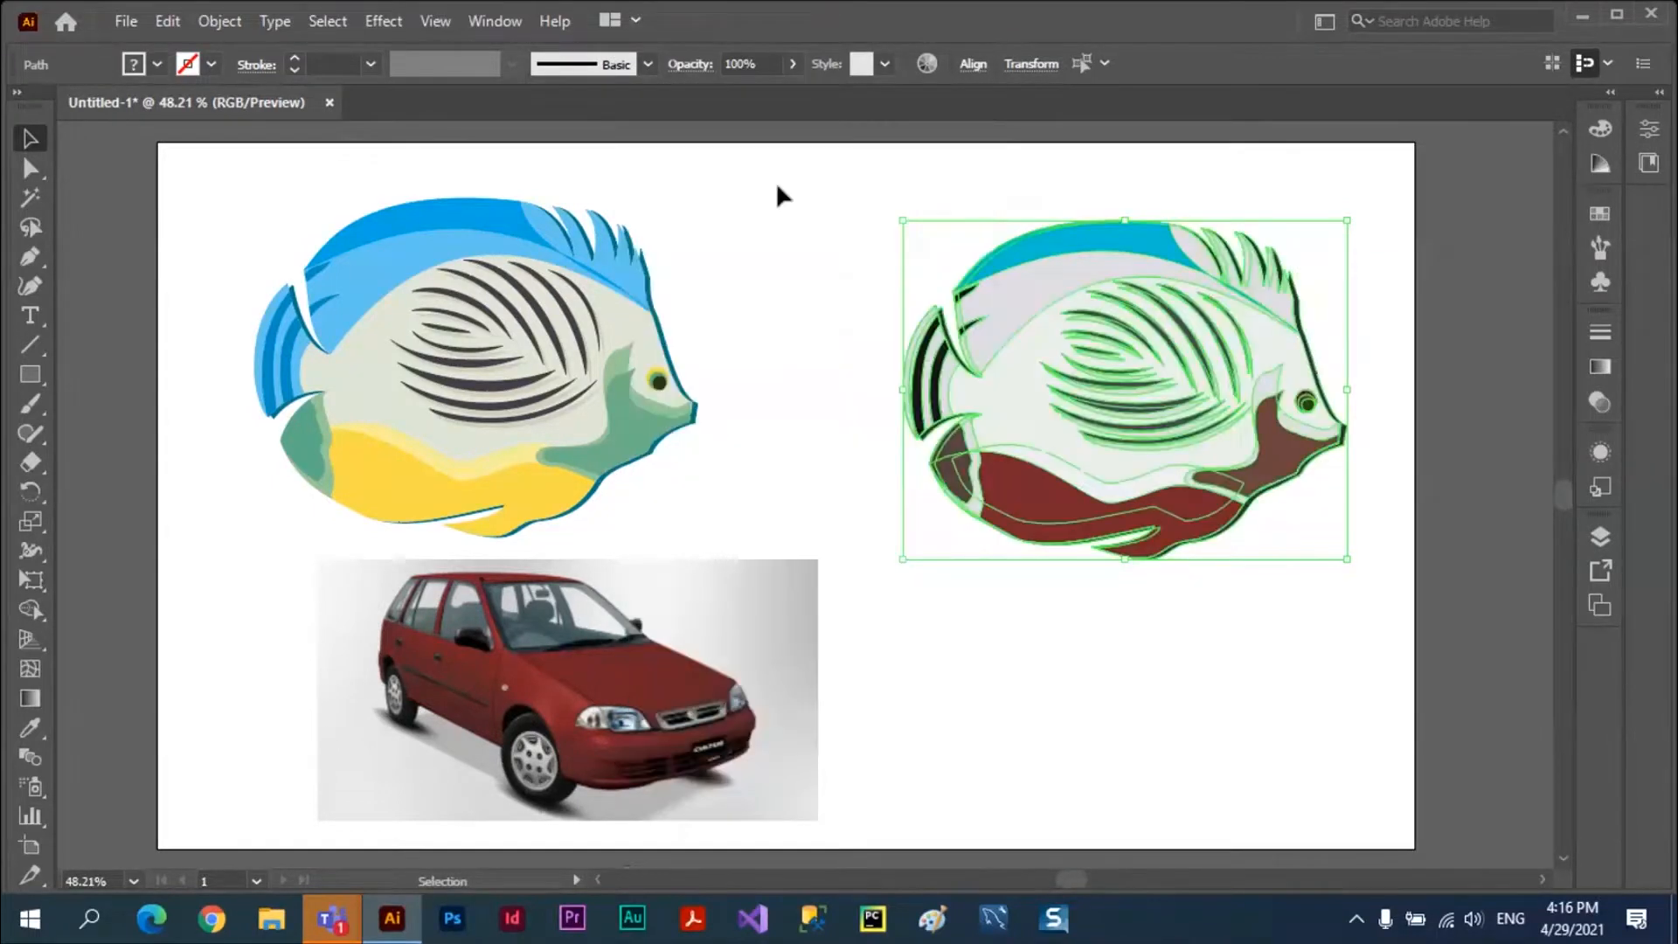
{"action": "left_click", "coordinate": [1033, 651]}
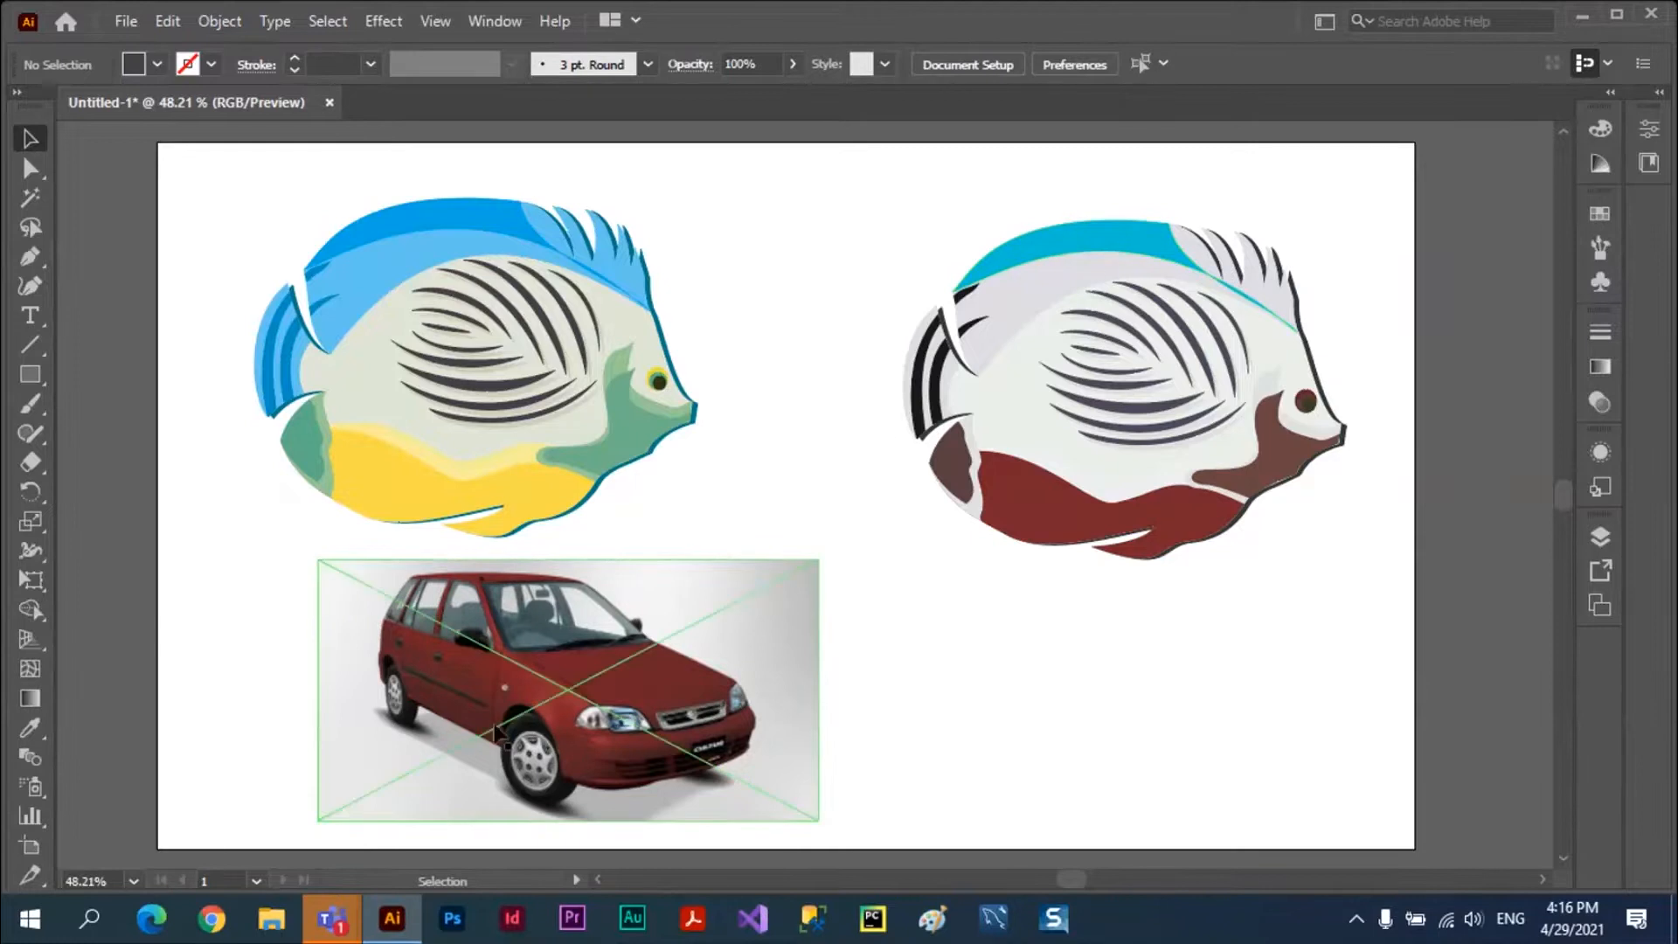
Move the red car photo slightly left and delete it, and undo these edits together with the duplicated fish's recoloring.
{"action": "left_click_drag", "start_coordinate": [788, 683], "coordinate": [684, 690]}
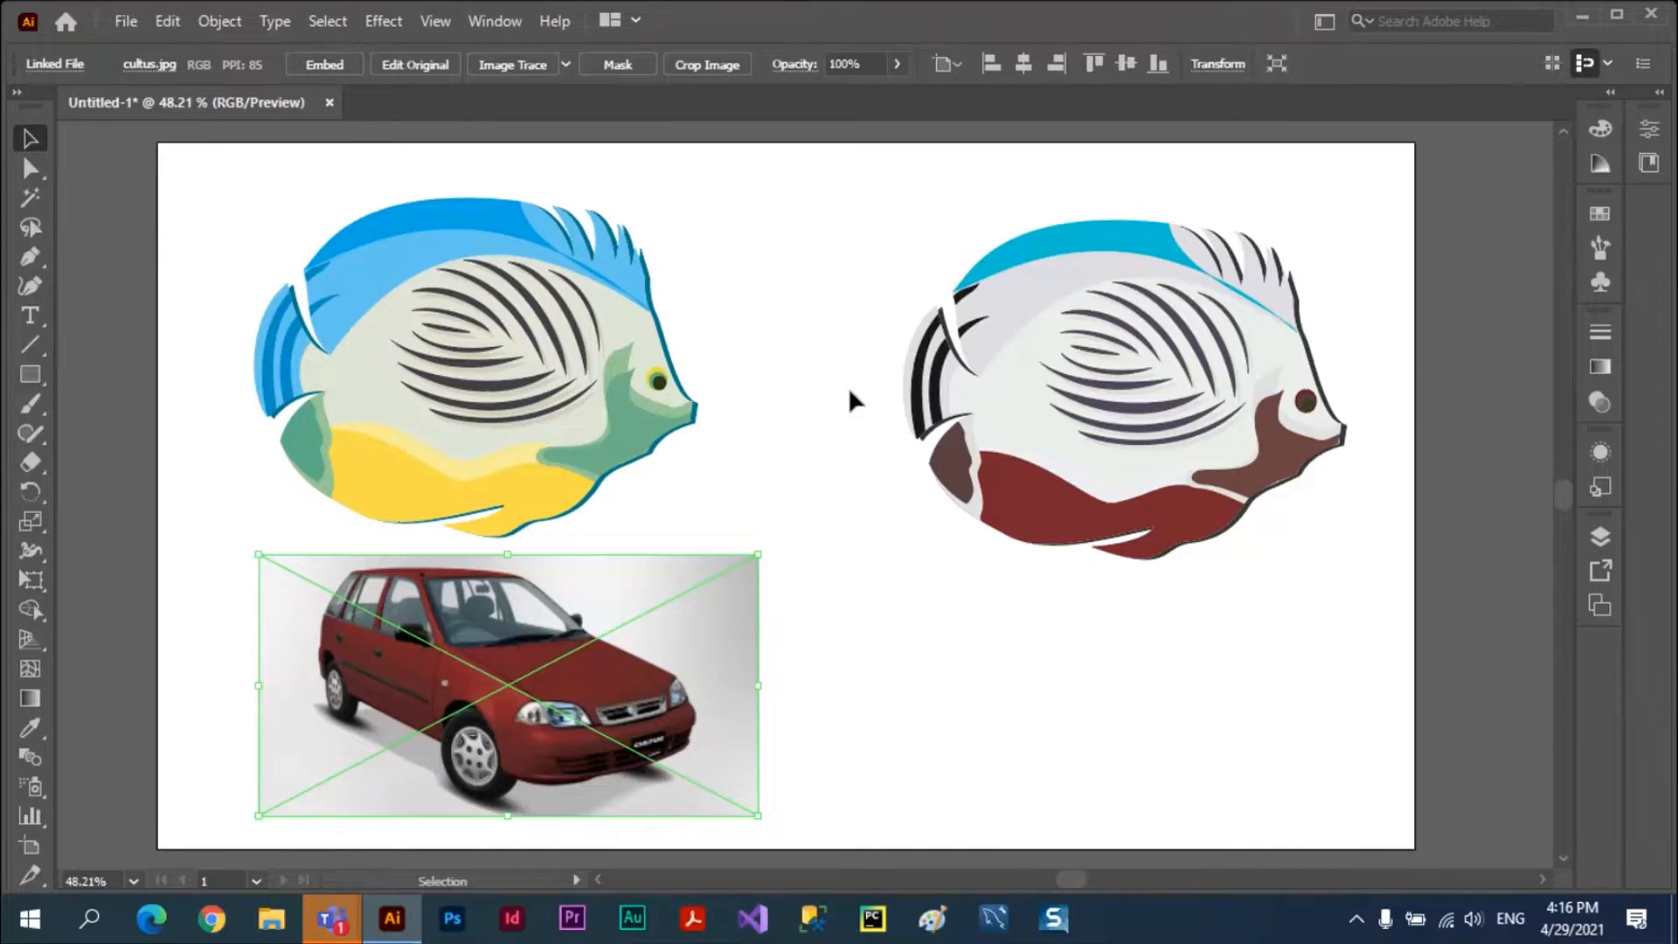
{"action": "key", "text": "Delete"}
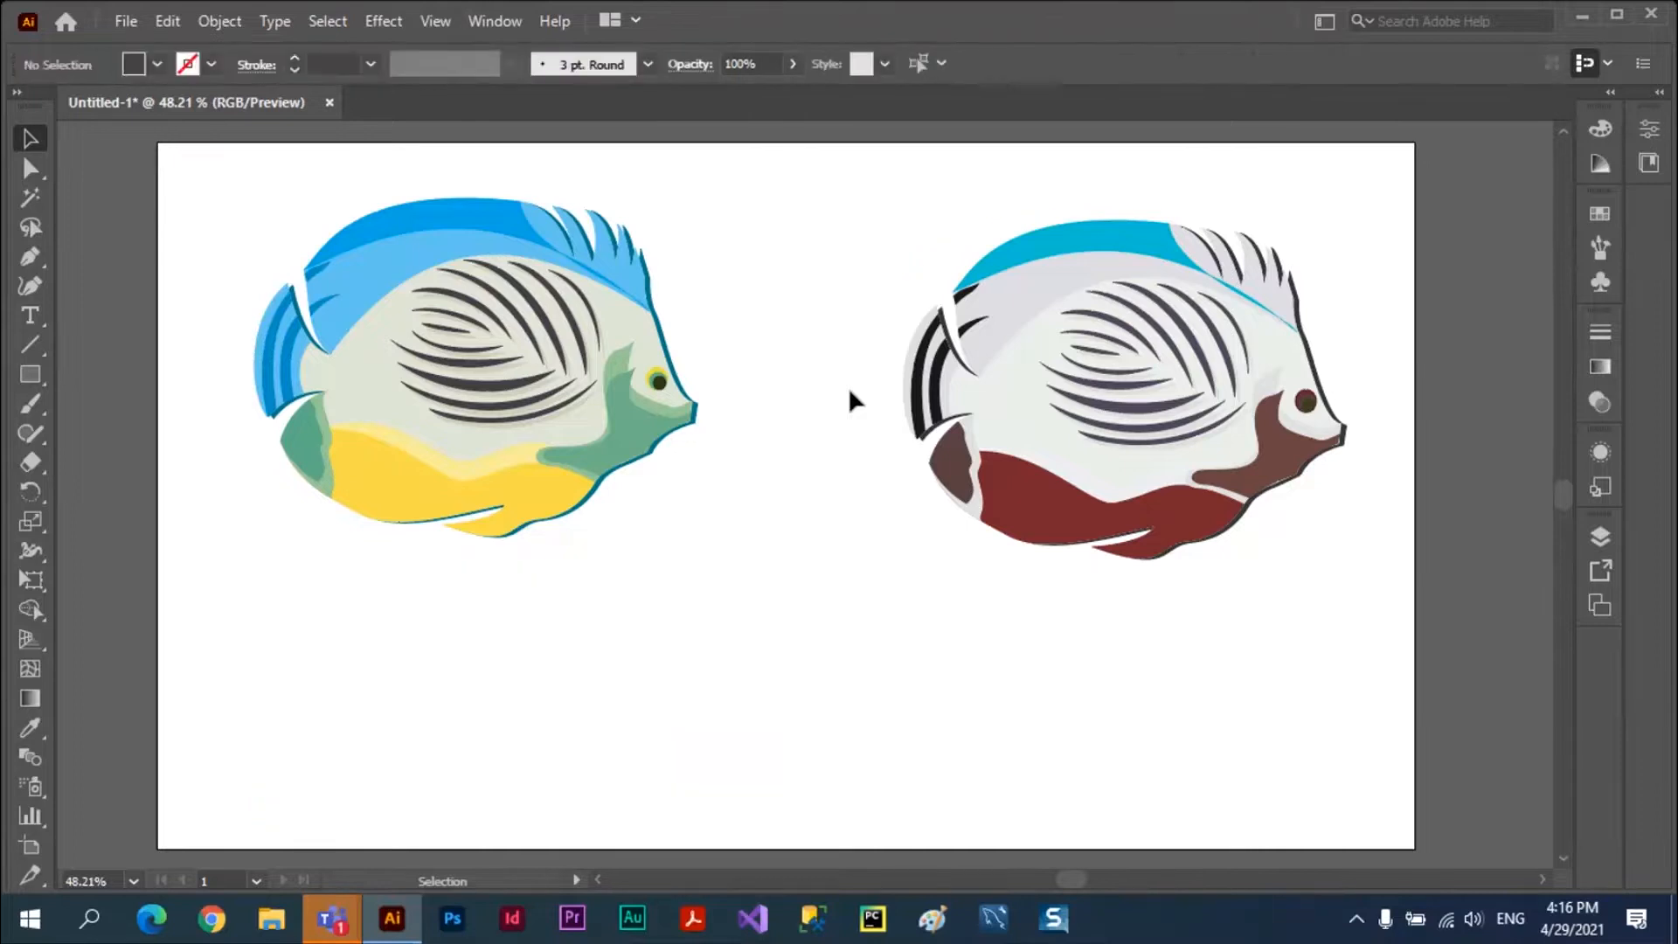
{"action": "key", "text": "ctrl+z"}
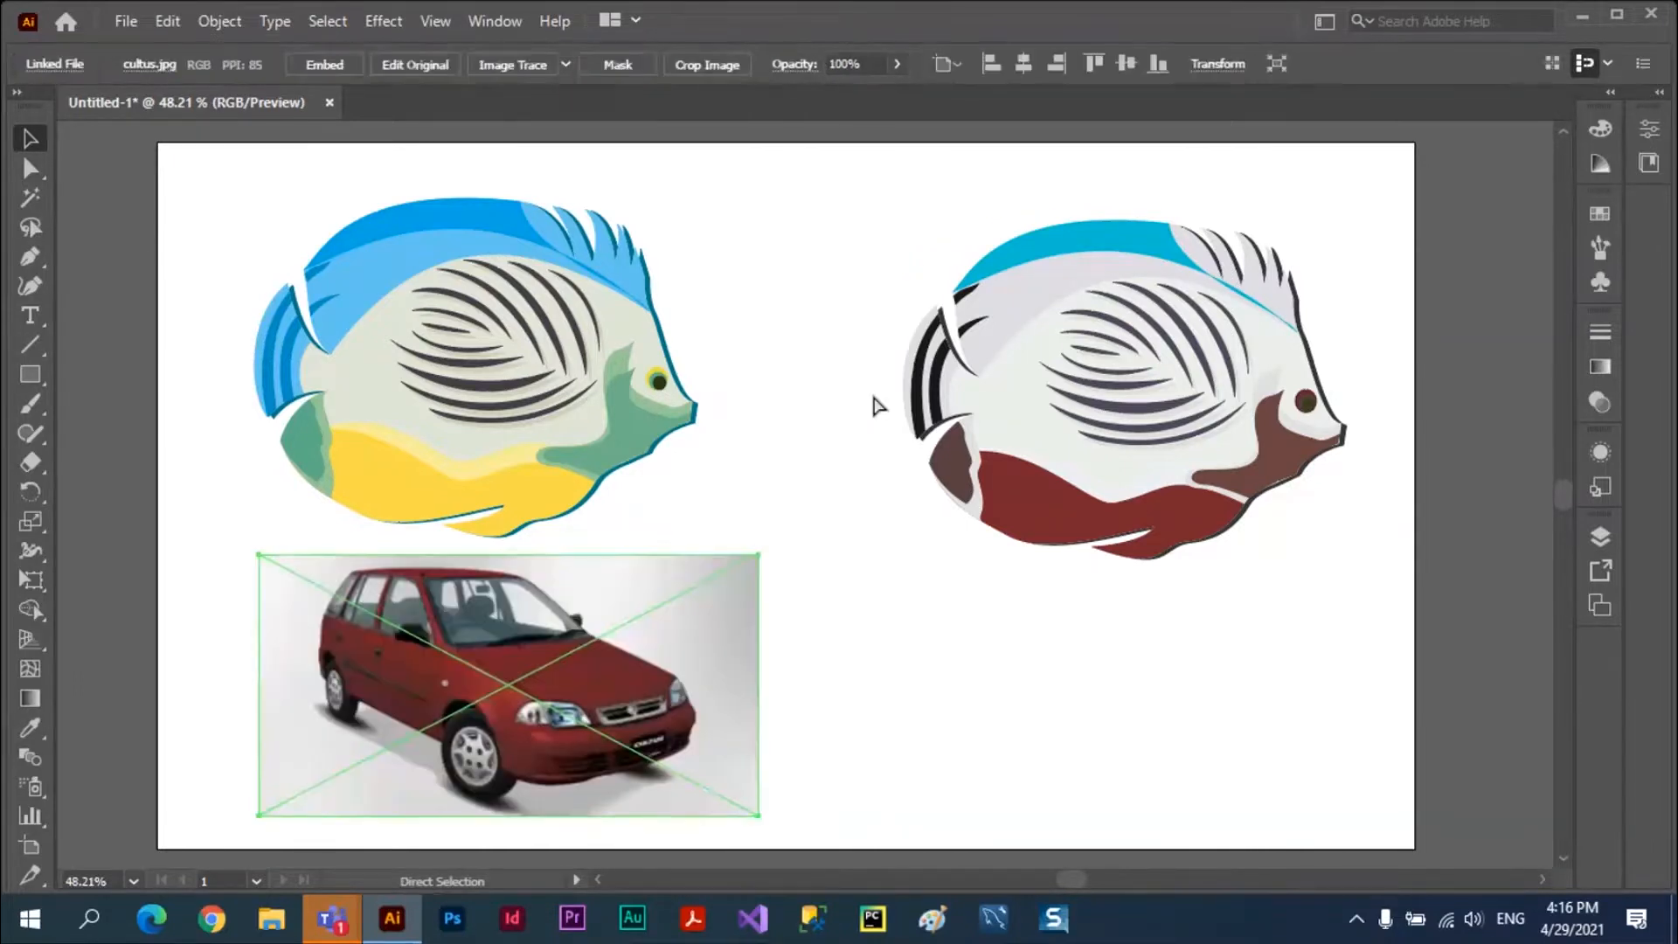
{"action": "key", "text": "ctrl+z"}
{"action": "key", "text": "ctrl+z"}
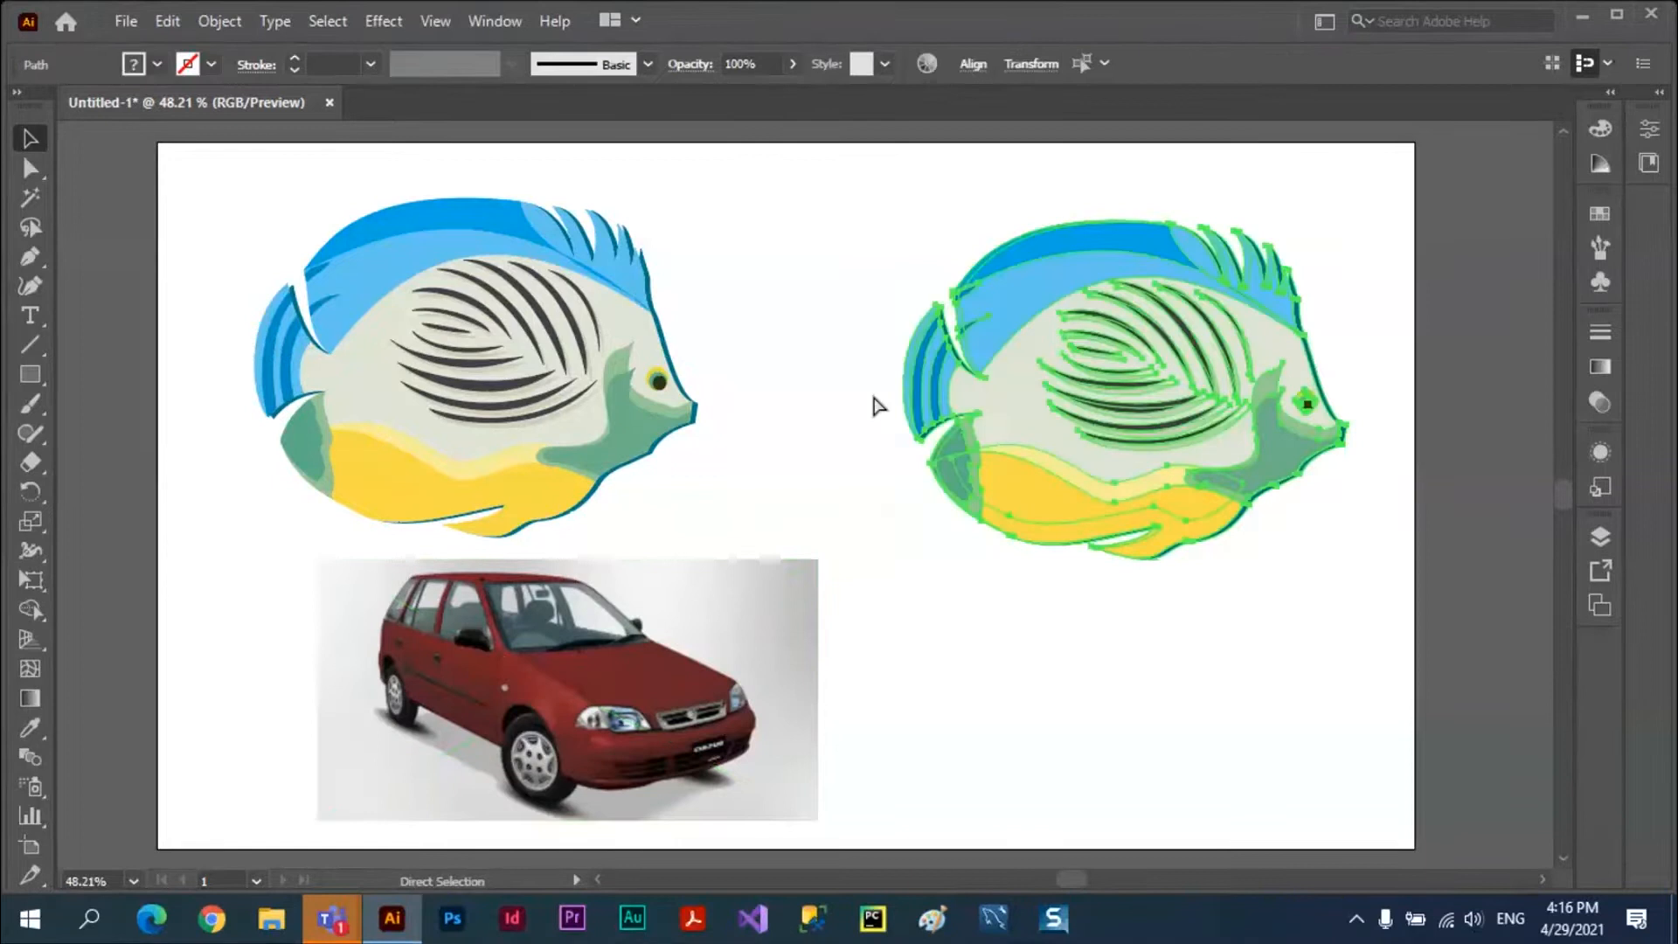
Deselect the fish and delete the red car photo below the original fish.
{"action": "left_click", "coordinate": [928, 677]}
{"action": "left_click", "coordinate": [635, 683]}
{"action": "key", "text": "Delete"}
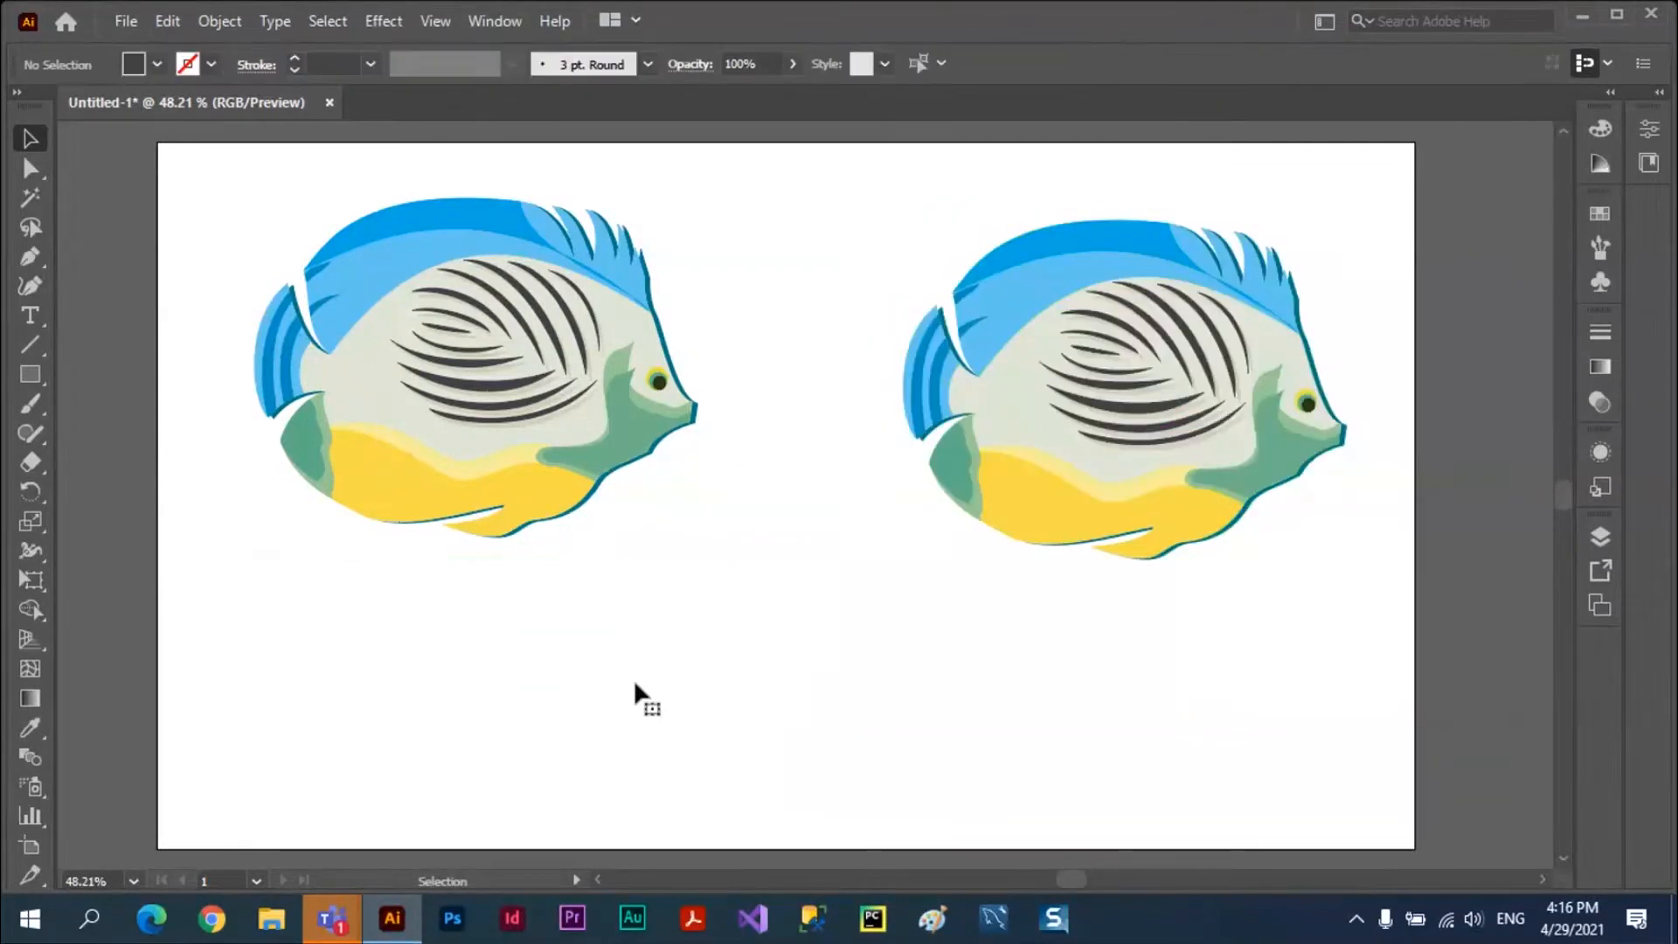
Open the advanced Recolor Artwork options for the duplicated fish in Edit mode, with the dialog moved clear of the fish.
{"action": "left_click_drag", "start_coordinate": [857, 168], "coordinate": [1372, 683]}
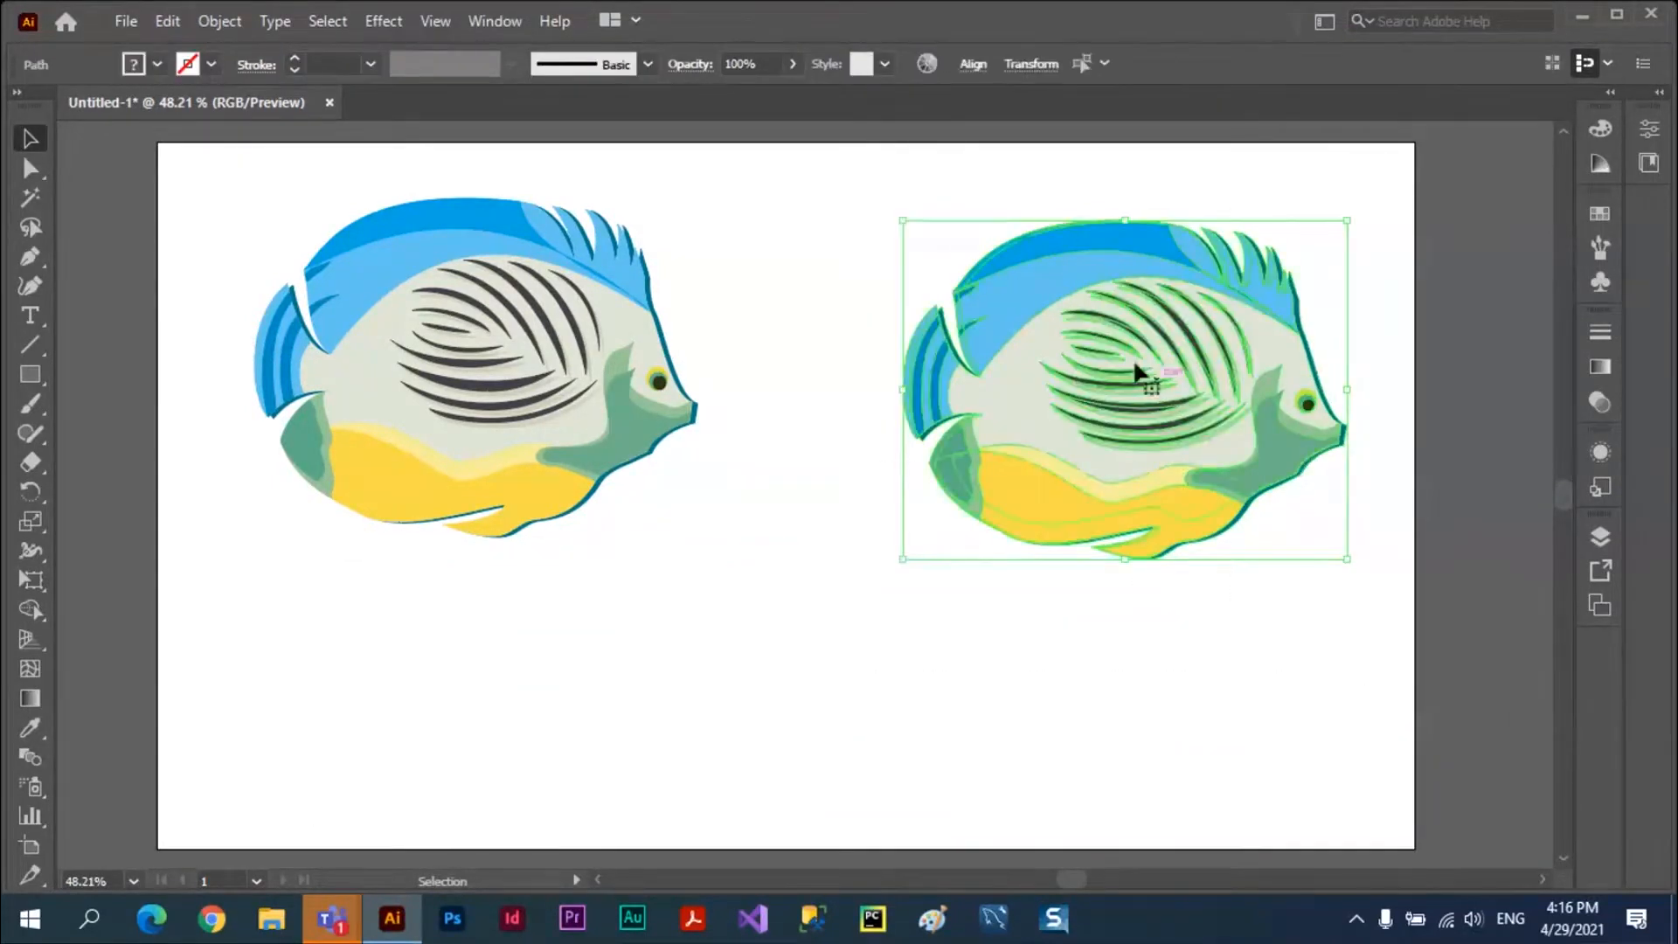
{"action": "left_click", "coordinate": [927, 64]}
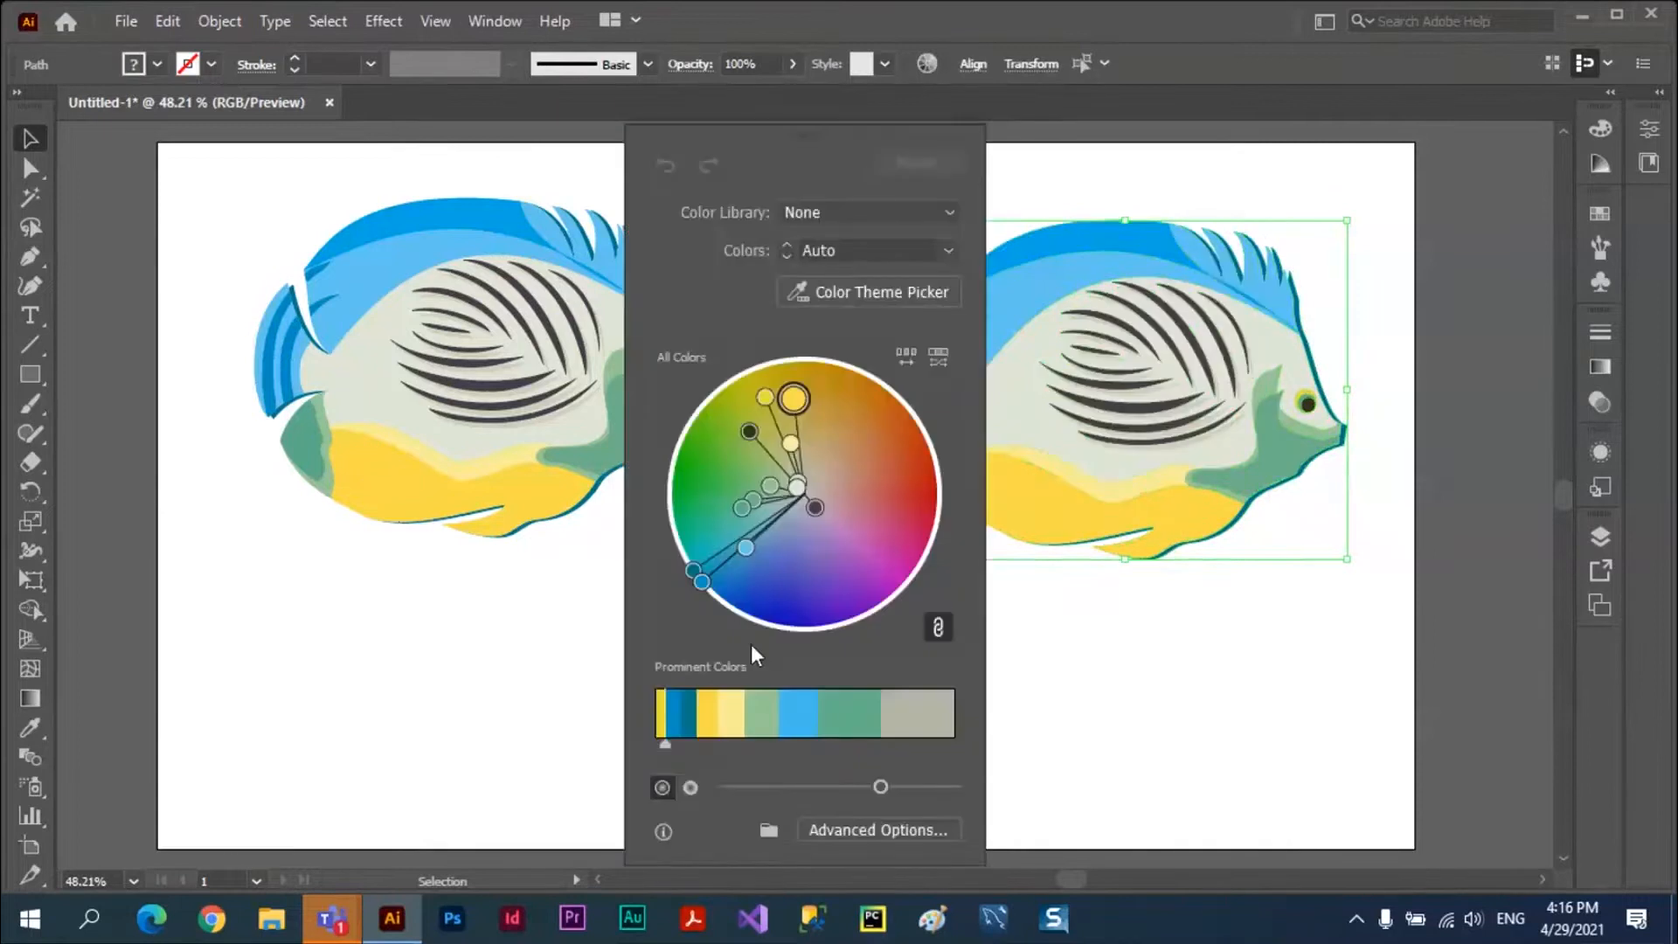
{"action": "left_click", "coordinate": [877, 832]}
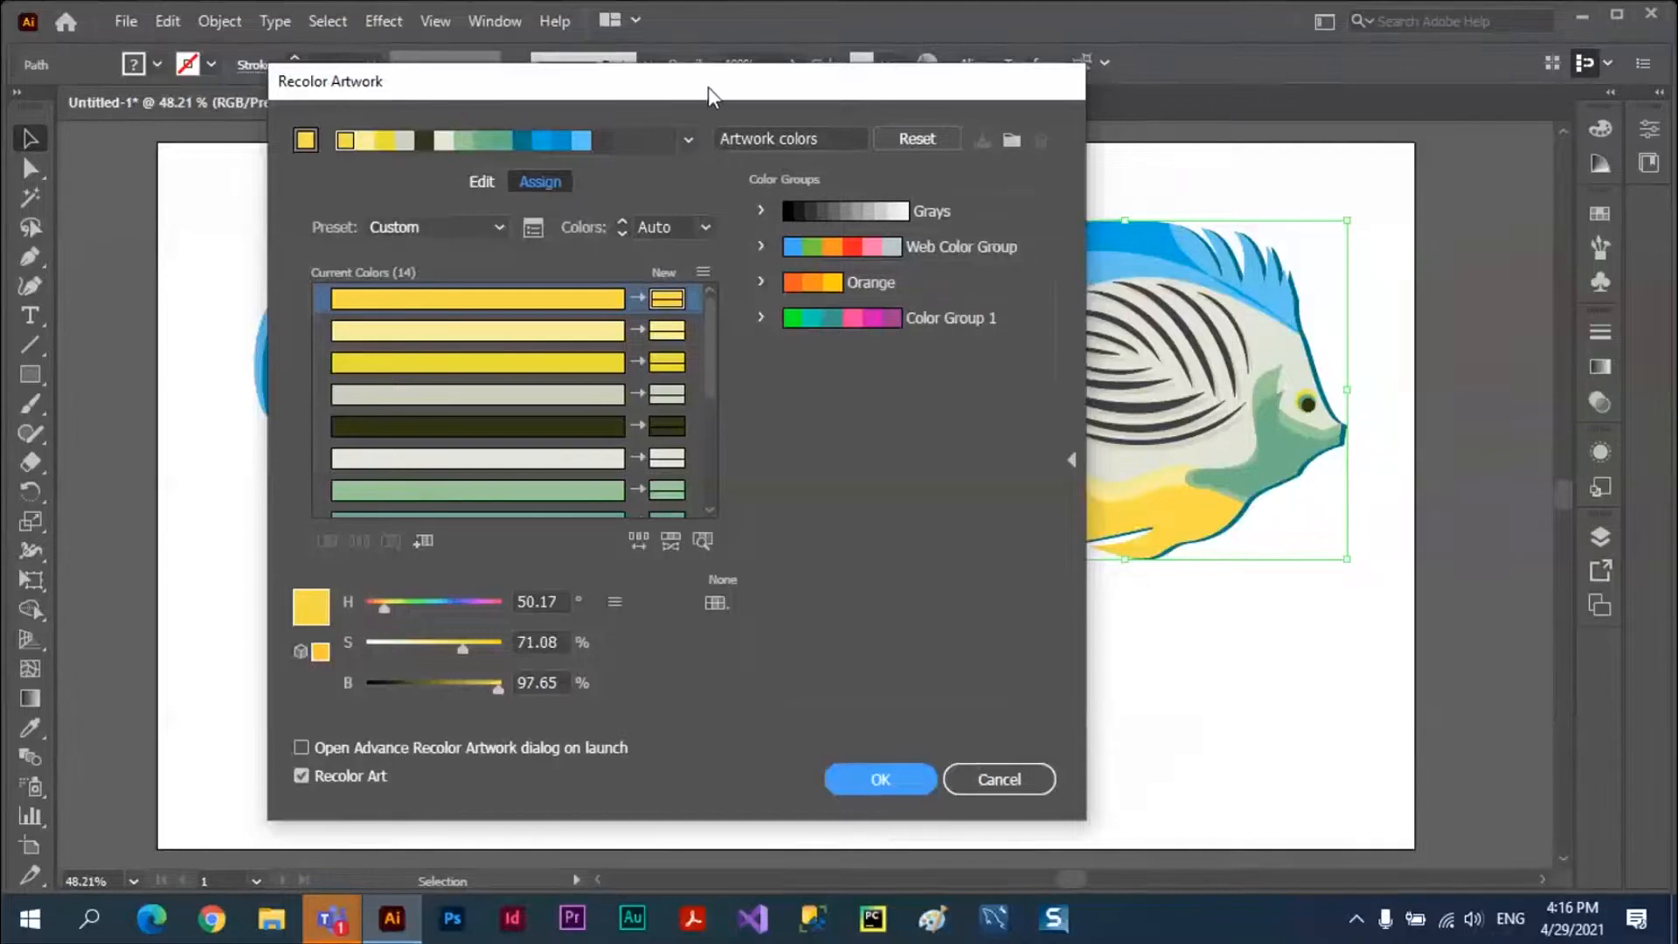
{"action": "left_click_drag", "start_coordinate": [708, 87], "coordinate": [562, 84]}
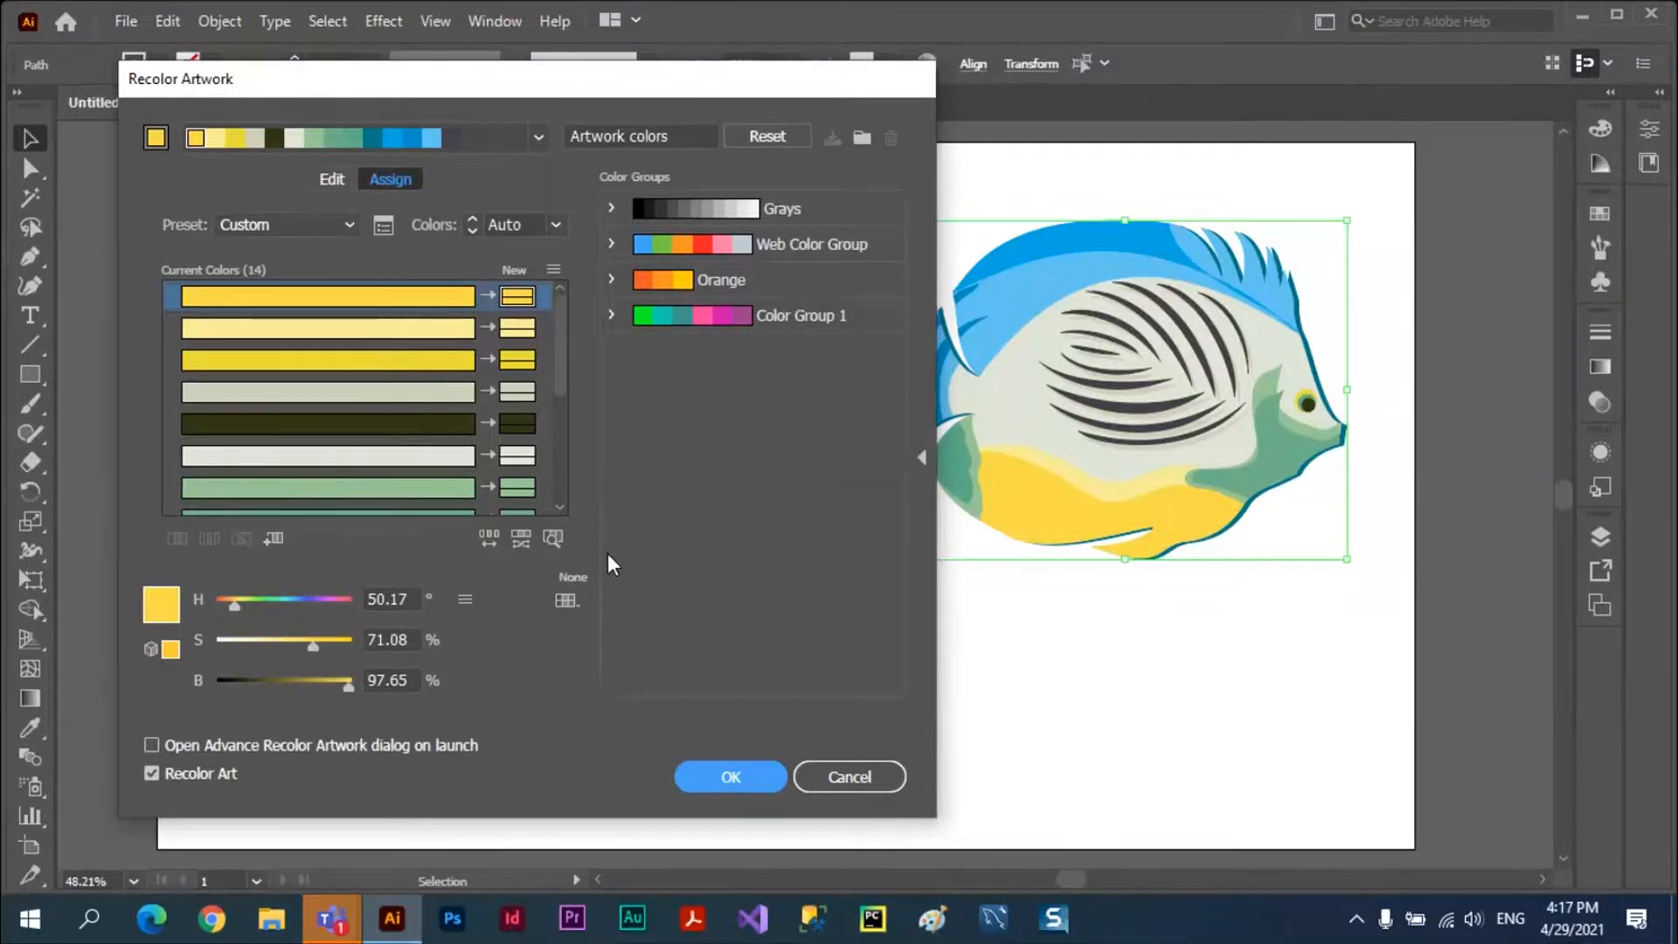
{"action": "left_click", "coordinate": [330, 180]}
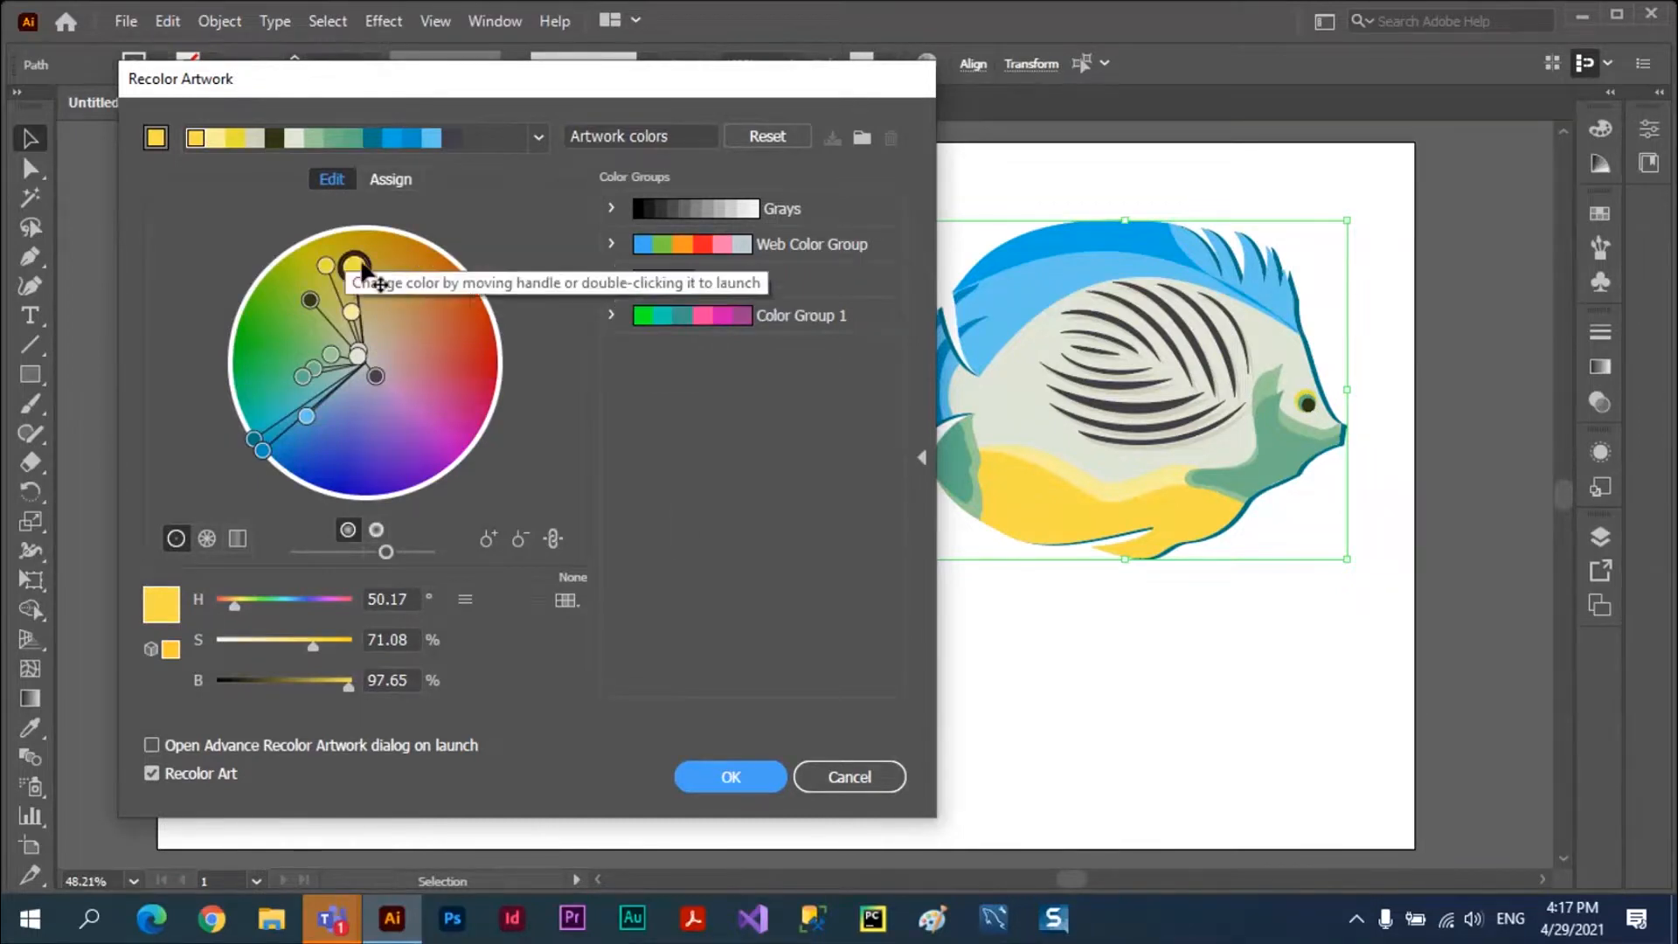
Shift the linked yellow color to an orange with 36.1° hue, and compare the segmented wheel and color bars before restoring the smooth wheel.
{"action": "left_click_drag", "start_coordinate": [353, 268], "coordinate": [420, 255]}
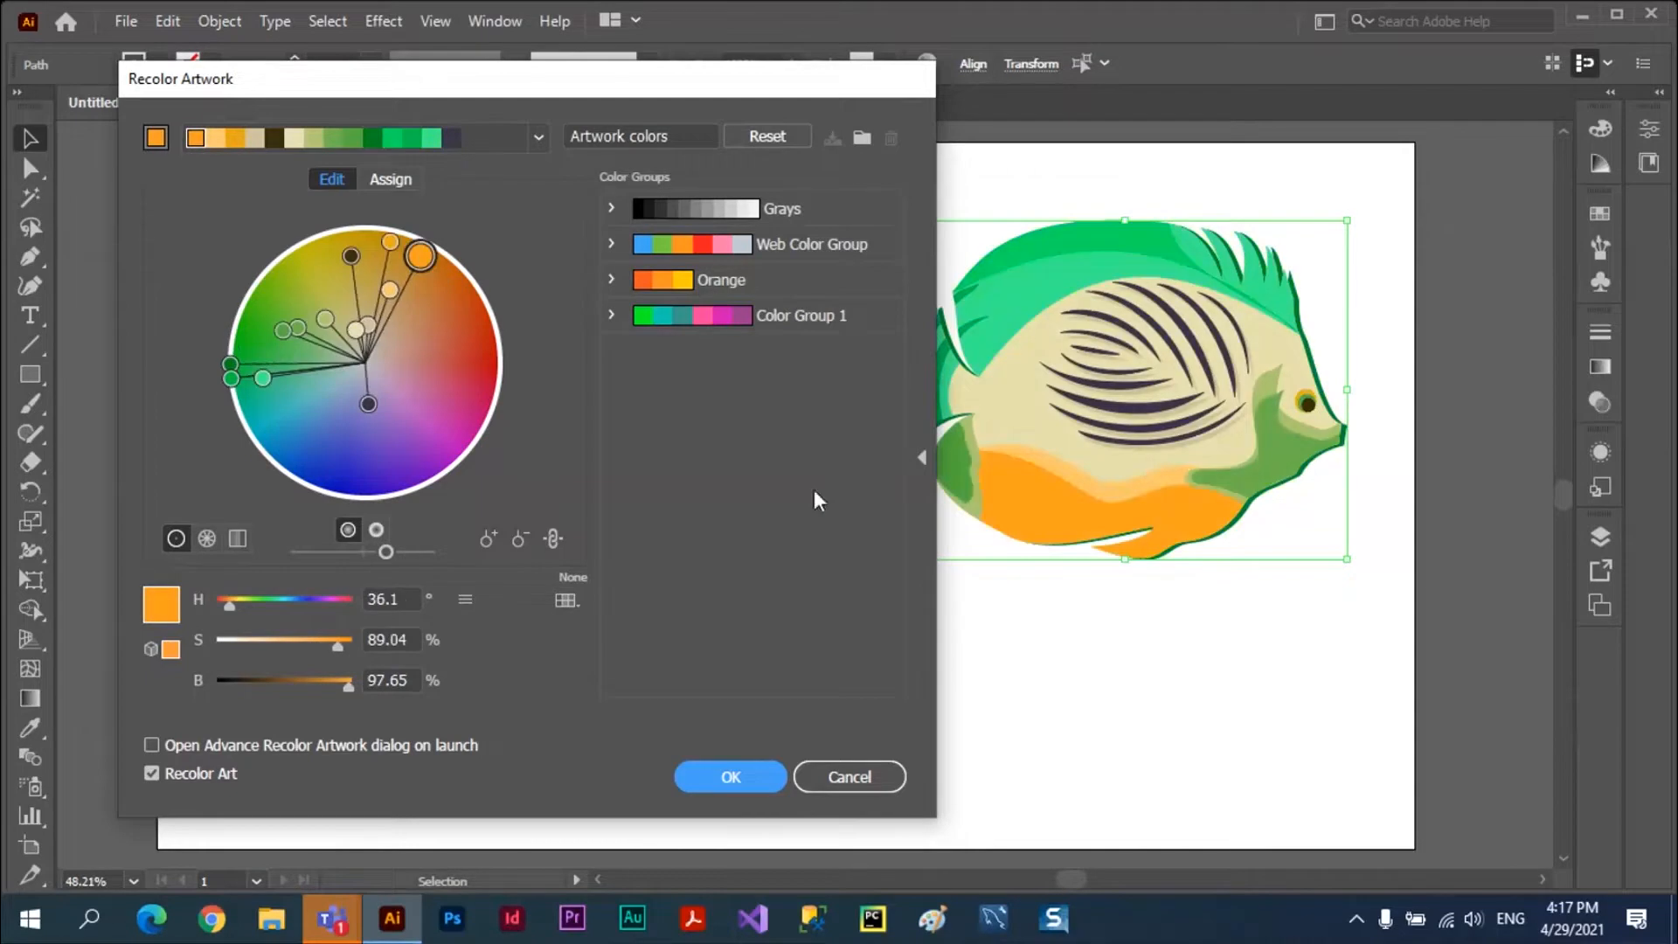
{"action": "left_click", "coordinate": [208, 539]}
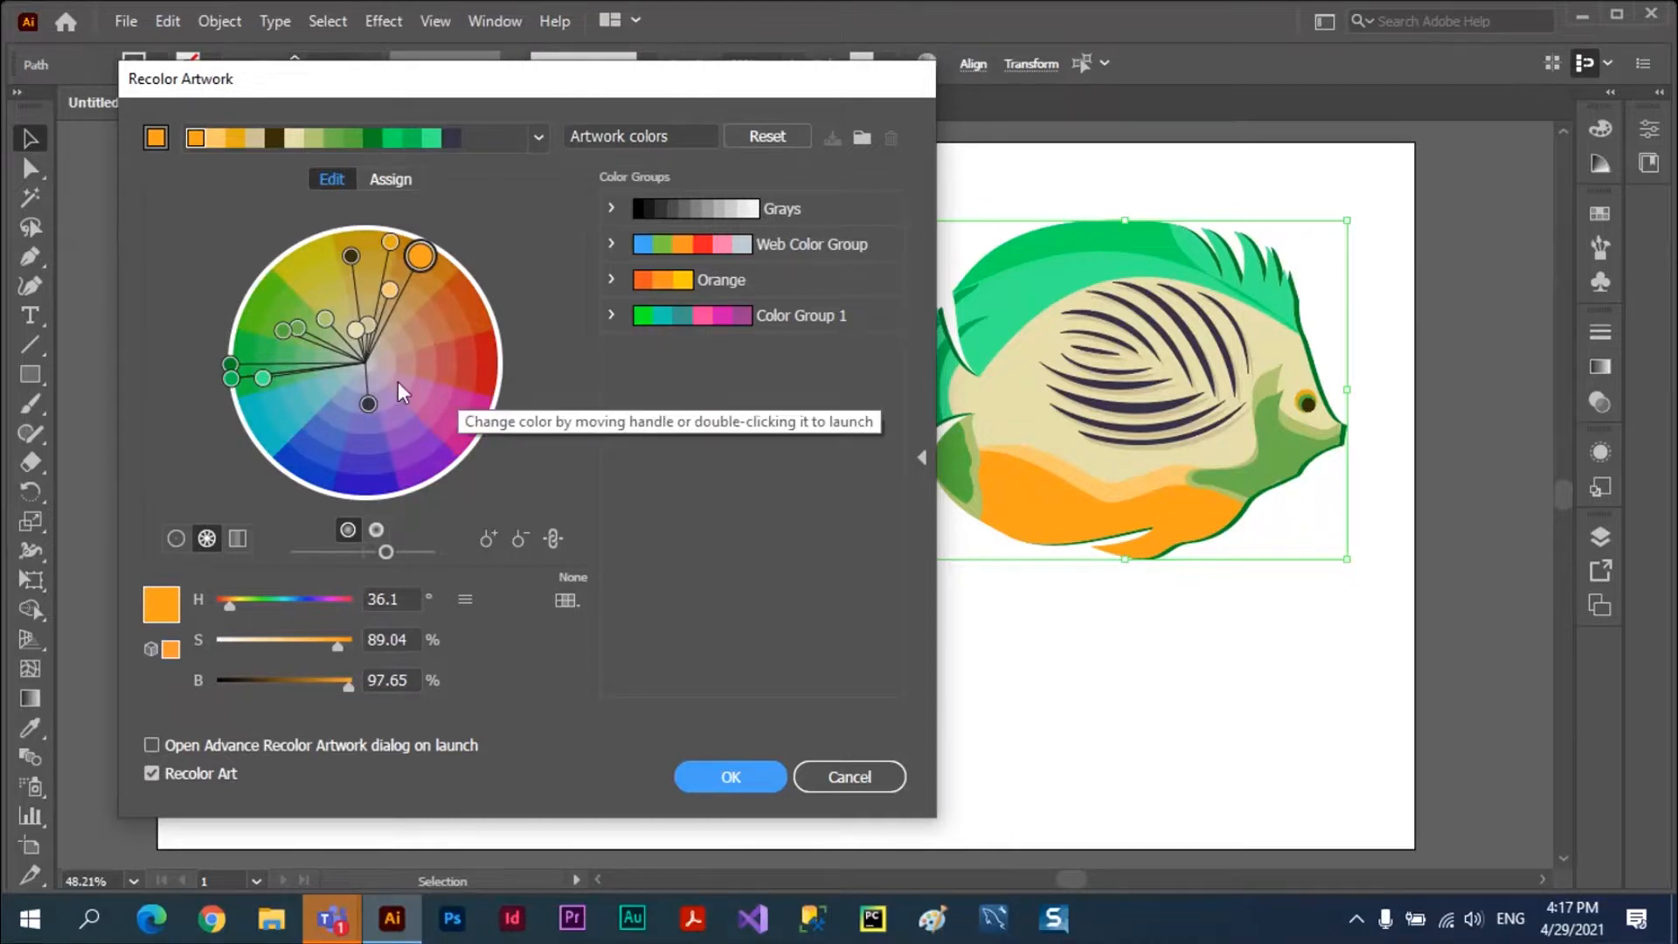
{"action": "left_click", "coordinate": [235, 540]}
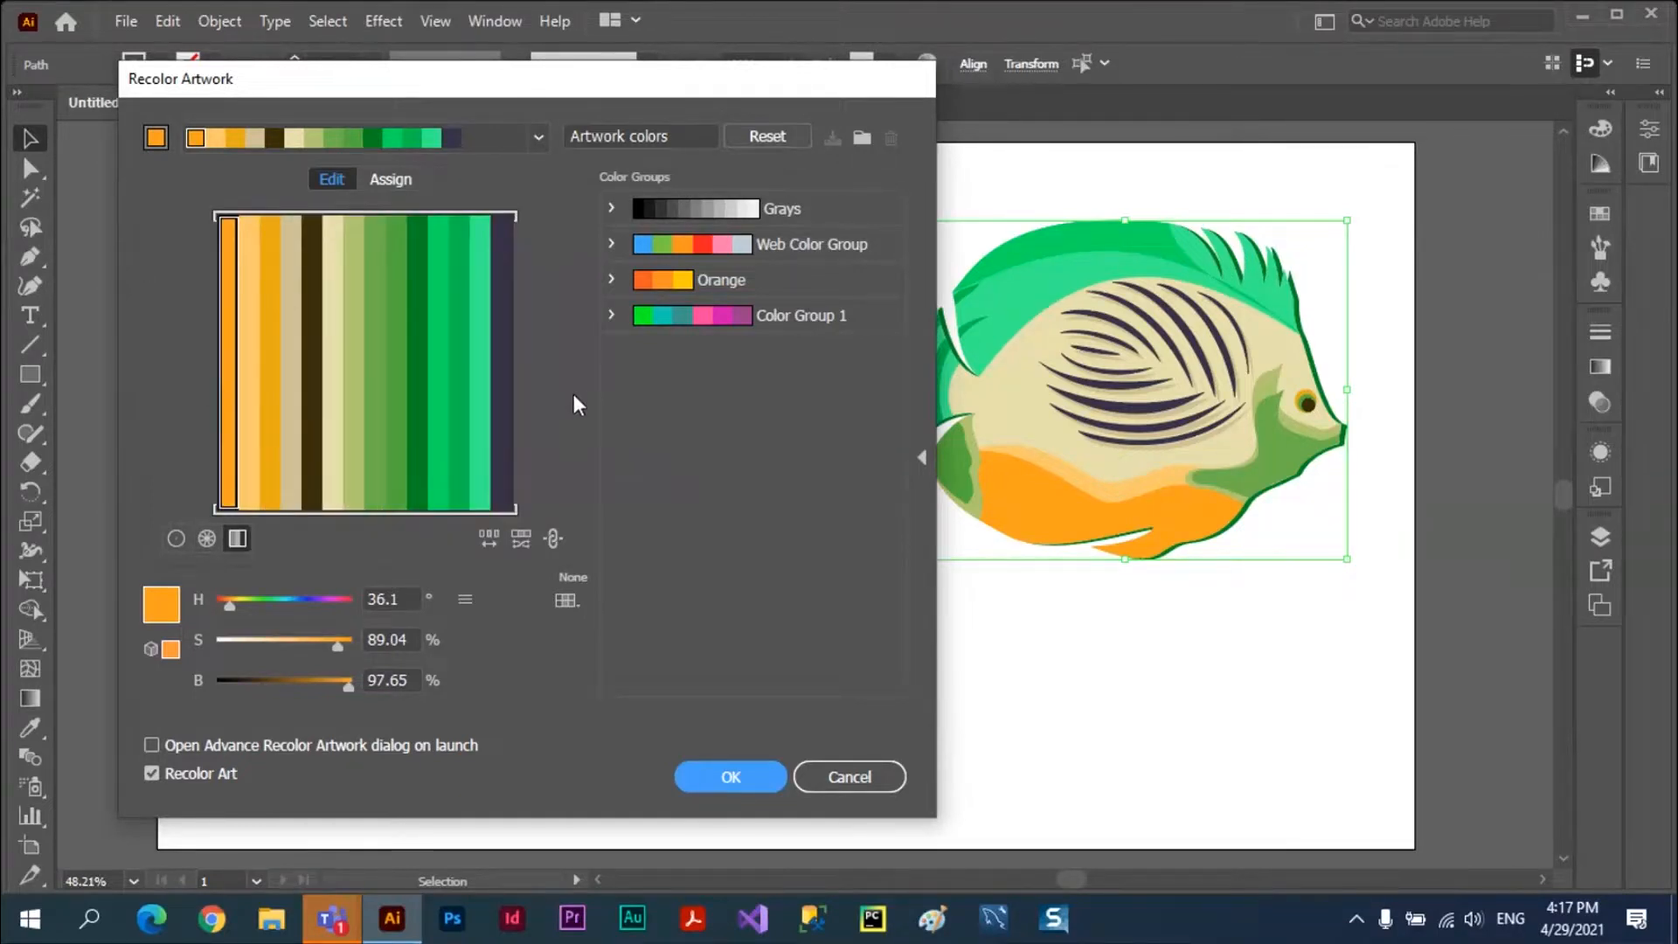
{"action": "left_click", "coordinate": [176, 539]}
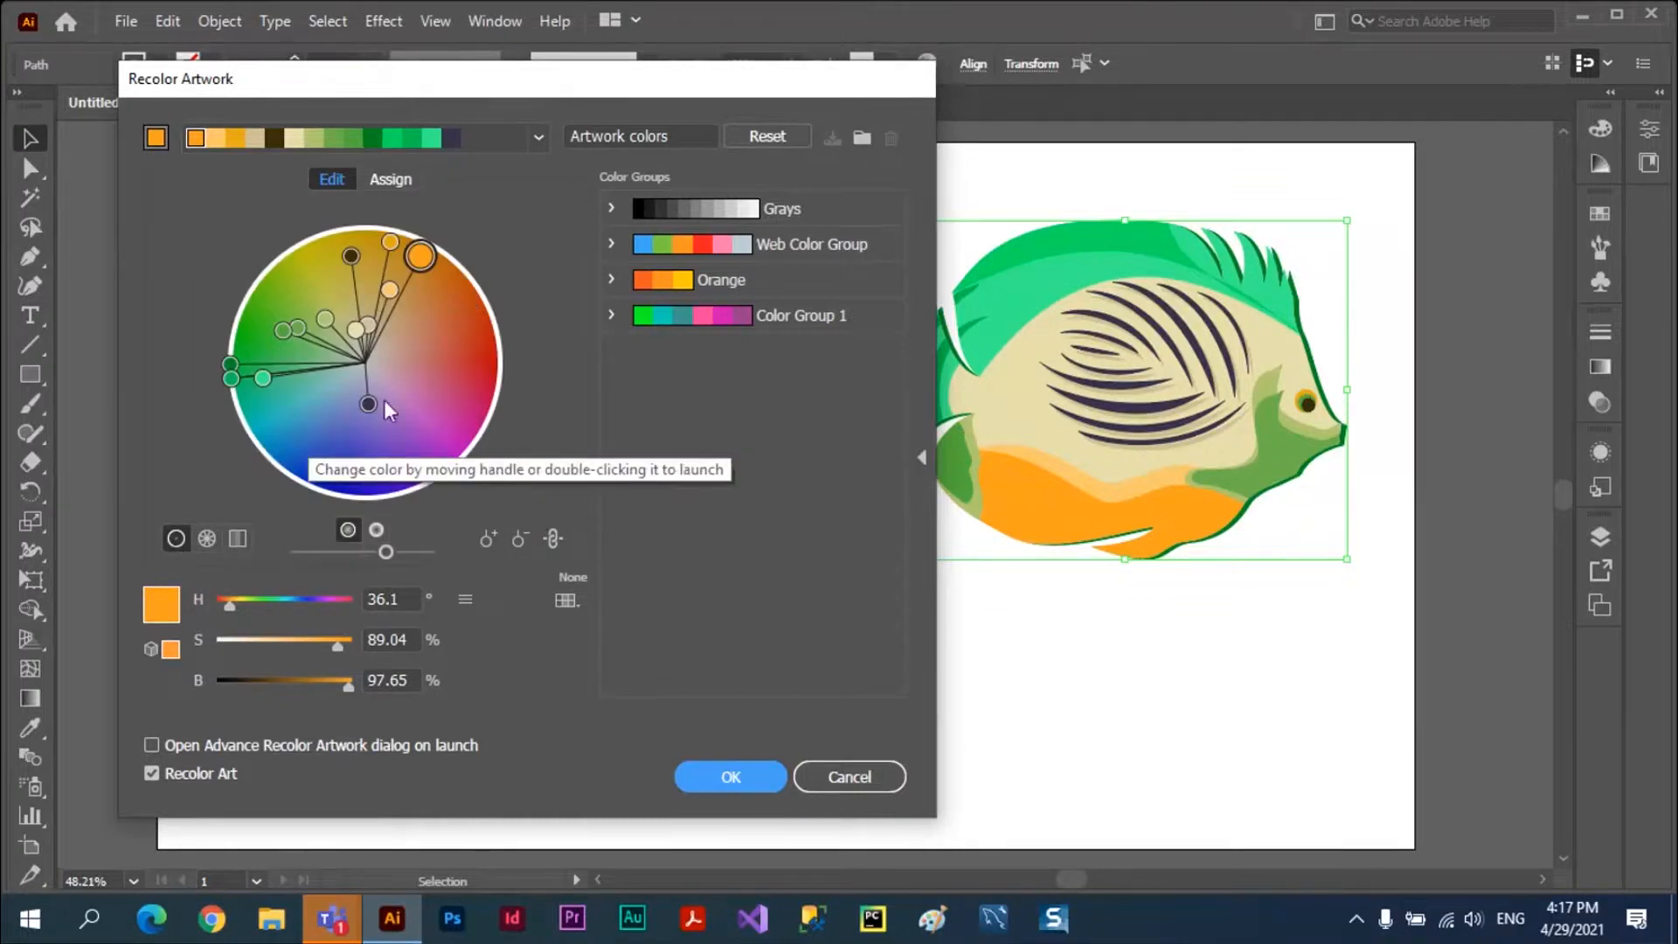
Try raising the brightness and saturation of all the fish's colors to nearly maximum, and reset the artwork colors.
{"action": "left_click_drag", "start_coordinate": [385, 551], "coordinate": [446, 557]}
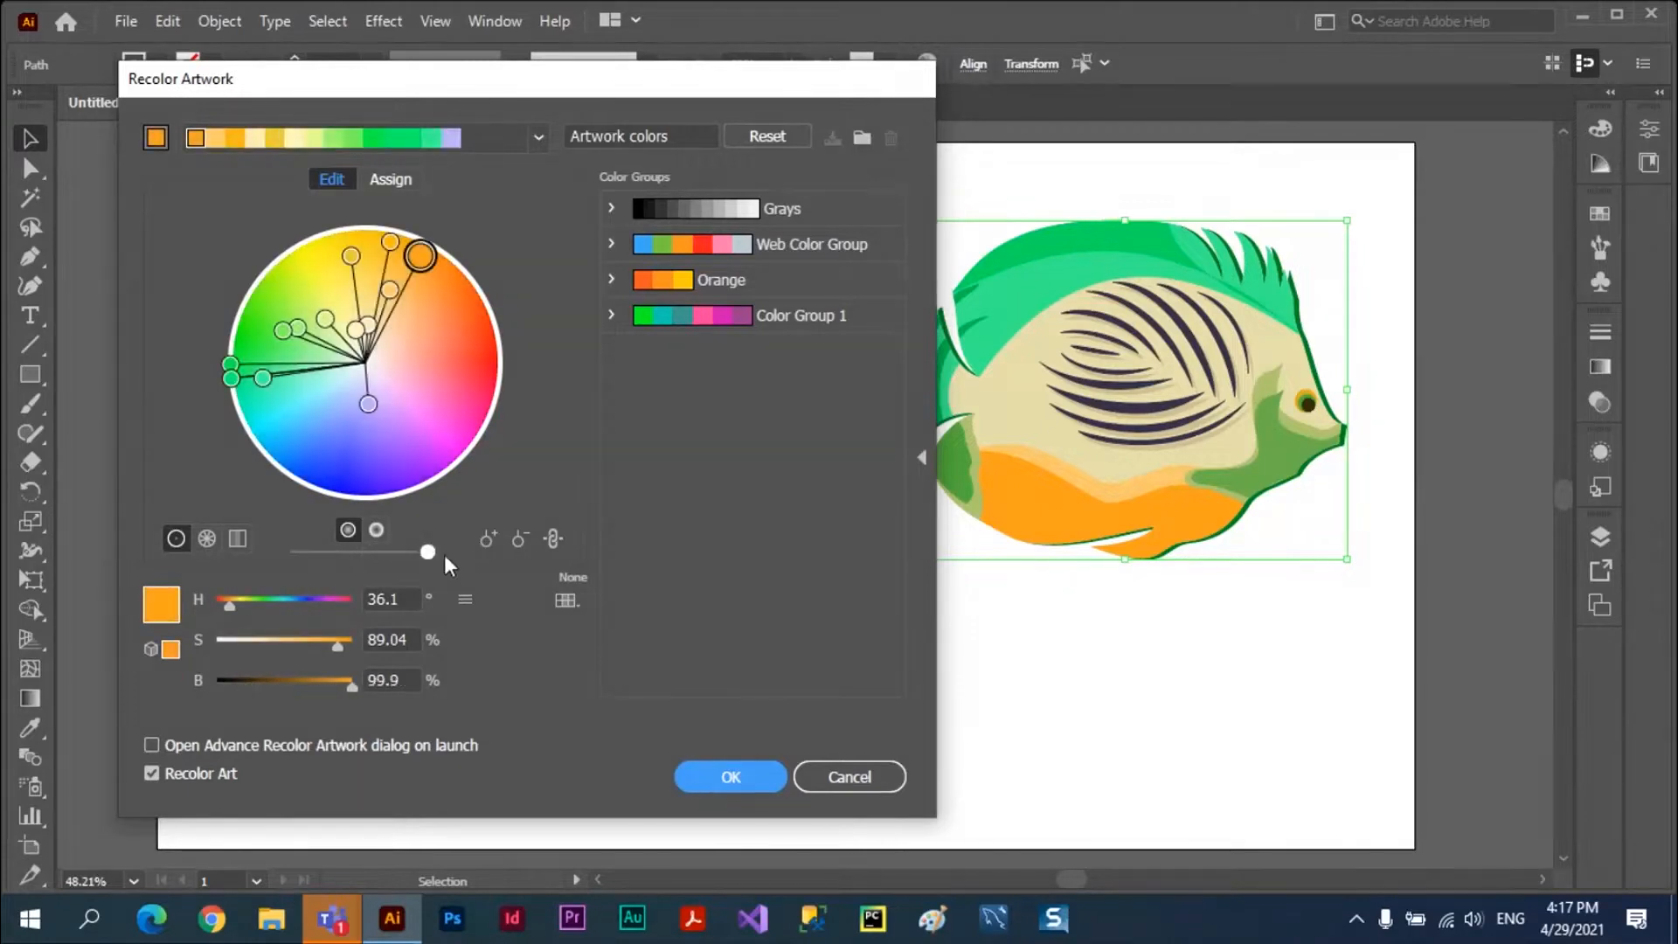
{"action": "left_click", "coordinate": [375, 530]}
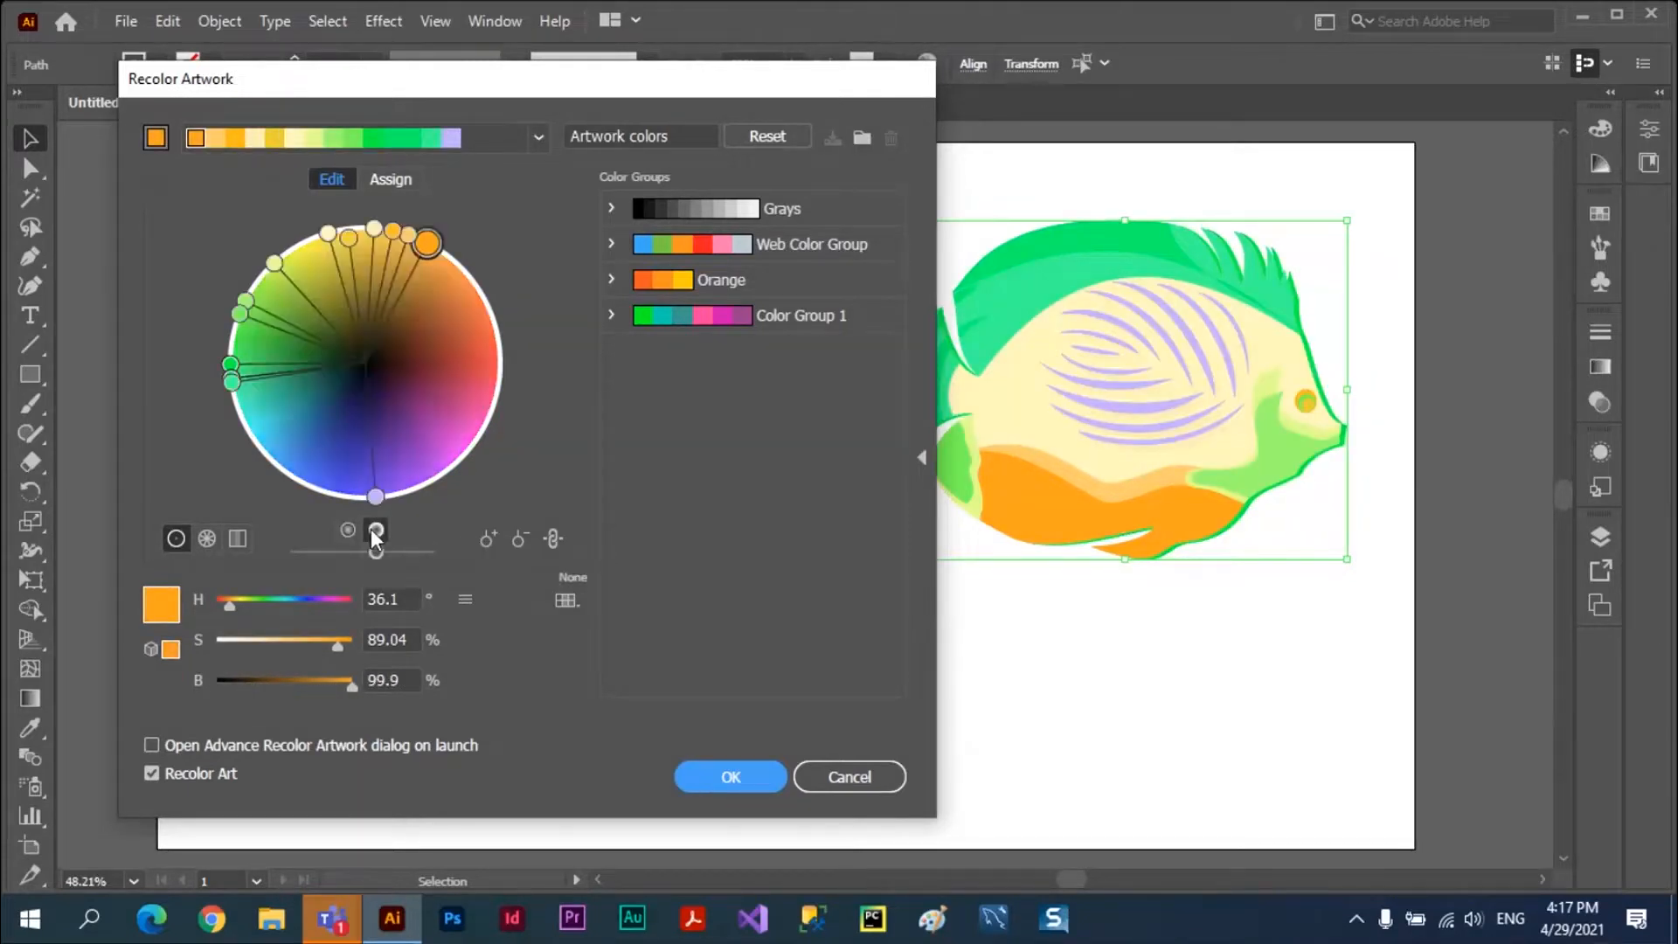
{"action": "left_click_drag", "start_coordinate": [376, 554], "coordinate": [439, 563]}
{"action": "left_click", "coordinate": [349, 529]}
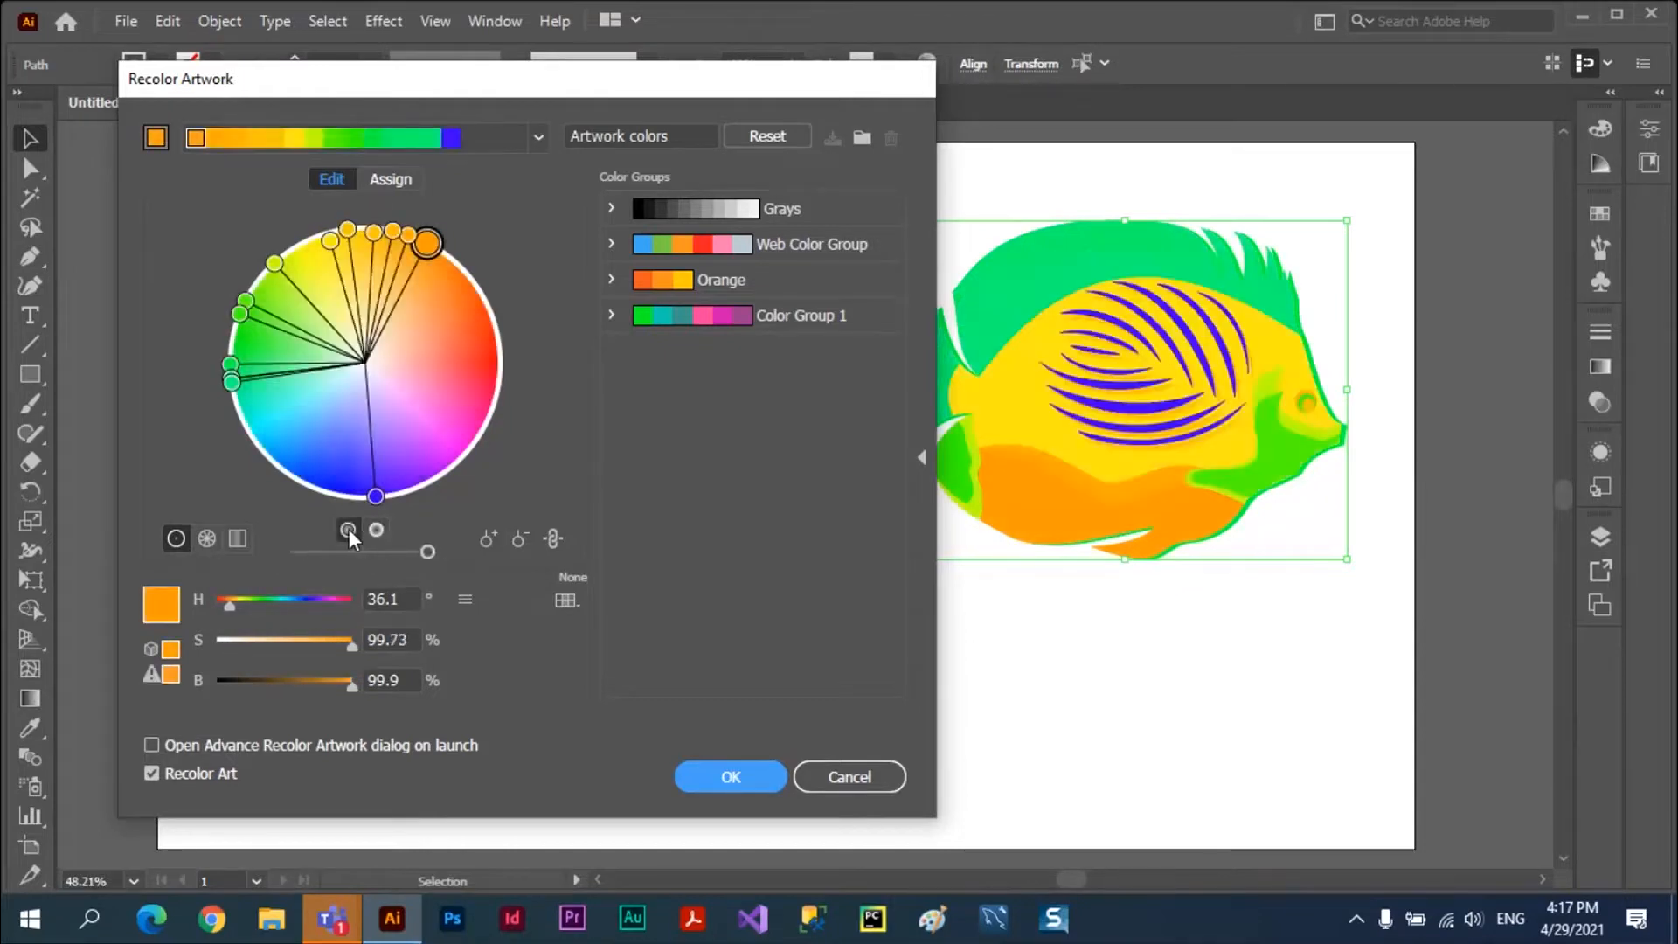
{"action": "mouse_move", "coordinate": [428, 553]}
{"action": "left_mouse_down"}
{"action": "mouse_move", "coordinate": [322, 553]}
{"action": "mouse_move", "coordinate": [426, 551]}
{"action": "left_mouse_up"}
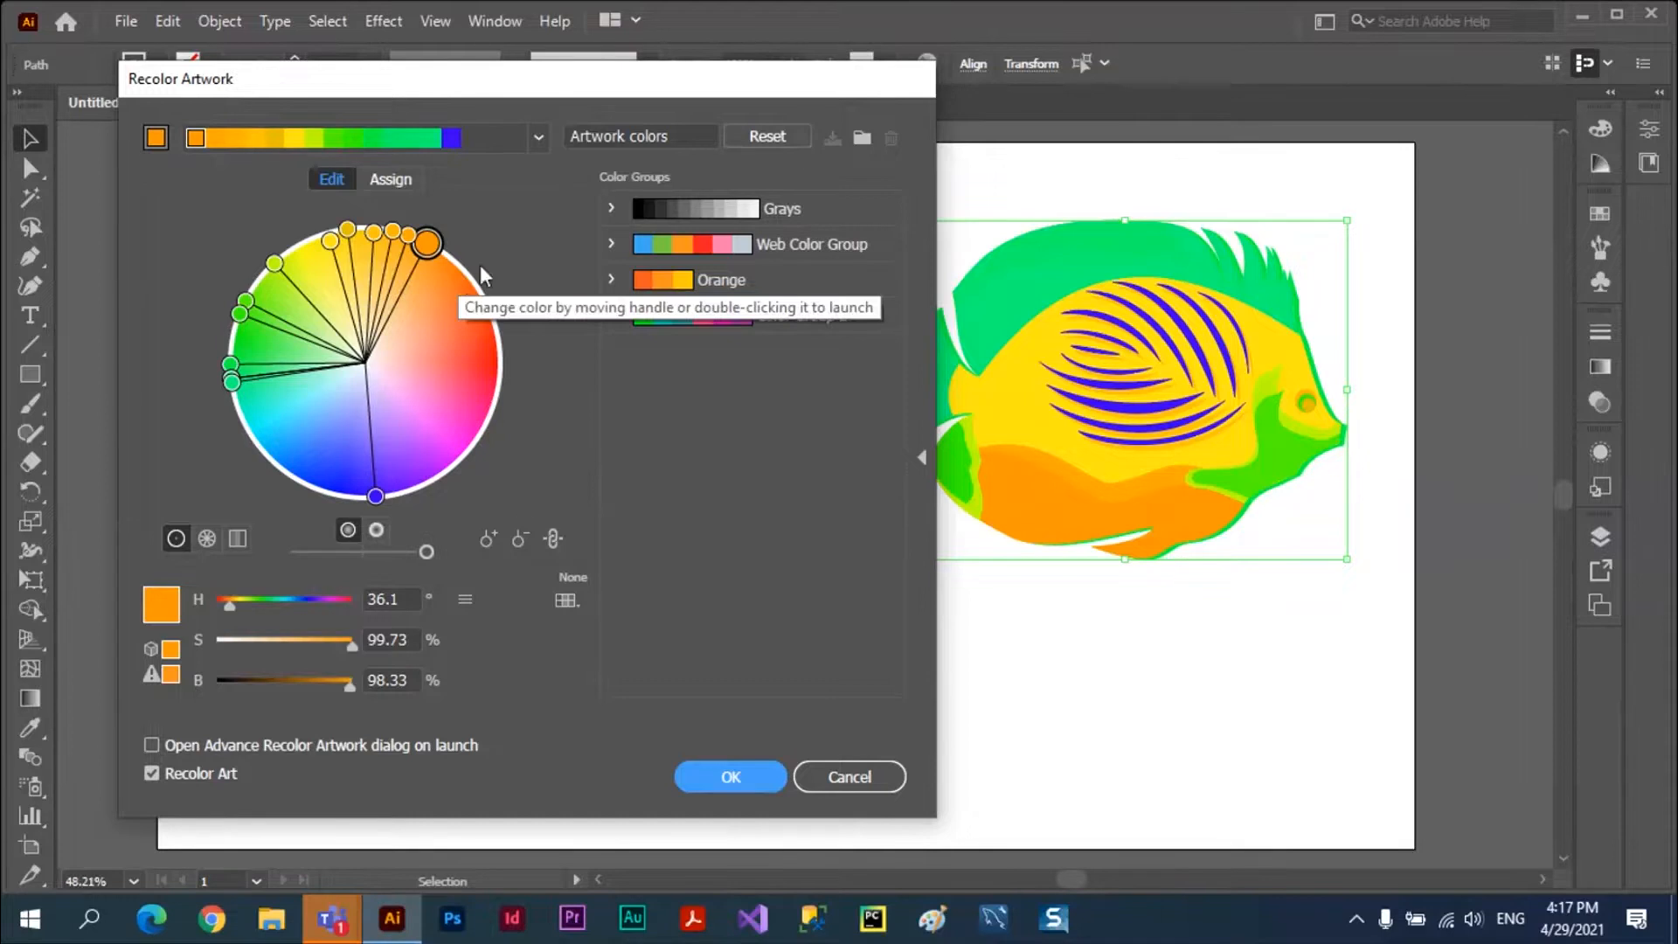
{"action": "left_click", "coordinate": [776, 139]}
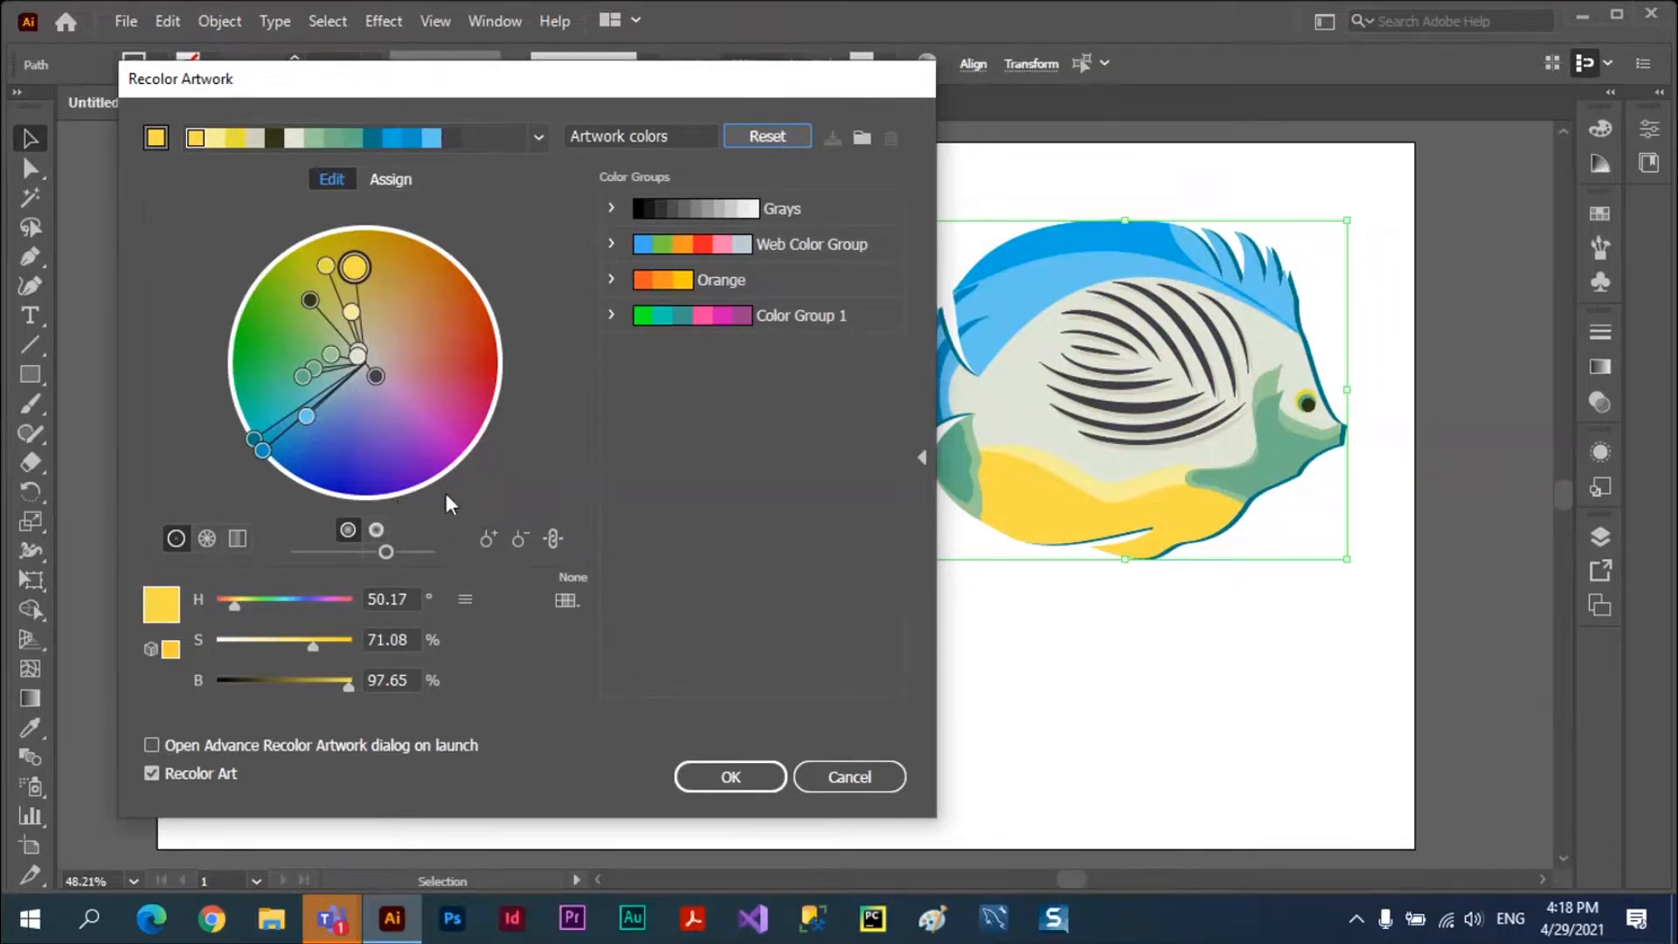
Add a brownish orange color to the wheel, and remove both the pale yellow and the added color.
{"action": "left_click", "coordinate": [483, 538]}
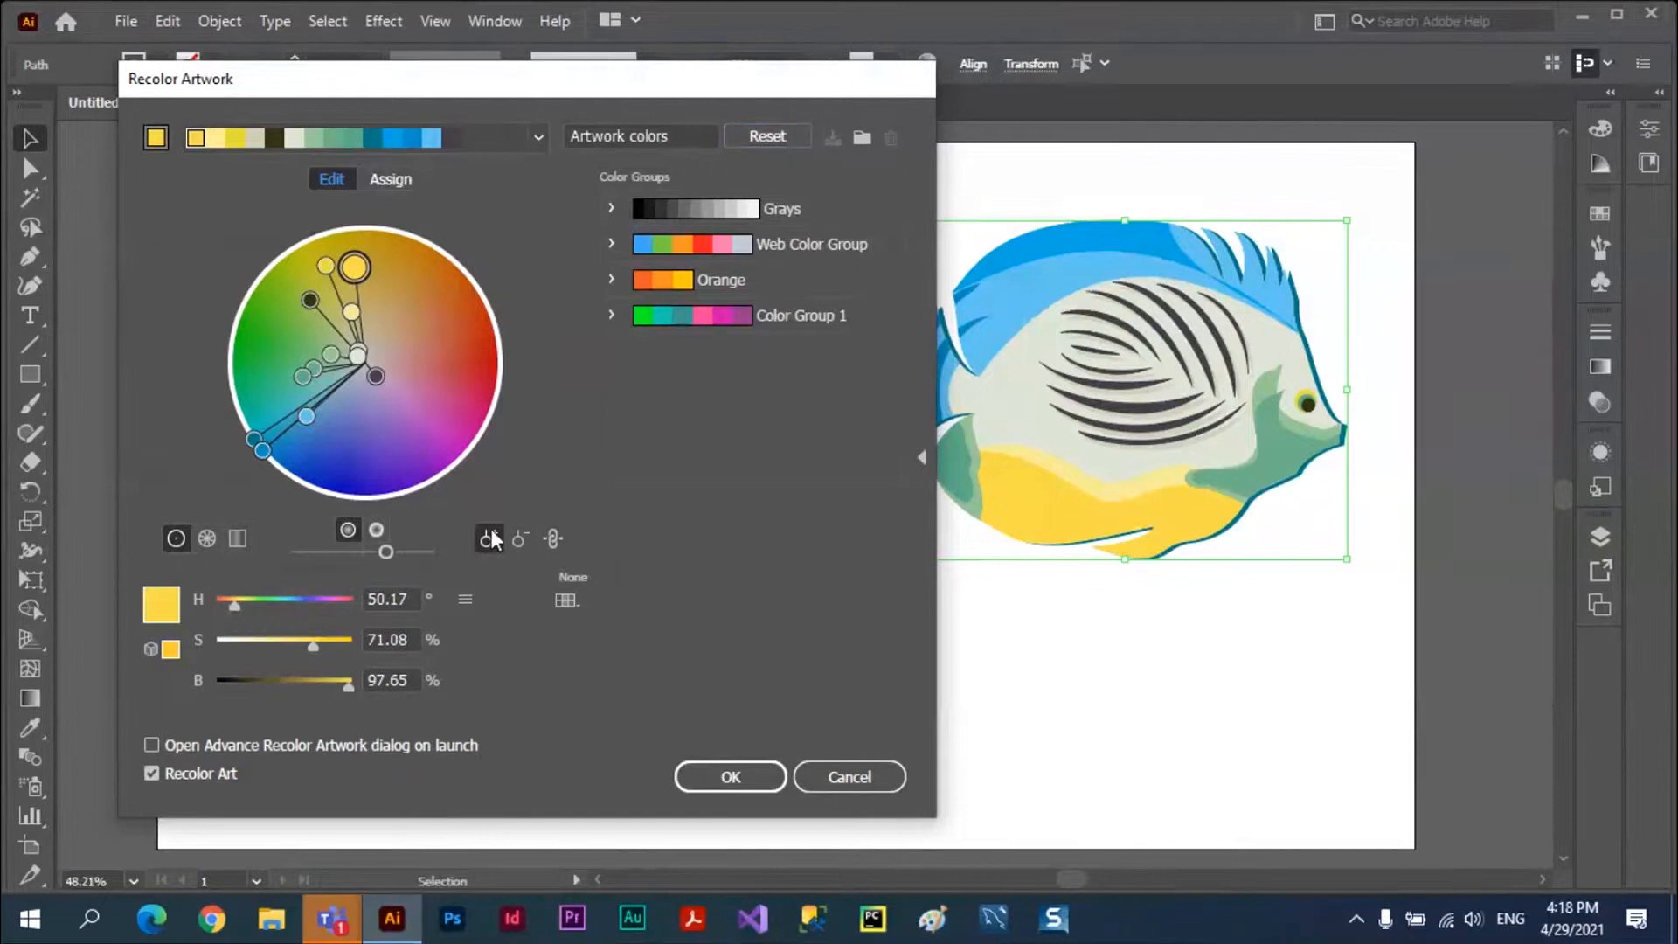
{"action": "left_click", "coordinate": [423, 303]}
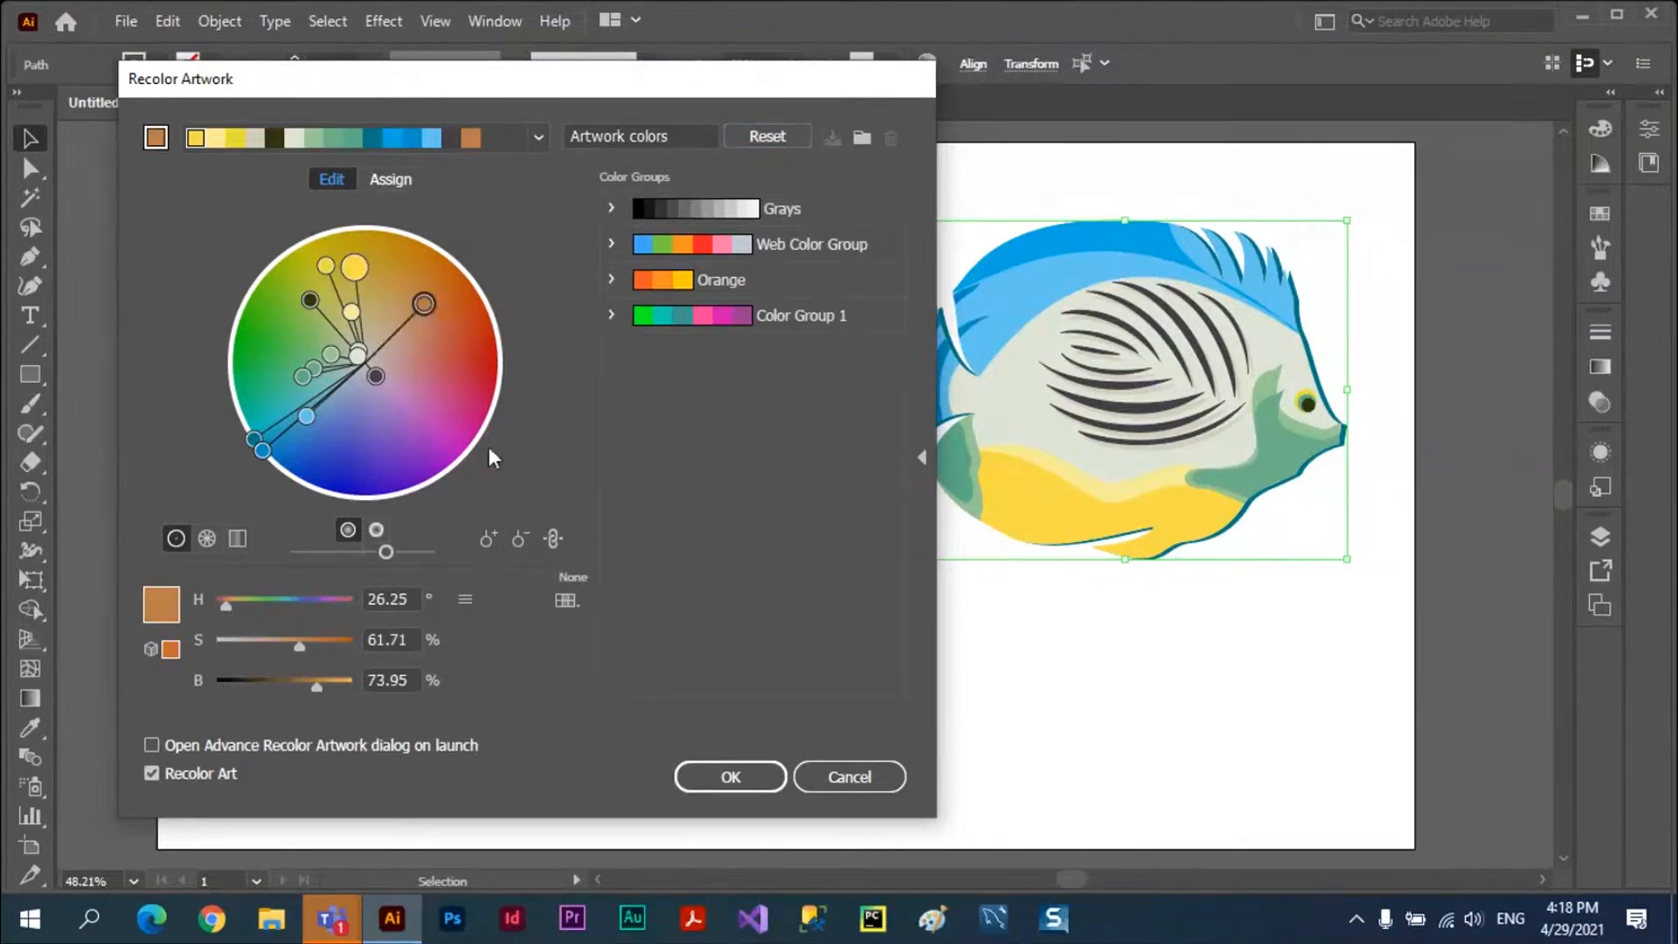
{"action": "left_click", "coordinate": [519, 539]}
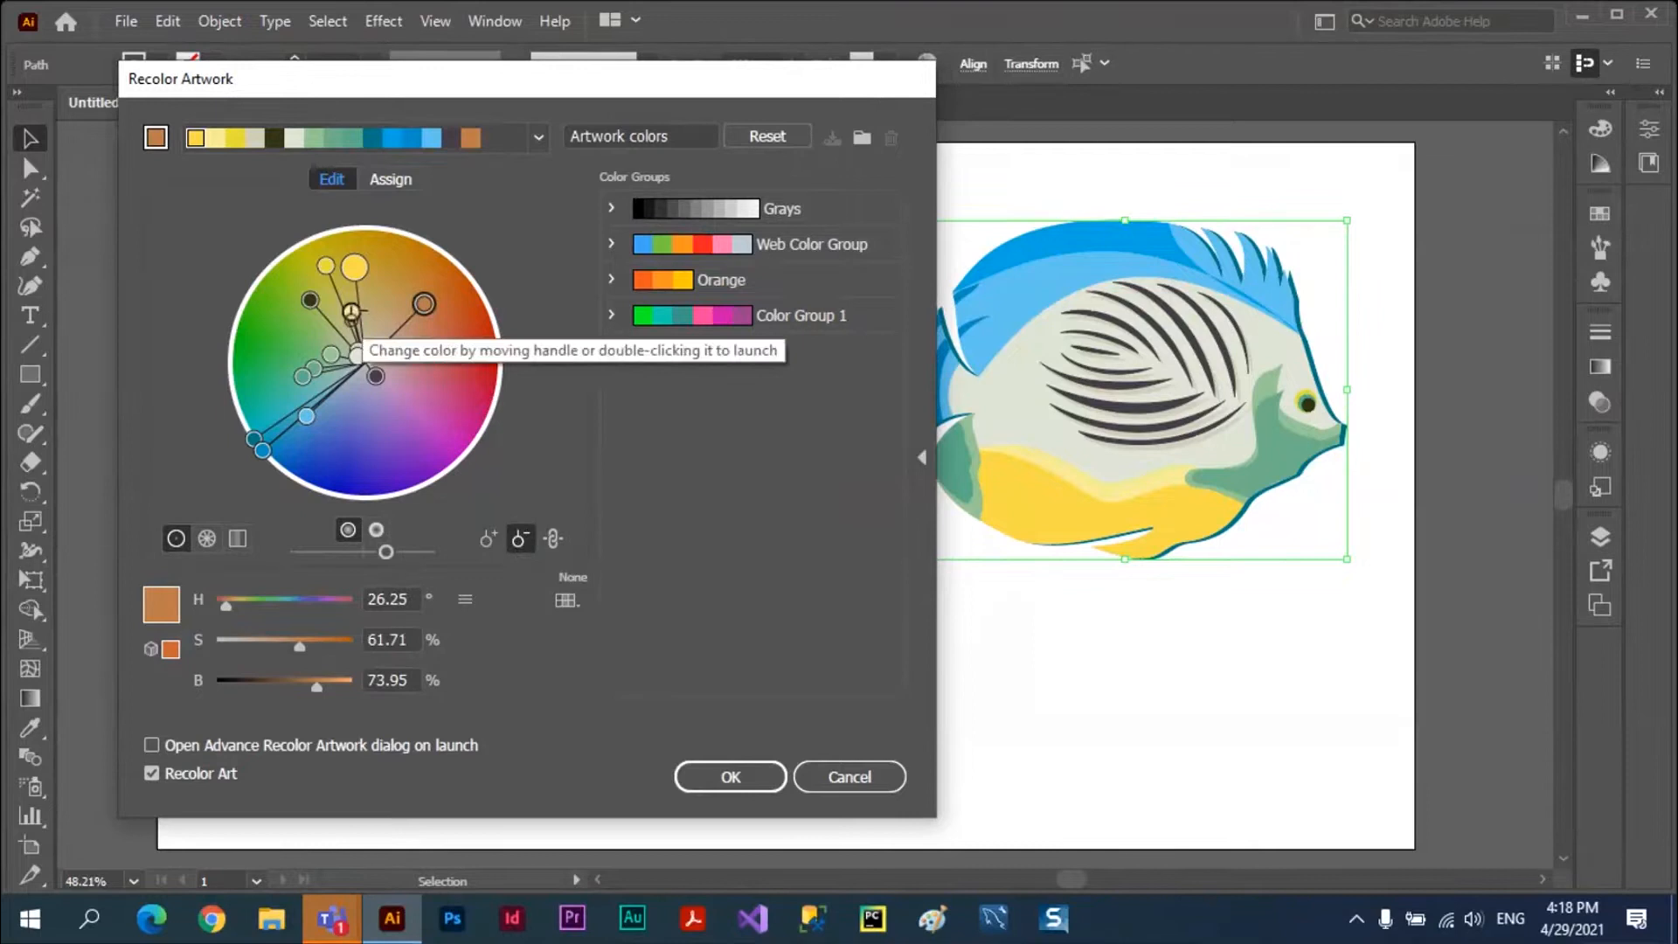
{"action": "left_click", "coordinate": [351, 312]}
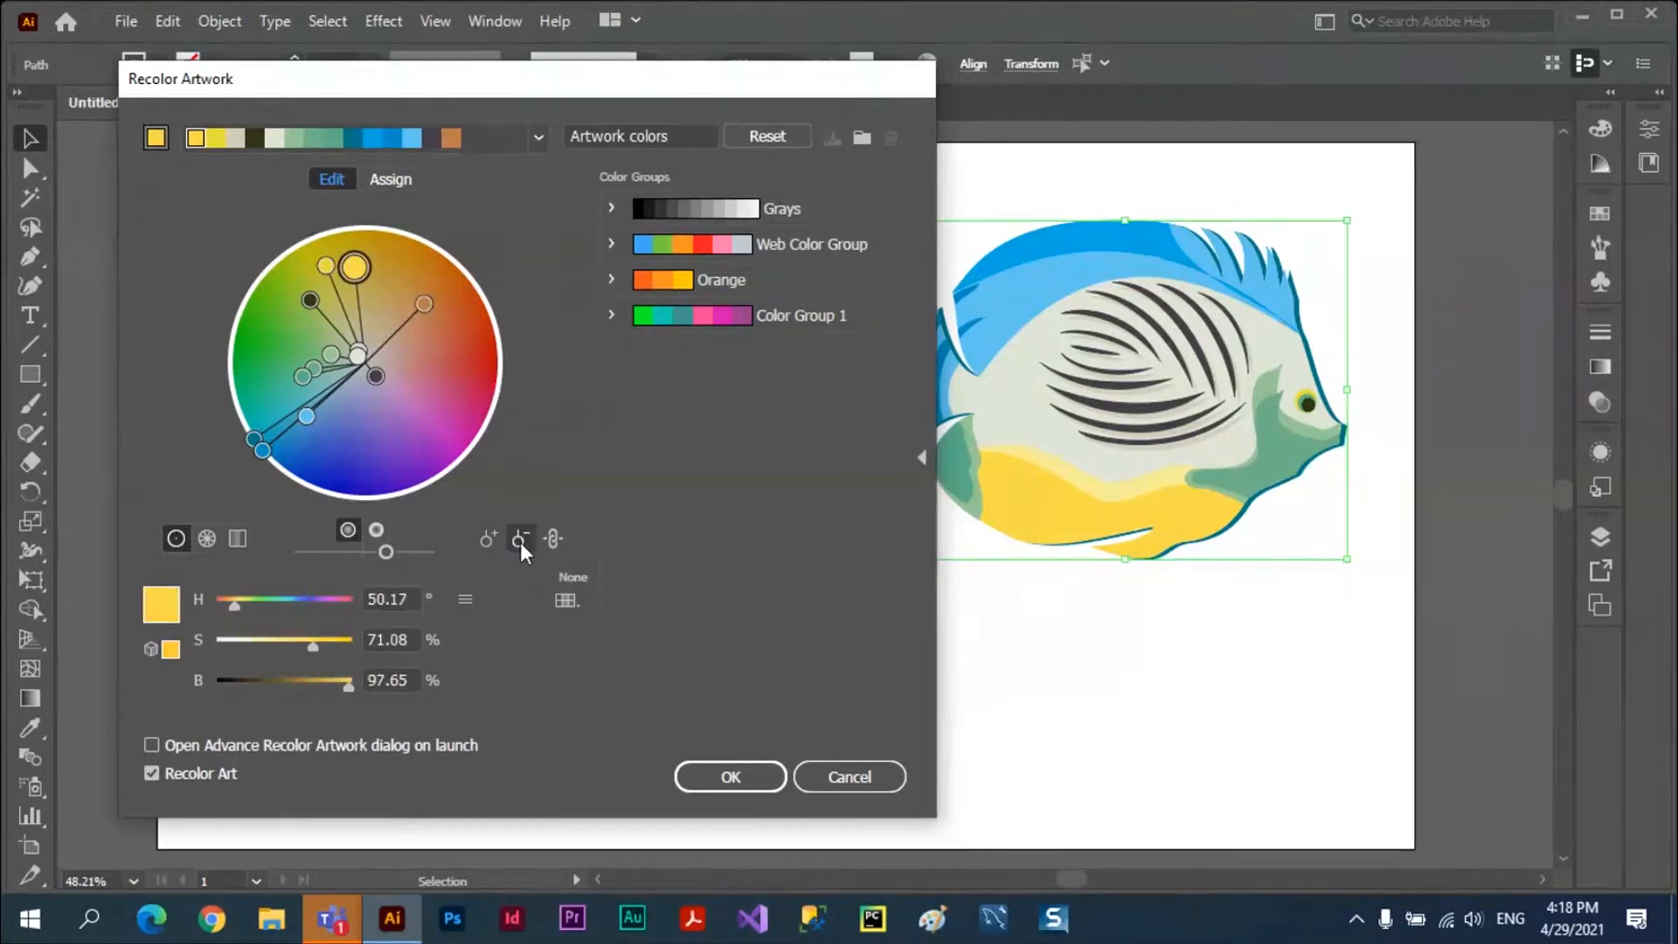
{"action": "left_click", "coordinate": [423, 304]}
Switch the color adjustment sliders to RGB, nudge the second yellow handle, and try increasing the red value of the blue color.
{"action": "left_click", "coordinate": [467, 598]}
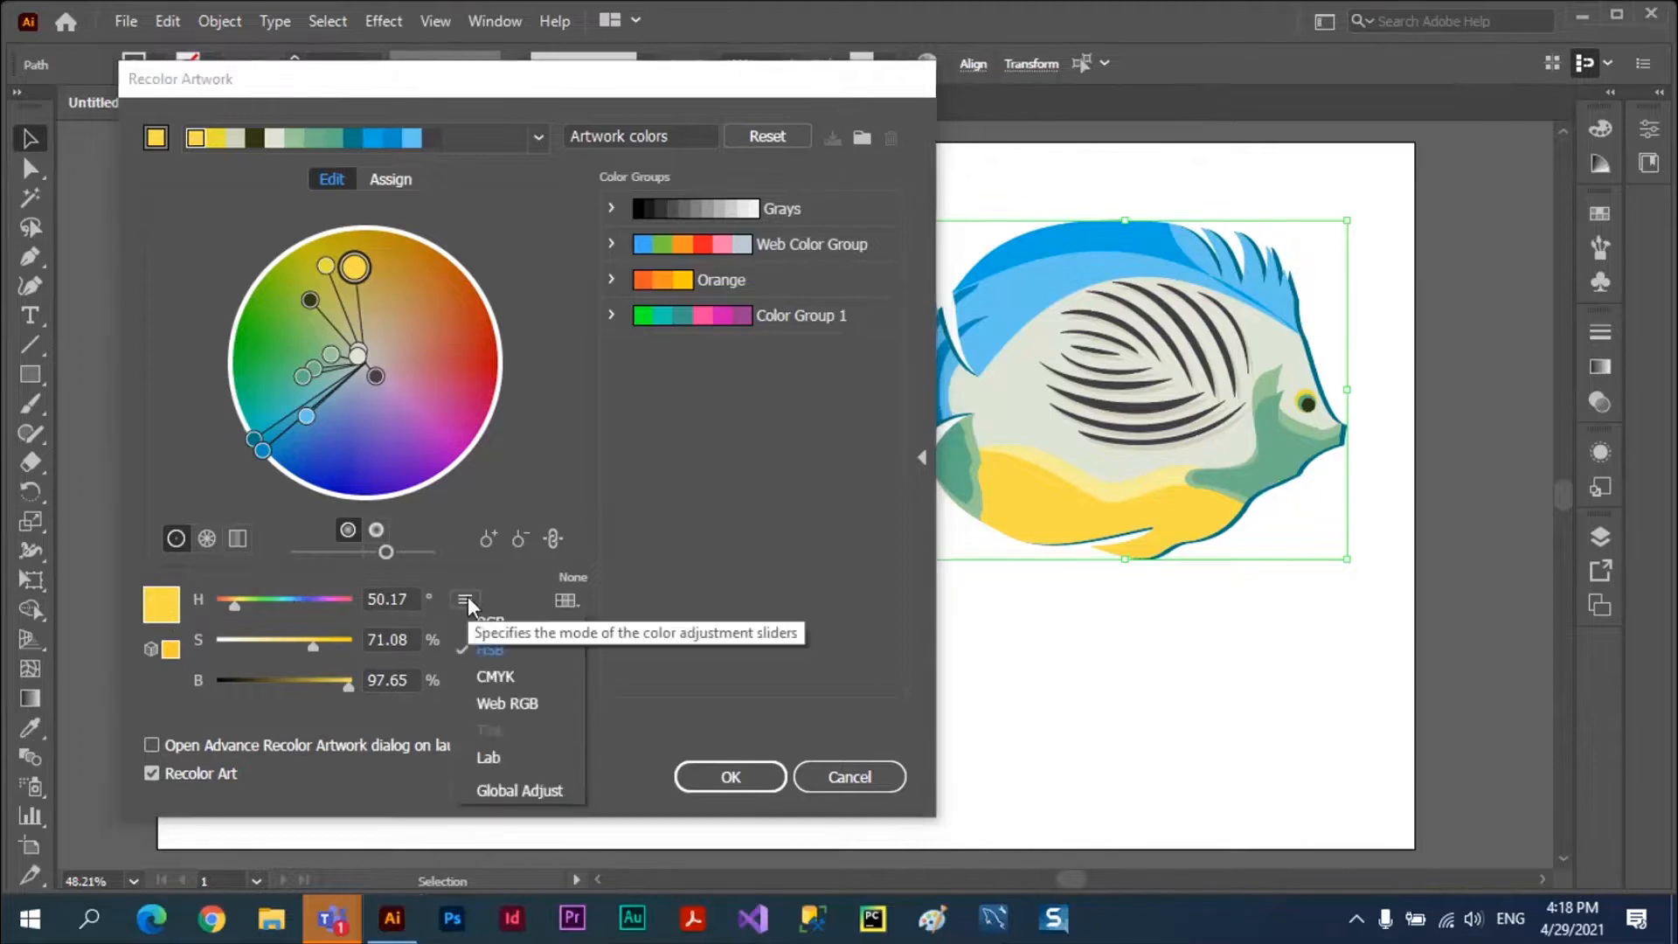
{"action": "left_click", "coordinate": [511, 625]}
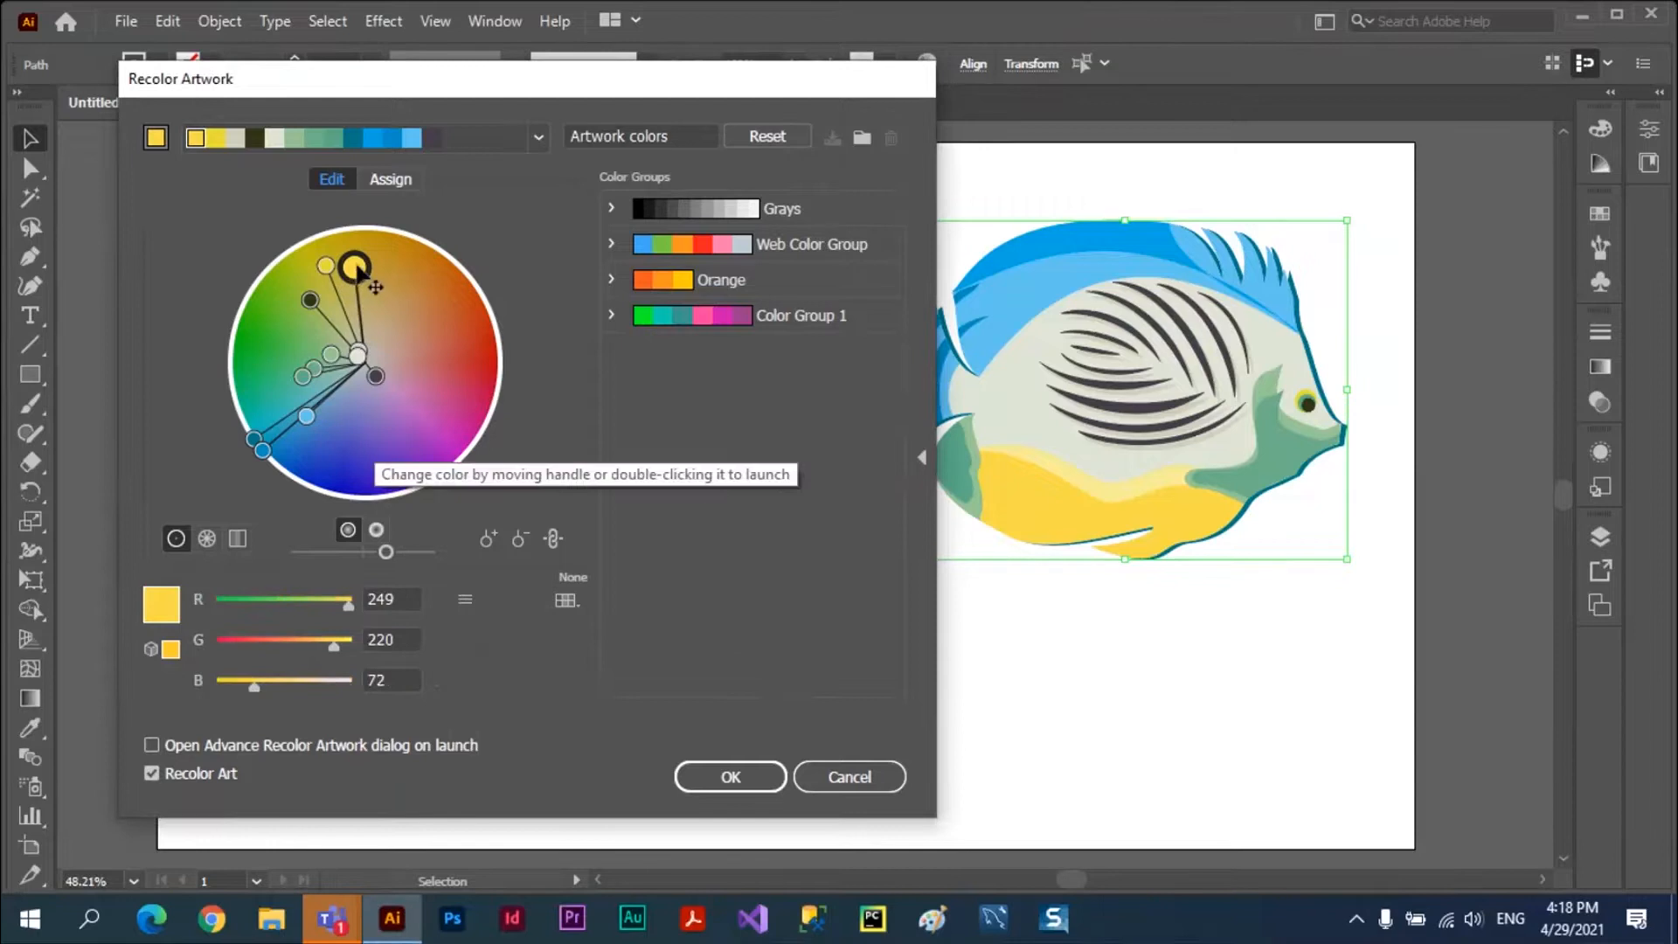
{"action": "left_click_drag", "start_coordinate": [323, 275], "coordinate": [324, 273]}
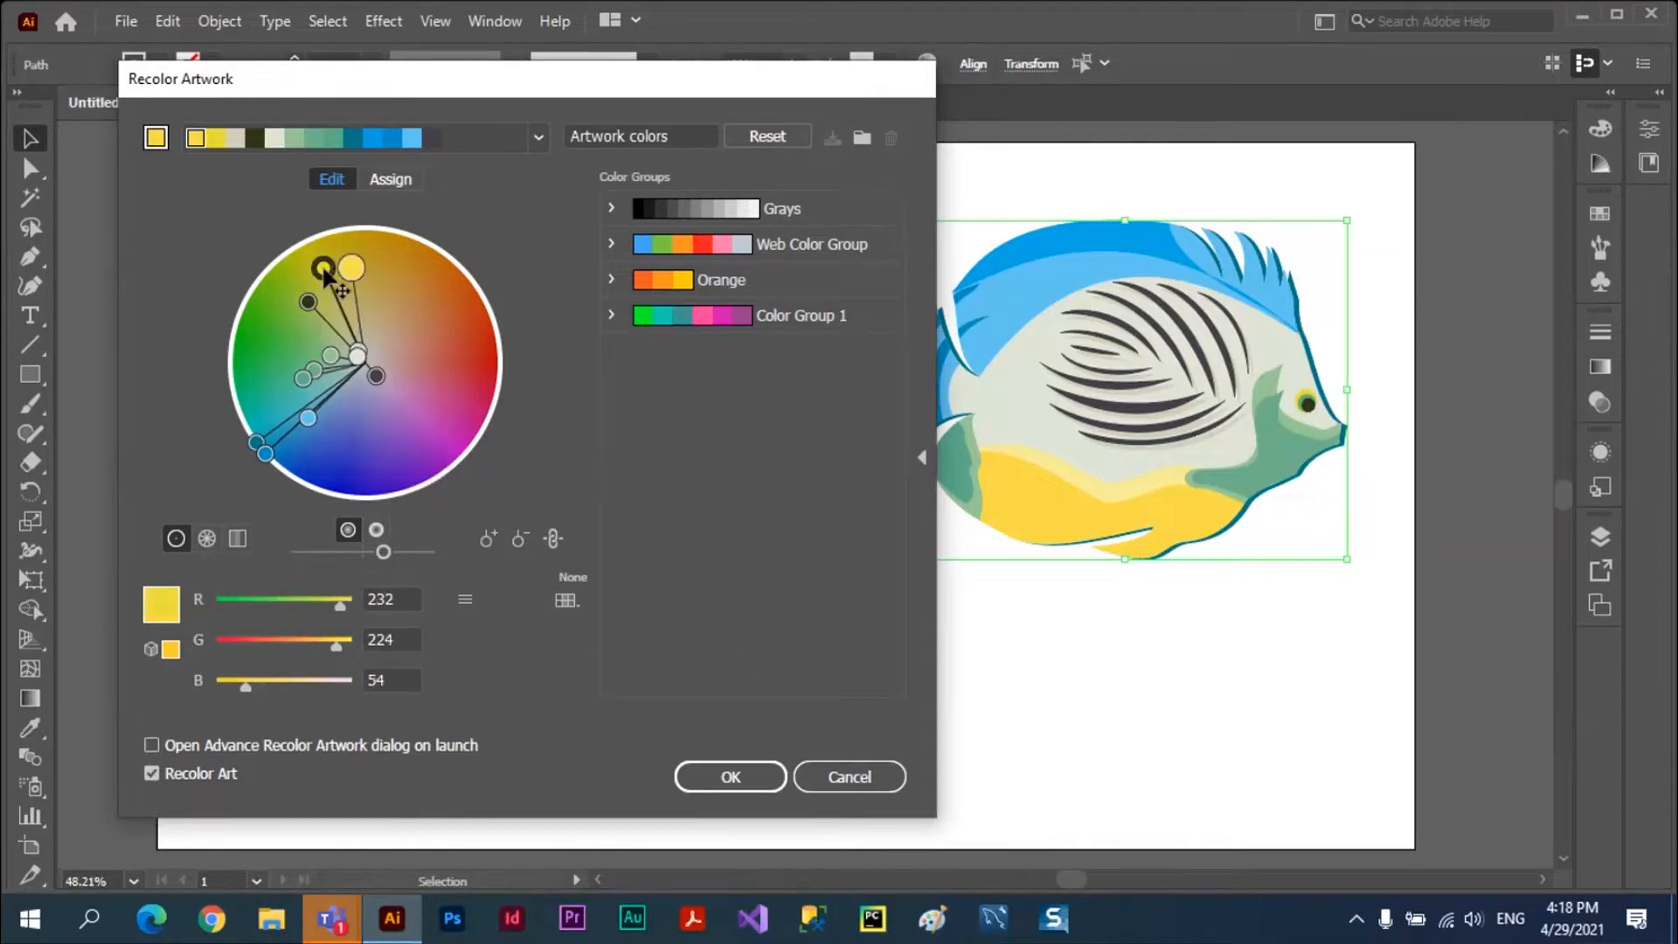
{"action": "left_click", "coordinate": [265, 454]}
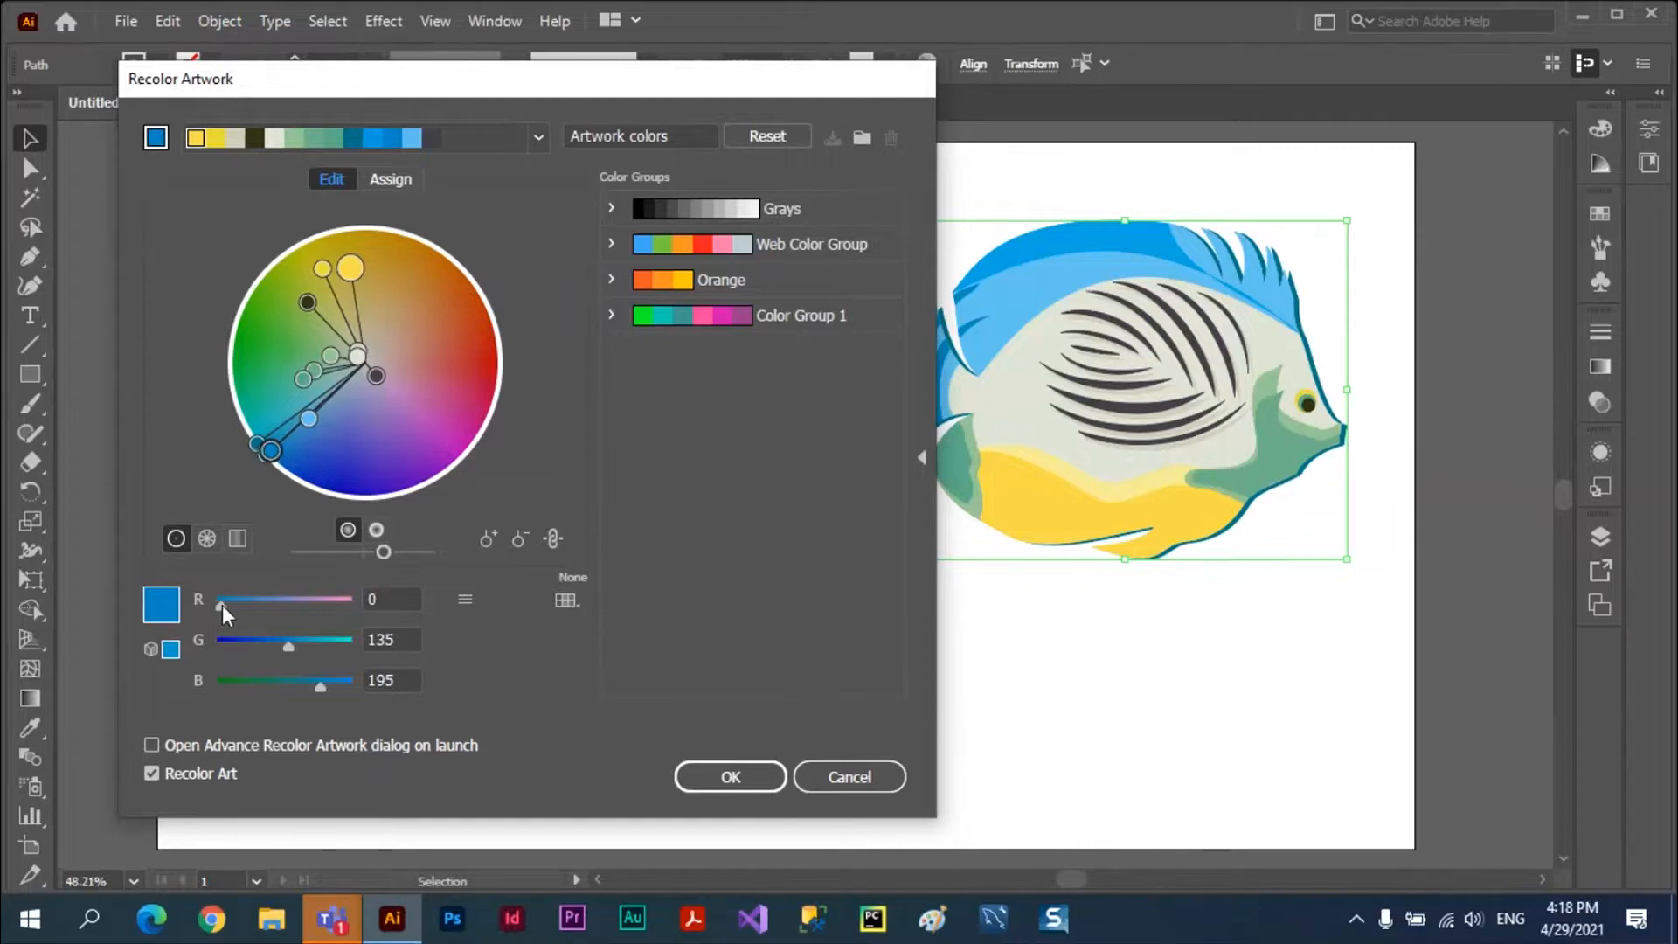
{"action": "left_click_drag", "start_coordinate": [215, 606], "coordinate": [358, 610]}
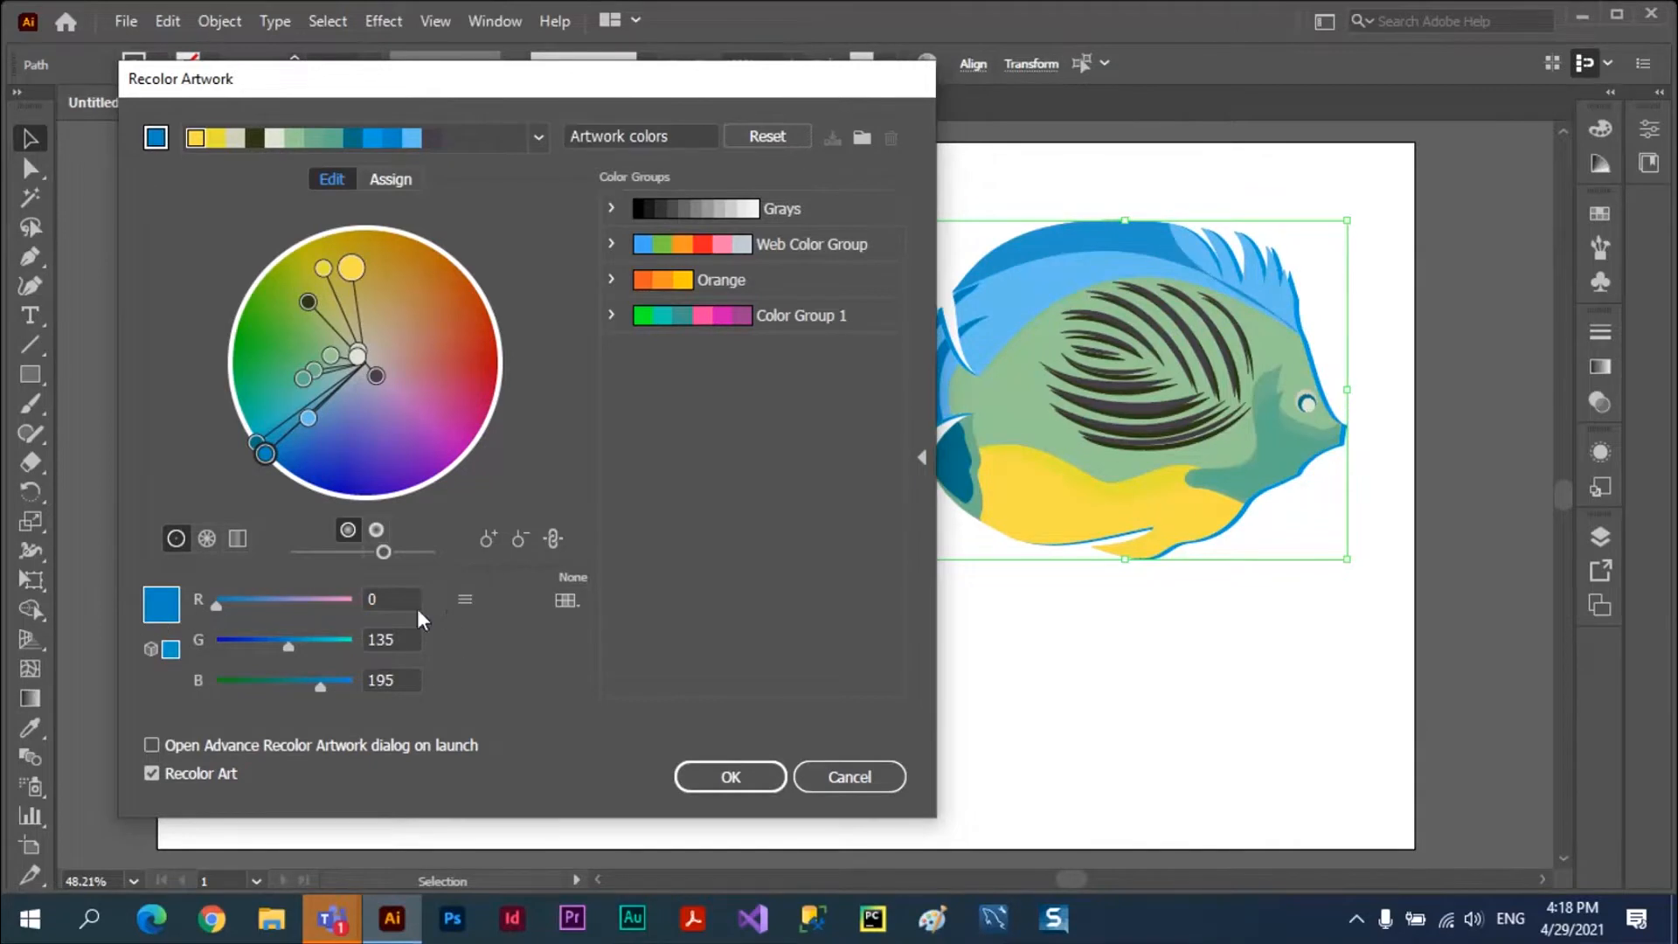
Switch the sliders back to HSB and set the main yellow color to 84% saturation and 83% brightness.
{"action": "left_click", "coordinate": [465, 599]}
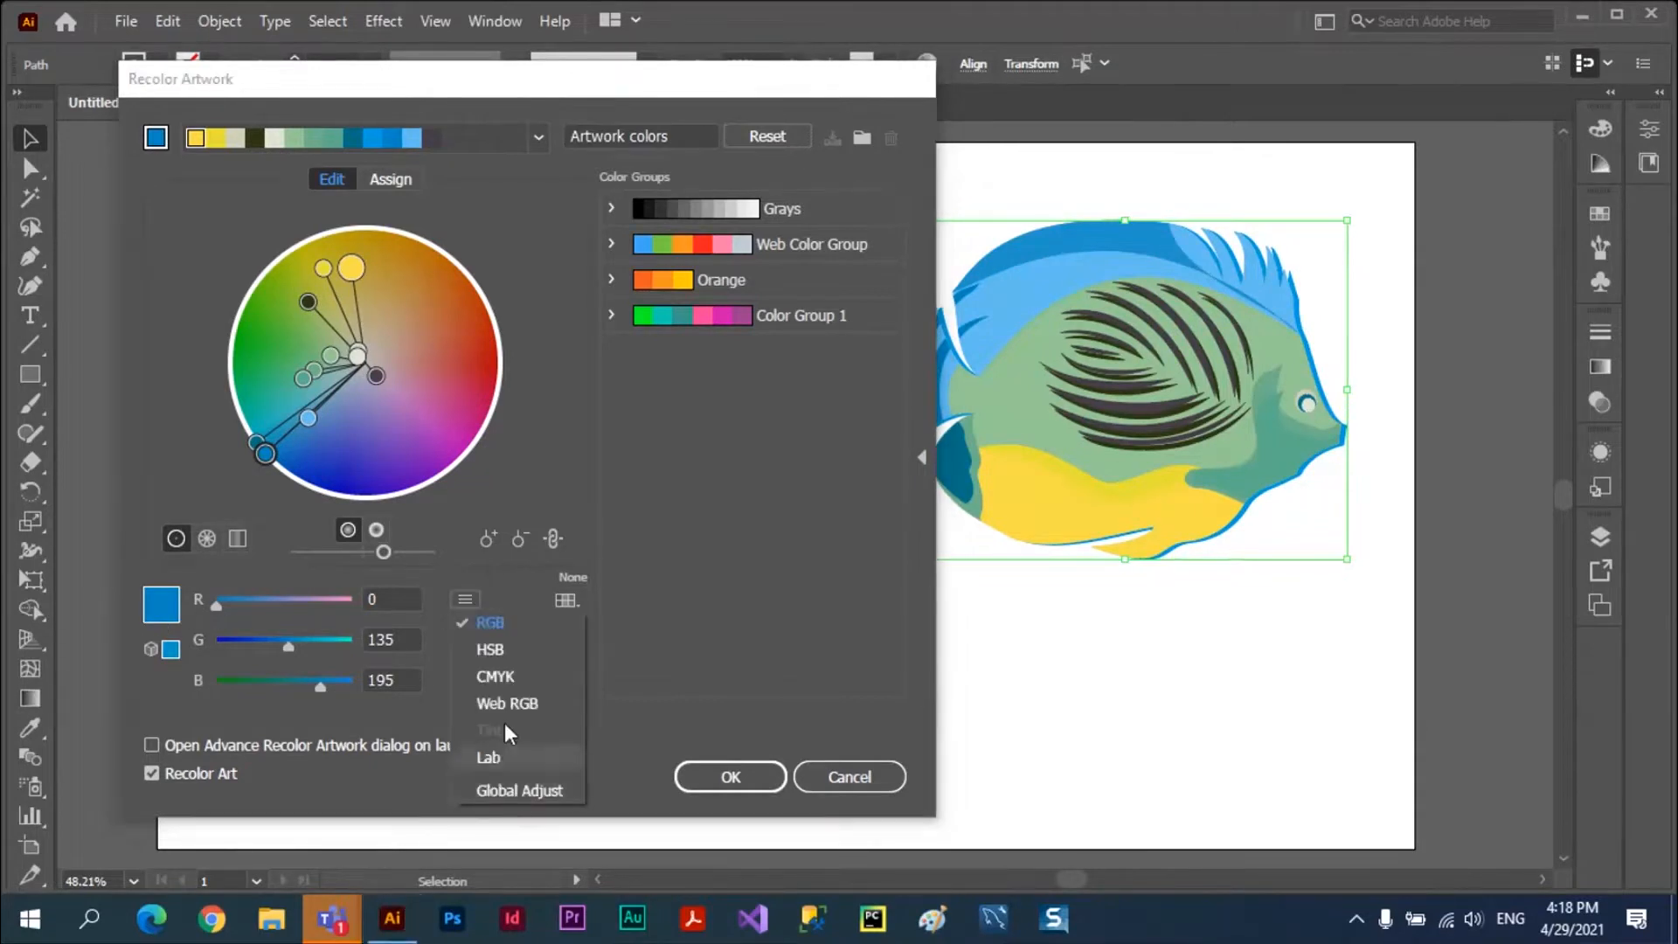
{"action": "left_click", "coordinate": [498, 651]}
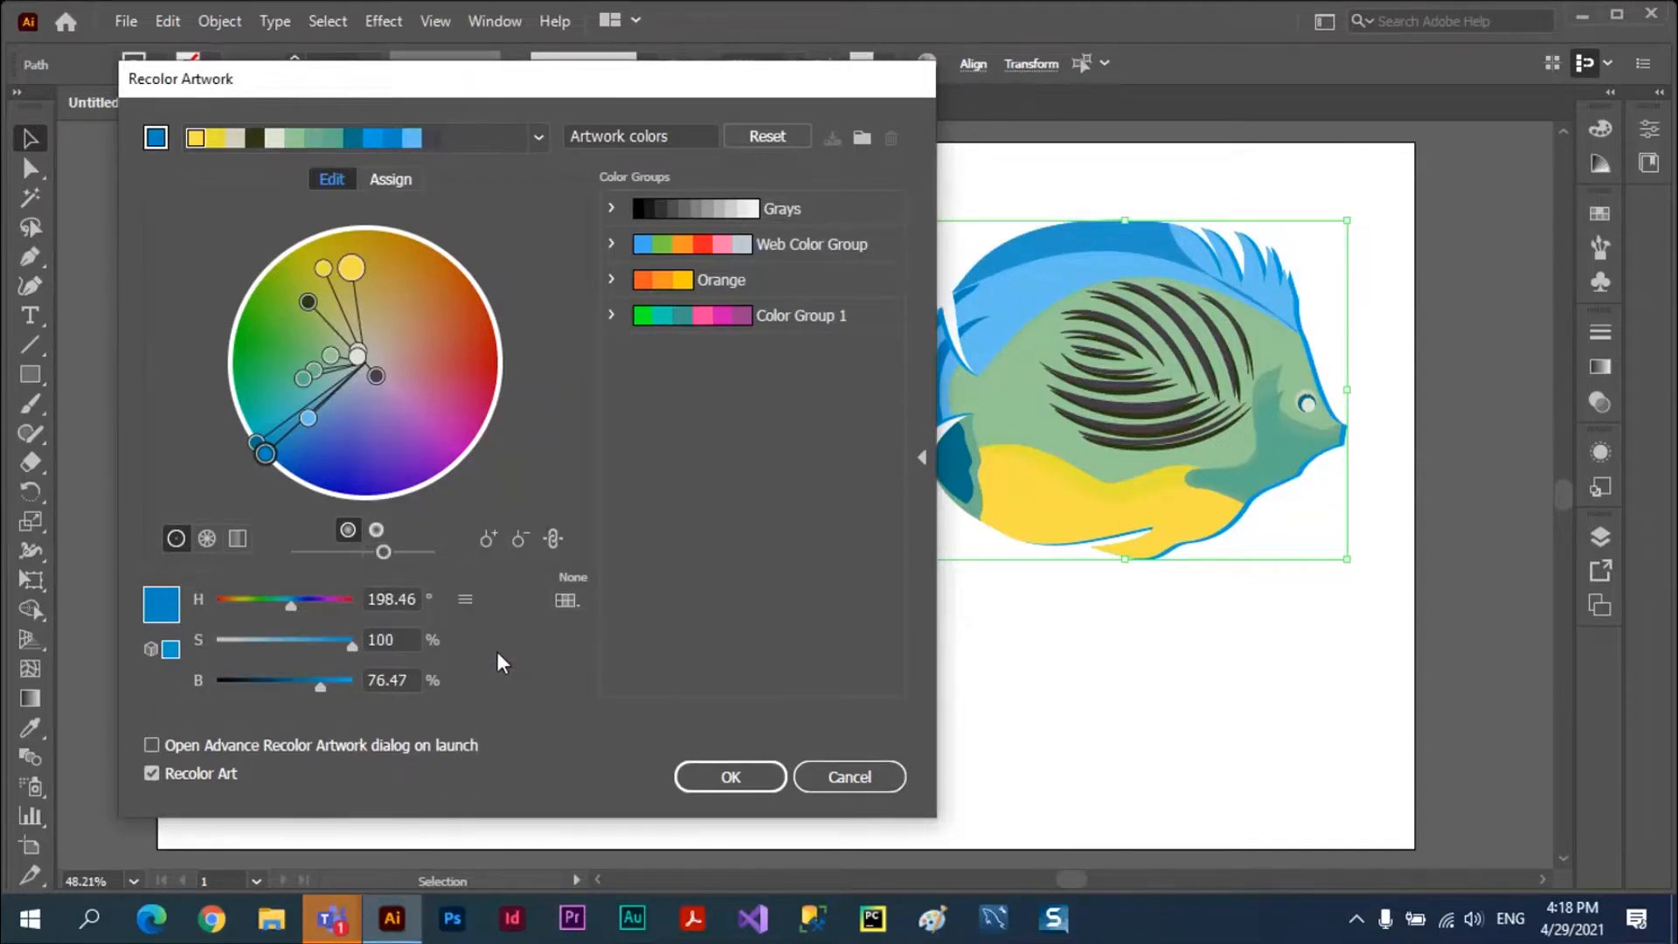
{"action": "left_click", "coordinate": [351, 265]}
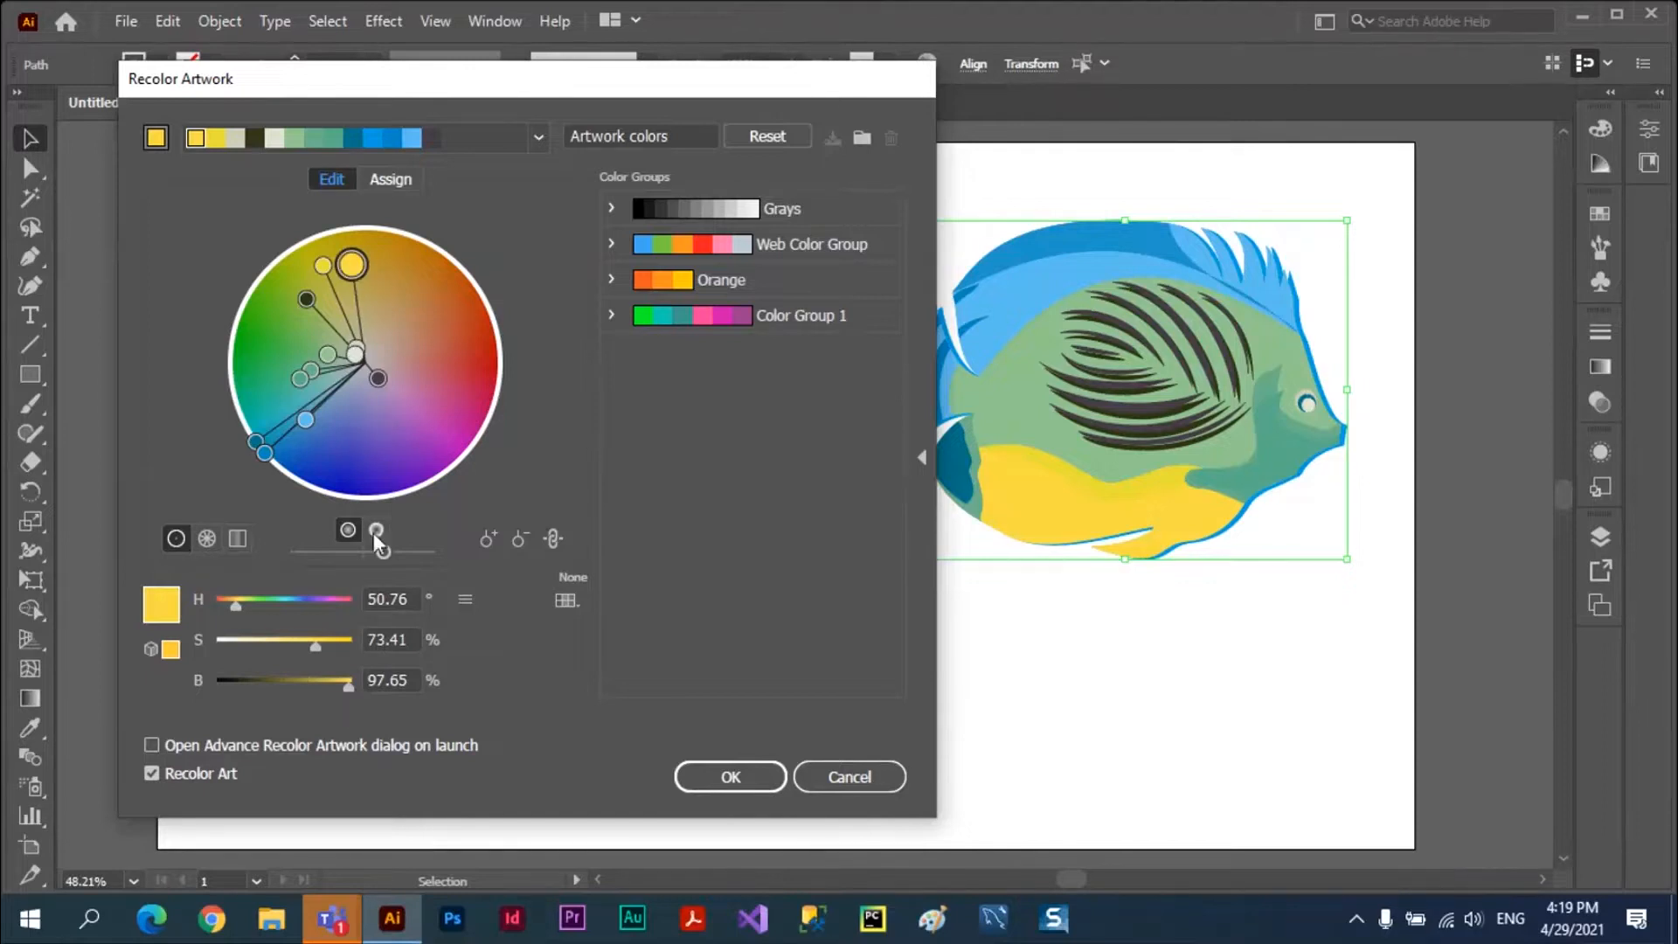
{"action": "left_click_drag", "start_coordinate": [316, 645], "coordinate": [395, 661]}
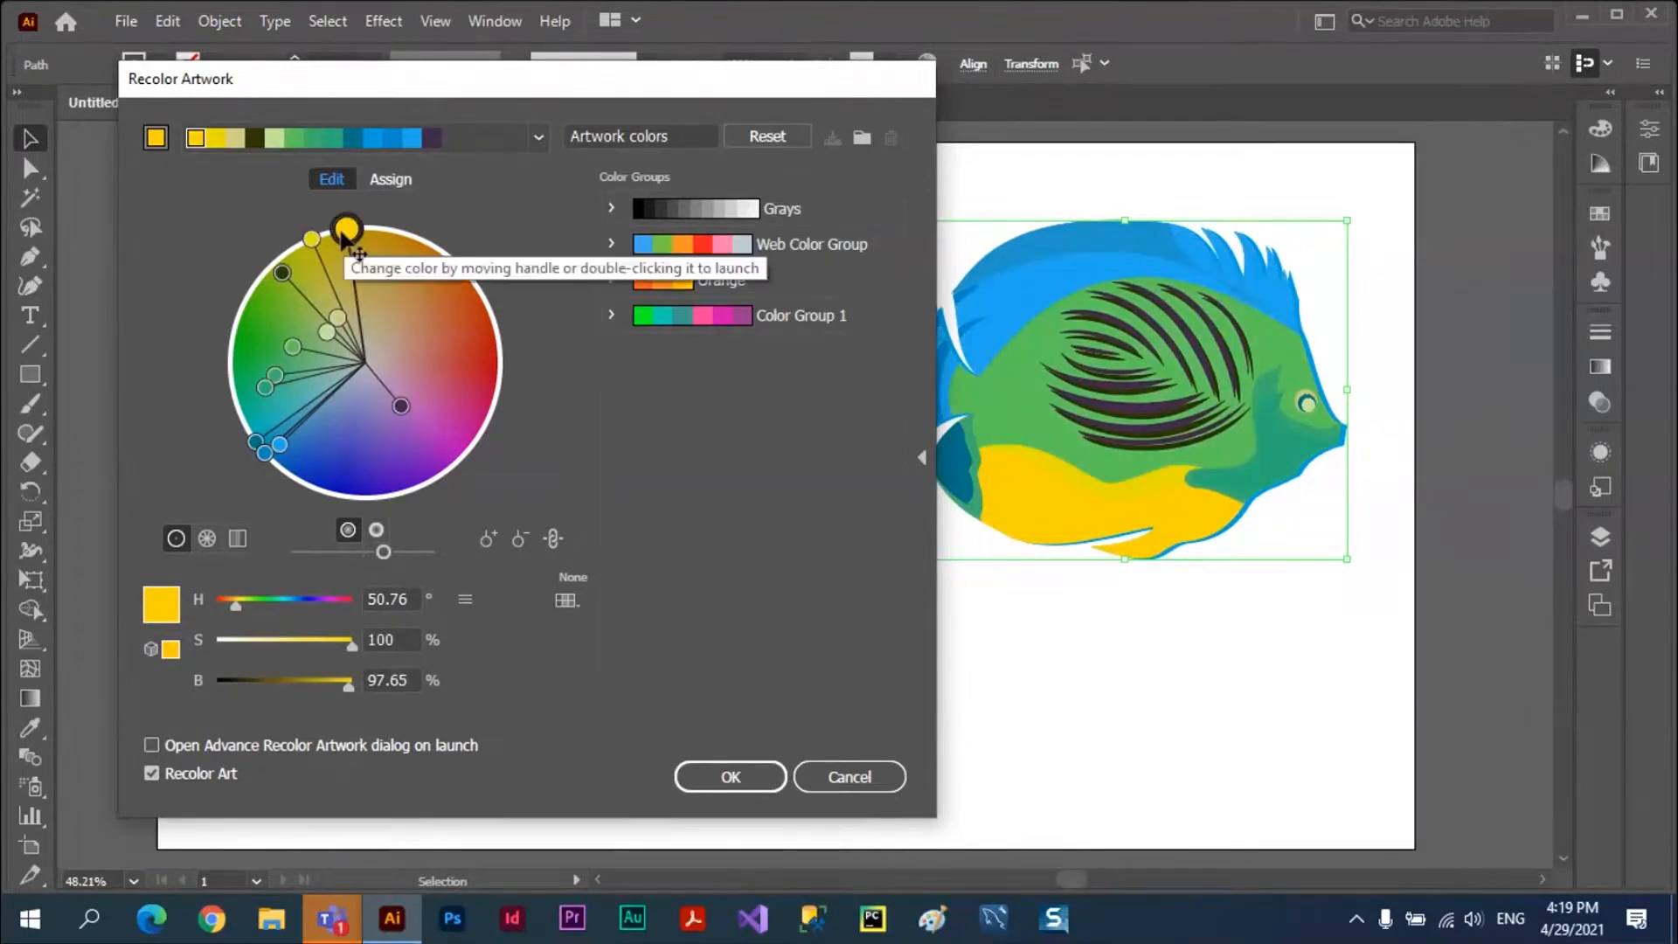
{"action": "left_click_drag", "start_coordinate": [339, 687], "coordinate": [307, 690]}
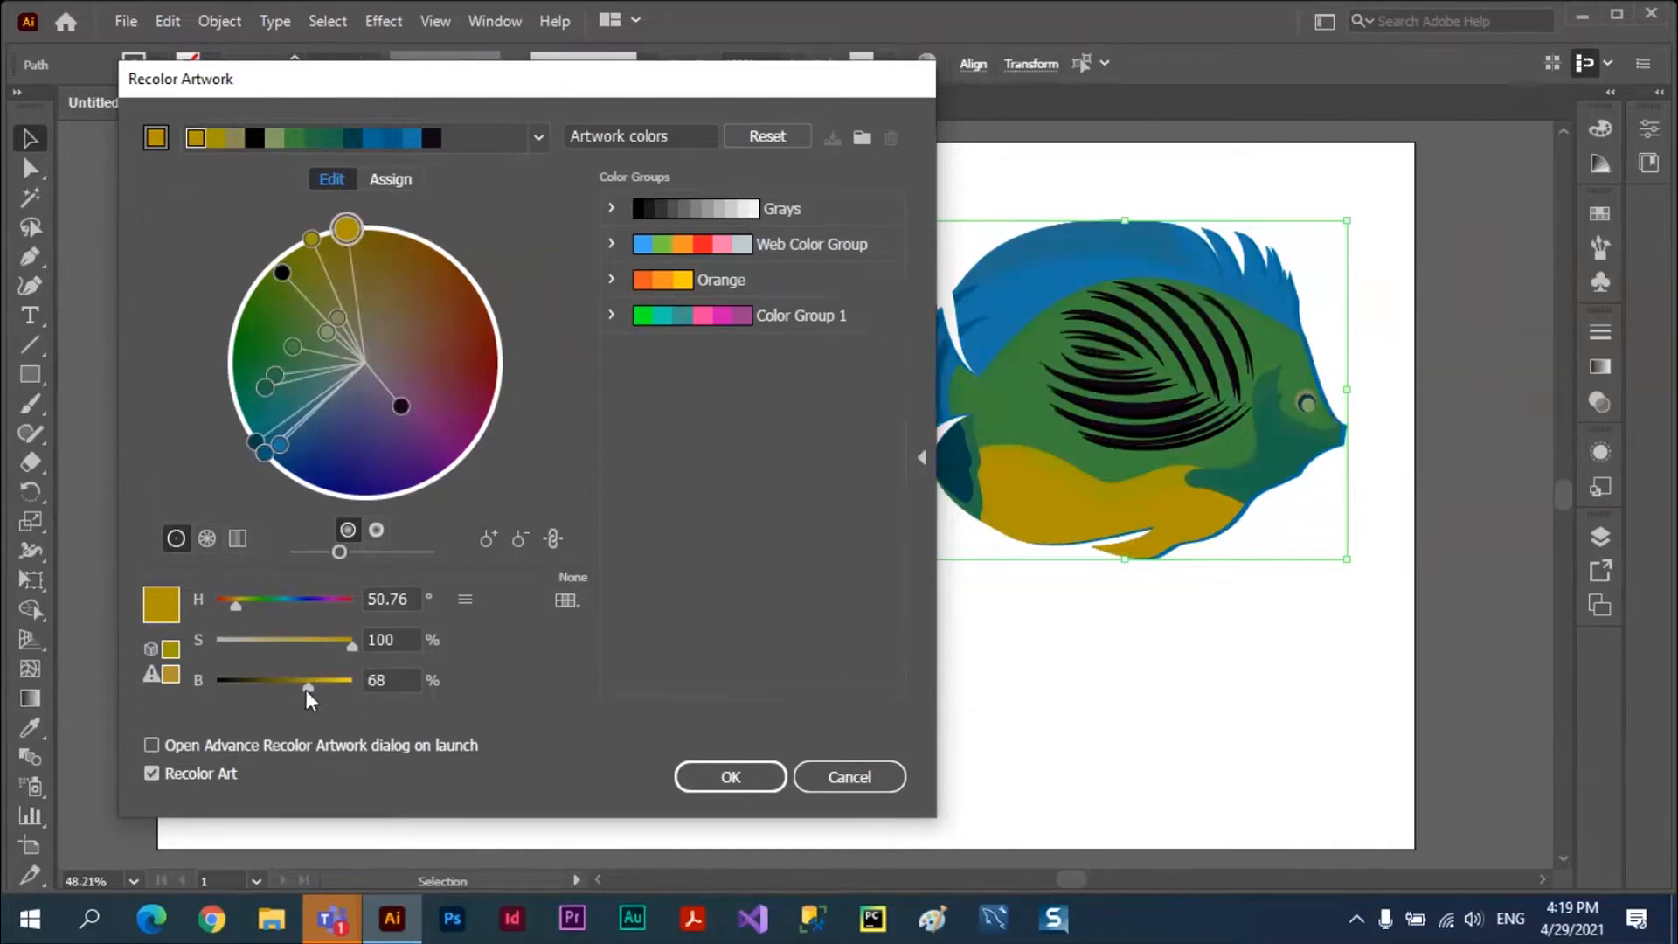
{"action": "mouse_move", "coordinate": [307, 690]}
{"action": "left_mouse_down"}
{"action": "mouse_move", "coordinate": [348, 690]}
{"action": "mouse_move", "coordinate": [330, 646]}
{"action": "mouse_move", "coordinate": [330, 693]}
{"action": "left_mouse_up"}
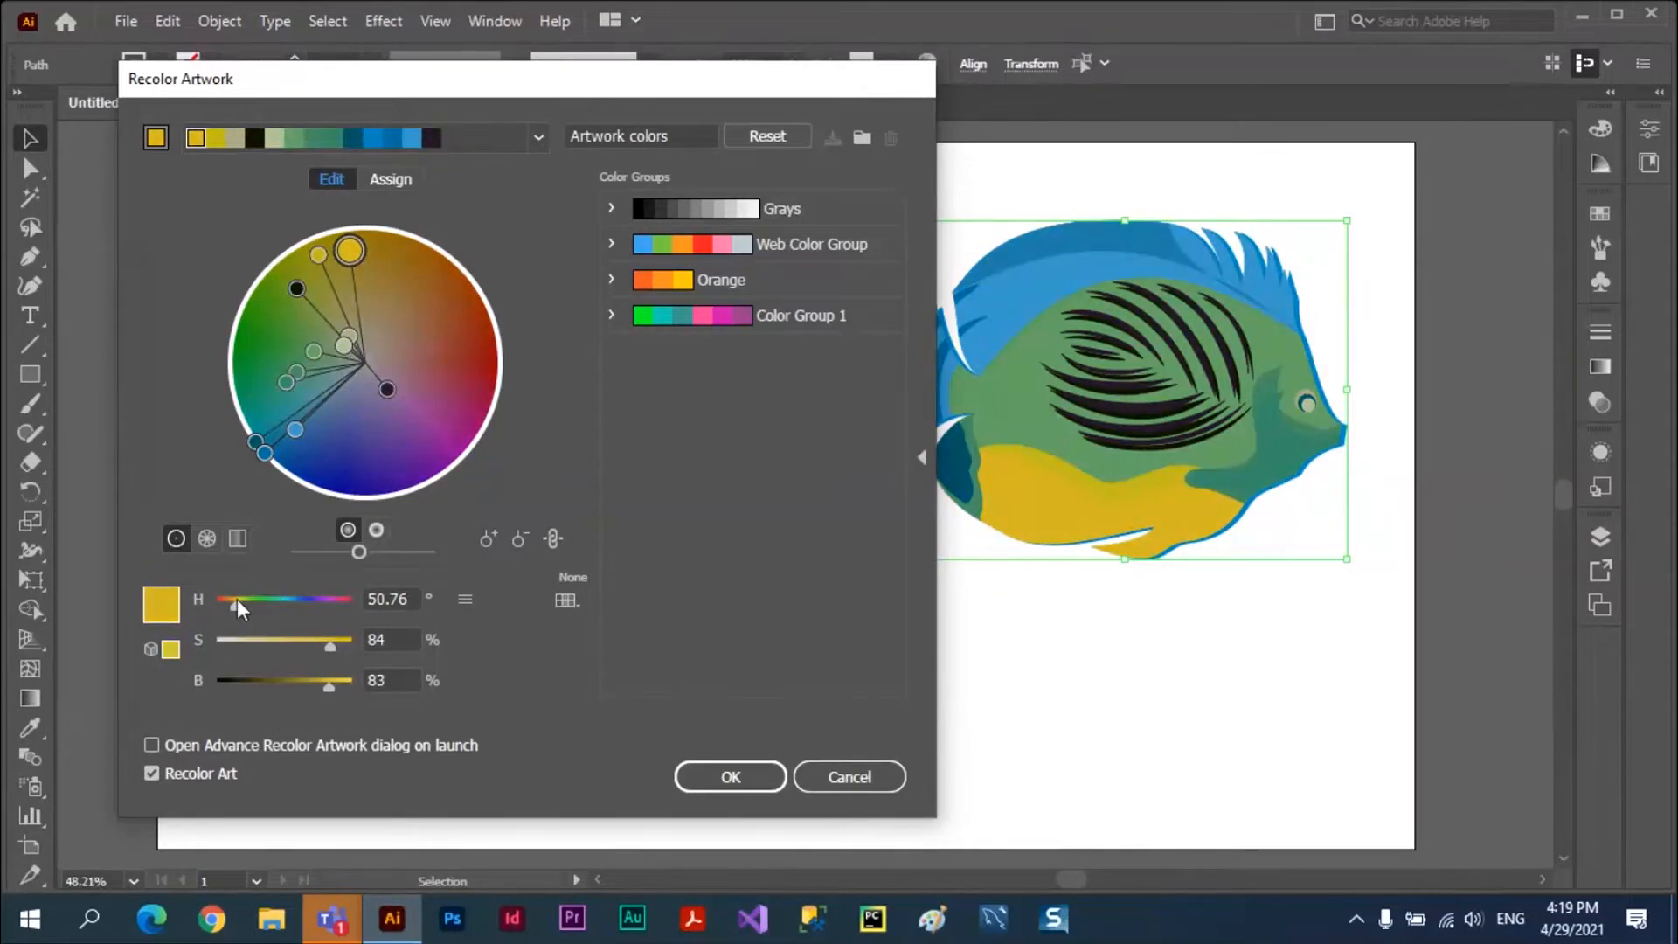
Try a 213° hue and a further rotation of the linked color handles, and reset the artwork colors.
{"action": "left_click_drag", "start_coordinate": [234, 606], "coordinate": [295, 615]}
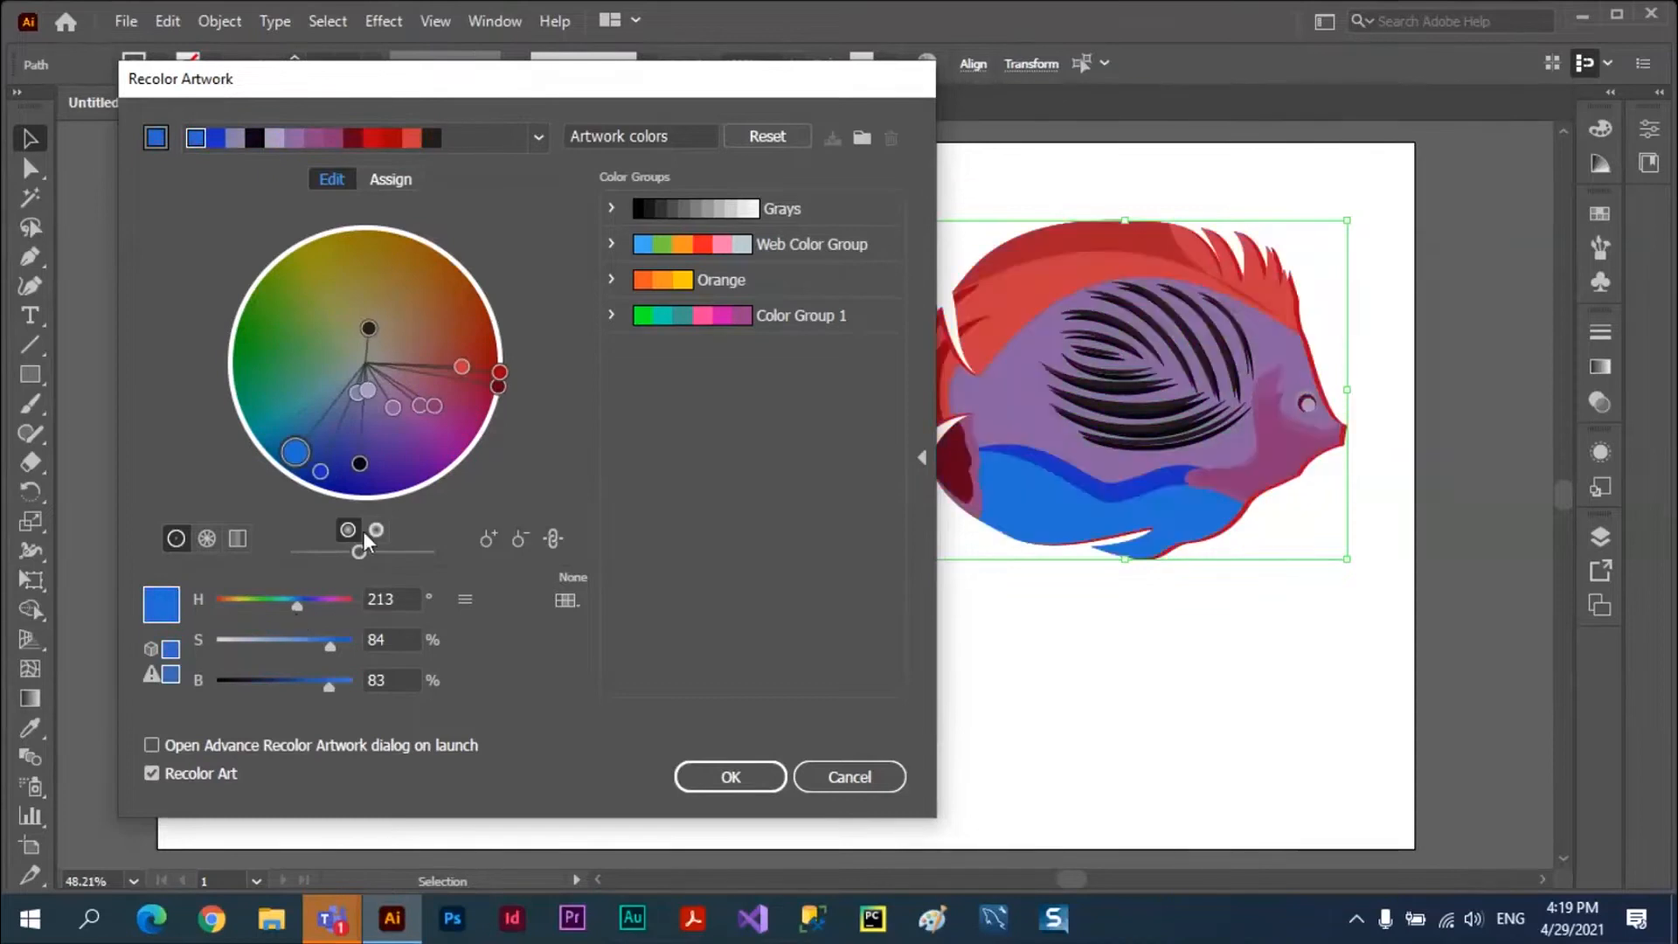
{"action": "left_click_drag", "start_coordinate": [300, 456], "coordinate": [287, 359]}
{"action": "left_click", "coordinate": [765, 139]}
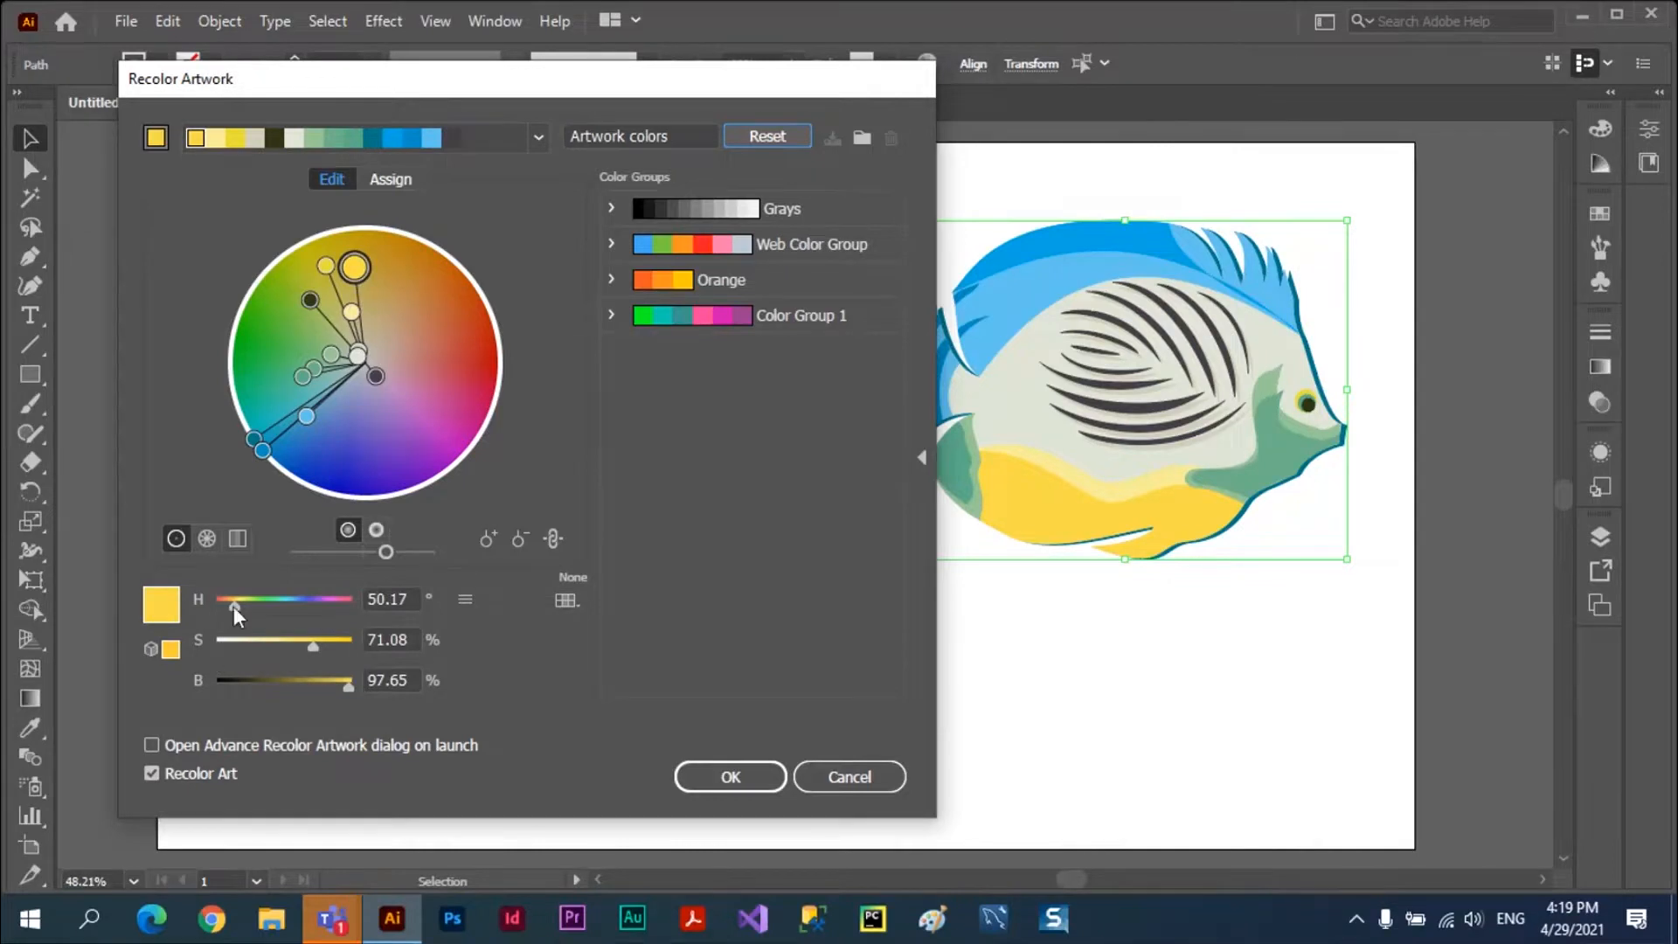
Set the main yellow color's hue to 242° and check the available slider modes, keeping HSB.
{"action": "left_click_drag", "start_coordinate": [238, 606], "coordinate": [309, 605]}
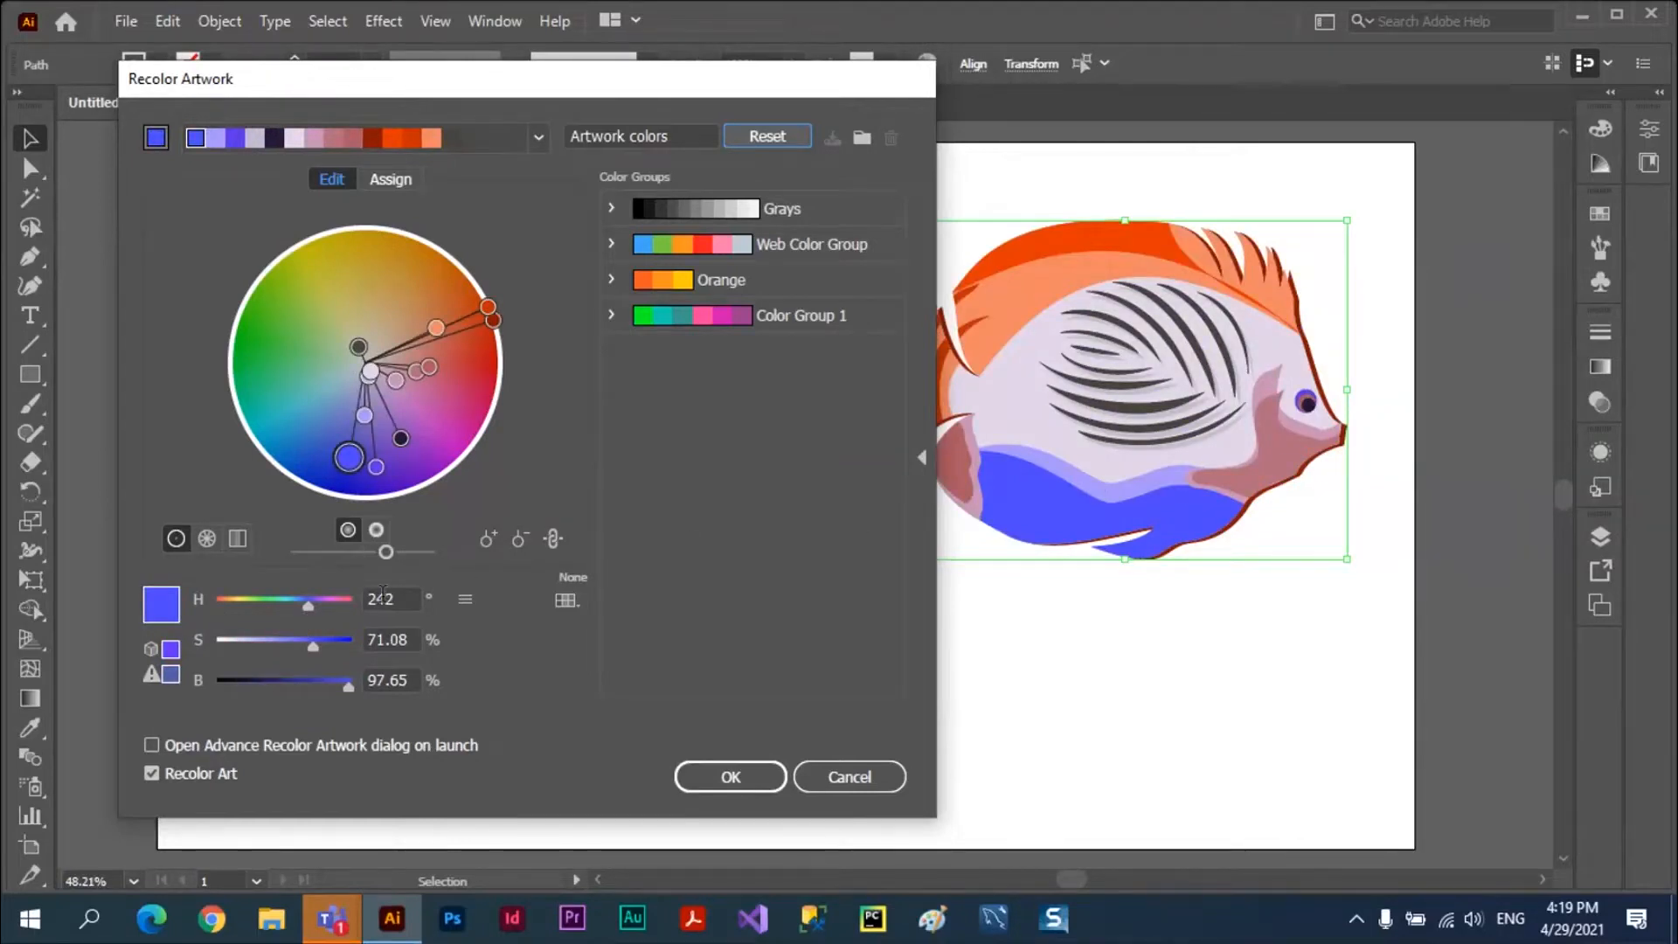
{"action": "left_click", "coordinate": [468, 602]}
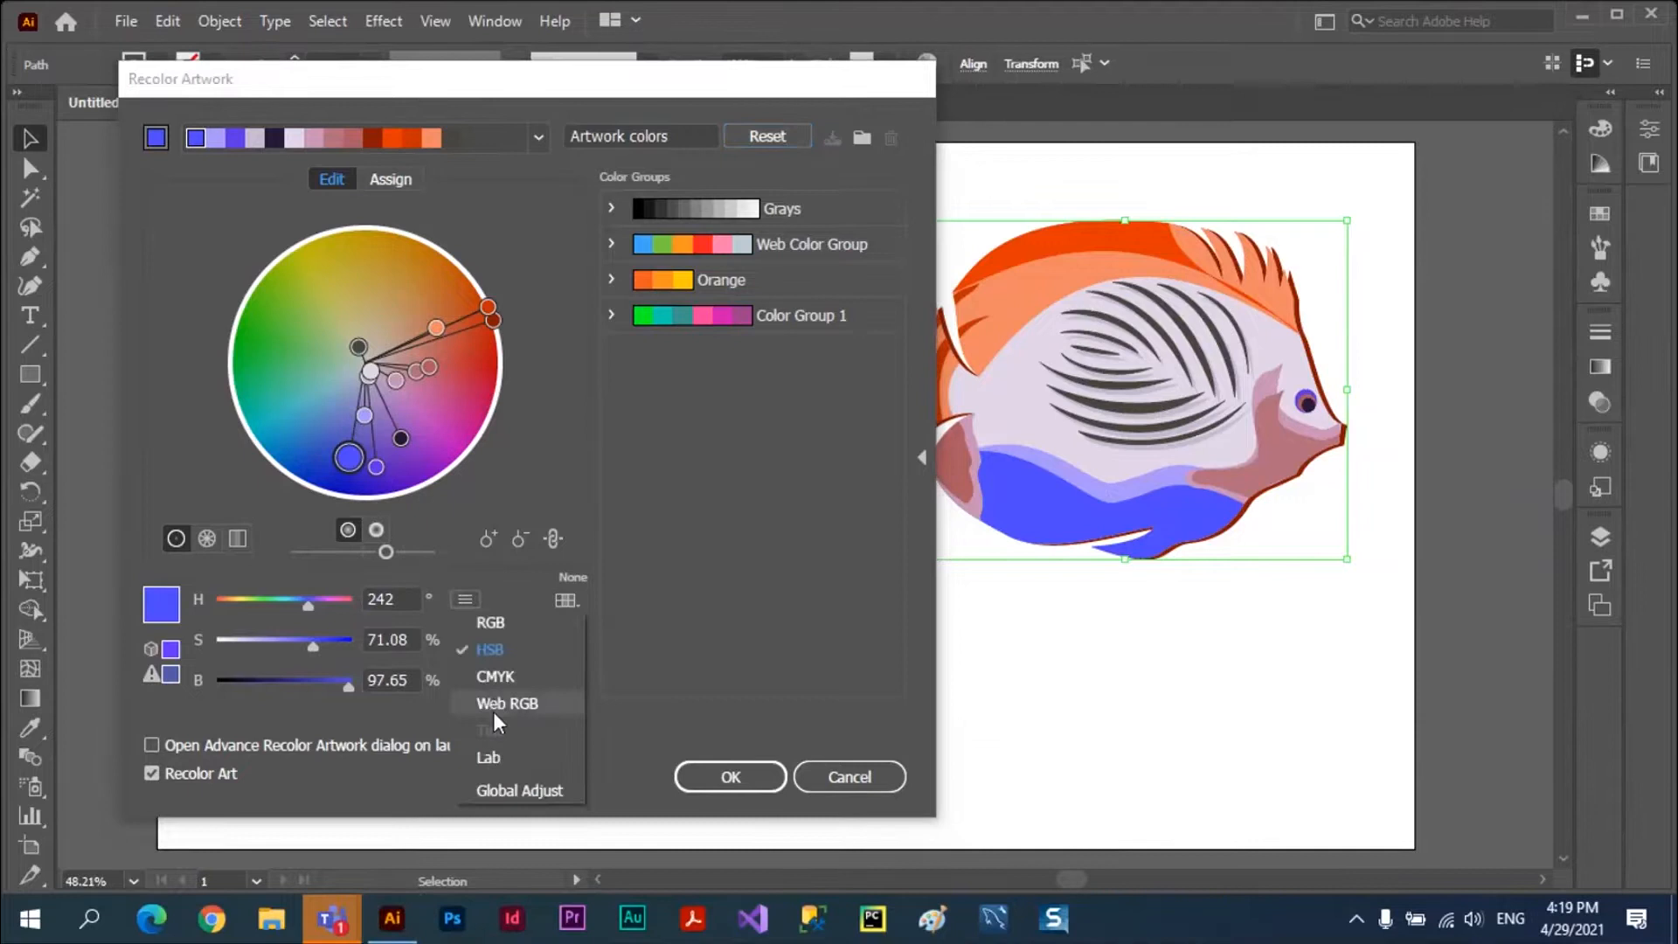
{"action": "left_click", "coordinate": [722, 463]}
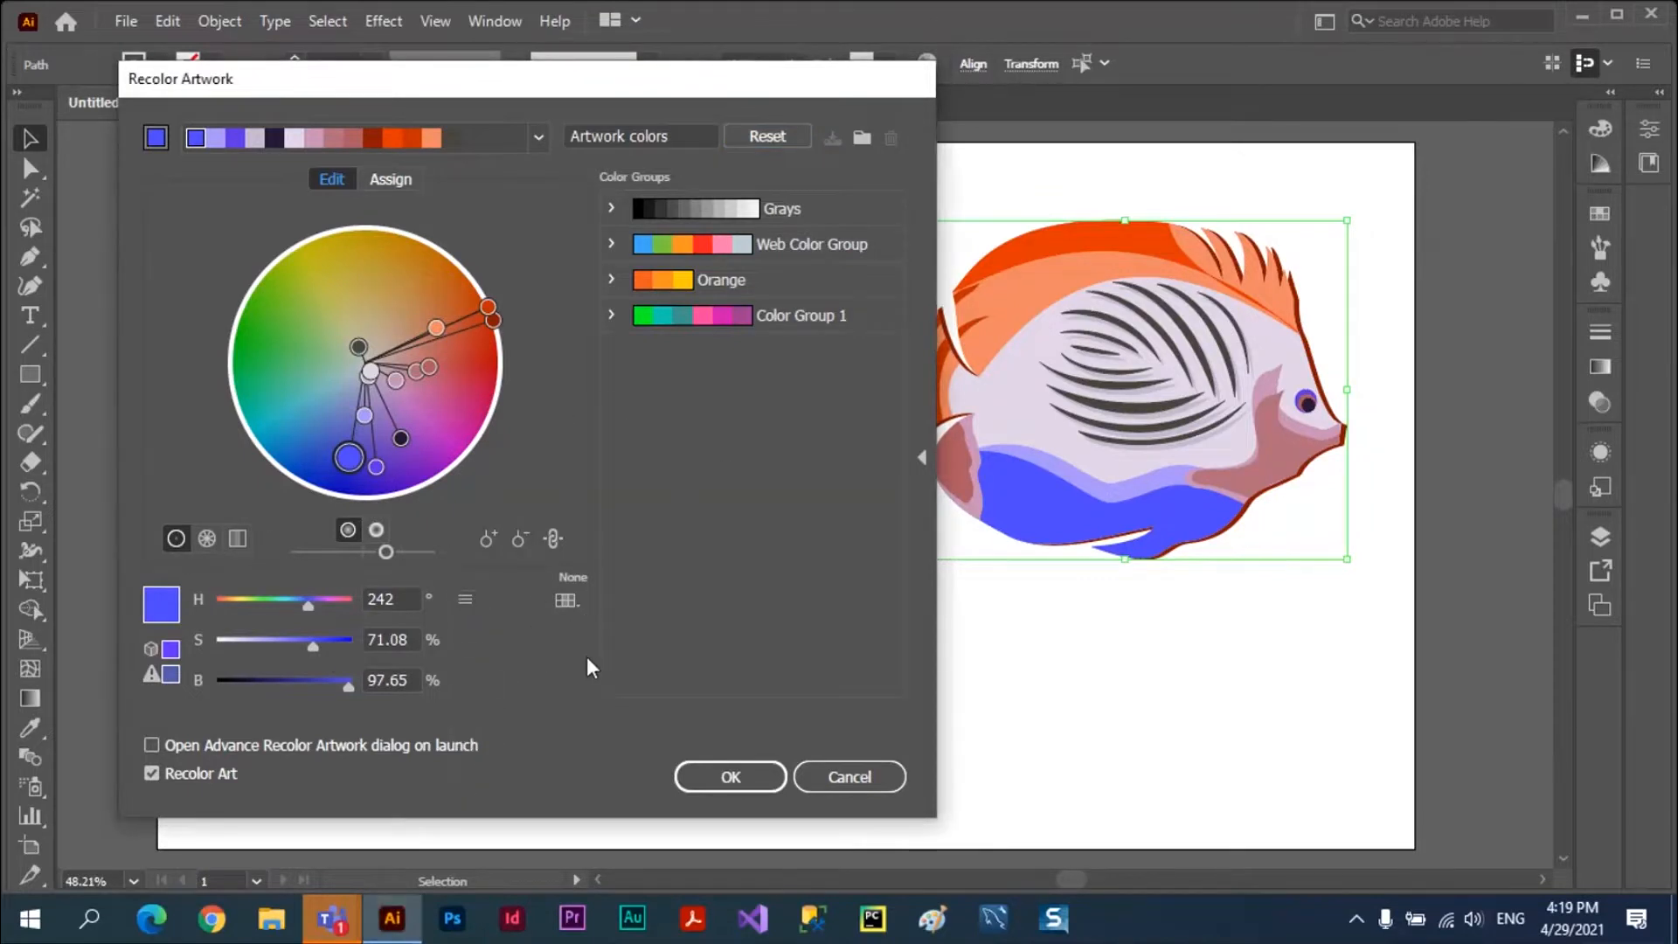
Try limiting the fish's colors to the Metal swatch library, and reset the artwork colors.
{"action": "left_click", "coordinate": [577, 602]}
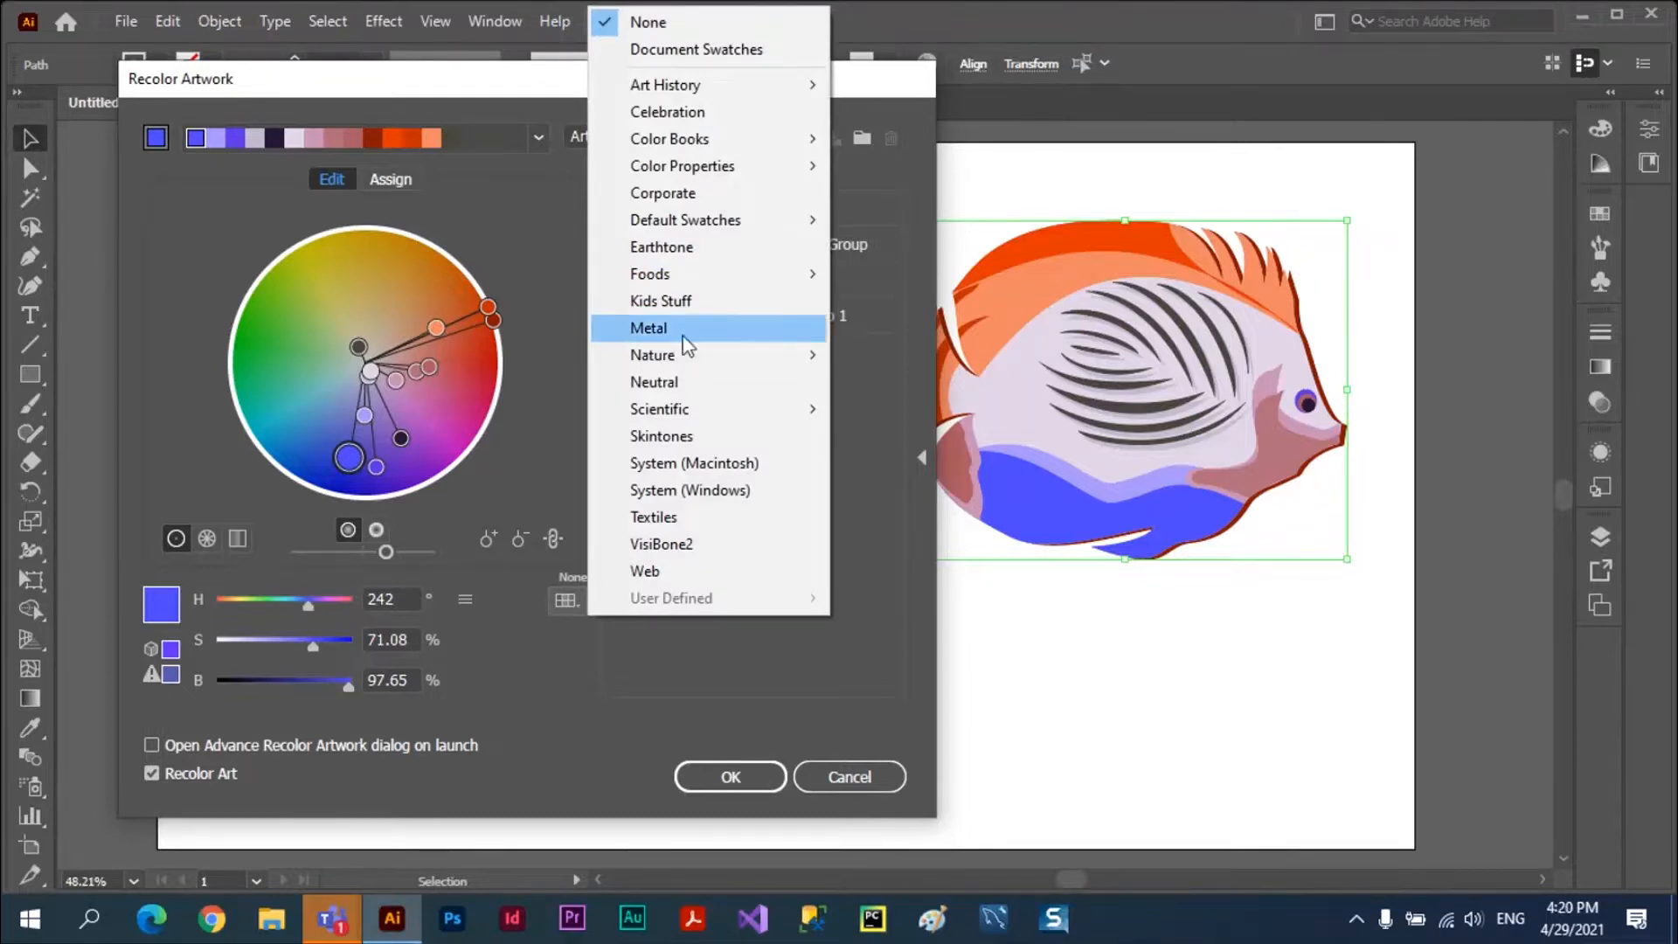
{"action": "left_click", "coordinate": [650, 328]}
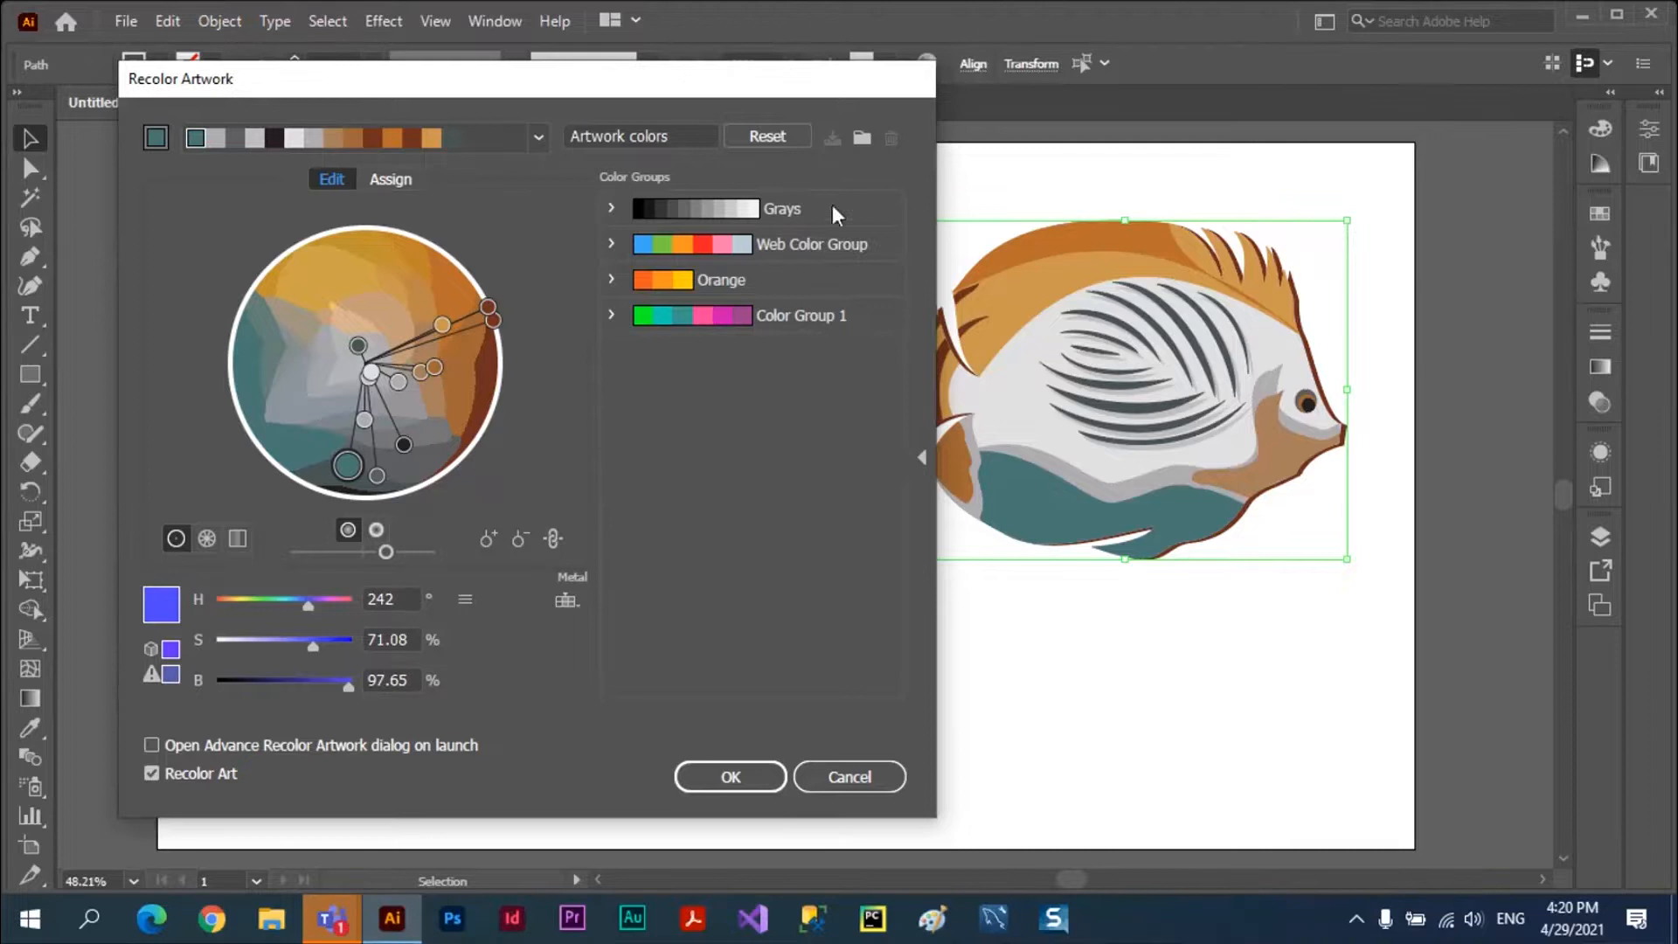
{"action": "left_click", "coordinate": [778, 135]}
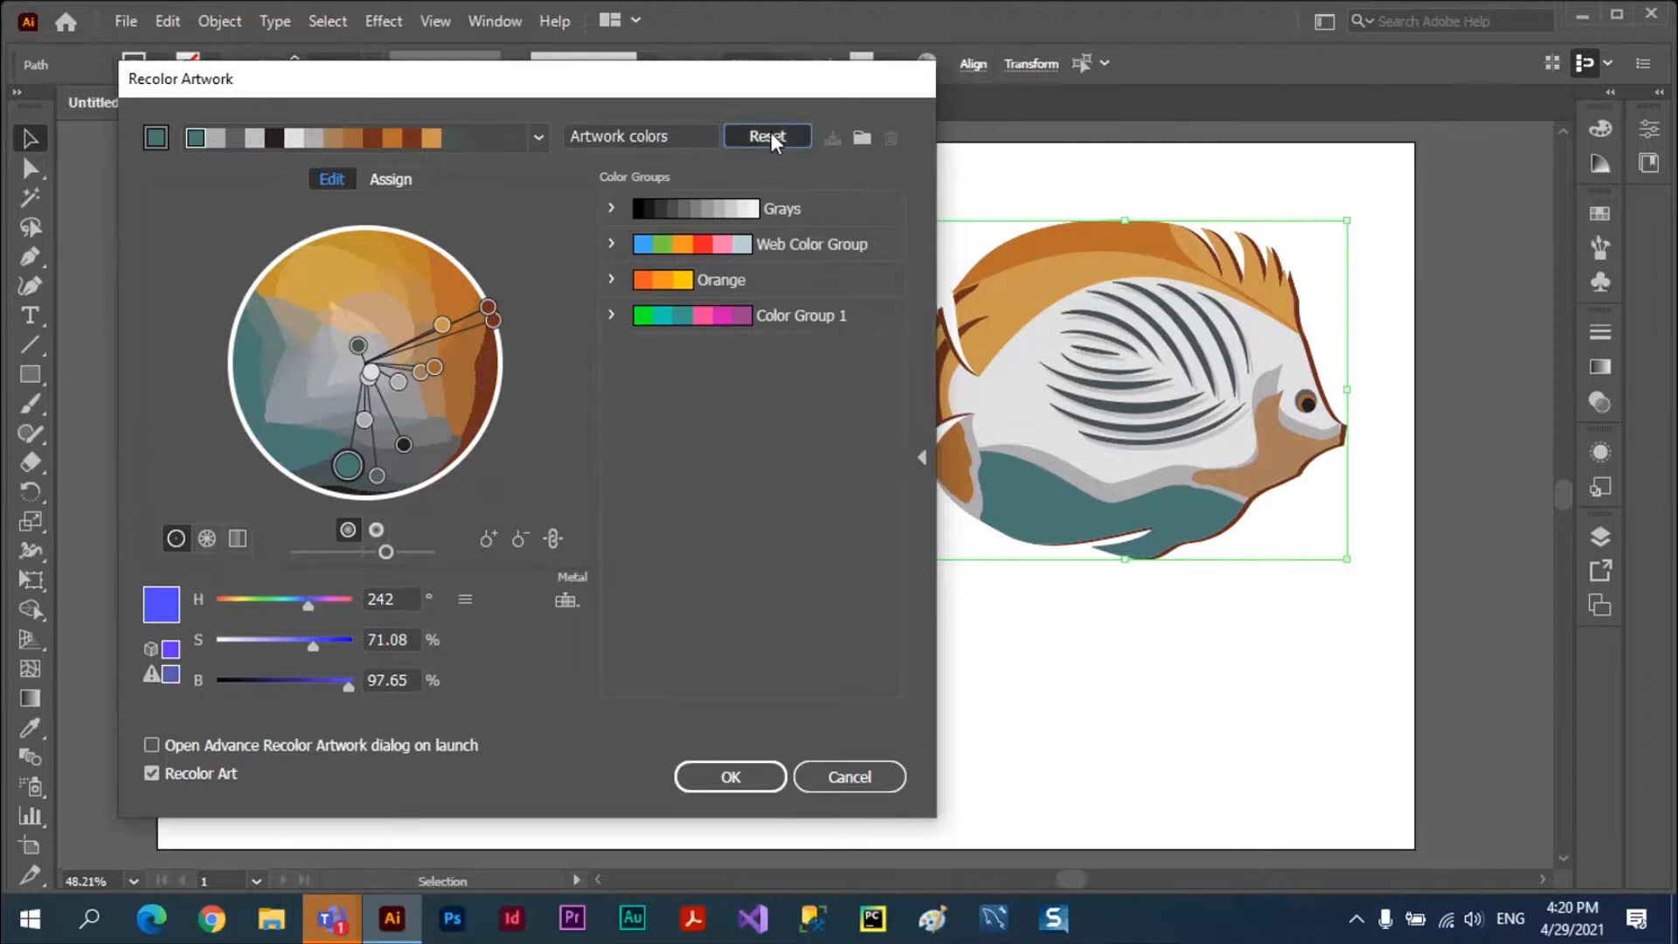
Look through the full list of current and new color pairs in the Assign view.
{"action": "left_click", "coordinate": [391, 179]}
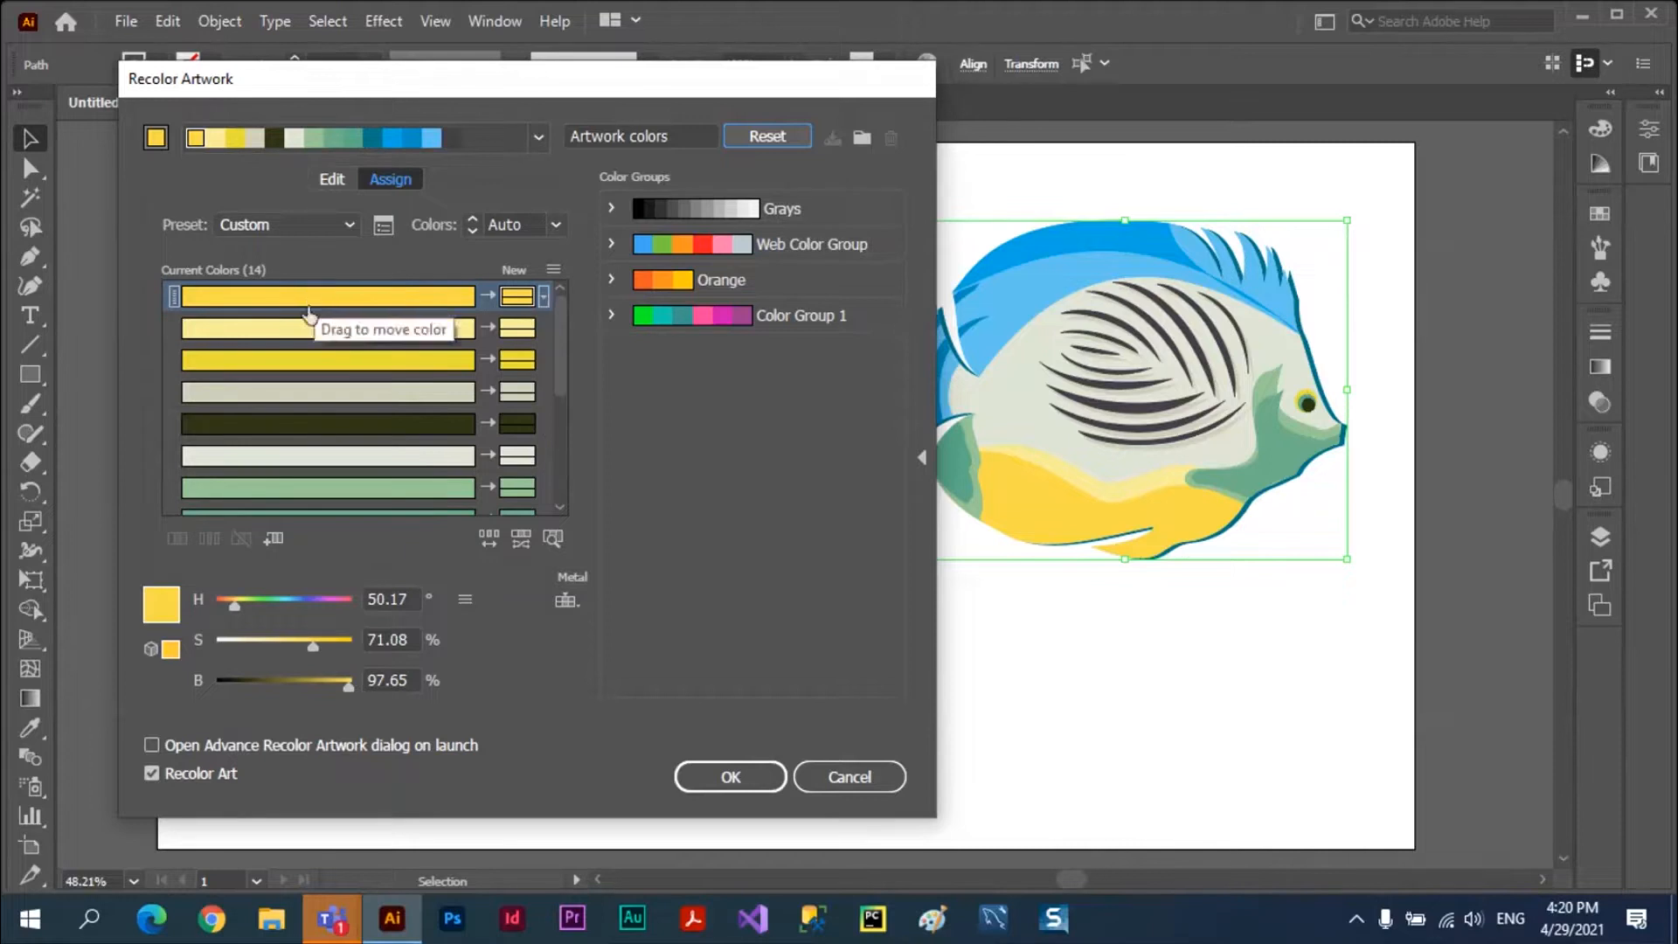
{"action": "left_click_drag", "start_coordinate": [563, 338], "coordinate": [565, 444]}
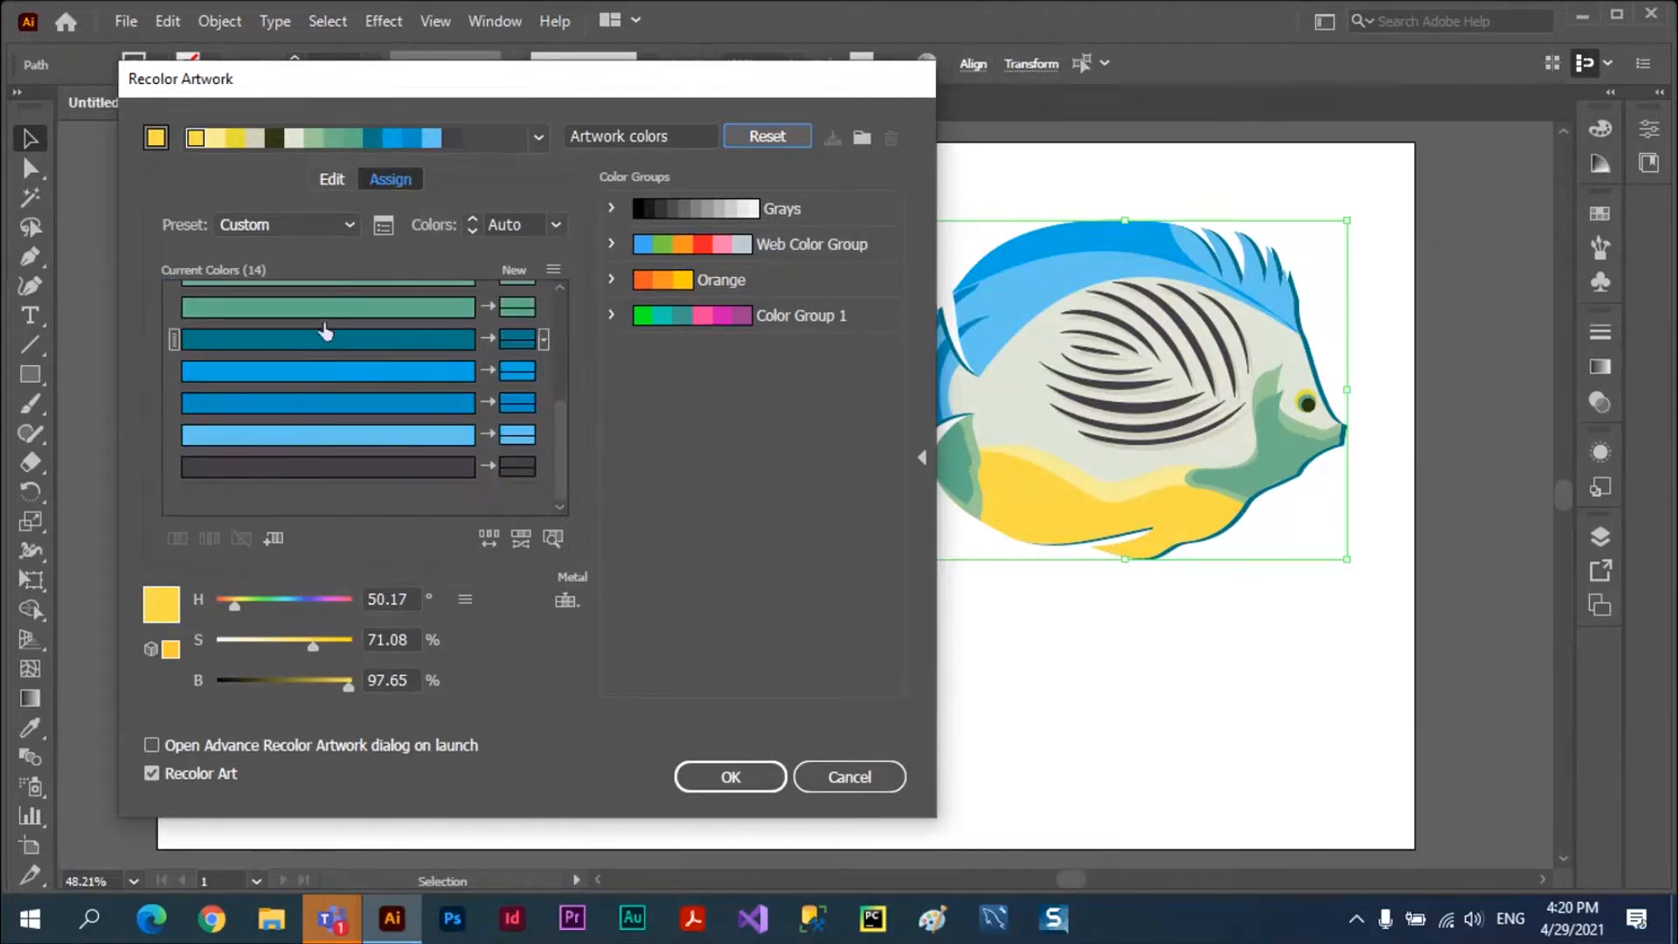
{"action": "left_click_drag", "start_coordinate": [561, 442], "coordinate": [585, 334]}
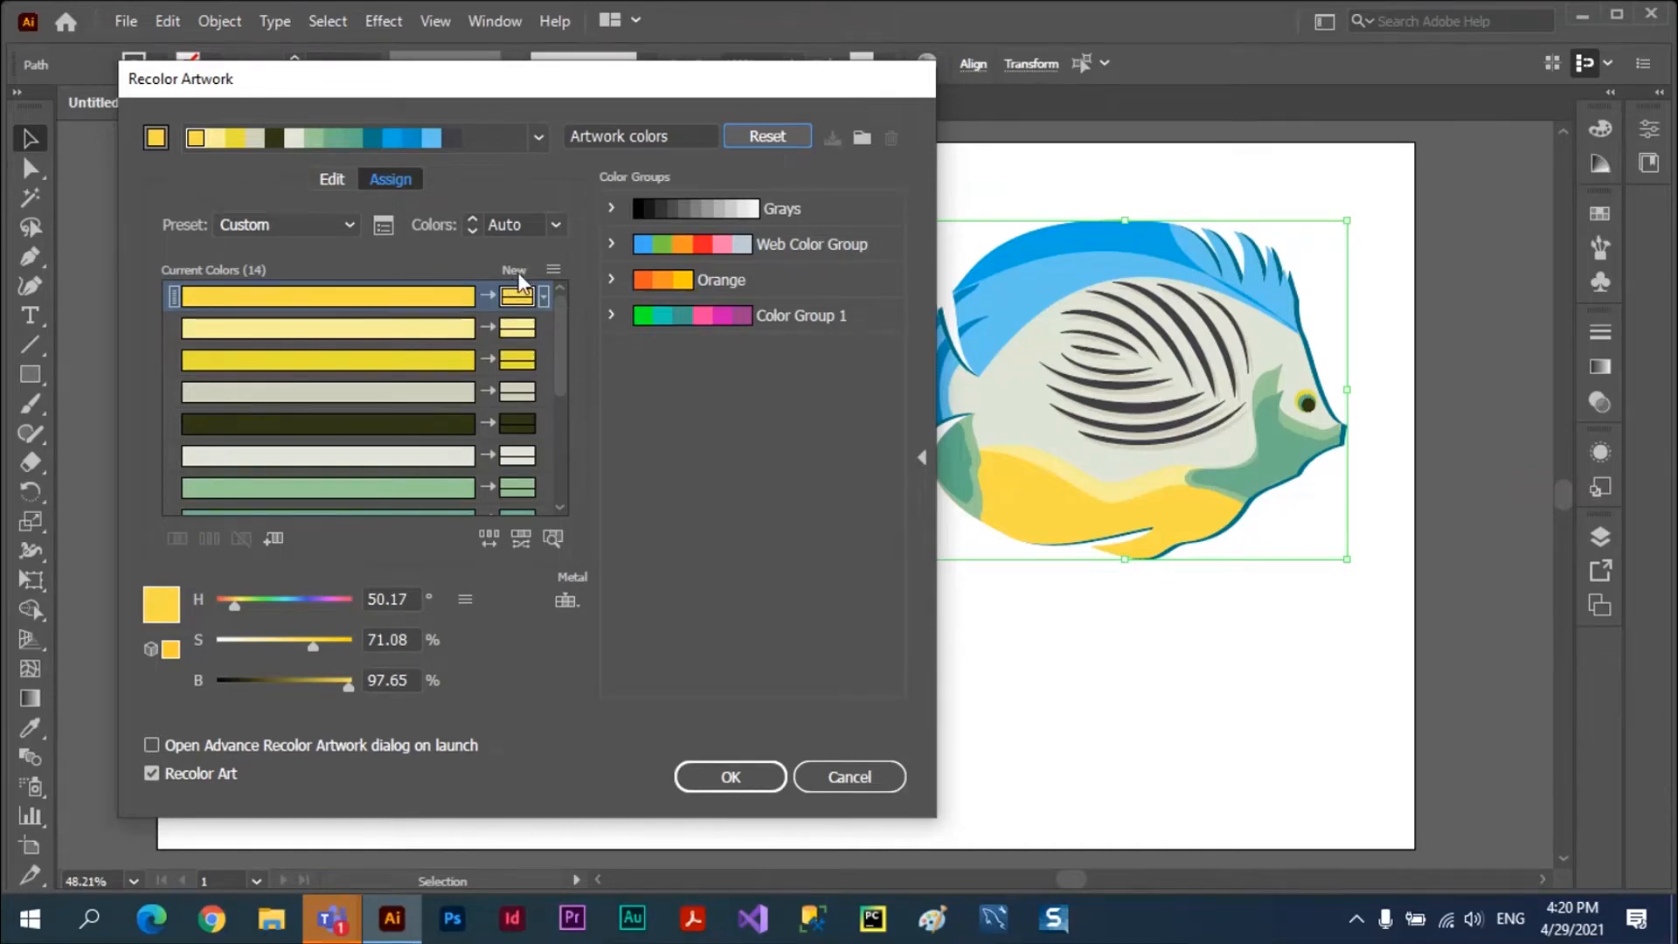
Set the main yellow color's hue to 222° on the linked color wheel and return to the color assignment list.
{"action": "left_click", "coordinate": [332, 179]}
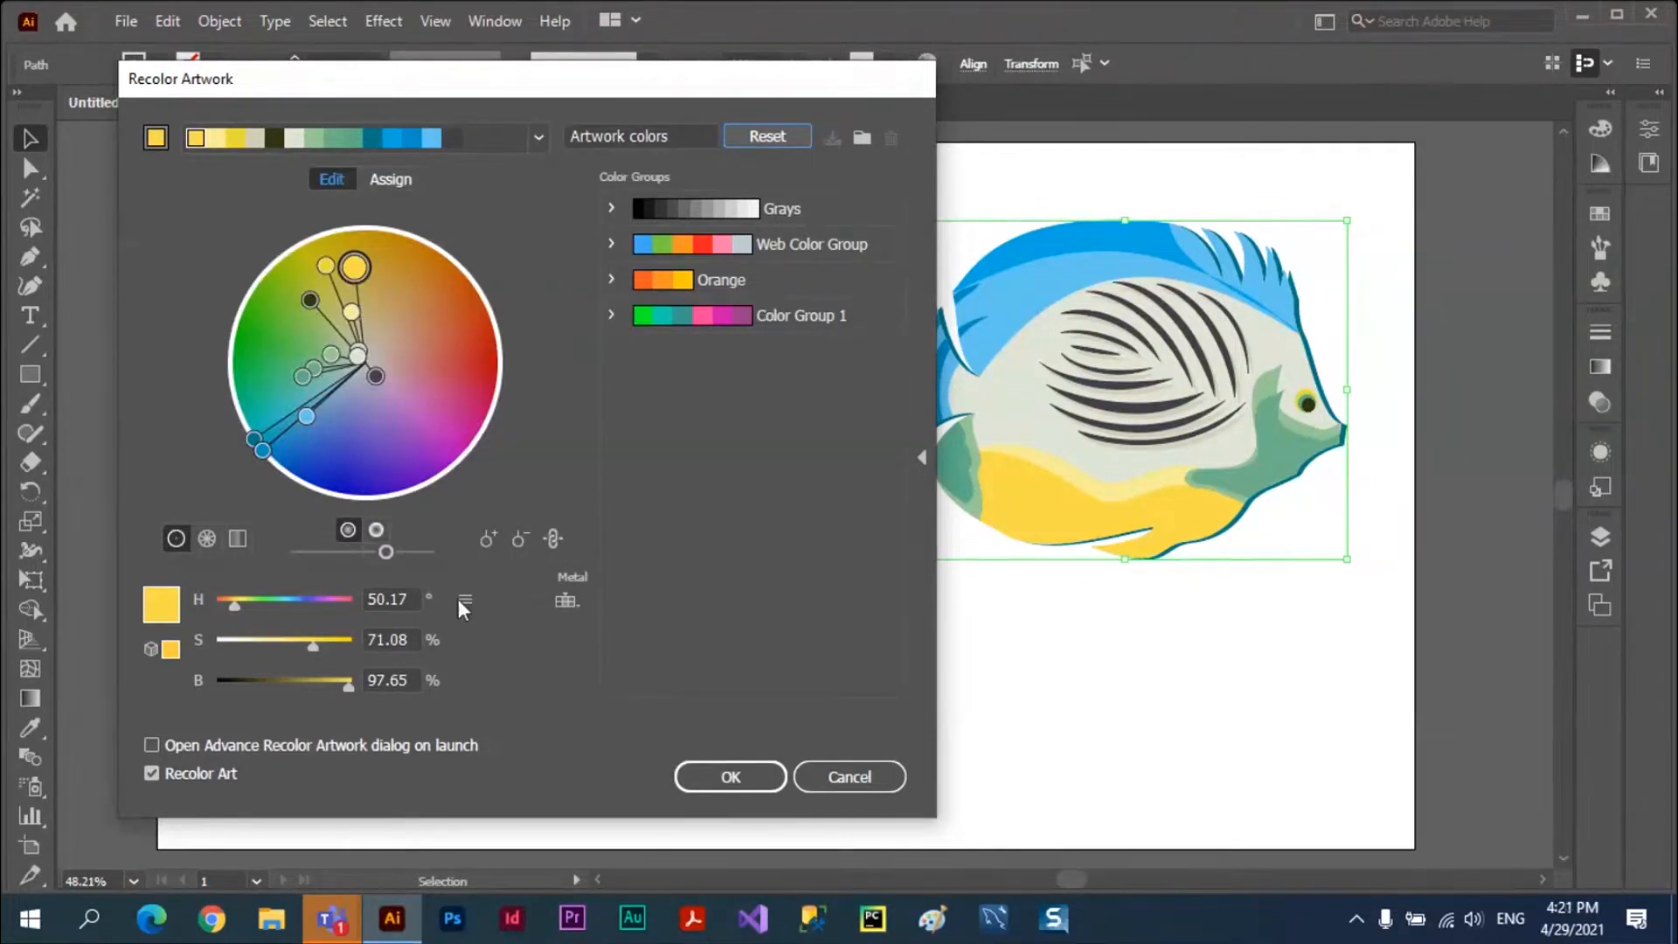
{"action": "left_click_drag", "start_coordinate": [234, 612], "coordinate": [300, 607]}
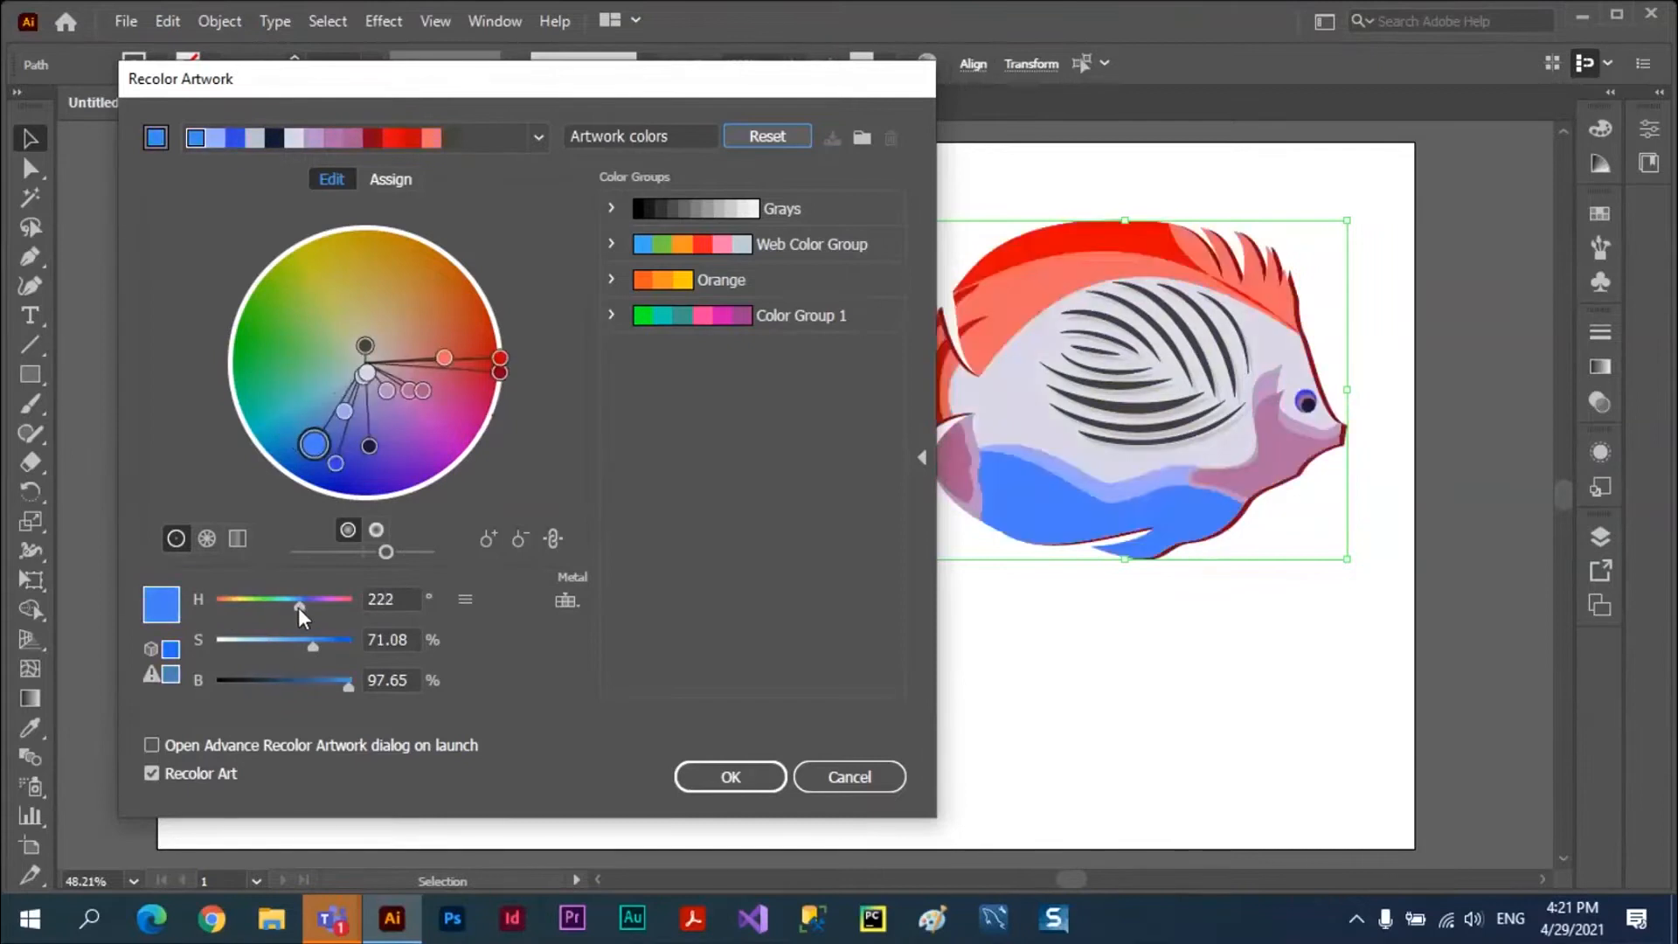
{"action": "left_click", "coordinate": [393, 178]}
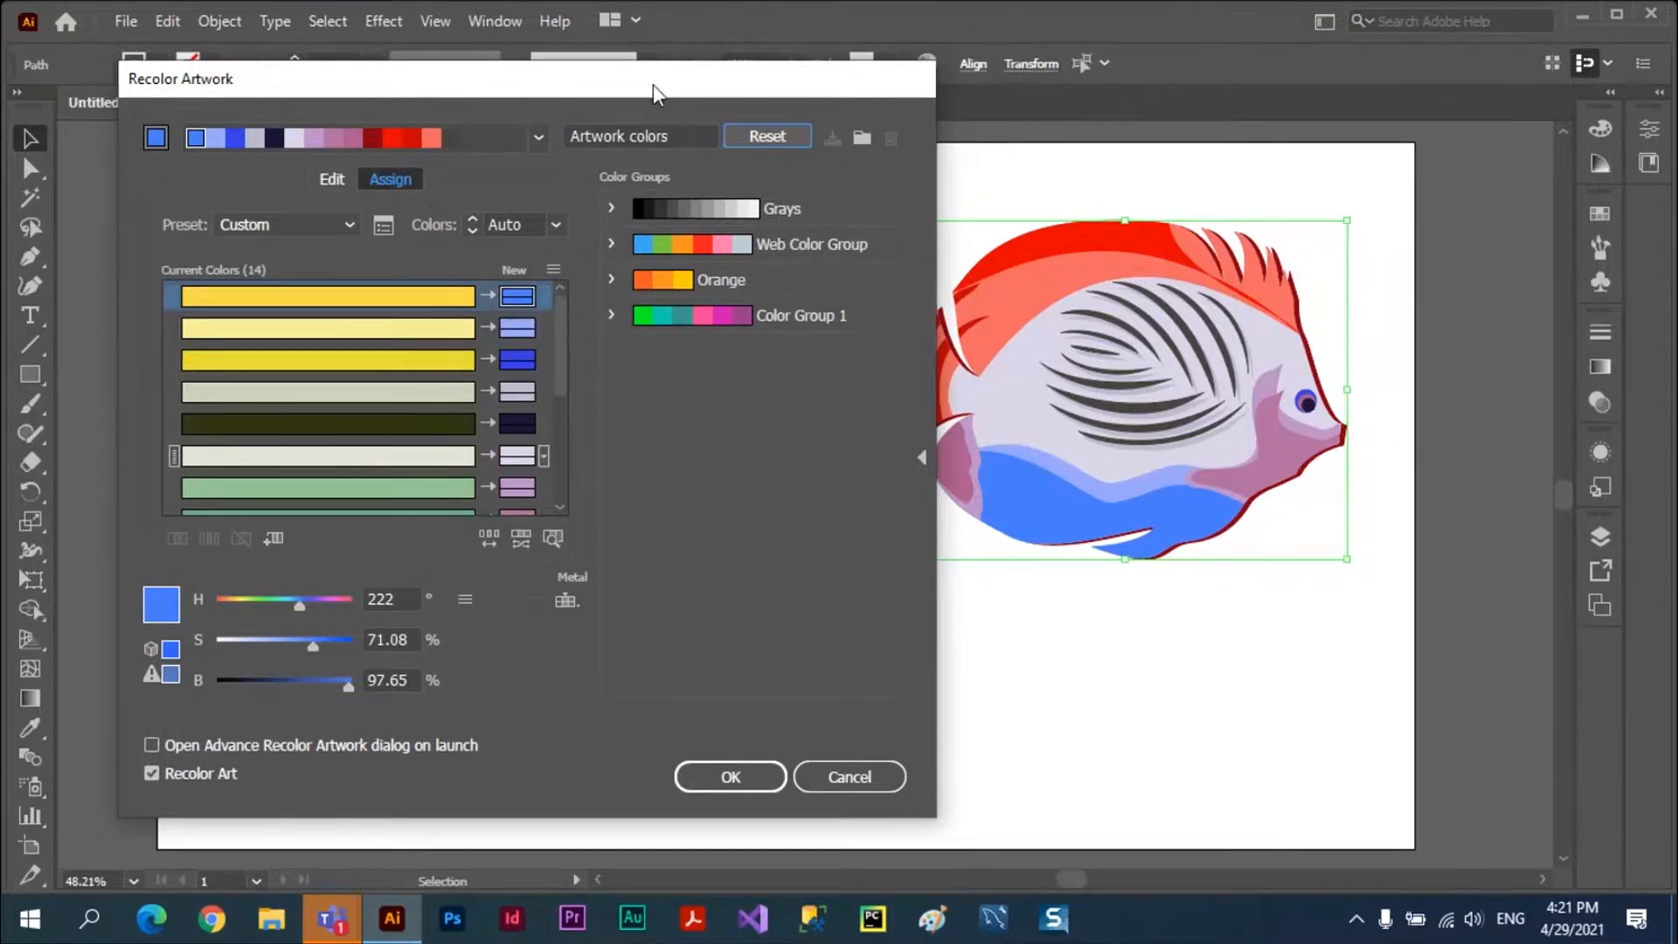
Compare the original and recolored fish with the current-to-new color pairs, moving the dialog clear of the selected fish.
{"action": "left_click_drag", "start_coordinate": [653, 84], "coordinate": [1128, 578]}
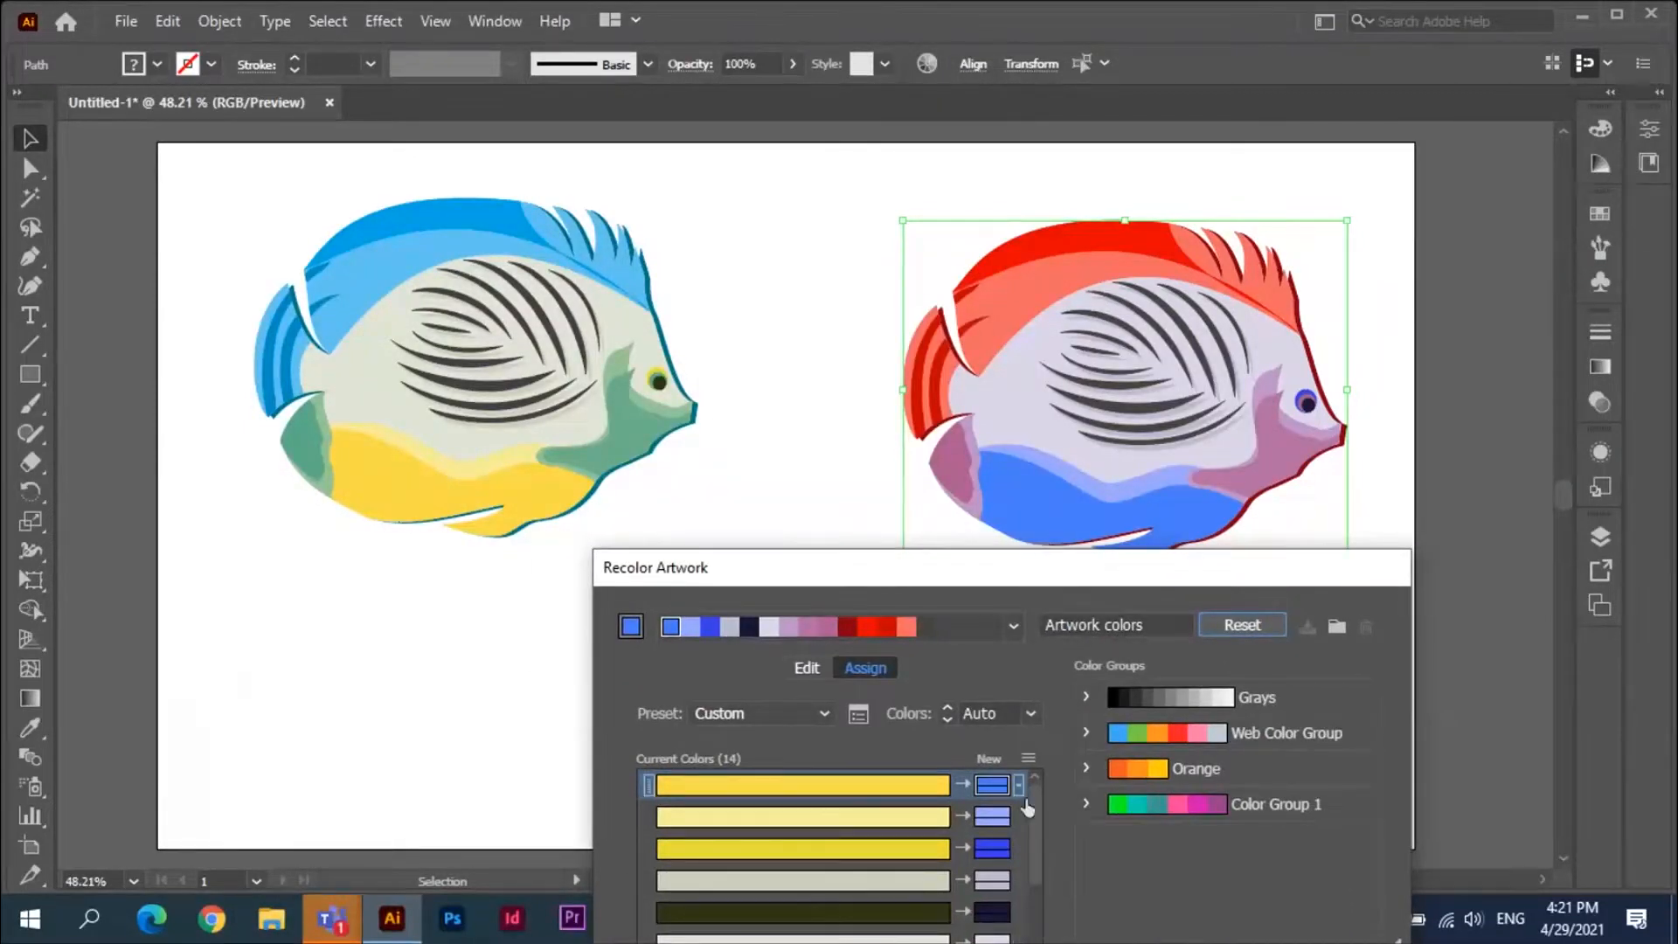
{"action": "left_click_drag", "start_coordinate": [1066, 579], "coordinate": [1036, 222]}
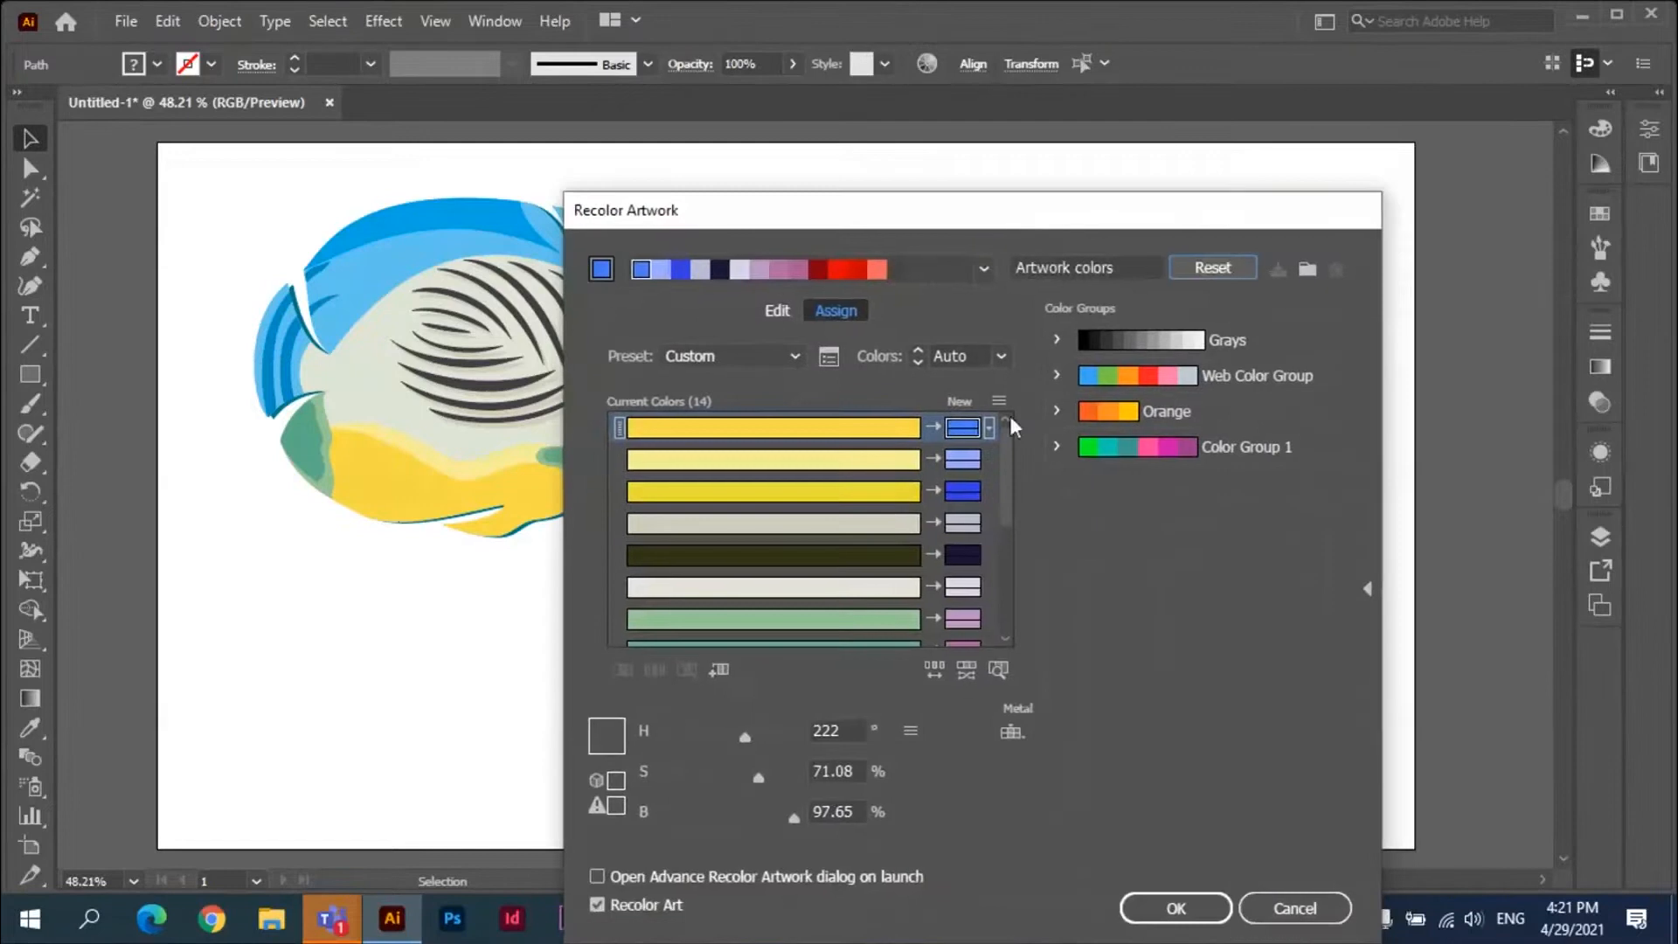
{"action": "left_click_drag", "start_coordinate": [1009, 416], "coordinate": [990, 583]}
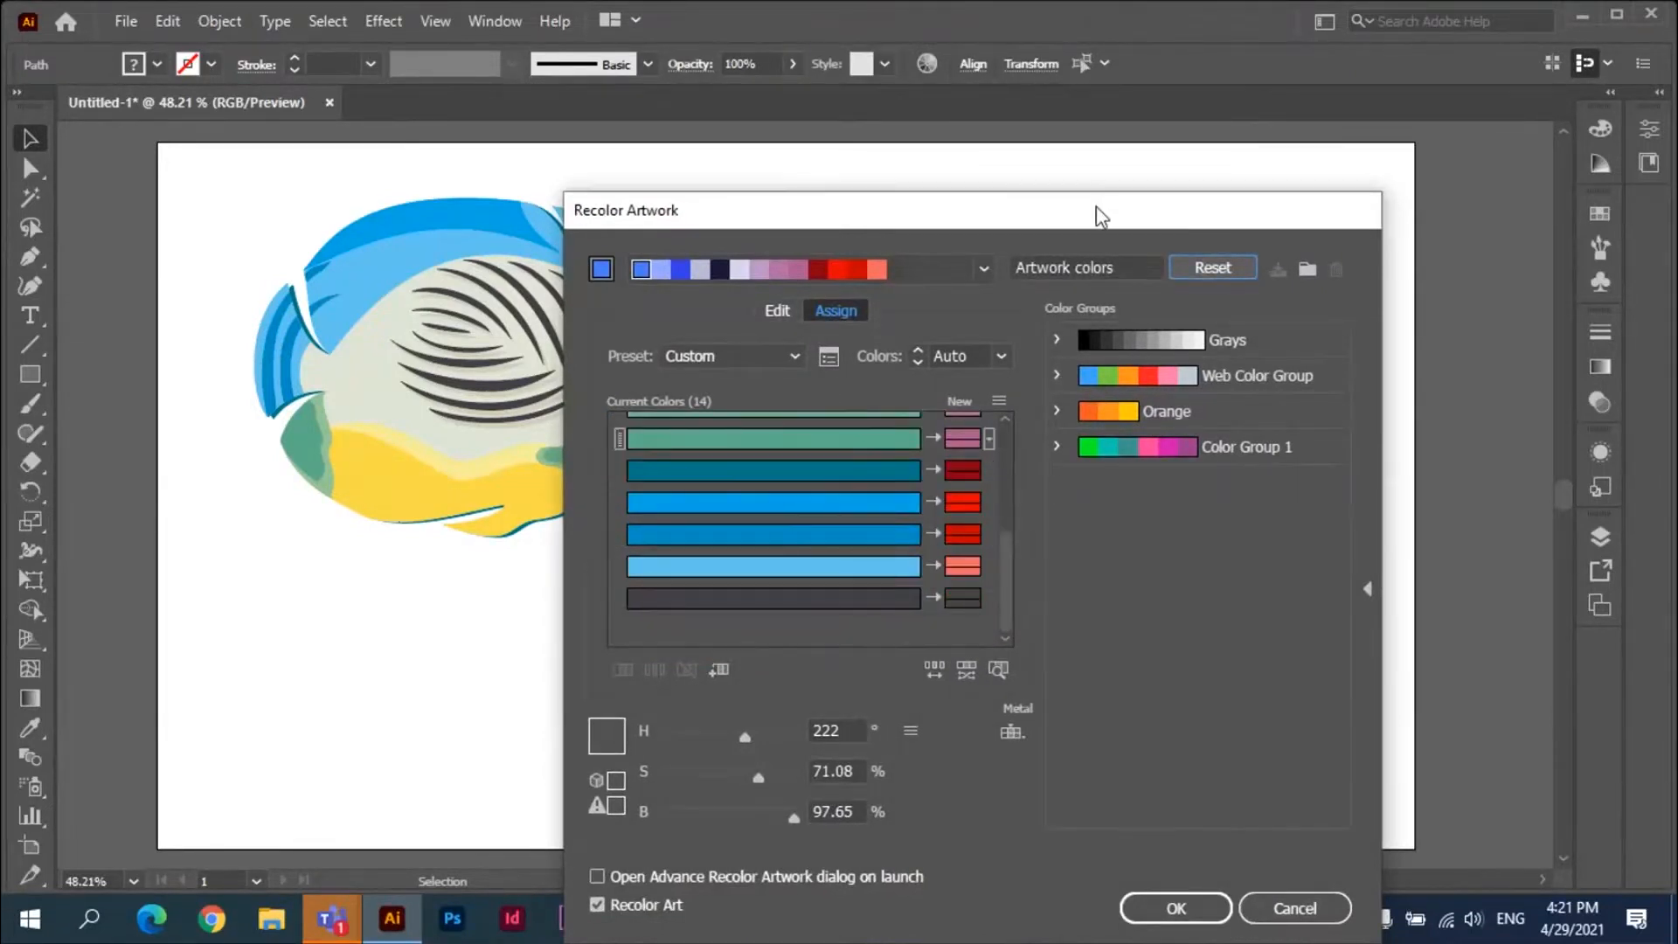
{"action": "left_click_drag", "start_coordinate": [1096, 209], "coordinate": [815, 76]}
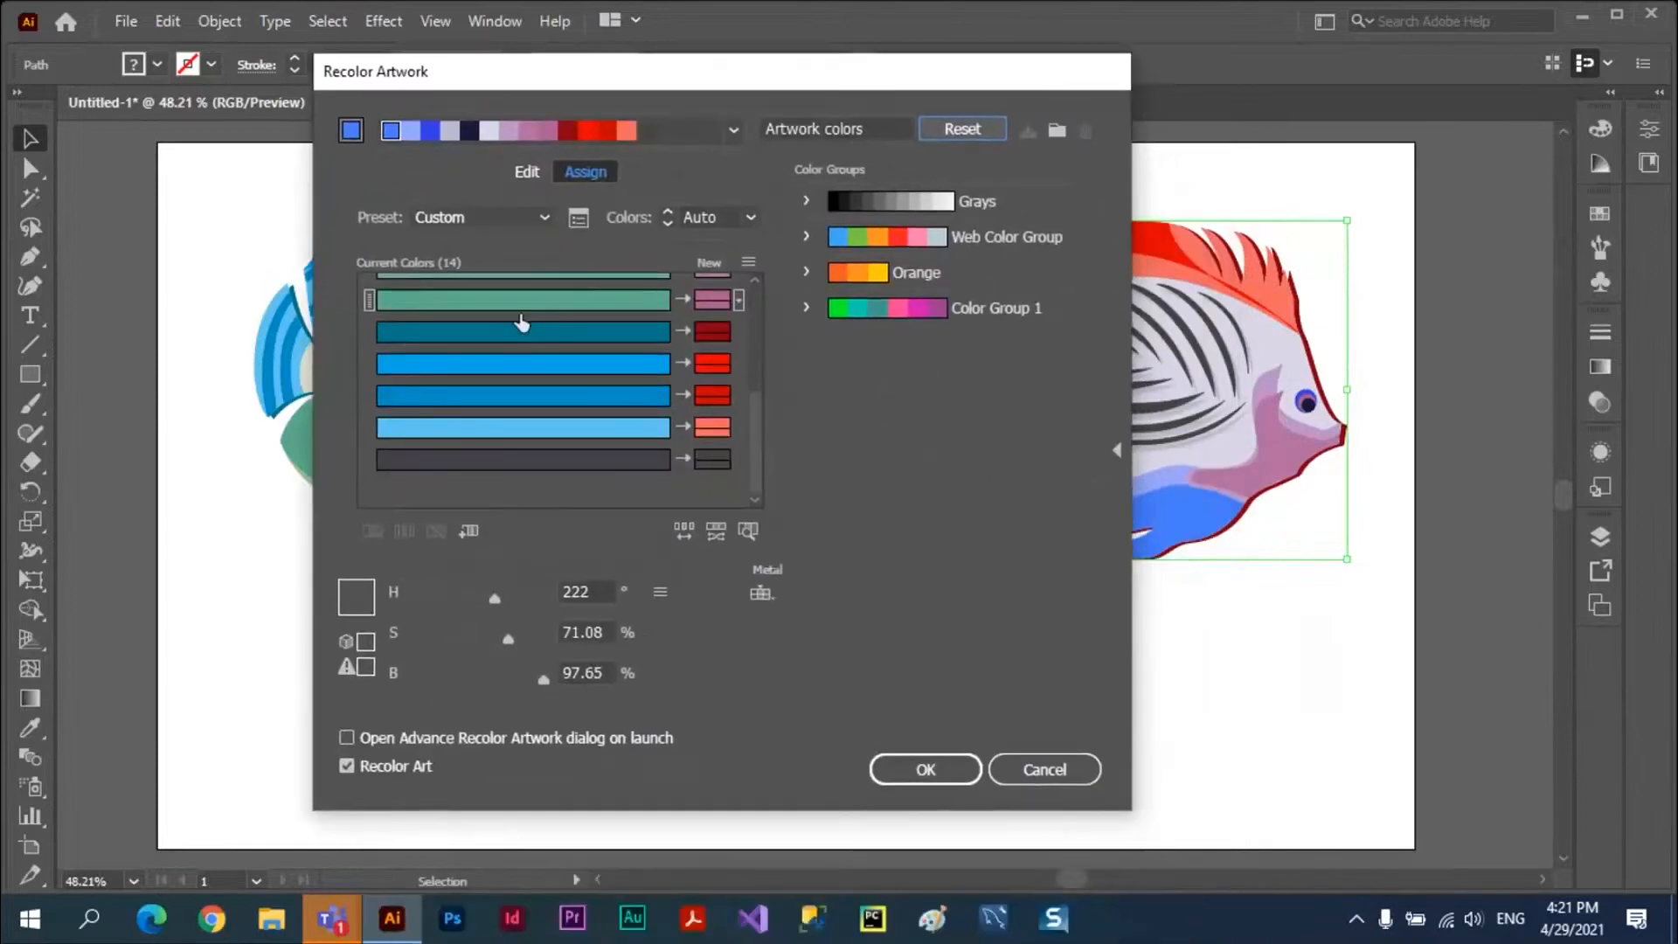
{"action": "mouse_move", "coordinate": [752, 412]}
{"action": "left_mouse_down"}
{"action": "mouse_move", "coordinate": [774, 360]}
{"action": "mouse_move", "coordinate": [769, 299]}
{"action": "mouse_move", "coordinate": [762, 419]}
{"action": "left_mouse_up"}
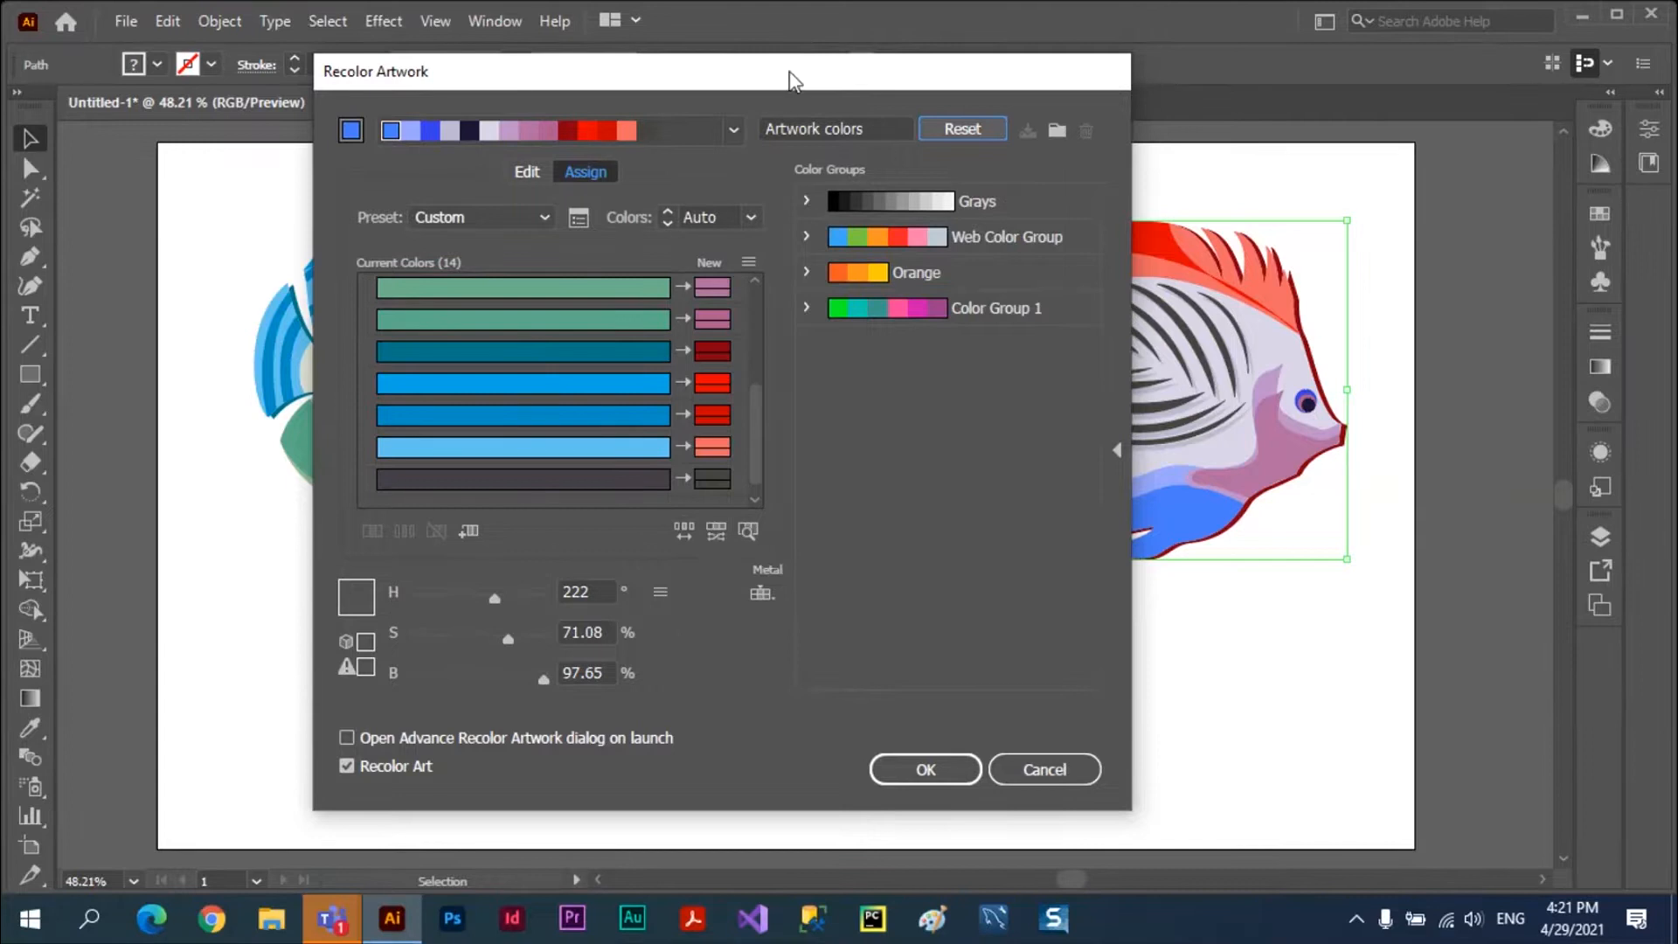
{"action": "left_click_drag", "start_coordinate": [793, 81], "coordinate": [532, 98]}
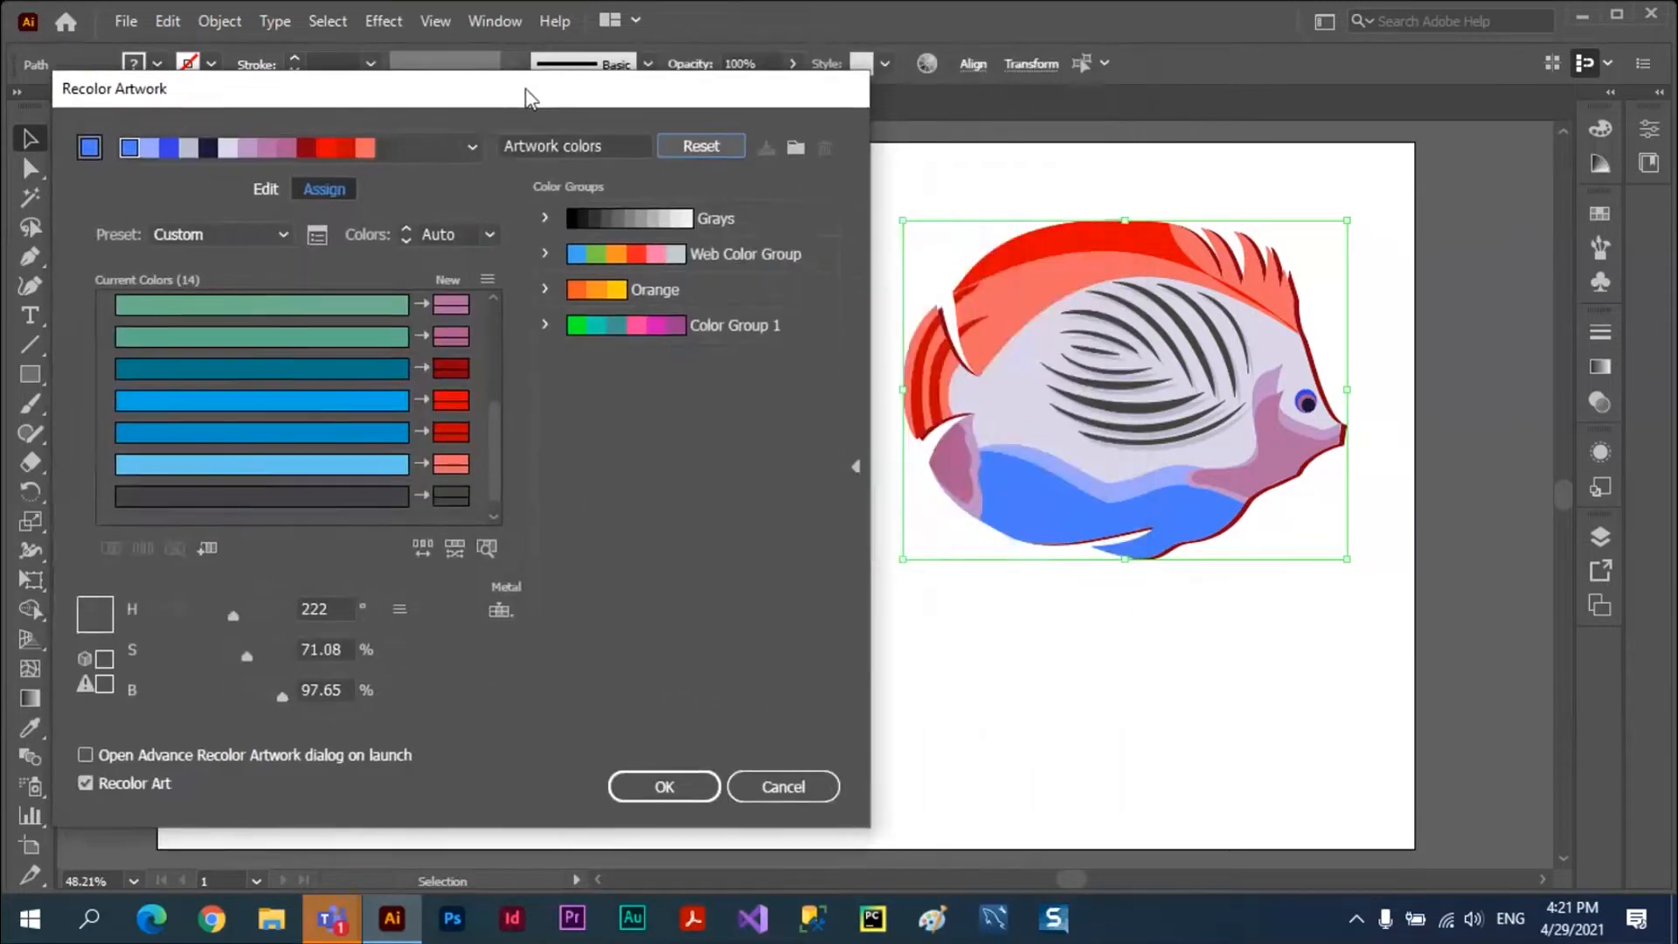
Highlight where the main yellow, bright blue, medium green and dark teal occur in the fish, and restore the full recolored view.
{"action": "left_click", "coordinate": [484, 548]}
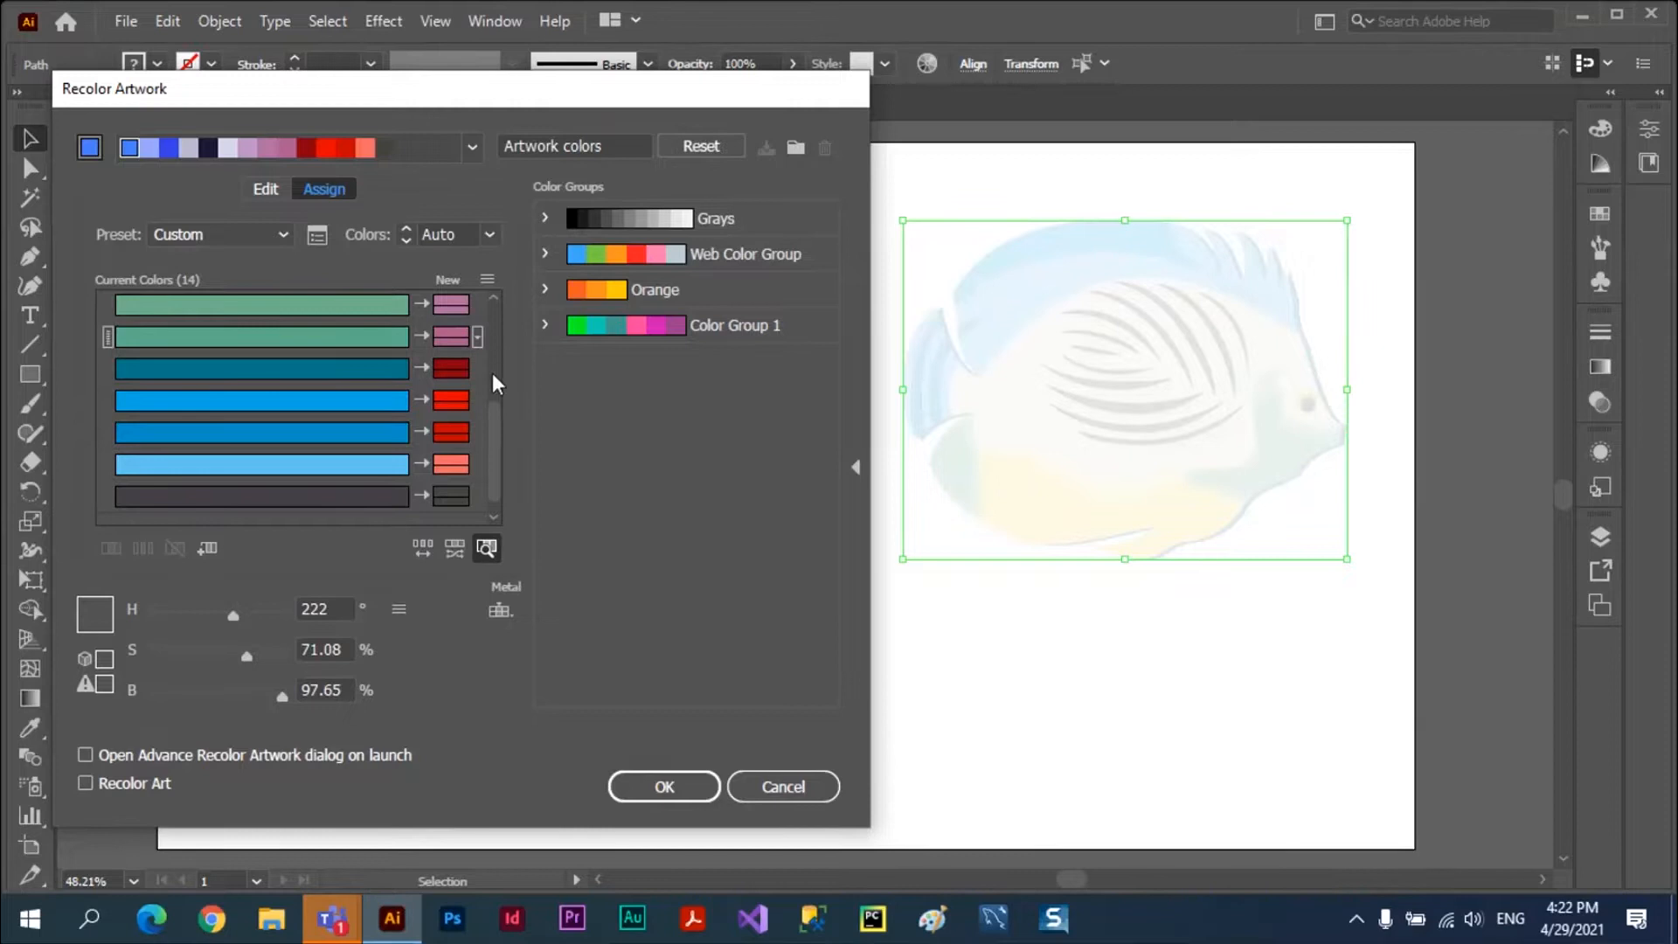
{"action": "left_click_drag", "start_coordinate": [494, 417], "coordinate": [504, 301]}
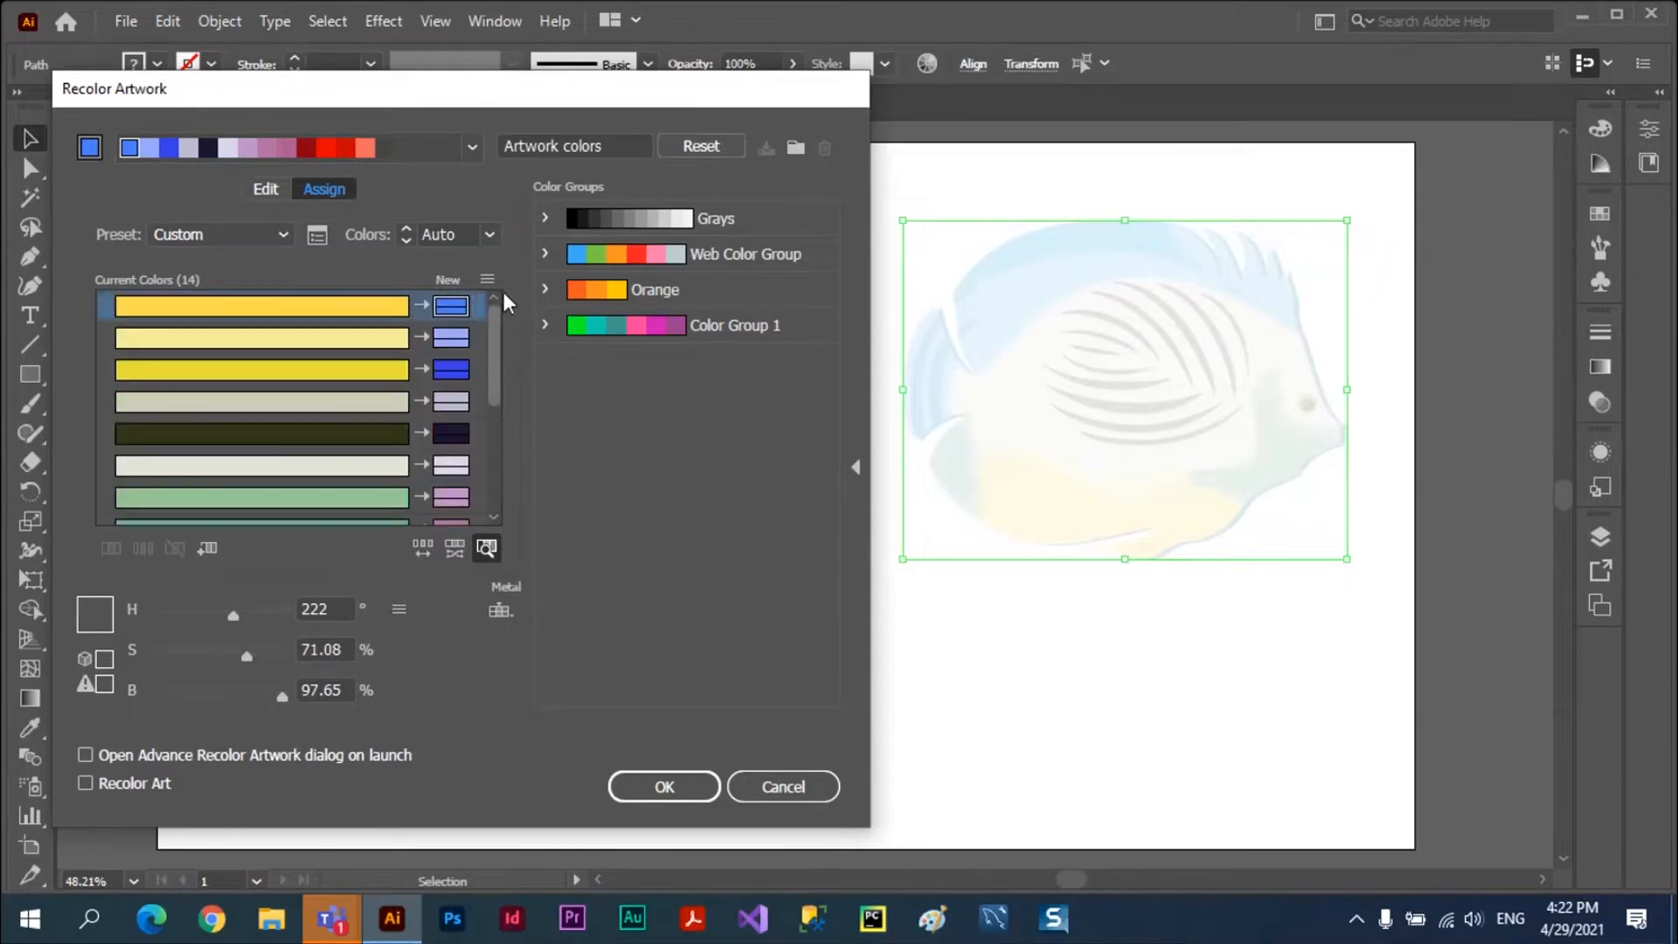
{"action": "left_click", "coordinate": [251, 306]}
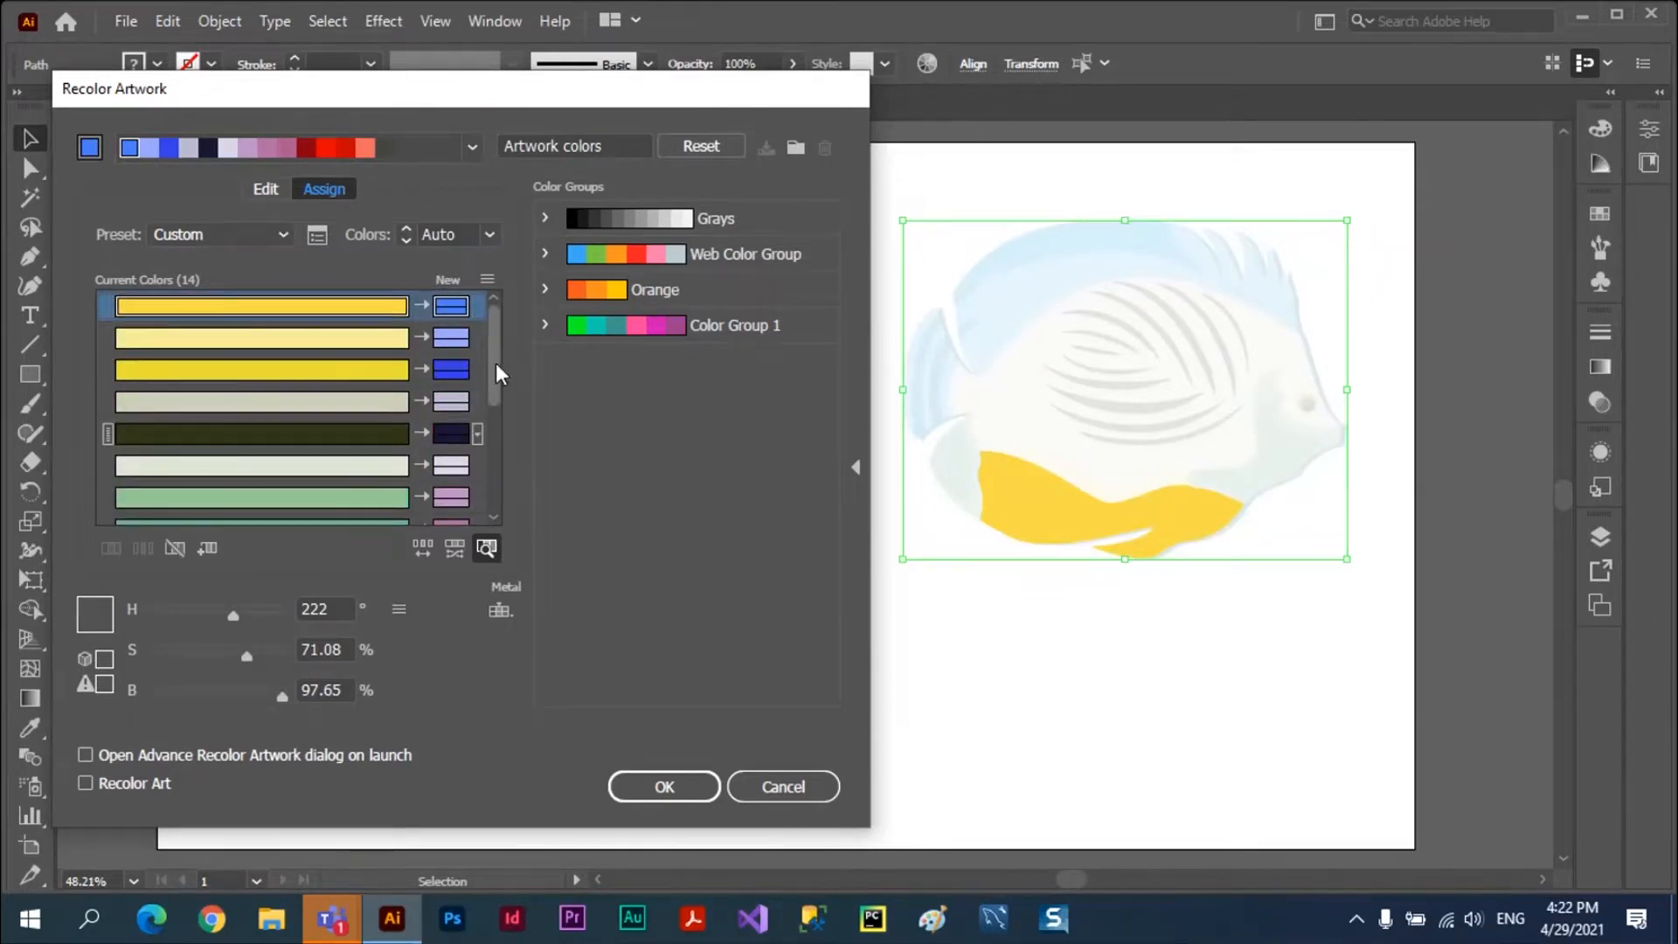
{"action": "scroll", "coordinate": [496, 363], "scroll_direction": "down", "scroll_amount": 3}
{"action": "left_click", "coordinate": [306, 444]}
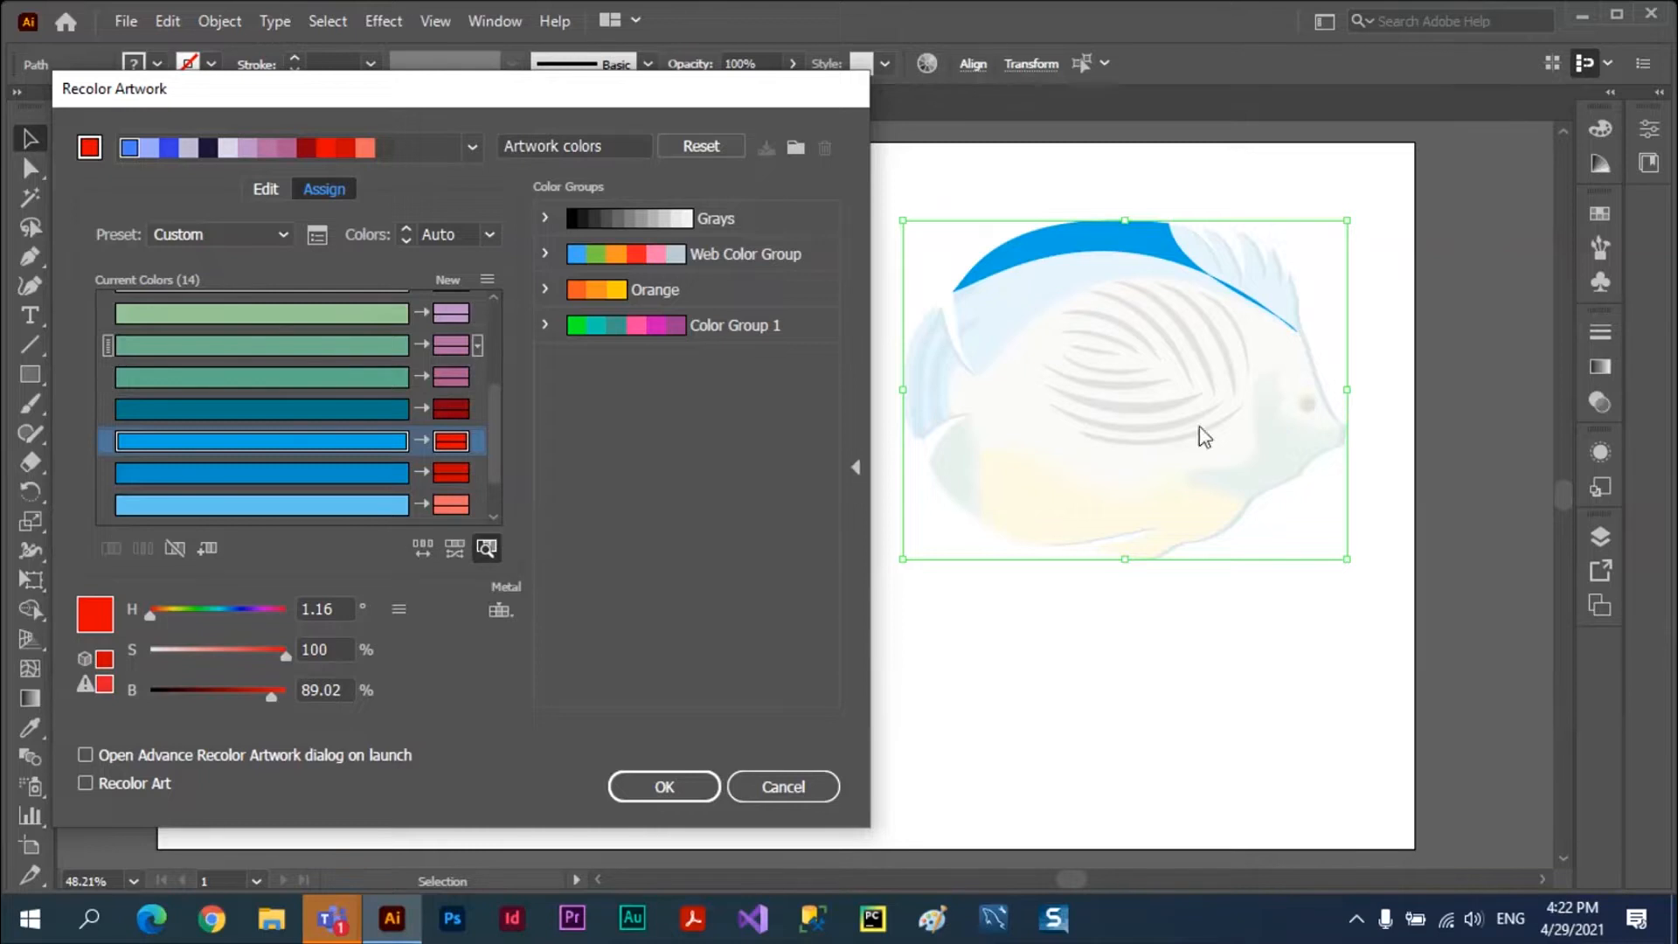
{"action": "left_click", "coordinate": [240, 345]}
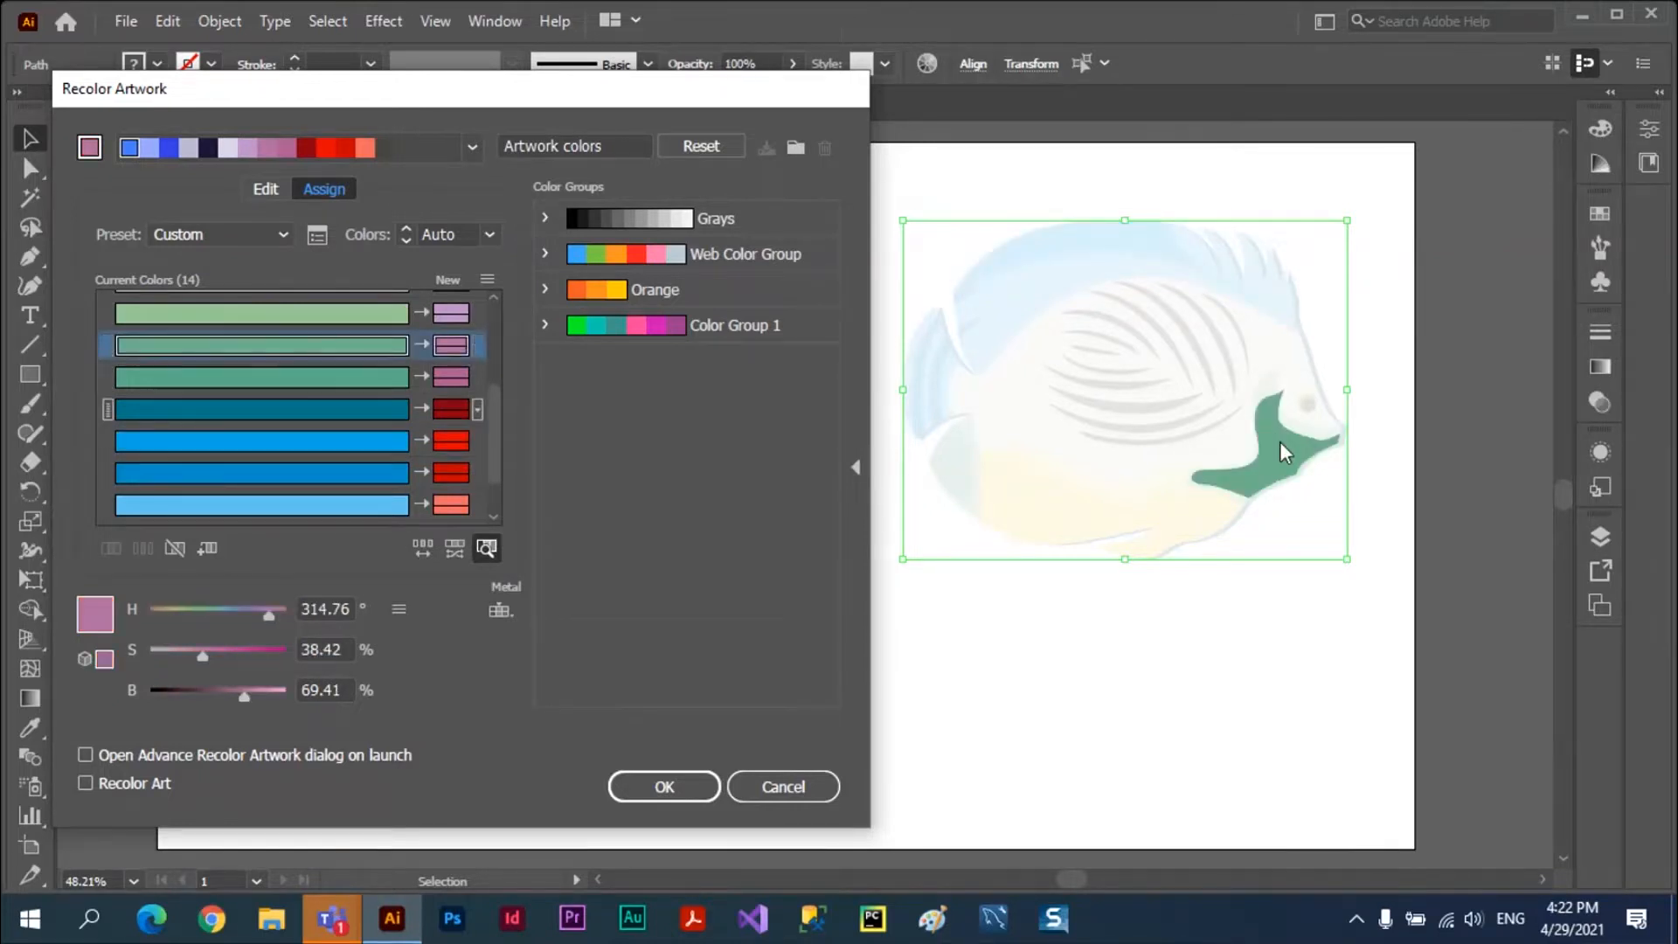
{"action": "left_click", "coordinate": [320, 411]}
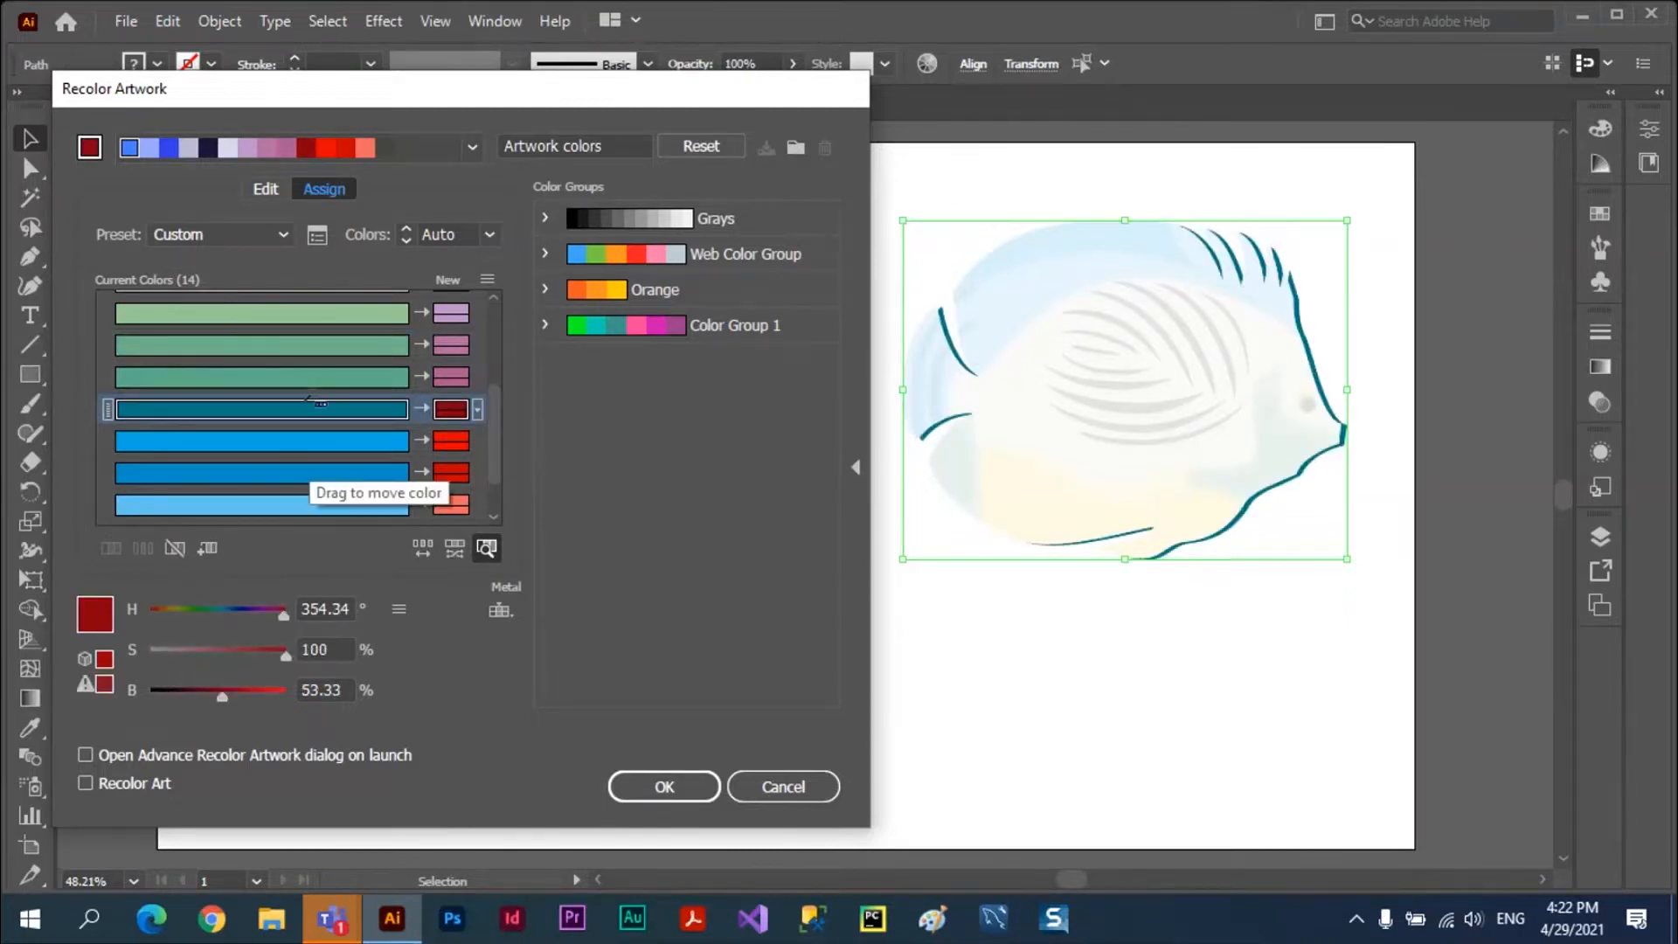
{"action": "left_click", "coordinate": [301, 344]}
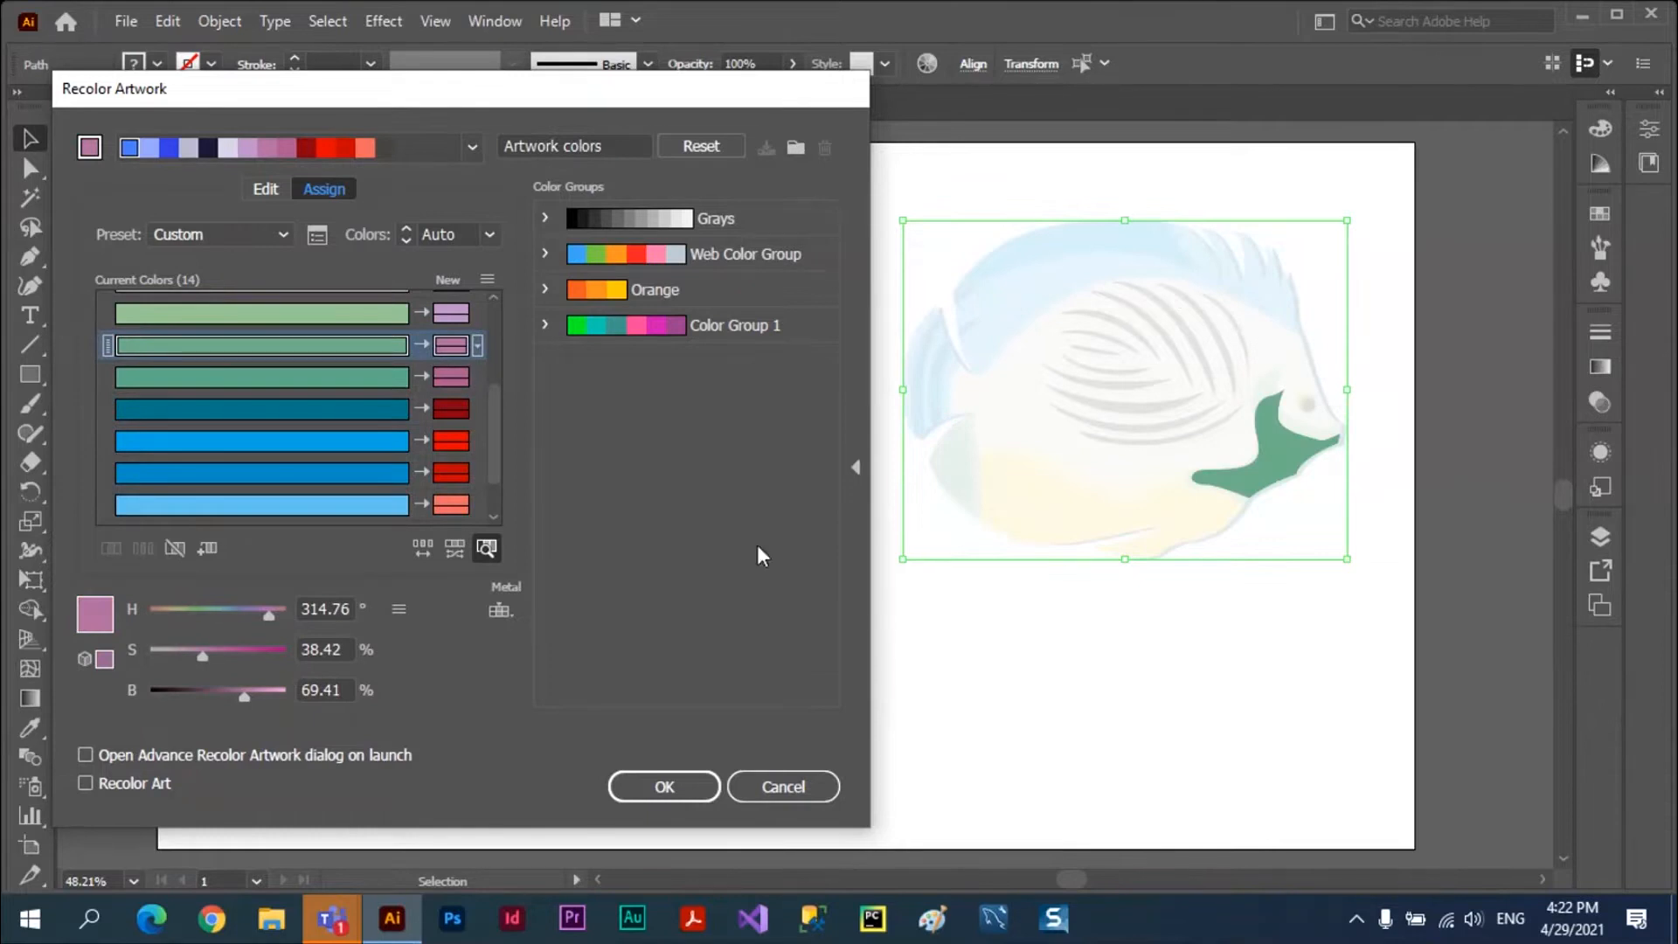
{"action": "left_click", "coordinate": [487, 548]}
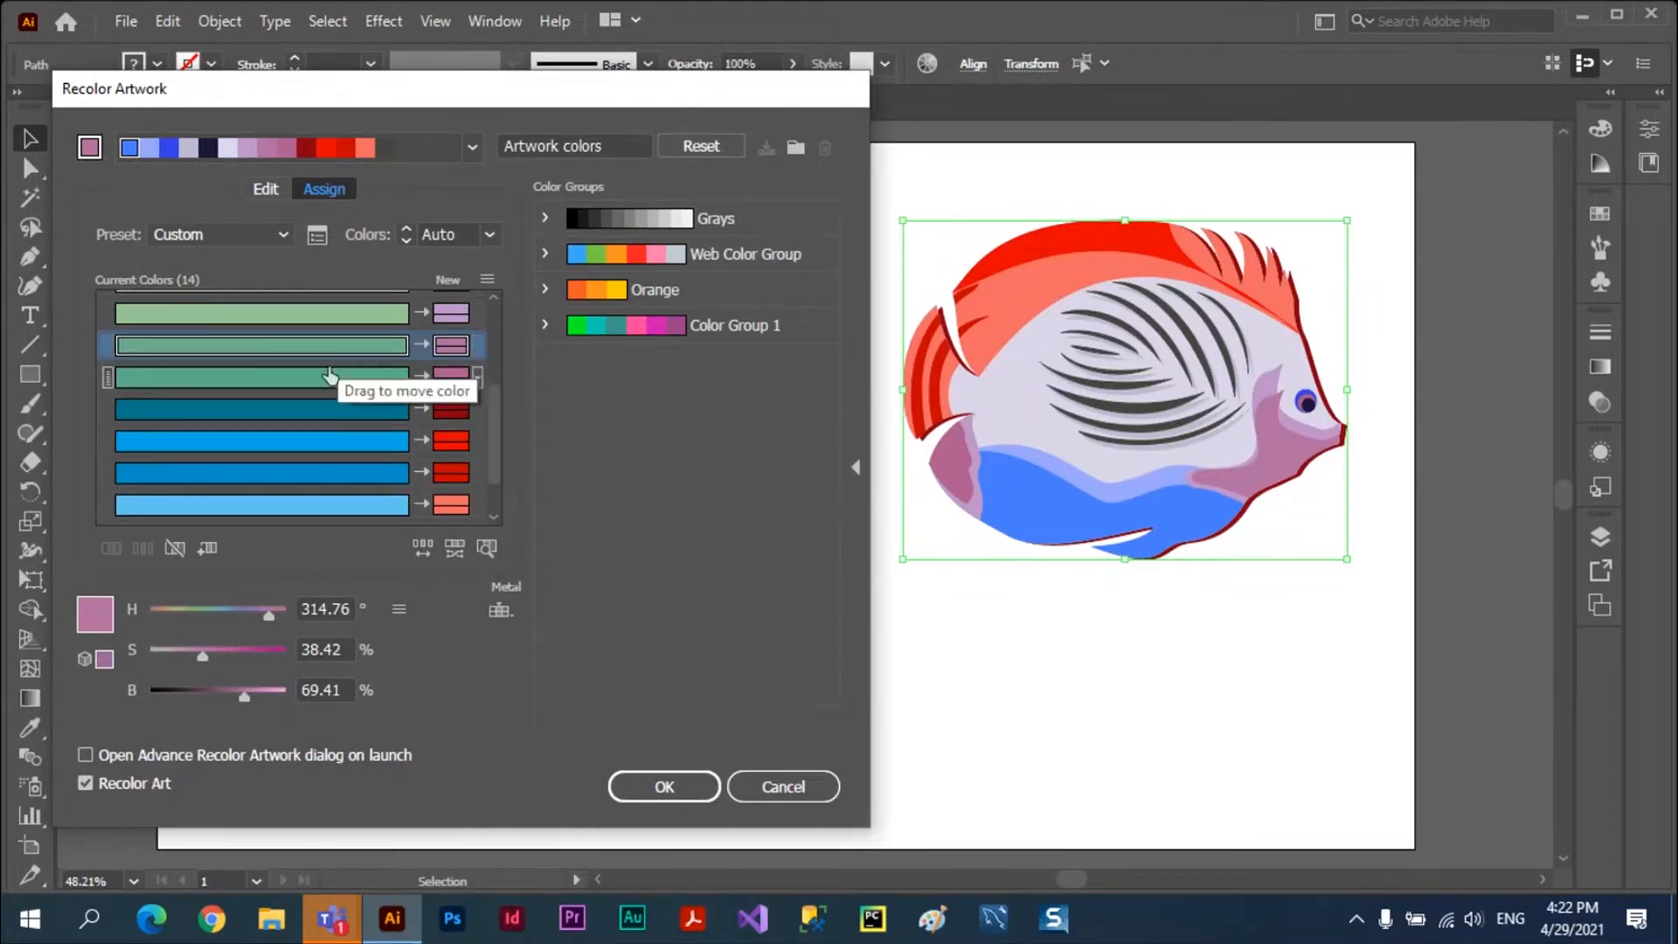
Merge the light yellow and the darker yellow into the main yellow's row so all three share its blue replacement color.
{"action": "left_click_drag", "start_coordinate": [505, 444], "coordinate": [517, 349]}
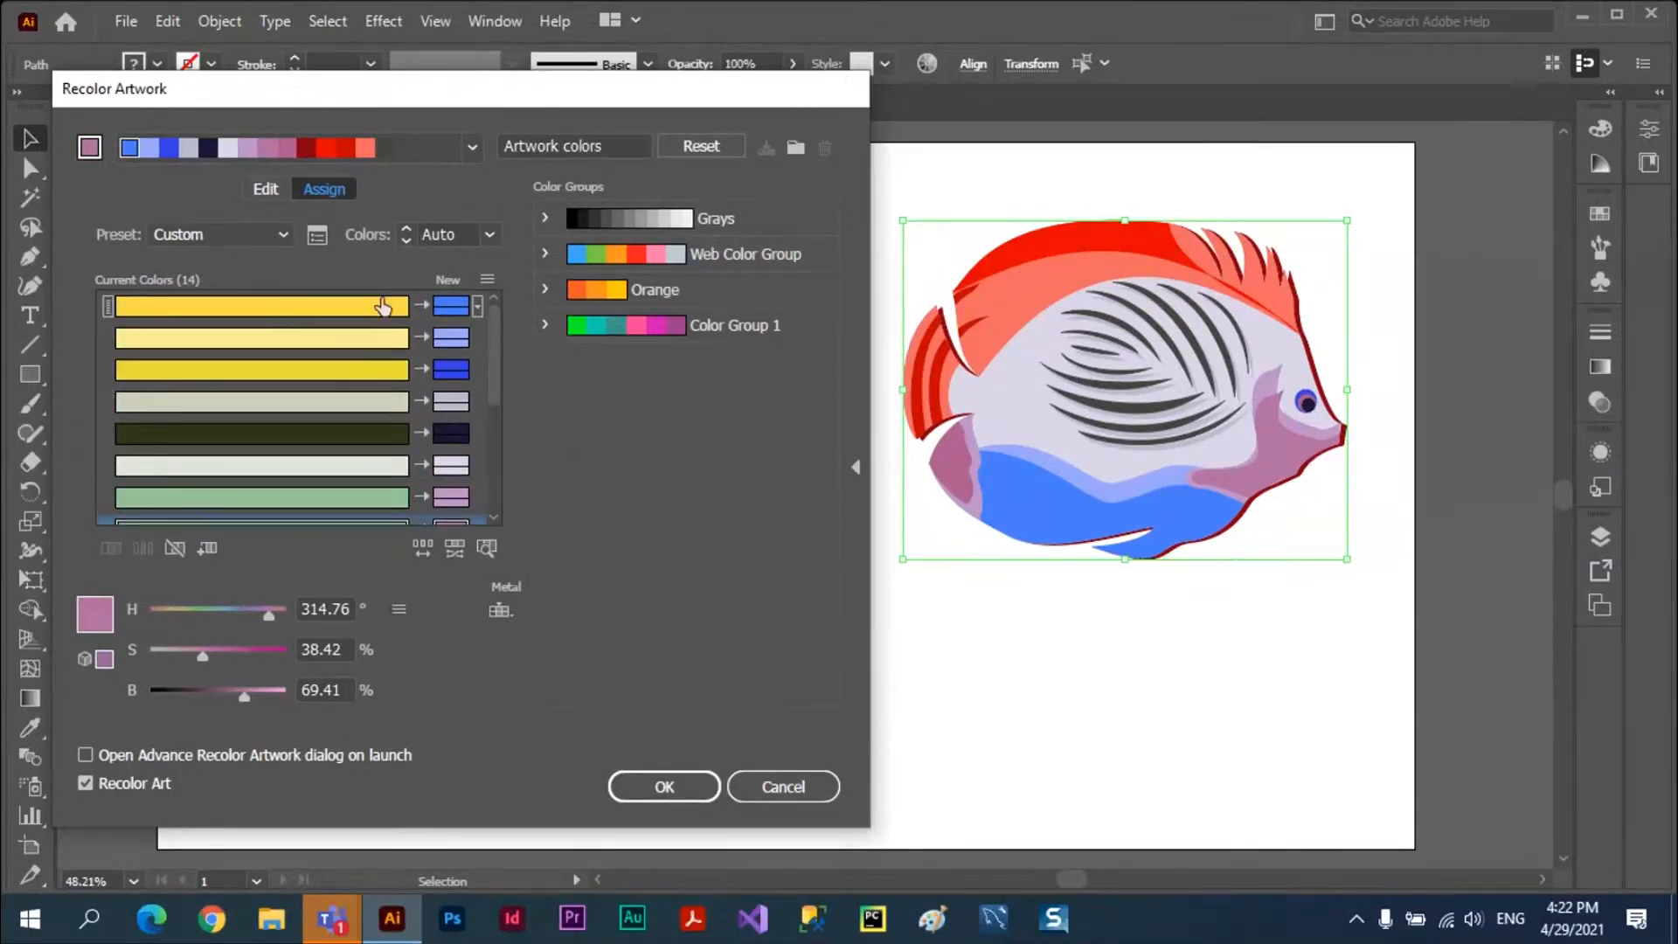
{"action": "left_click", "coordinate": [253, 345]}
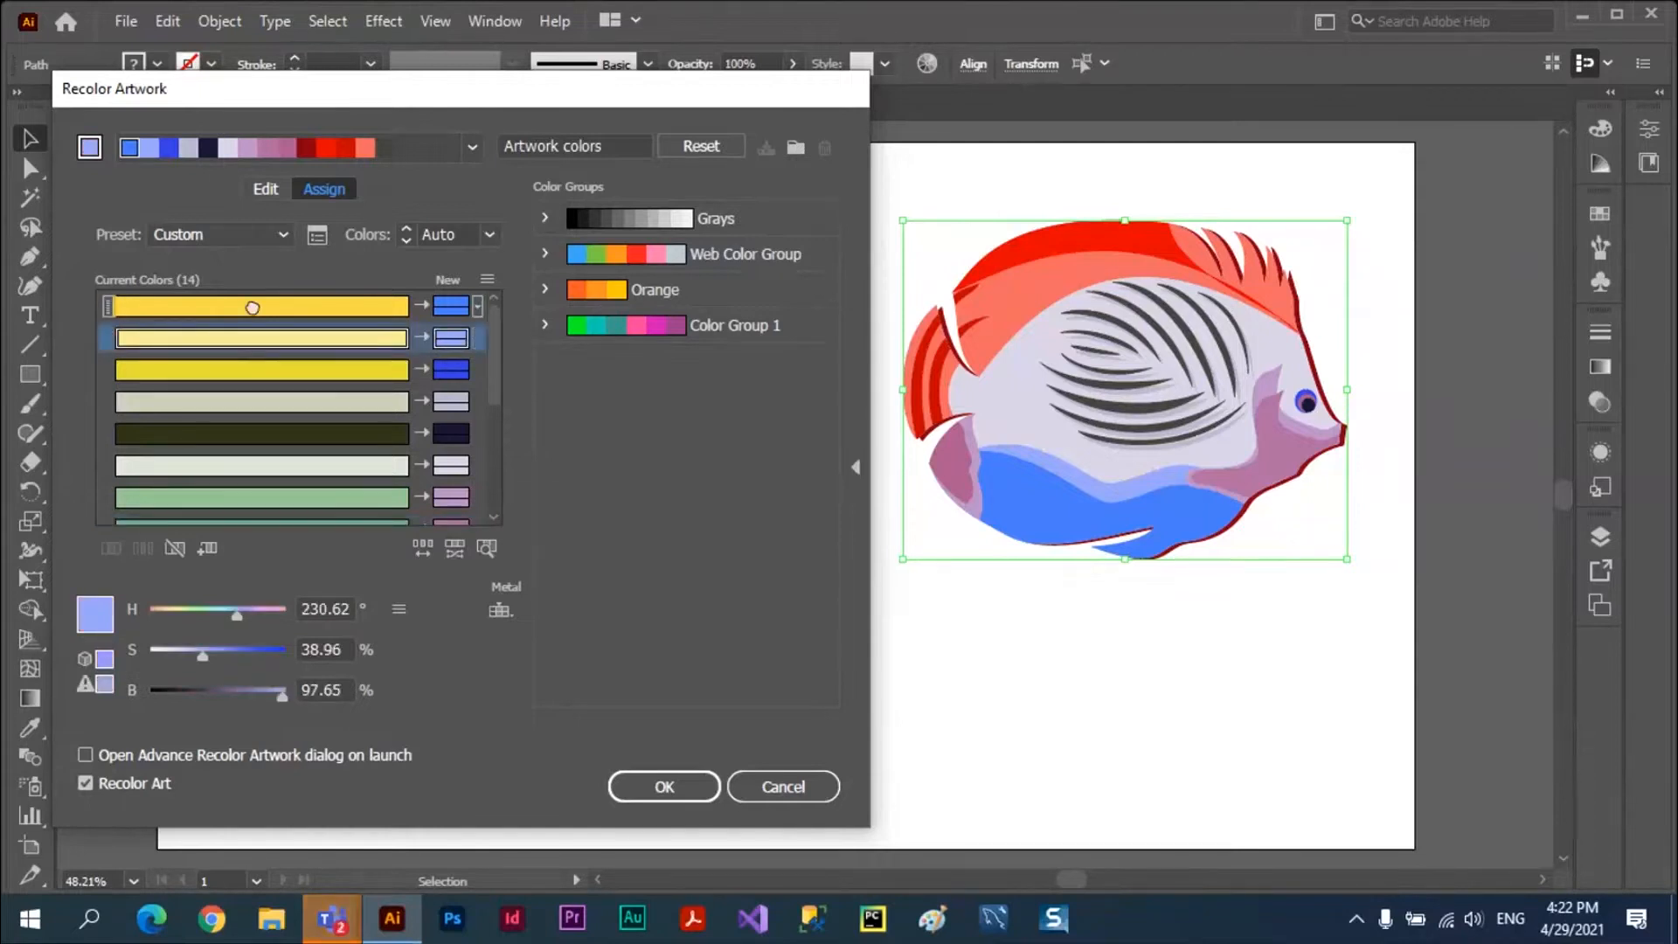
{"action": "left_click_drag", "start_coordinate": [252, 307], "coordinate": [254, 307]}
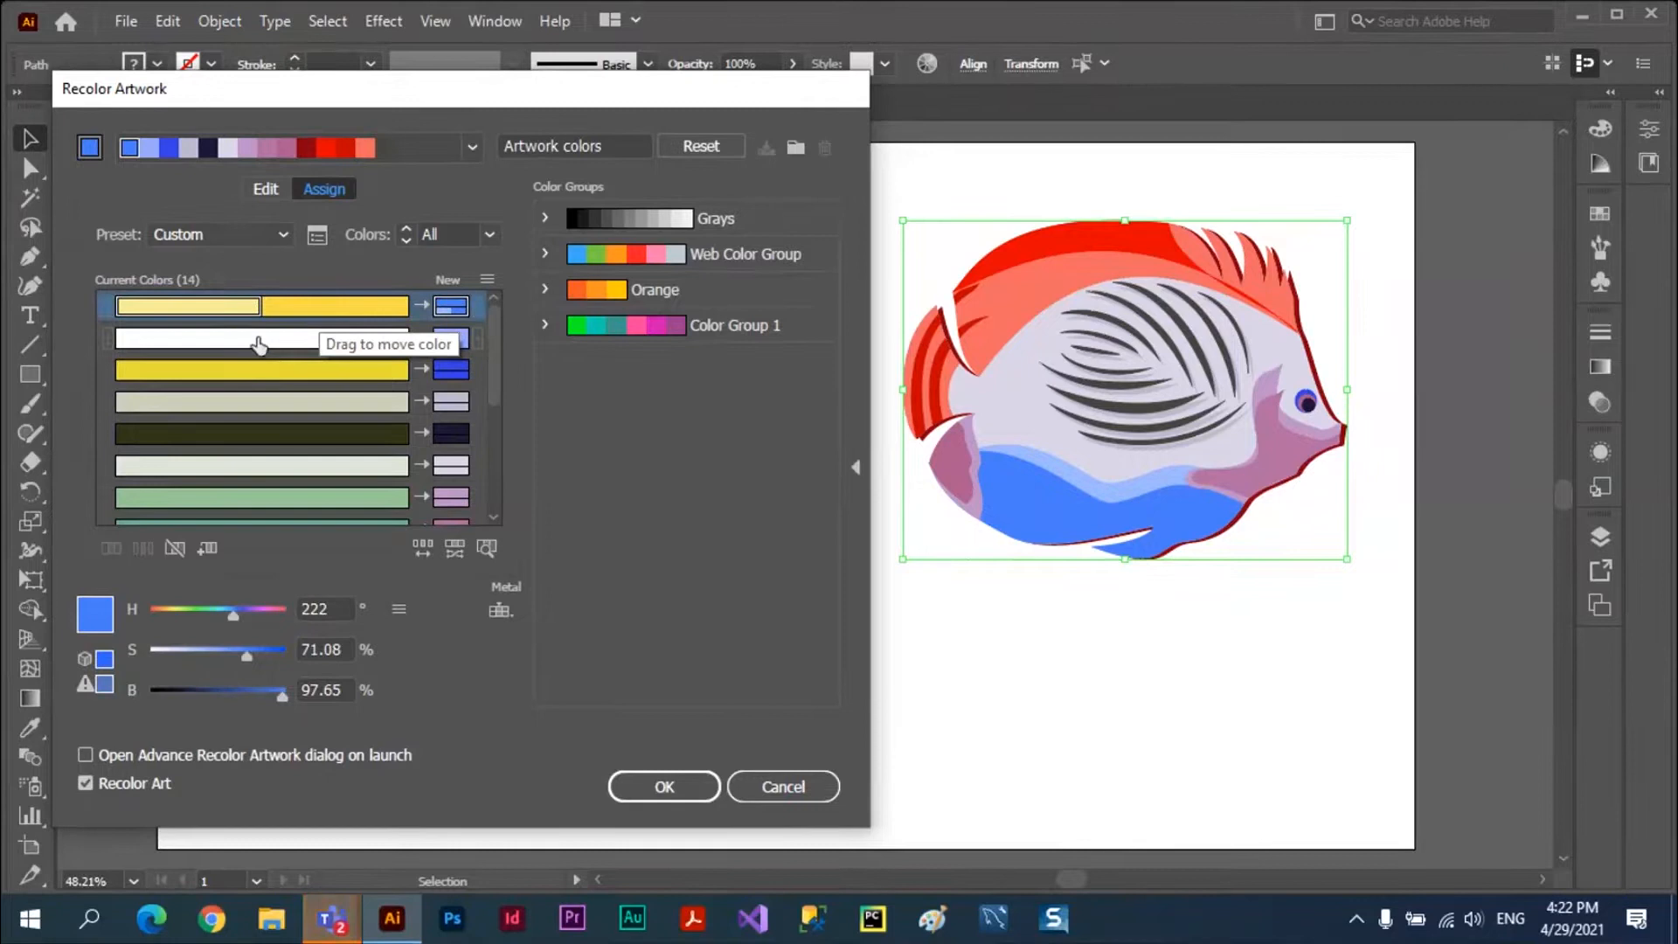
{"action": "left_click_drag", "start_coordinate": [240, 370], "coordinate": [226, 313]}
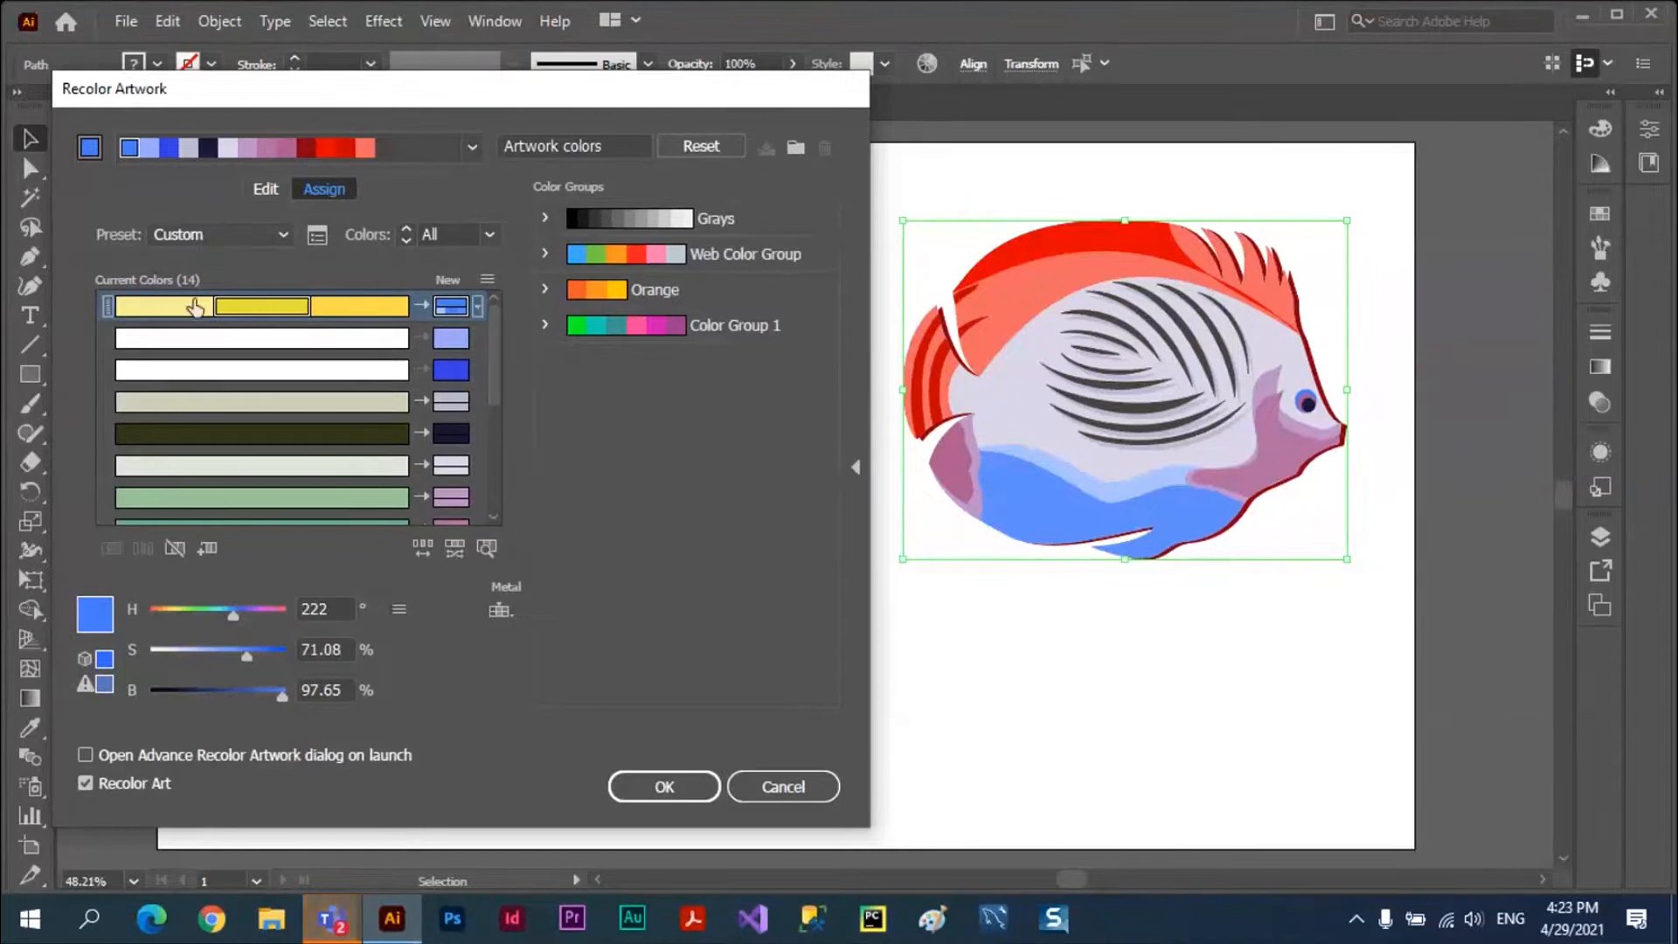
{"action": "left_click_drag", "start_coordinate": [187, 312], "coordinate": [381, 320]}
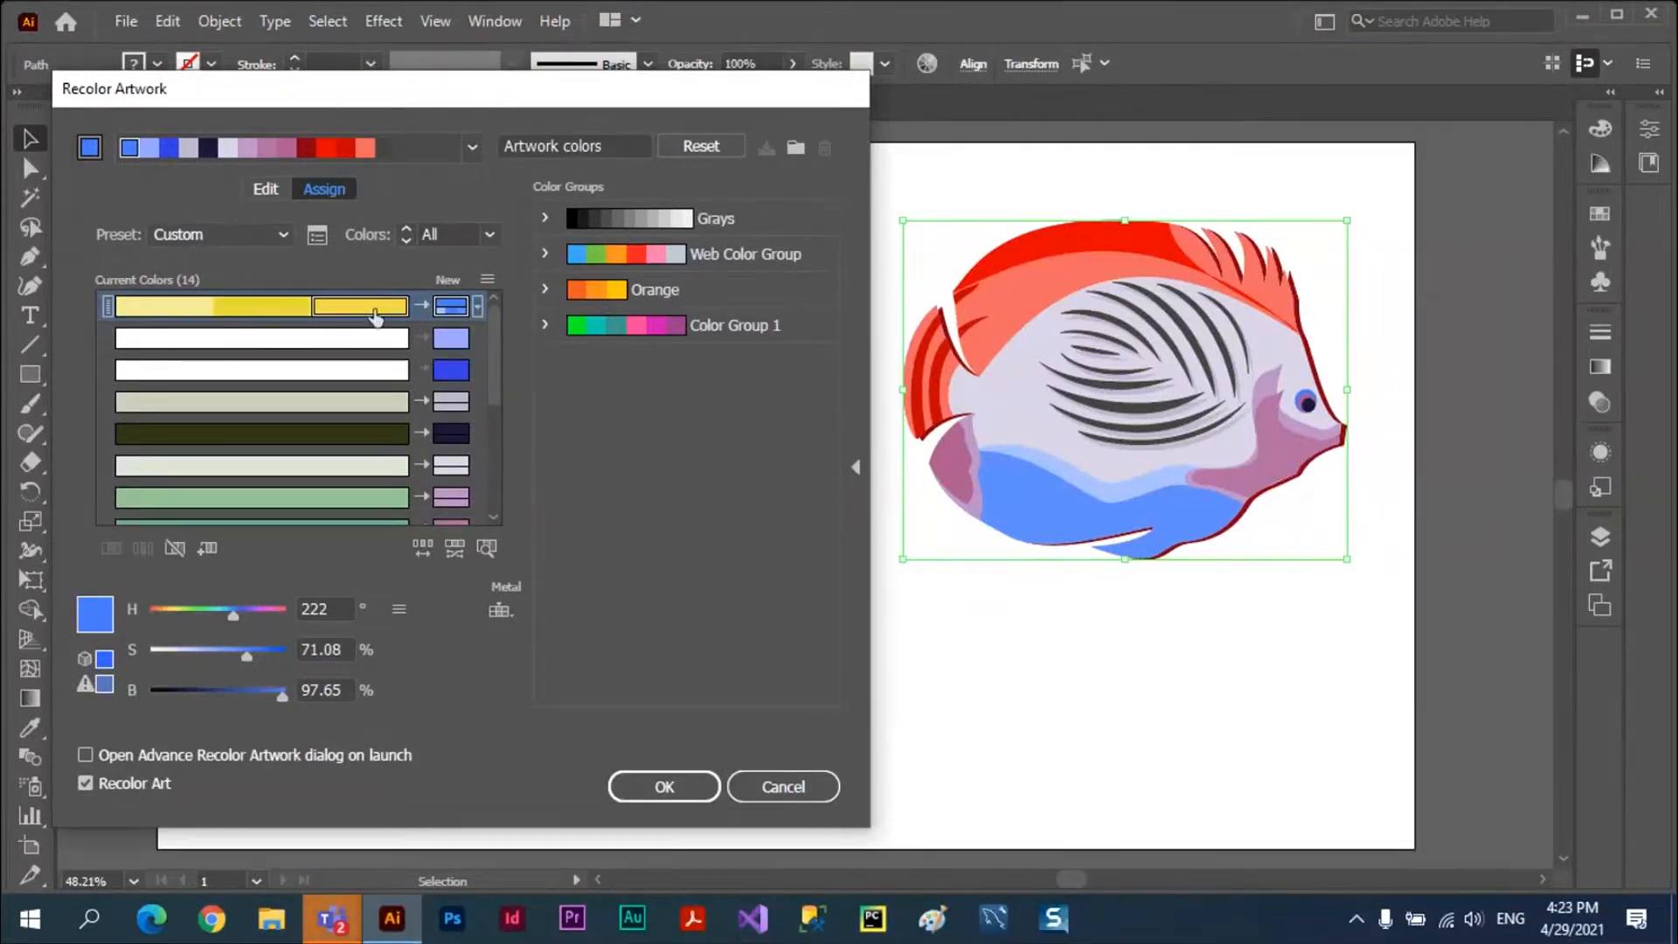
{"action": "left_click", "coordinate": [268, 307]}
{"action": "left_click_drag", "start_coordinate": [195, 311], "coordinate": [296, 323]}
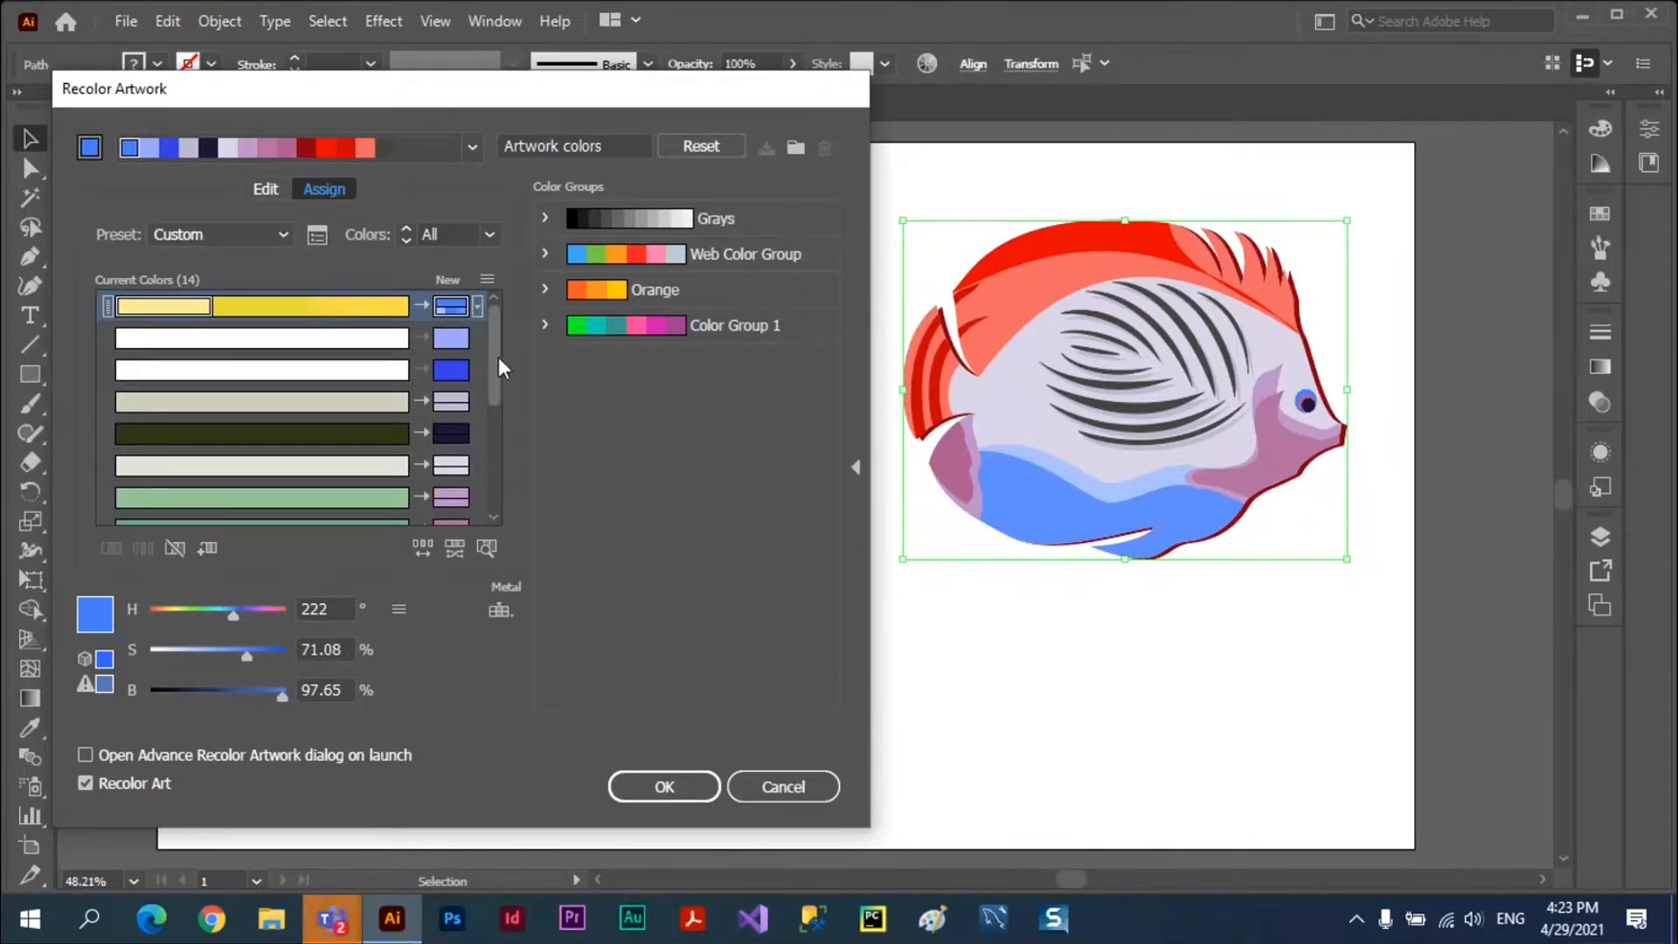
{"action": "mouse_move", "coordinate": [498, 357]}
{"action": "left_mouse_down"}
{"action": "mouse_move", "coordinate": [517, 481]}
{"action": "mouse_move", "coordinate": [527, 402]}
{"action": "mouse_move", "coordinate": [532, 469]}
{"action": "mouse_move", "coordinate": [505, 351]}
{"action": "left_mouse_up"}
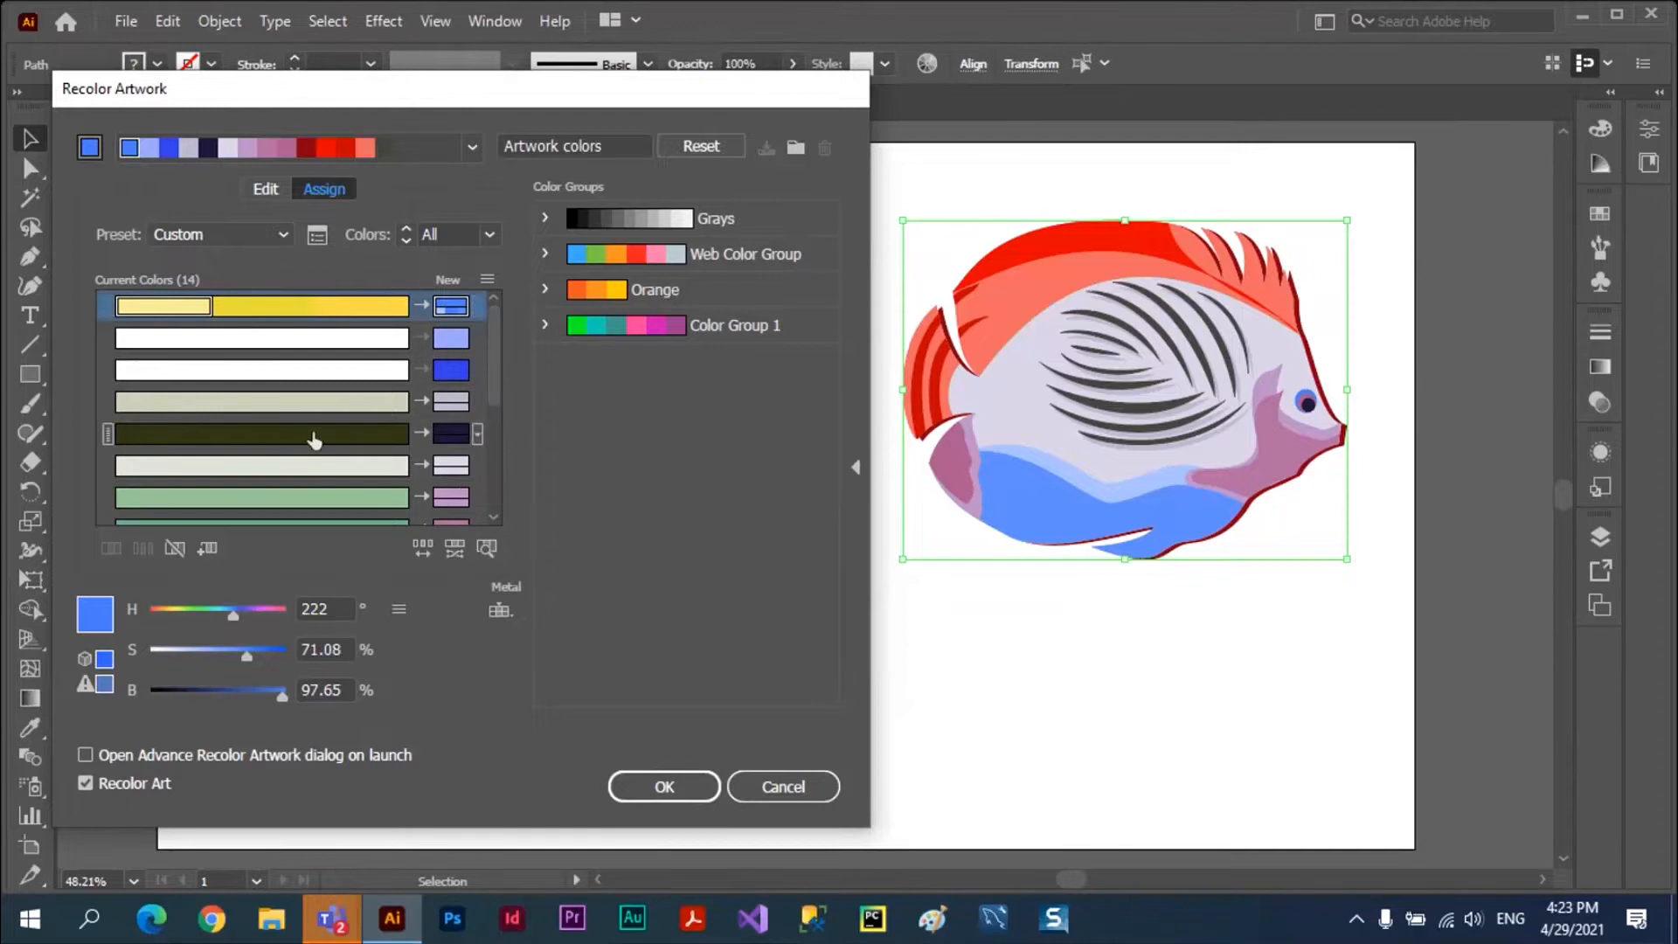
Highlight where the dark olive and light green occur in the fish, and restore the full recolored view.
{"action": "left_click", "coordinate": [486, 548]}
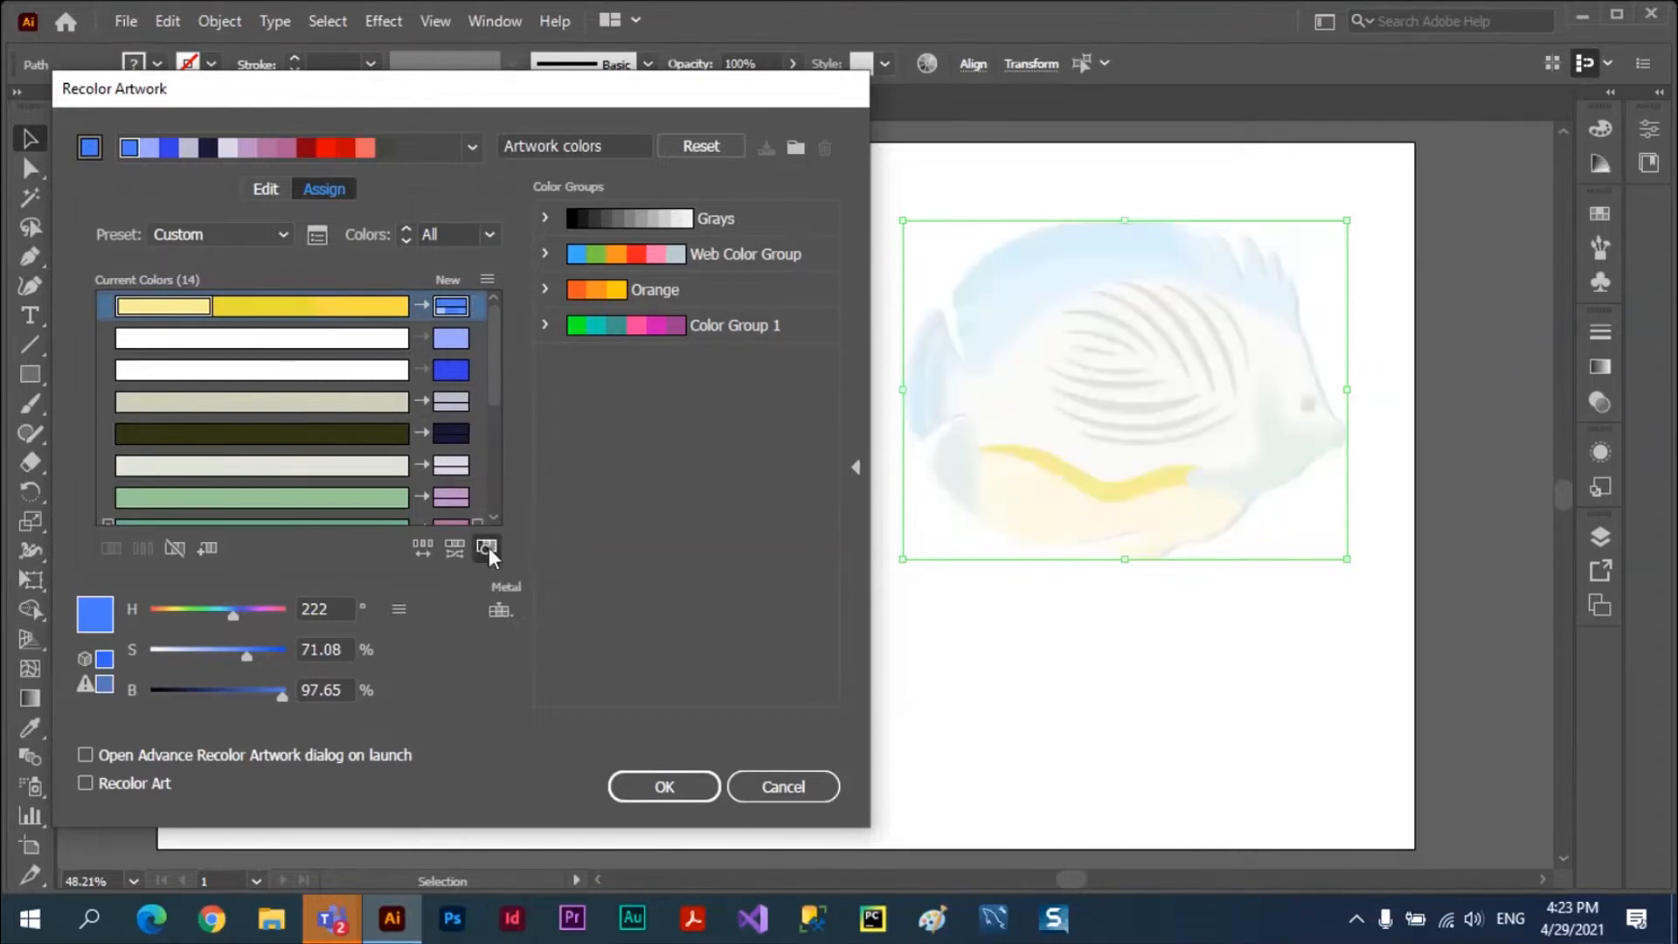
{"action": "left_click", "coordinate": [323, 435]}
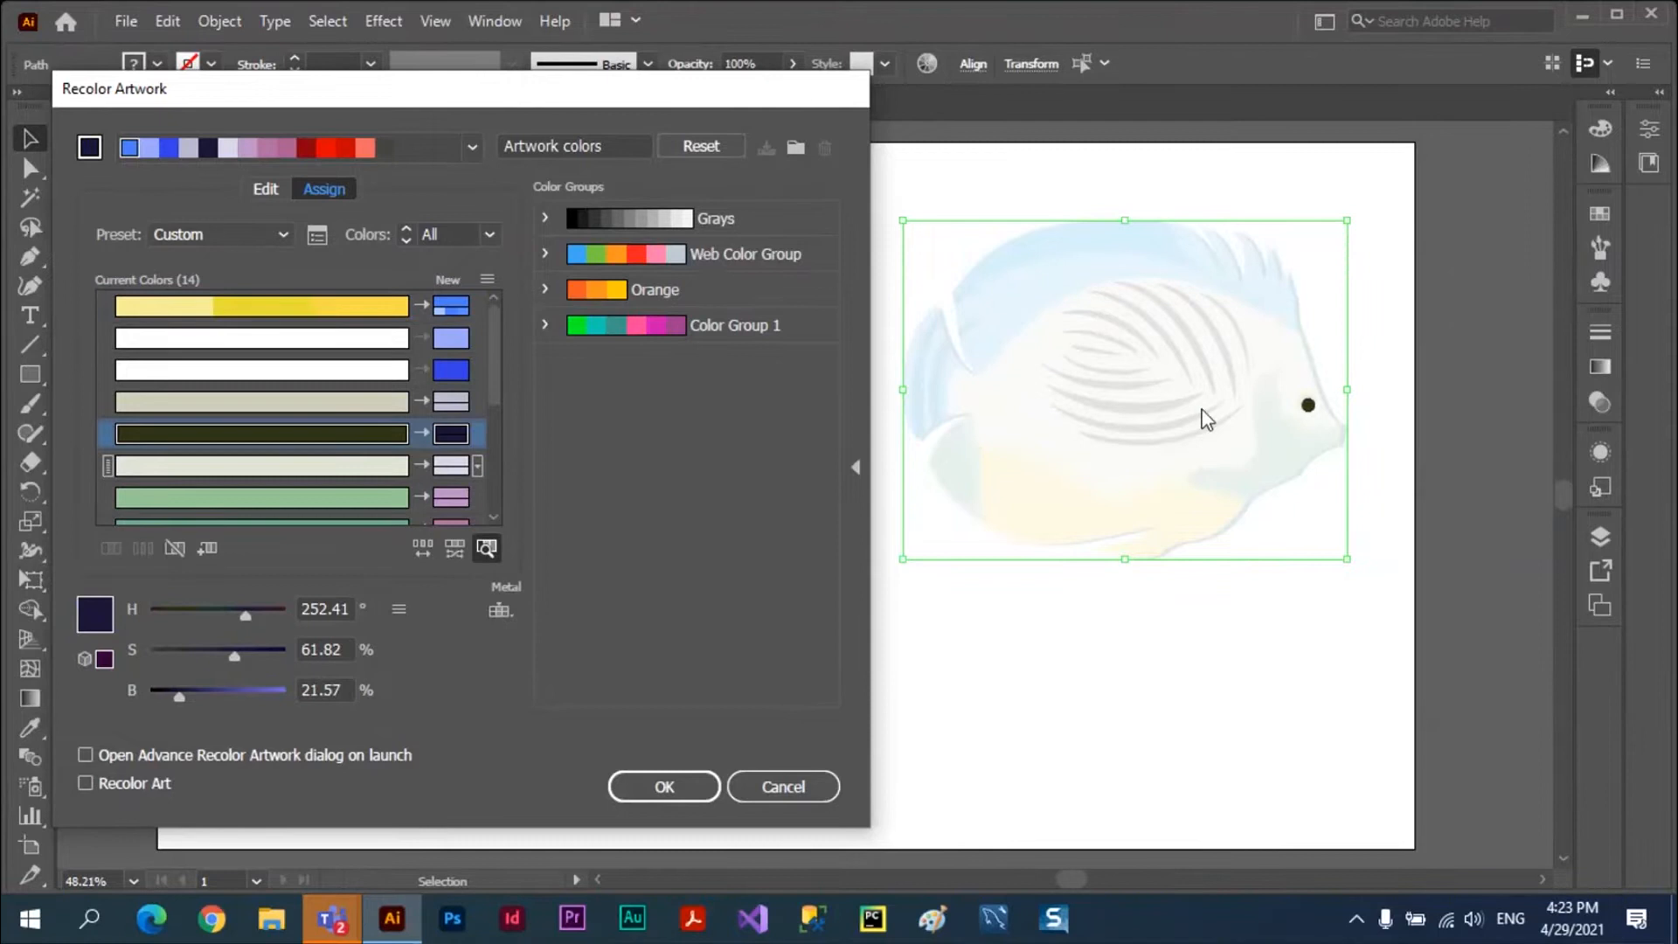
{"action": "scroll", "coordinate": [500, 385], "scroll_direction": "down", "scroll_amount": 2}
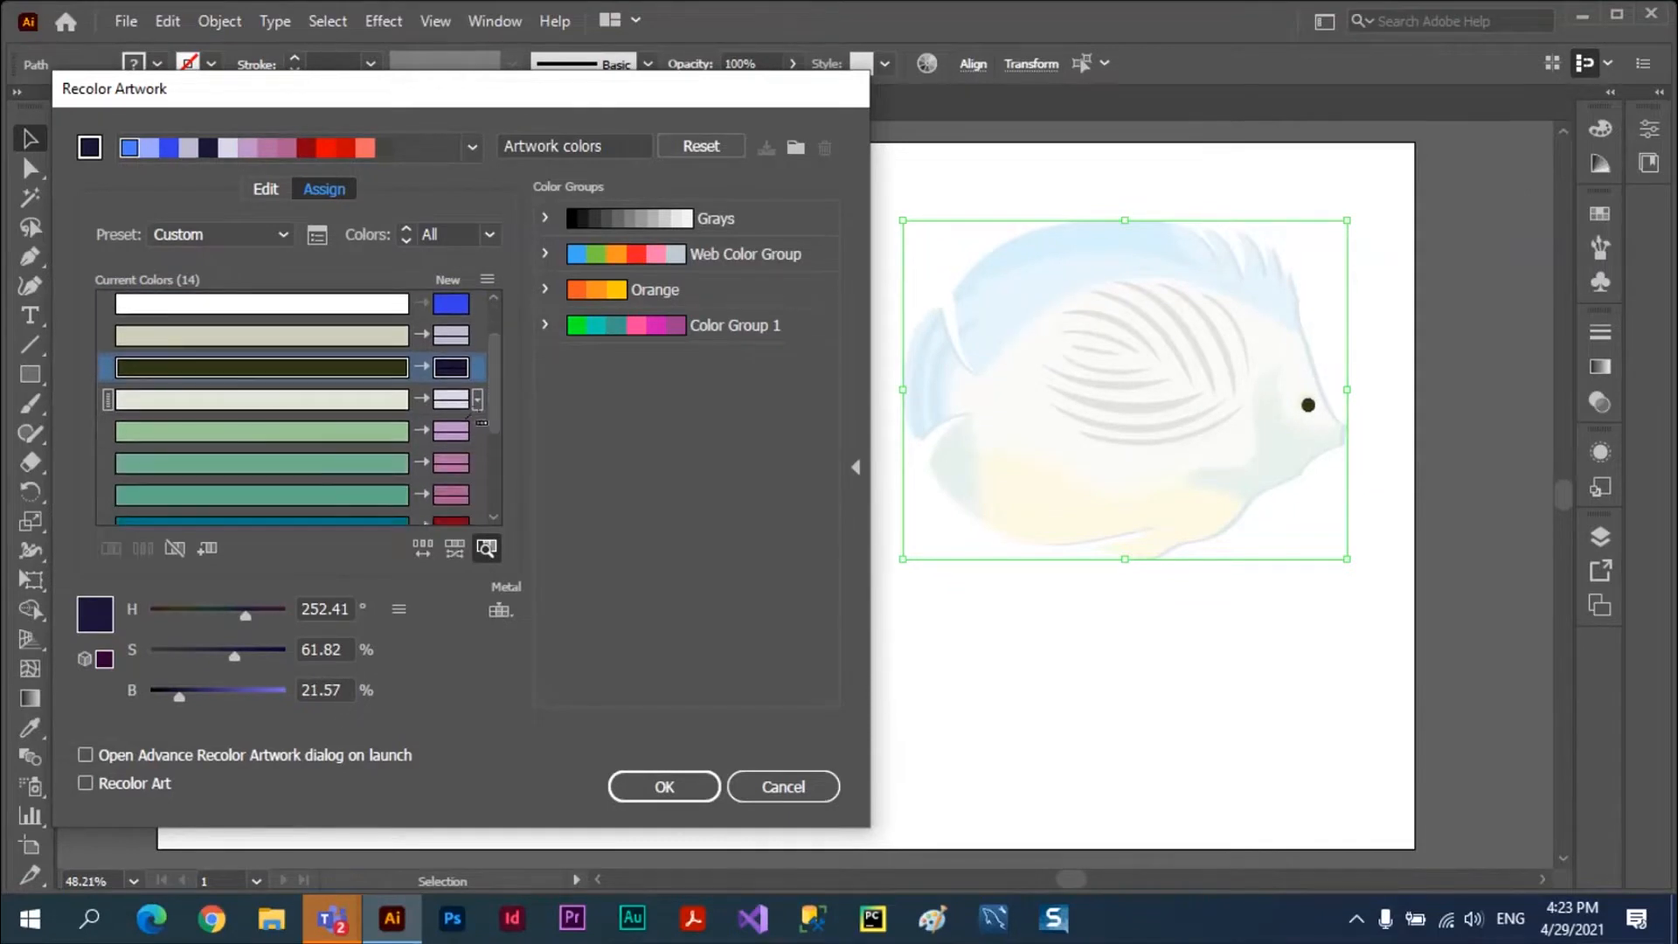
{"action": "left_click", "coordinate": [324, 433]}
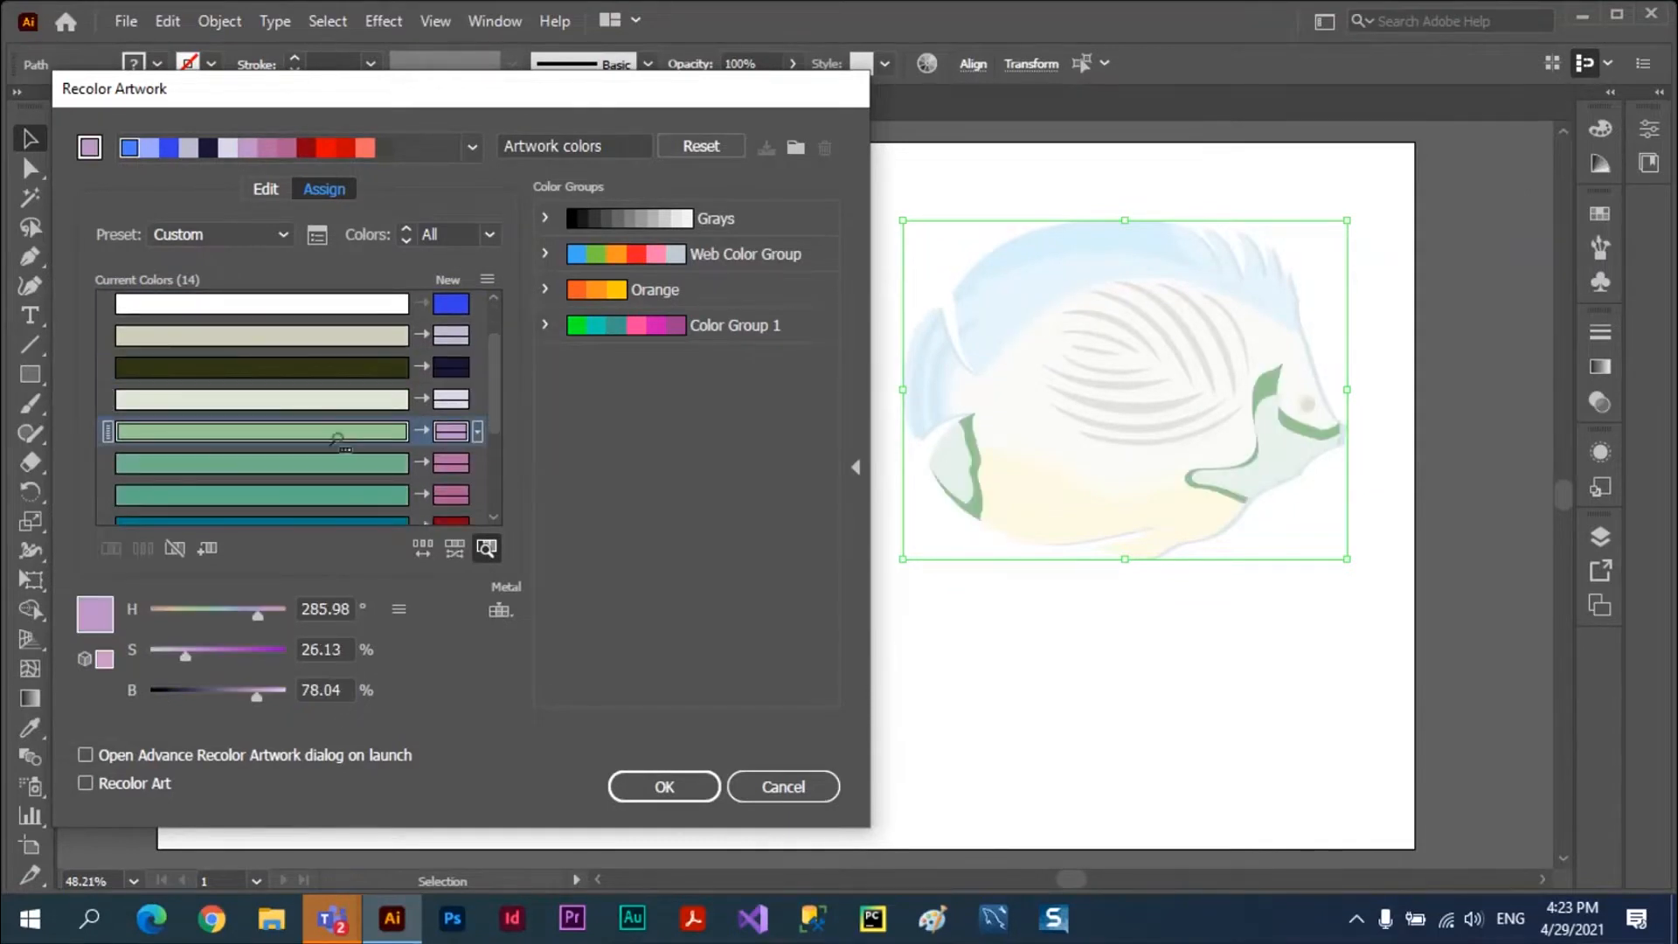
{"action": "left_click", "coordinate": [486, 551]}
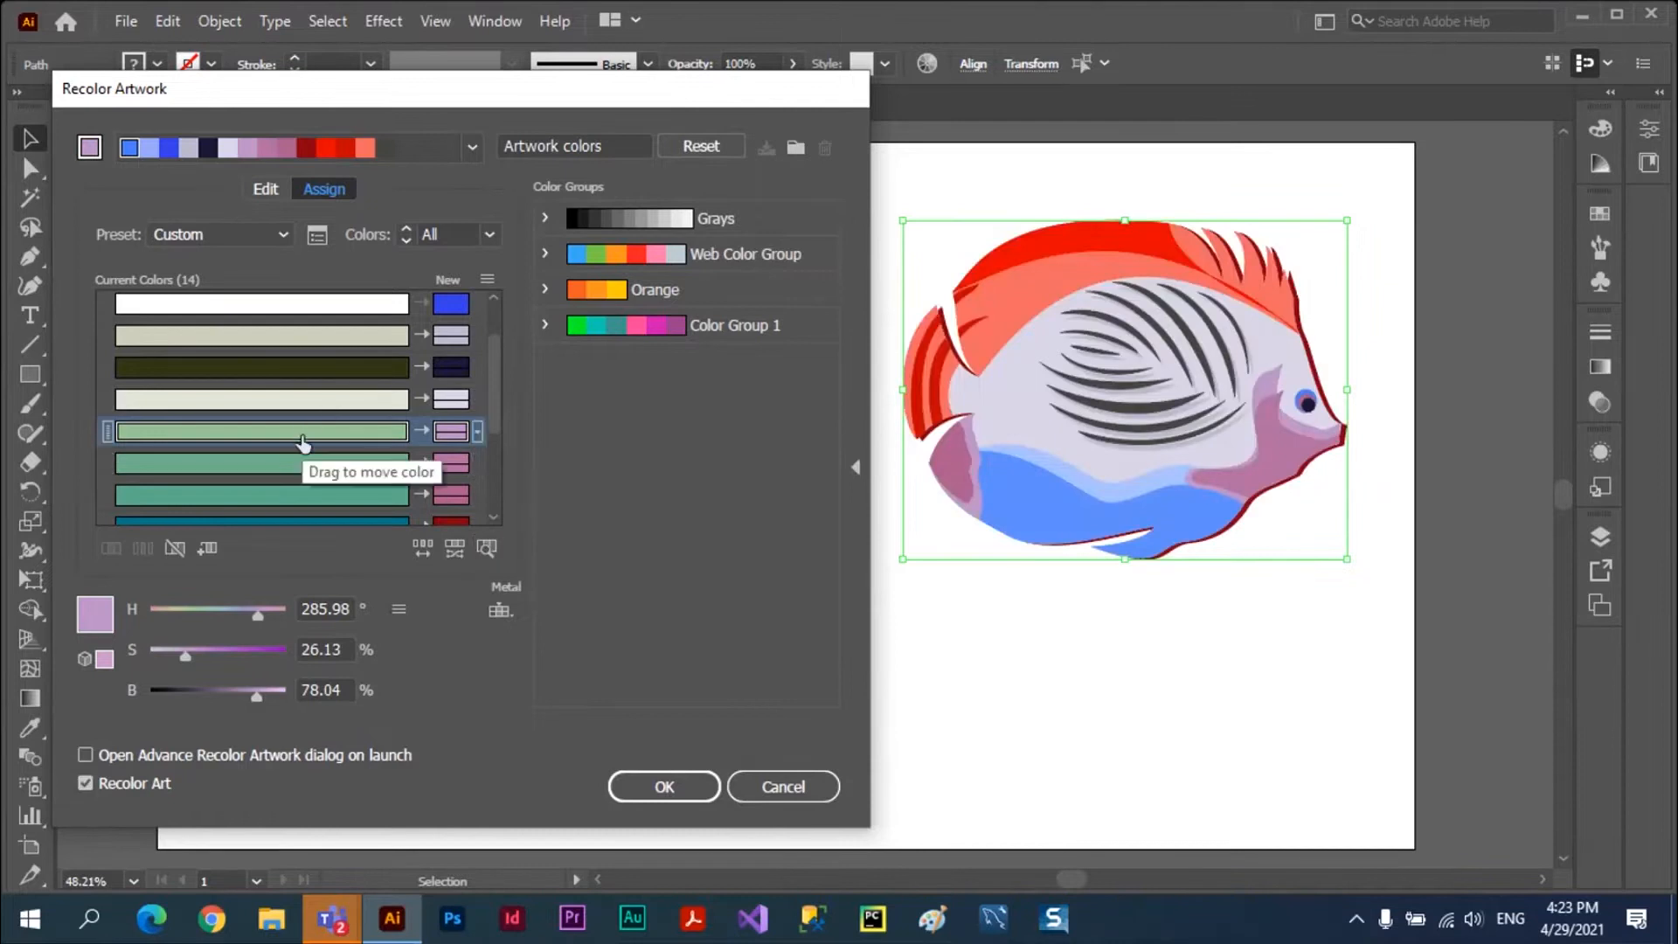
Merge the light green into the main yellow's row and move the light yellow into the empty periwinkle-blue row.
{"action": "left_click_drag", "start_coordinate": [302, 441], "coordinate": [262, 306]}
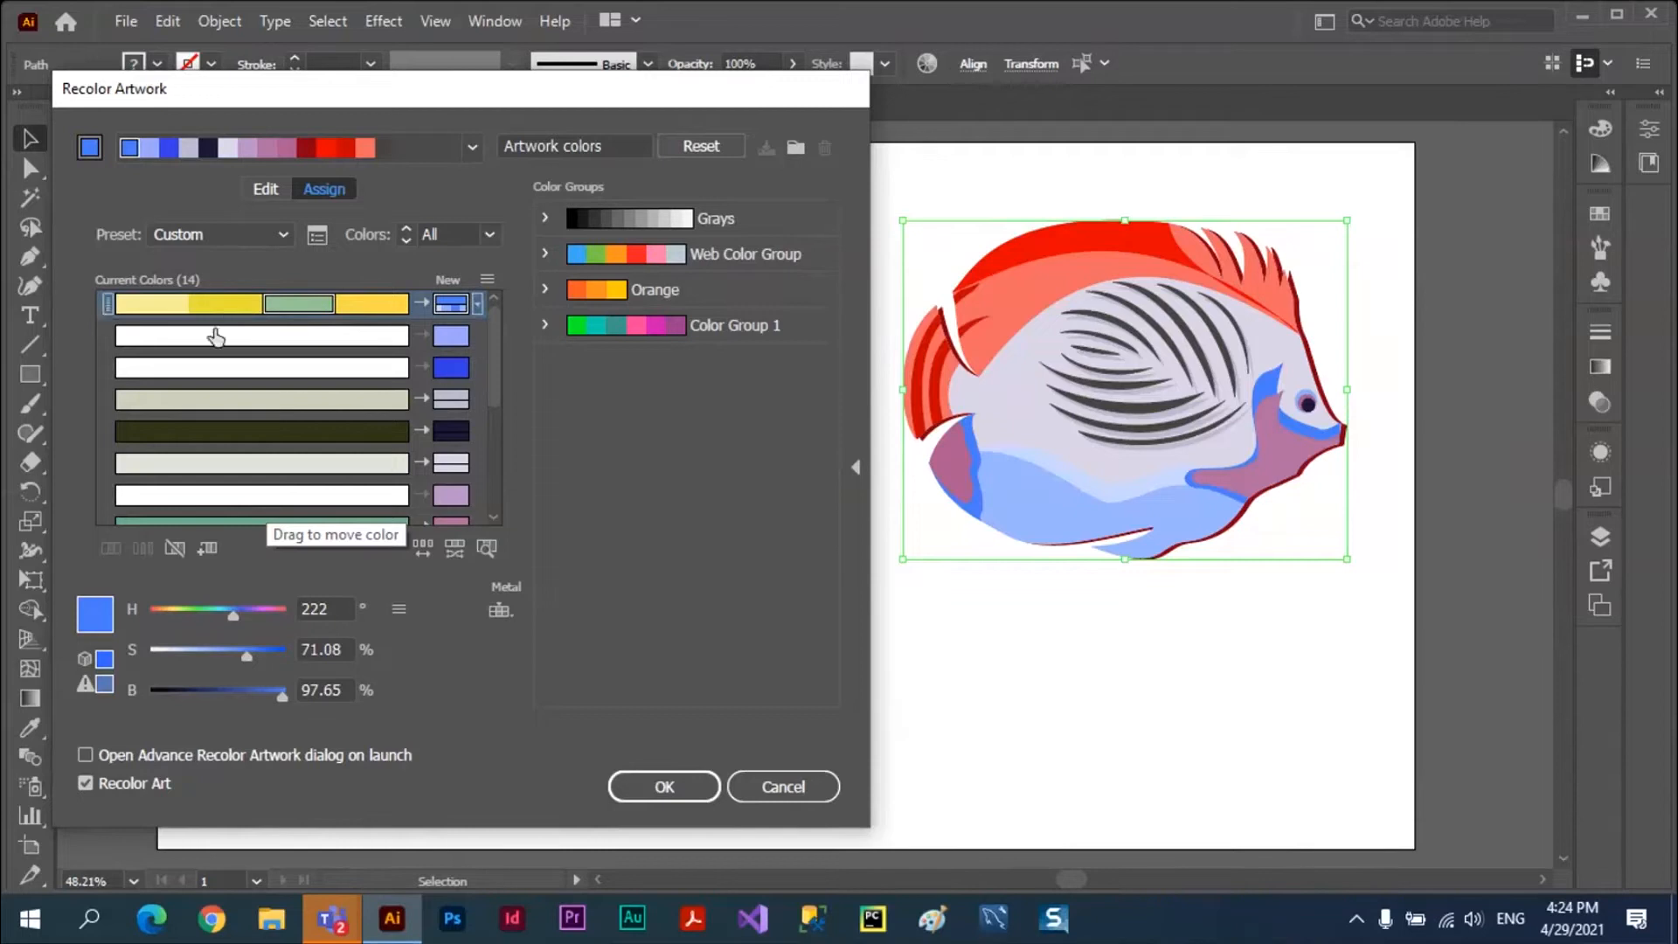
{"action": "left_click_drag", "start_coordinate": [150, 307], "coordinate": [150, 348]}
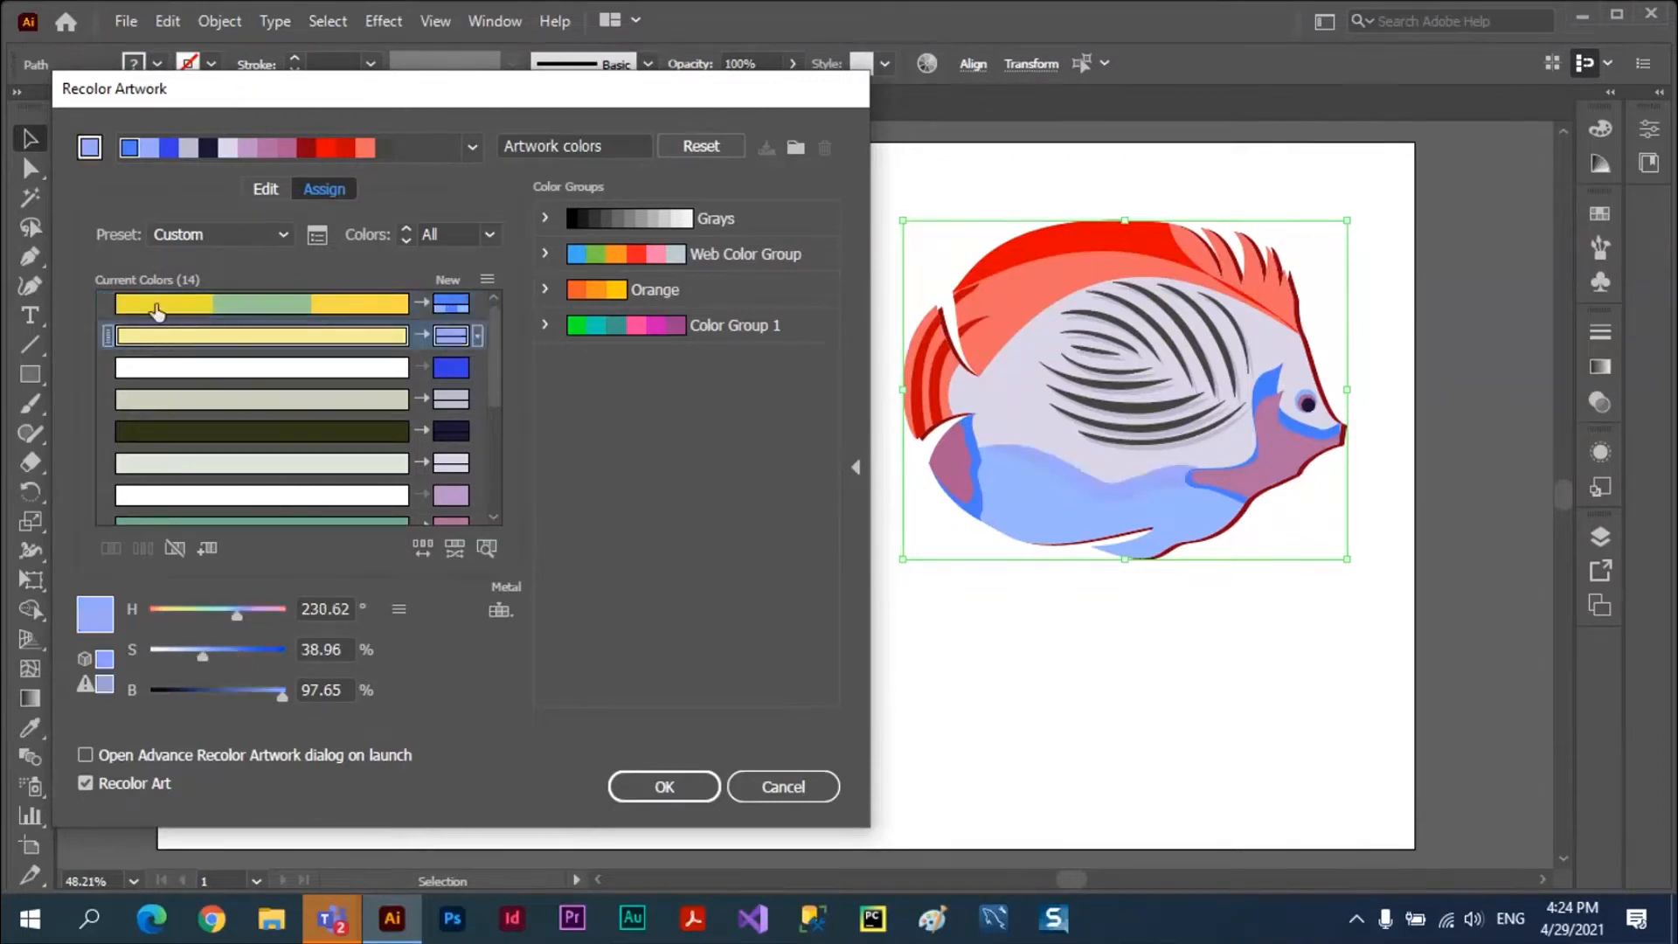
Reduce the fish to 4 colors, rotate the linked wheel colors until the yellow becomes orange-red, and return to the color assignments.
{"action": "left_click", "coordinate": [490, 238]}
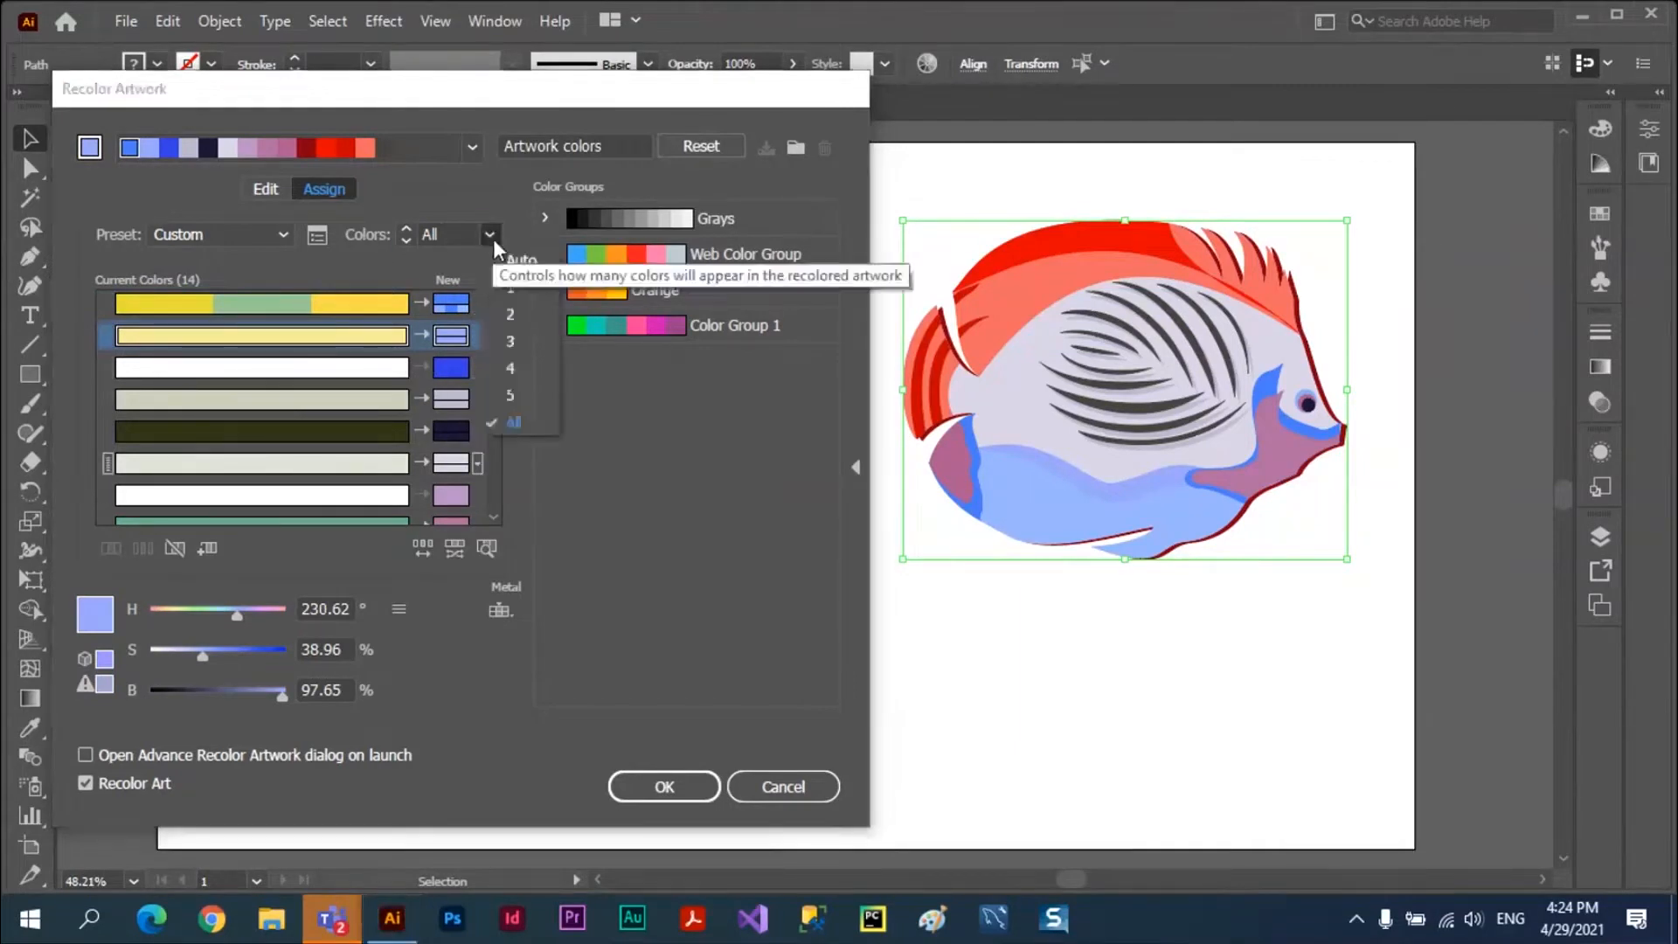
{"action": "left_click", "coordinate": [526, 369]}
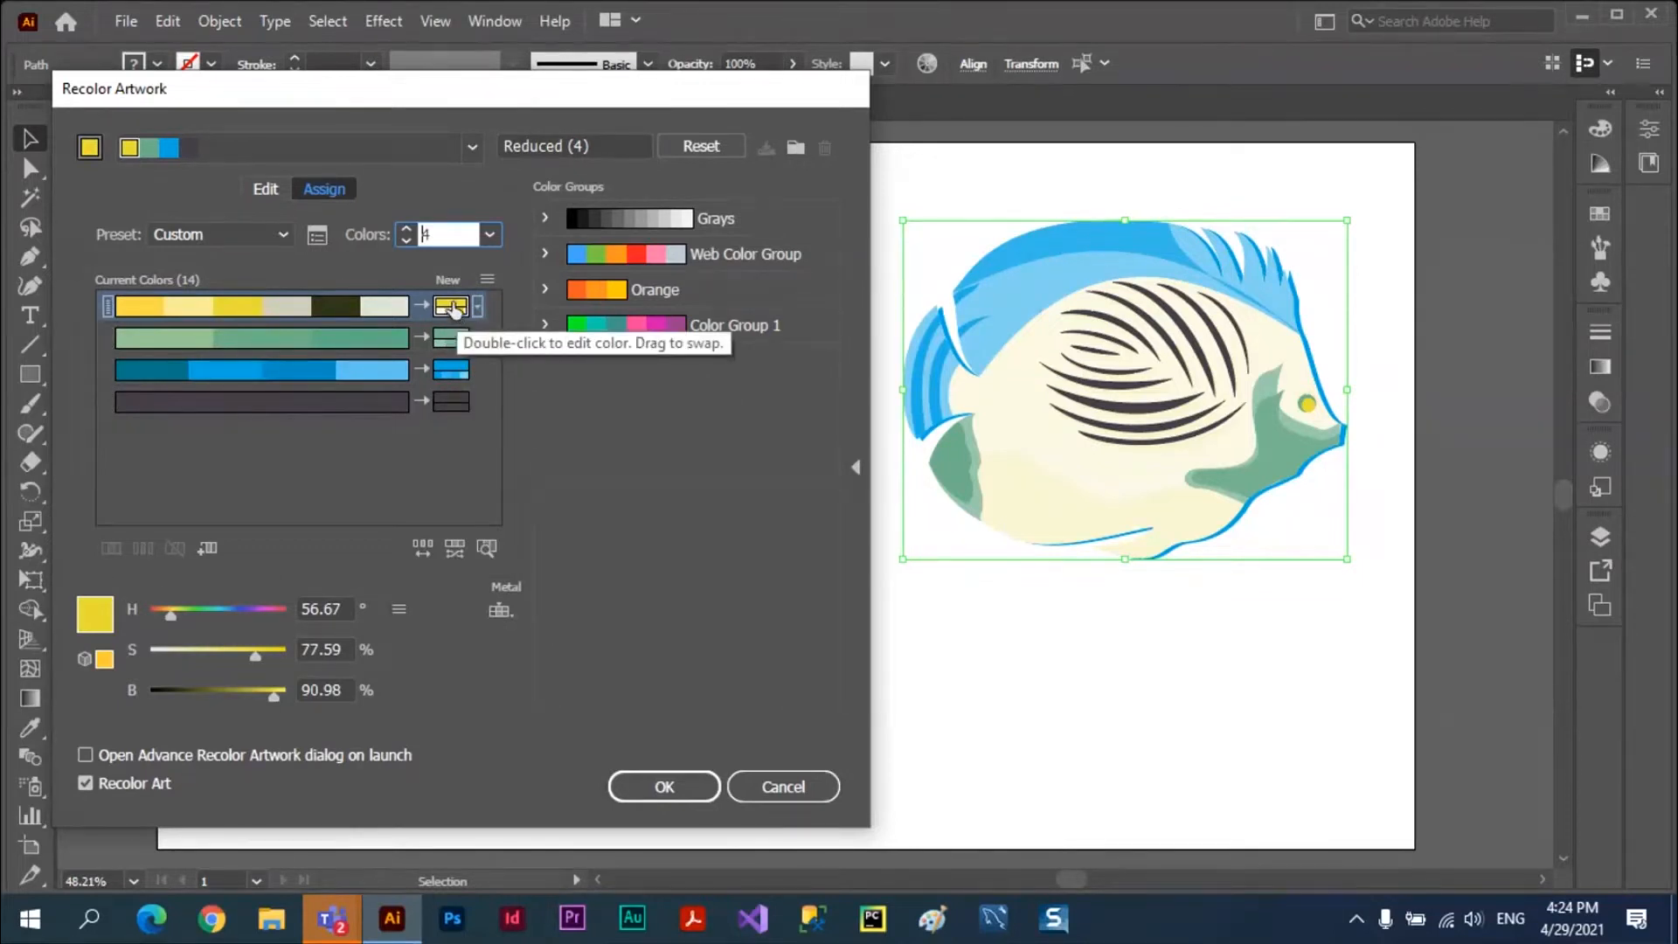
{"action": "left_click", "coordinate": [264, 187]}
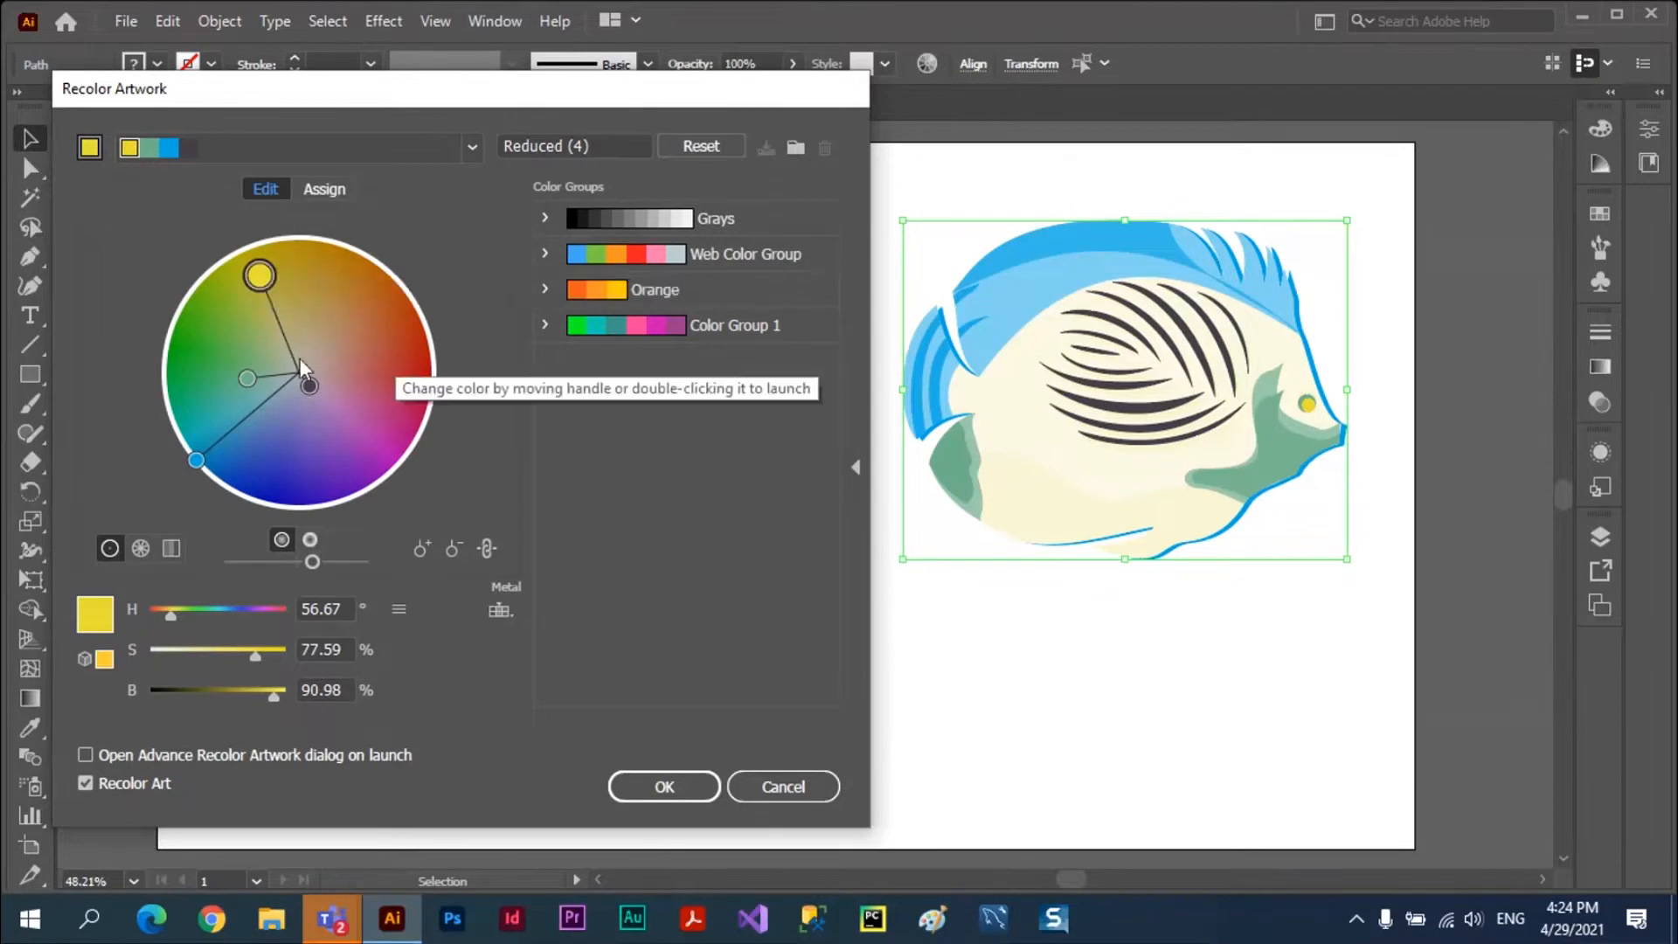
{"action": "left_click_drag", "start_coordinate": [262, 279], "coordinate": [398, 355]}
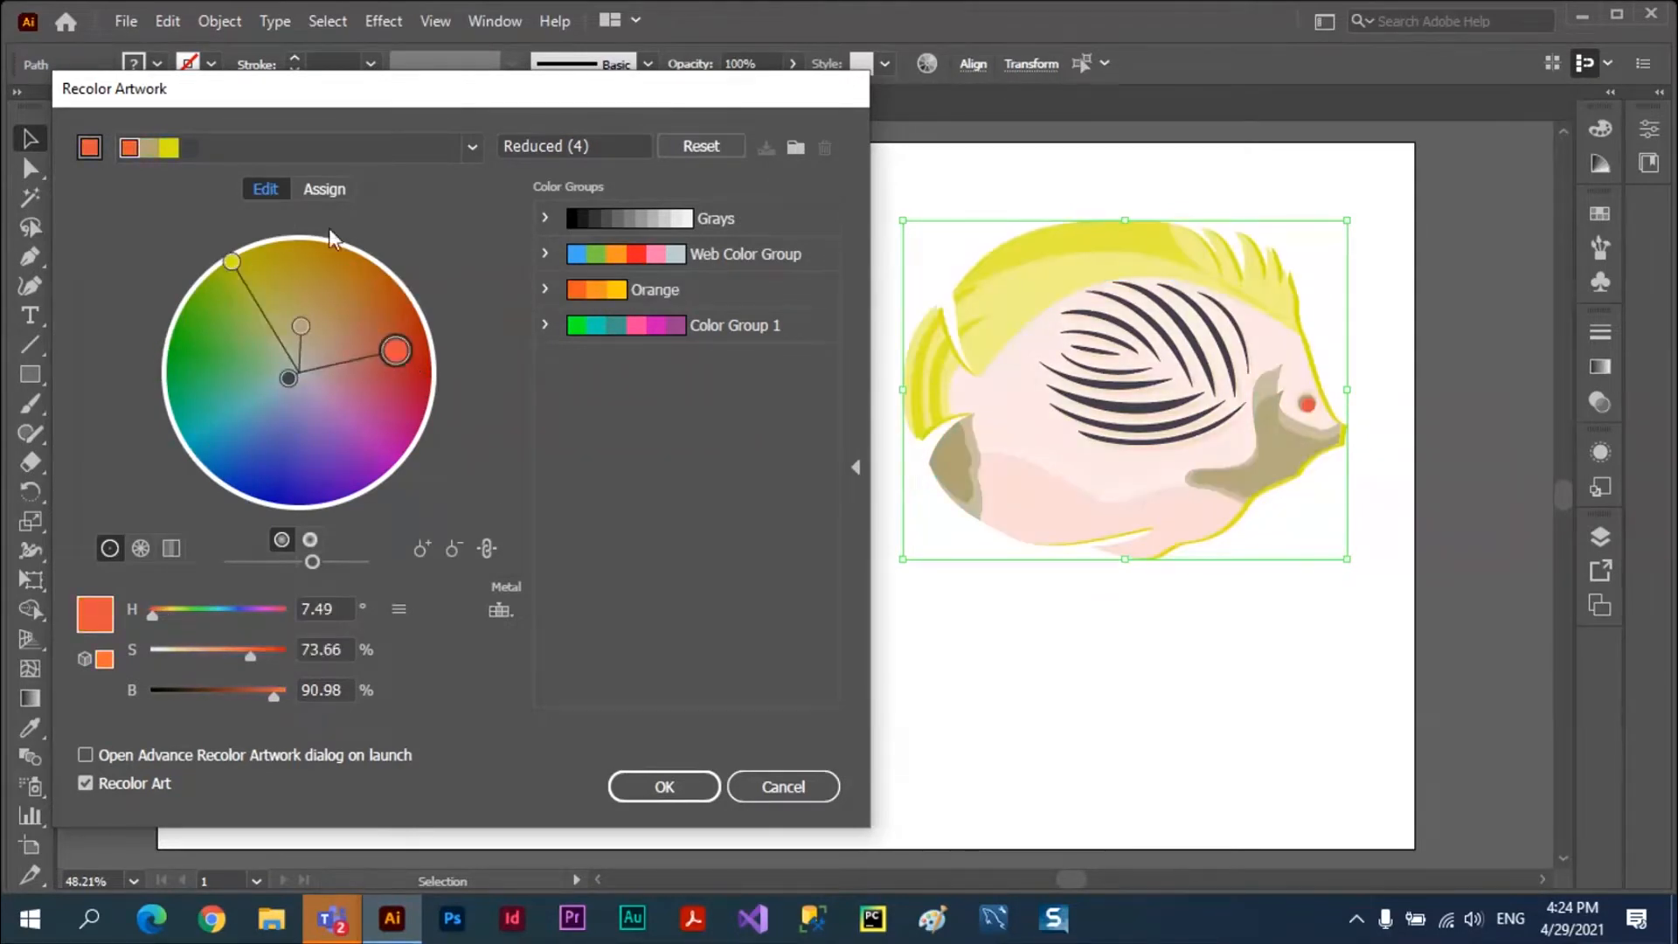
{"action": "left_click", "coordinate": [323, 190]}
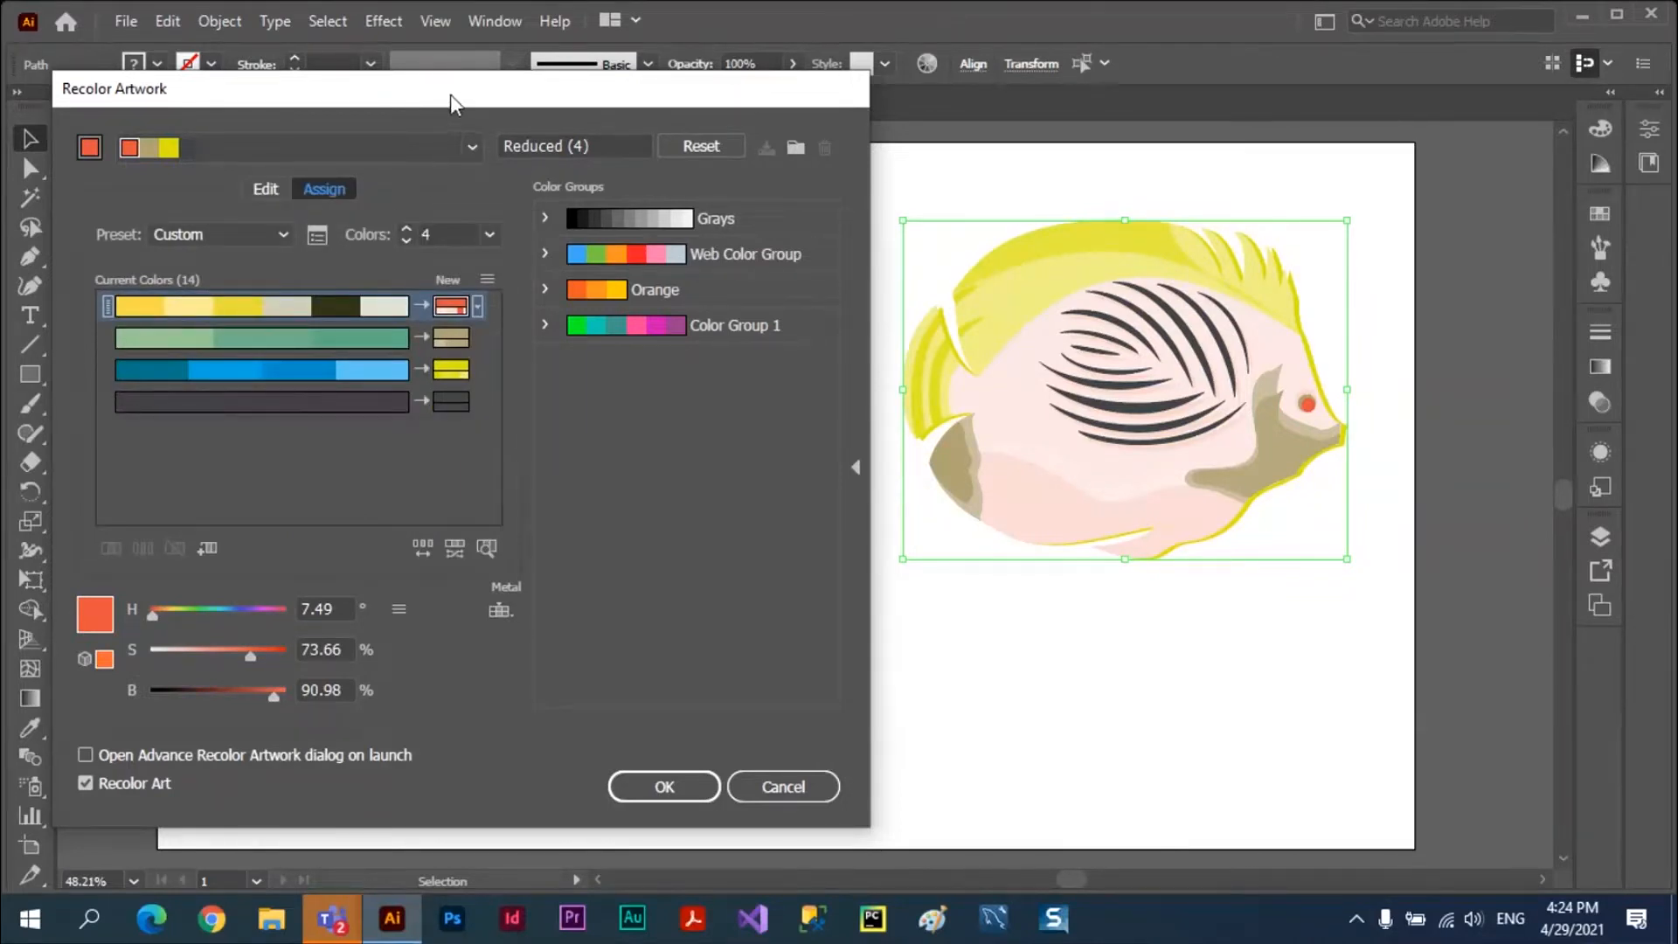
Reposition the dialog for comparing both fish and set the colorization method to Exact for all rows.
{"action": "left_click_drag", "start_coordinate": [450, 94], "coordinate": [684, 531]}
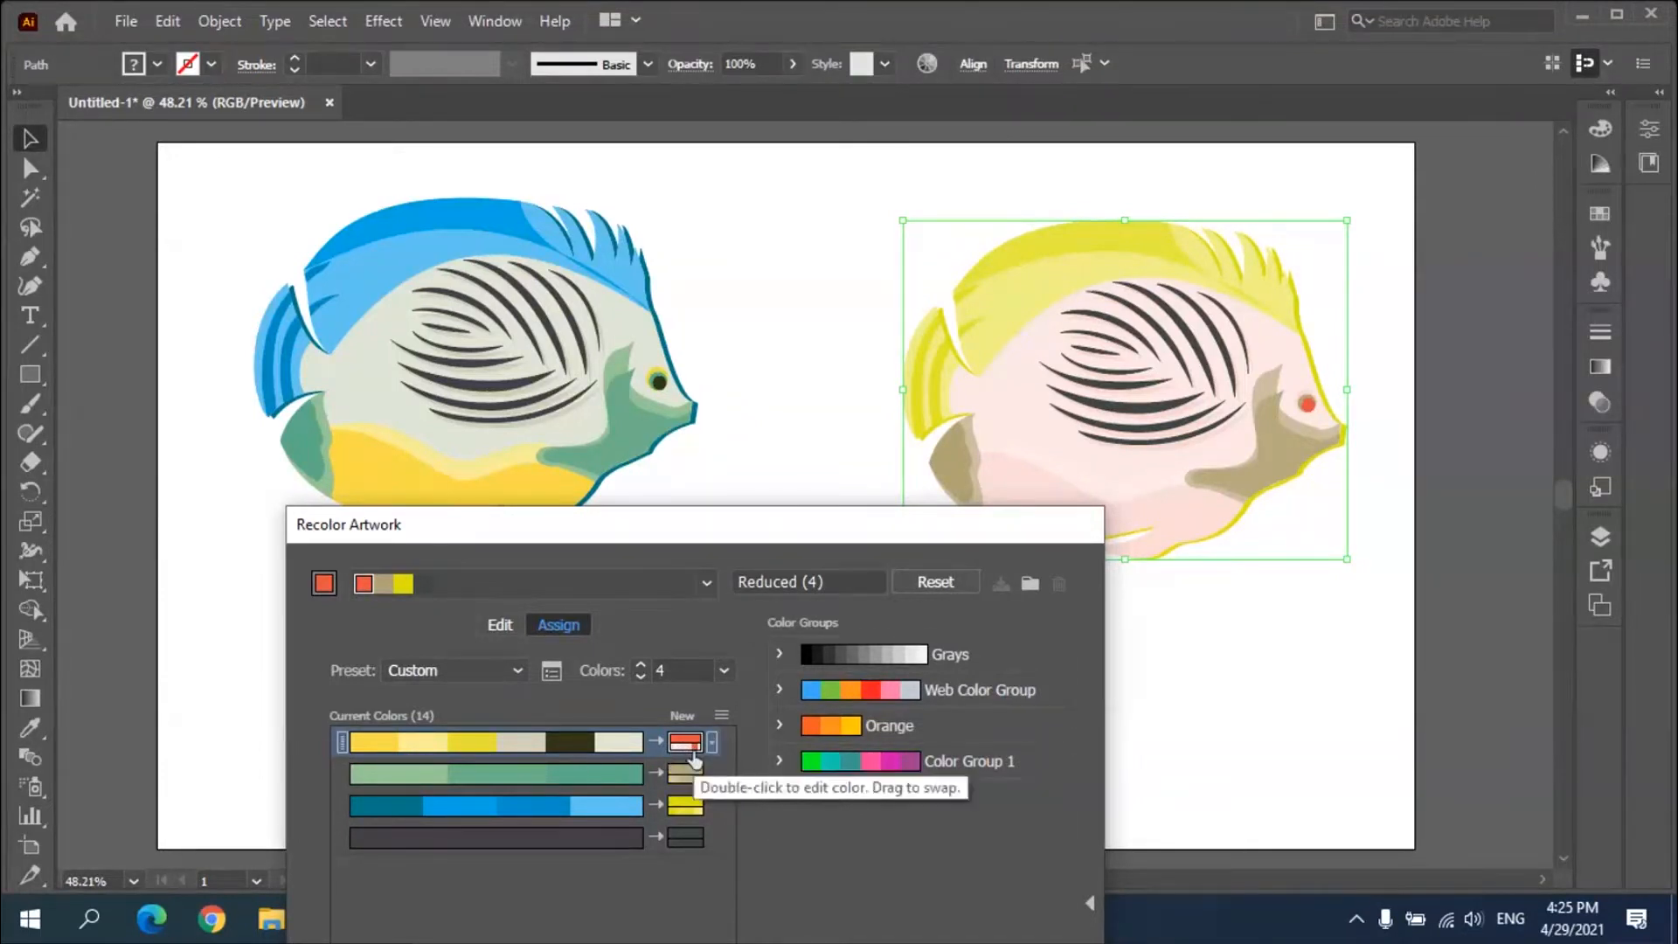
{"action": "left_click_drag", "start_coordinate": [736, 535], "coordinate": [583, 334]}
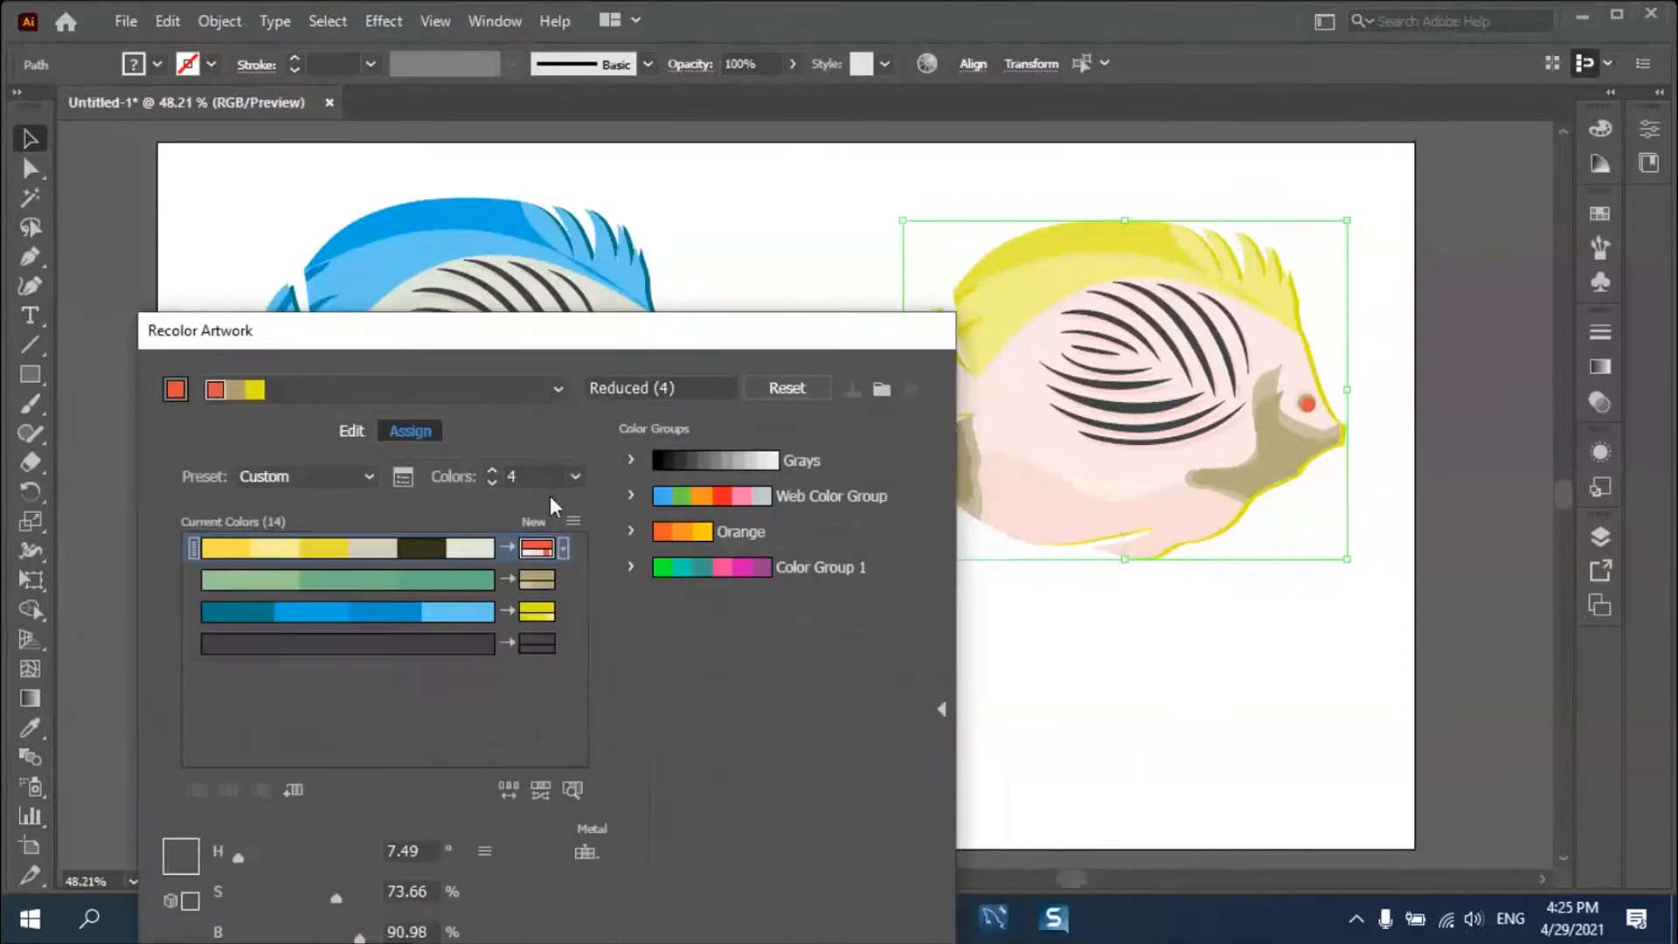
{"action": "left_click", "coordinate": [562, 550]}
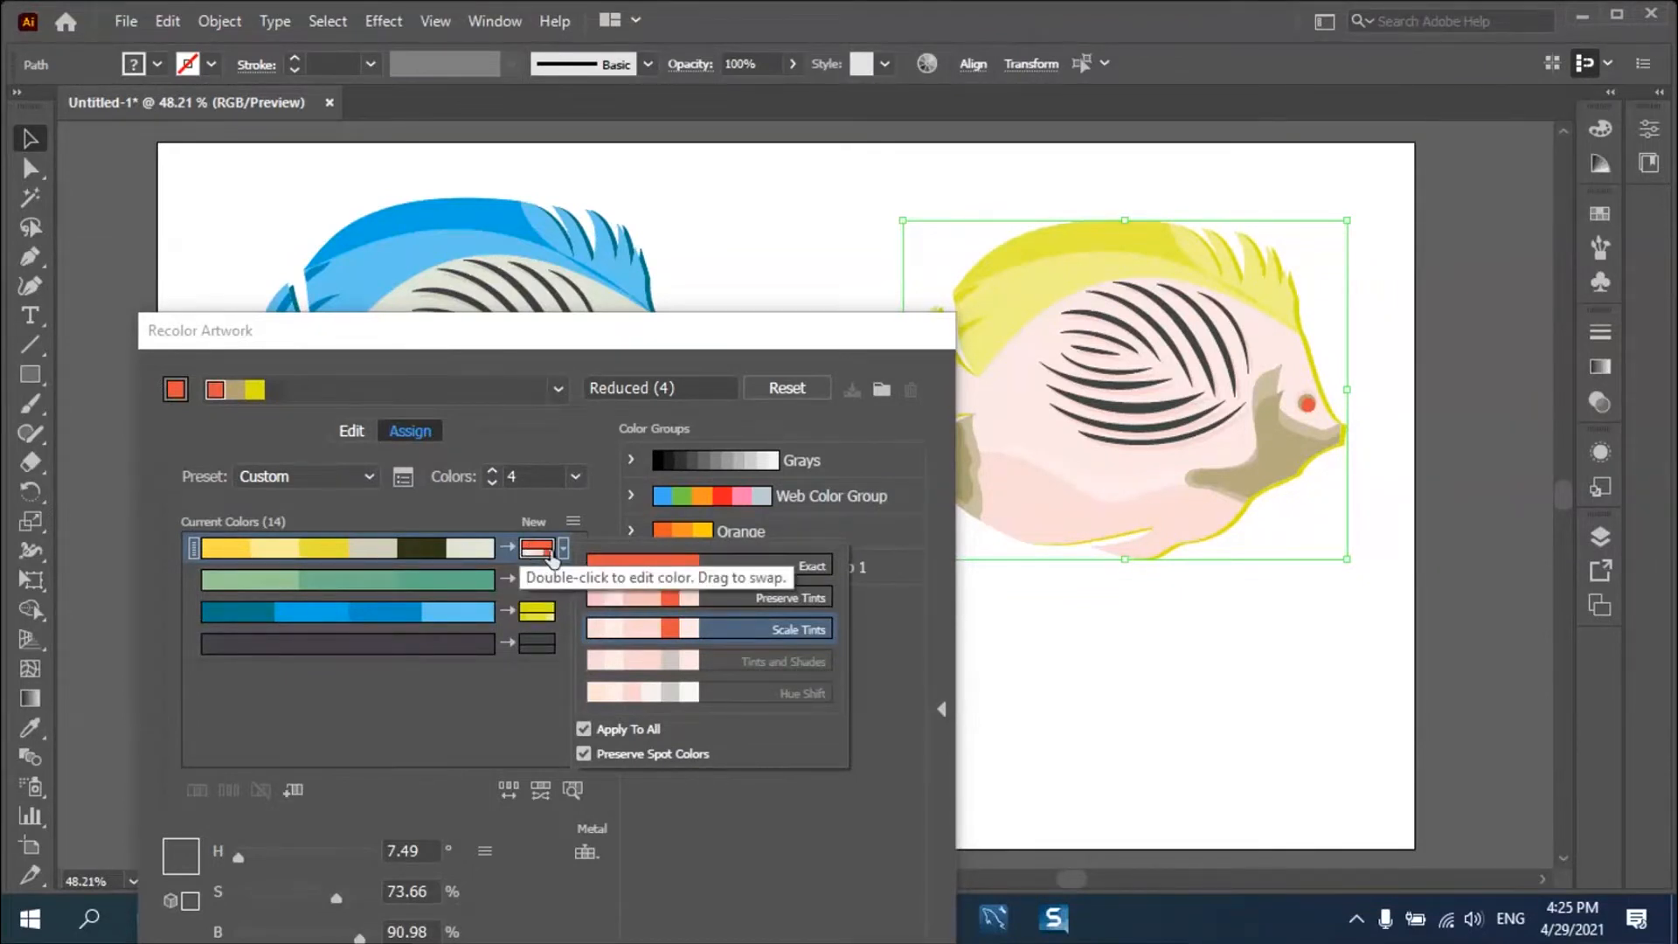
{"action": "left_click", "coordinate": [684, 565]}
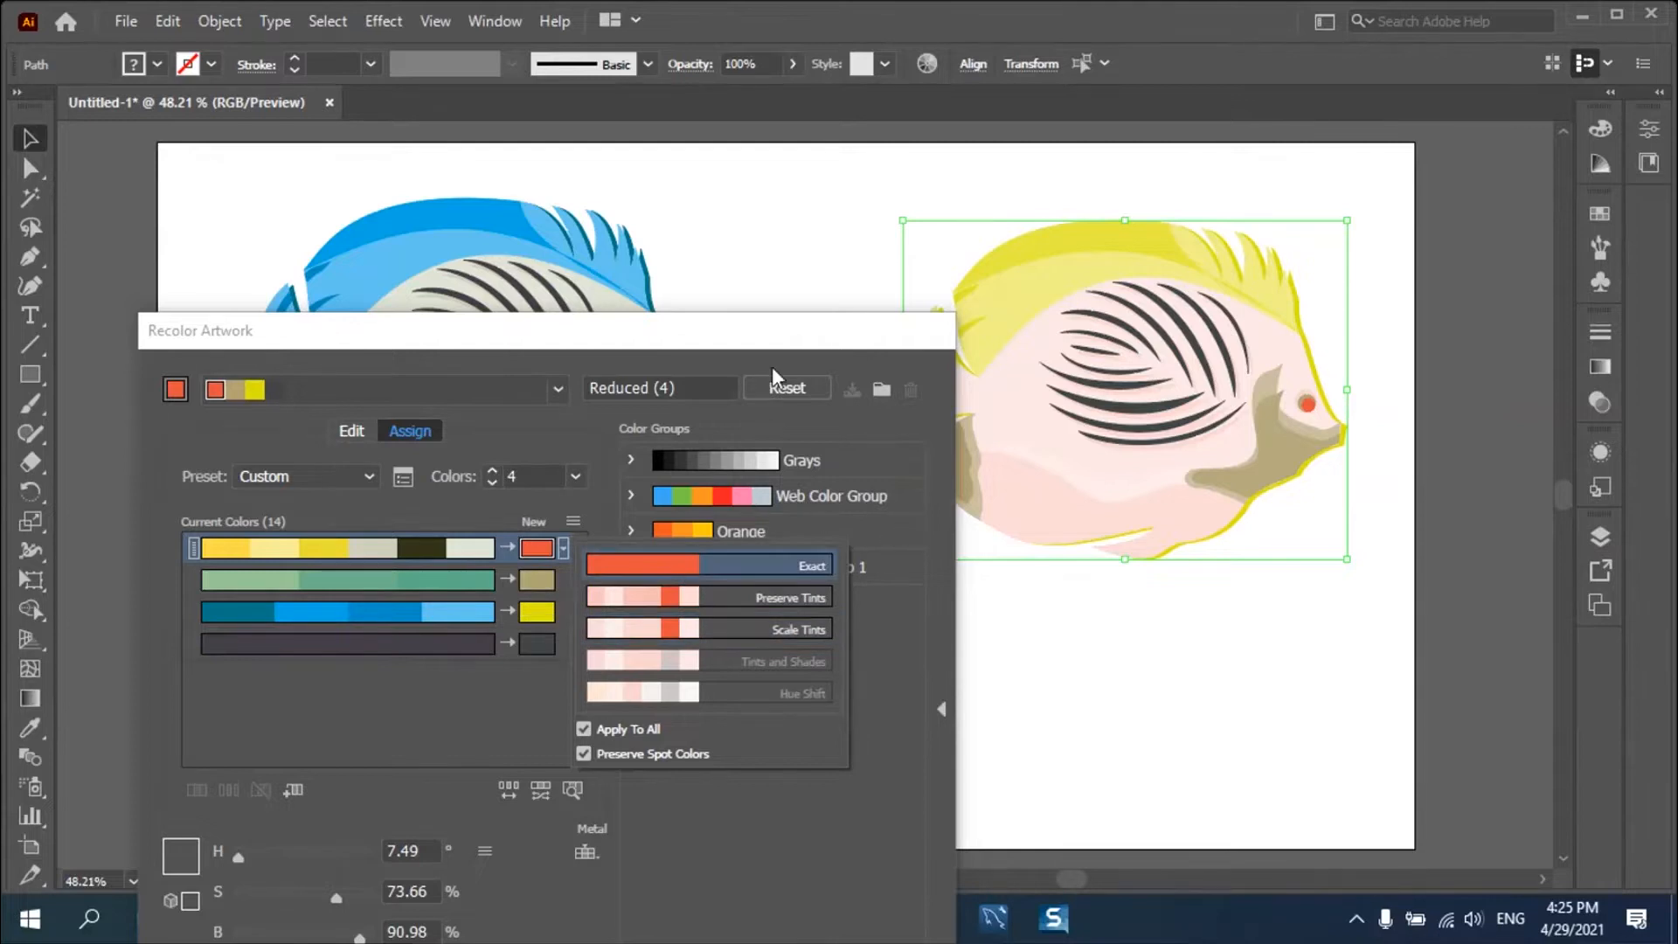
{"action": "left_click", "coordinate": [764, 334]}
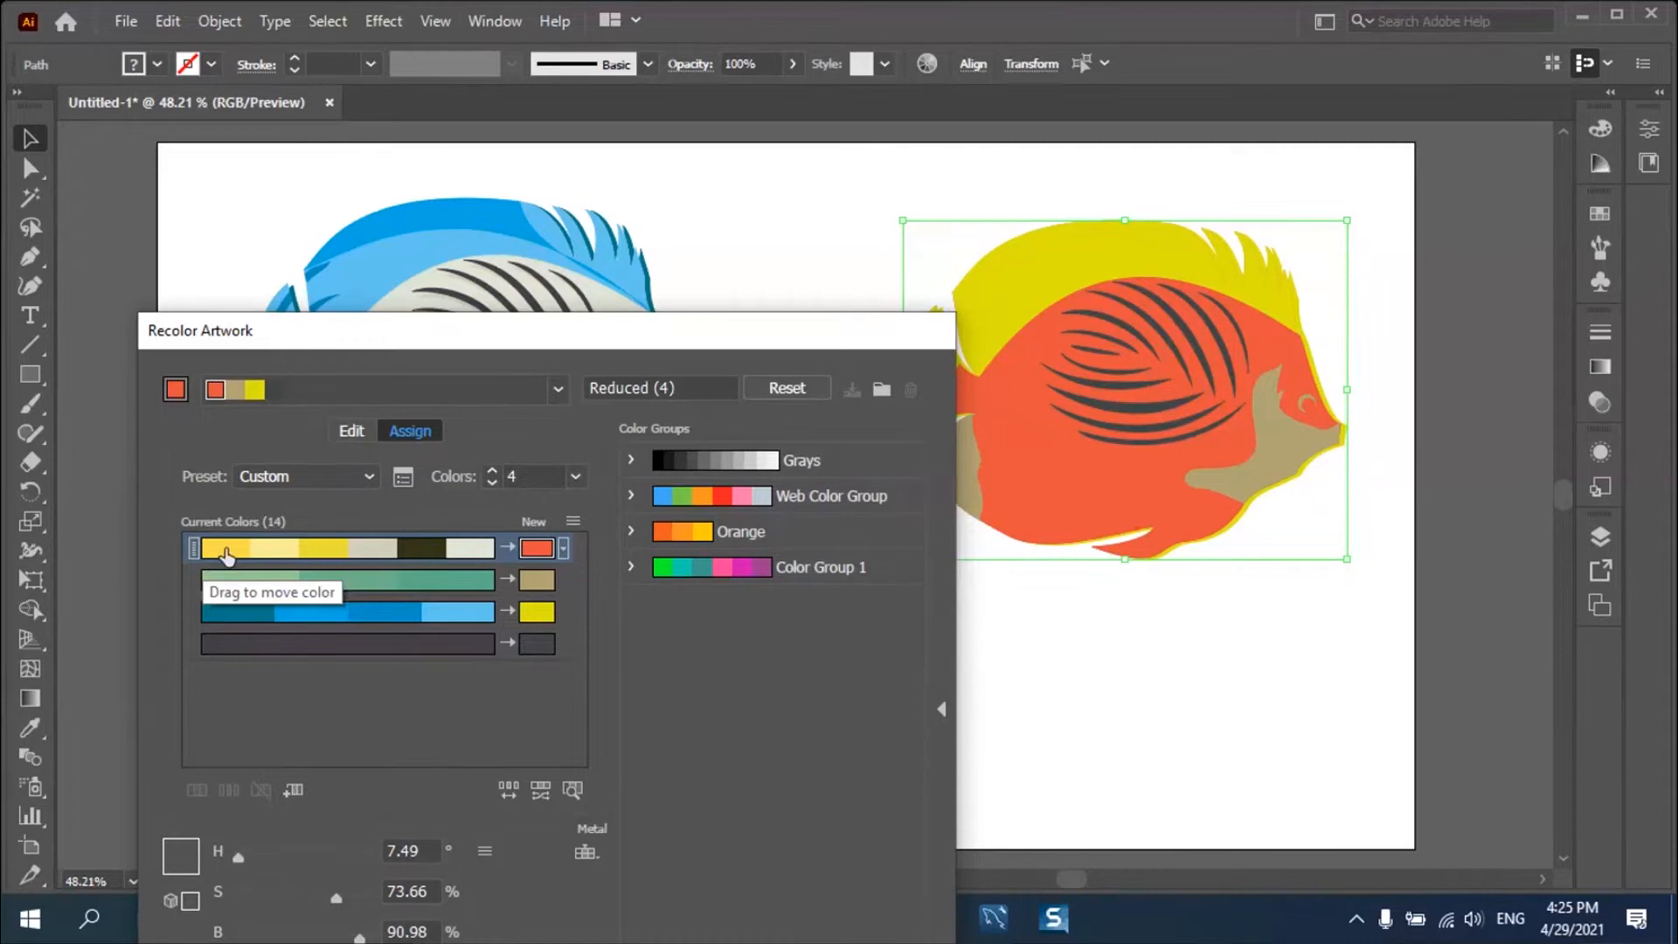
Set the colorization method to Preserve Tints for all rows and check the options offered for the yellow and green rows.
{"action": "left_click", "coordinate": [565, 551]}
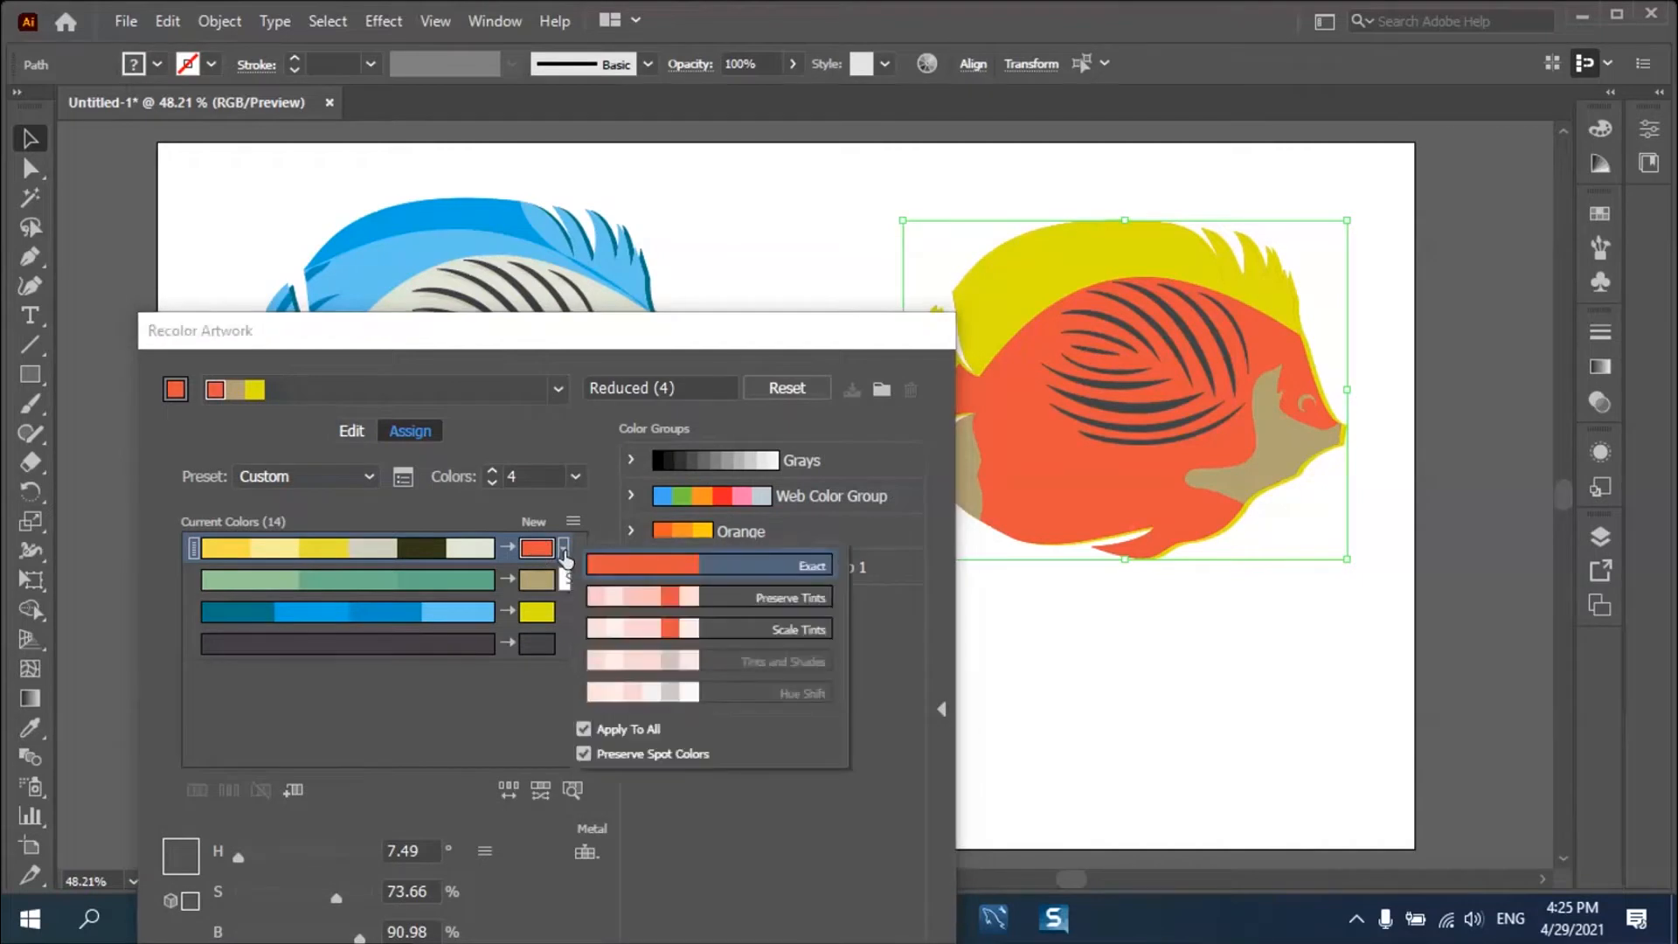
{"action": "left_click", "coordinate": [762, 597]}
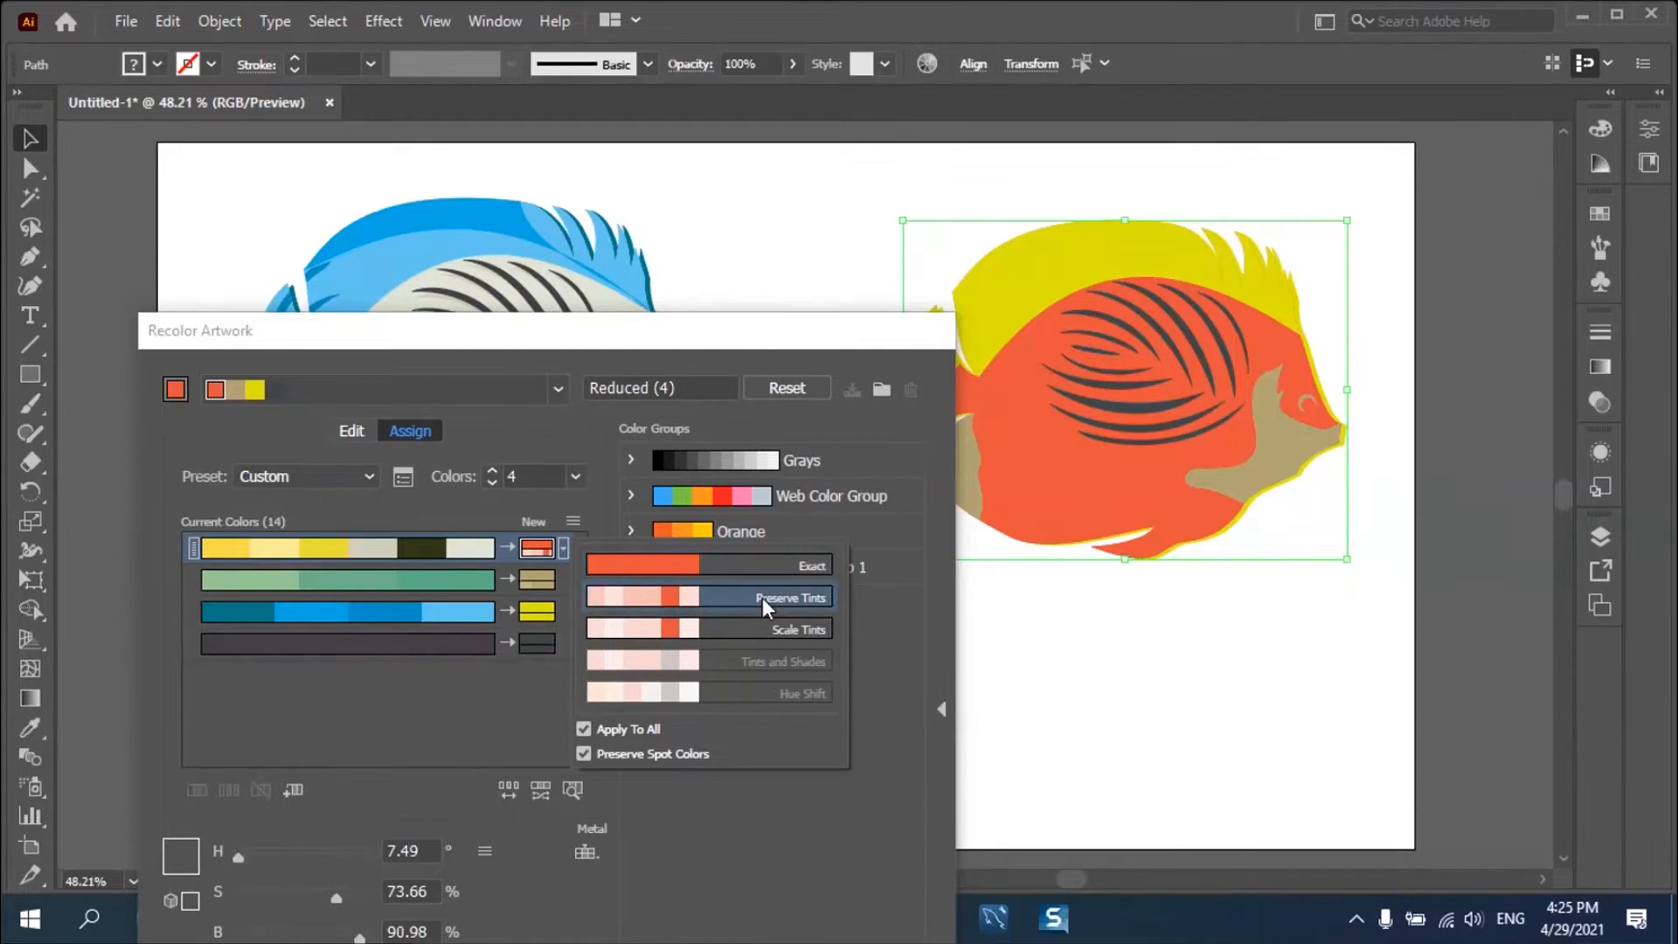
{"action": "left_click", "coordinate": [705, 347]}
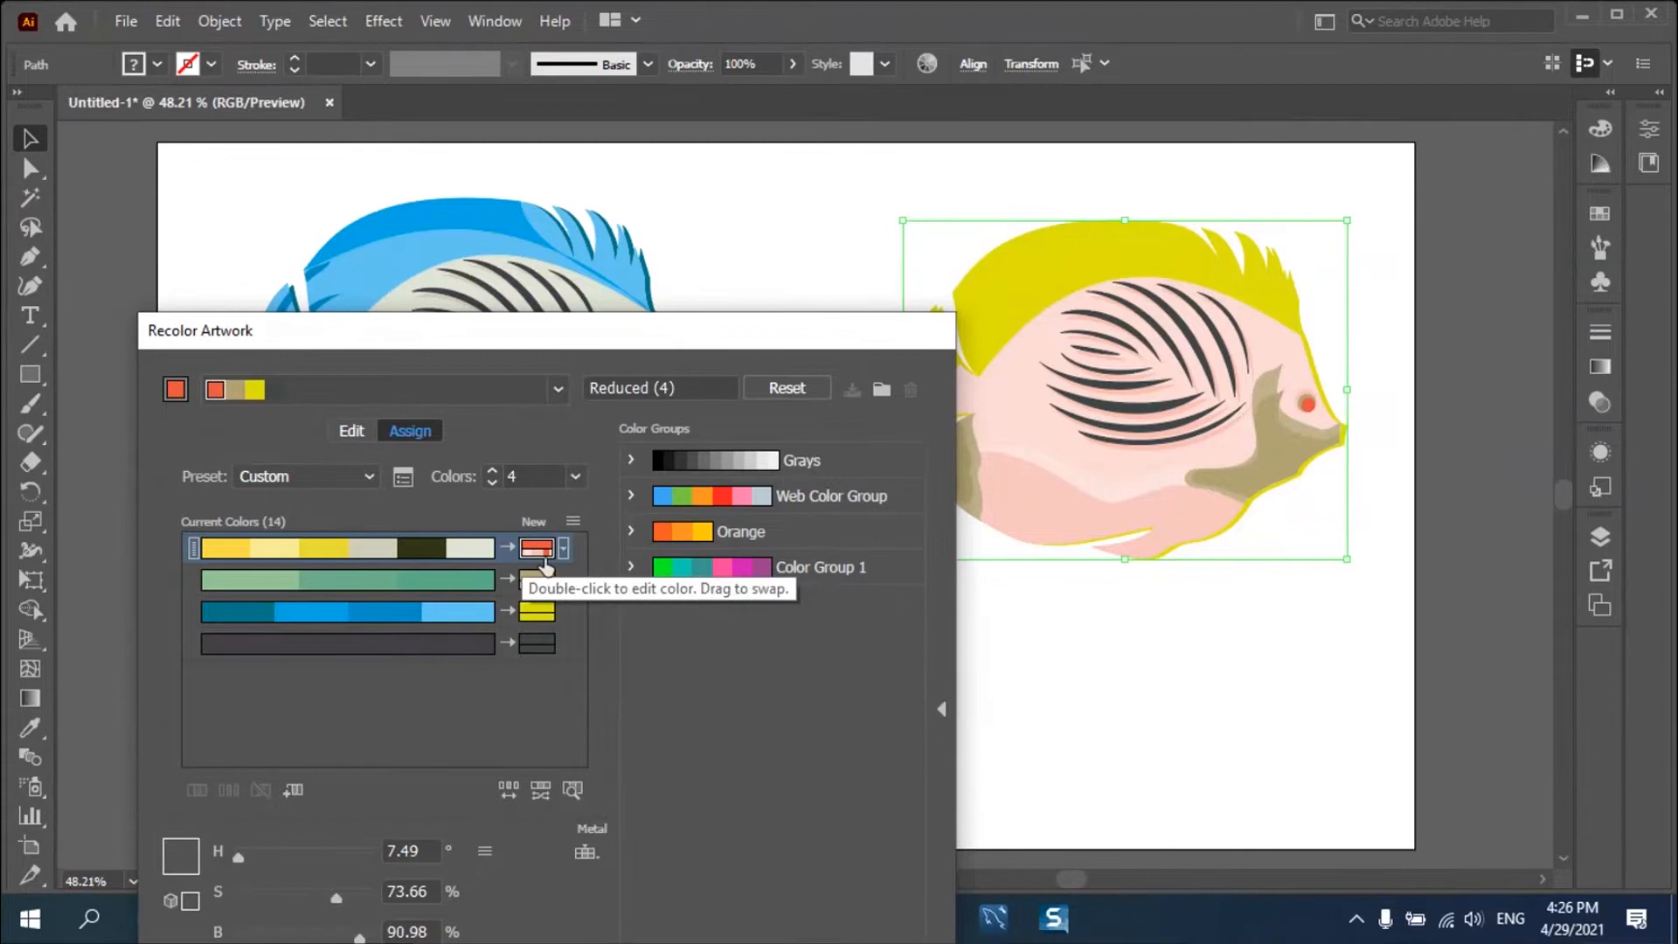
{"action": "left_click", "coordinate": [563, 548]}
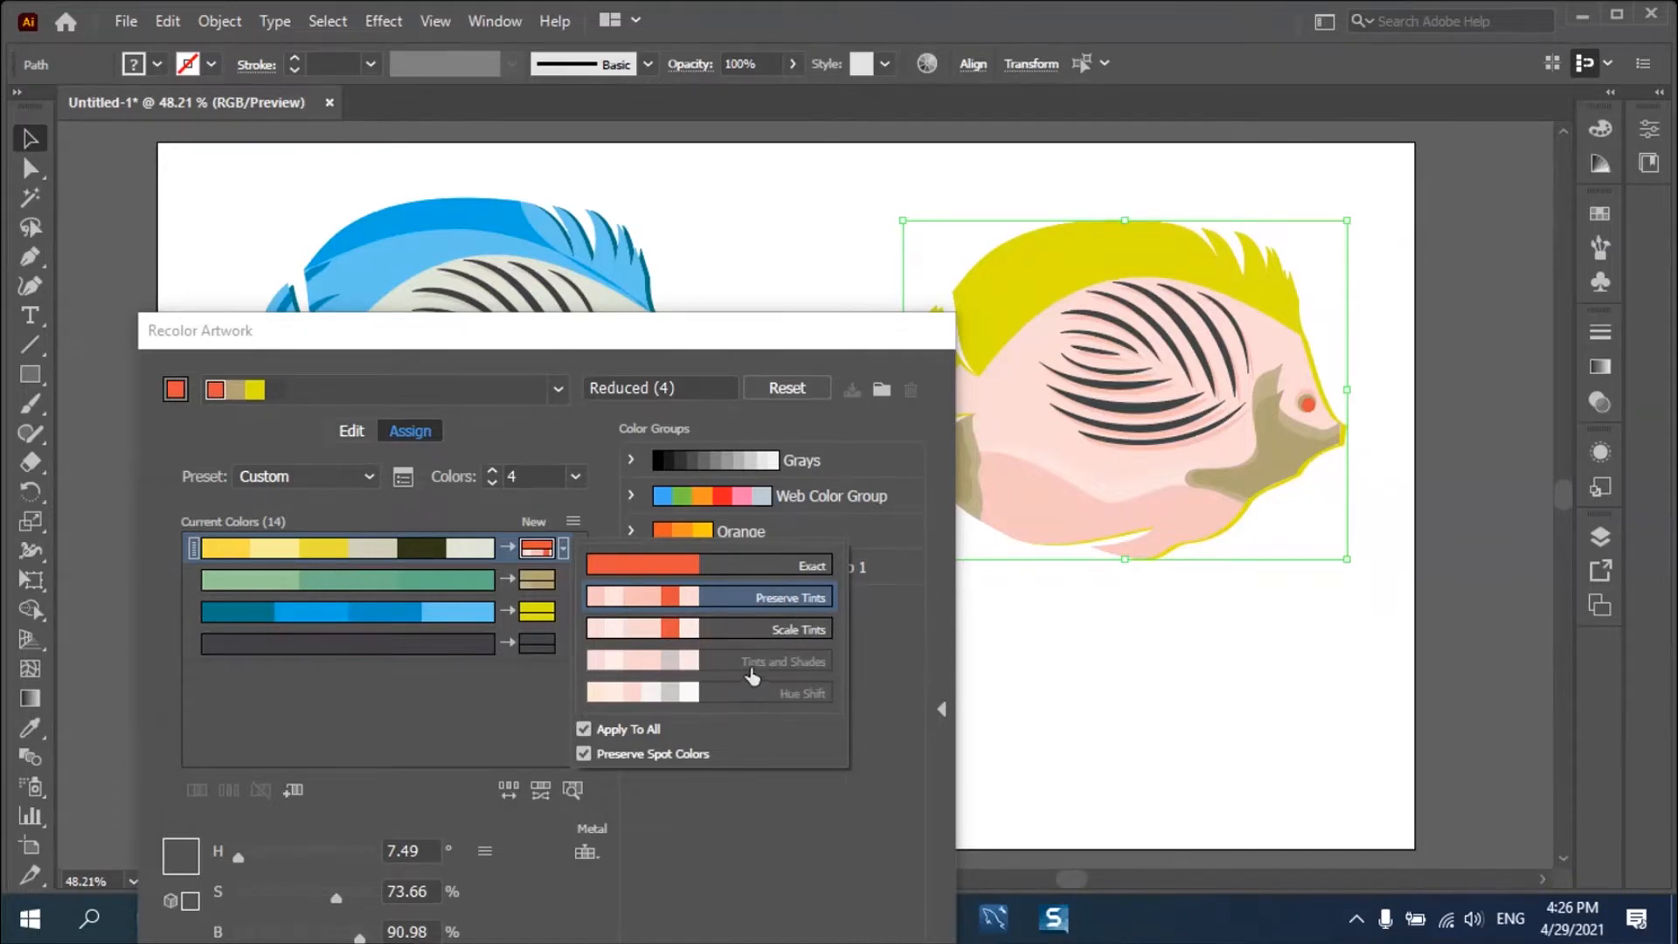
{"action": "left_click", "coordinate": [406, 582]}
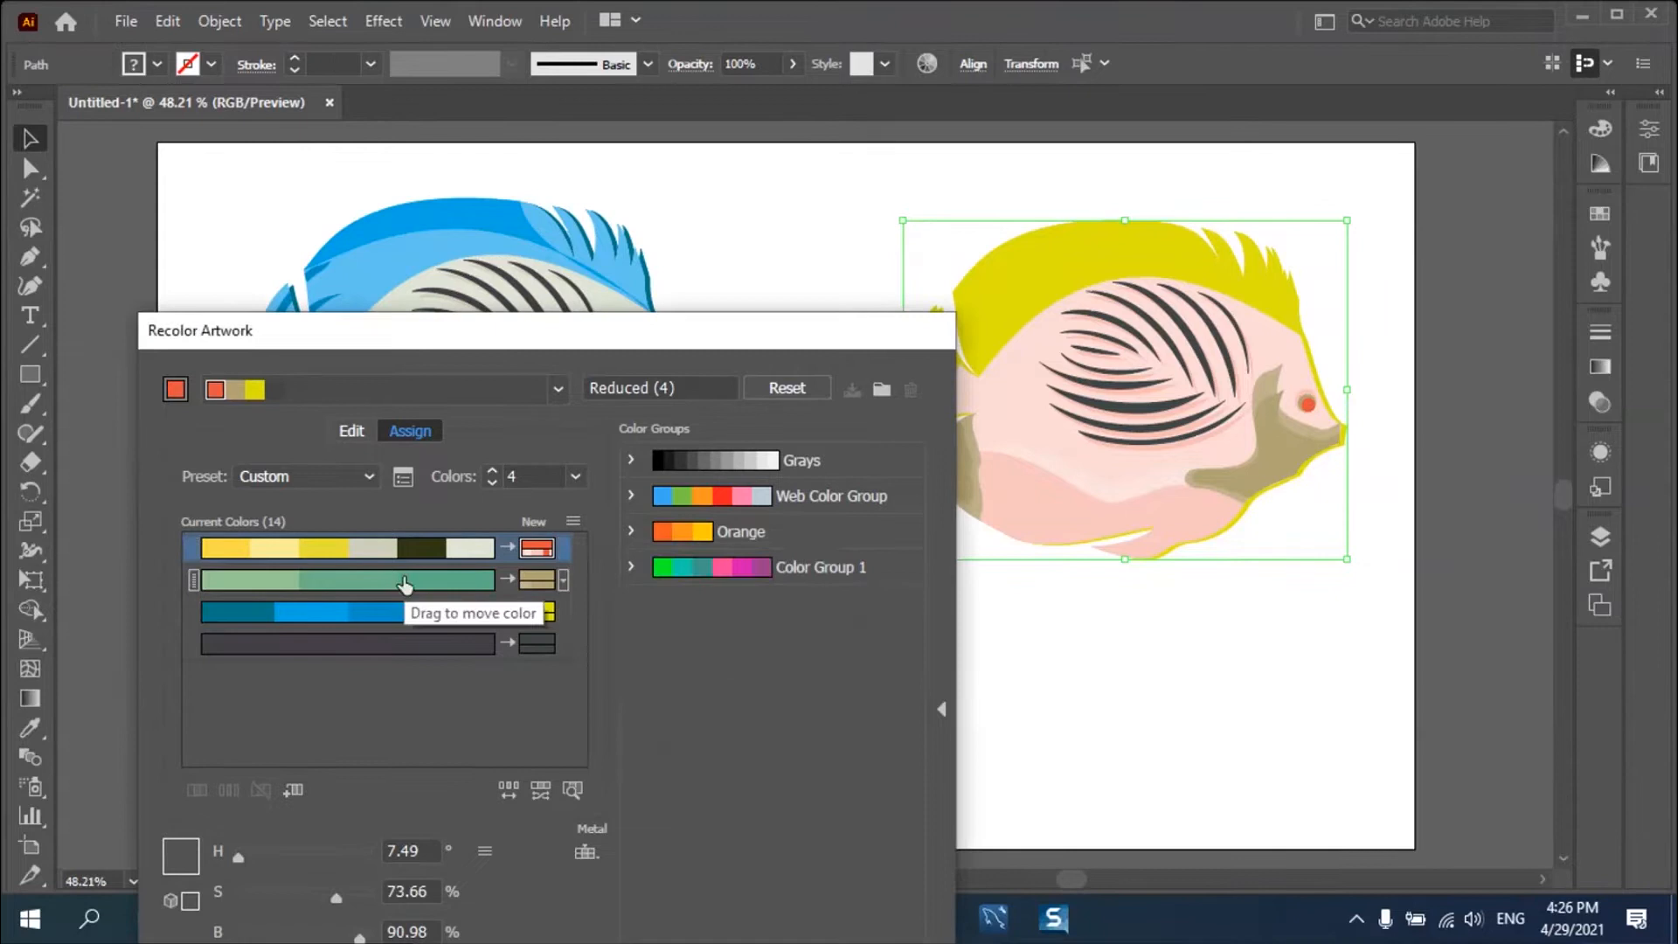
{"action": "left_click", "coordinate": [564, 580]}
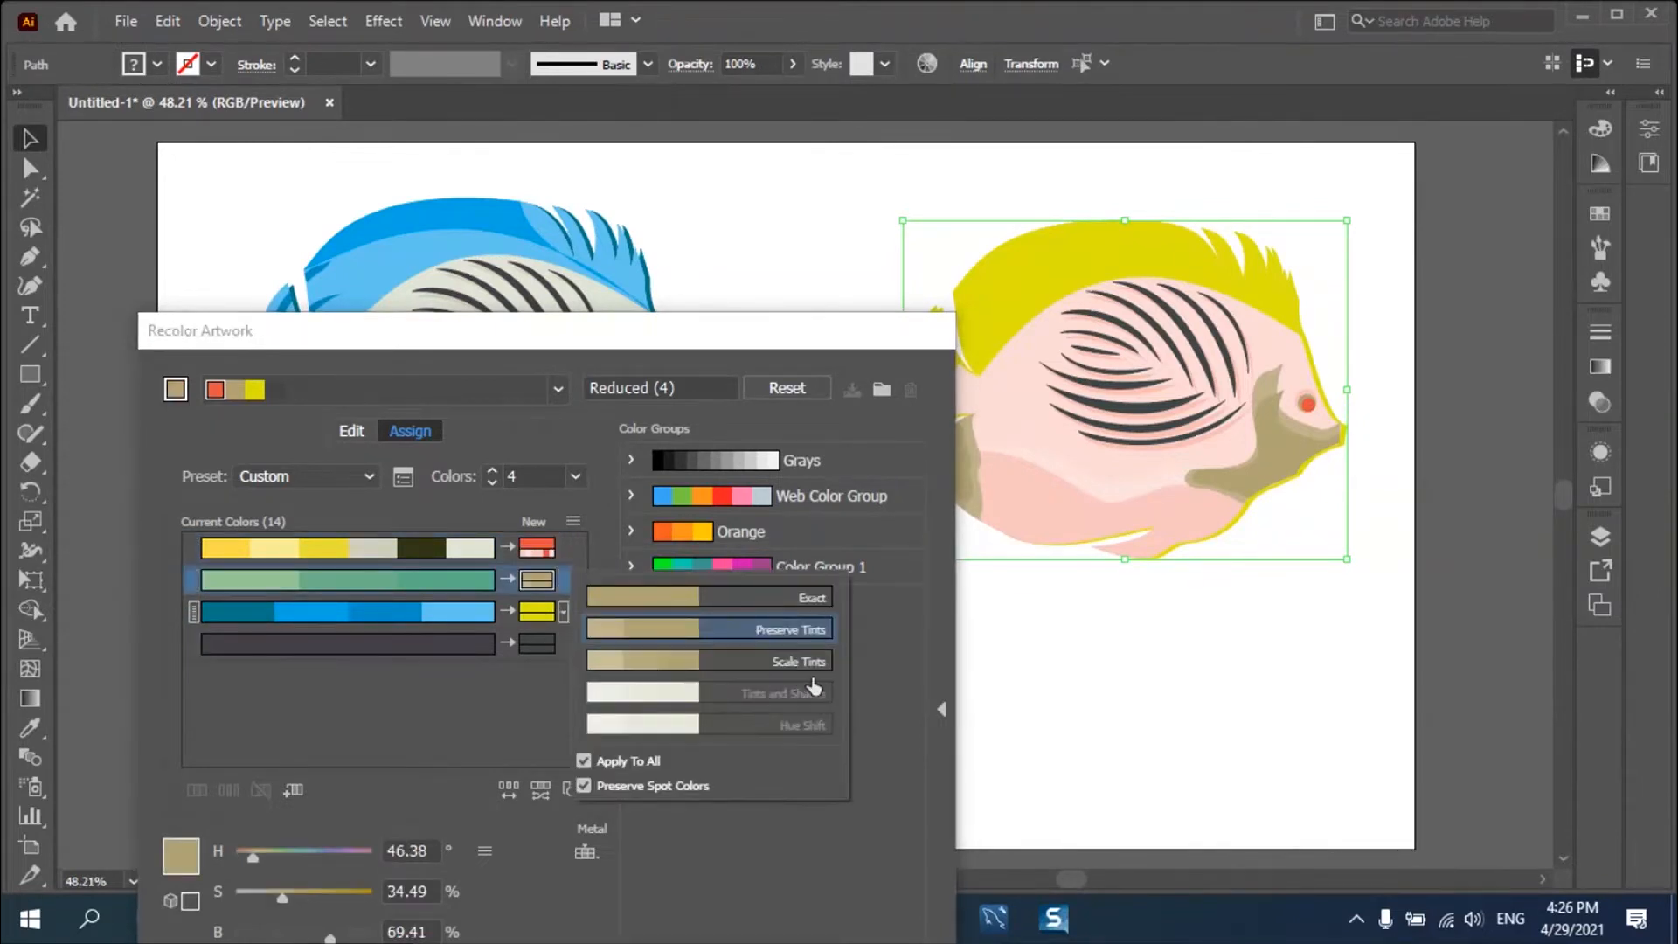
Try 5 colors for the recolored fish, and set the number of colors to All.
{"action": "left_click", "coordinate": [575, 476]}
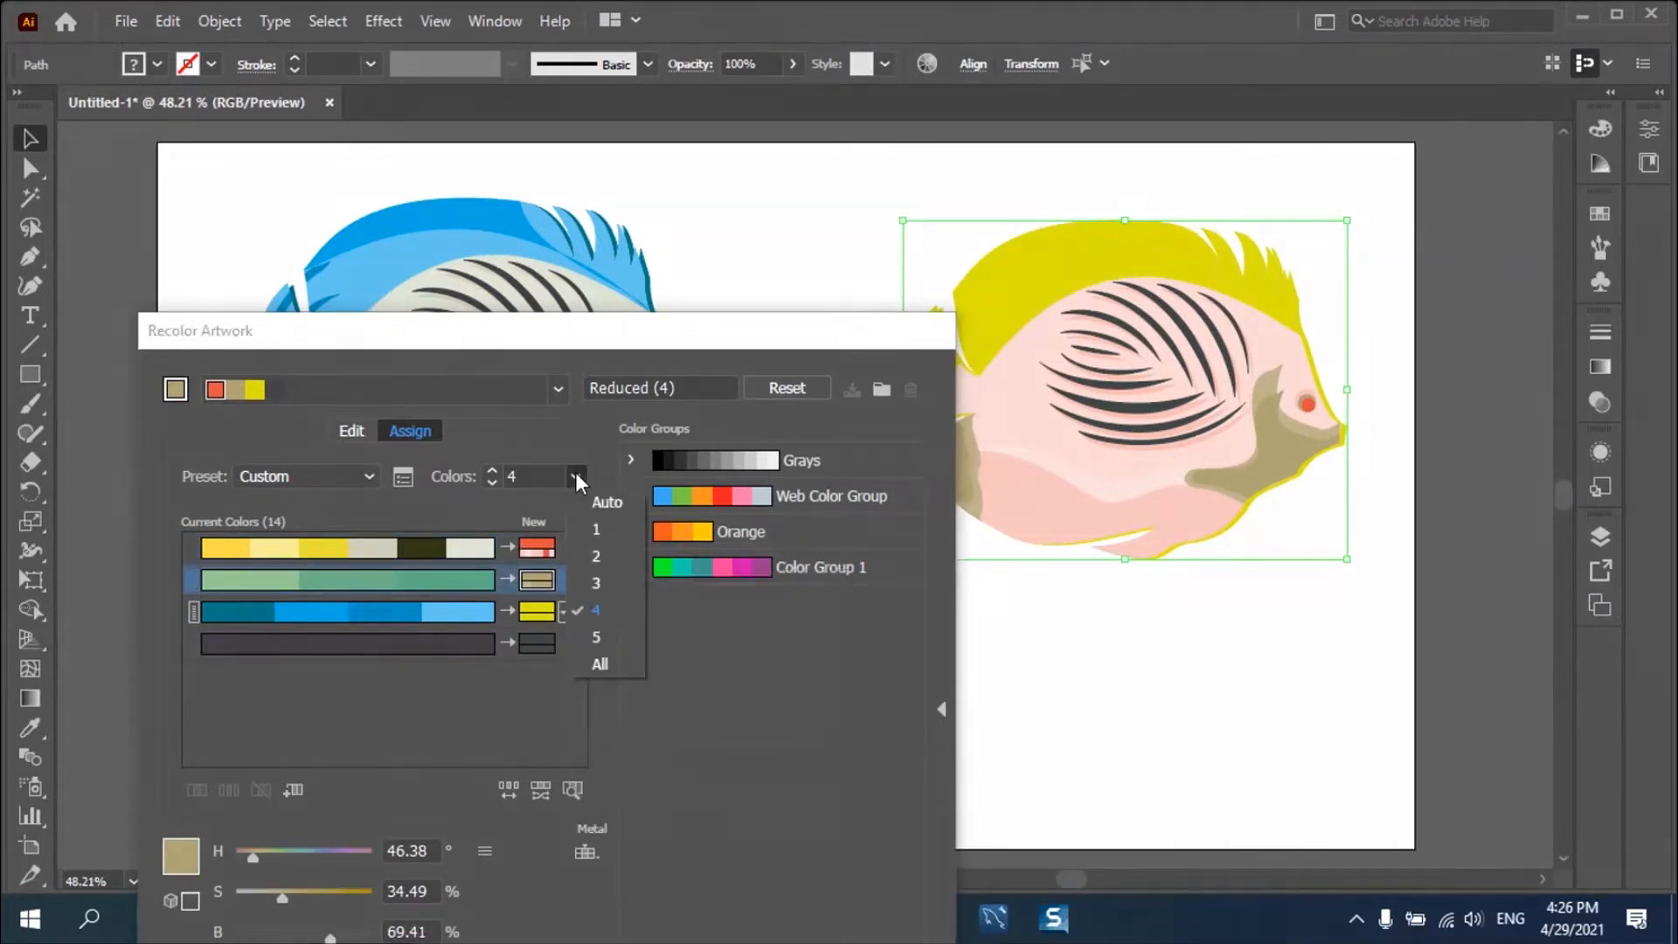
{"action": "left_click", "coordinate": [612, 638]}
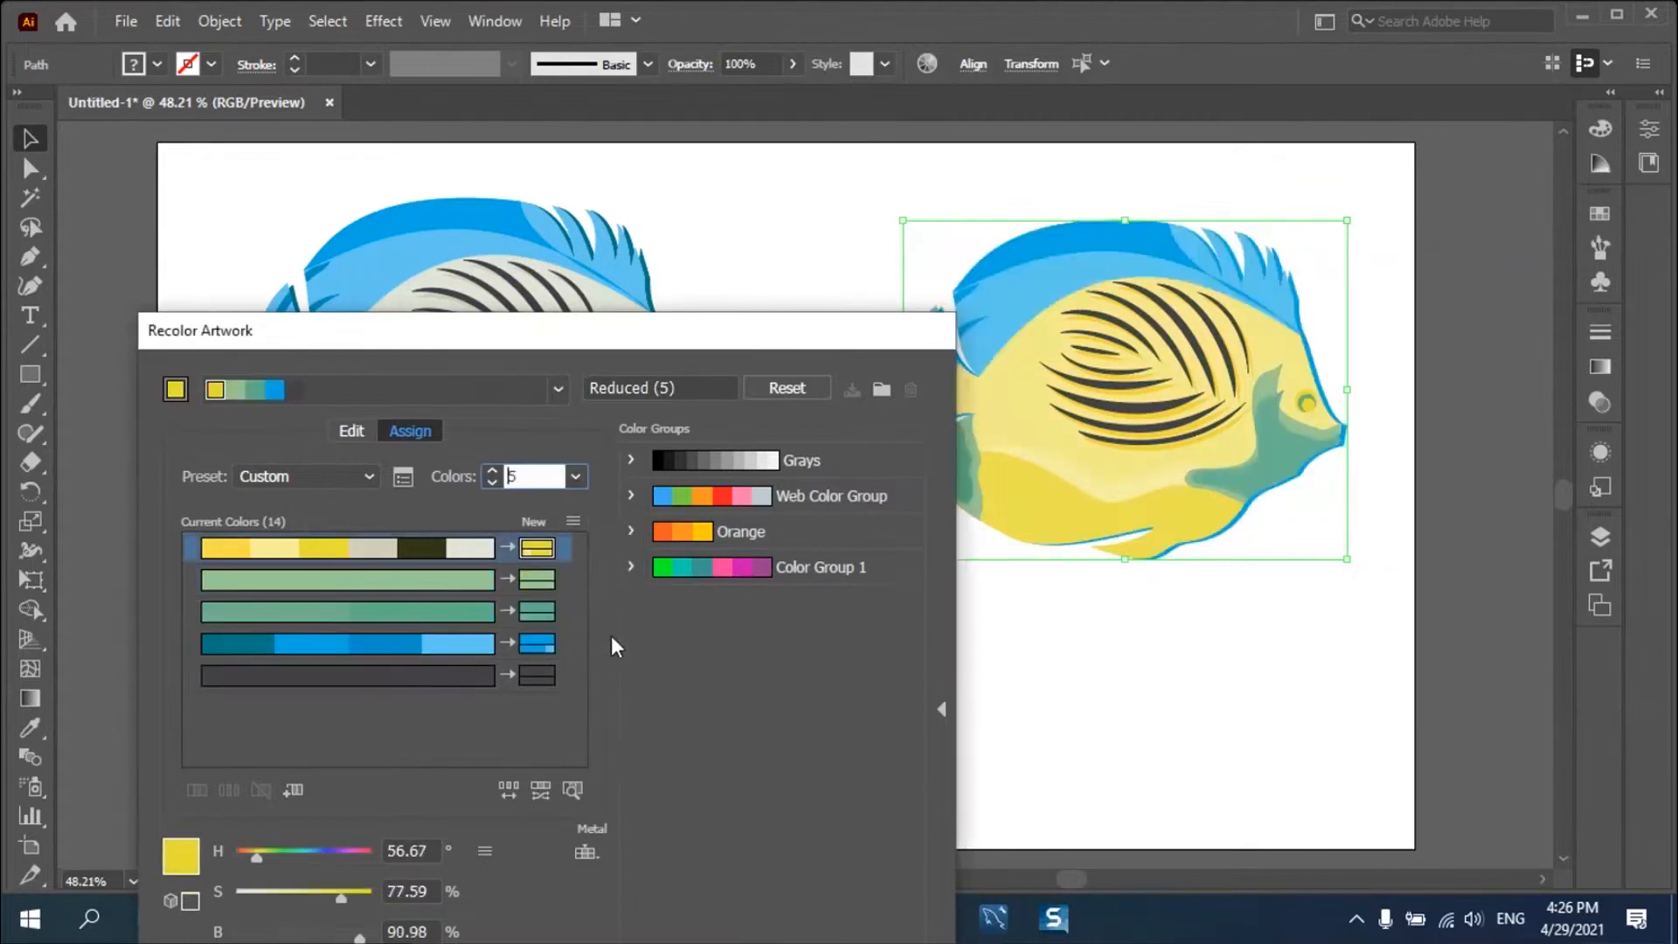
{"action": "left_click", "coordinate": [577, 477]}
{"action": "left_click", "coordinate": [600, 662]}
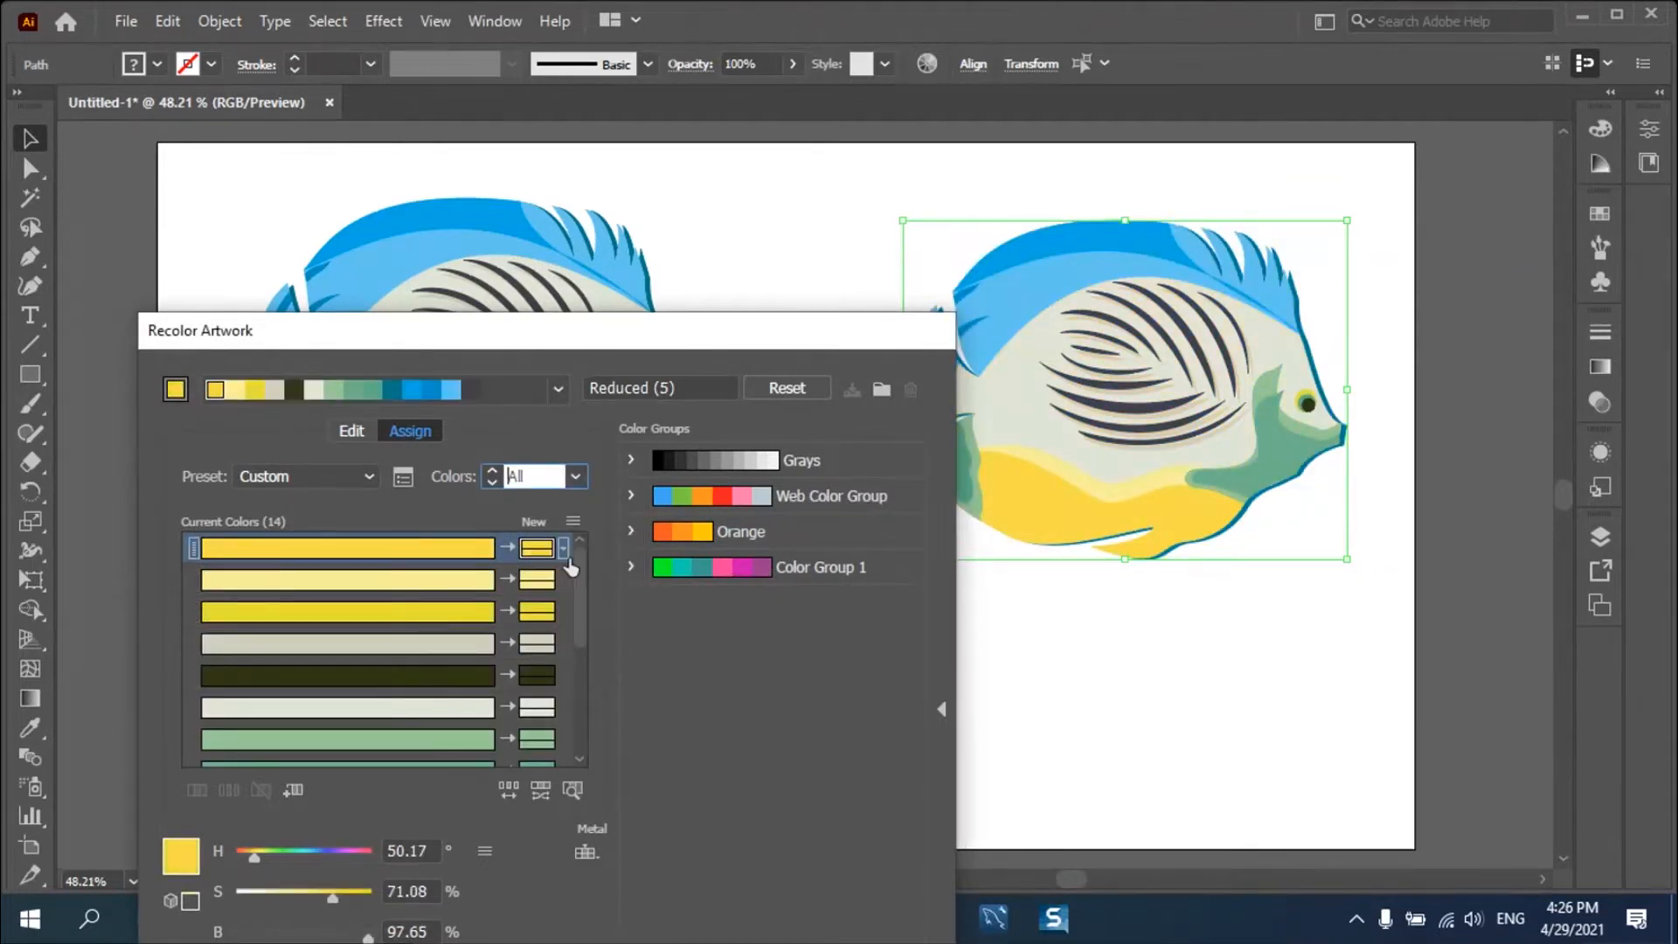
Turn off Preserve Spot Colors in the colorization options and reduce the fish to 3 colors.
{"action": "left_click", "coordinate": [564, 549]}
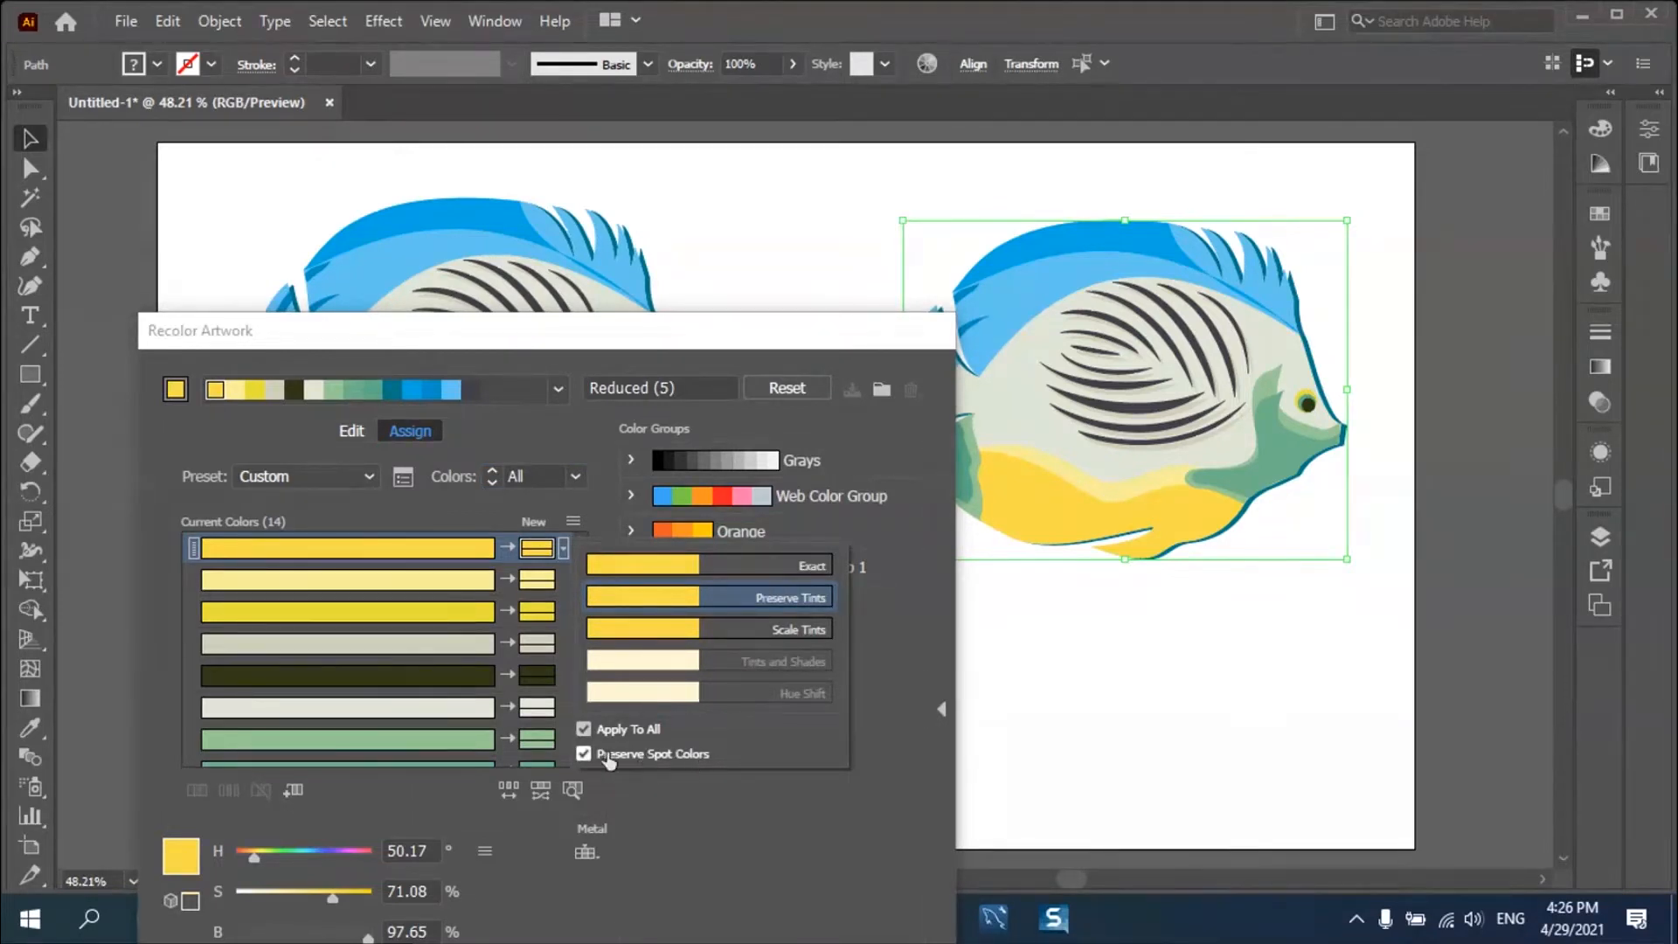
{"action": "left_click", "coordinate": [583, 757]}
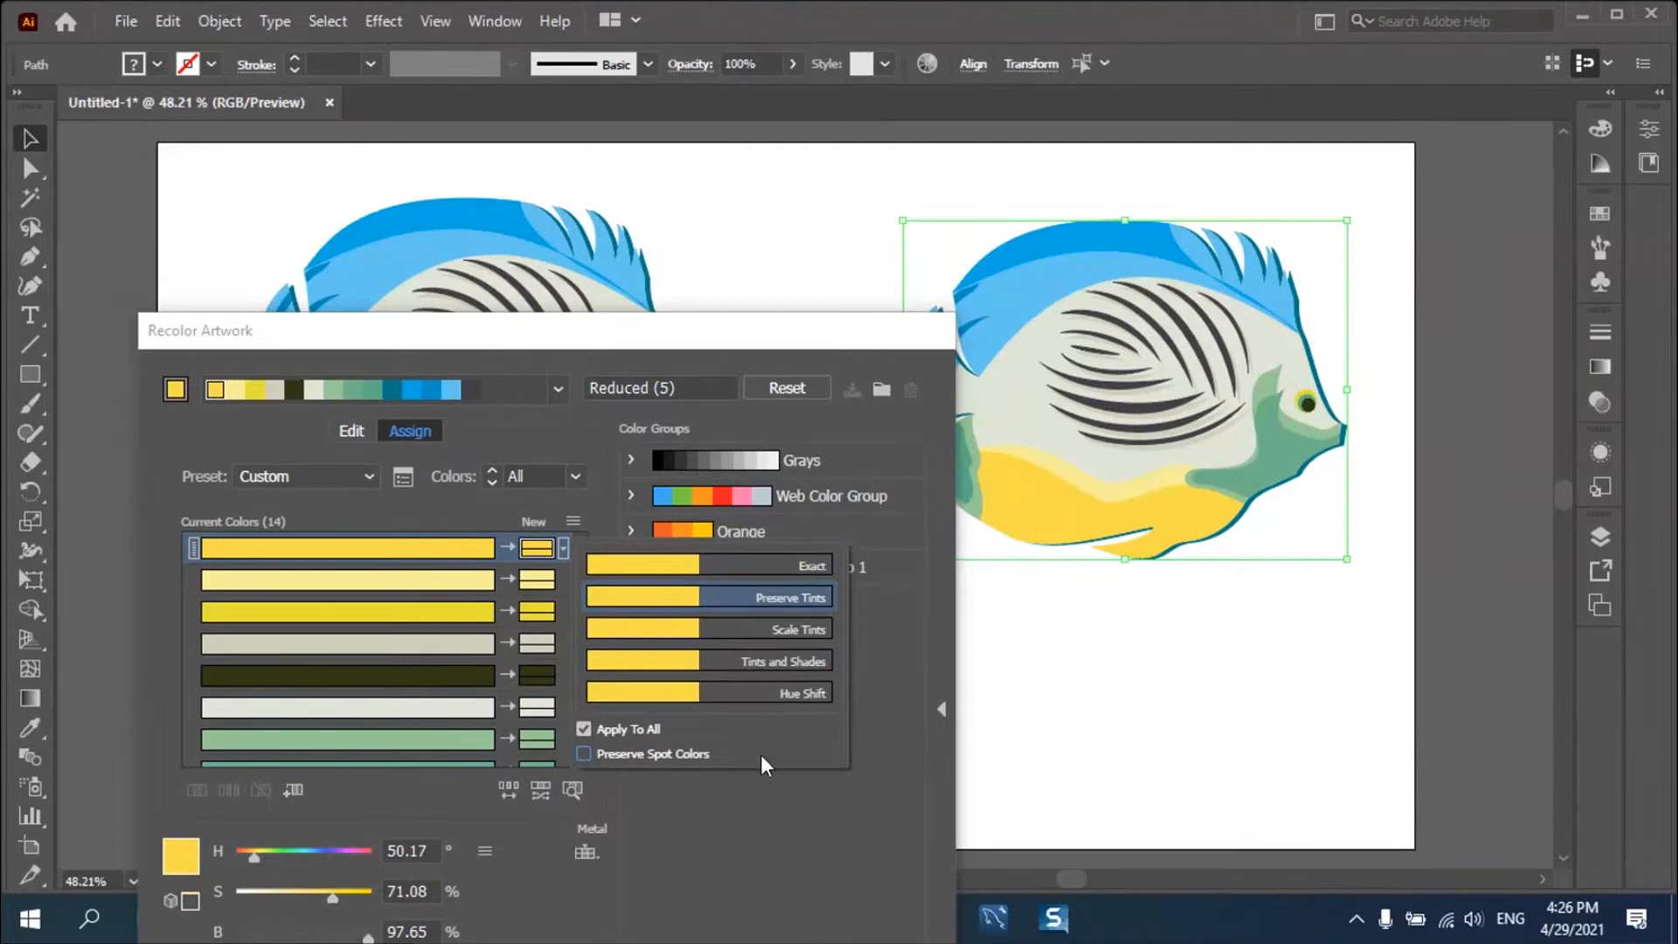
{"action": "left_click", "coordinate": [575, 477]}
{"action": "left_click", "coordinate": [575, 476]}
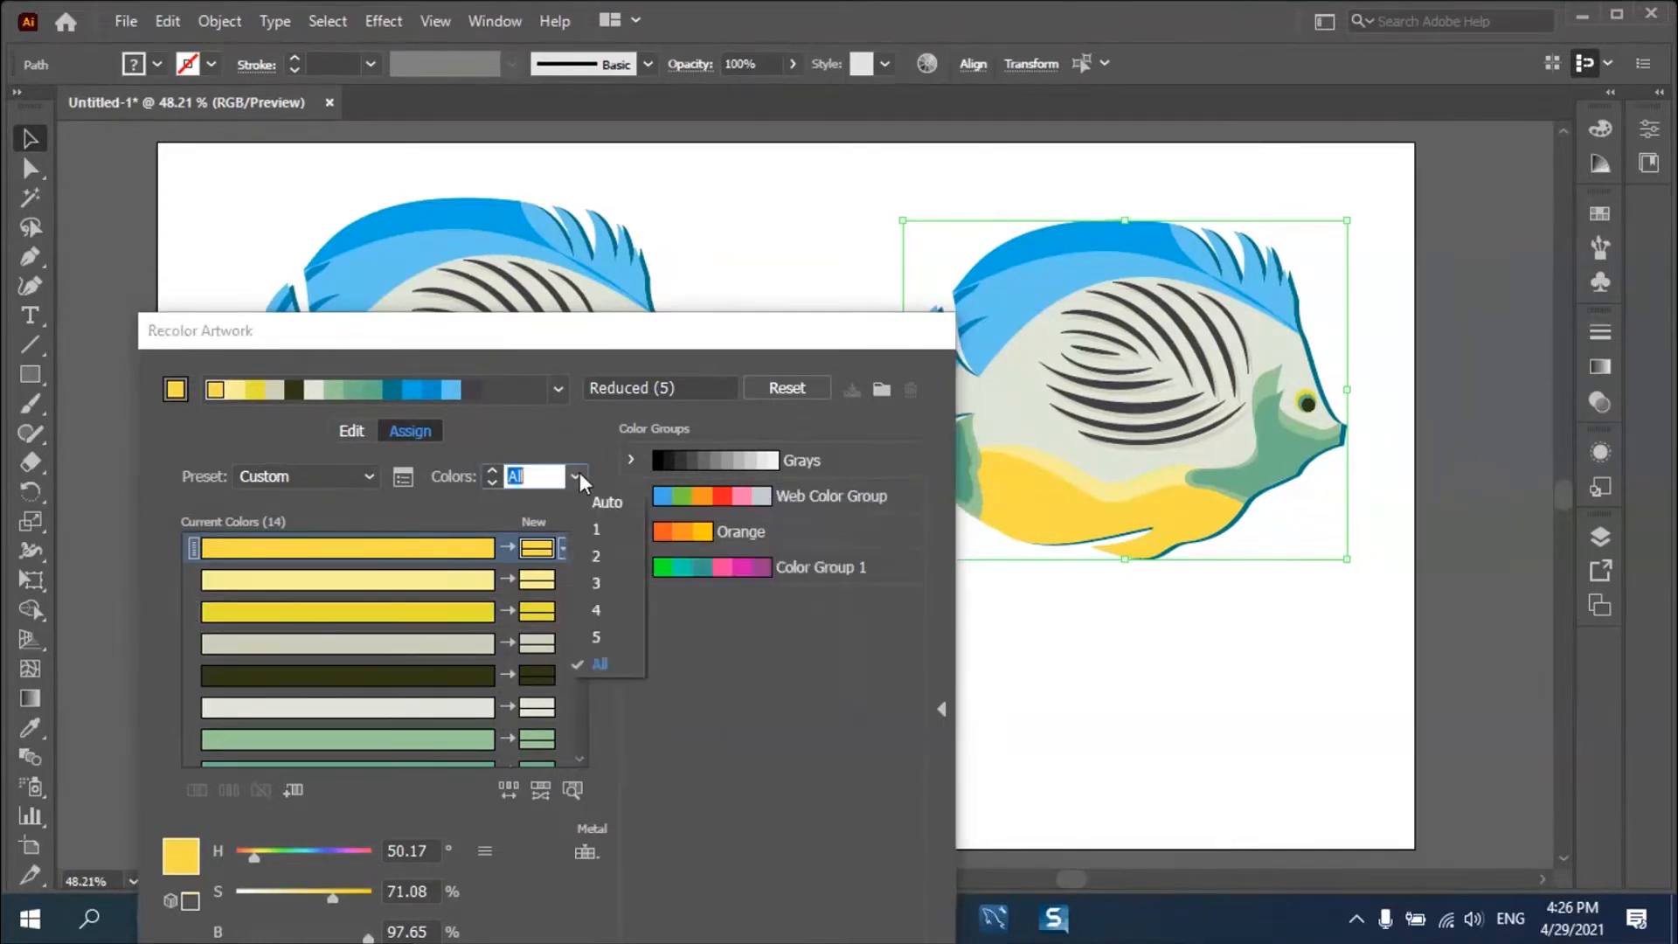
{"action": "left_click", "coordinate": [596, 582]}
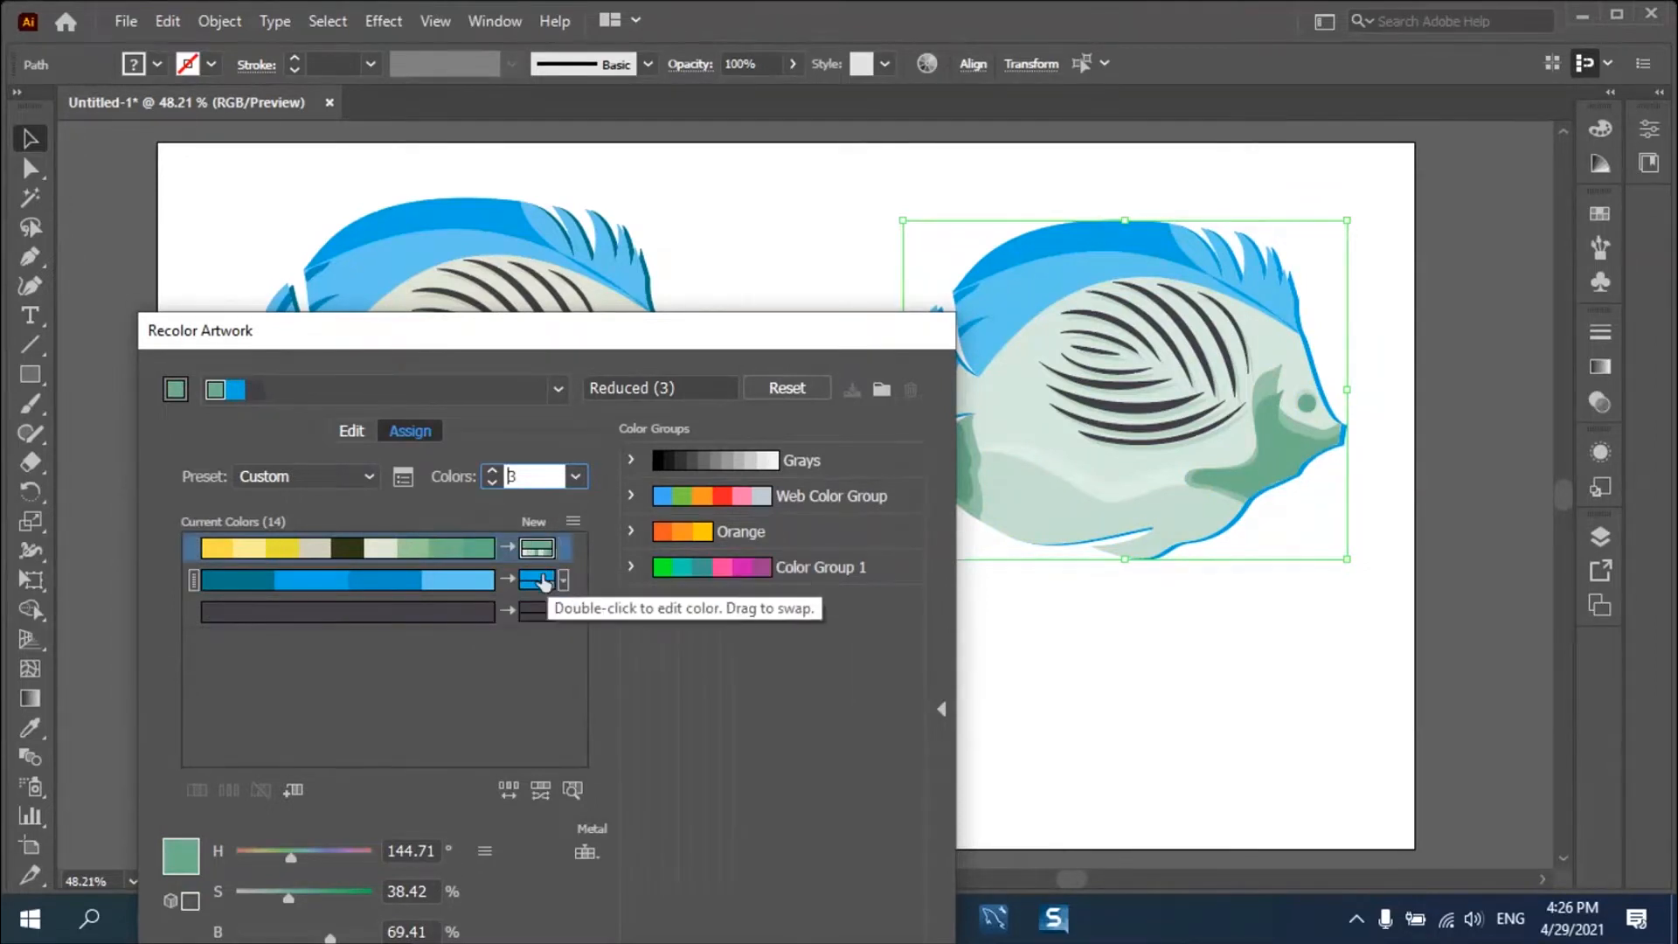
Turn Preserve Spot Colors back on in the colorization options of the merged yellow and green row.
{"action": "left_click", "coordinate": [563, 549]}
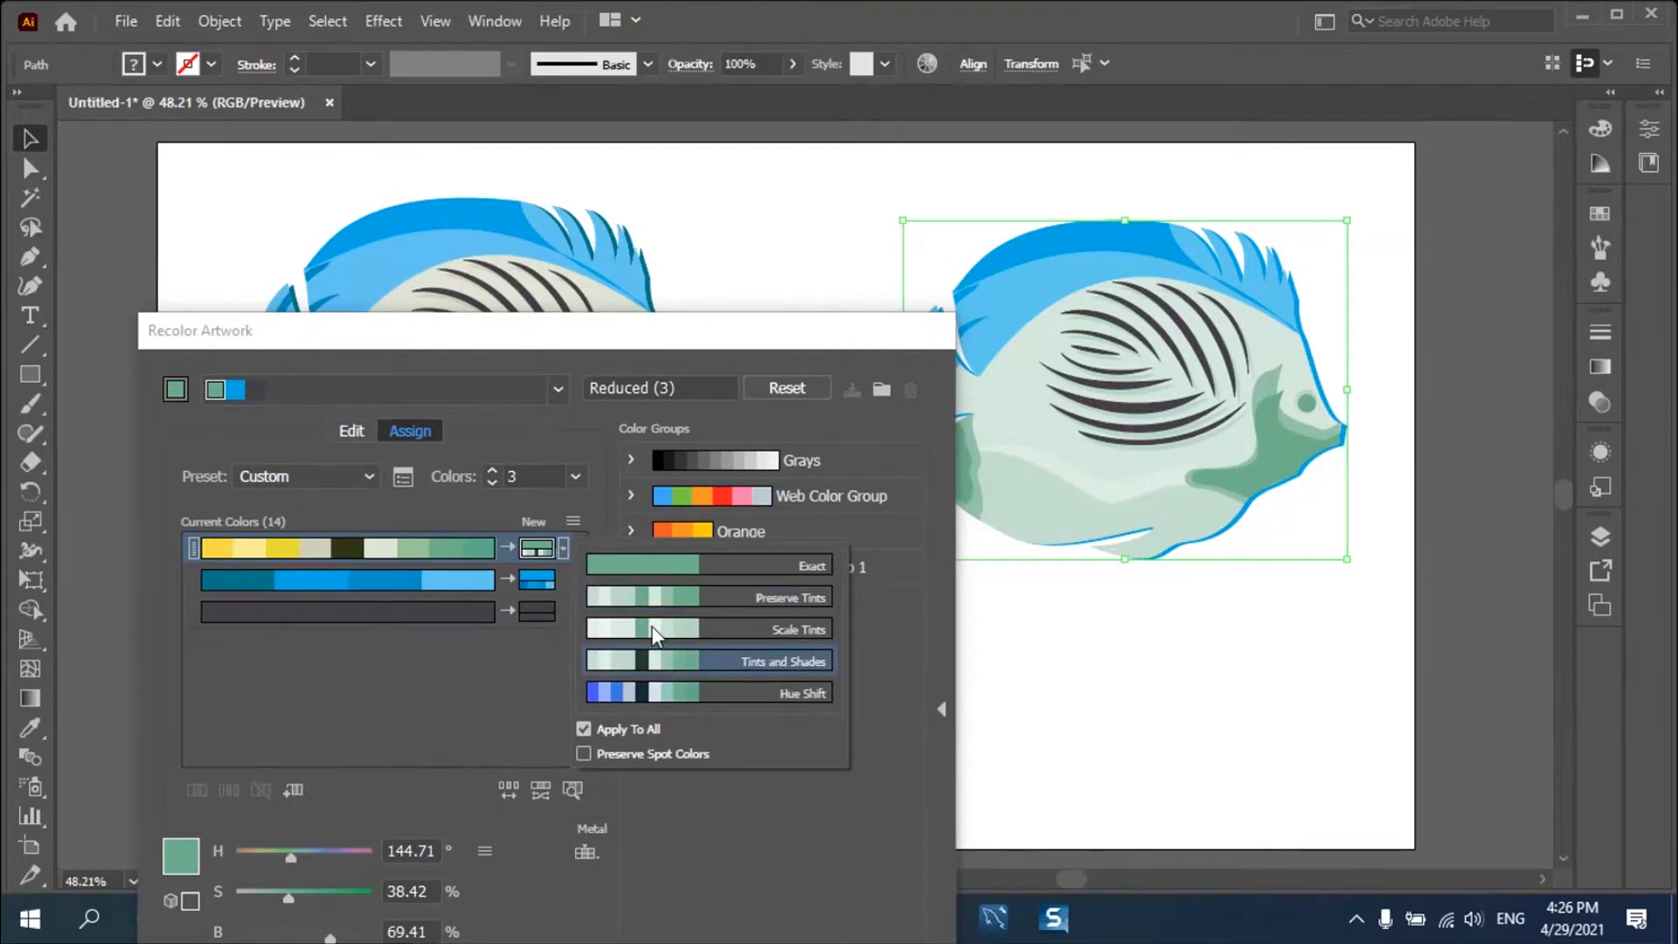
{"action": "left_click", "coordinate": [584, 754]}
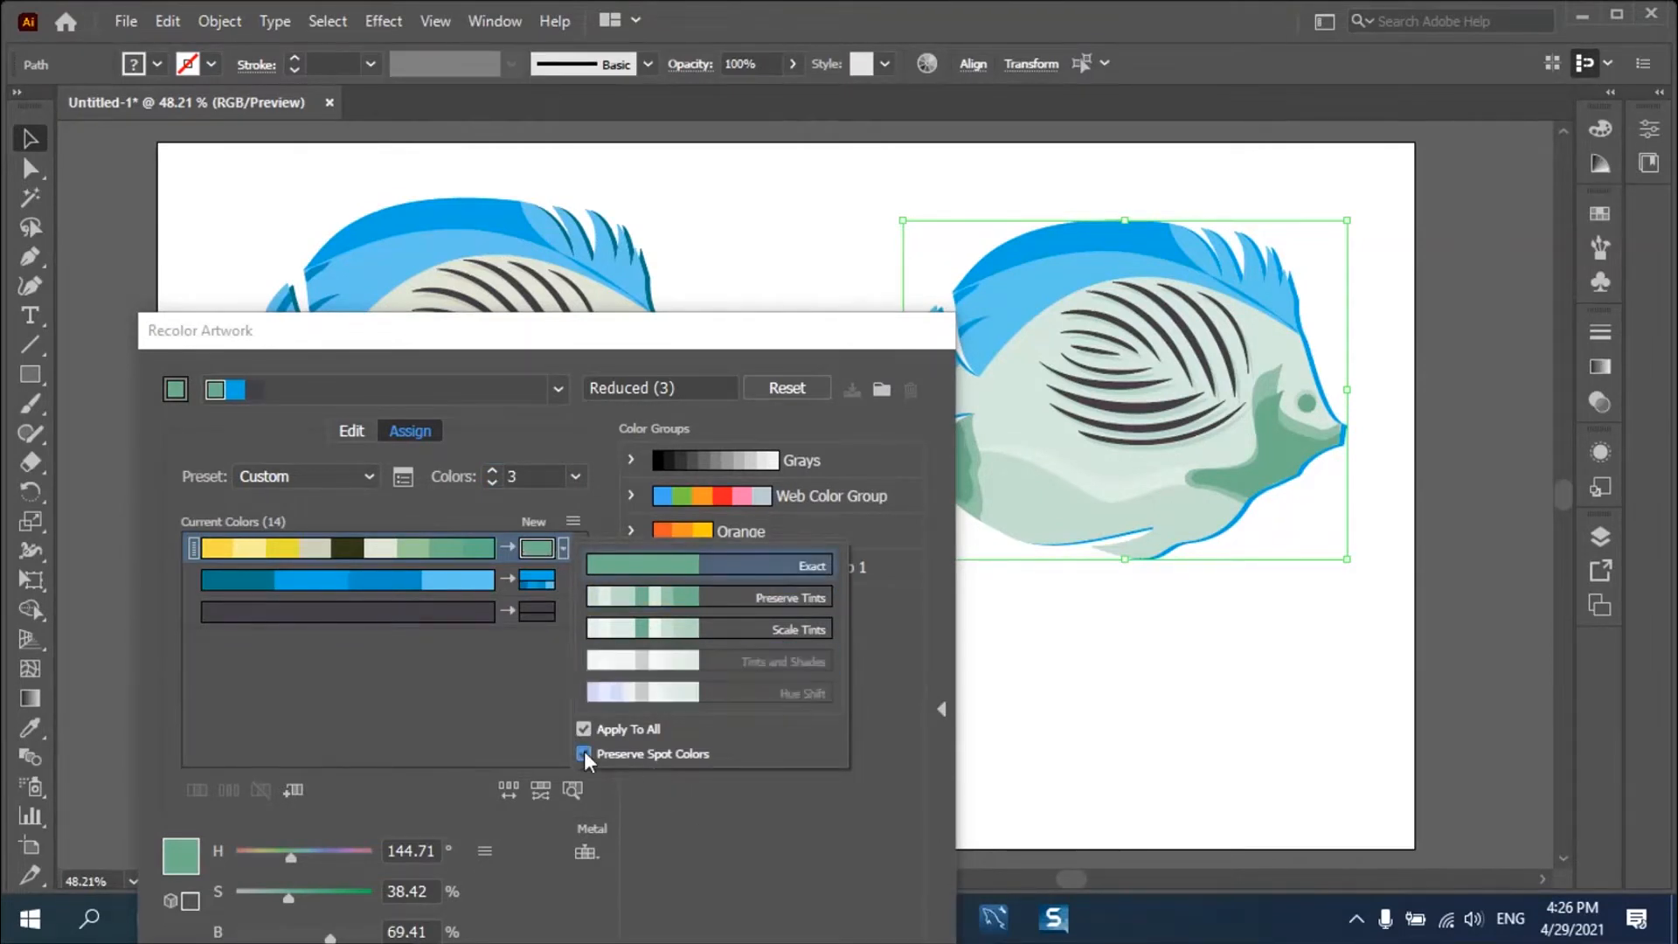
{"action": "left_click", "coordinate": [725, 799]}
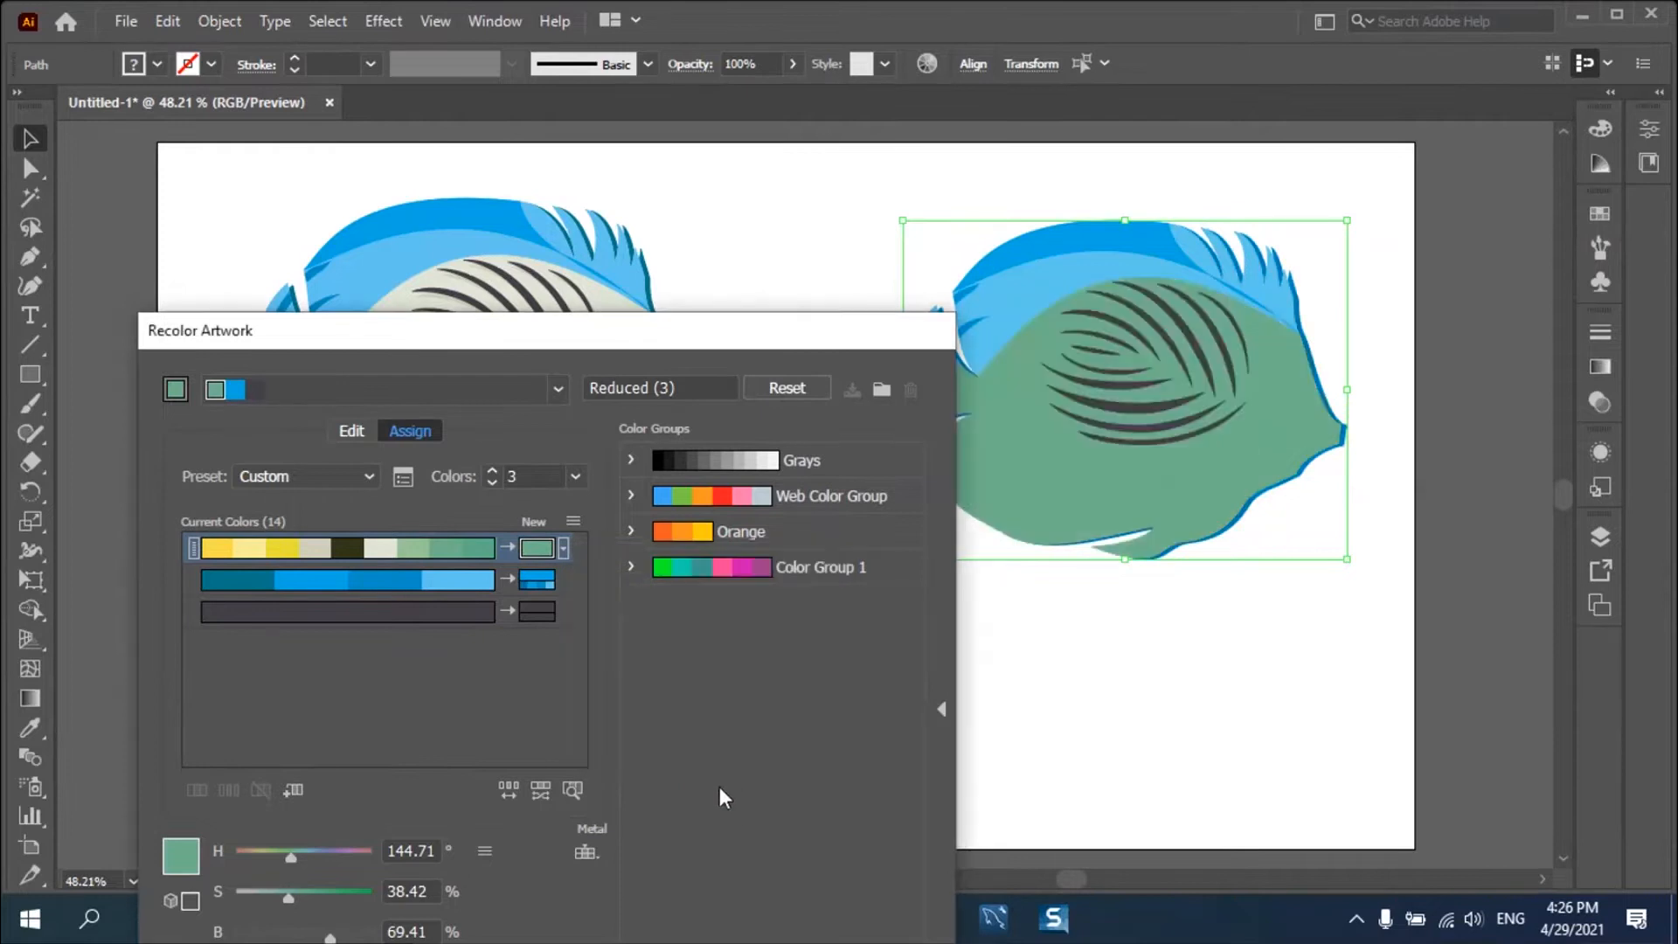
Move the whole dialog into view and reset the fish to its original artwork colors.
{"action": "left_click", "coordinate": [941, 709]}
{"action": "left_click_drag", "start_coordinate": [556, 336], "coordinate": [574, 173]}
{"action": "left_click", "coordinate": [637, 548]}
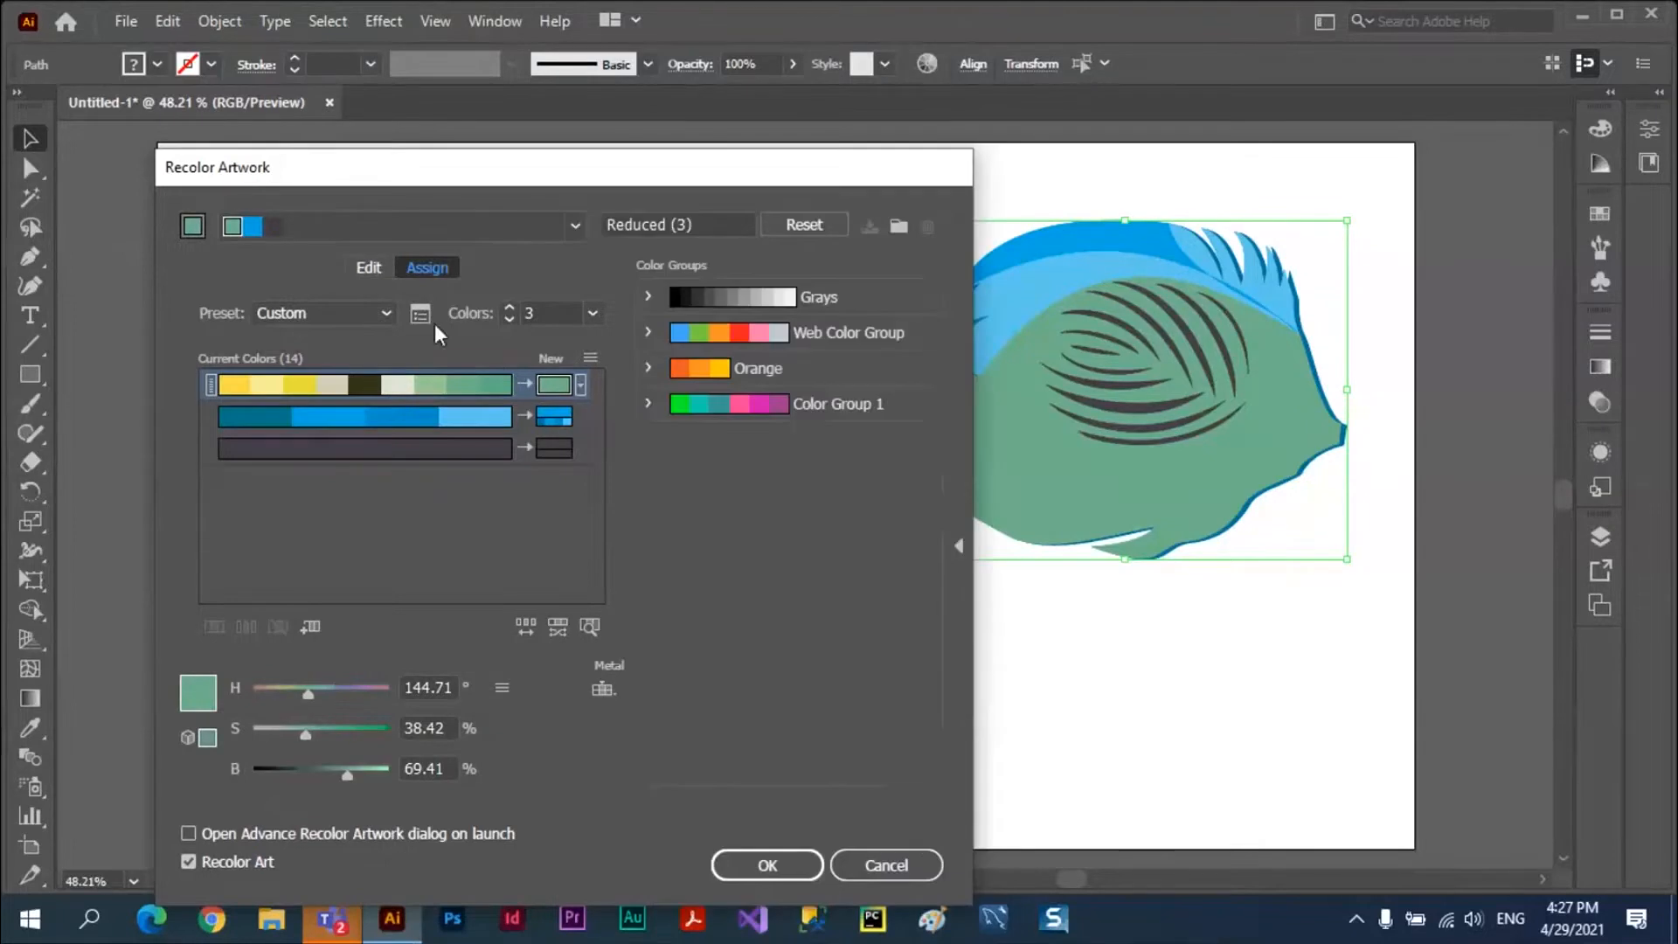
{"action": "left_click", "coordinate": [802, 225]}
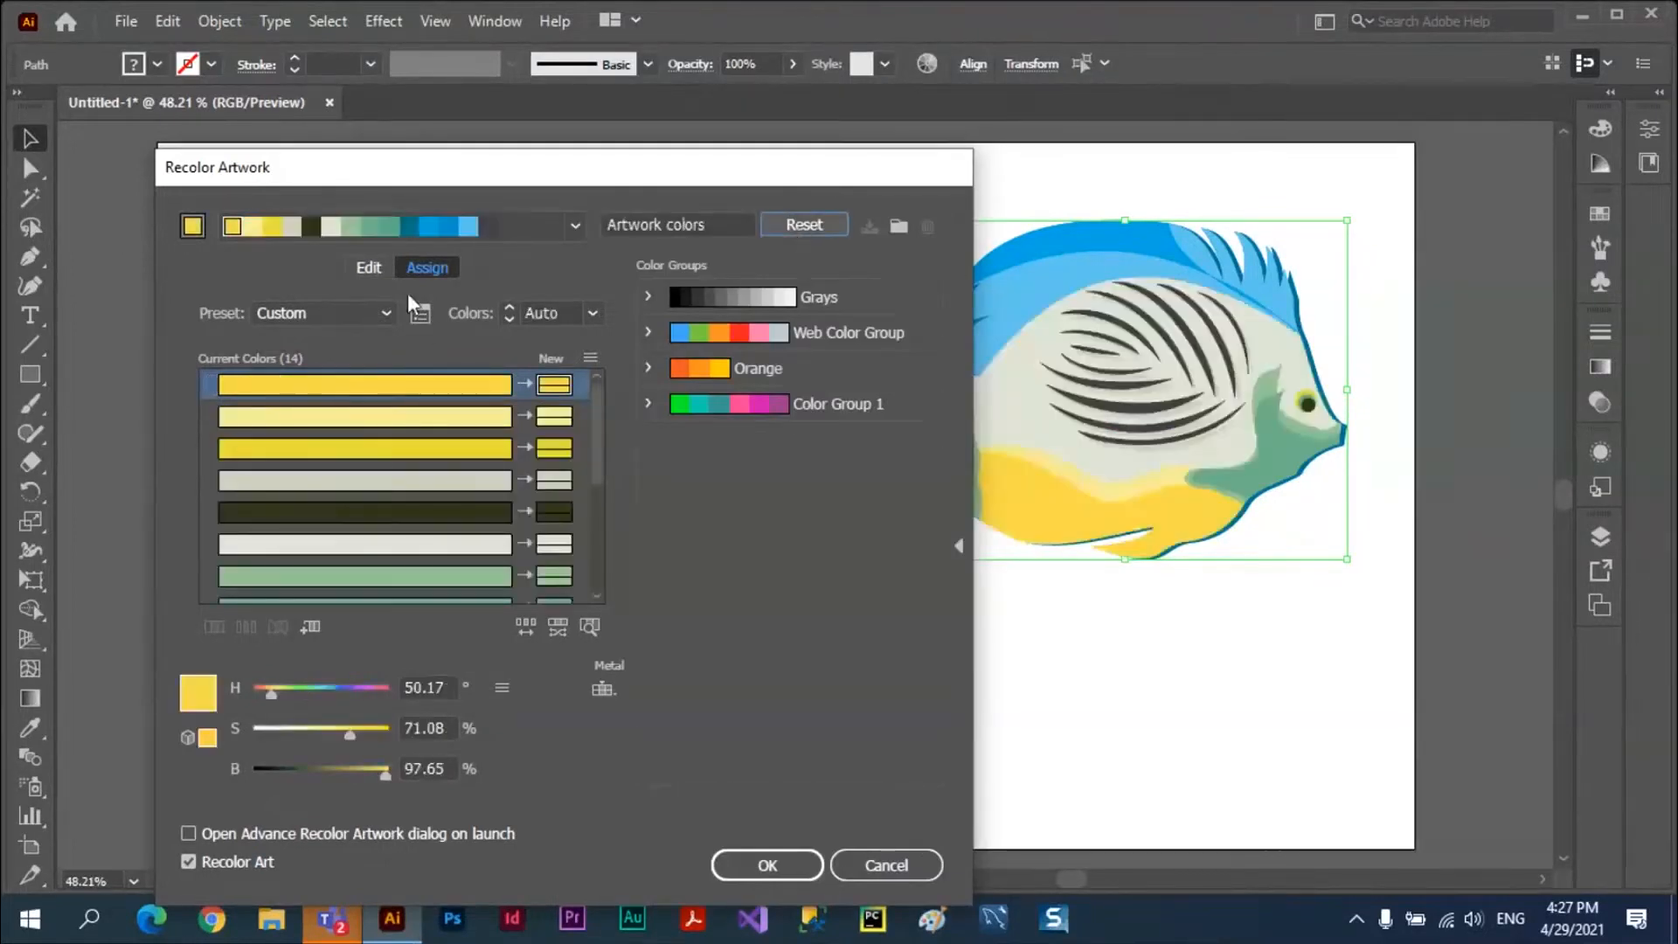
Rotate the linked wheel colors until the main yellow becomes red at about 2° hue, and apply the Complementary 2 harmony rule.
{"action": "left_click", "coordinate": [367, 268]}
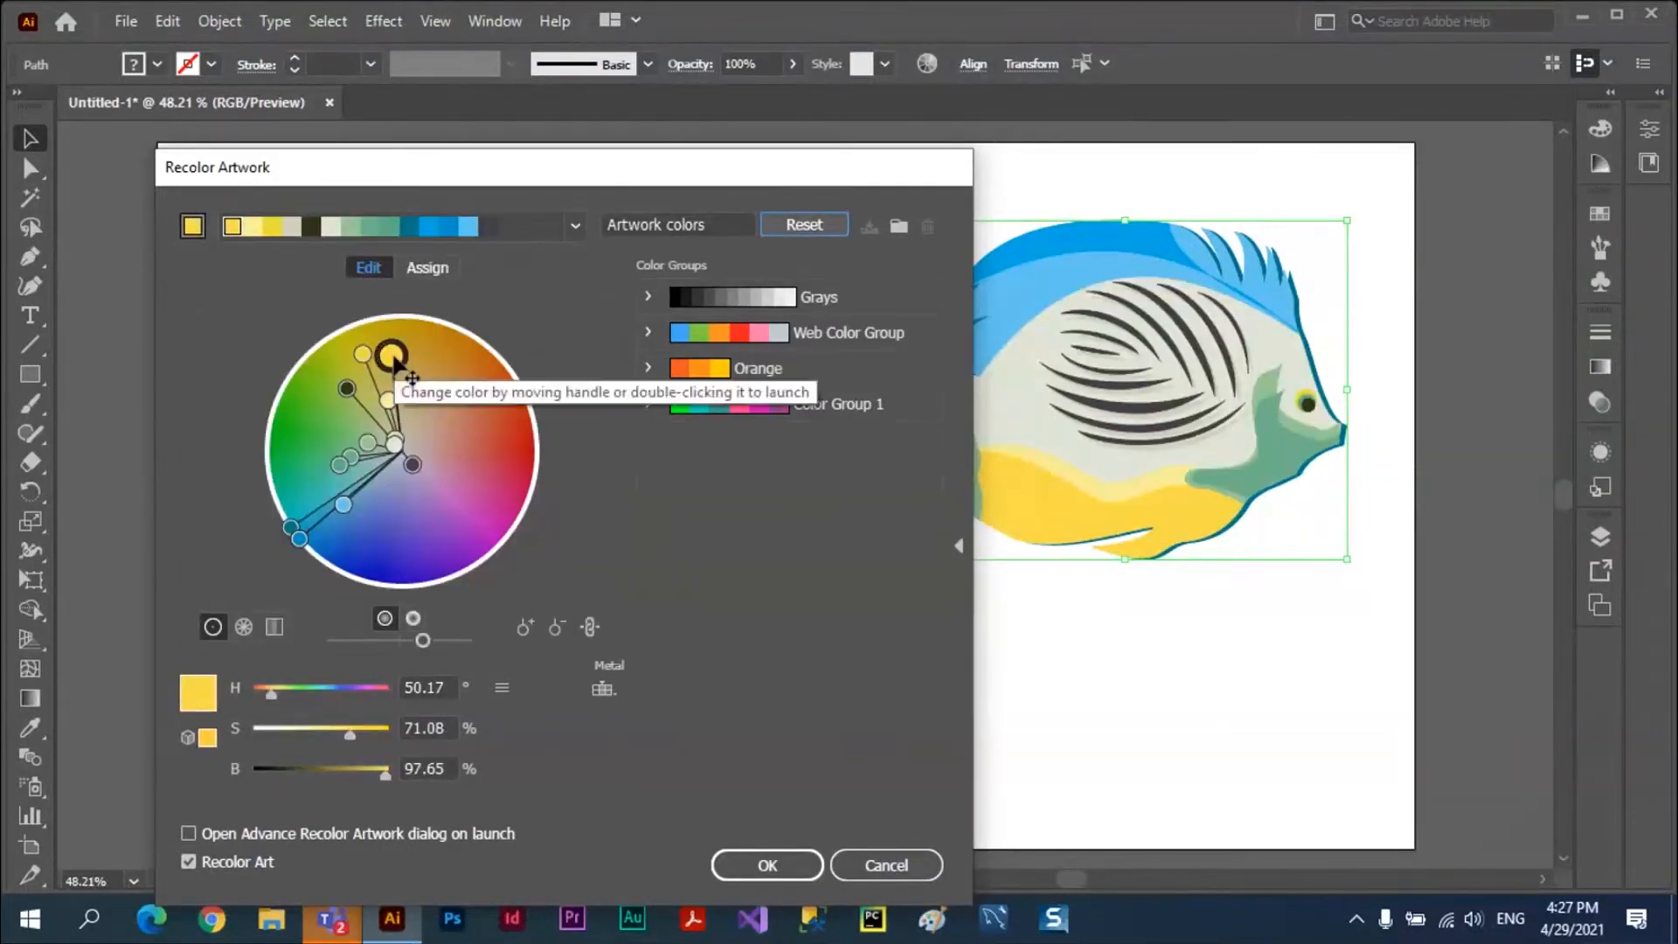
{"action": "left_click_drag", "start_coordinate": [391, 356], "coordinate": [508, 444]}
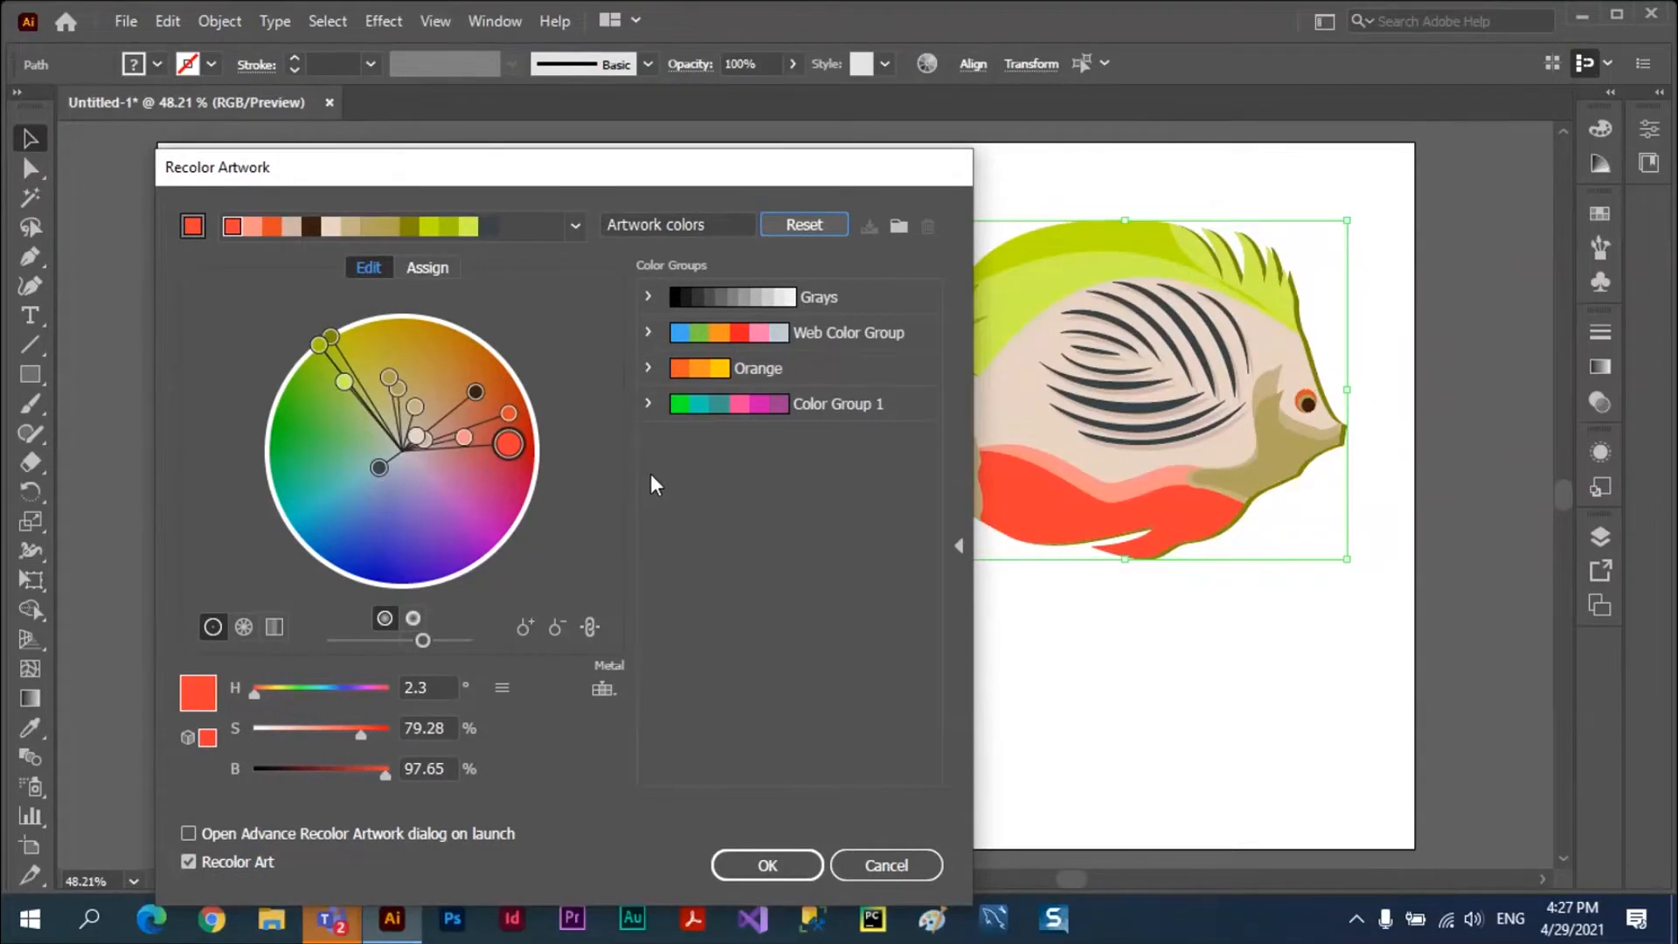
{"action": "left_click", "coordinate": [575, 229]}
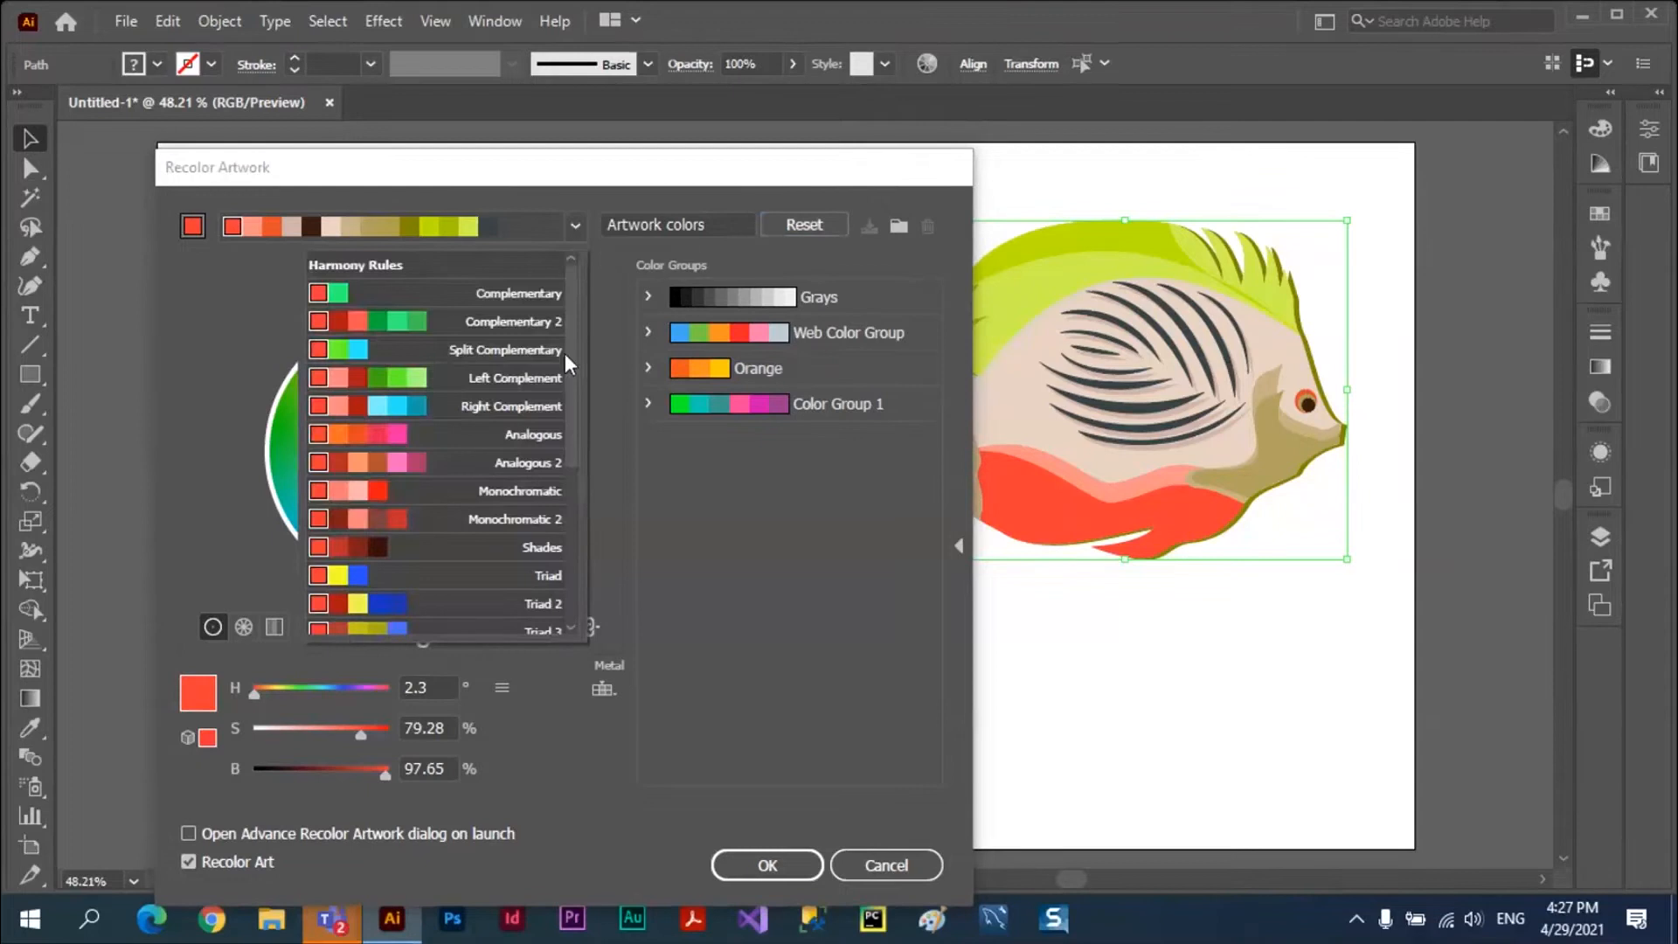
{"action": "left_click_drag", "start_coordinate": [573, 348], "coordinate": [547, 324]}
{"action": "left_click", "coordinate": [360, 330]}
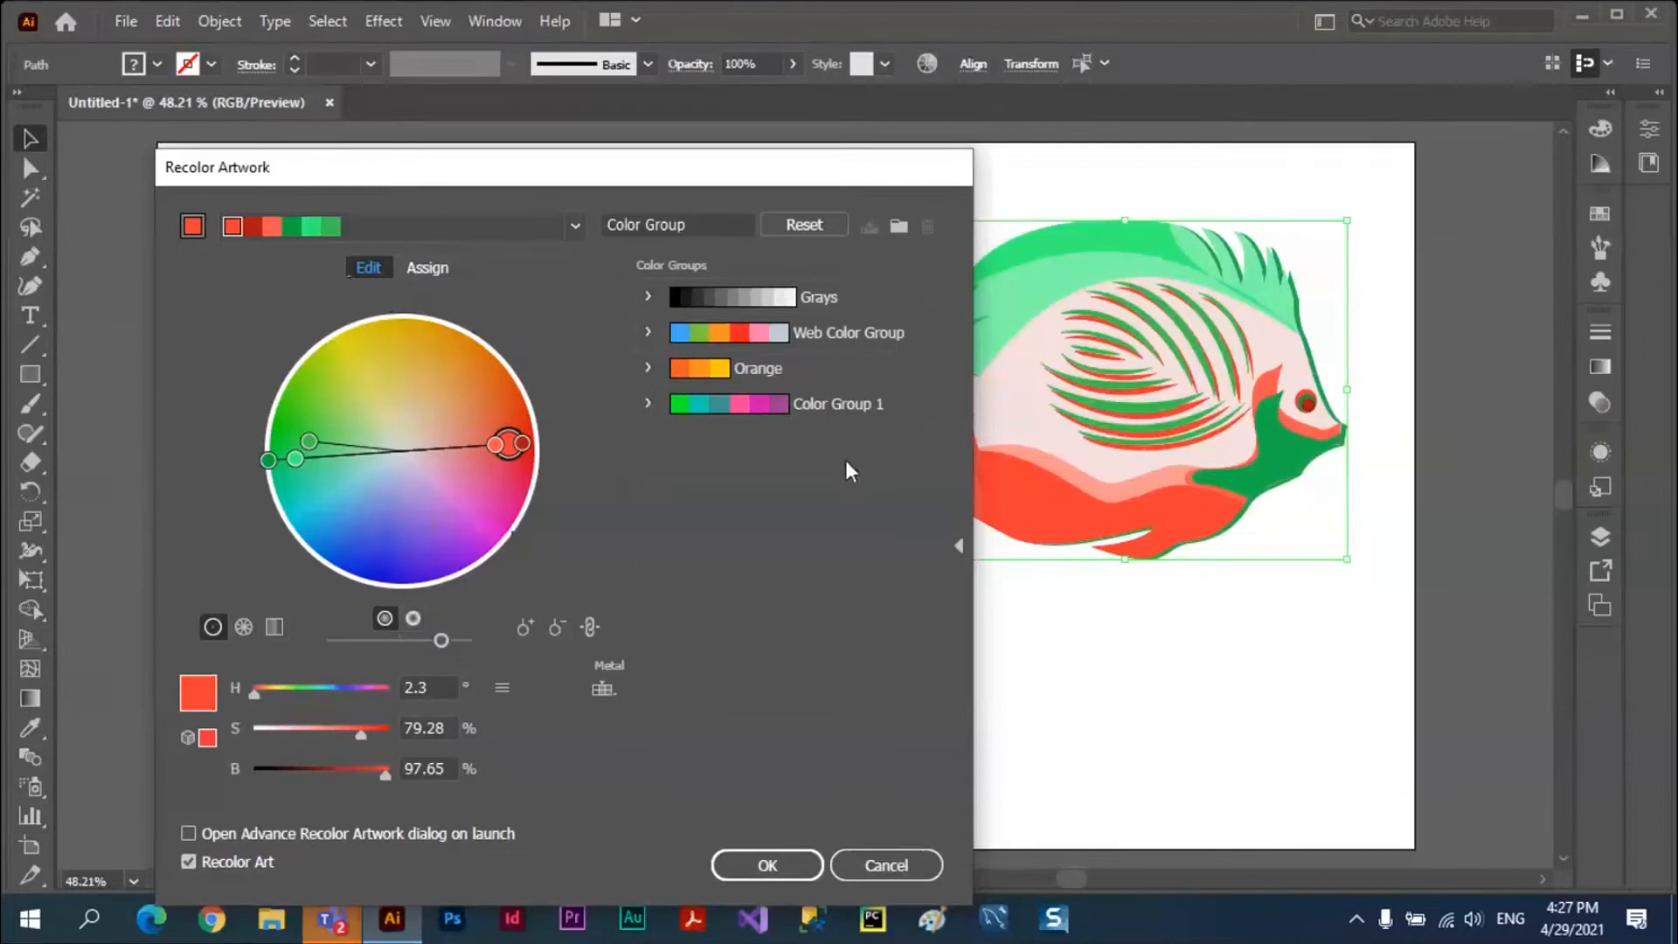
{"action": "left_click_drag", "start_coordinate": [632, 179], "coordinate": [730, 477]}
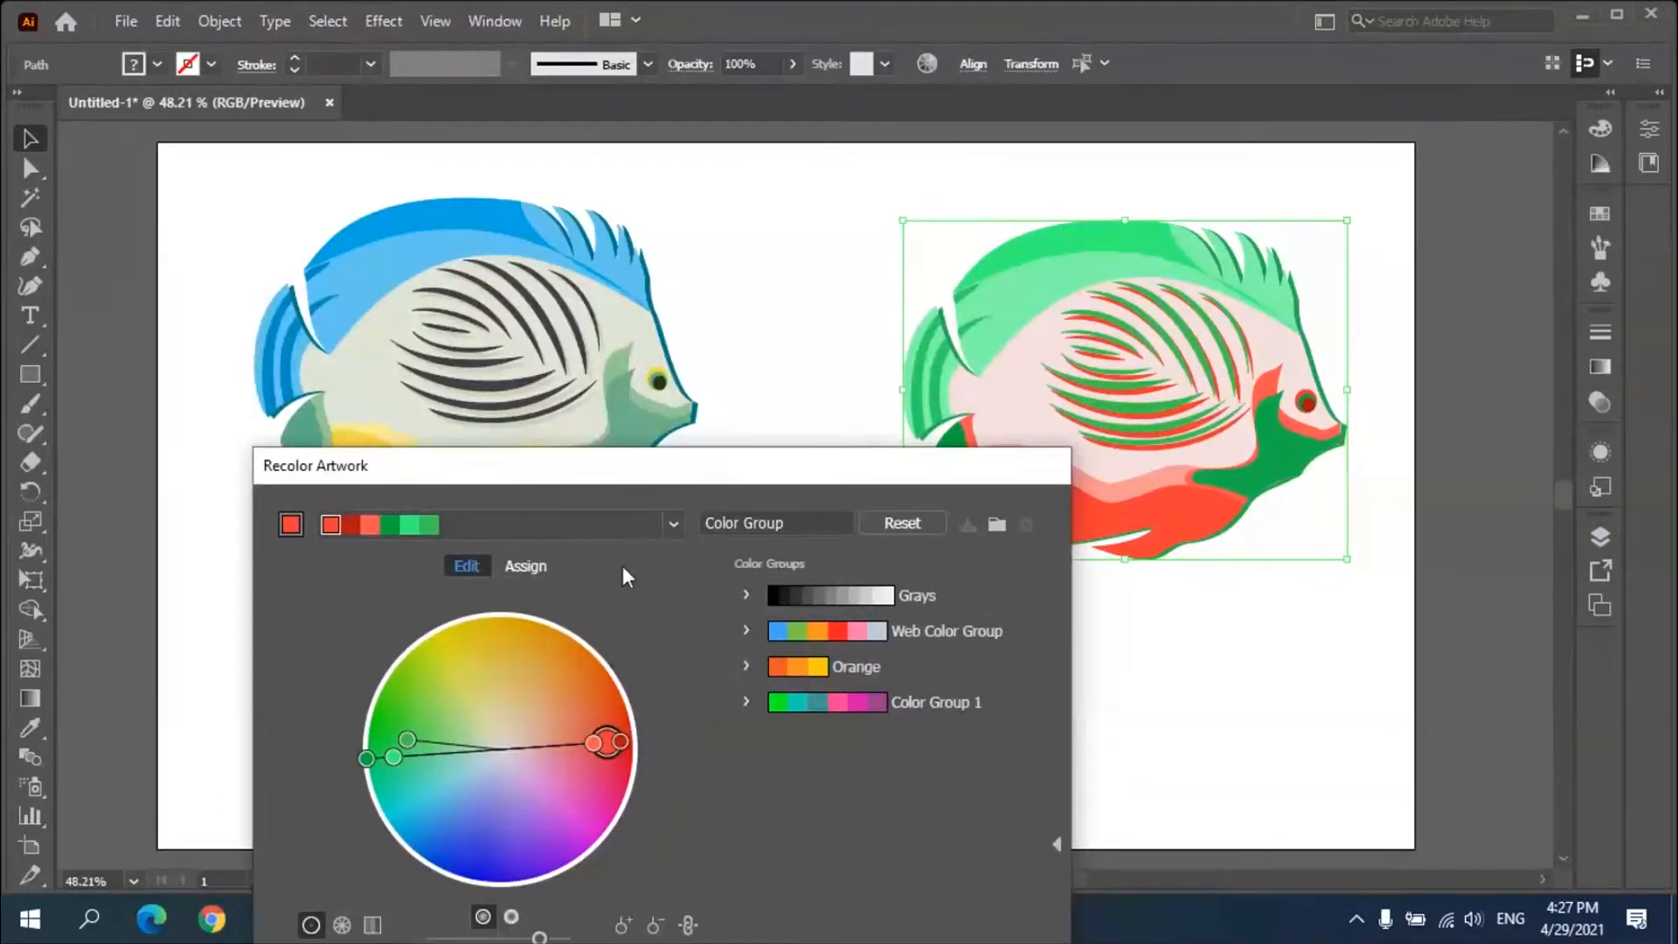
Apply the Monochromatic 2 harmony rule to the fish, and replace it with Analogous 2.
{"action": "left_click", "coordinate": [673, 524]}
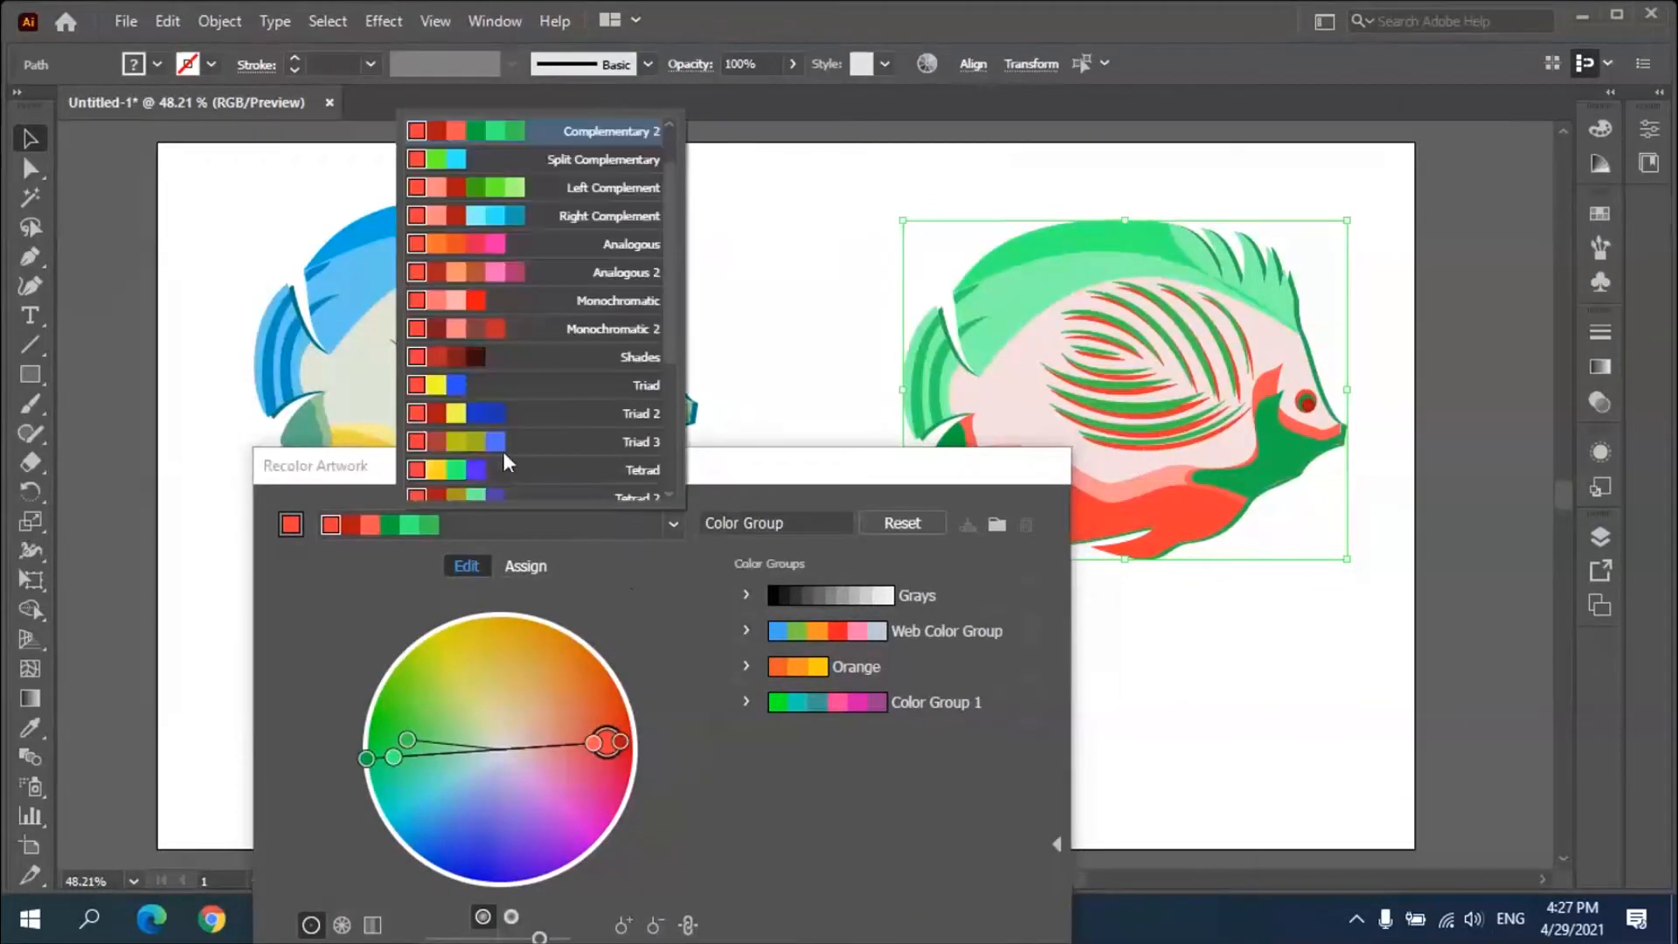
{"action": "left_click", "coordinate": [455, 337]}
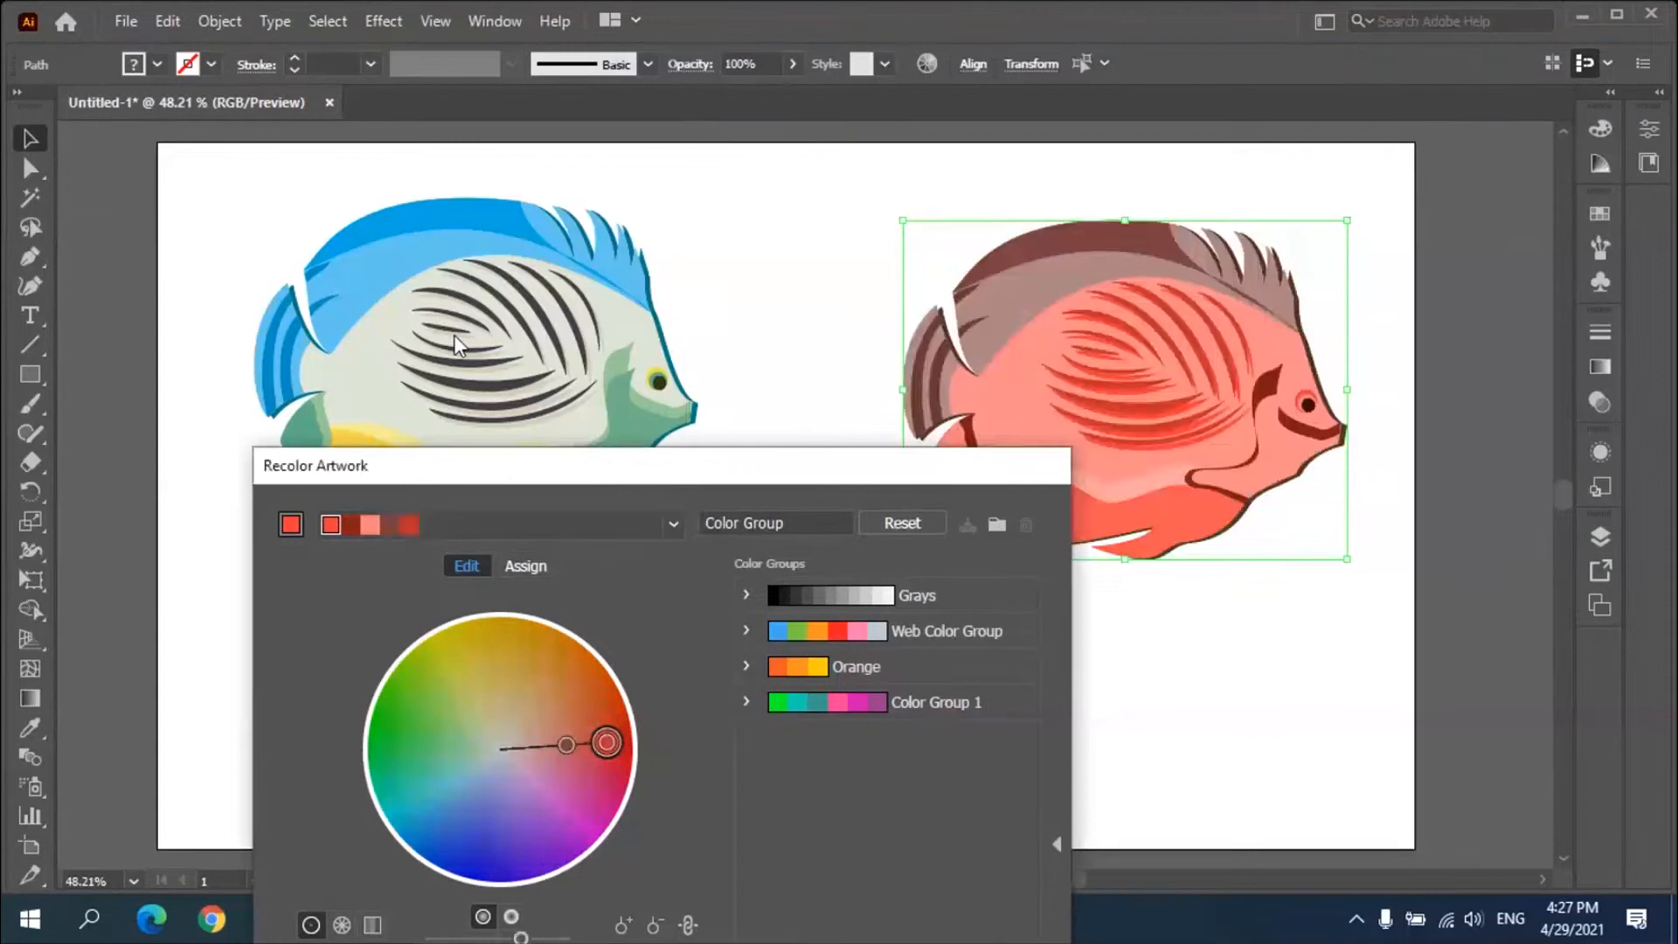
{"action": "left_click", "coordinate": [673, 523]}
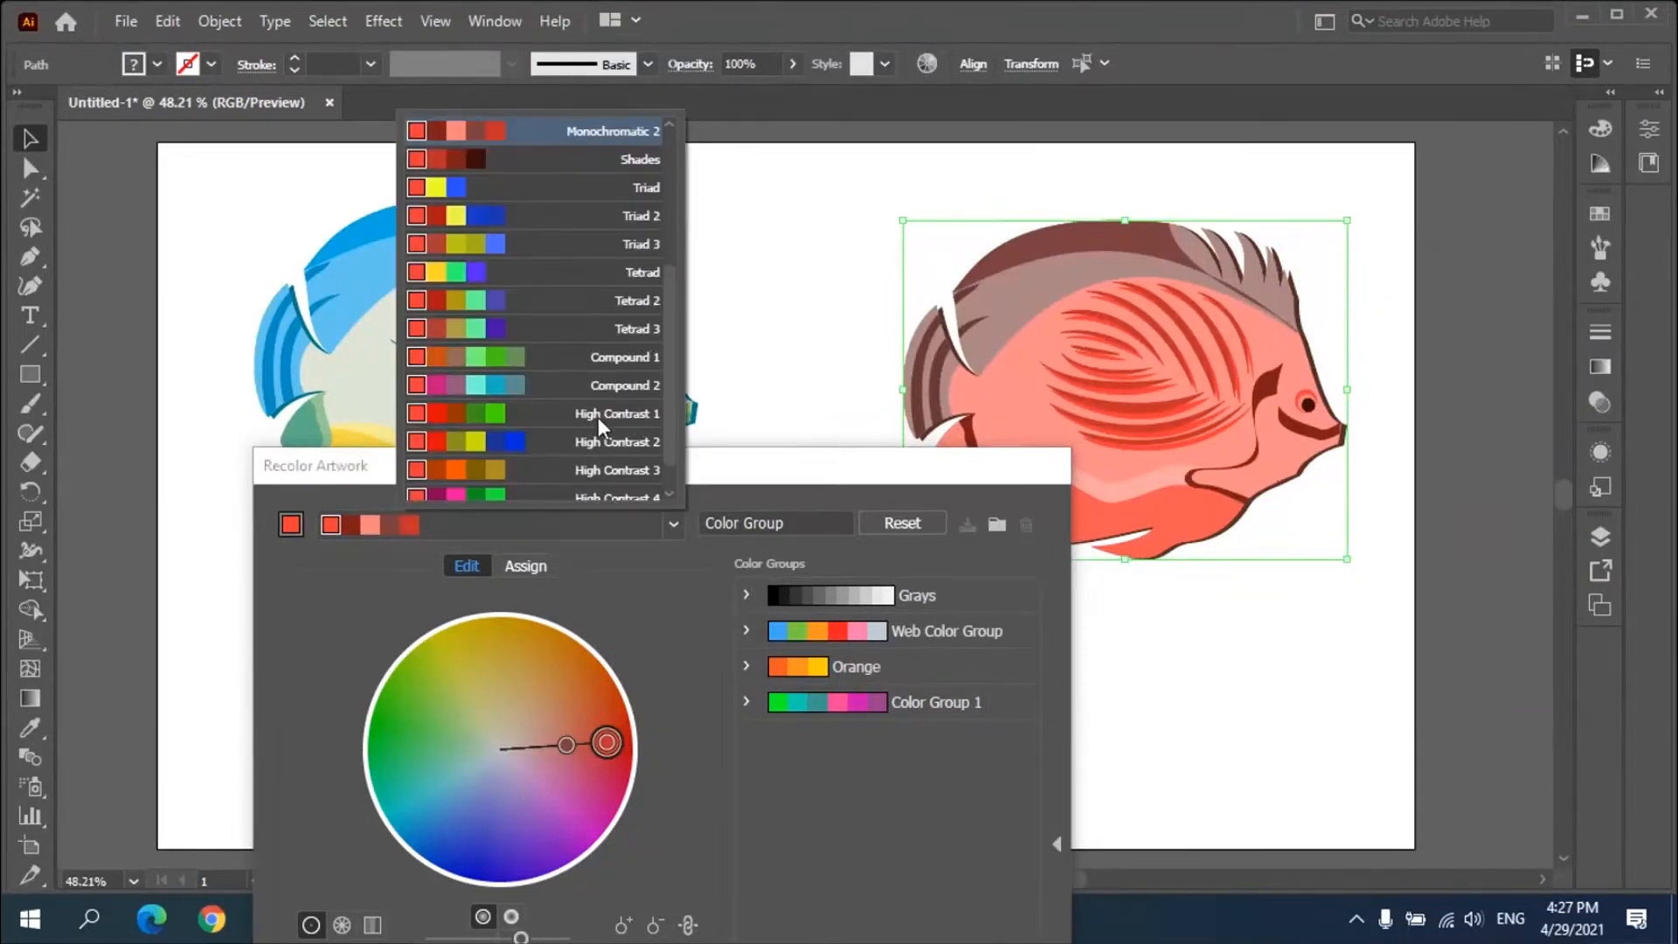
{"action": "left_click_drag", "start_coordinate": [671, 358], "coordinate": [679, 295]}
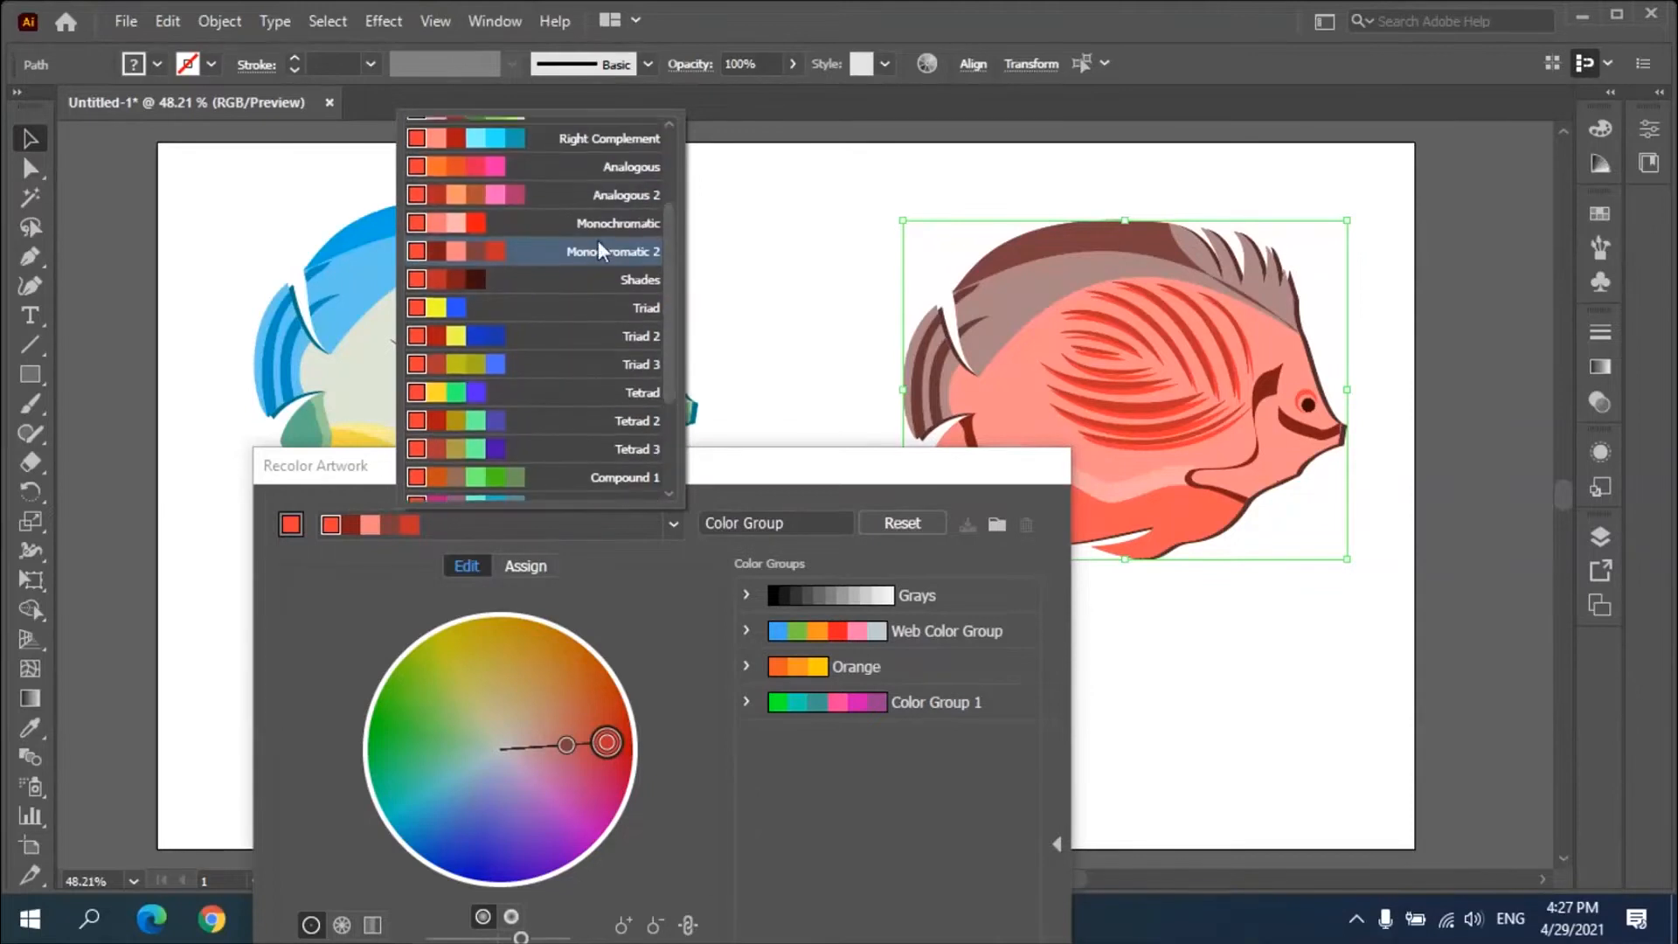
{"action": "left_click", "coordinate": [623, 199]}
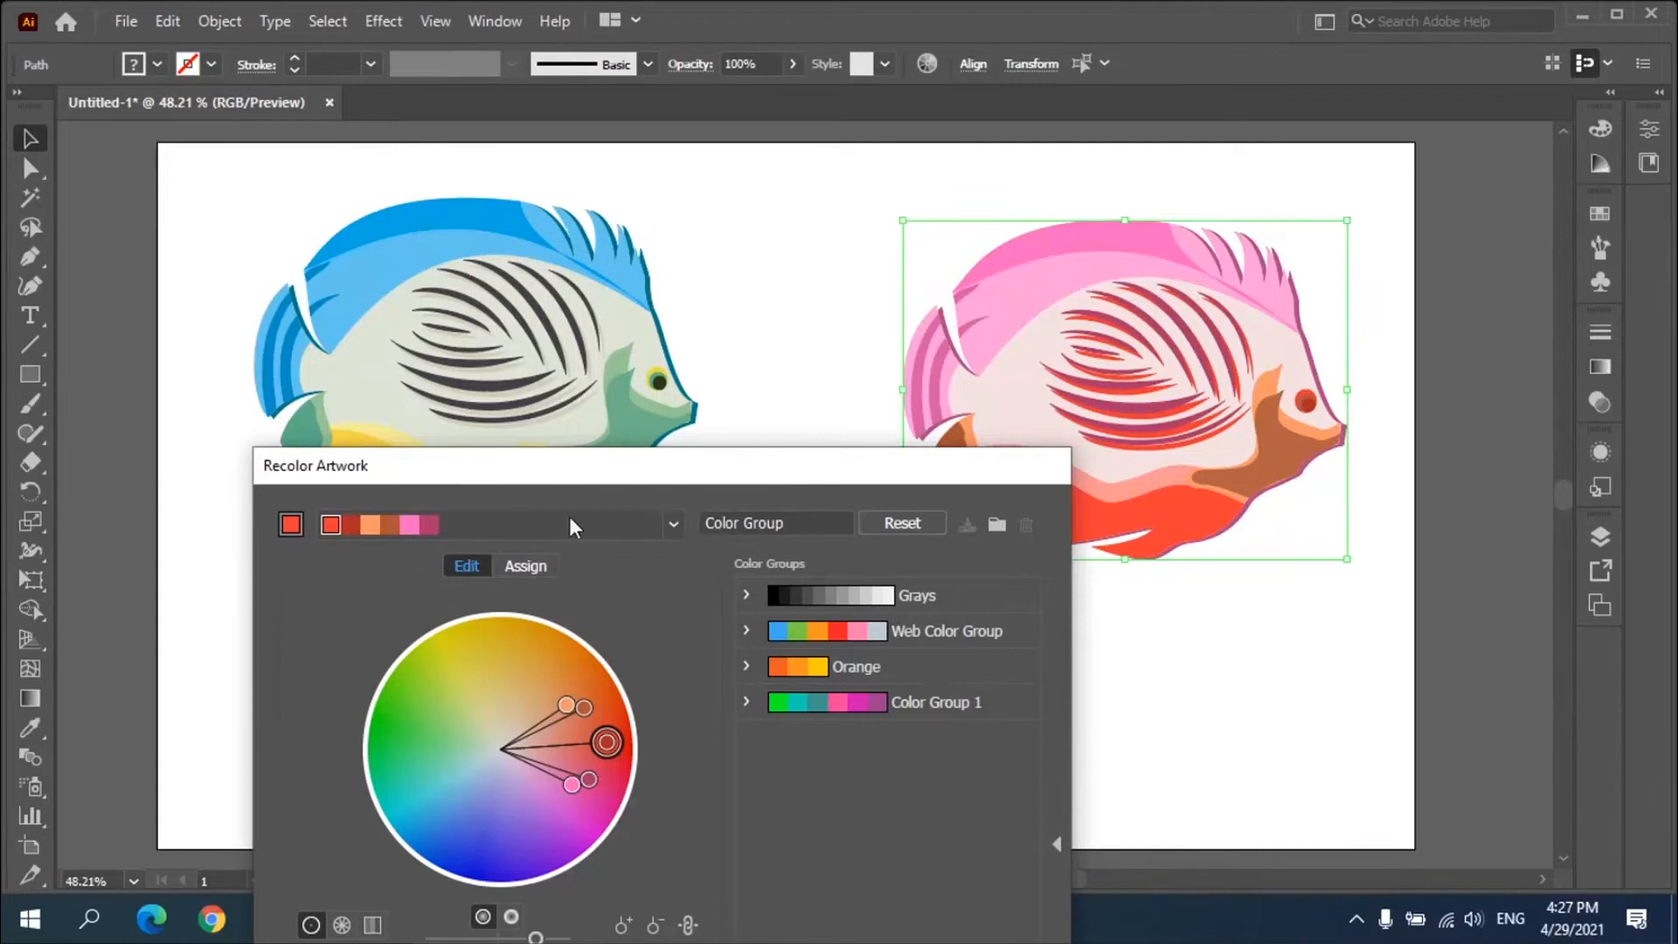
Rotate the linked harmony colors to orange at about 35° hue, save them as a new color group and accept the recoloring.
{"action": "left_click_drag", "start_coordinate": [741, 482], "coordinate": [692, 338]}
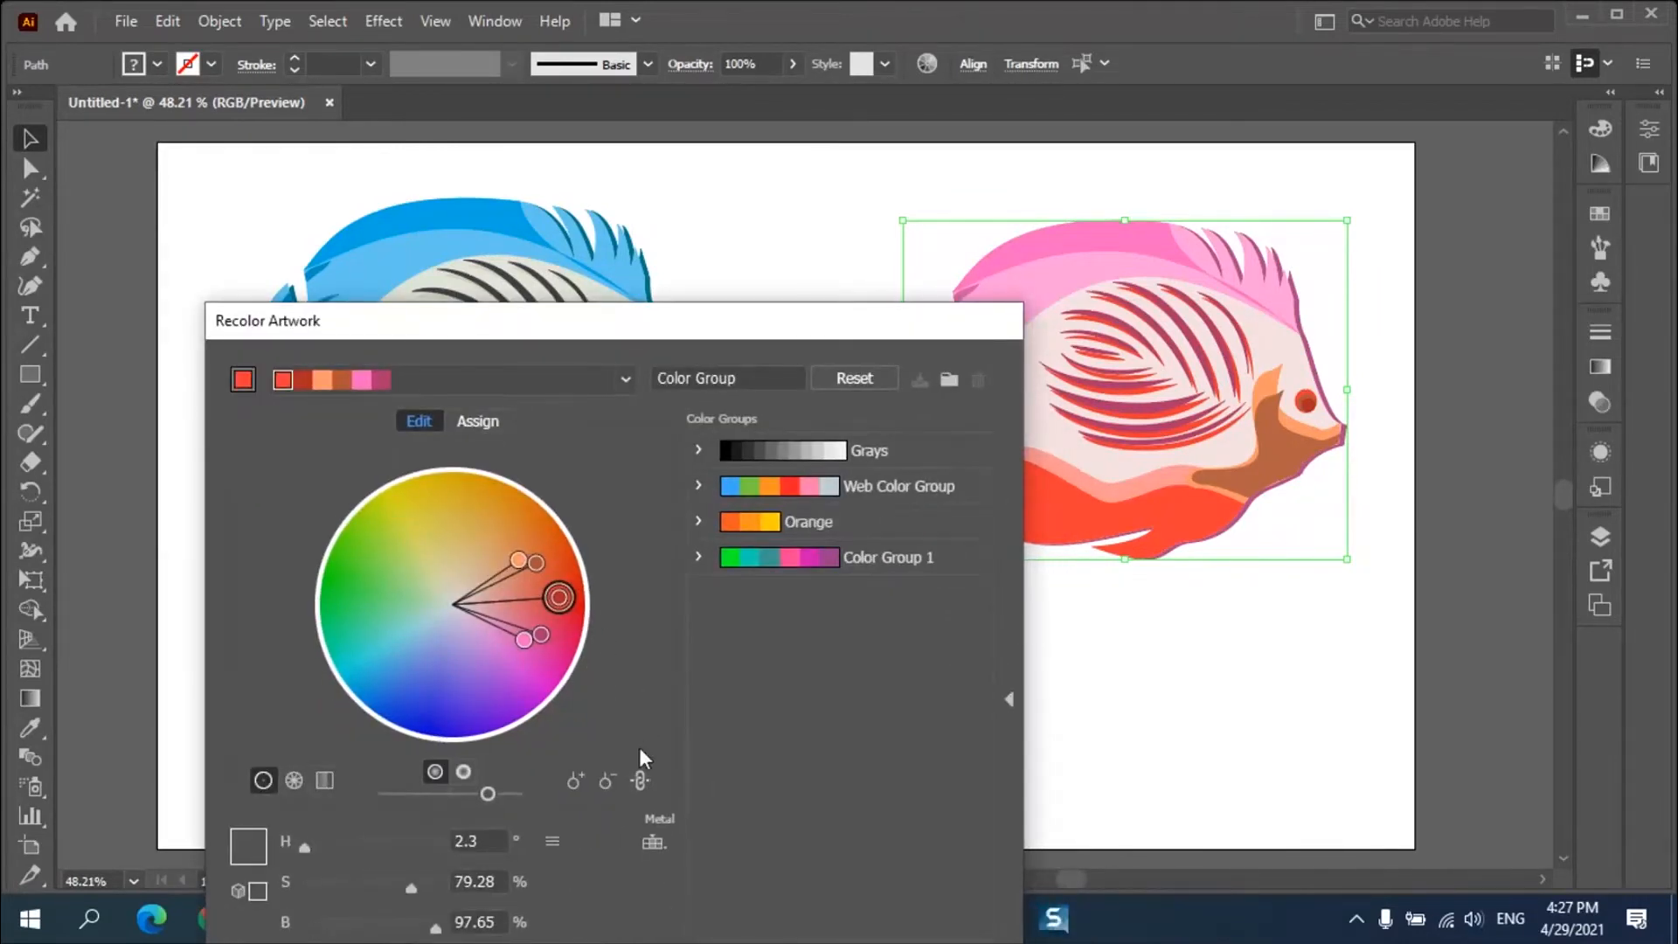
{"action": "left_click_drag", "start_coordinate": [561, 333], "coordinate": [547, 205]}
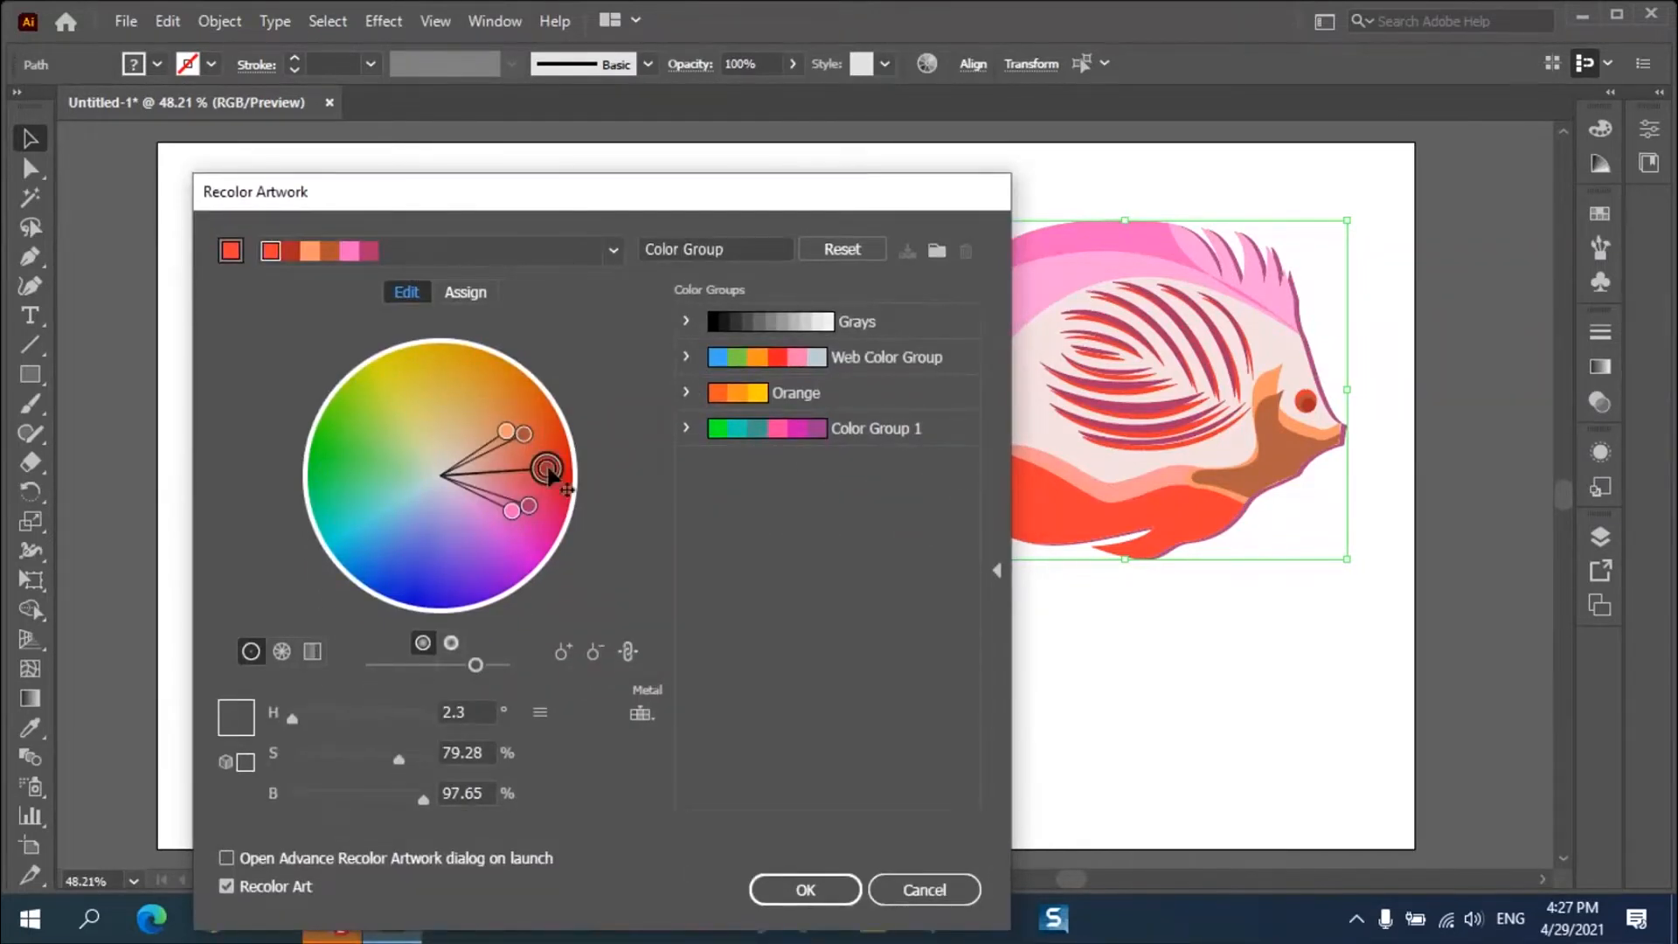
{"action": "left_click_drag", "start_coordinate": [548, 472], "coordinate": [510, 359]}
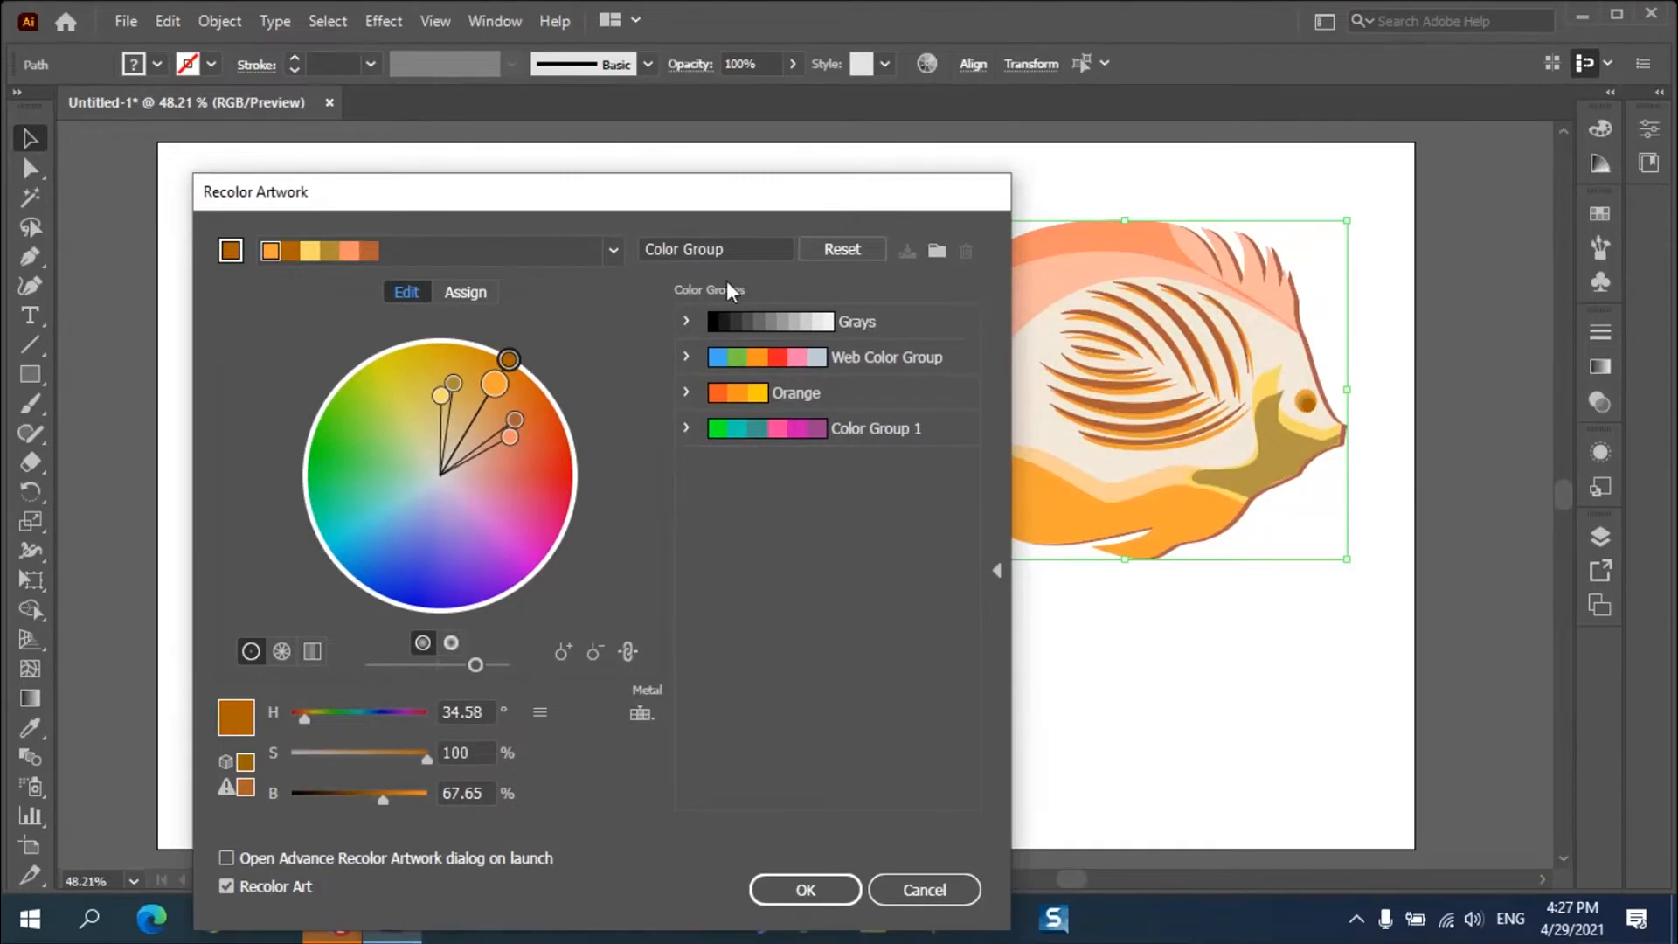
{"action": "left_click", "coordinate": [936, 253]}
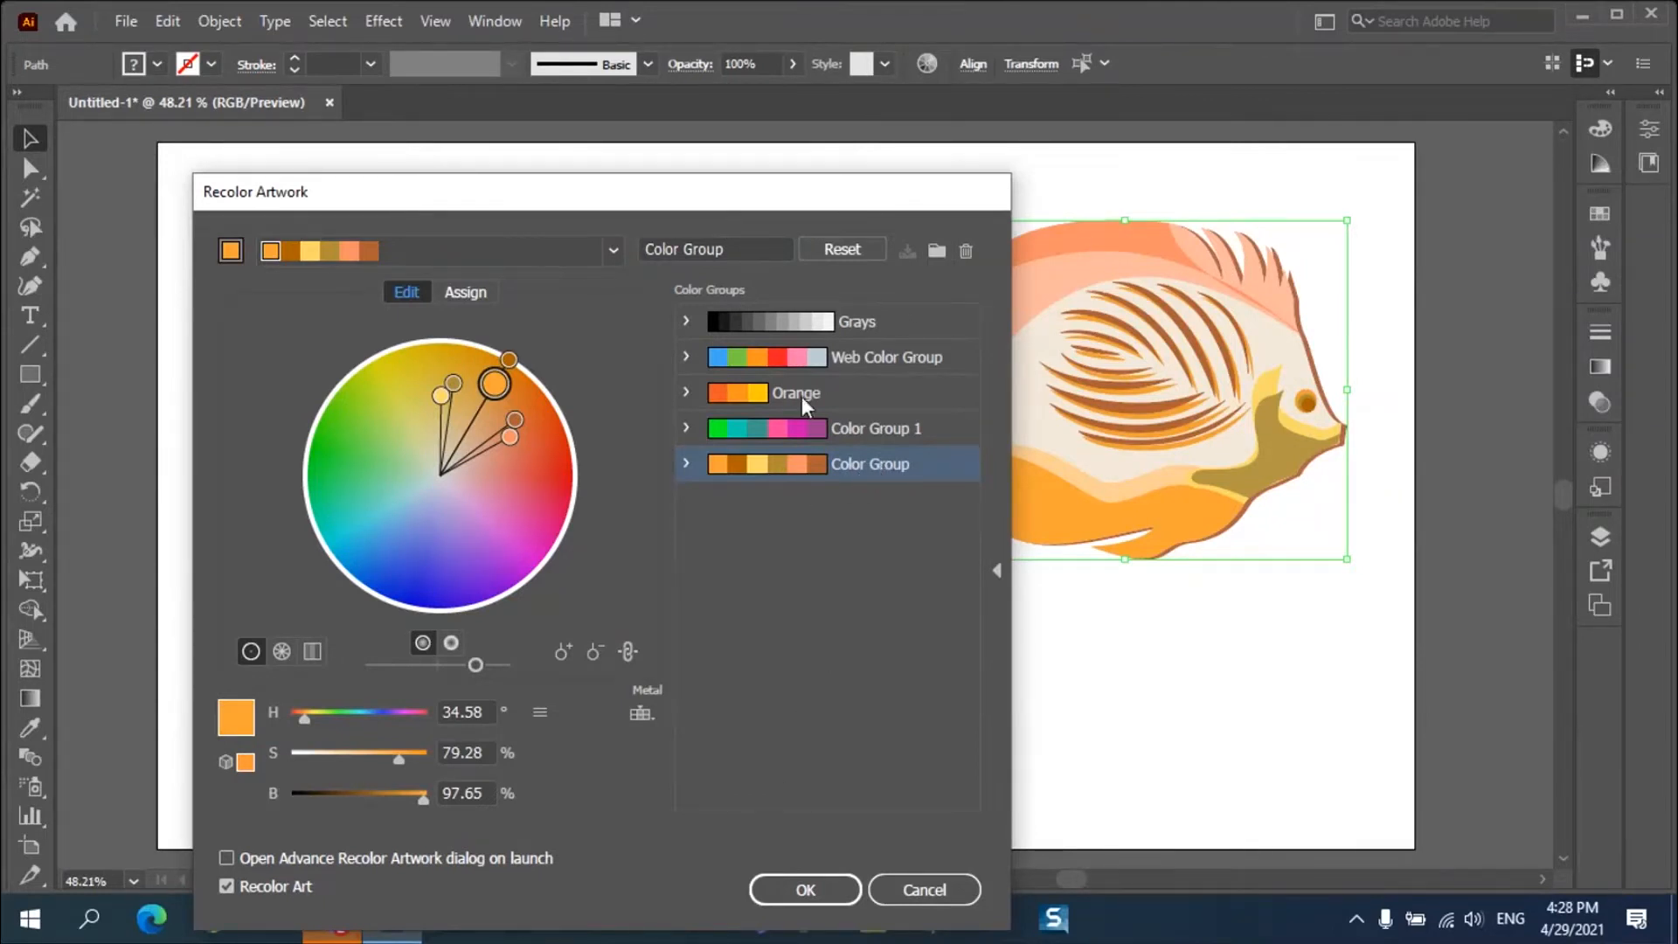
{"action": "left_click", "coordinate": [802, 900]}
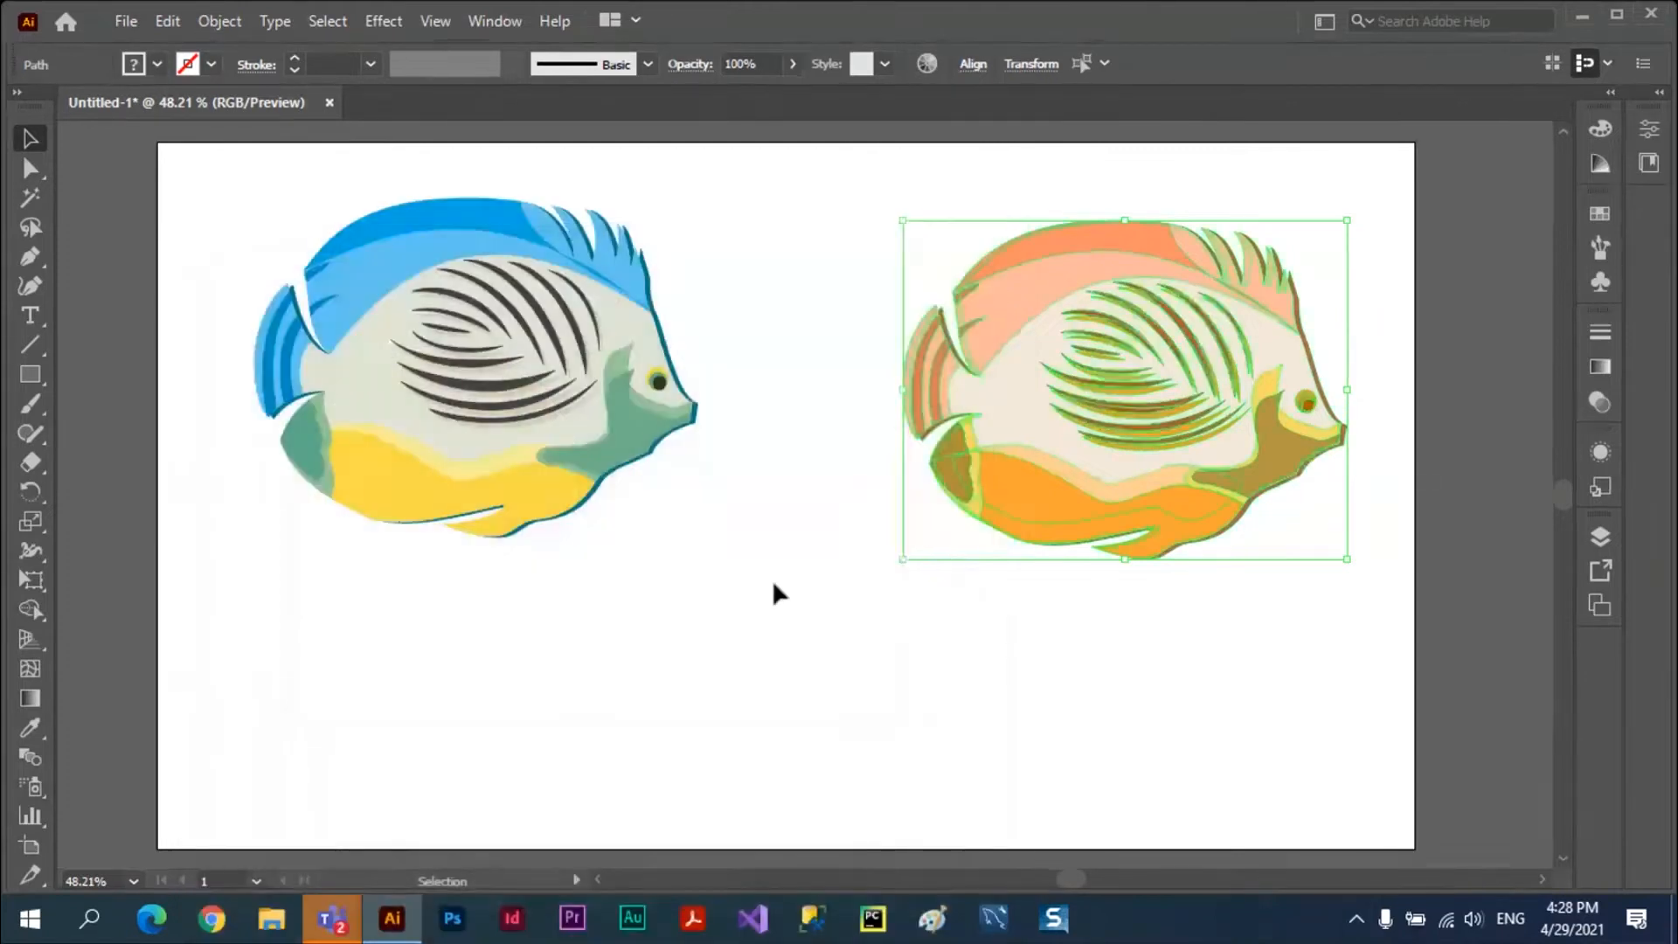
Deselect the fish and enlarge the Swatches panel to show all the saved color groups.
{"action": "left_click", "coordinate": [778, 592]}
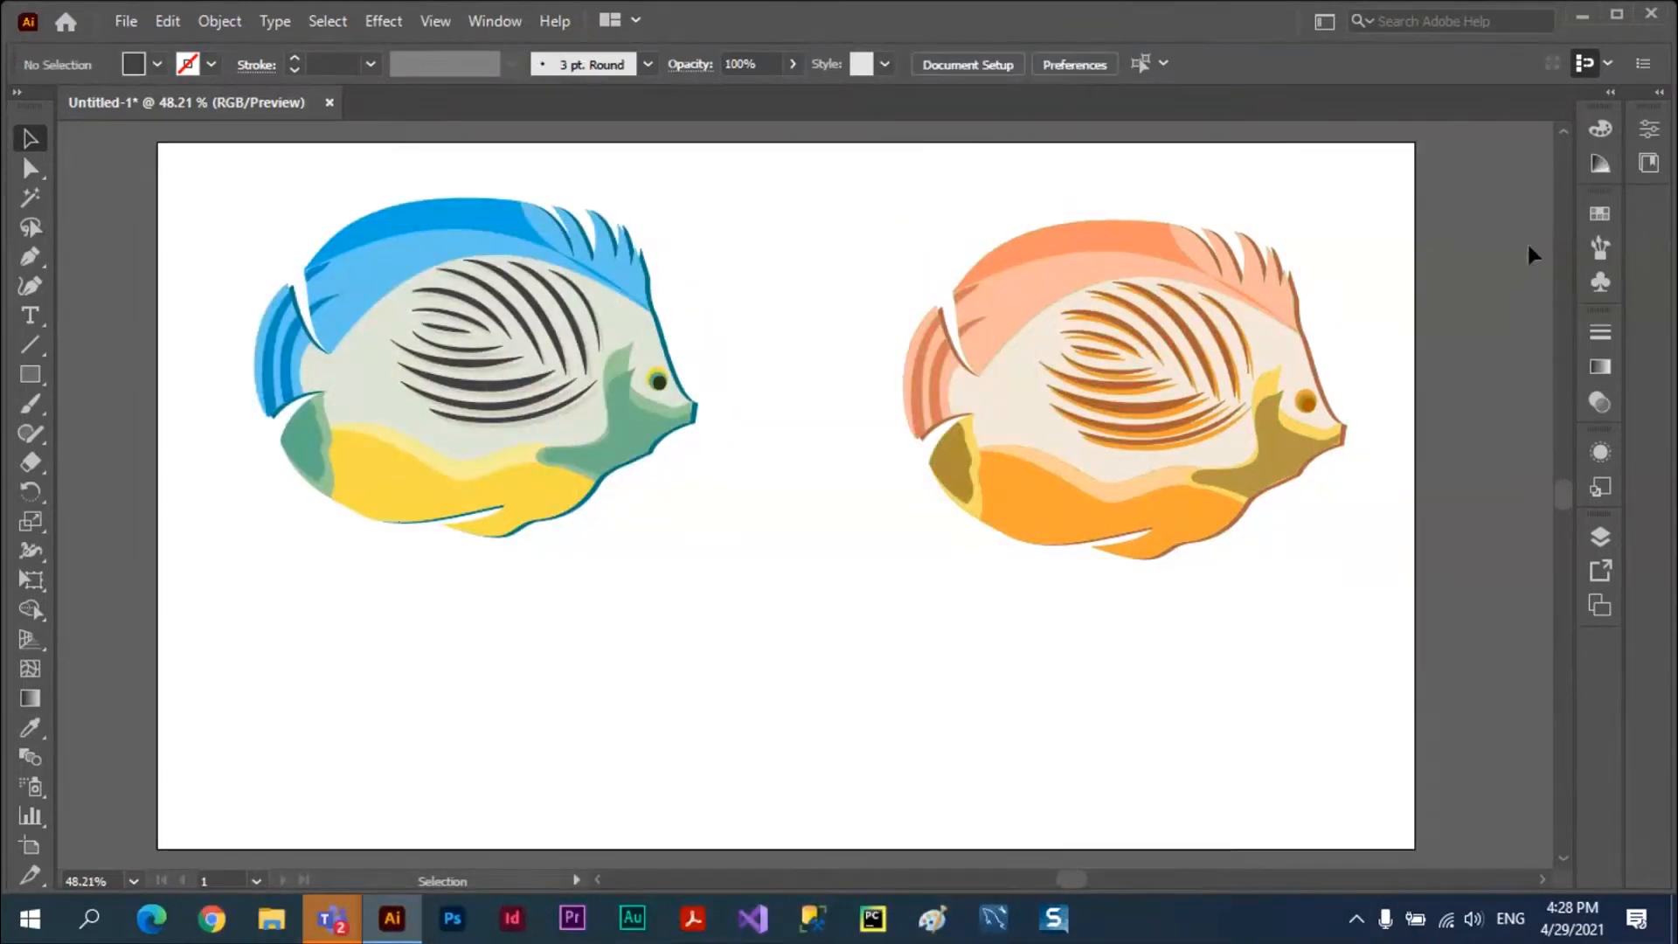
{"action": "left_click", "coordinate": [1599, 215]}
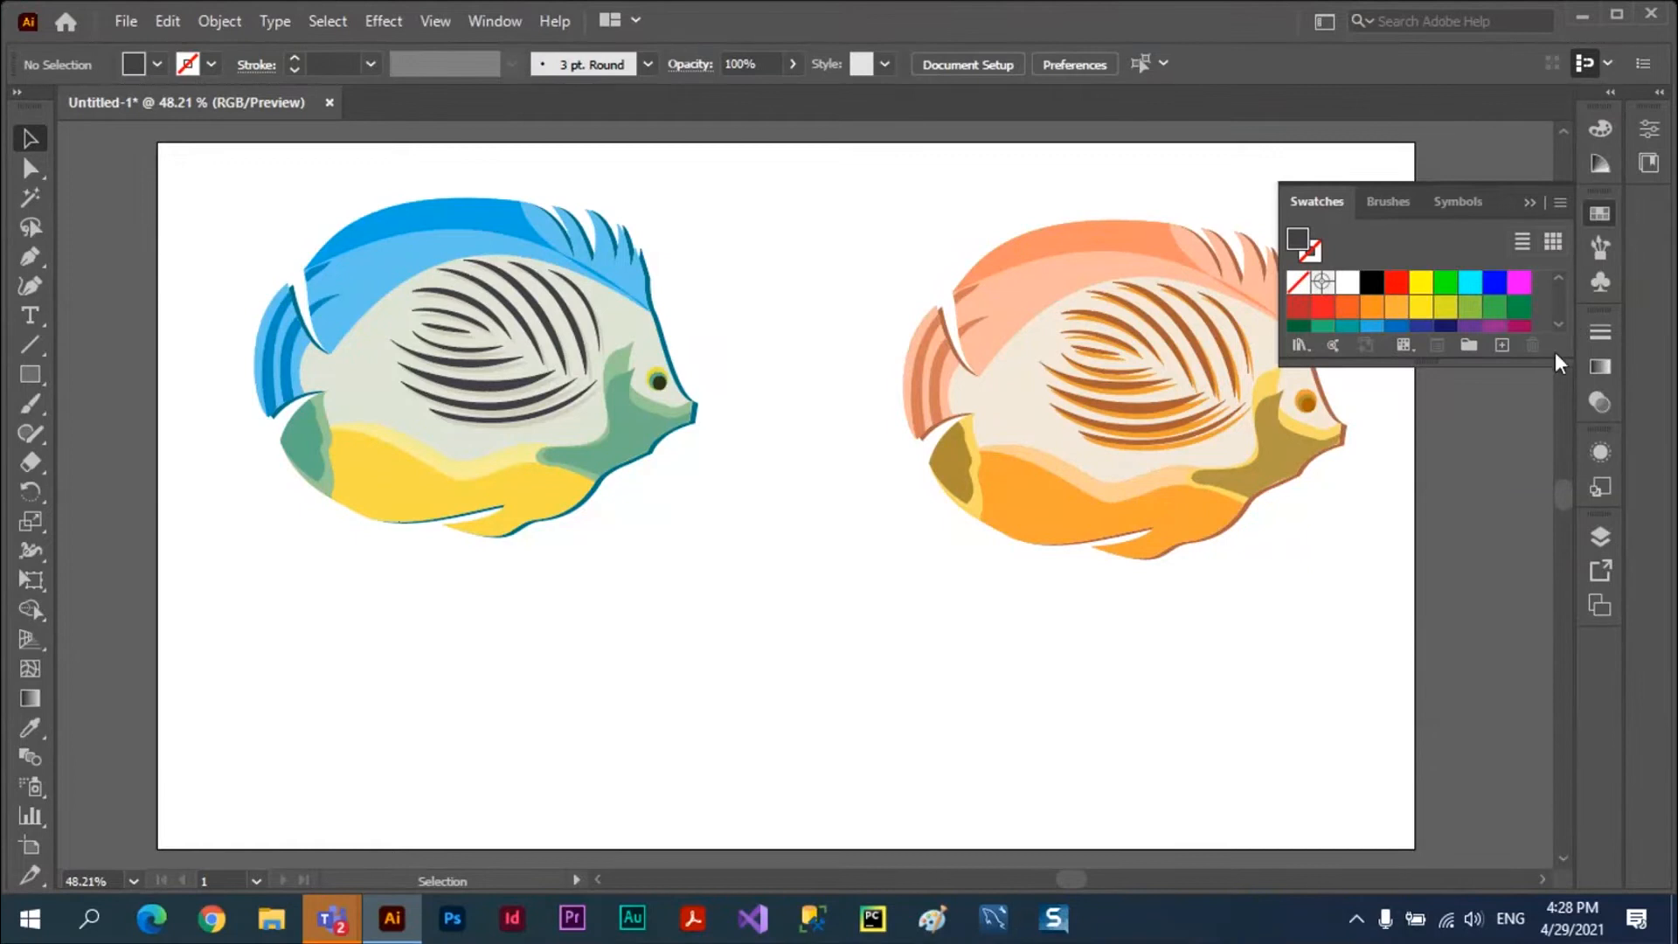
{"action": "left_click_drag", "start_coordinate": [1554, 372], "coordinate": [1538, 666]}
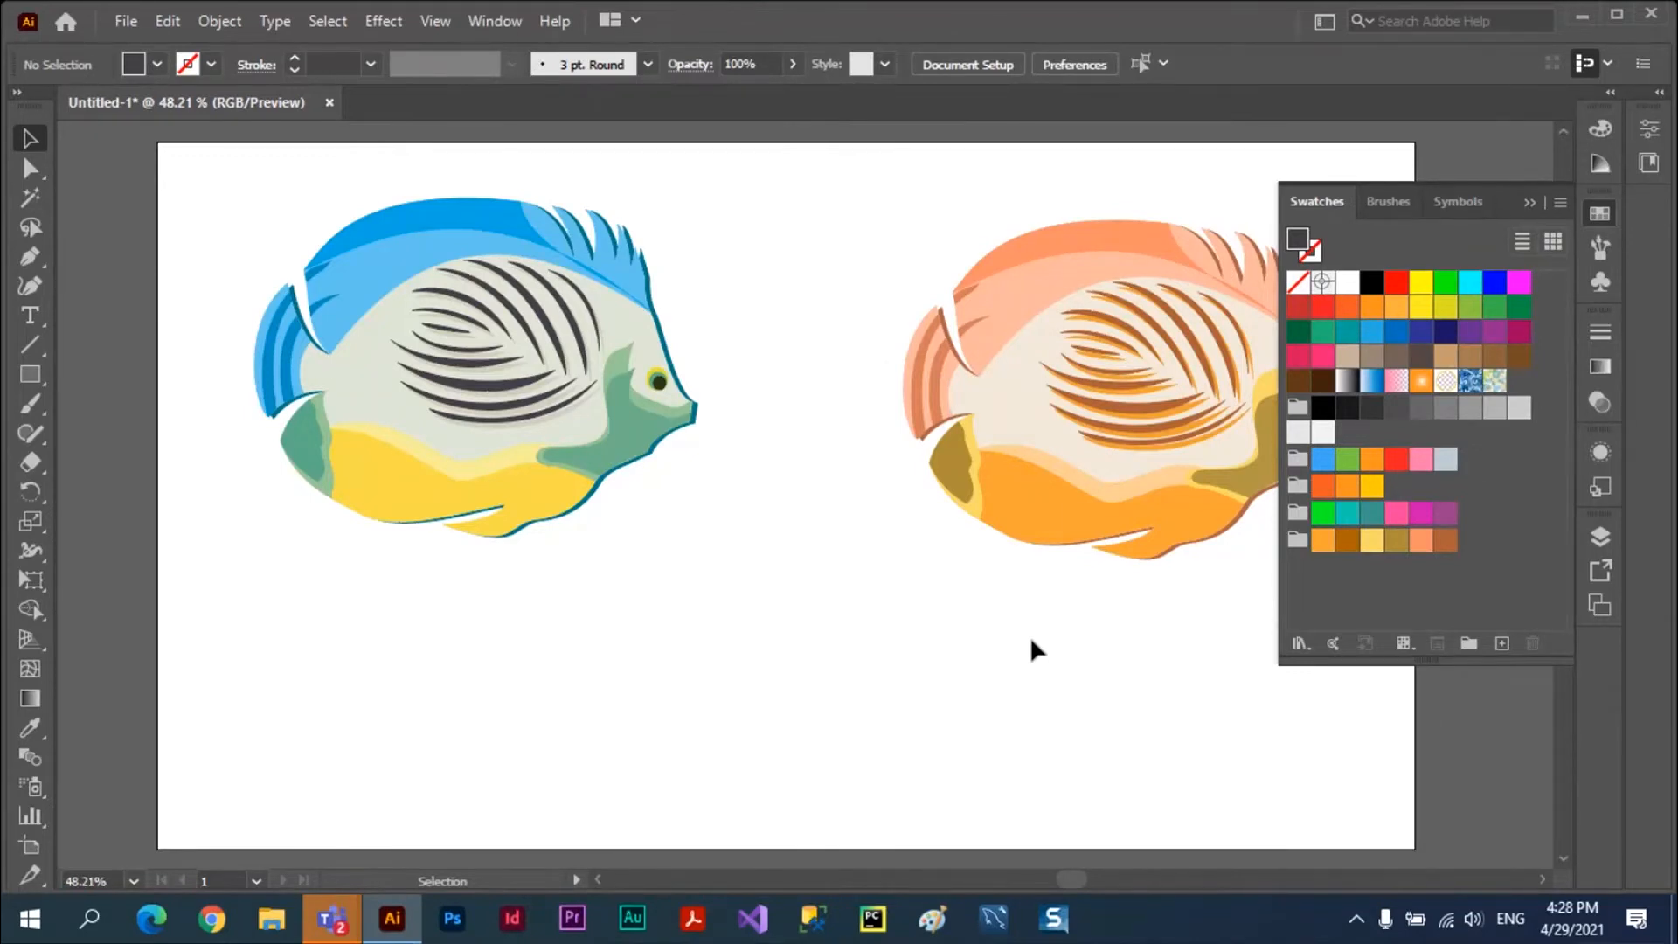
Close the fish document without saving it and look through the recent files.
{"action": "left_click", "coordinate": [327, 104]}
{"action": "left_click", "coordinate": [960, 490]}
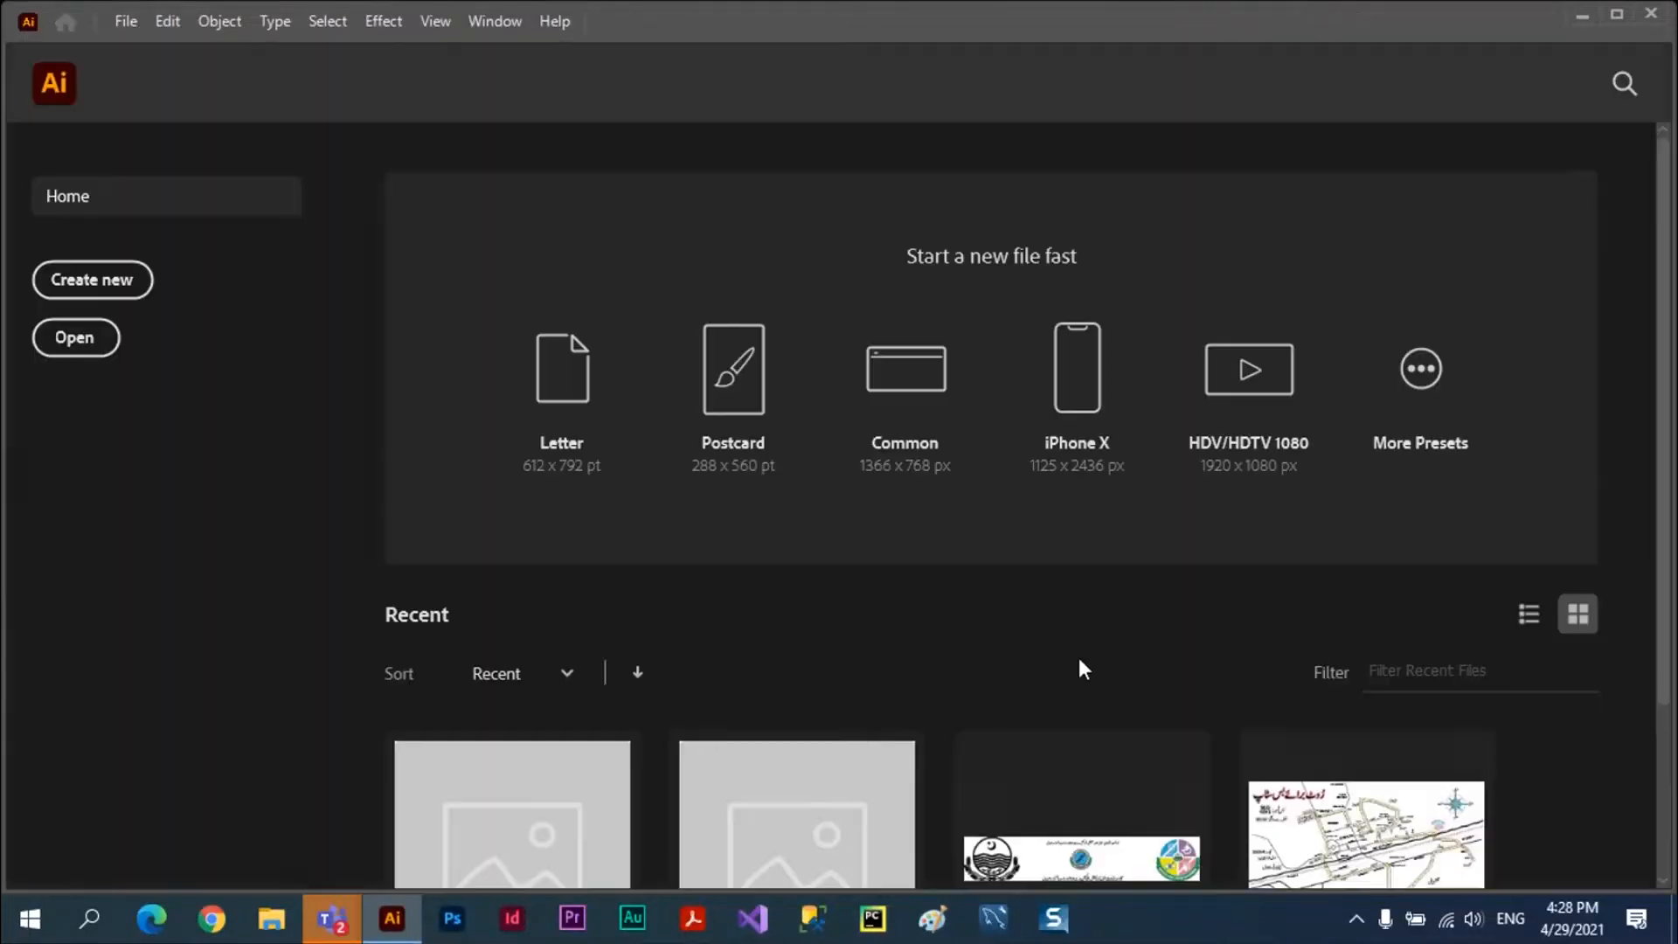
{"action": "scroll", "coordinate": [1077, 666], "scroll_direction": "down", "scroll_amount": 3}
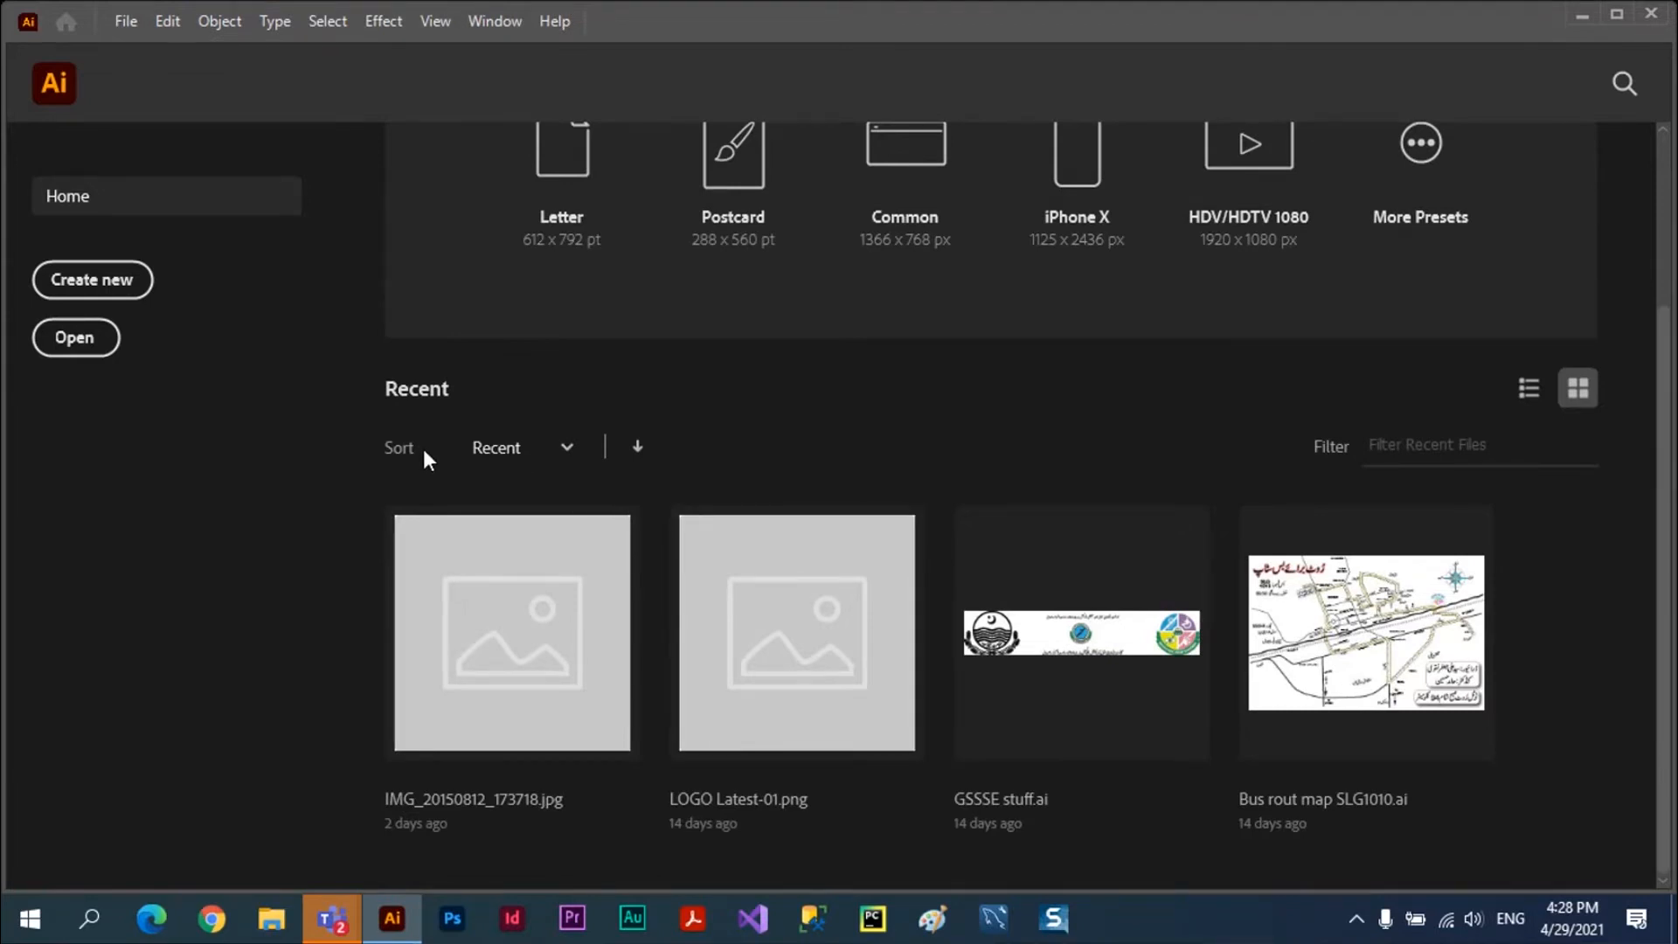
Open Corona Virus.ai from the Corona Virus folder within GSSSE HI Girls School Work on drive G.
{"action": "key", "text": "ctrl+o"}
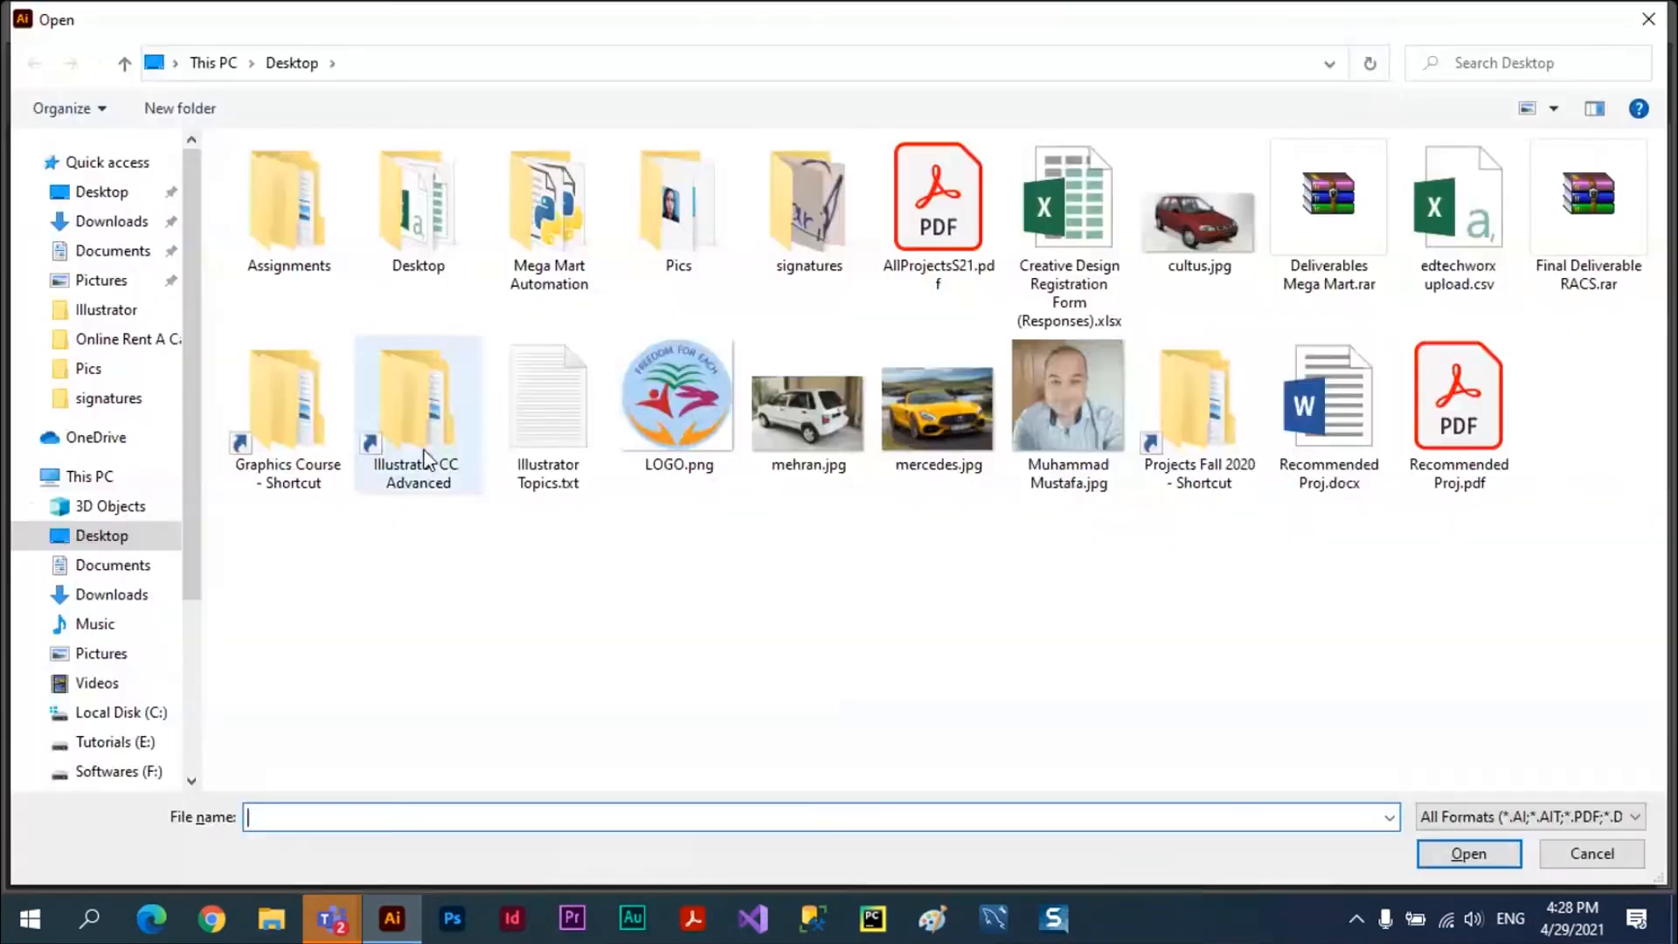
{"action": "scroll", "coordinate": [114, 750], "scroll_direction": "down", "scroll_amount": 1}
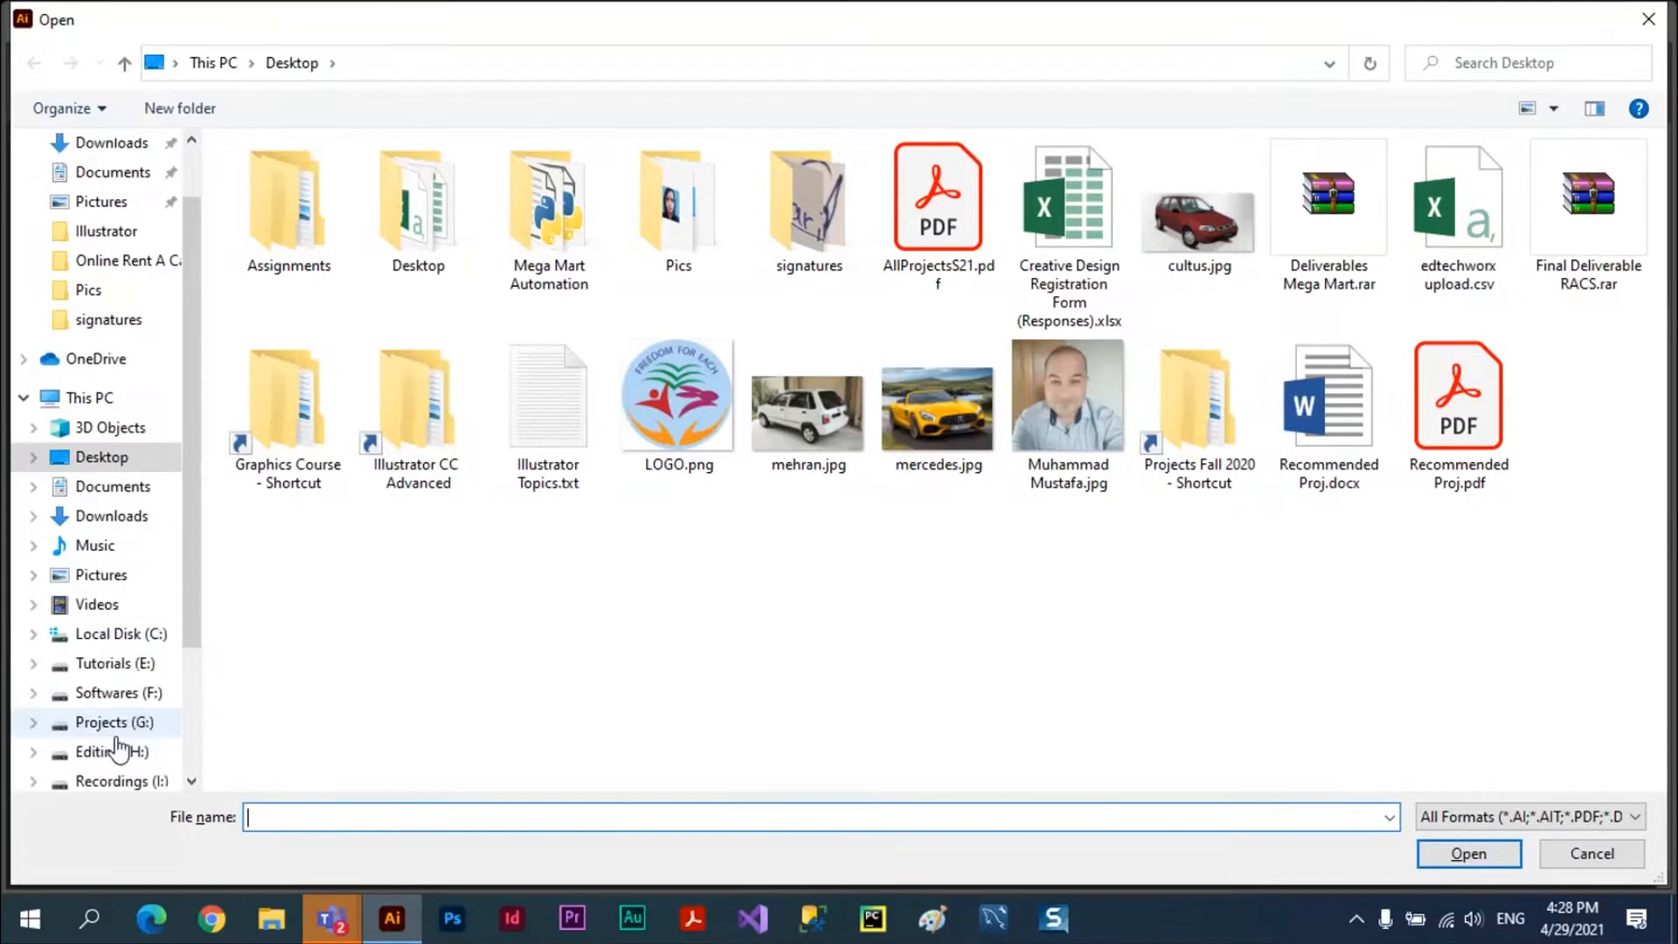
{"action": "left_click", "coordinate": [116, 731]}
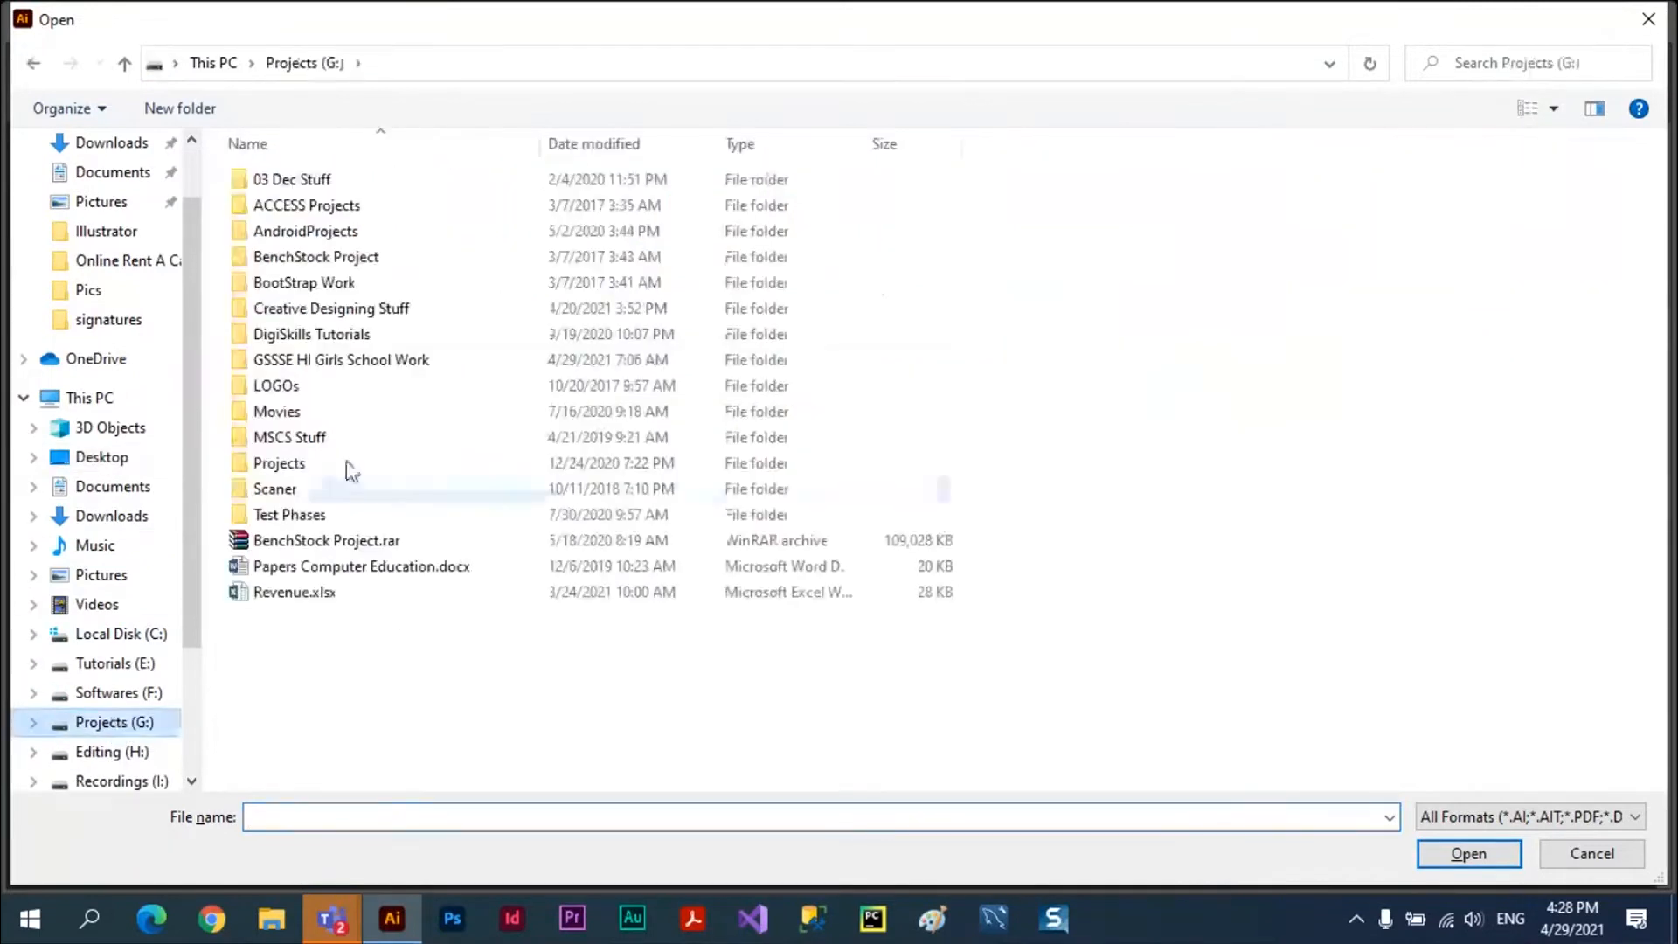
{"action": "double_click", "coordinate": [356, 364]}
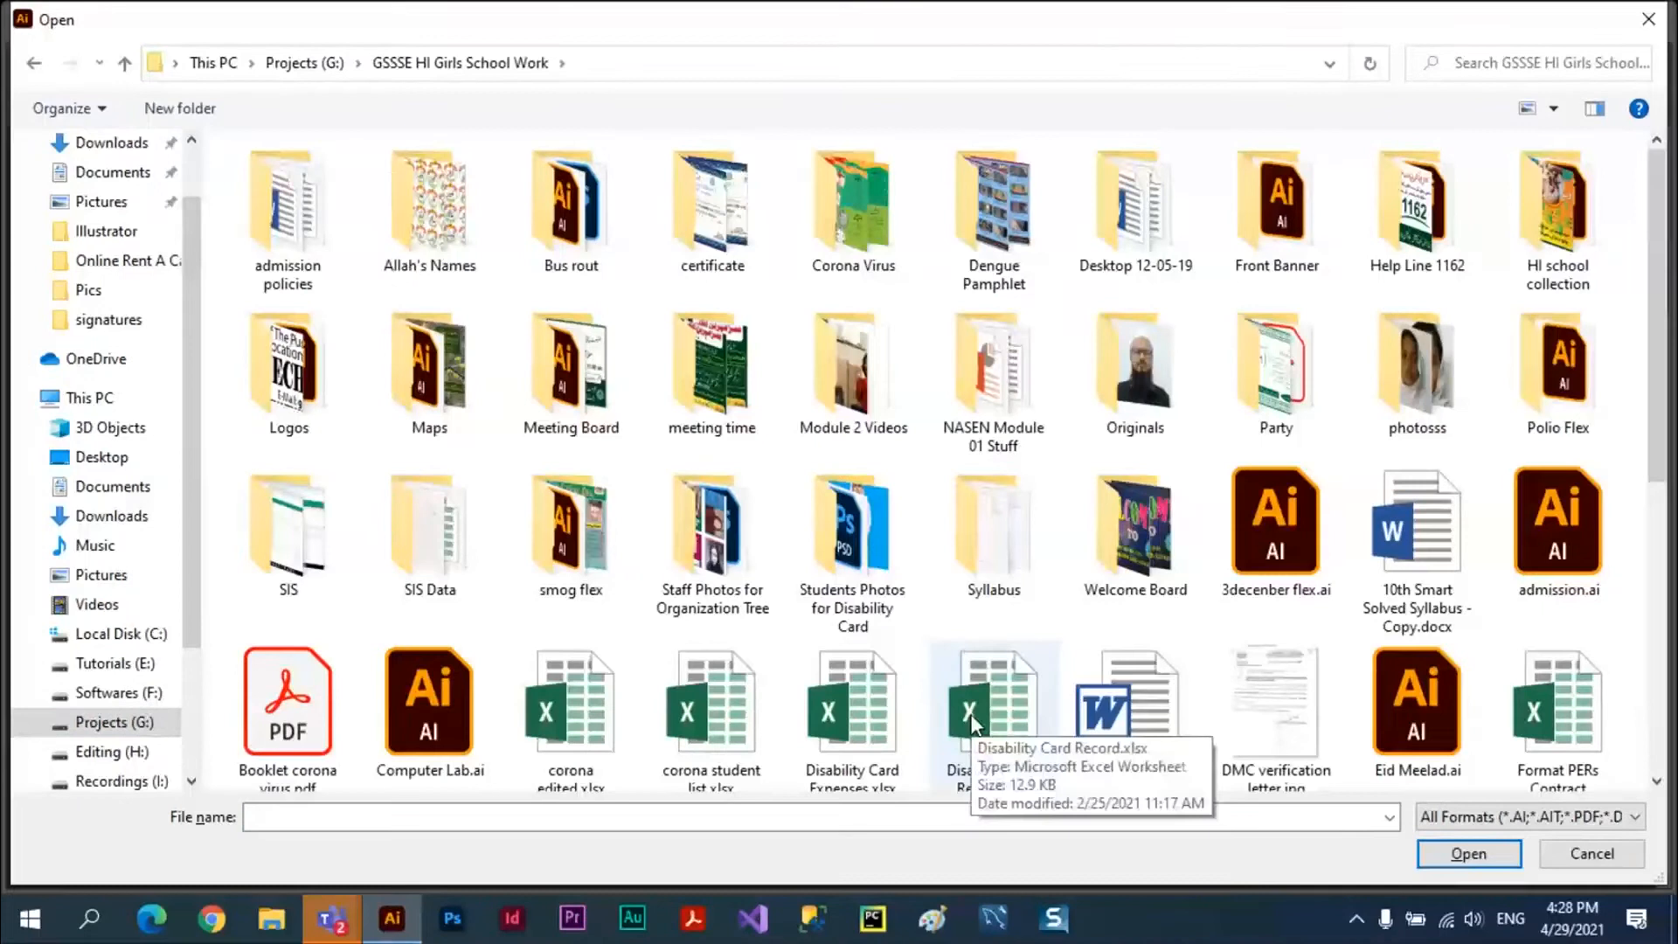
{"action": "double_click", "coordinate": [858, 226]}
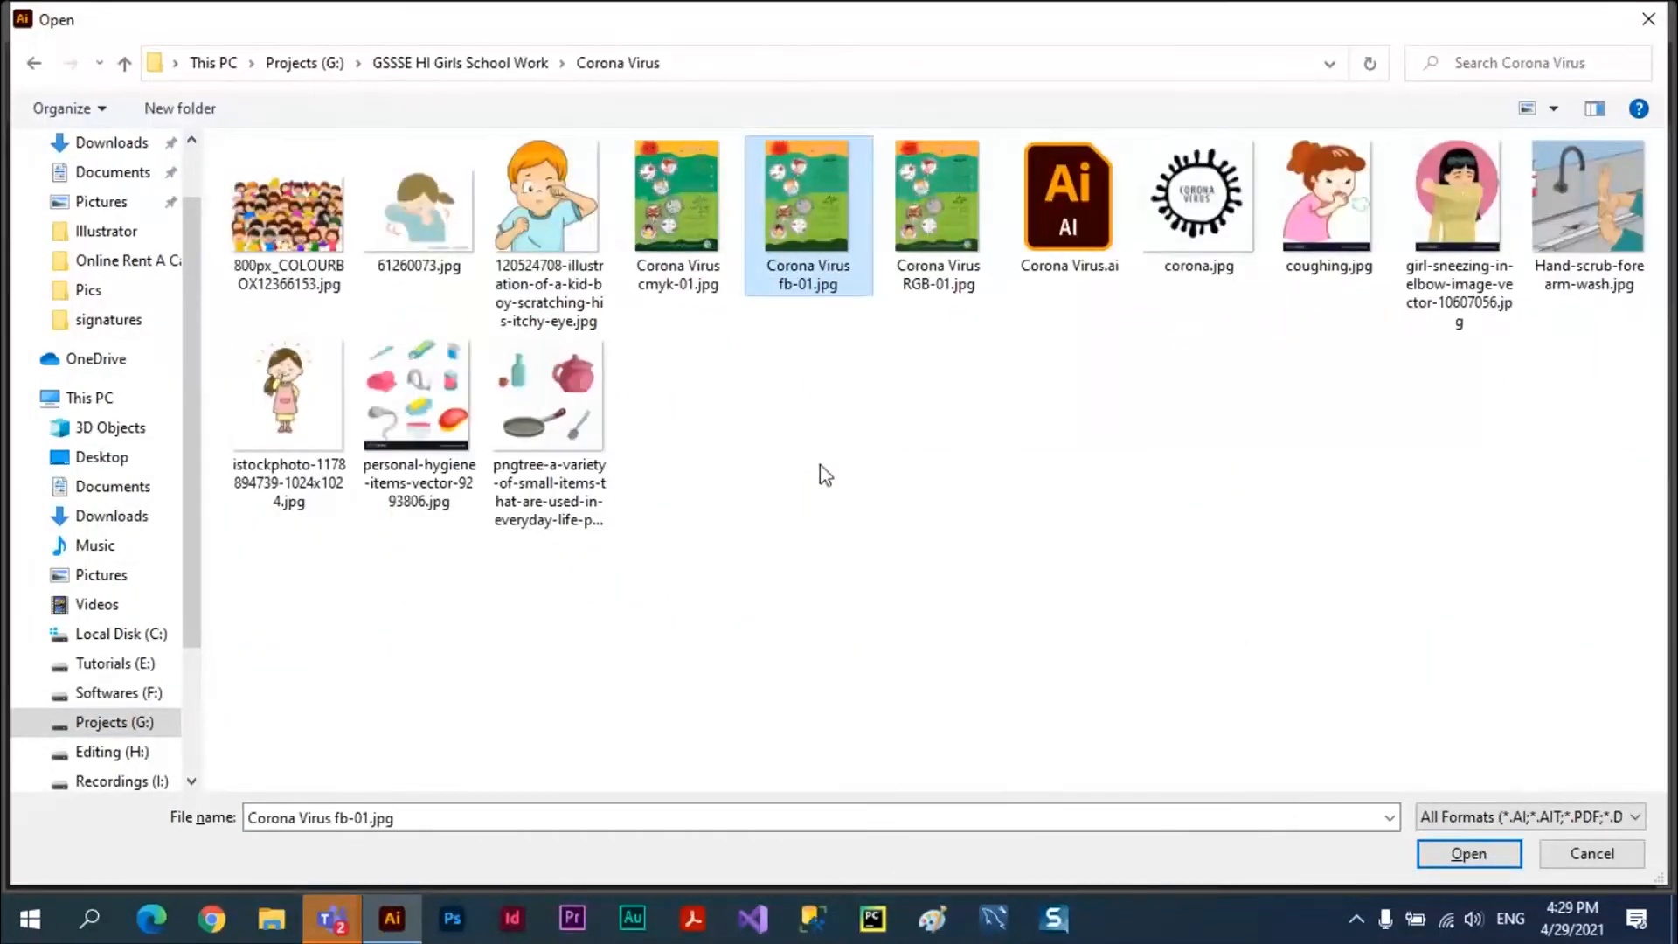
{"action": "left_click", "coordinate": [1071, 202]}
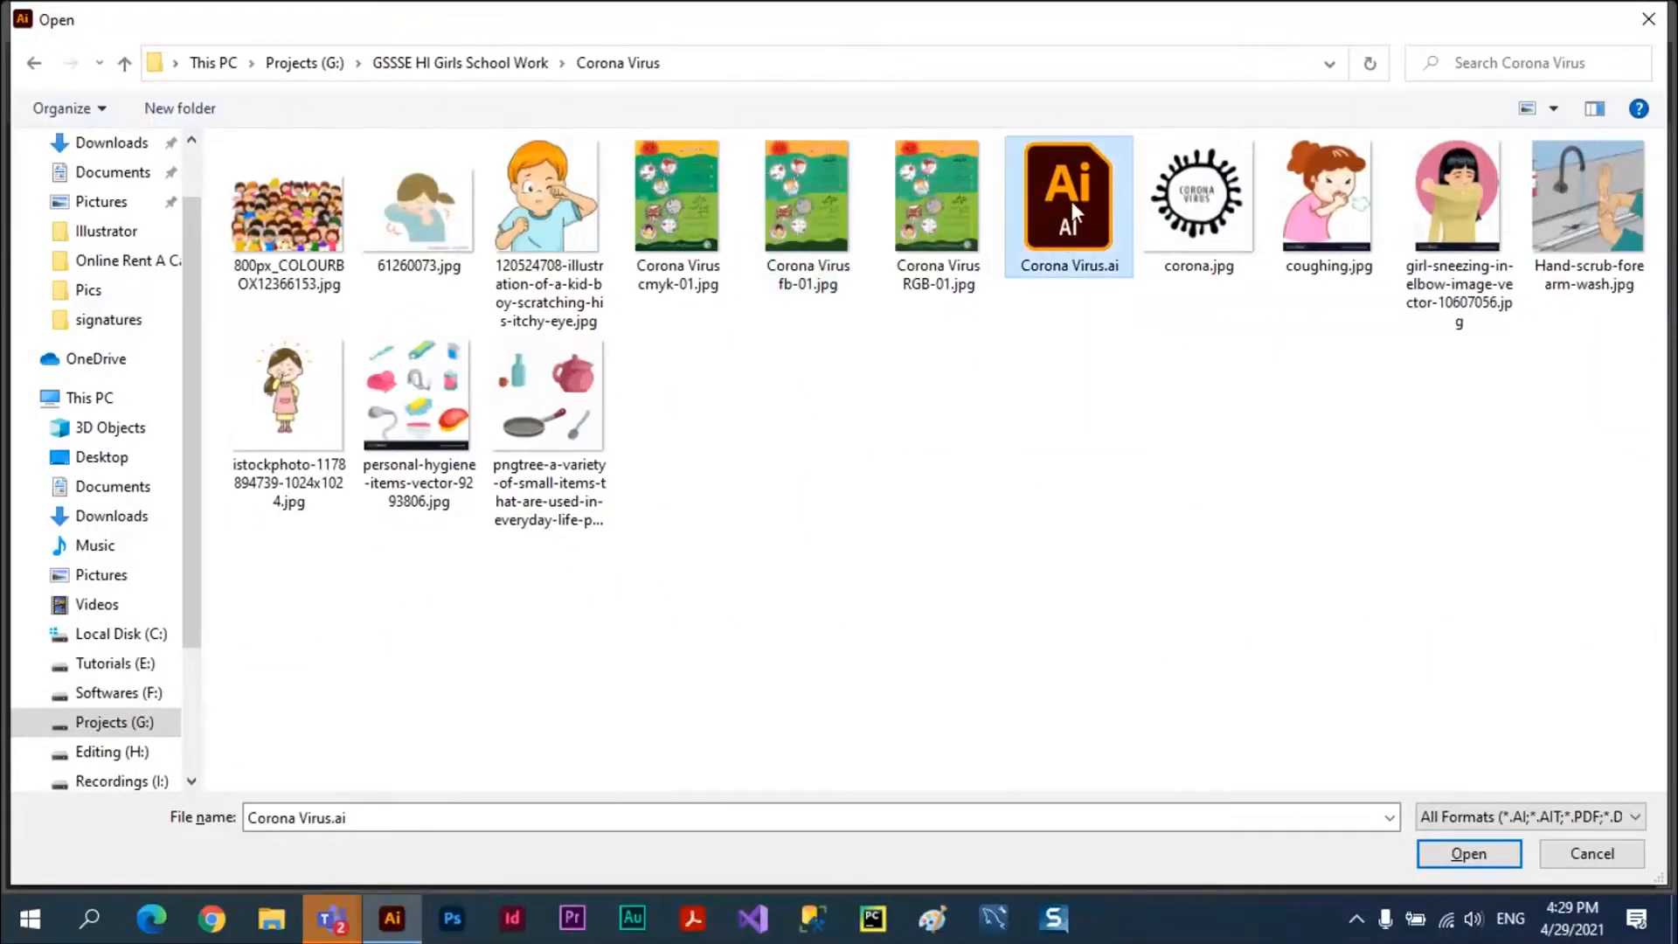
{"action": "left_click", "coordinate": [1461, 852]}
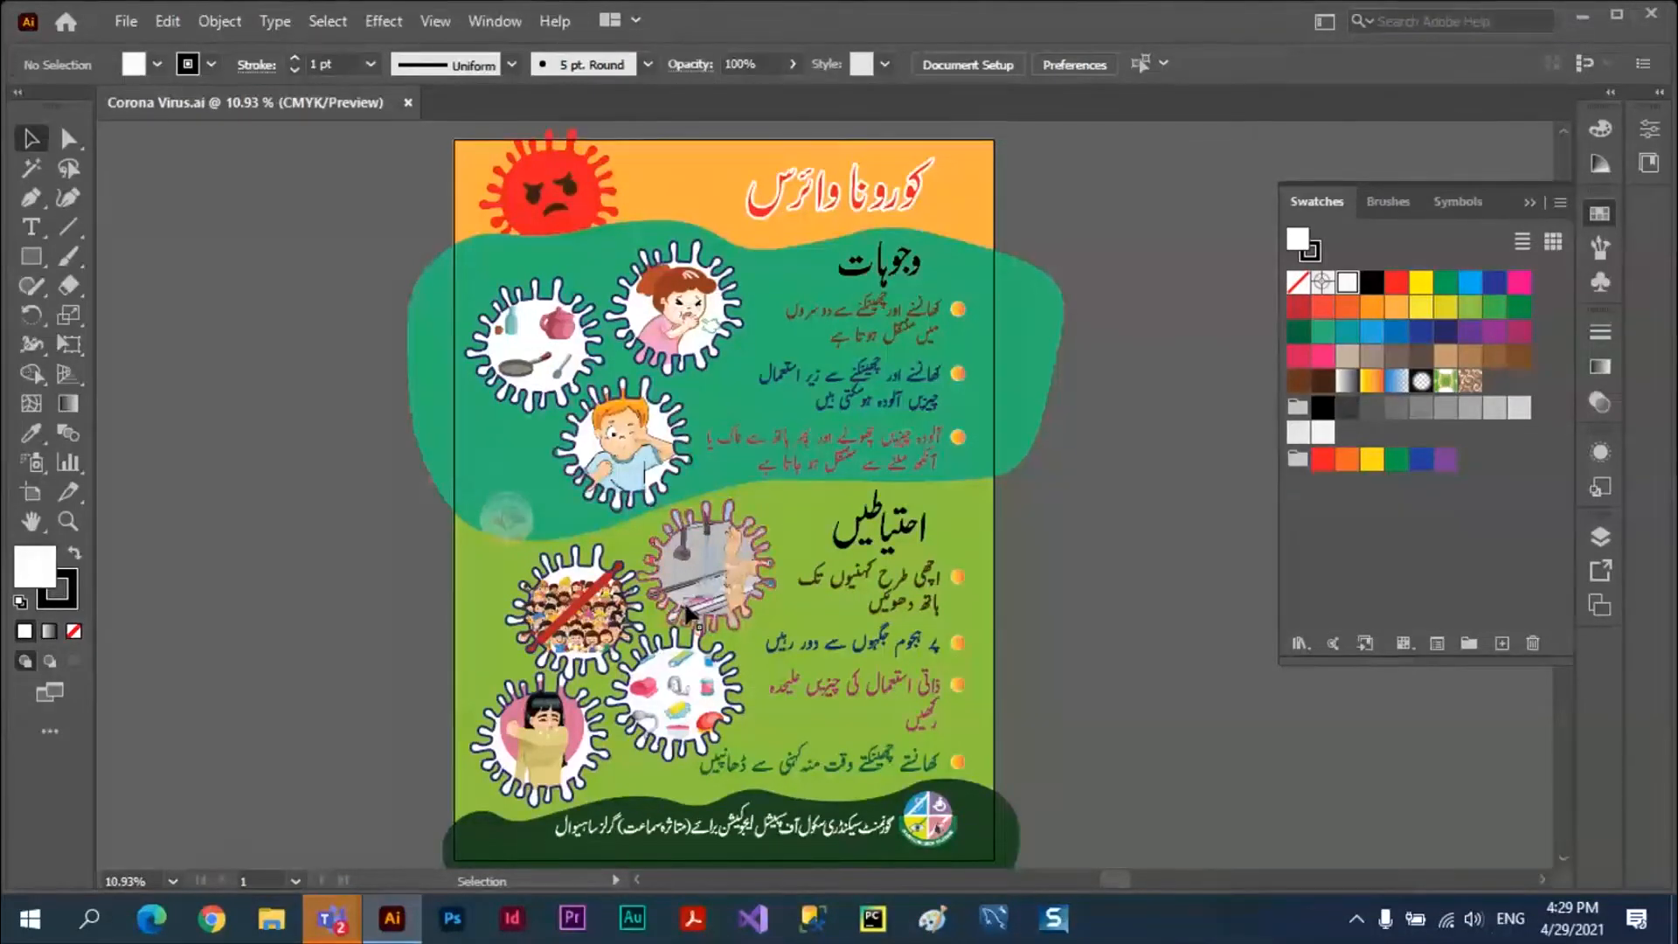
Preview the poster in Trim View and return to the untrimmed view.
{"action": "left_click", "coordinate": [434, 25]}
{"action": "left_click", "coordinate": [554, 159]}
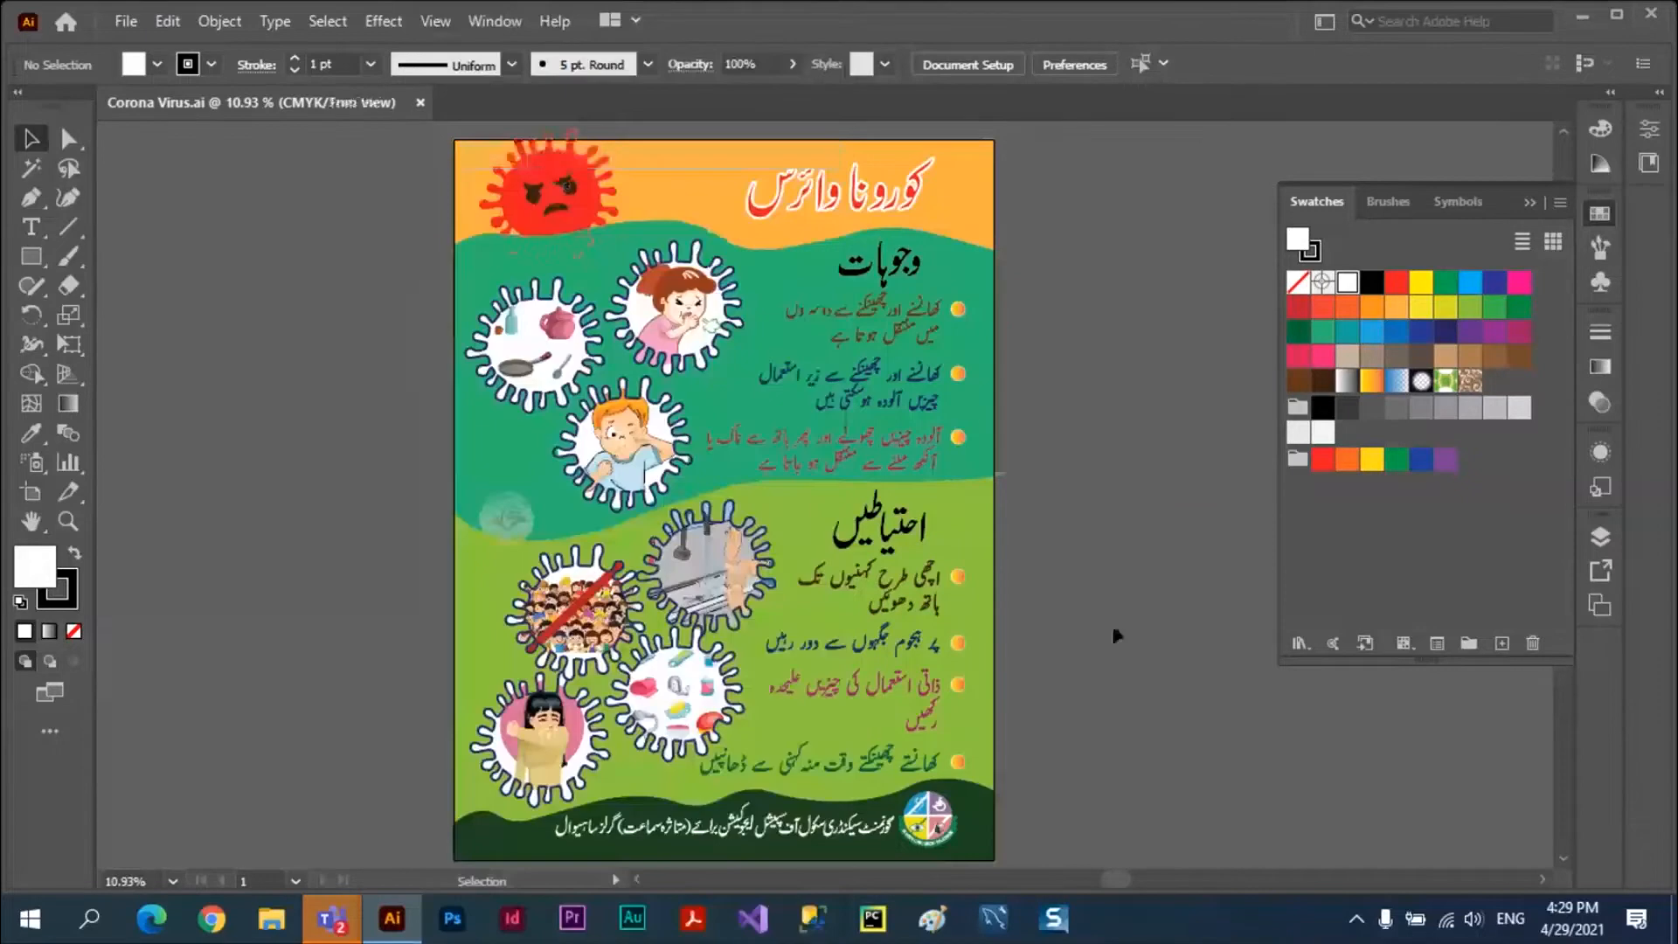
{"action": "left_click", "coordinate": [433, 19]}
{"action": "left_click", "coordinate": [550, 157]}
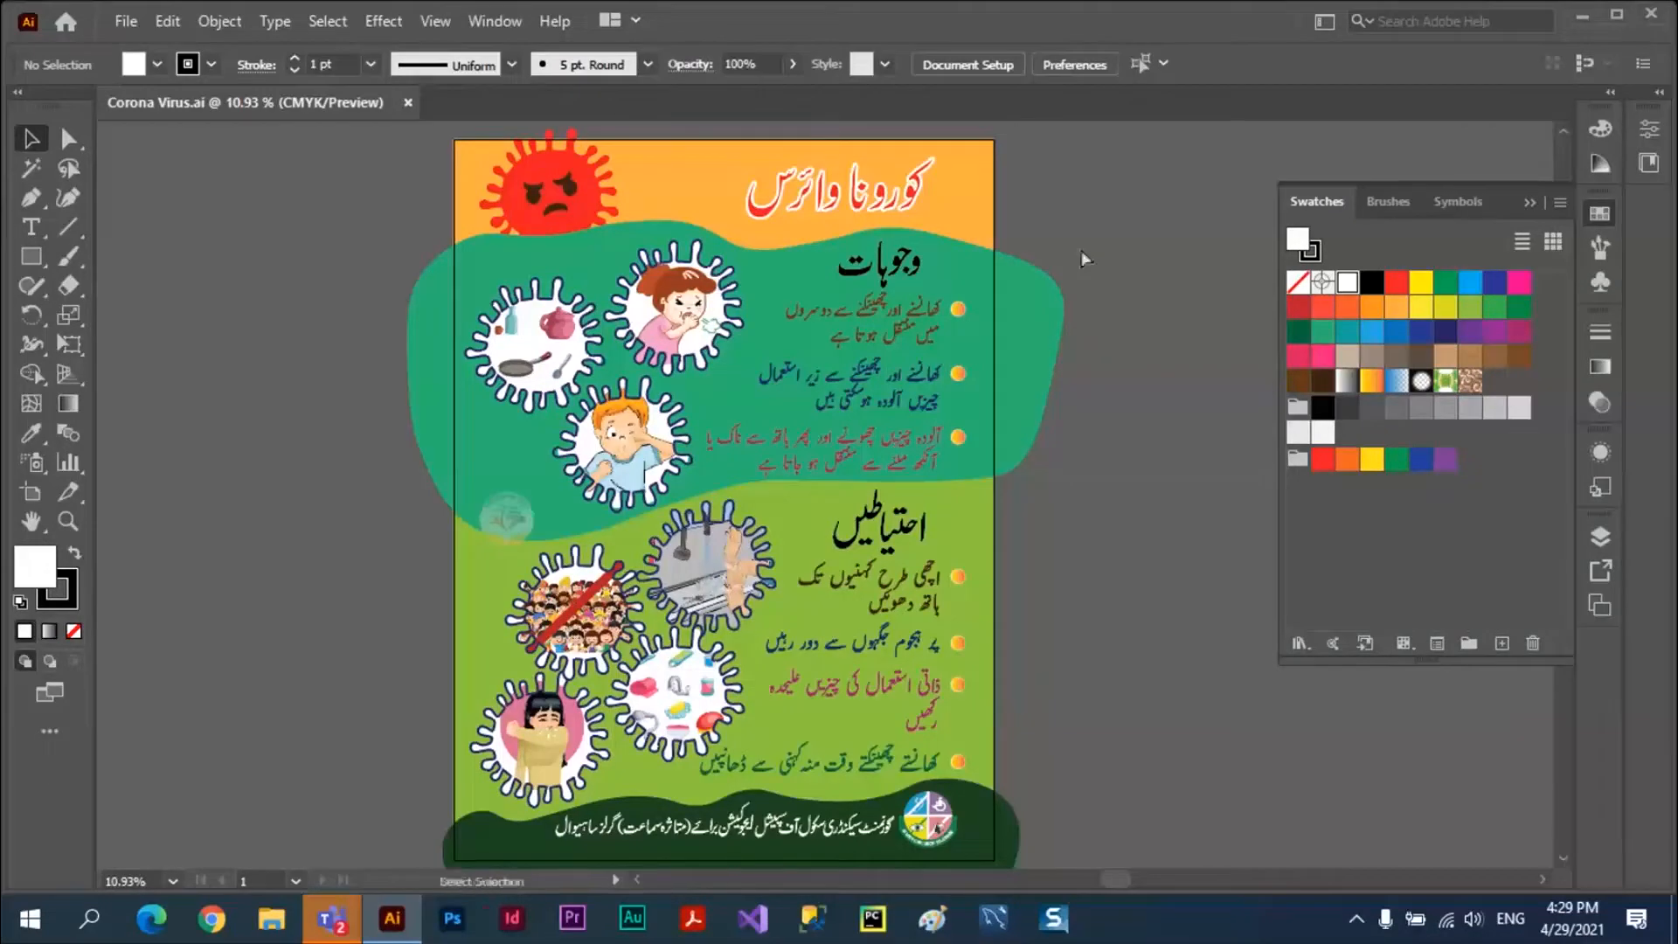
{"action": "key", "text": "ctrl+a"}
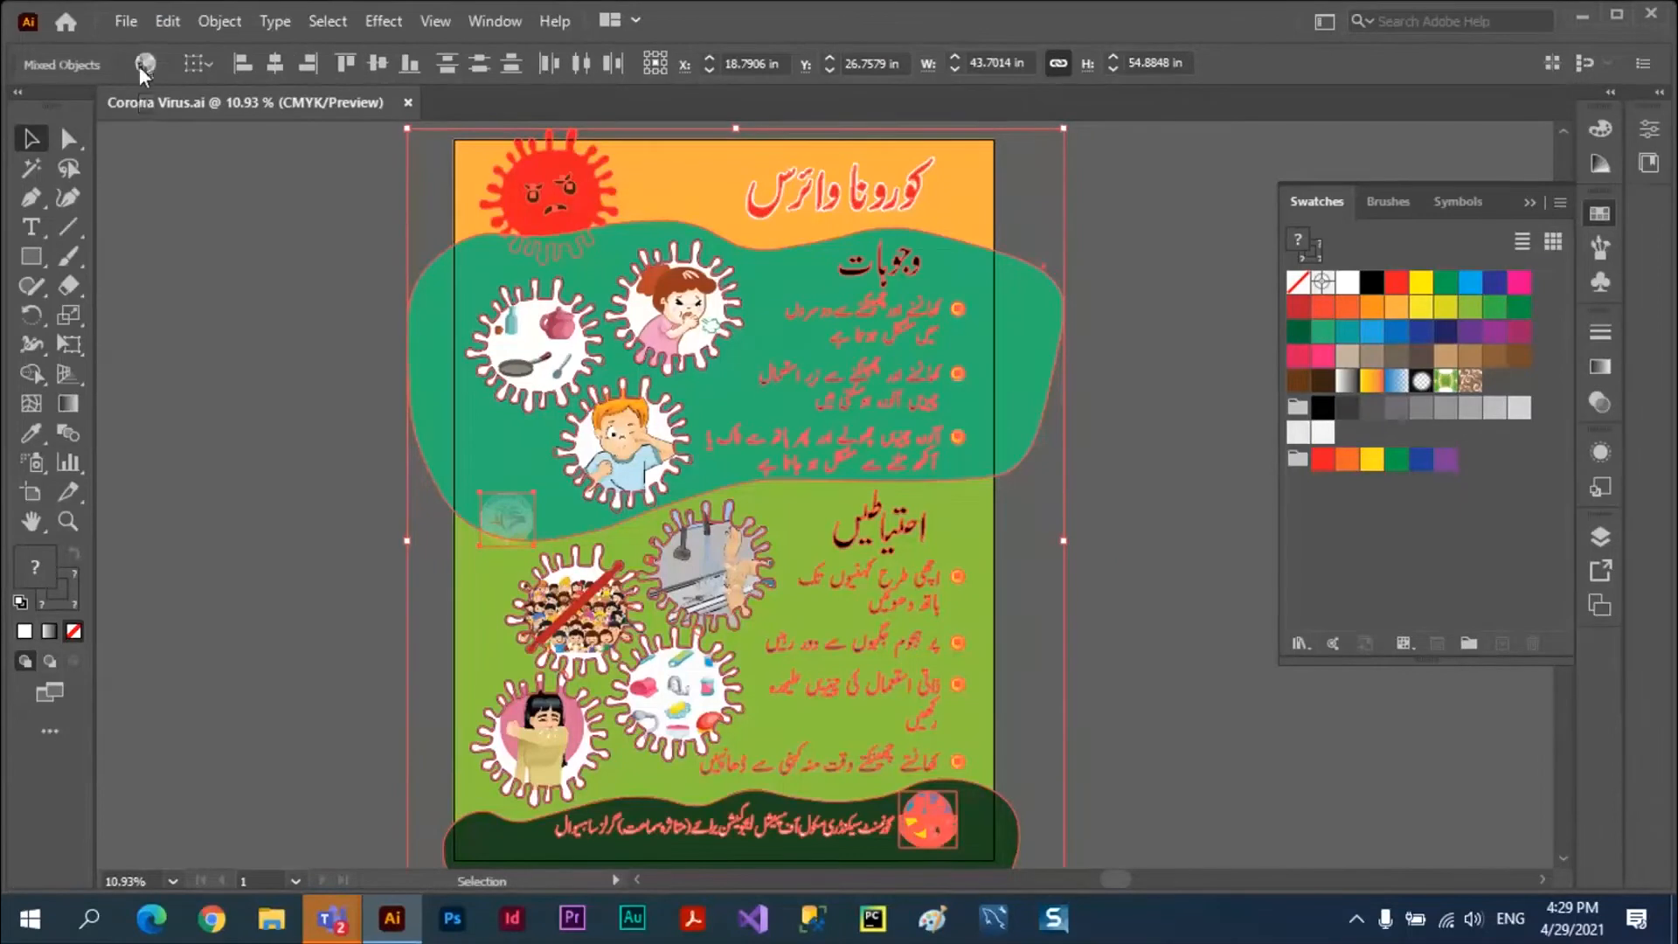
{"action": "left_click", "coordinate": [166, 23]}
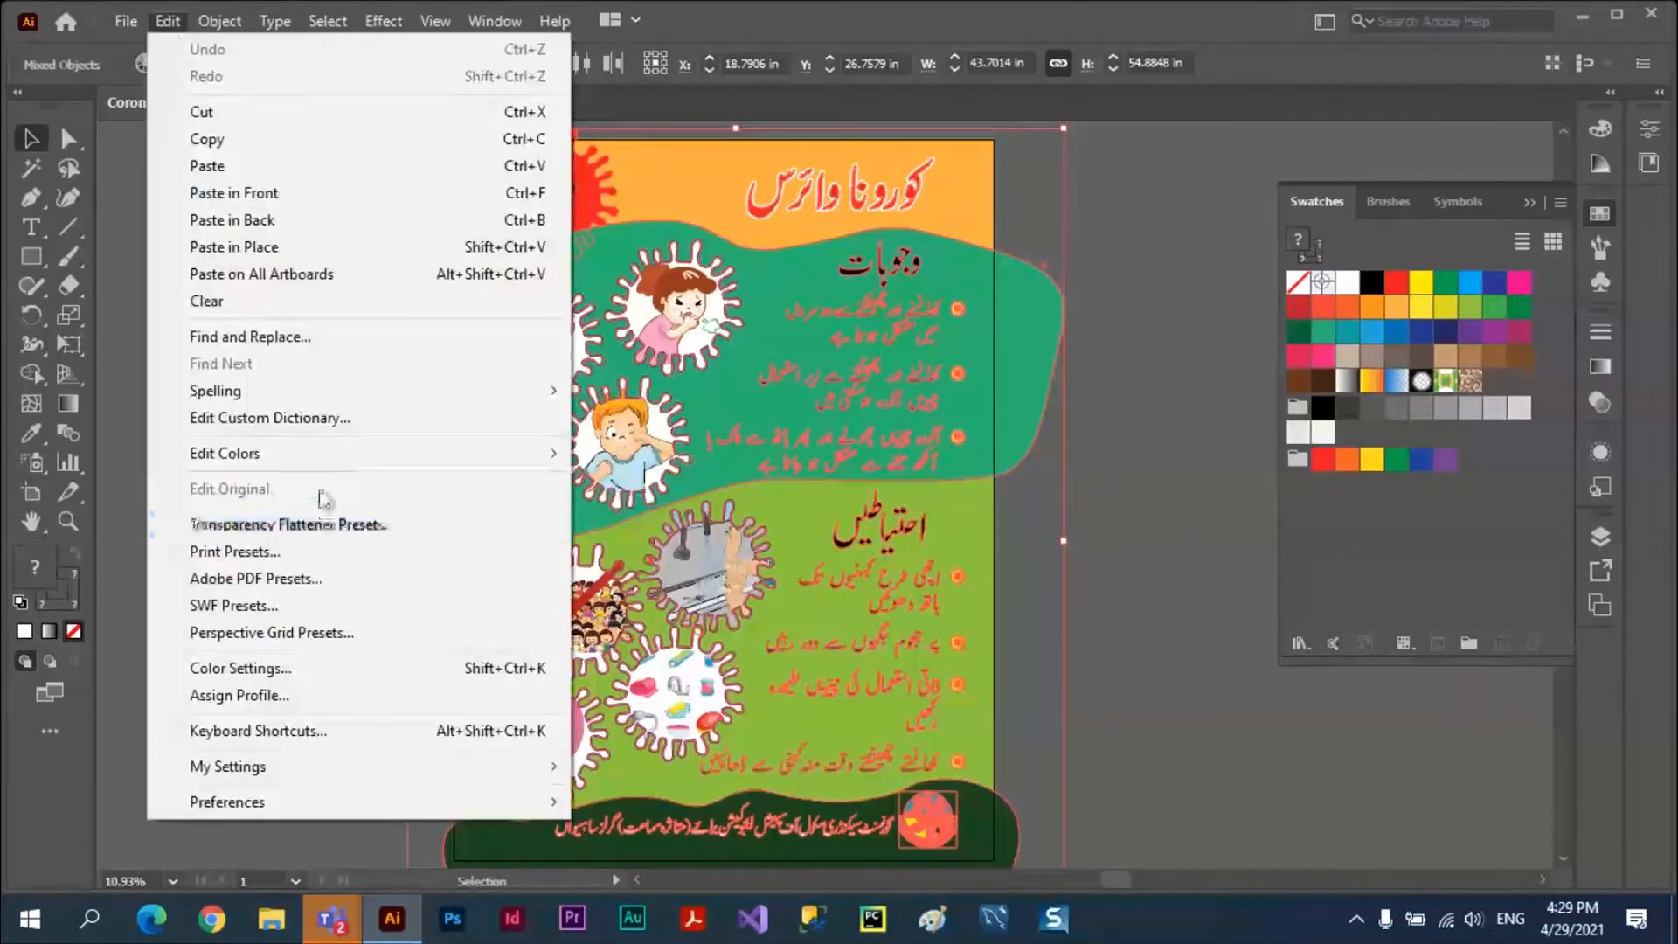
{"action": "mouse_move", "coordinate": [326, 454]}
{"action": "left_click", "coordinate": [629, 461]}
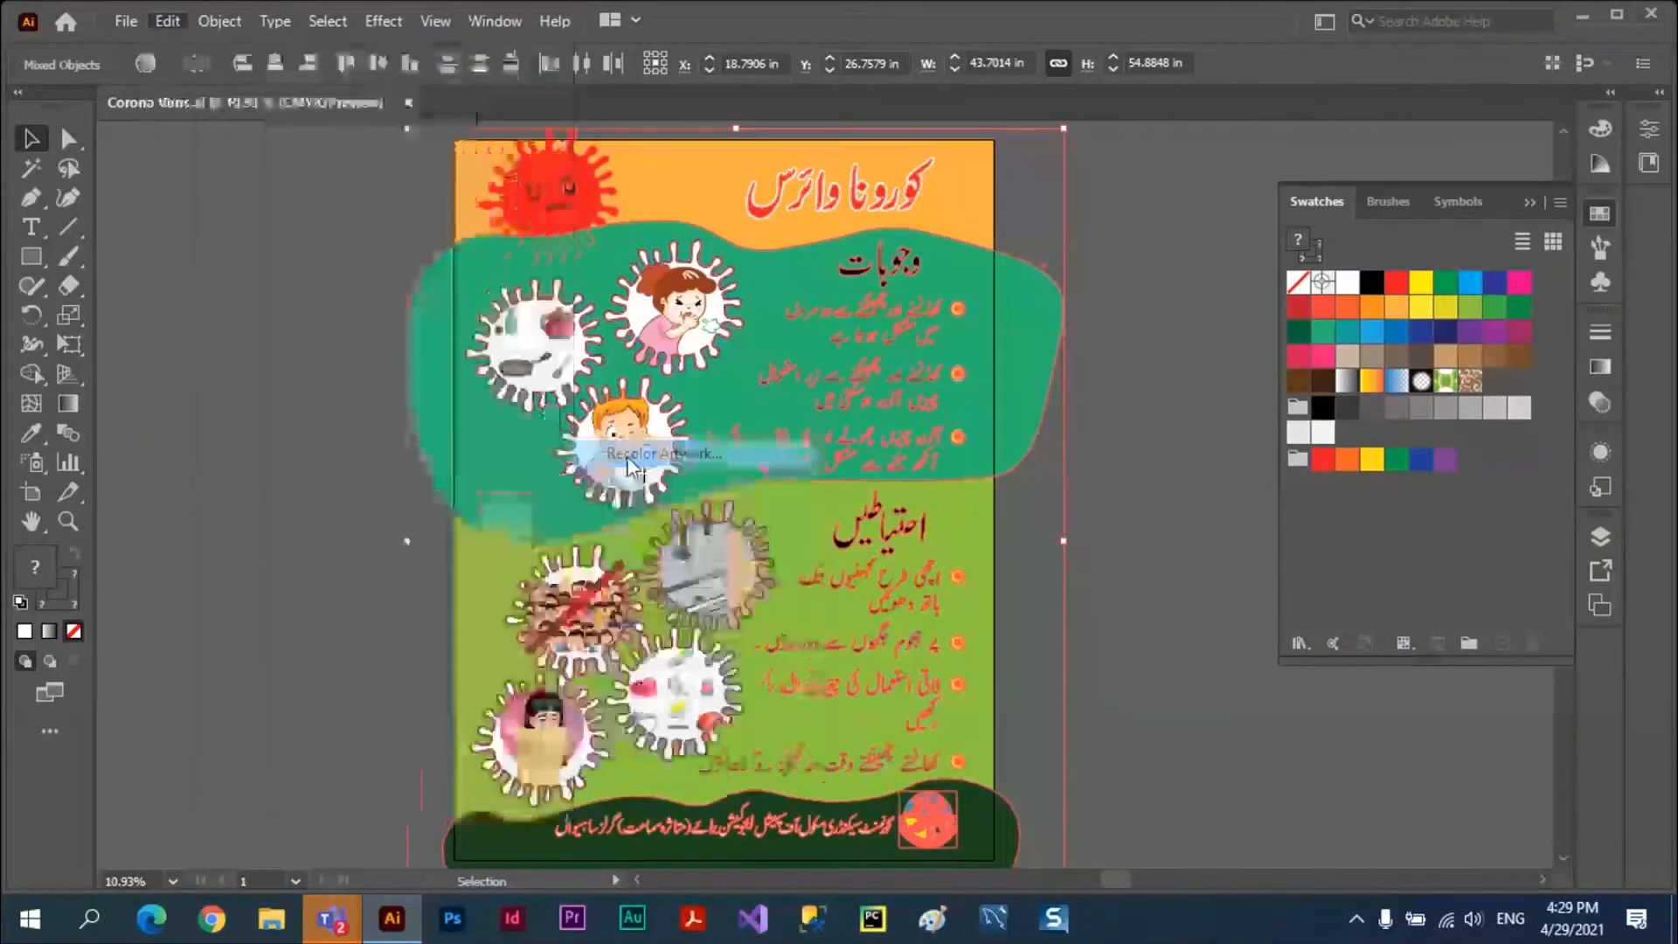
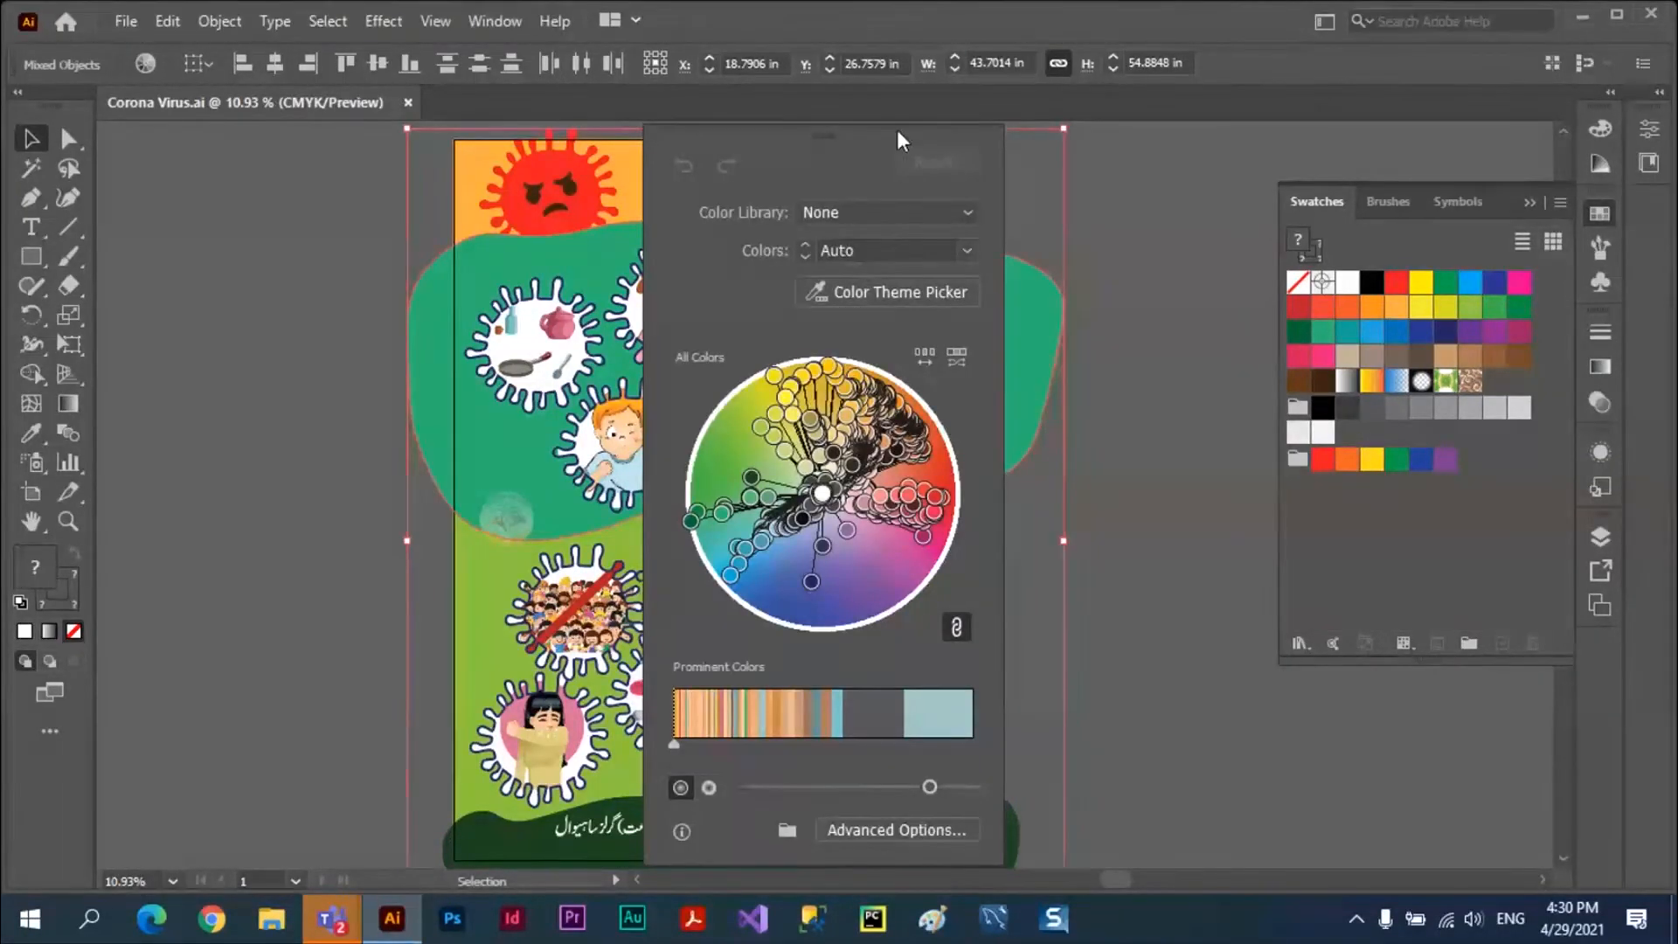
{"action": "left_click_drag", "start_coordinate": [894, 134], "coordinate": [1127, 152]}
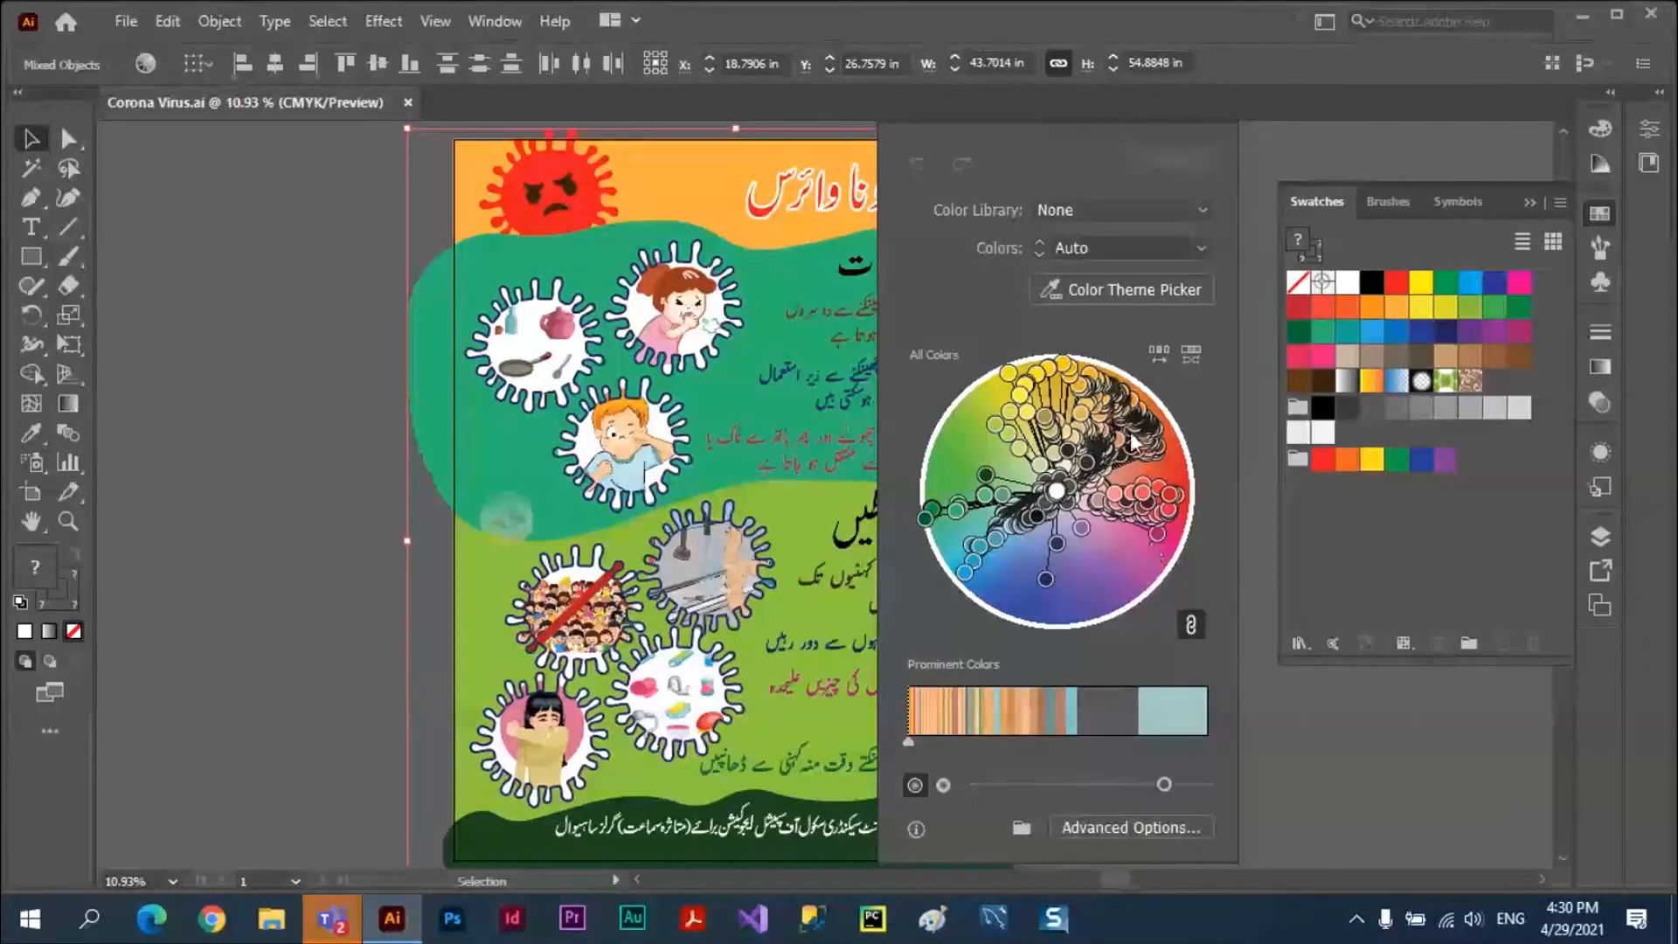
{"action": "left_click", "coordinate": [418, 499]}
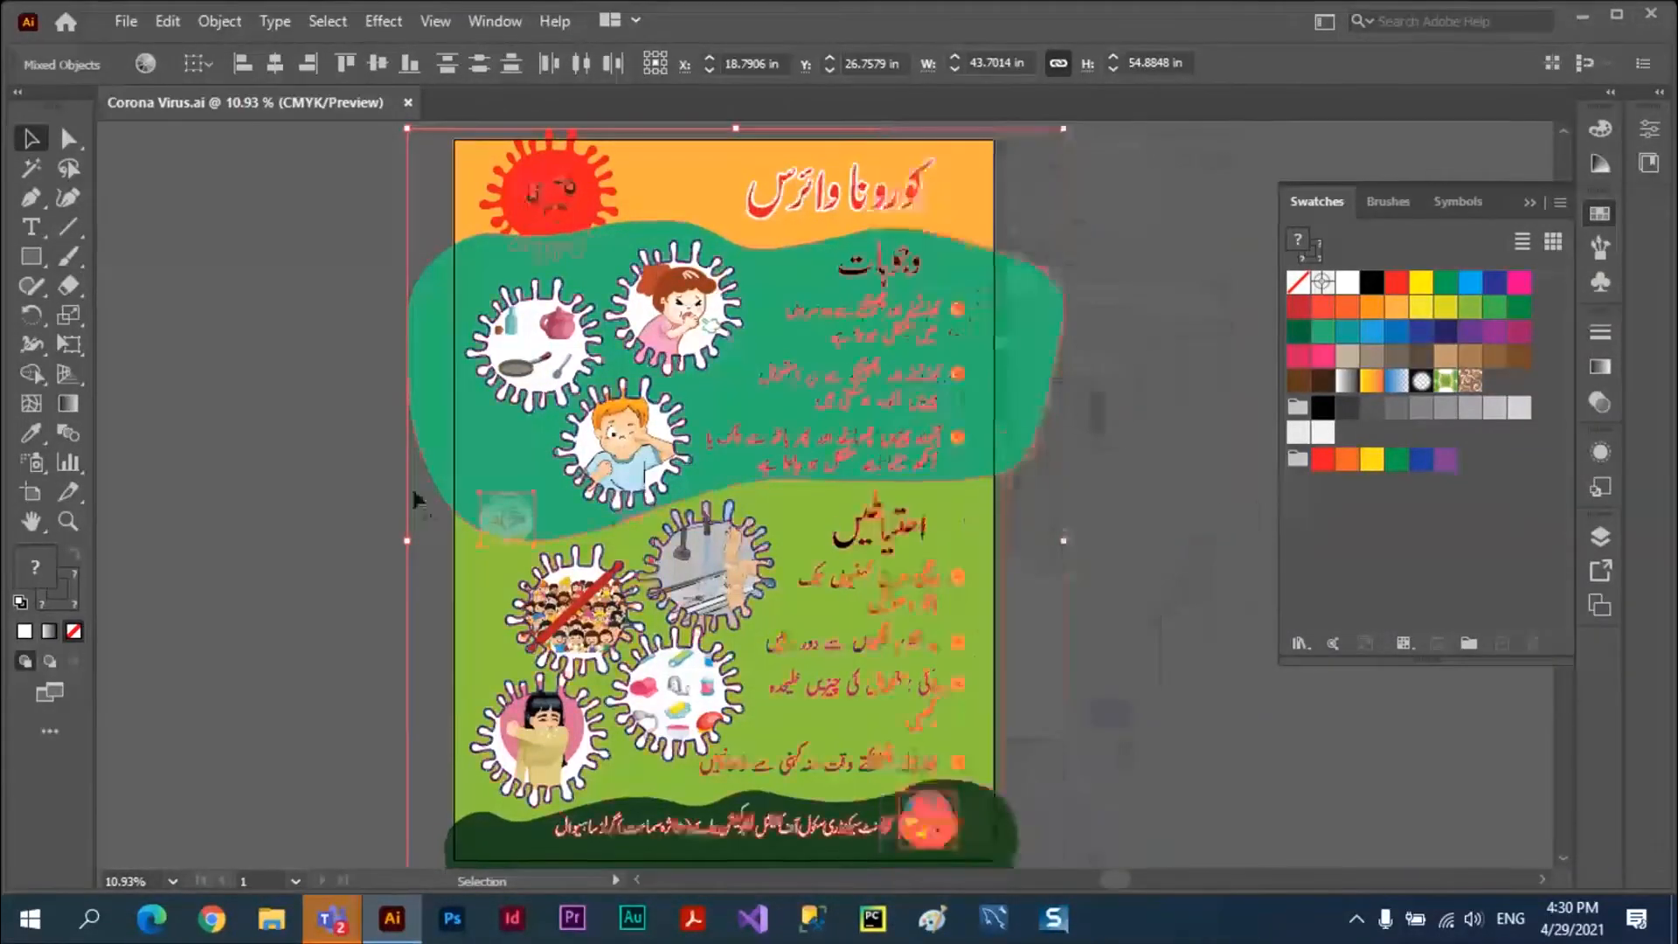
{"action": "left_click", "coordinate": [247, 379]}
Select the large green background shape, the dark green footer shape and the red virus on the poster together.
{"action": "left_click", "coordinate": [615, 214]}
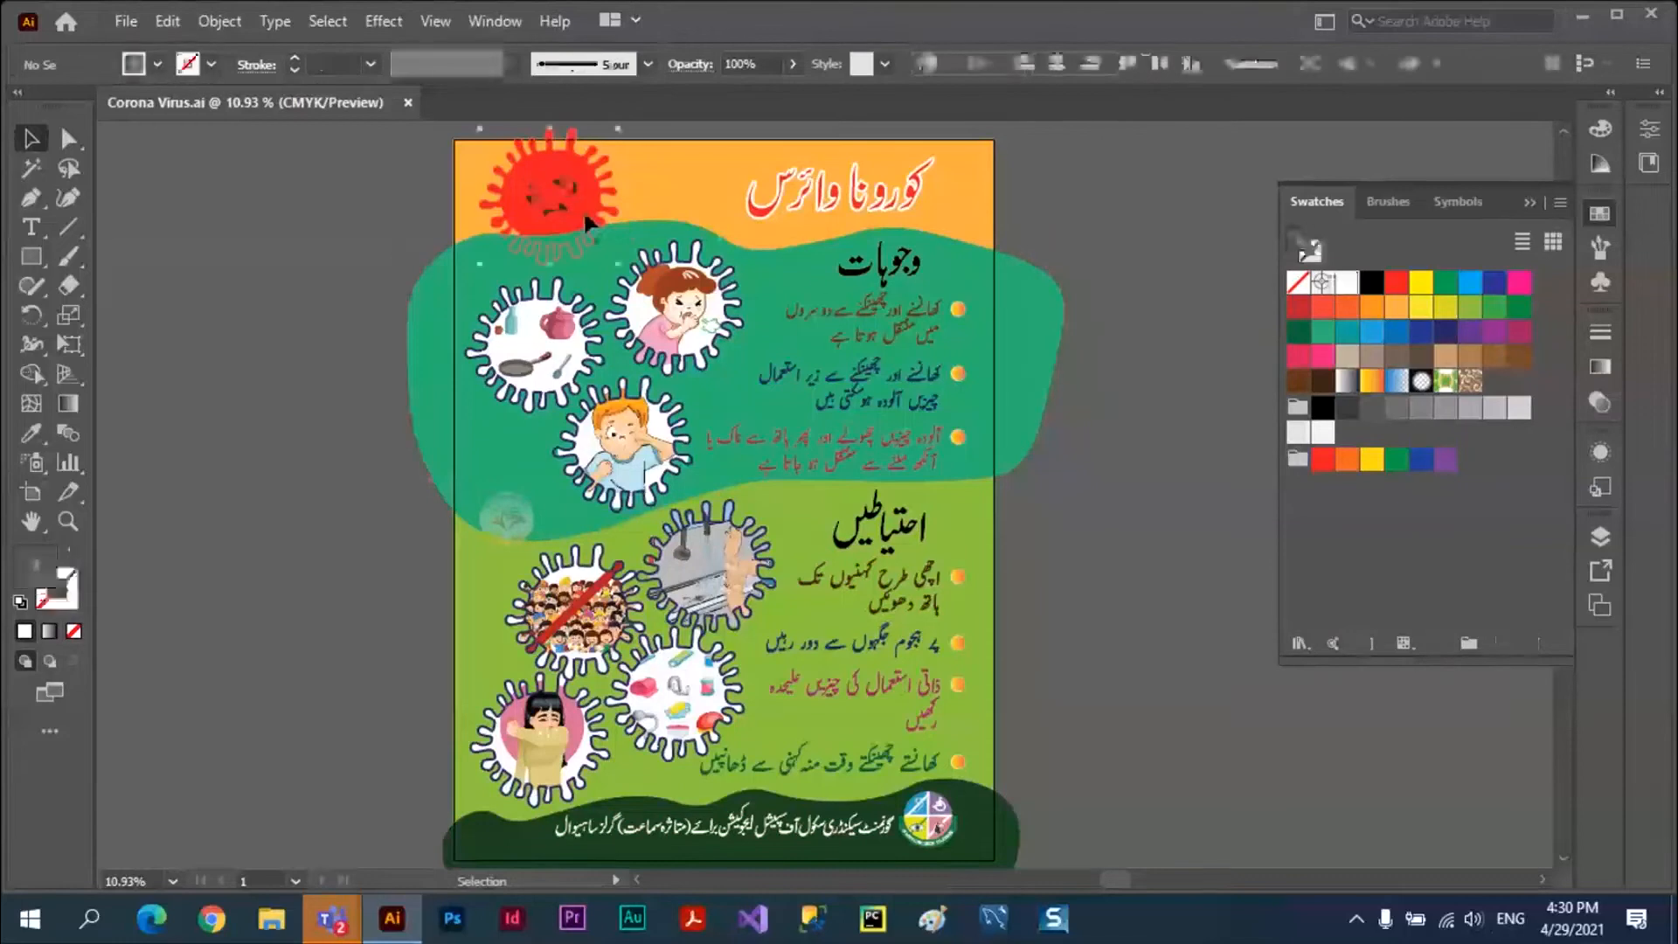
{"action": "left_click", "coordinate": [1131, 412]}
{"action": "left_click", "coordinate": [1014, 385]}
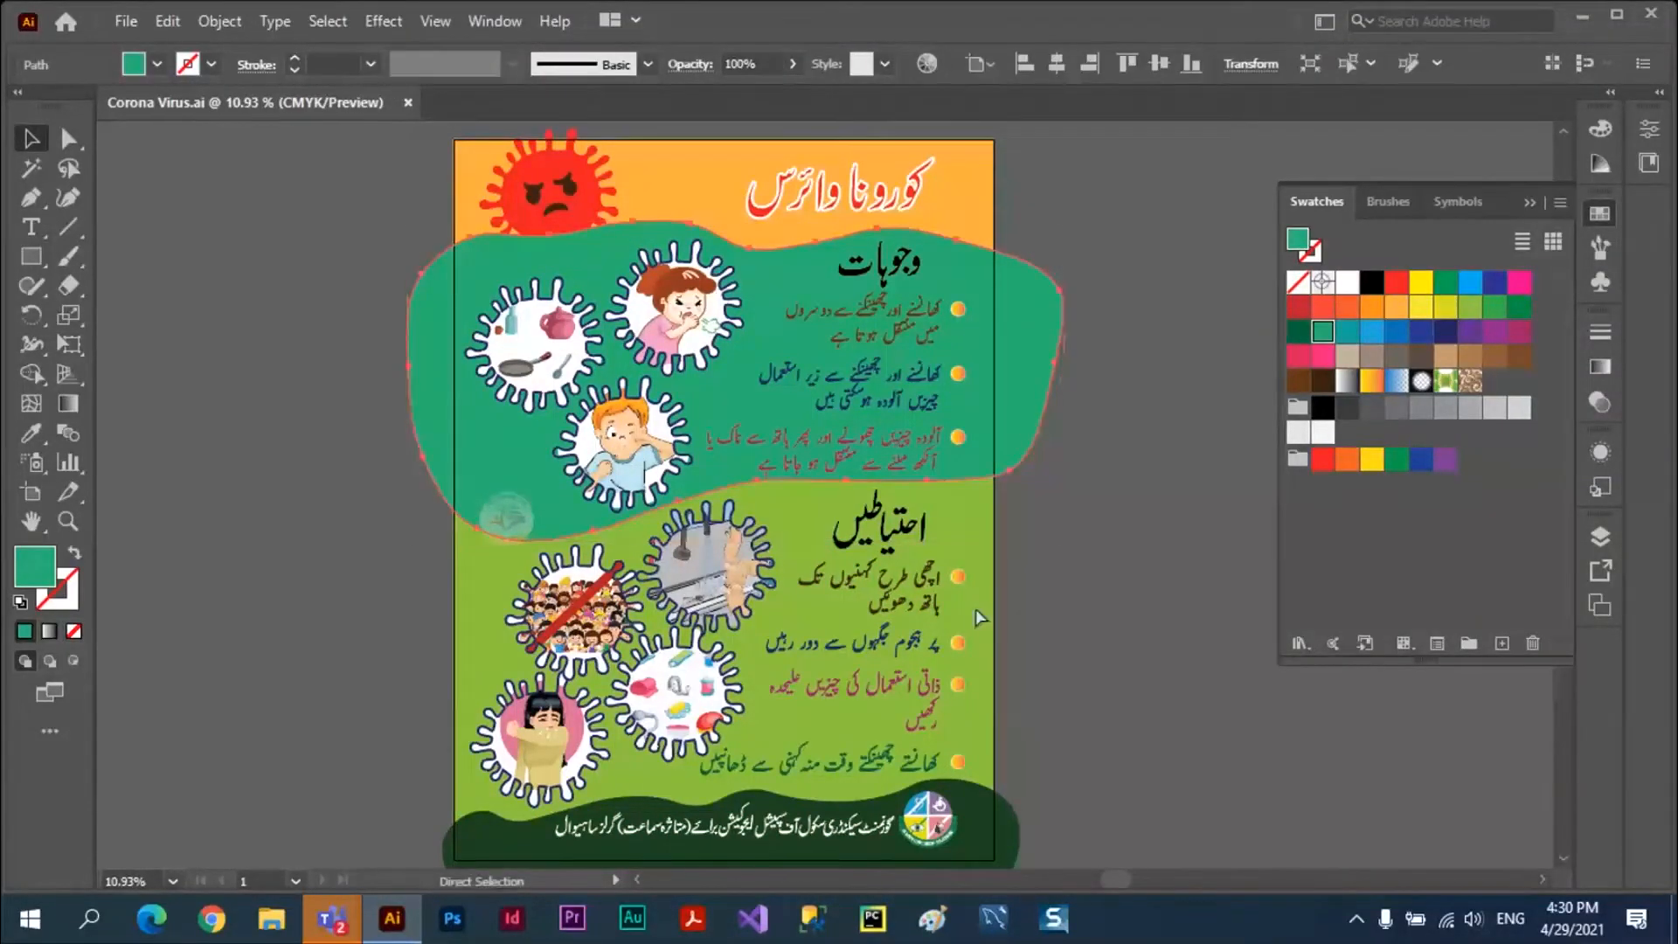
{"action": "key", "text": "v"}
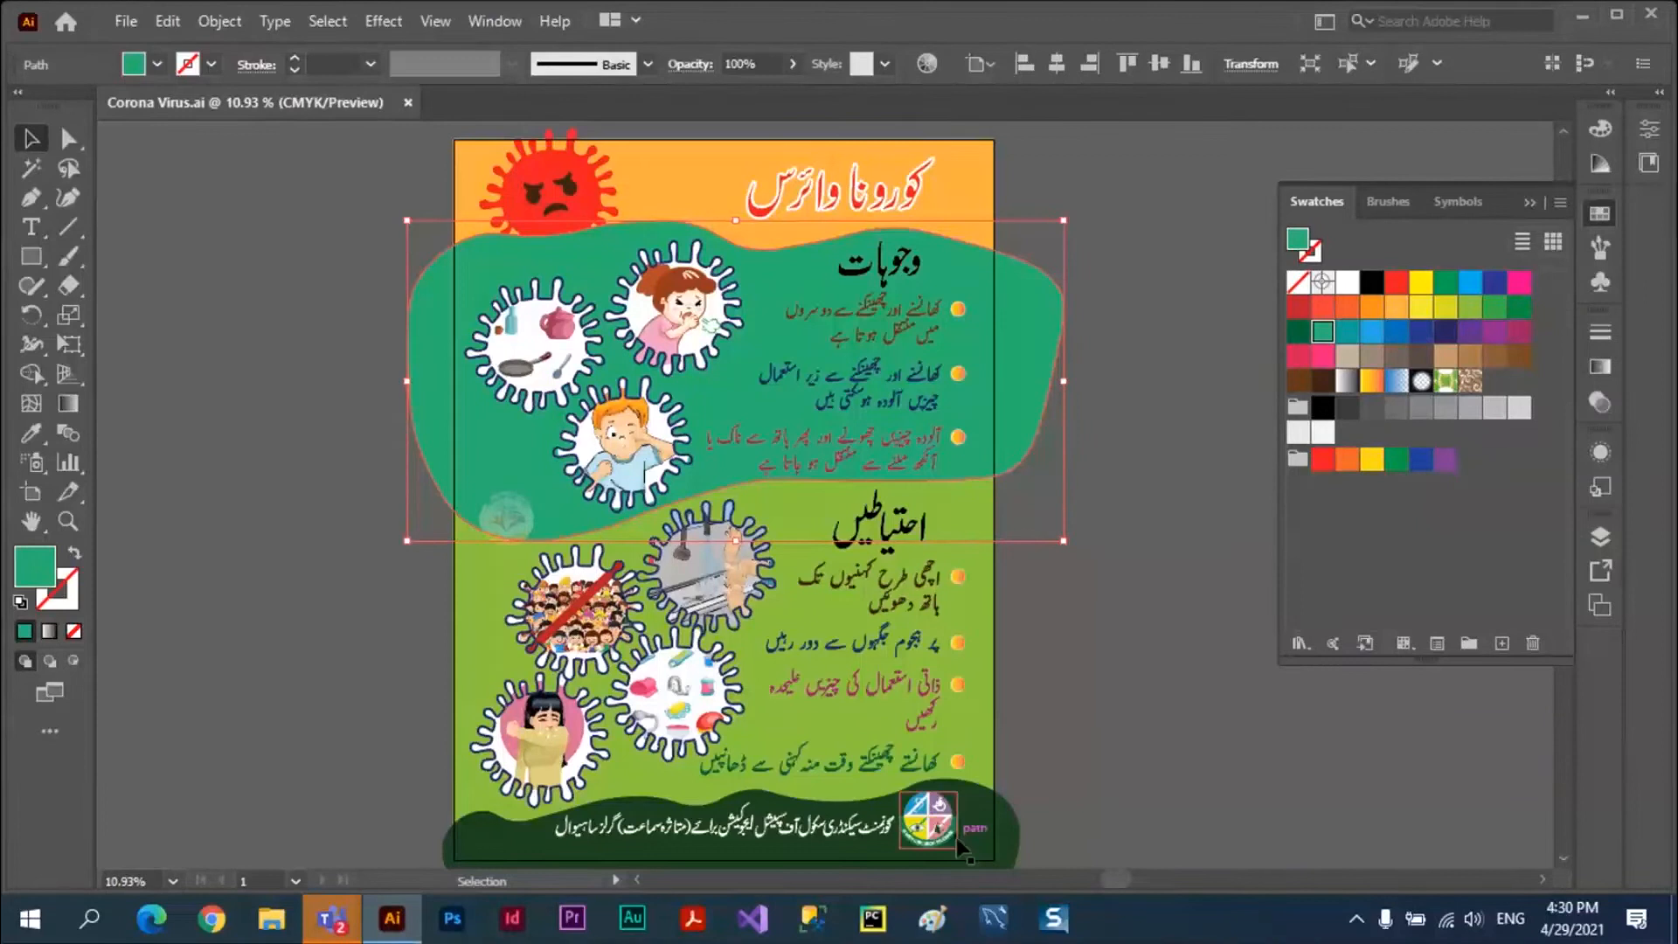
{"action": "left_click", "coordinate": [986, 839], "text": "shift"}
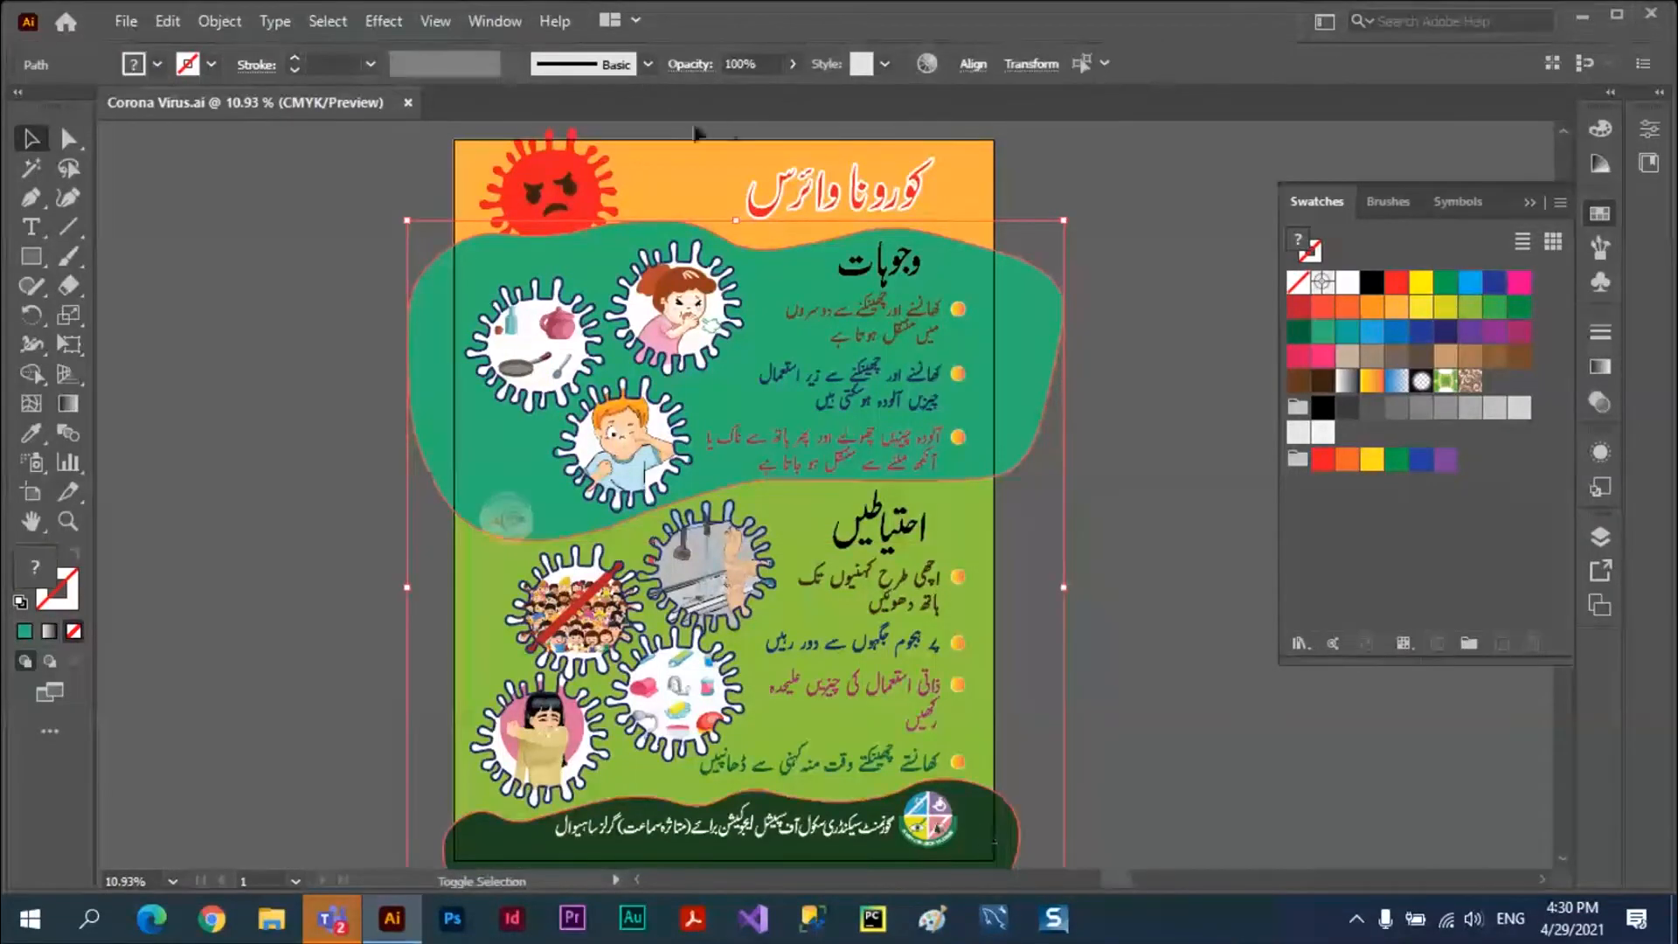
{"action": "left_click", "coordinate": [575, 183], "text": "shift"}
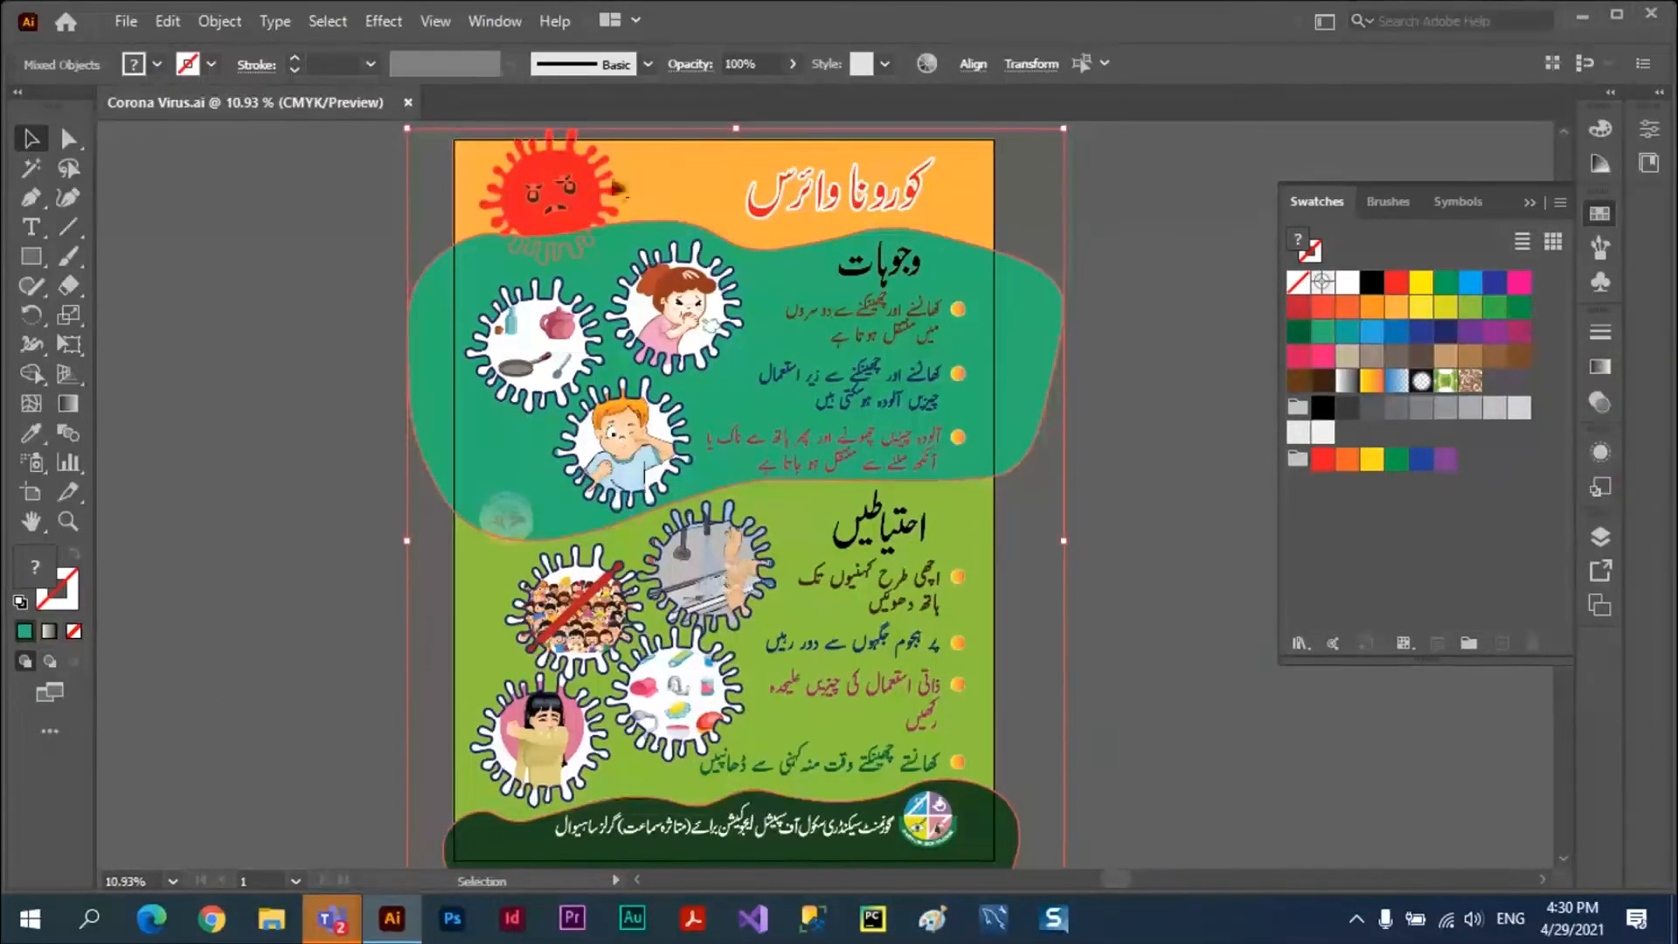
Open Recolor Artwork for the three selected shapes and show the editable color wheel in its advanced options.
{"action": "left_click", "coordinate": [126, 26]}
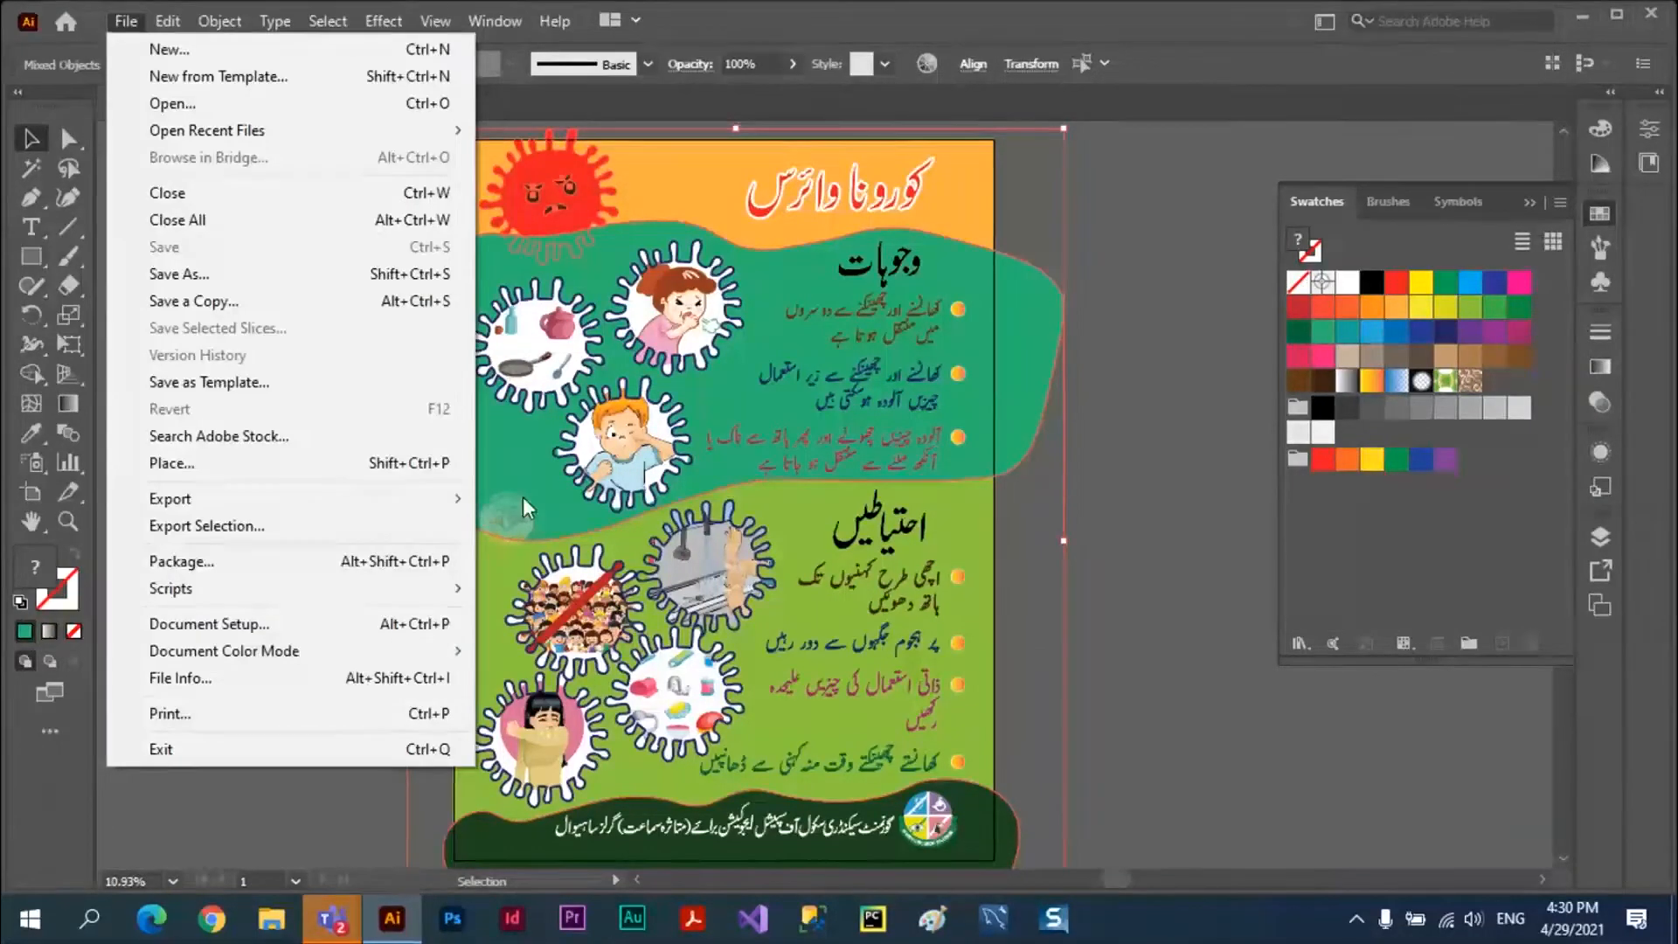
{"action": "left_click", "coordinate": [126, 21]}
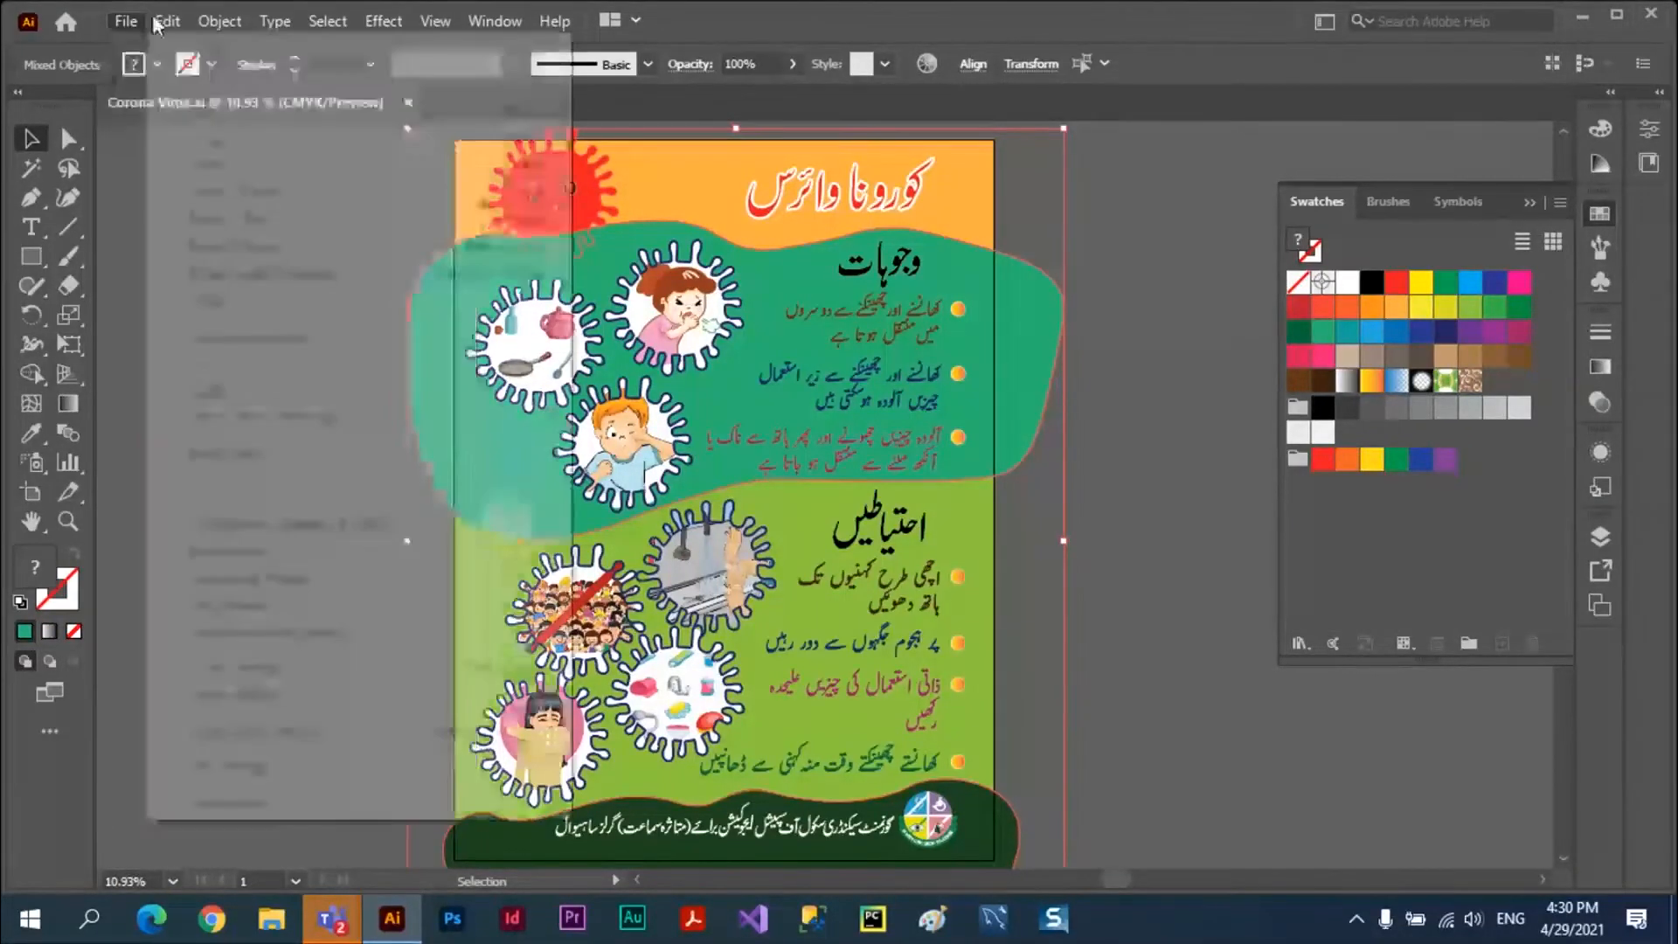
{"action": "left_click", "coordinate": [168, 21]}
{"action": "mouse_move", "coordinate": [335, 470]}
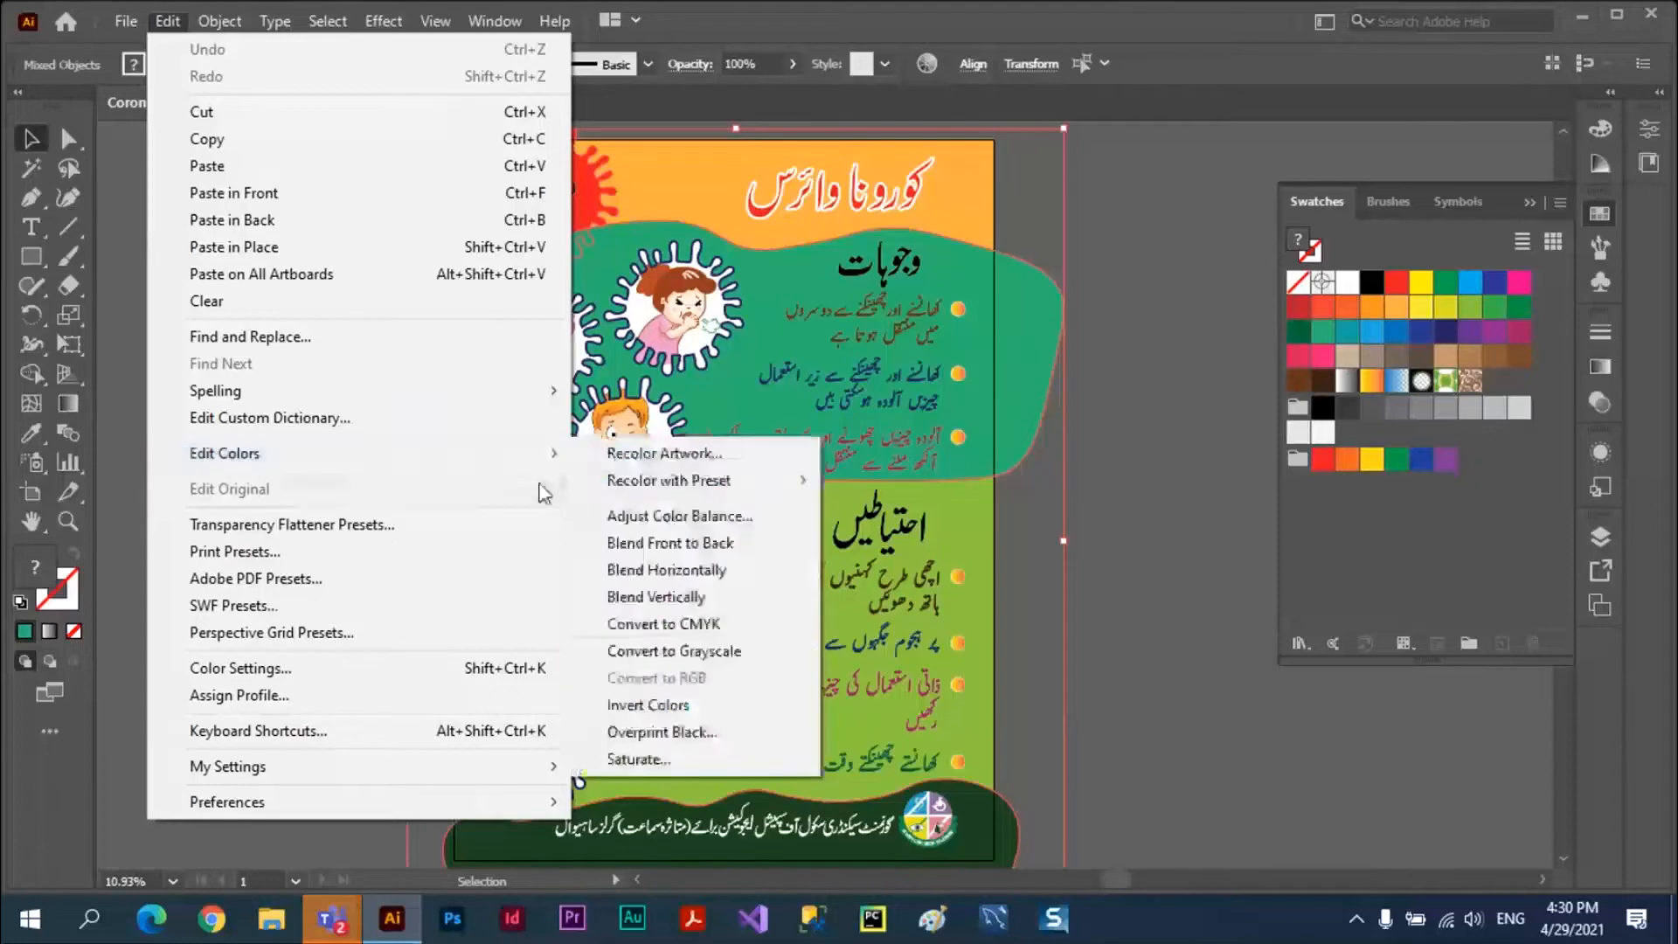
{"action": "left_click", "coordinate": [662, 455]}
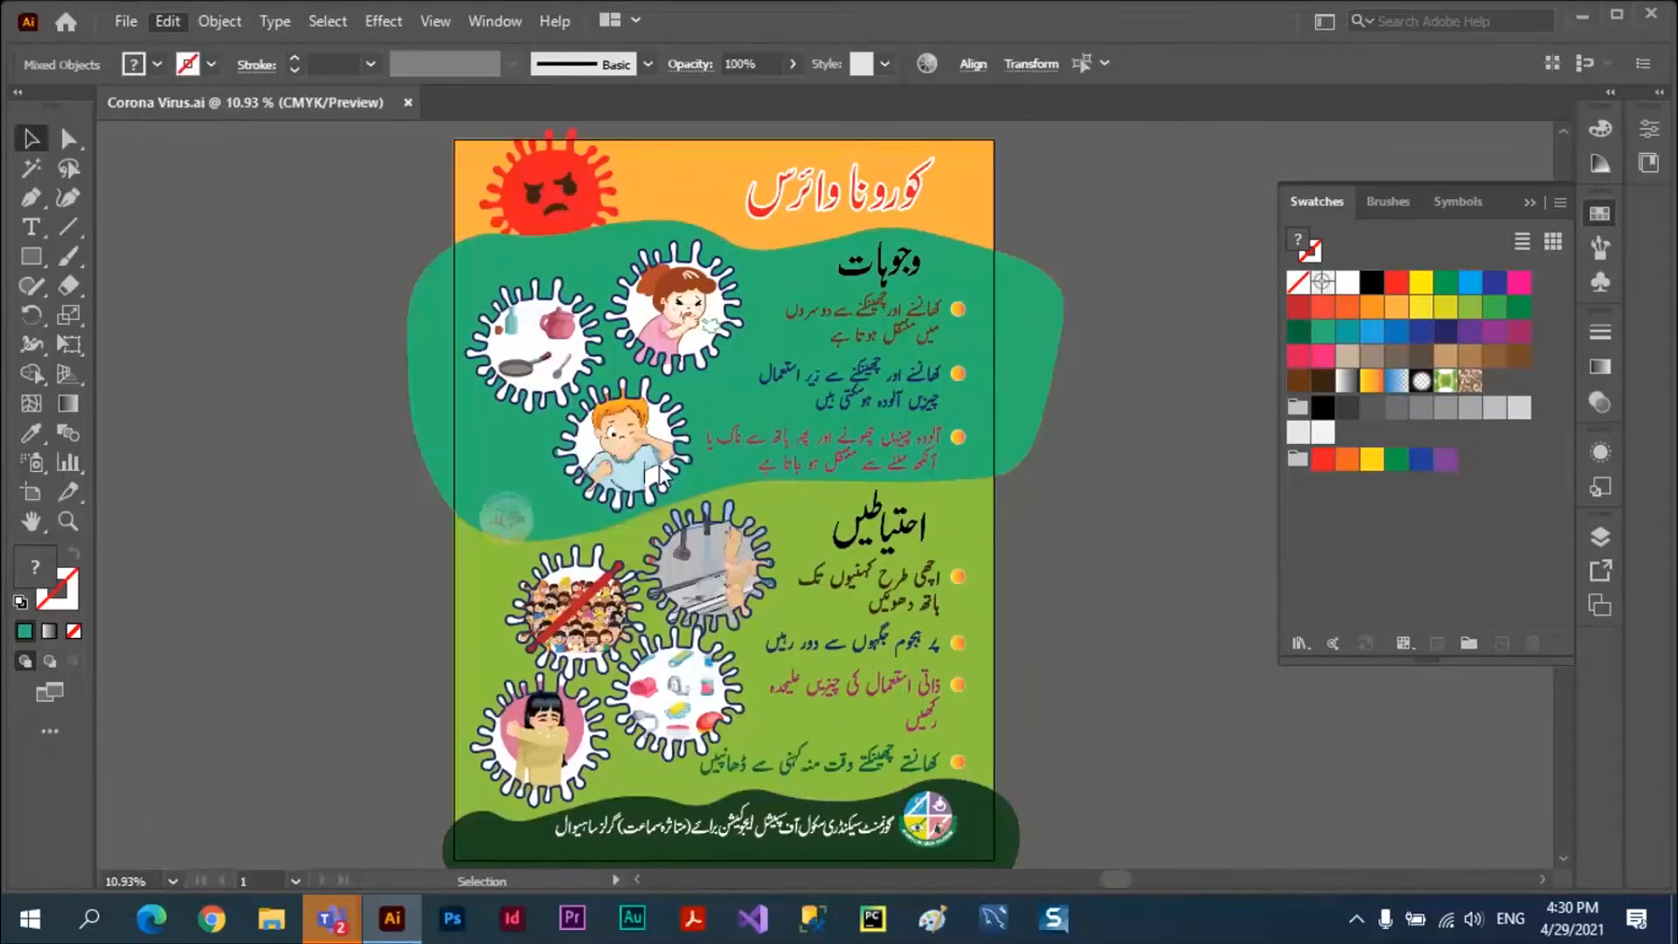
{"action": "left_click_drag", "start_coordinate": [858, 128], "coordinate": [1126, 131]}
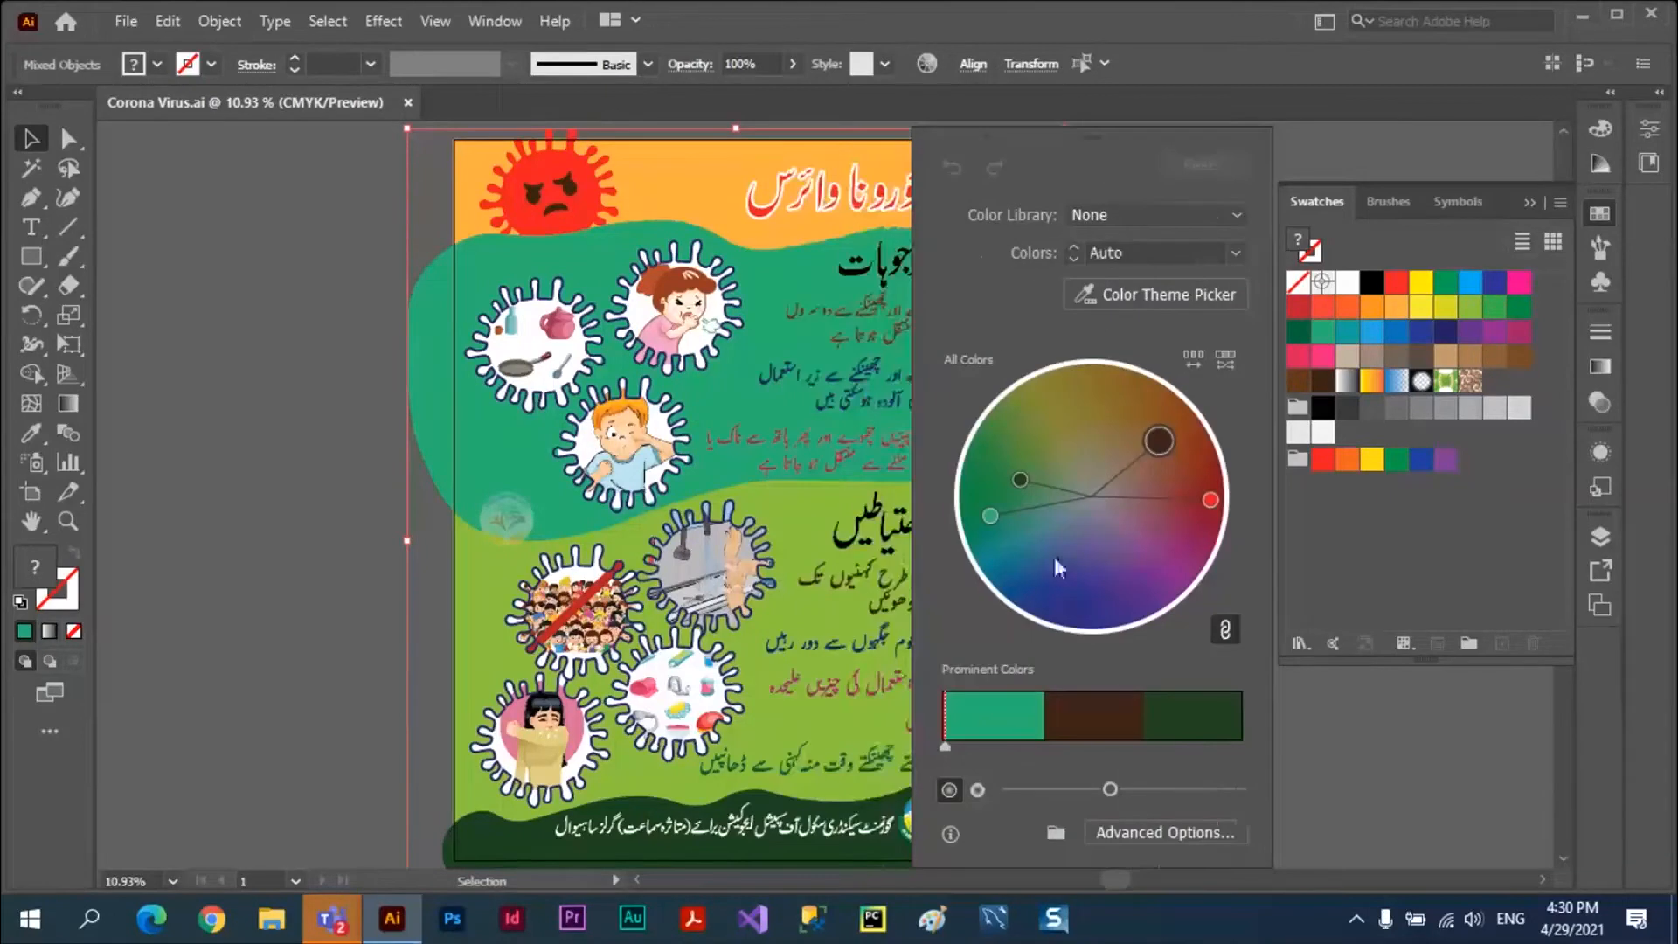
{"action": "left_click", "coordinate": [1146, 830]}
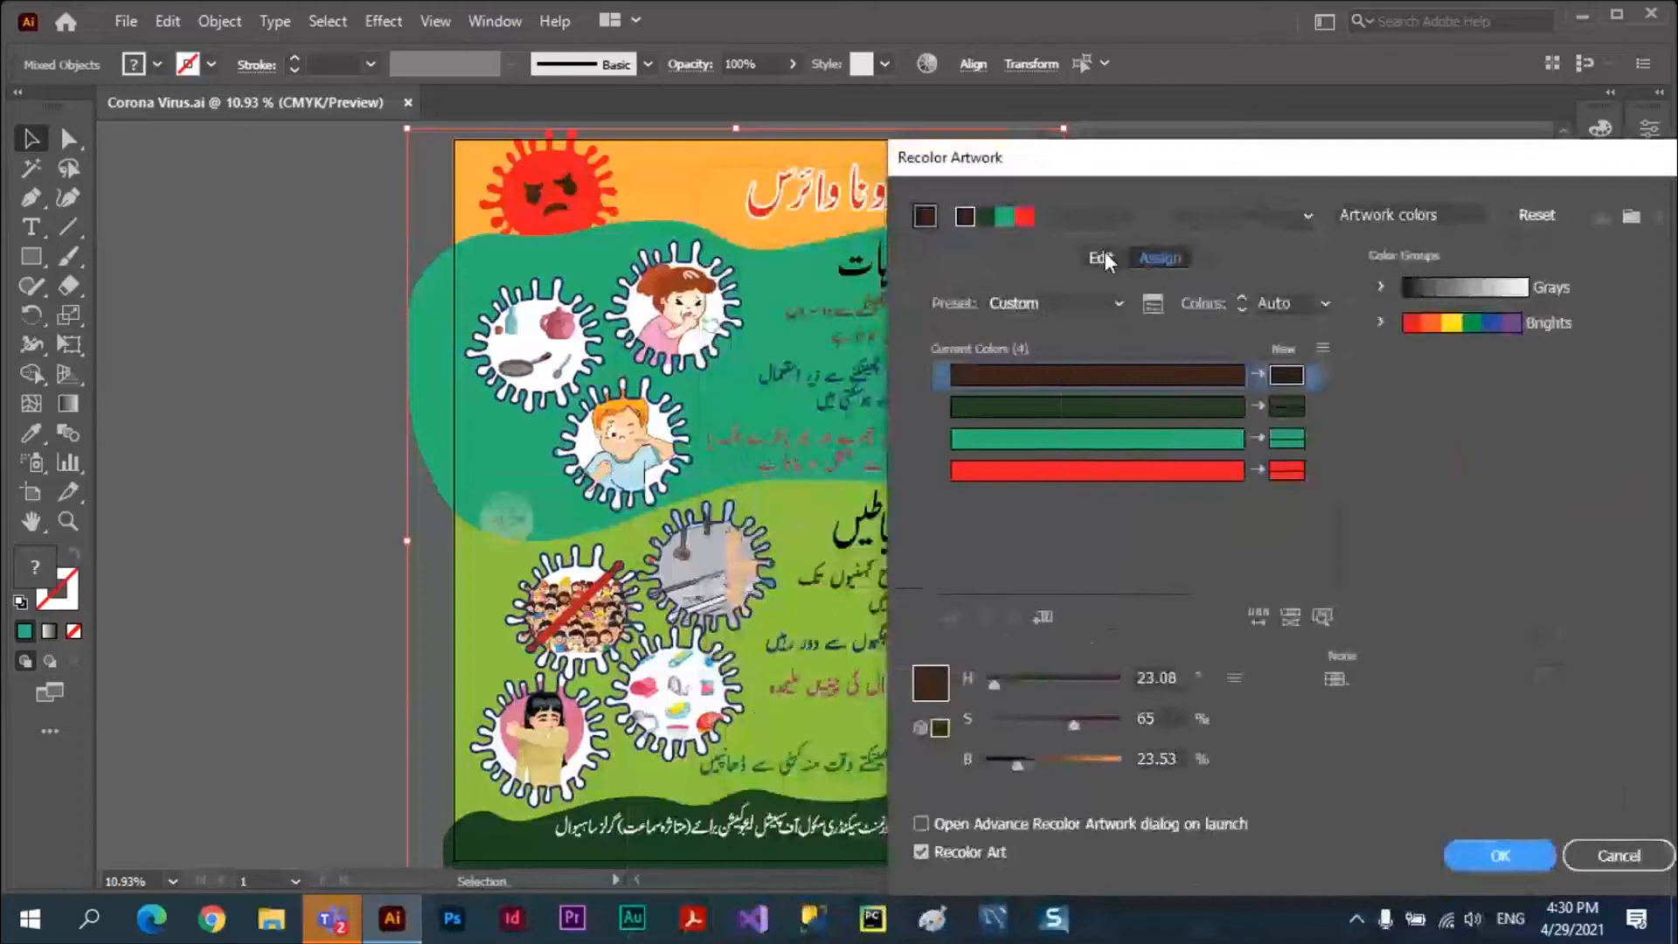
{"action": "left_click", "coordinate": [1103, 255]}
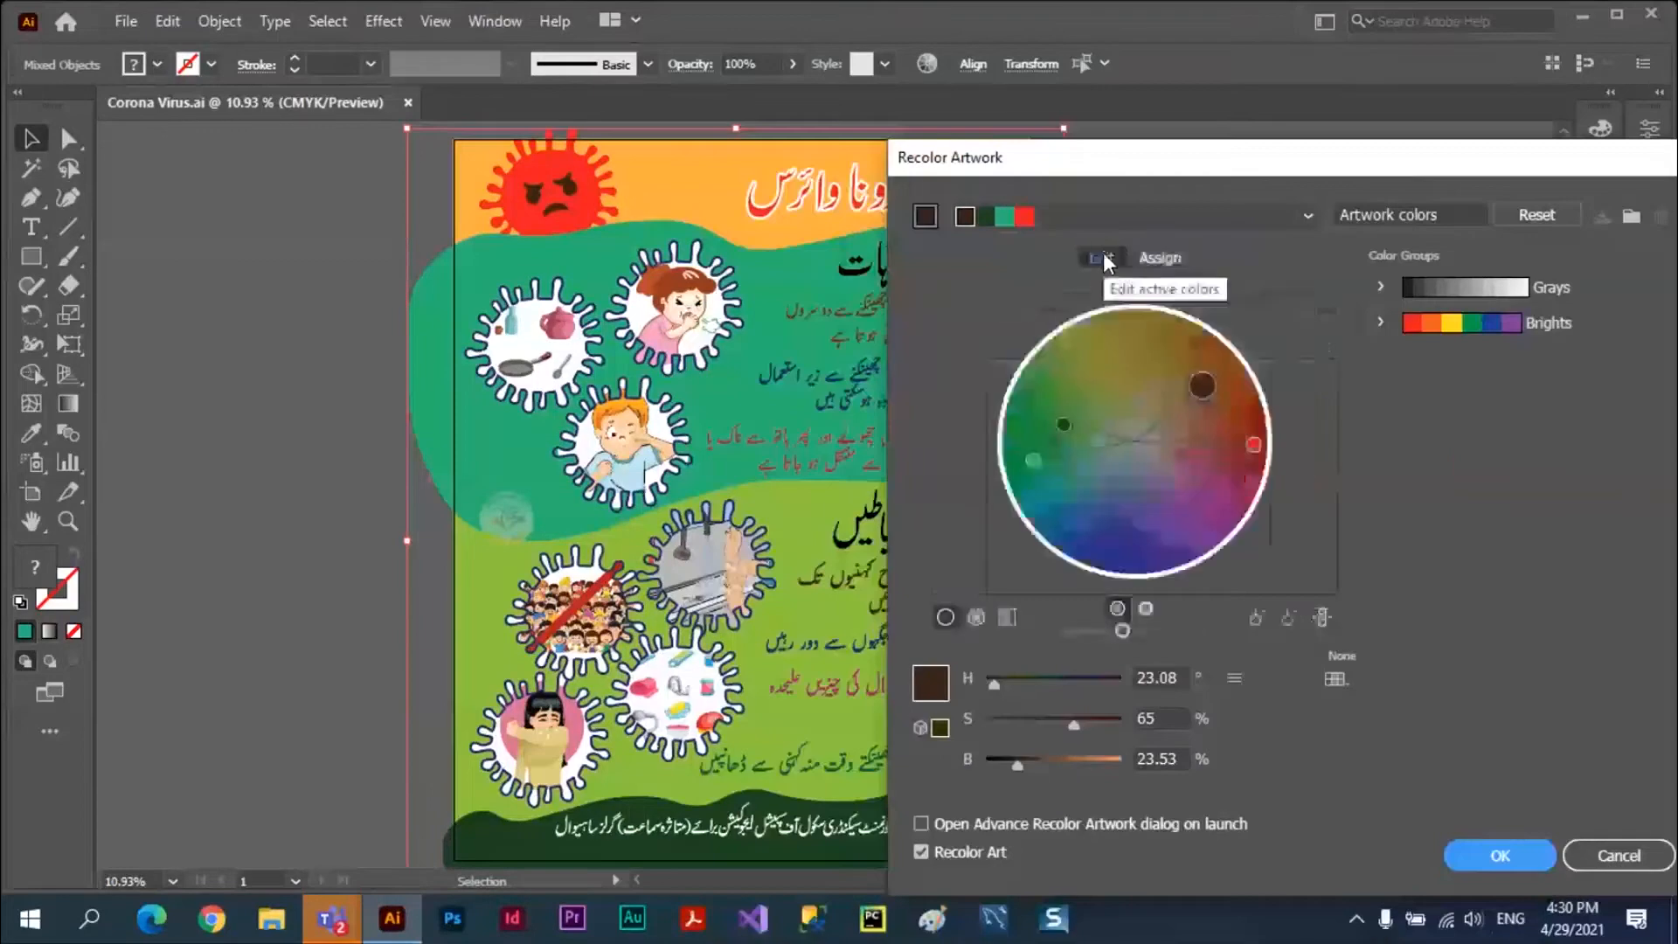
Shift the linked colors of the selected shapes by setting the hue to 282°, apply the recoloring and deselect.
{"action": "left_click", "coordinate": [1233, 680]}
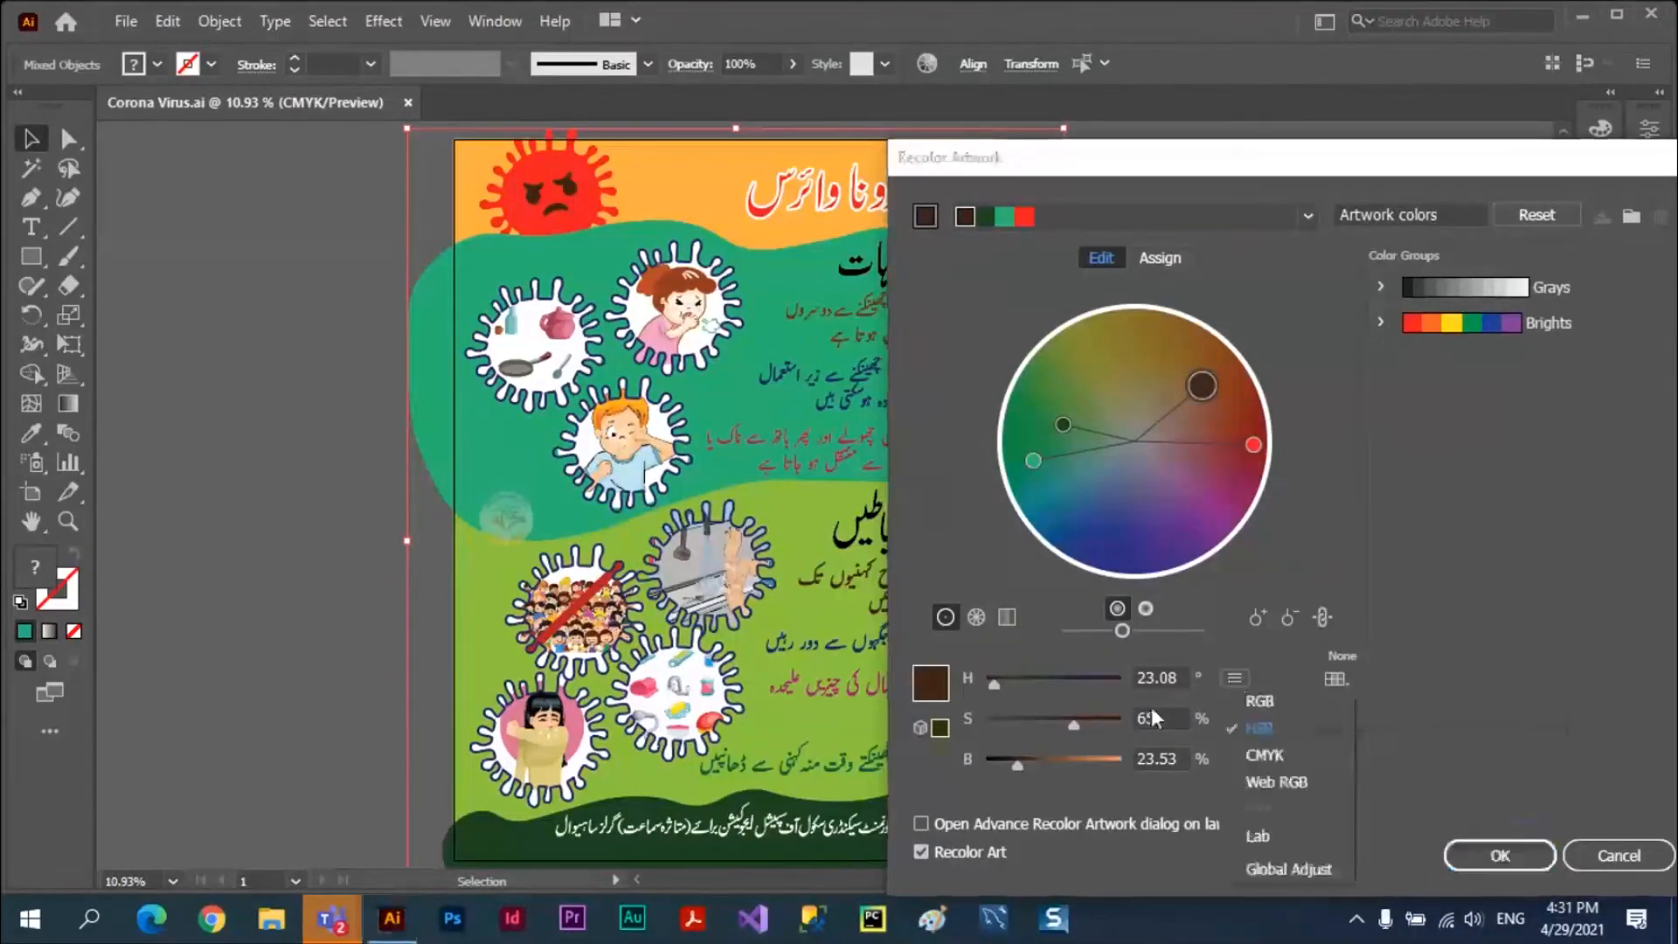
{"action": "left_click", "coordinate": [1418, 472]}
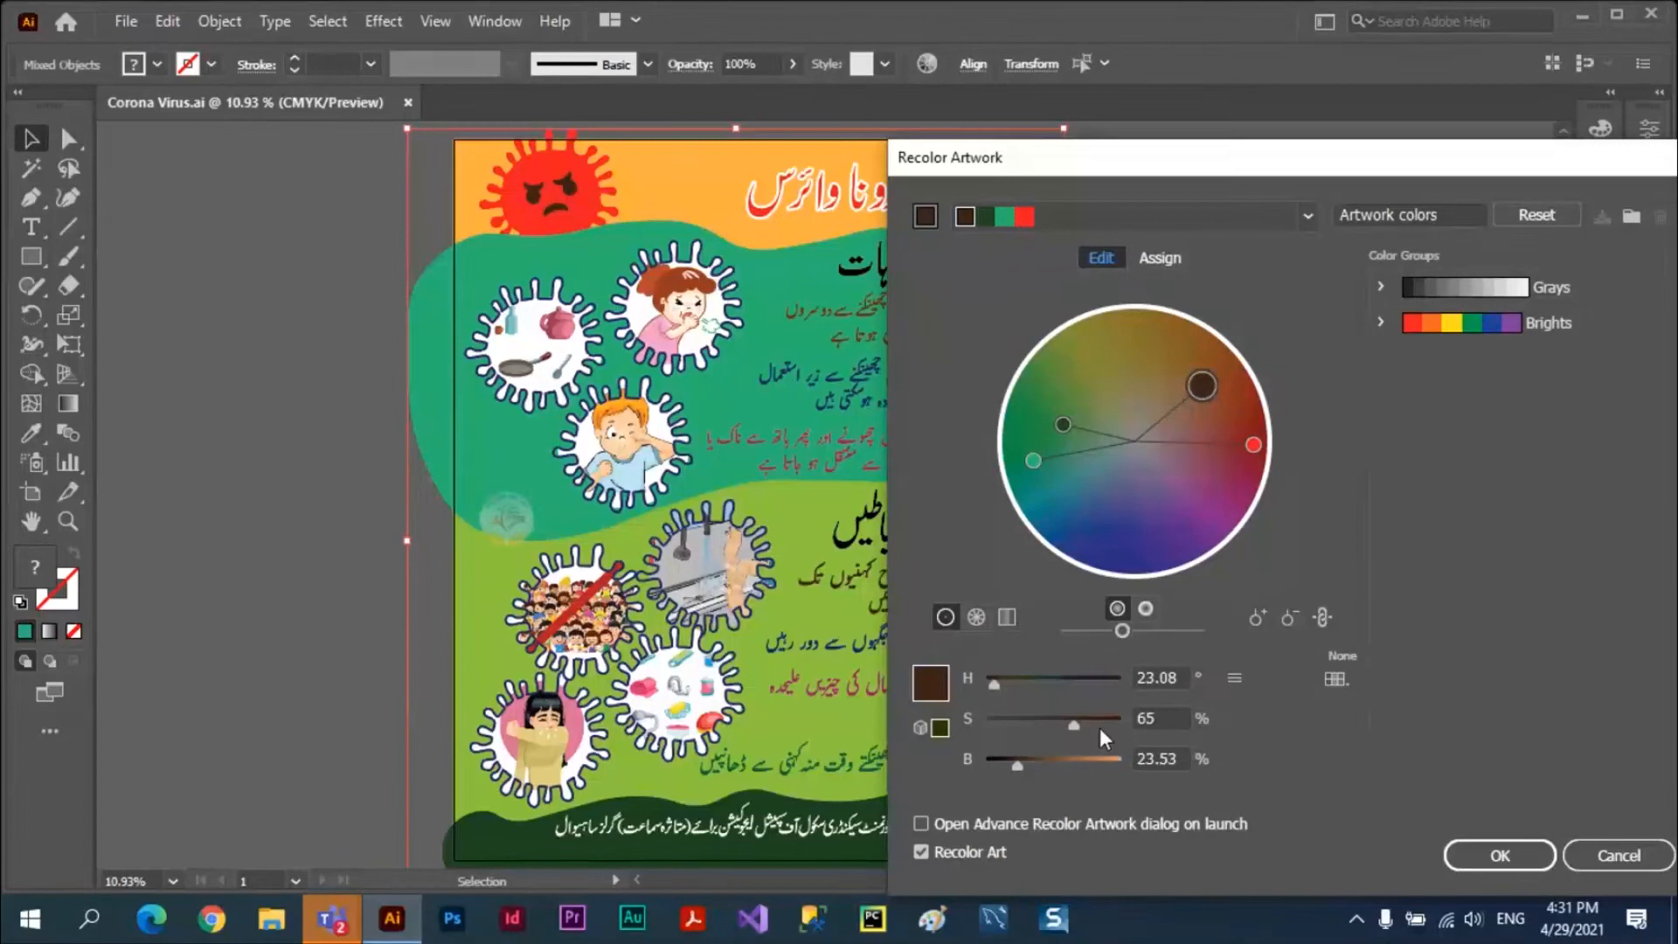
{"action": "left_click_drag", "start_coordinate": [996, 685], "coordinate": [1093, 681]}
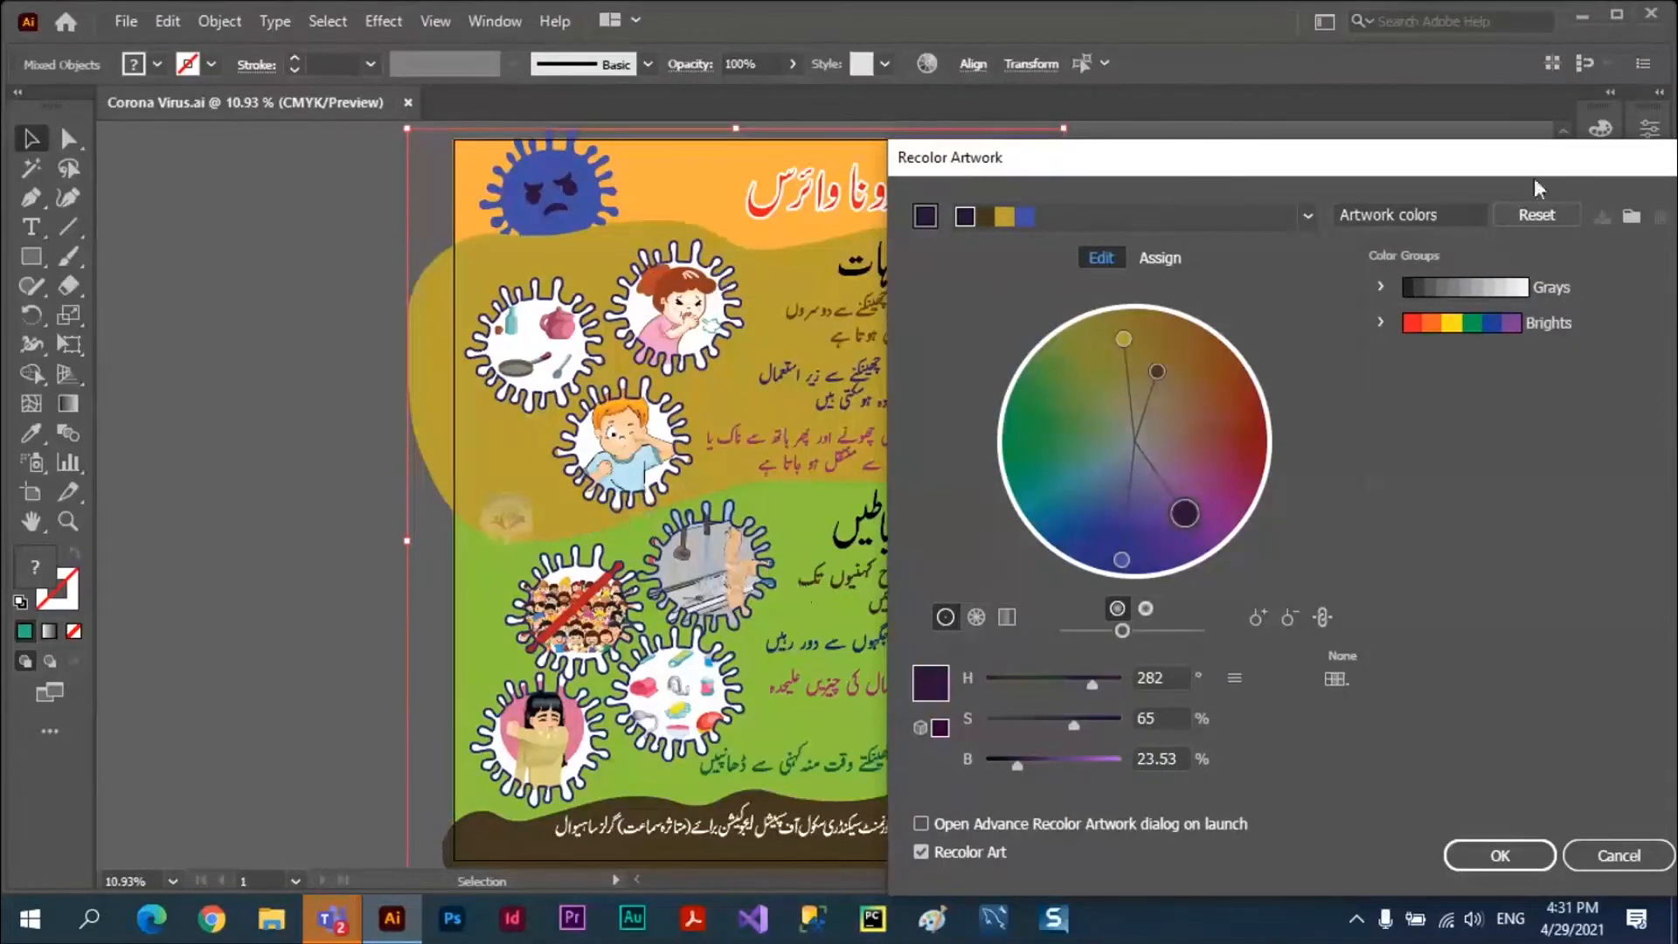
{"action": "left_click", "coordinate": [1519, 858]}
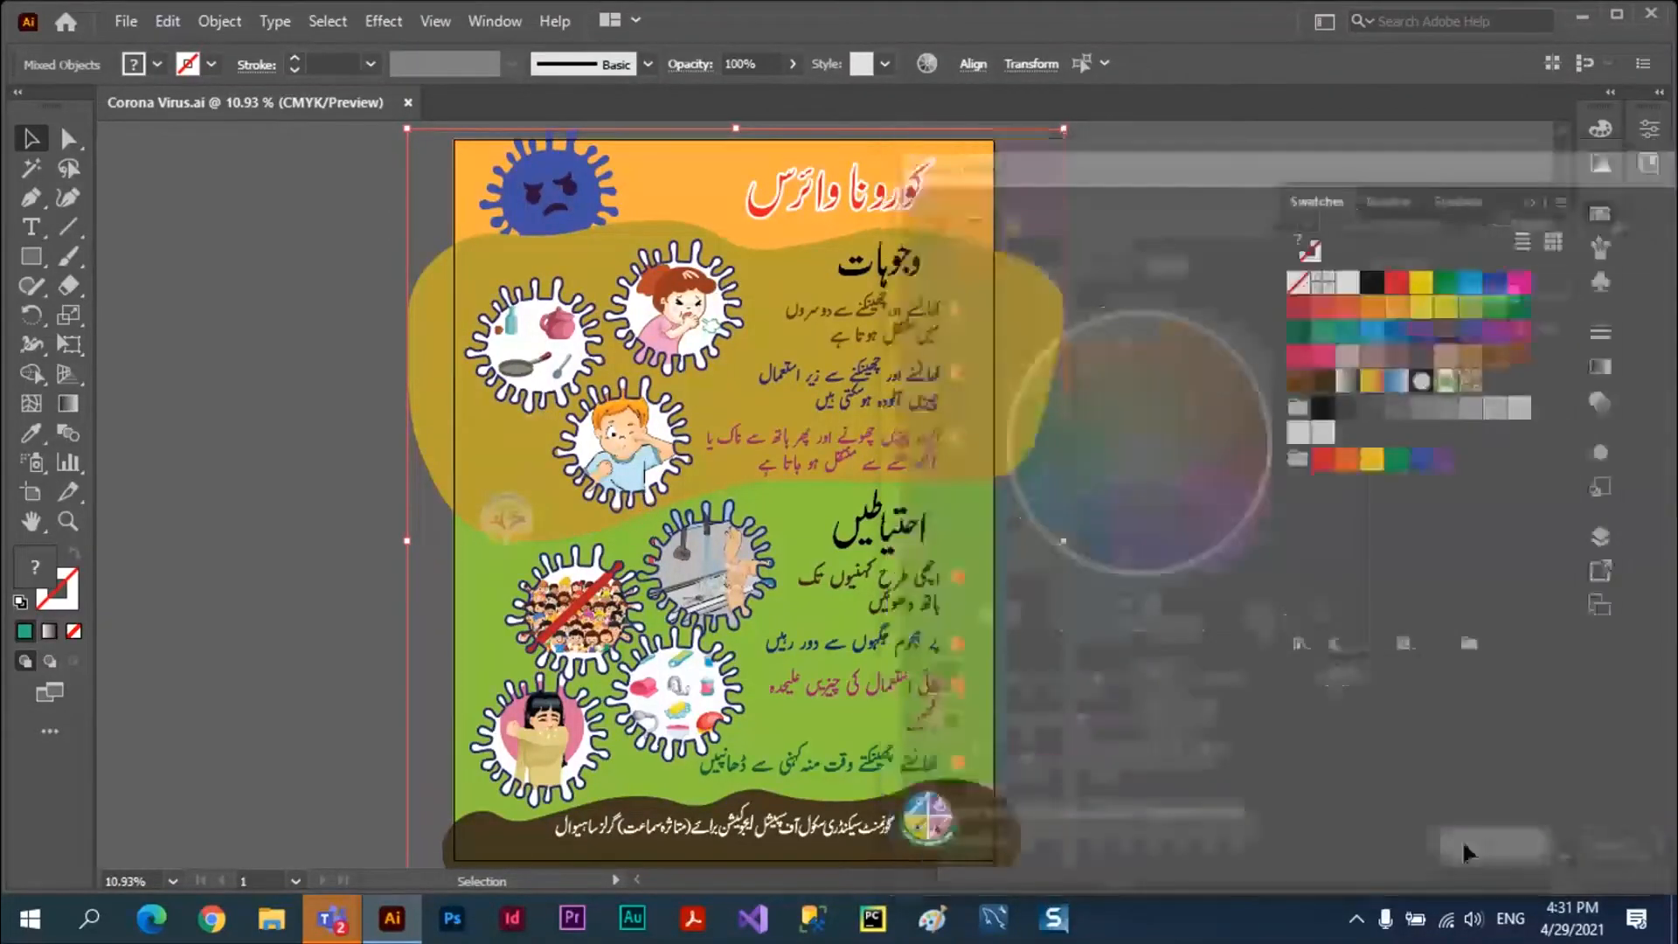
{"action": "left_click", "coordinate": [320, 304]}
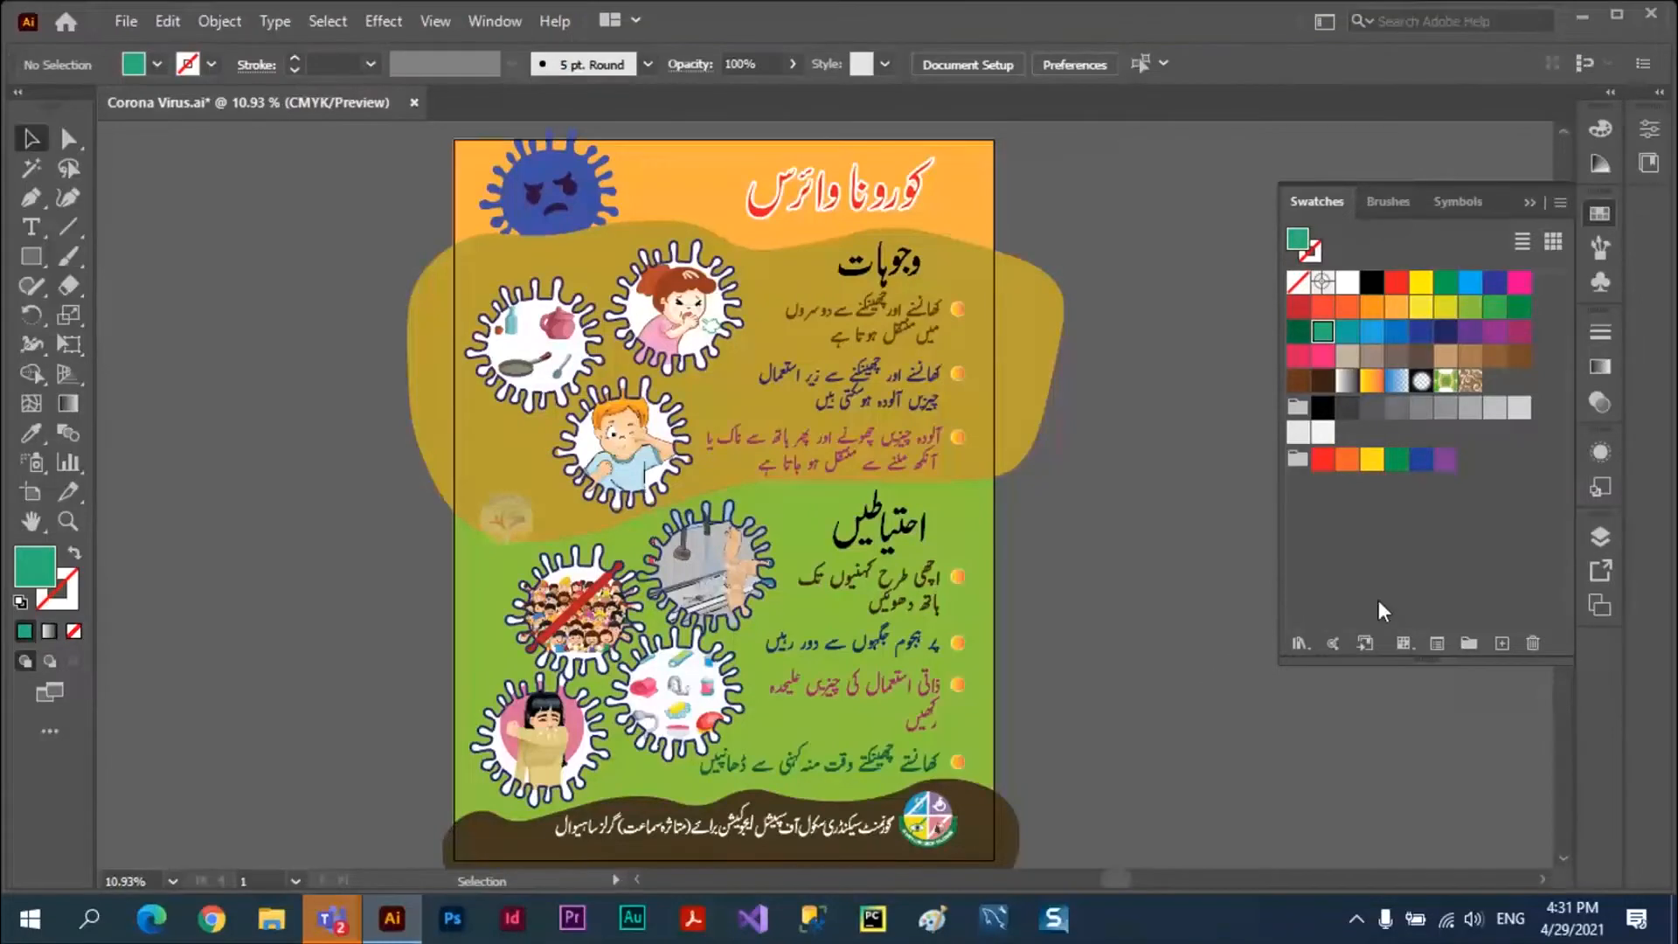
Undo the poster's recoloring, redo the Live Color changes and deselect the shapes.
{"action": "key", "text": "ctrl+z"}
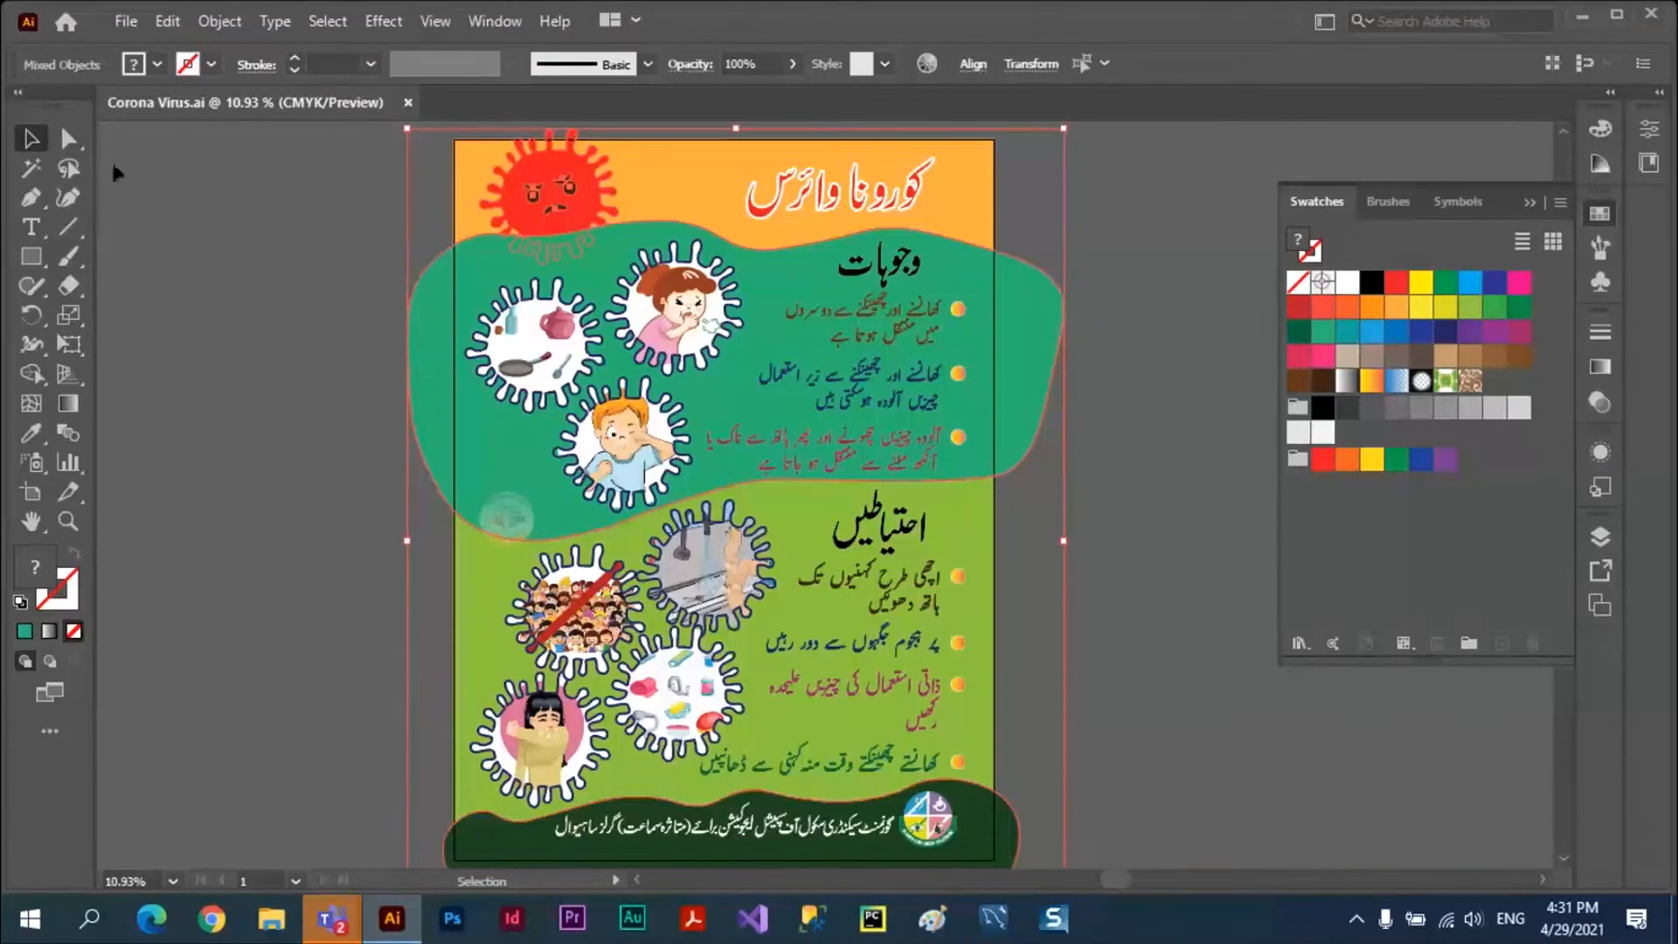
{"action": "left_click", "coordinate": [171, 21]}
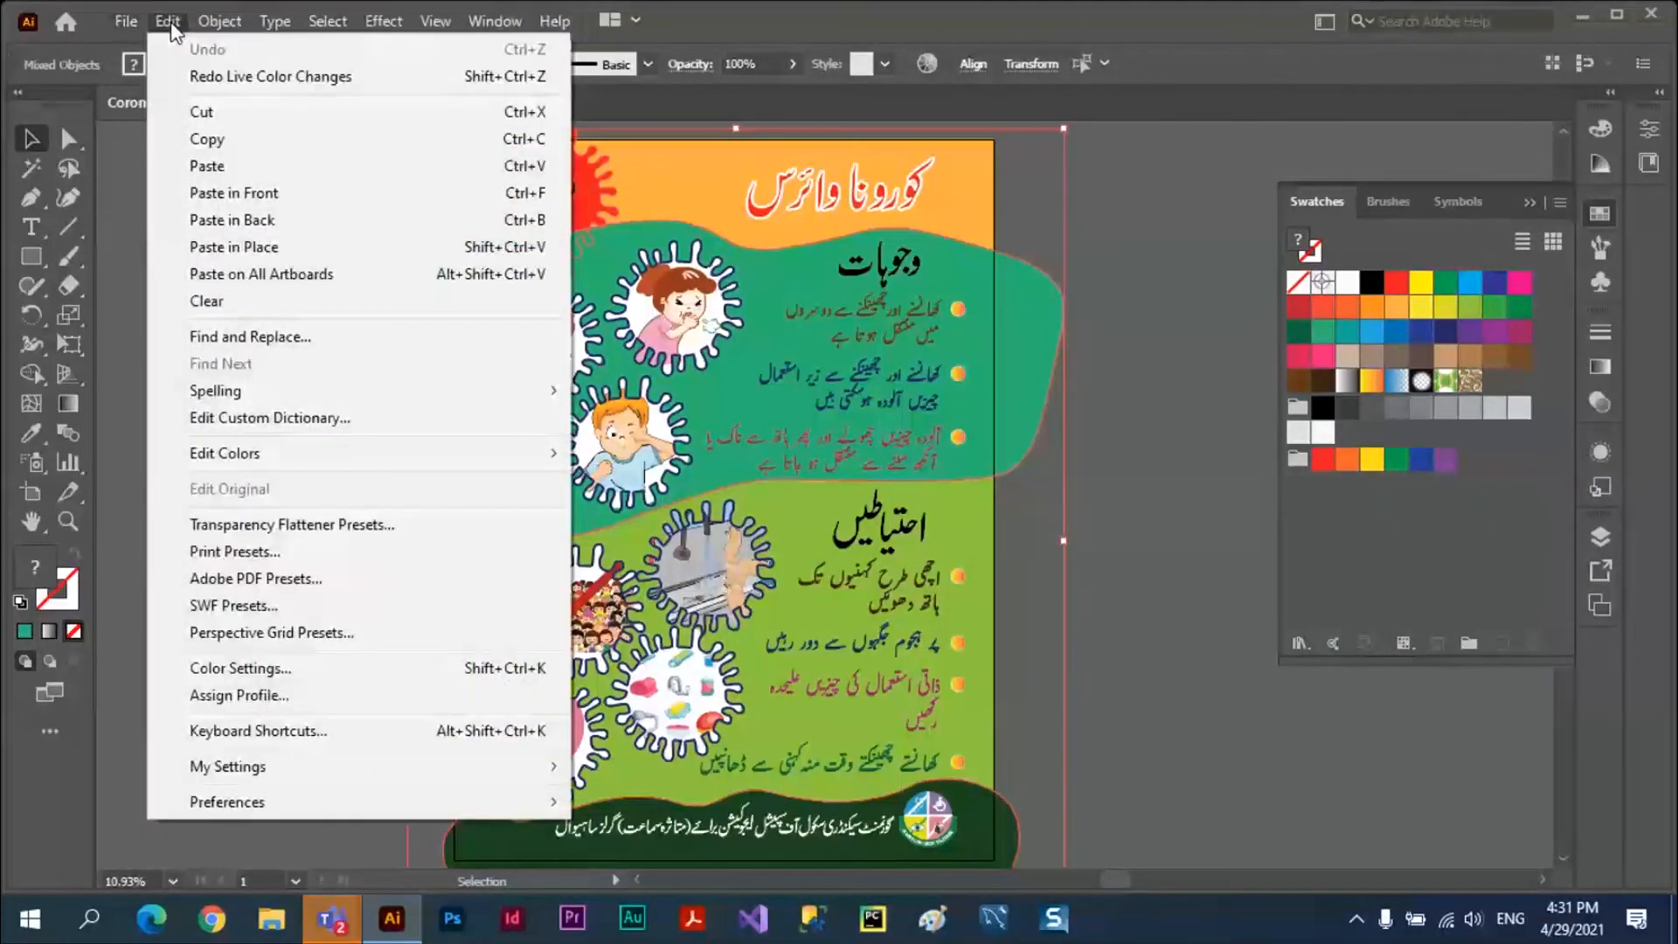
{"action": "left_click", "coordinate": [243, 76]}
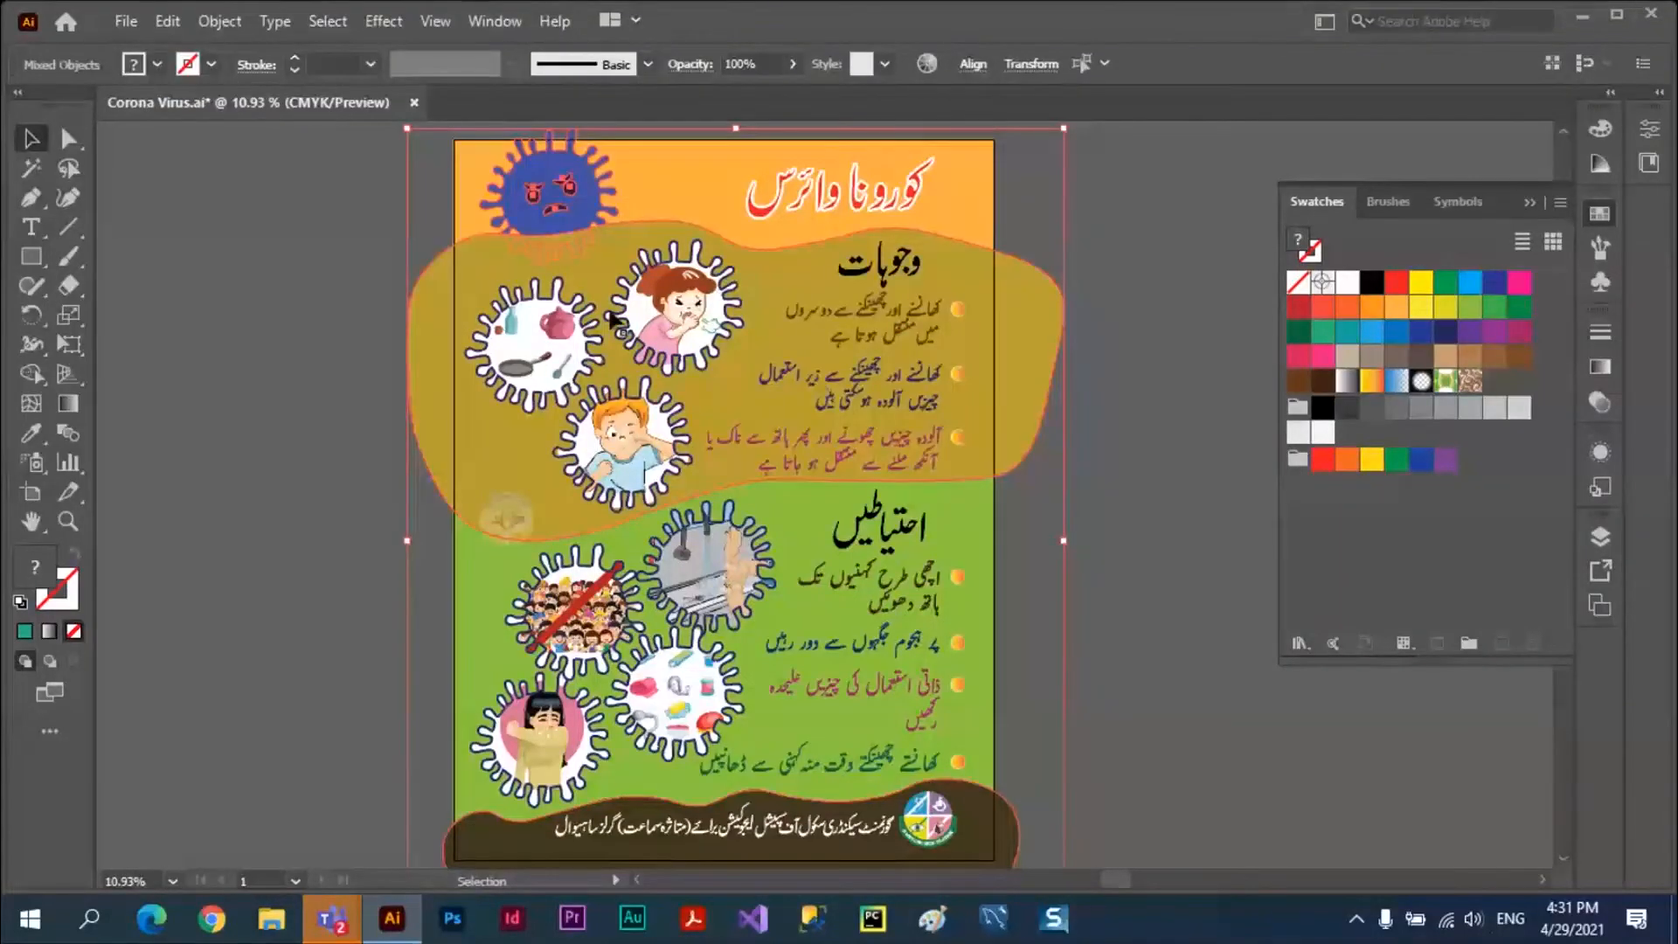
{"action": "left_click", "coordinate": [1127, 257]}
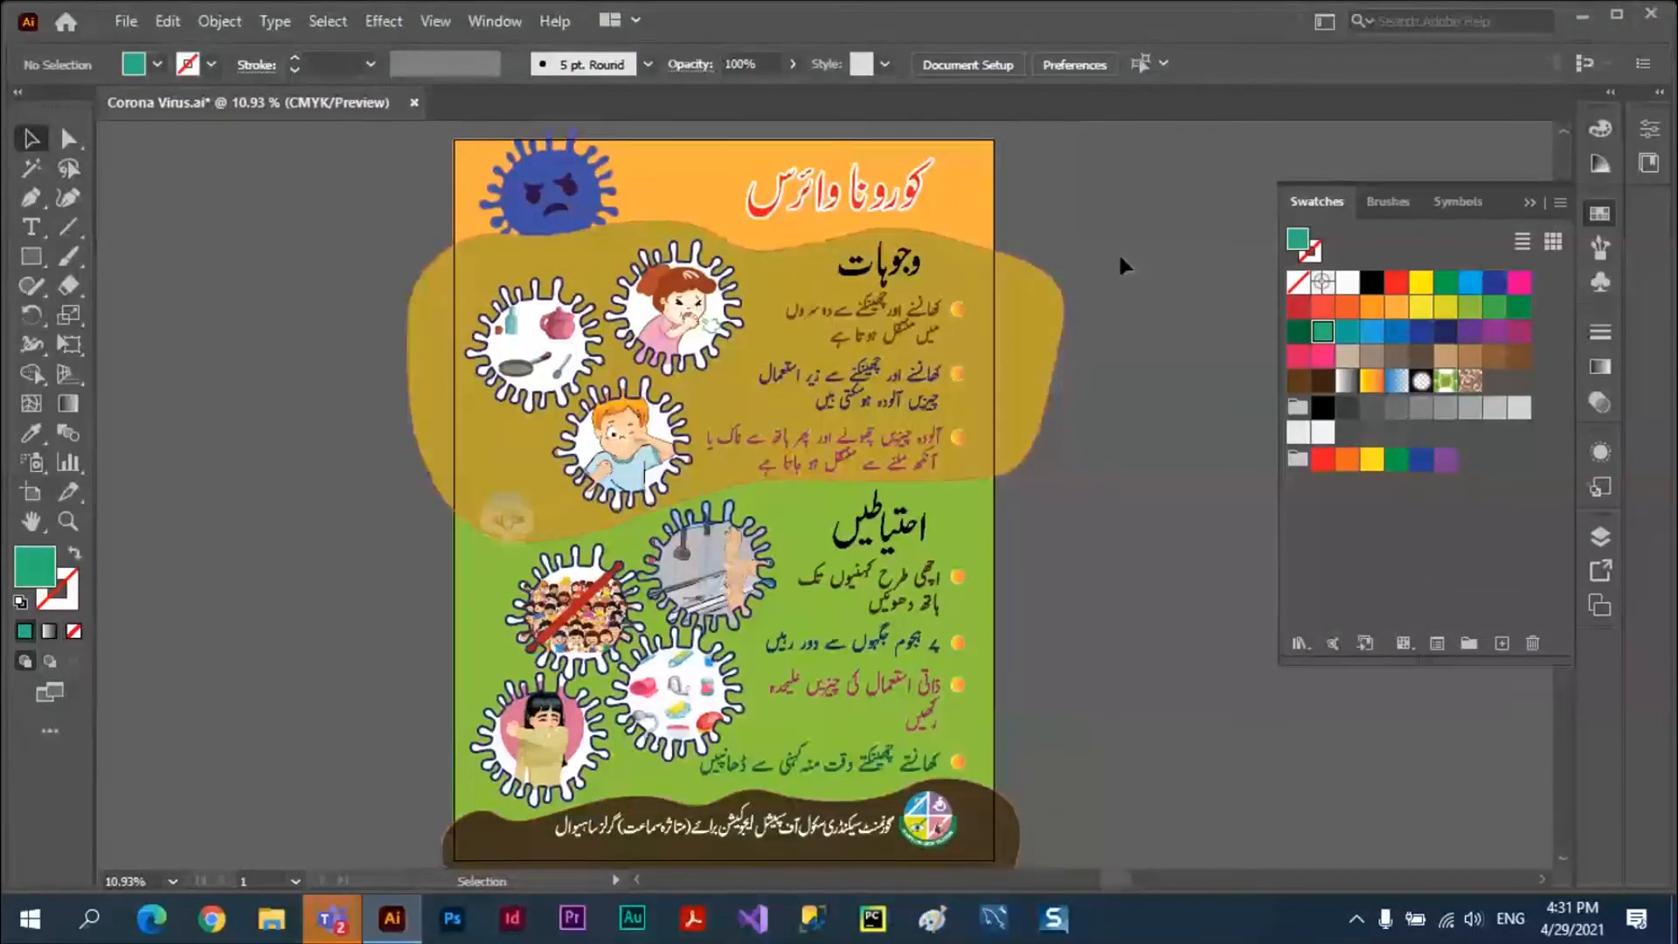
Undo the reapplied Live Color changes on the poster.
{"action": "key", "text": "a"}
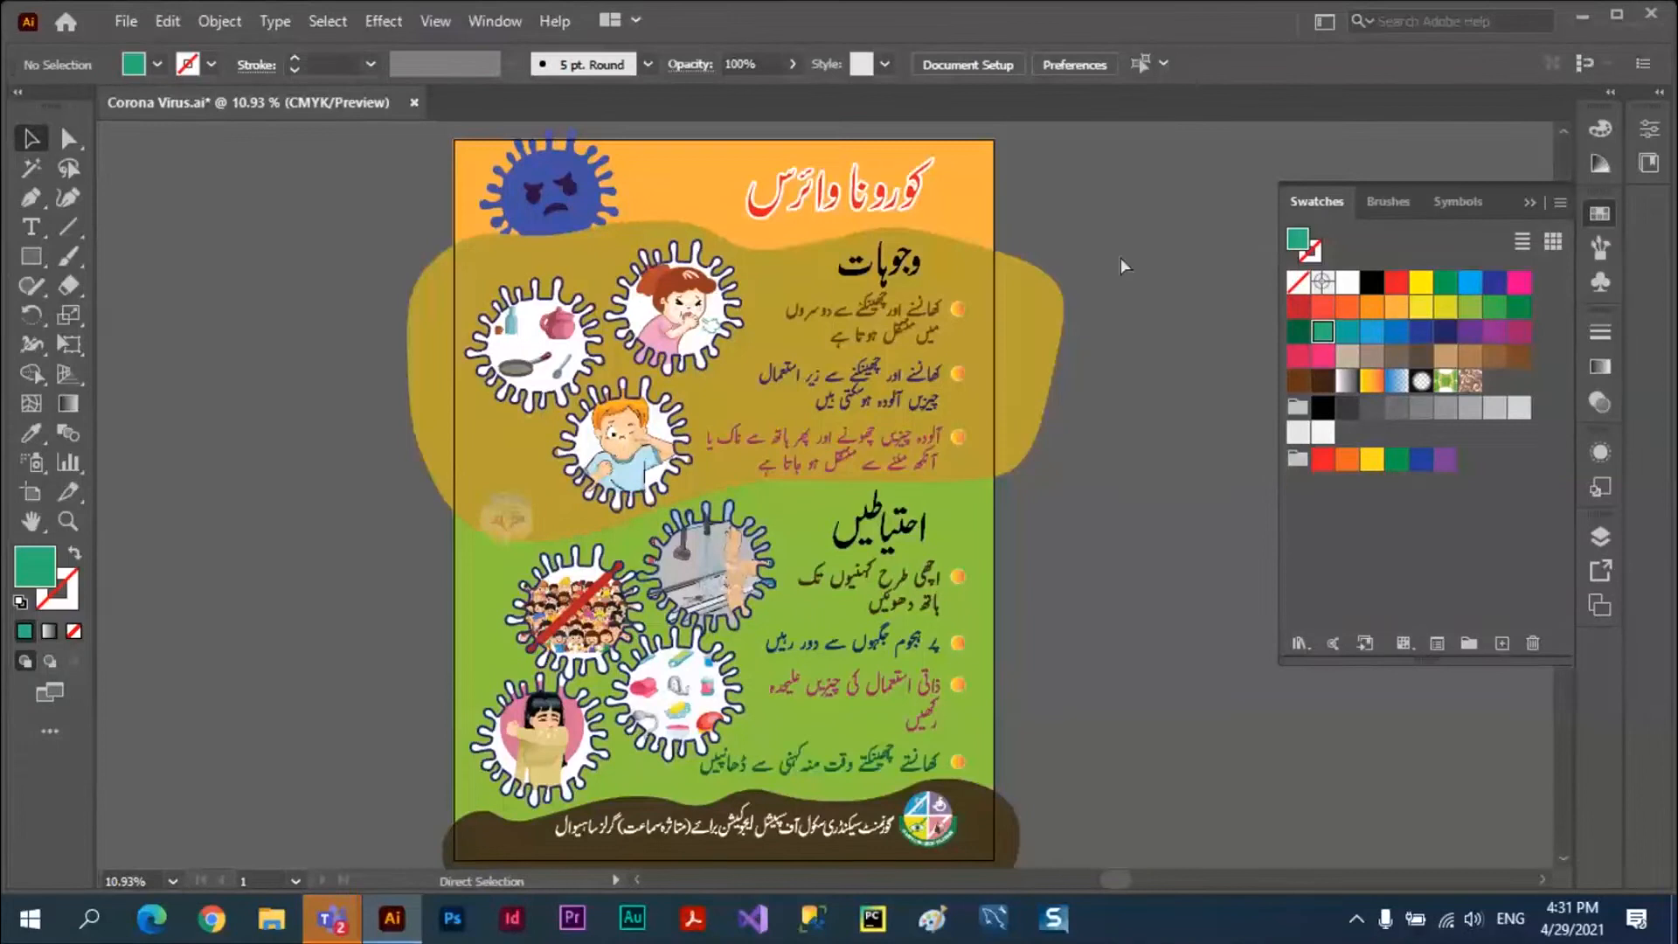
{"action": "key", "text": "ctrl+z"}
{"action": "key", "text": "v"}
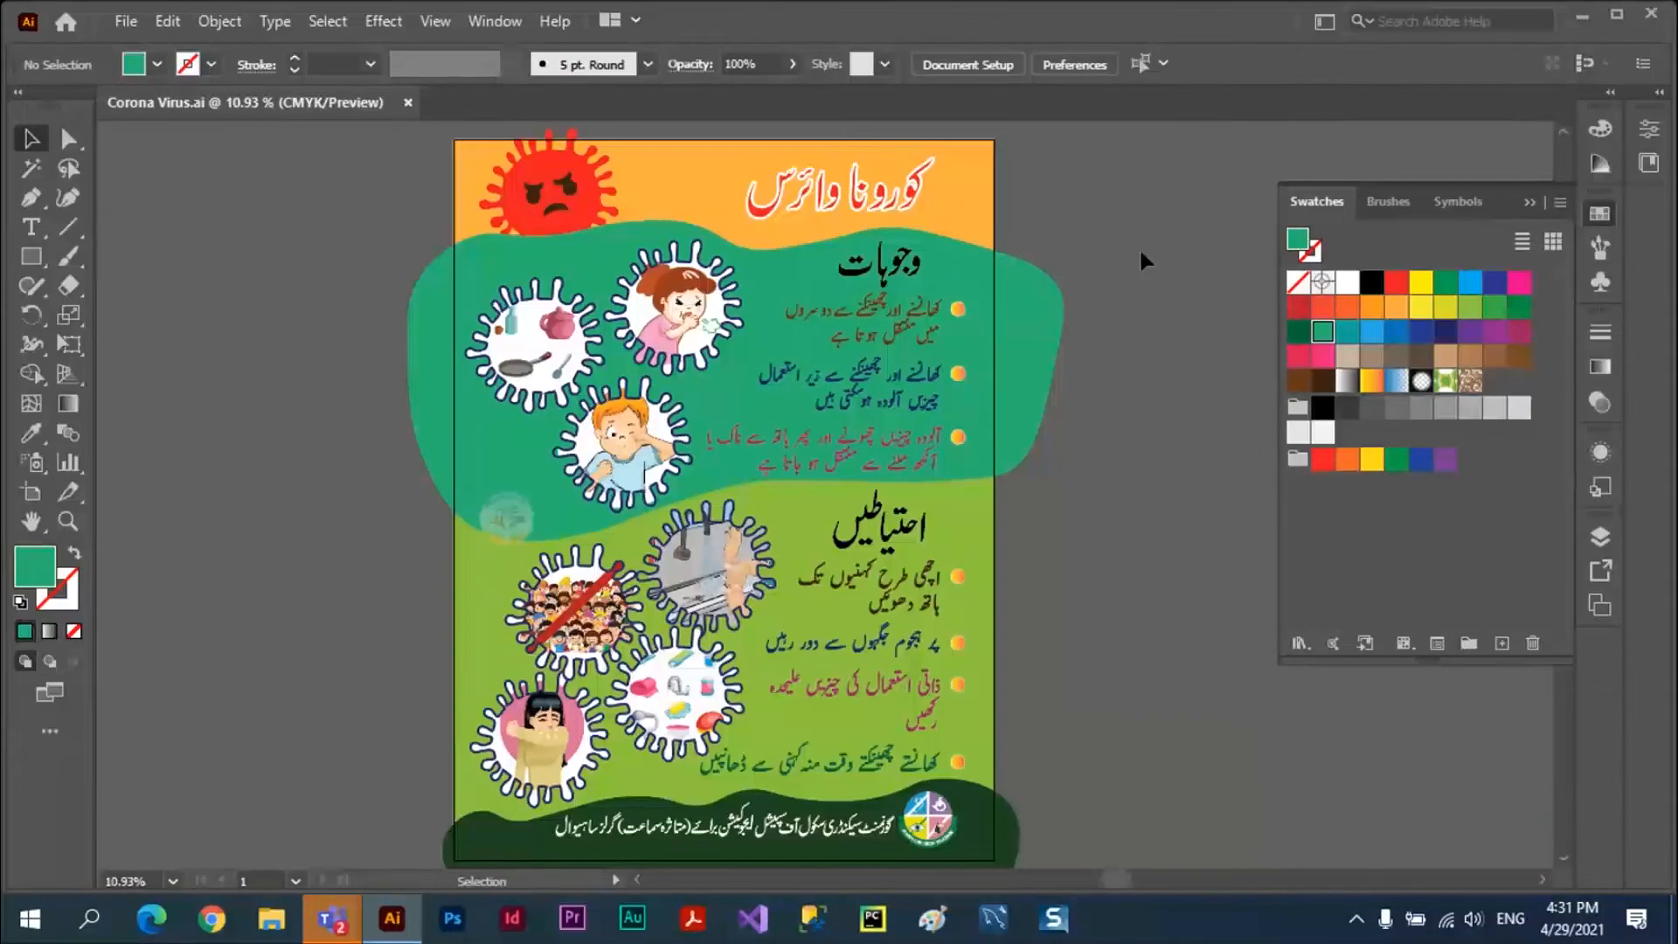
Close the Corona Virus poster and create a new 1366 x 768 px RGB document from the Common preset.
{"action": "left_click", "coordinate": [407, 103]}
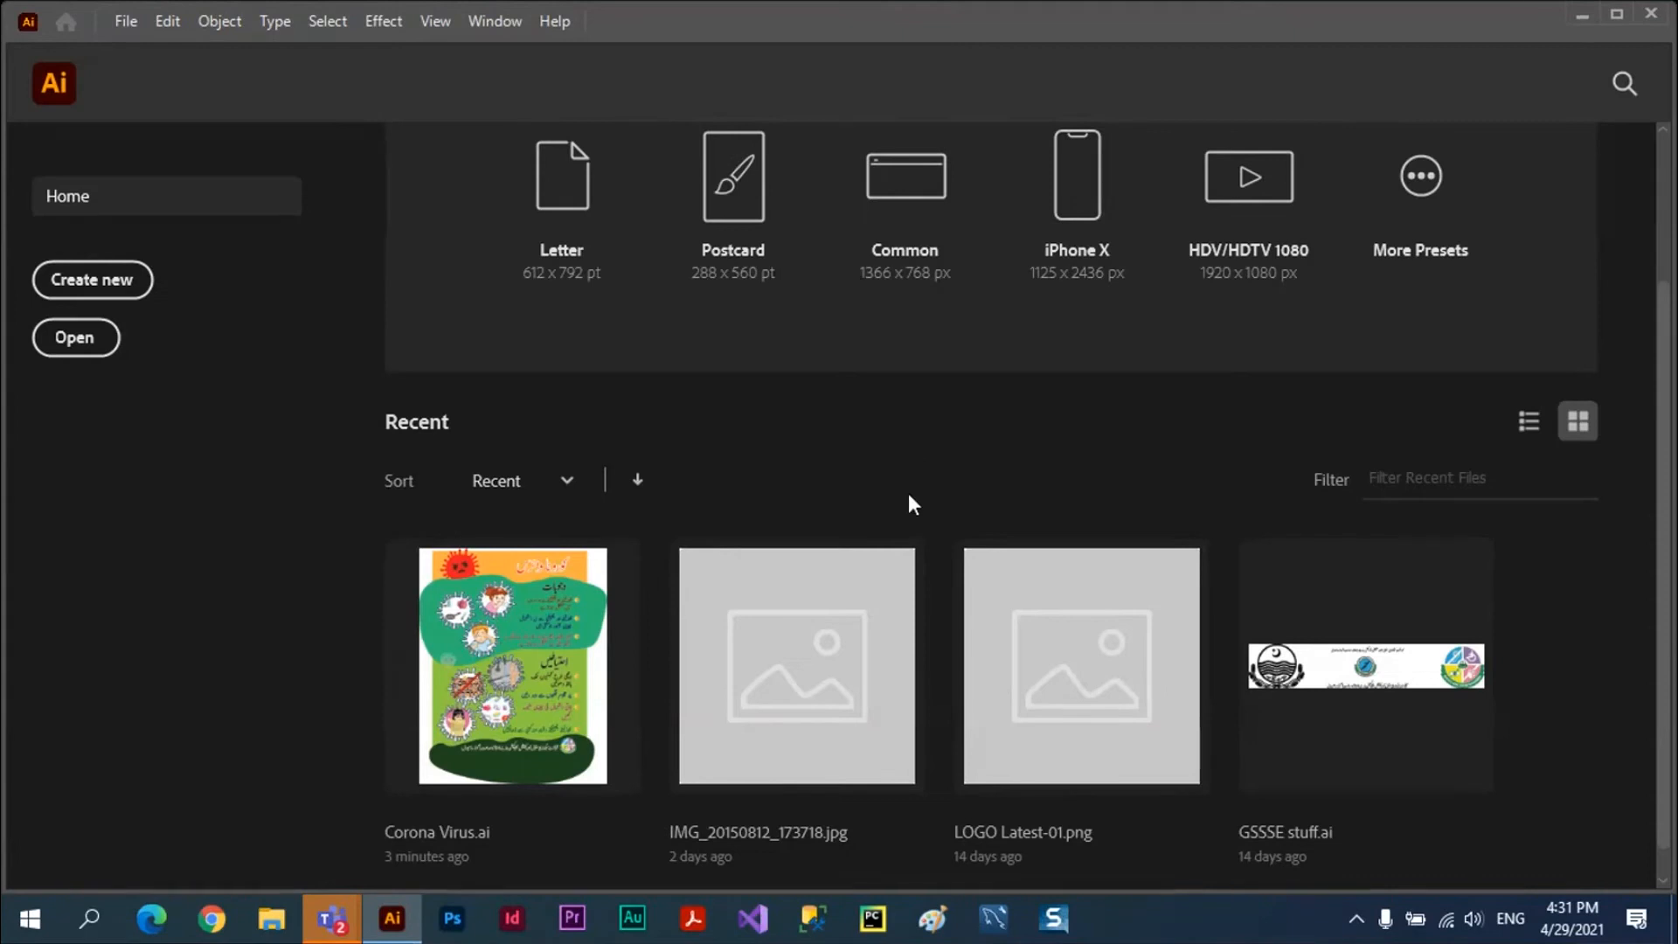
{"action": "left_click", "coordinate": [92, 279]}
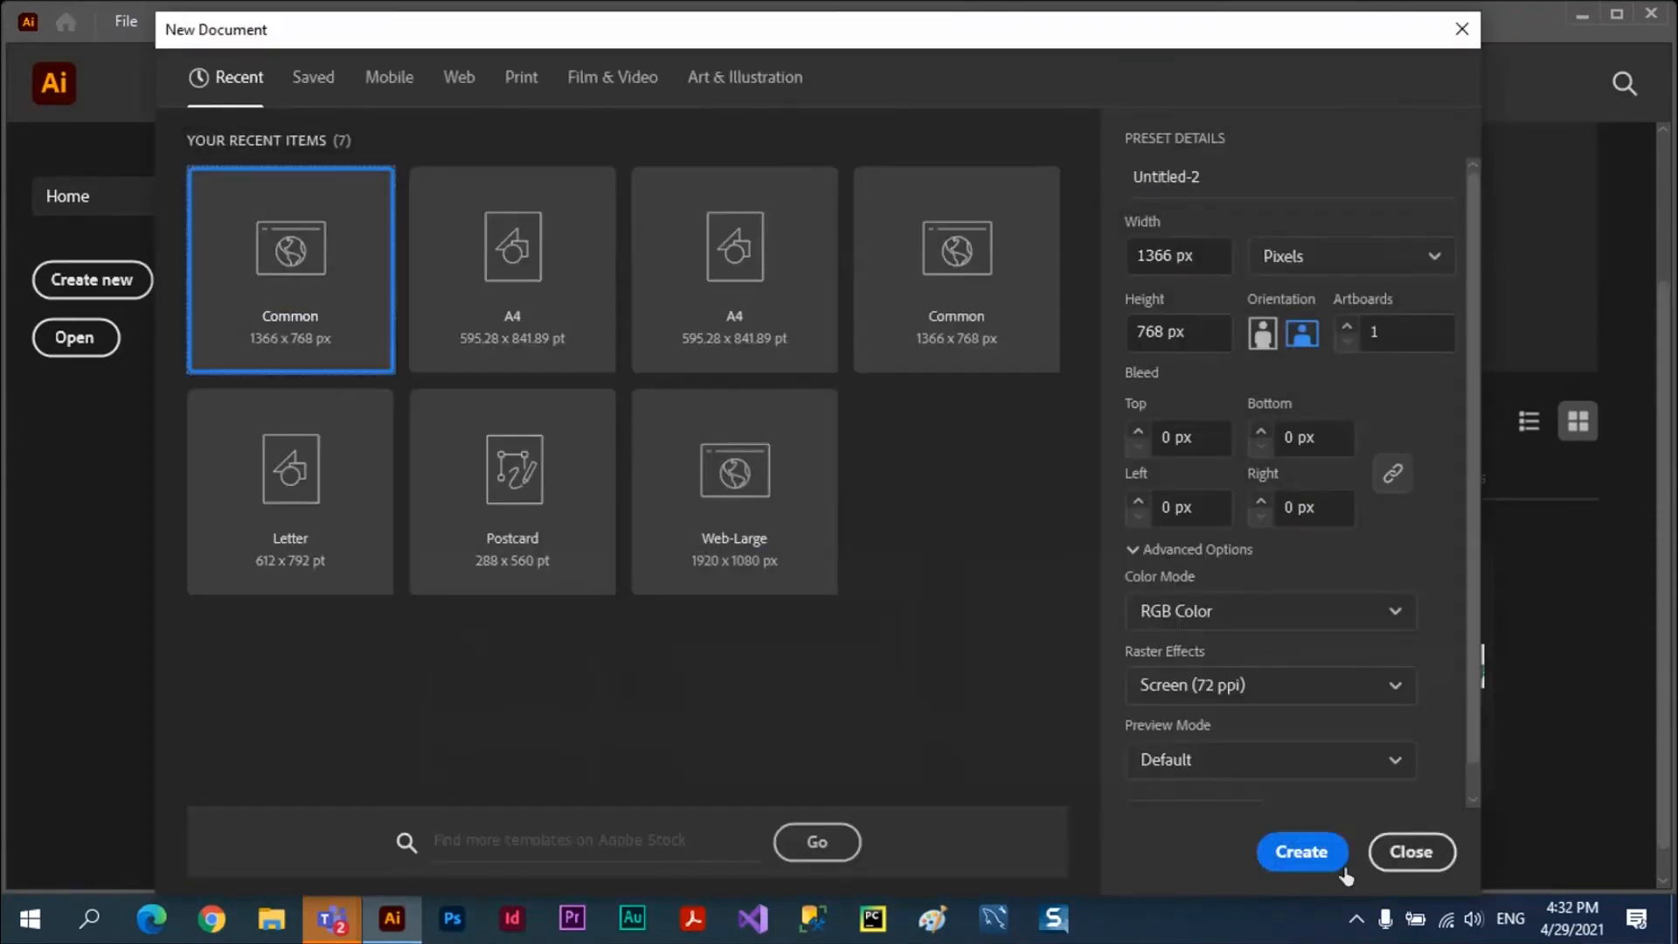
{"action": "left_click", "coordinate": [1307, 857]}
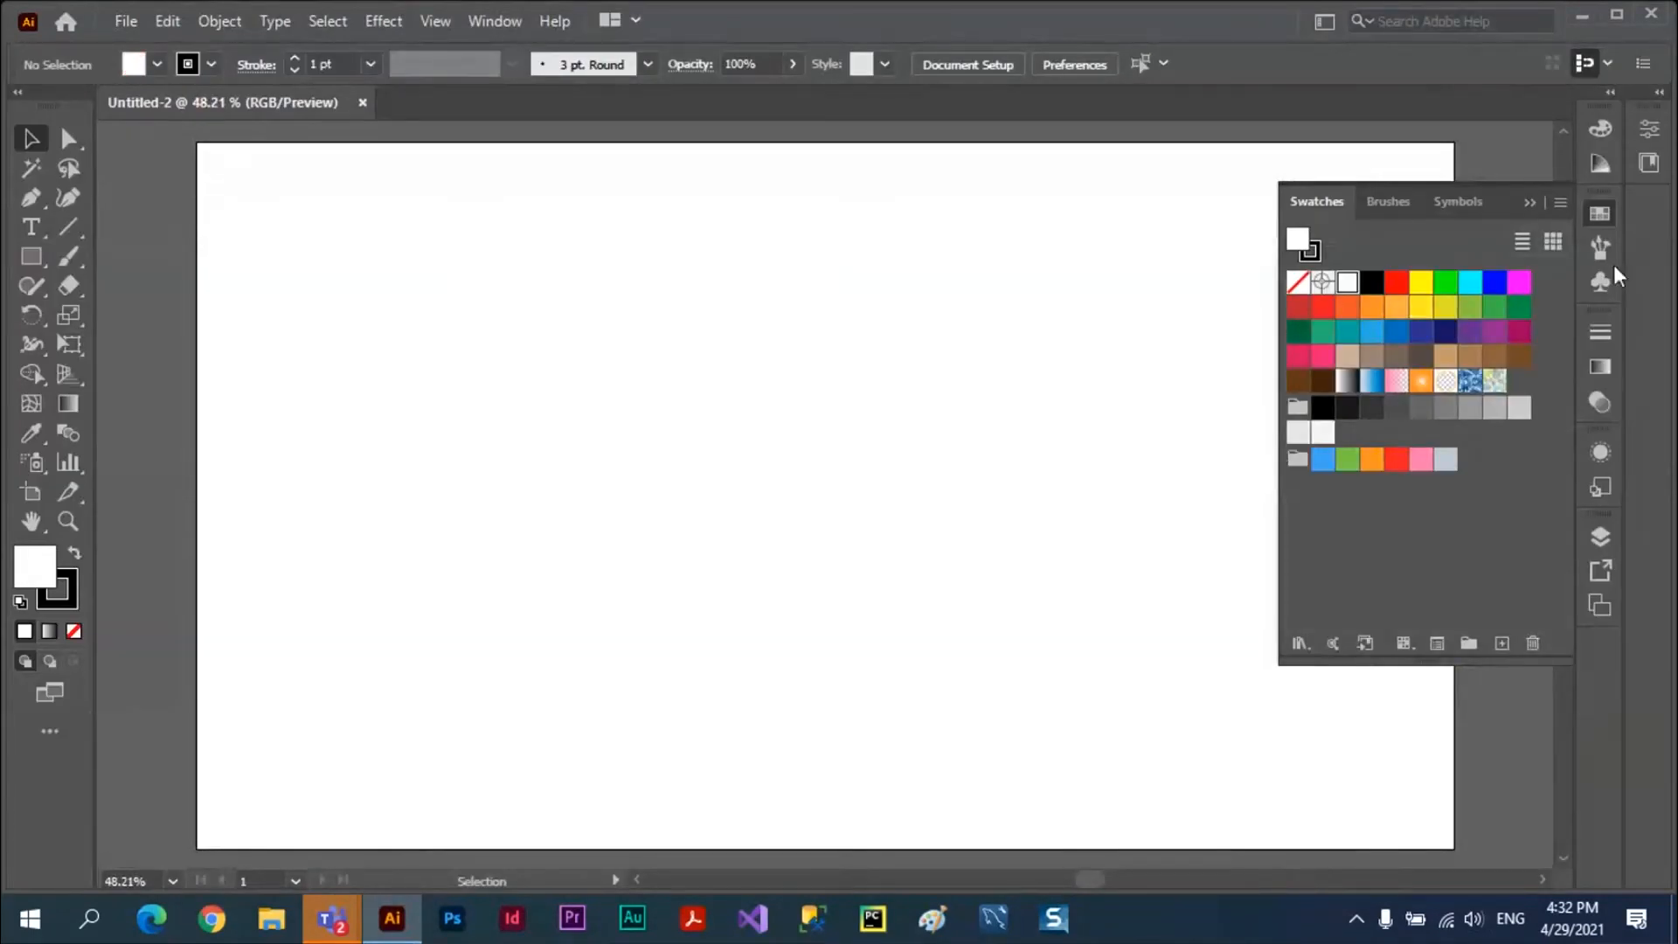
Place the Fish 2 symbol from the Nature symbol library on the artboard, break its link and close the library.
{"action": "left_click", "coordinate": [1601, 283]}
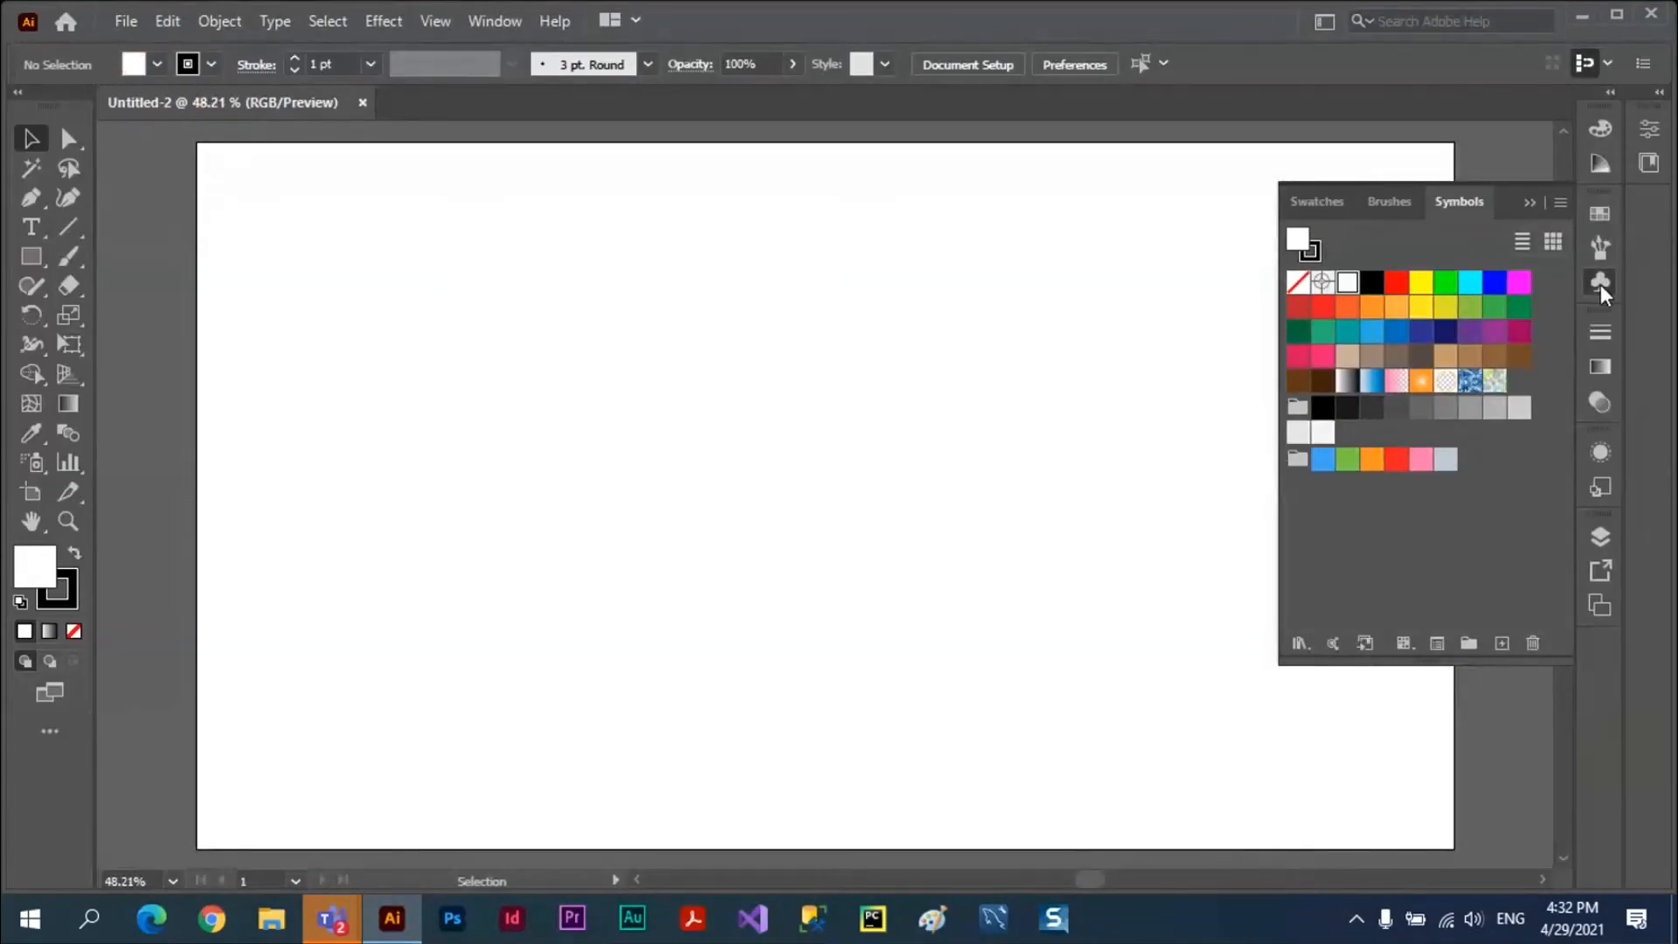
{"action": "left_click", "coordinate": [1300, 644]}
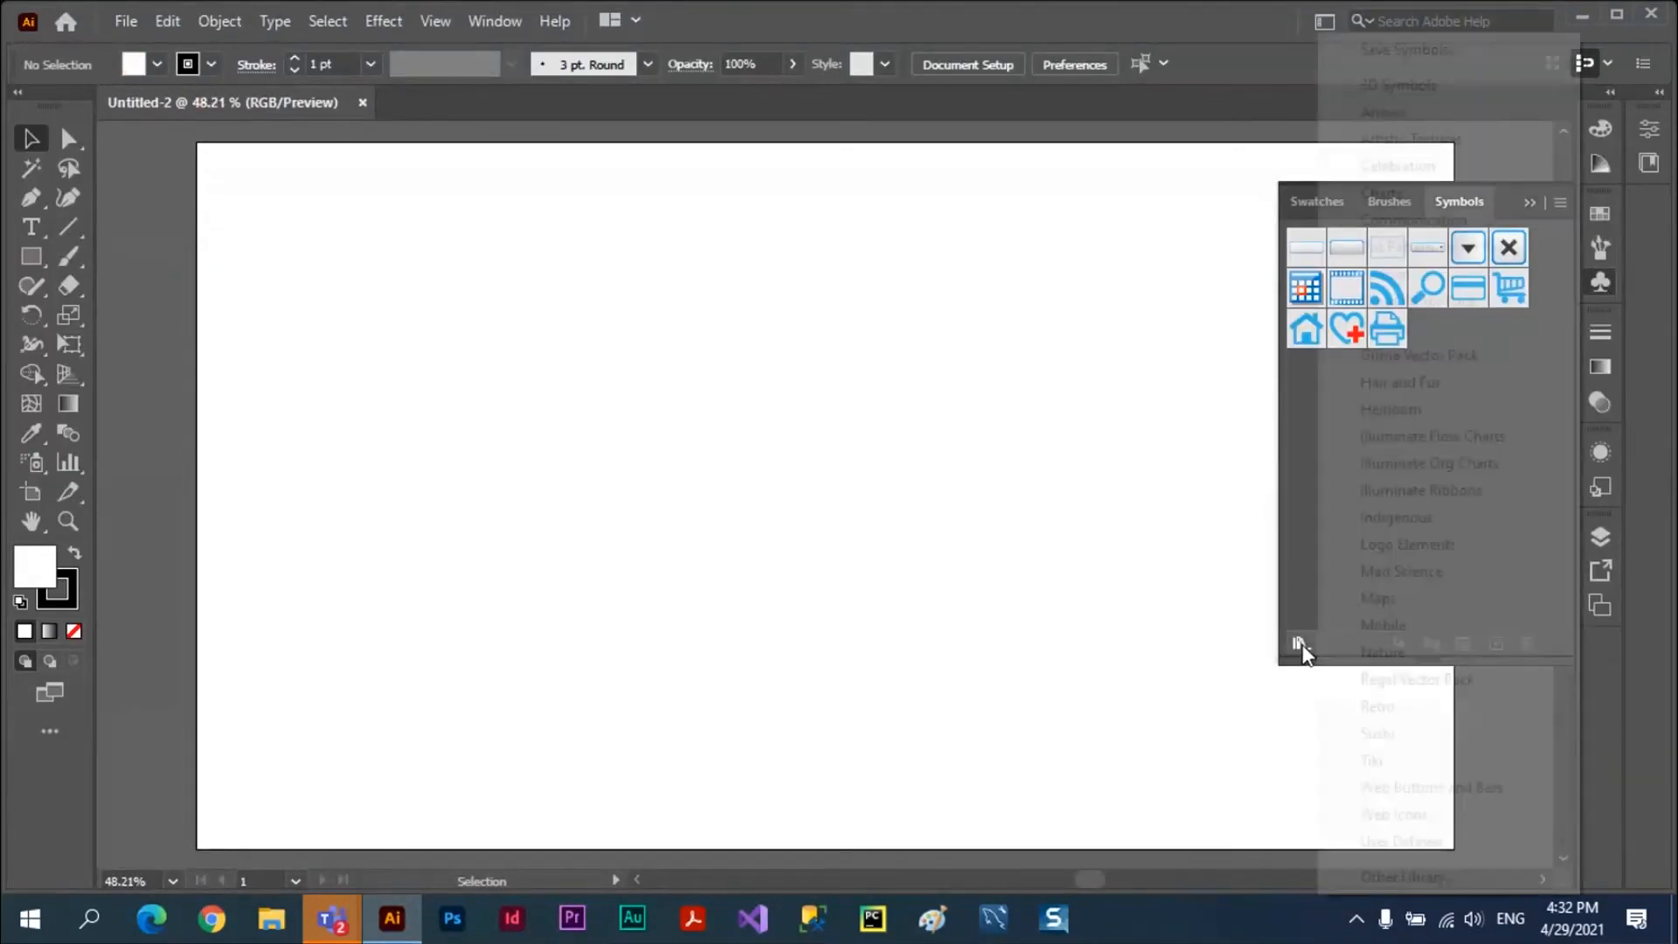
{"action": "left_click", "coordinate": [1383, 651]}
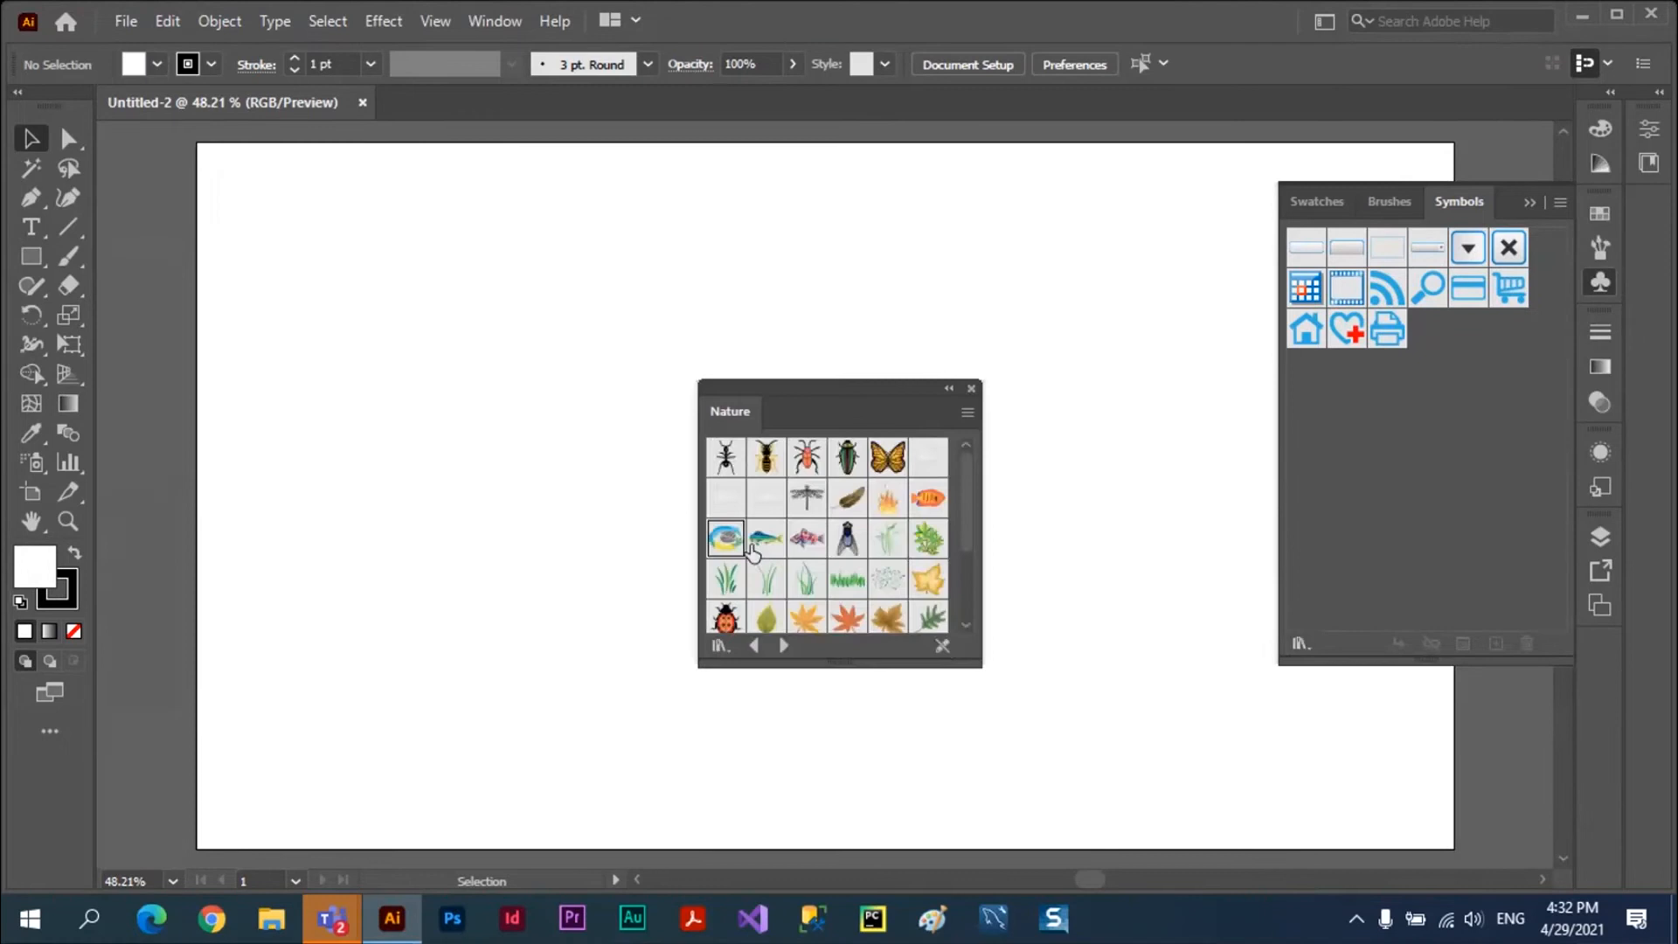
{"action": "left_click_drag", "start_coordinate": [752, 551], "coordinate": [443, 366]}
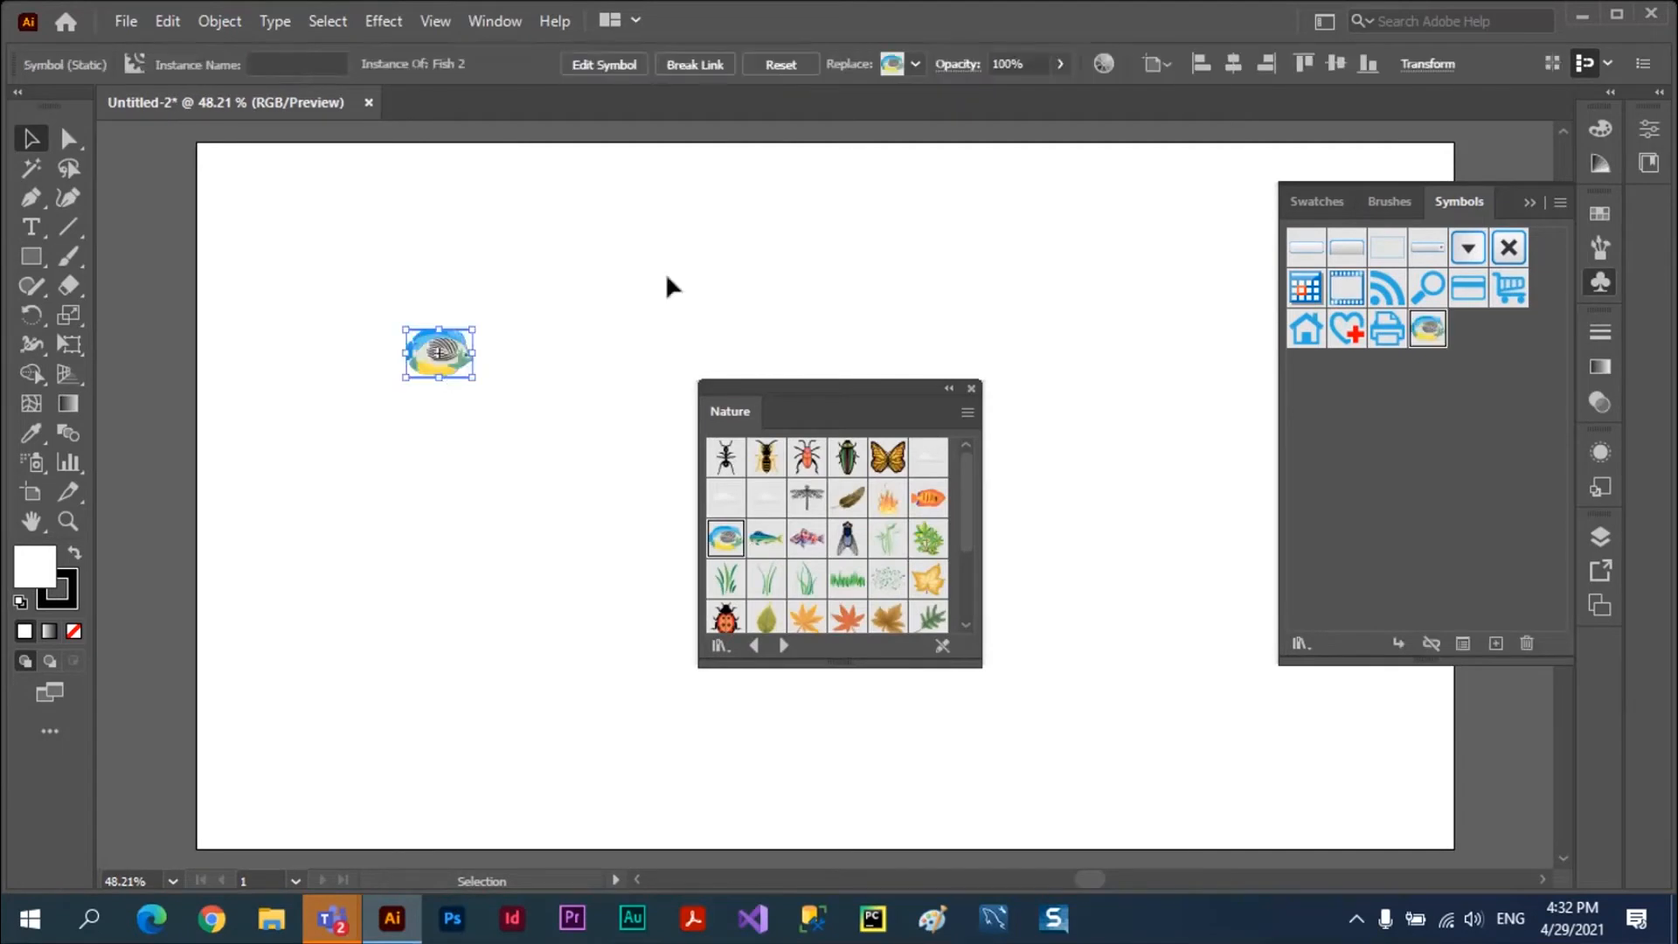
{"action": "left_click", "coordinate": [696, 63]}
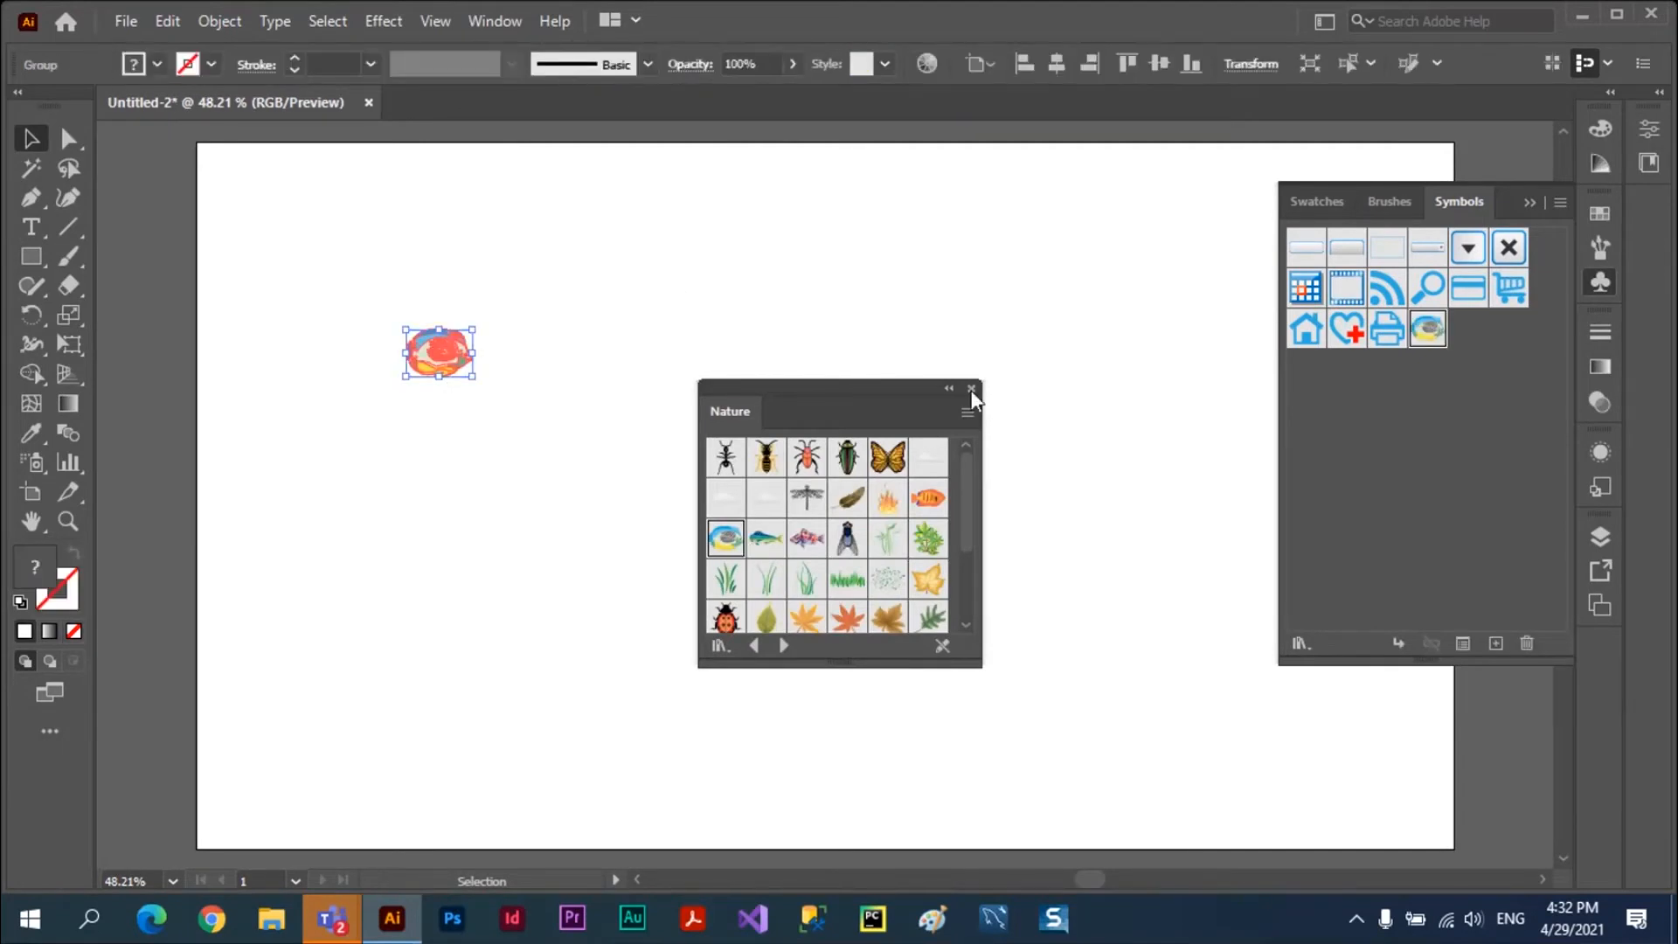
{"action": "left_click", "coordinate": [971, 388]}
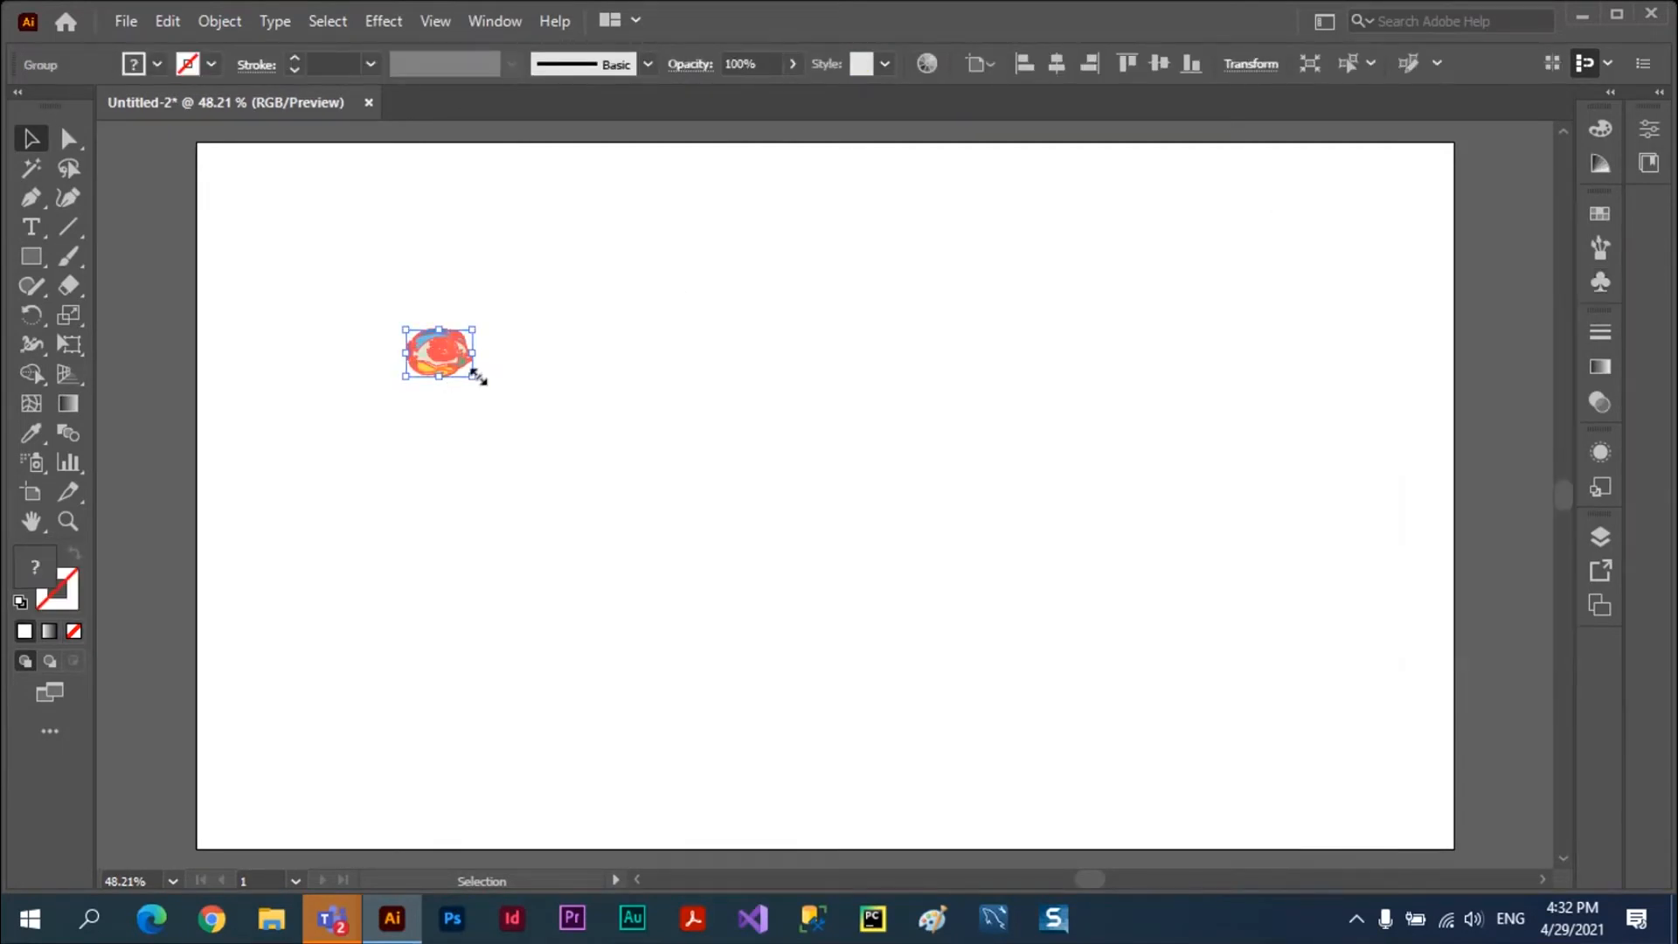
Enlarge the fish to several times its size, move it to the artboard's upper-left area and deselect it.
{"action": "left_click_drag", "start_coordinate": [473, 376], "coordinate": [777, 608]}
{"action": "left_click", "coordinate": [967, 498]}
{"action": "left_click_drag", "start_coordinate": [554, 363], "coordinate": [375, 224]}
{"action": "left_click", "coordinate": [964, 339]}
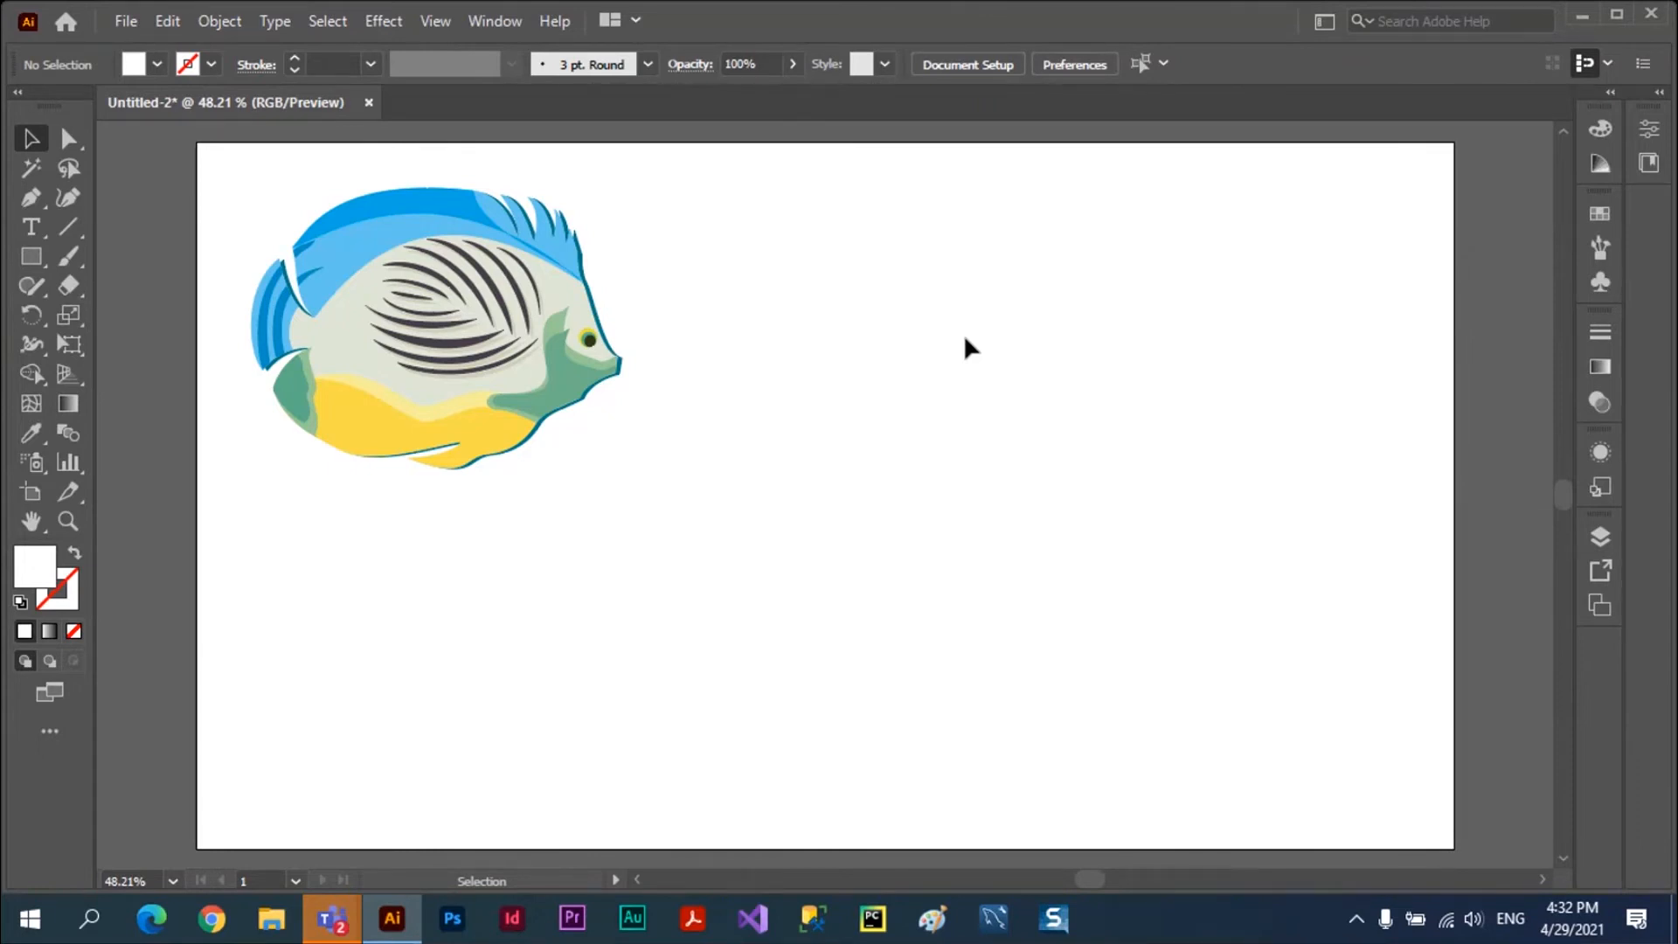
Create a new color group named pepsi in the document's swatches.
{"action": "left_click", "coordinate": [1598, 216]}
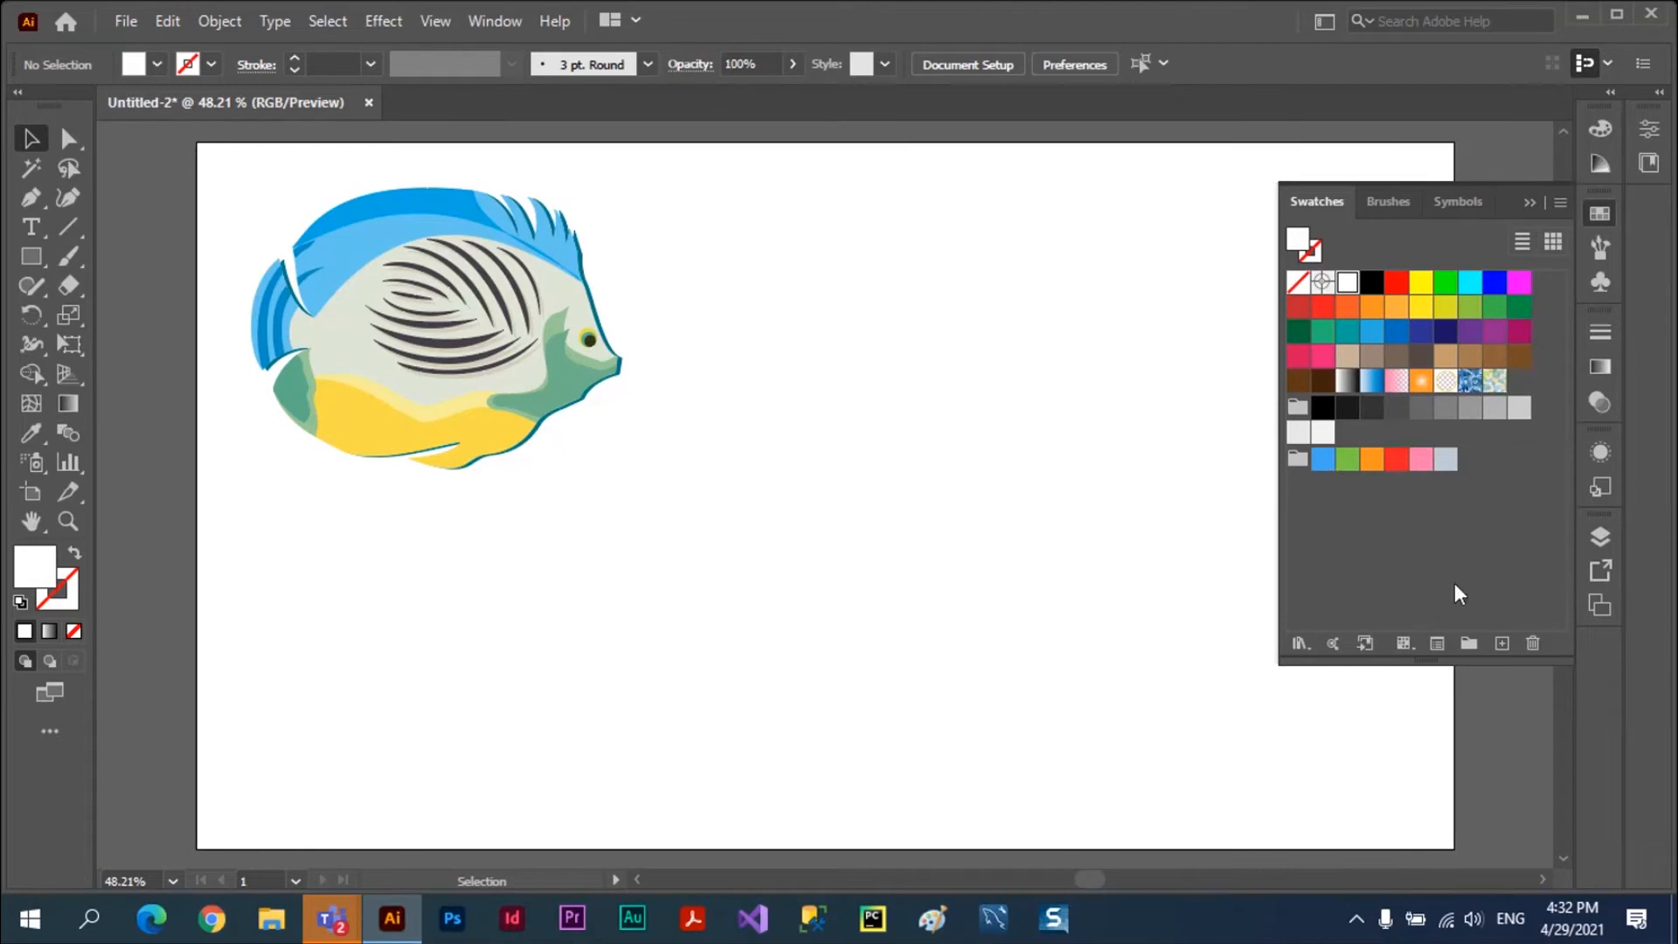
{"action": "left_click", "coordinate": [1469, 644]}
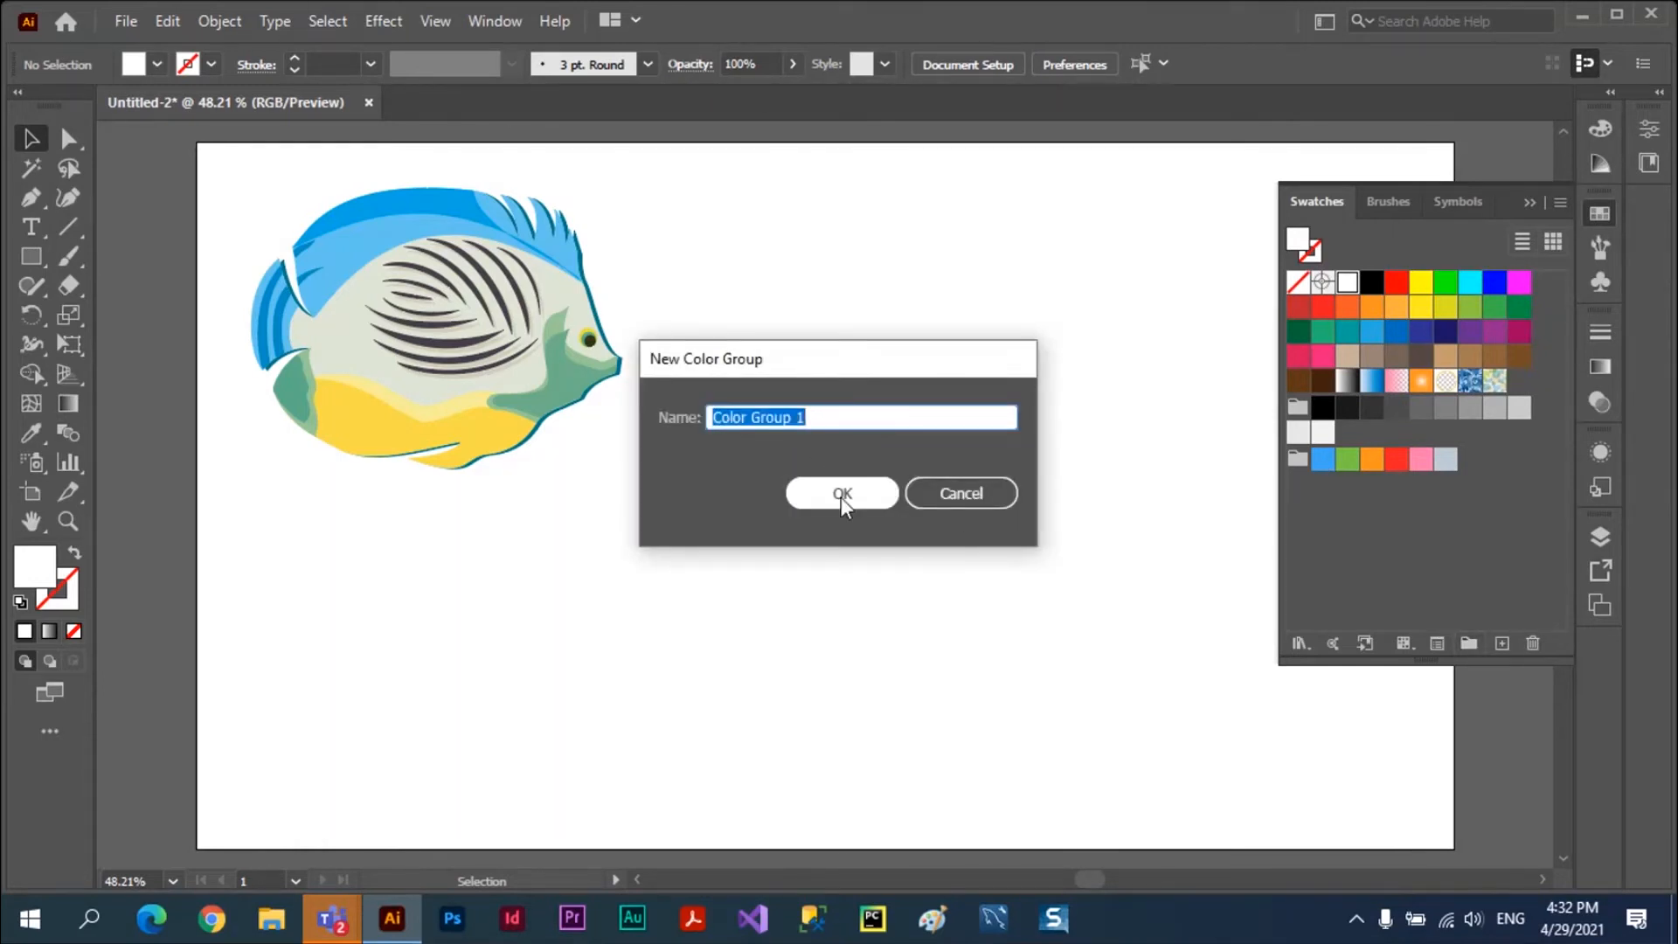
{"action": "type", "text": "pe"}
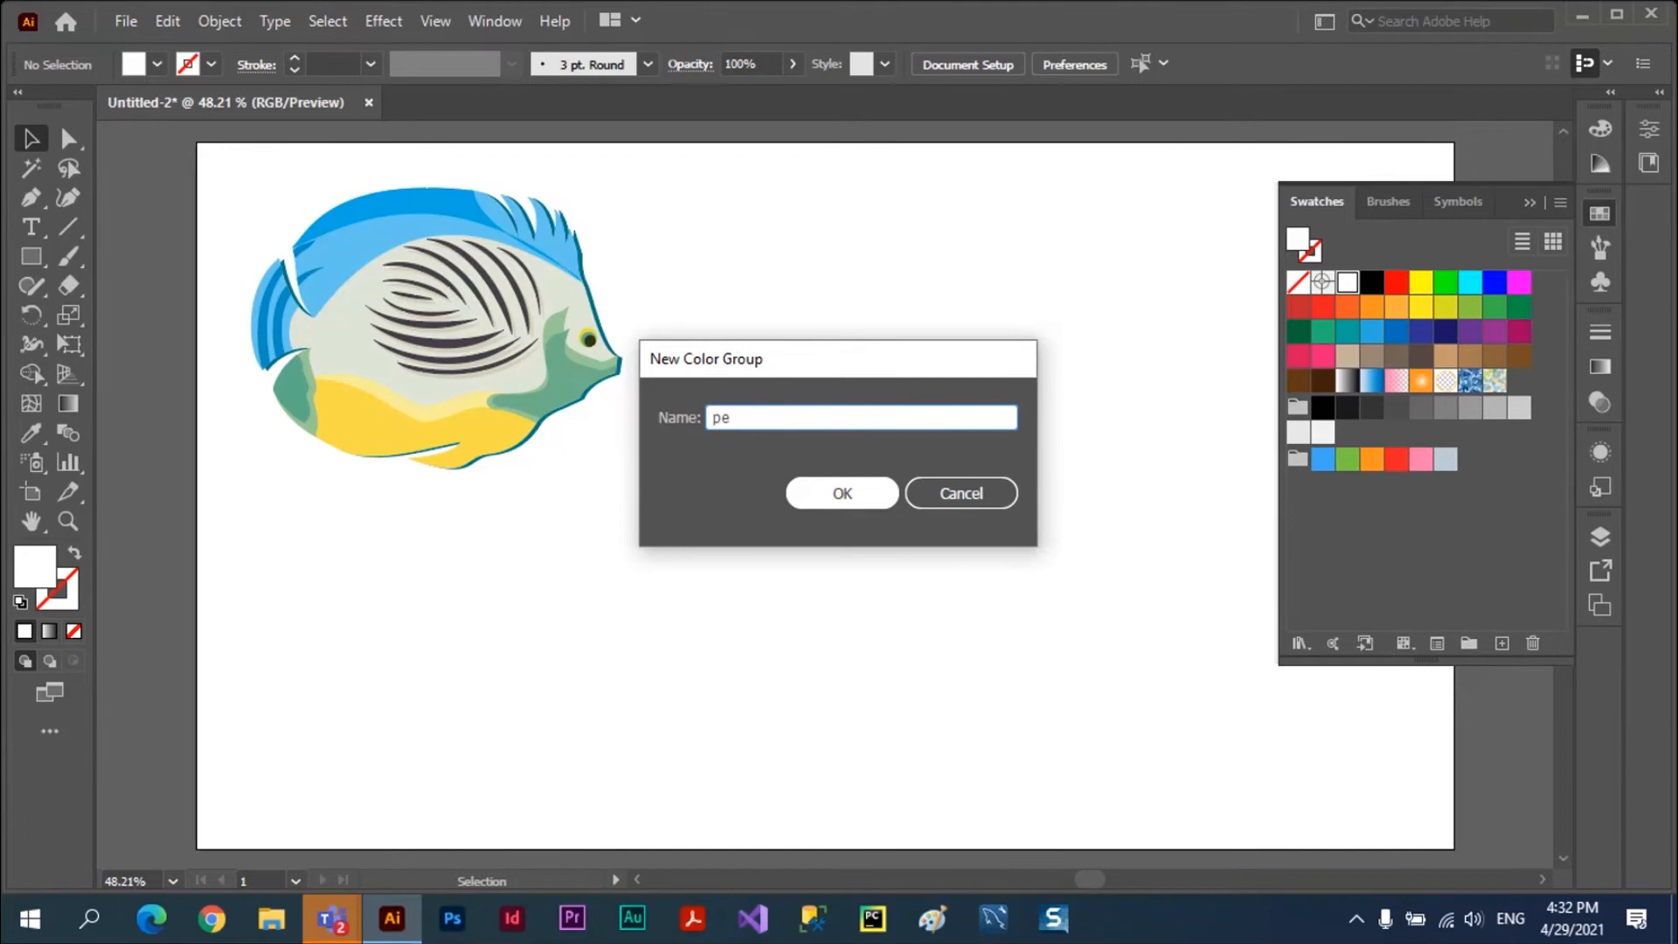
{"action": "type", "text": "psi"}
{"action": "left_click", "coordinate": [804, 500]}
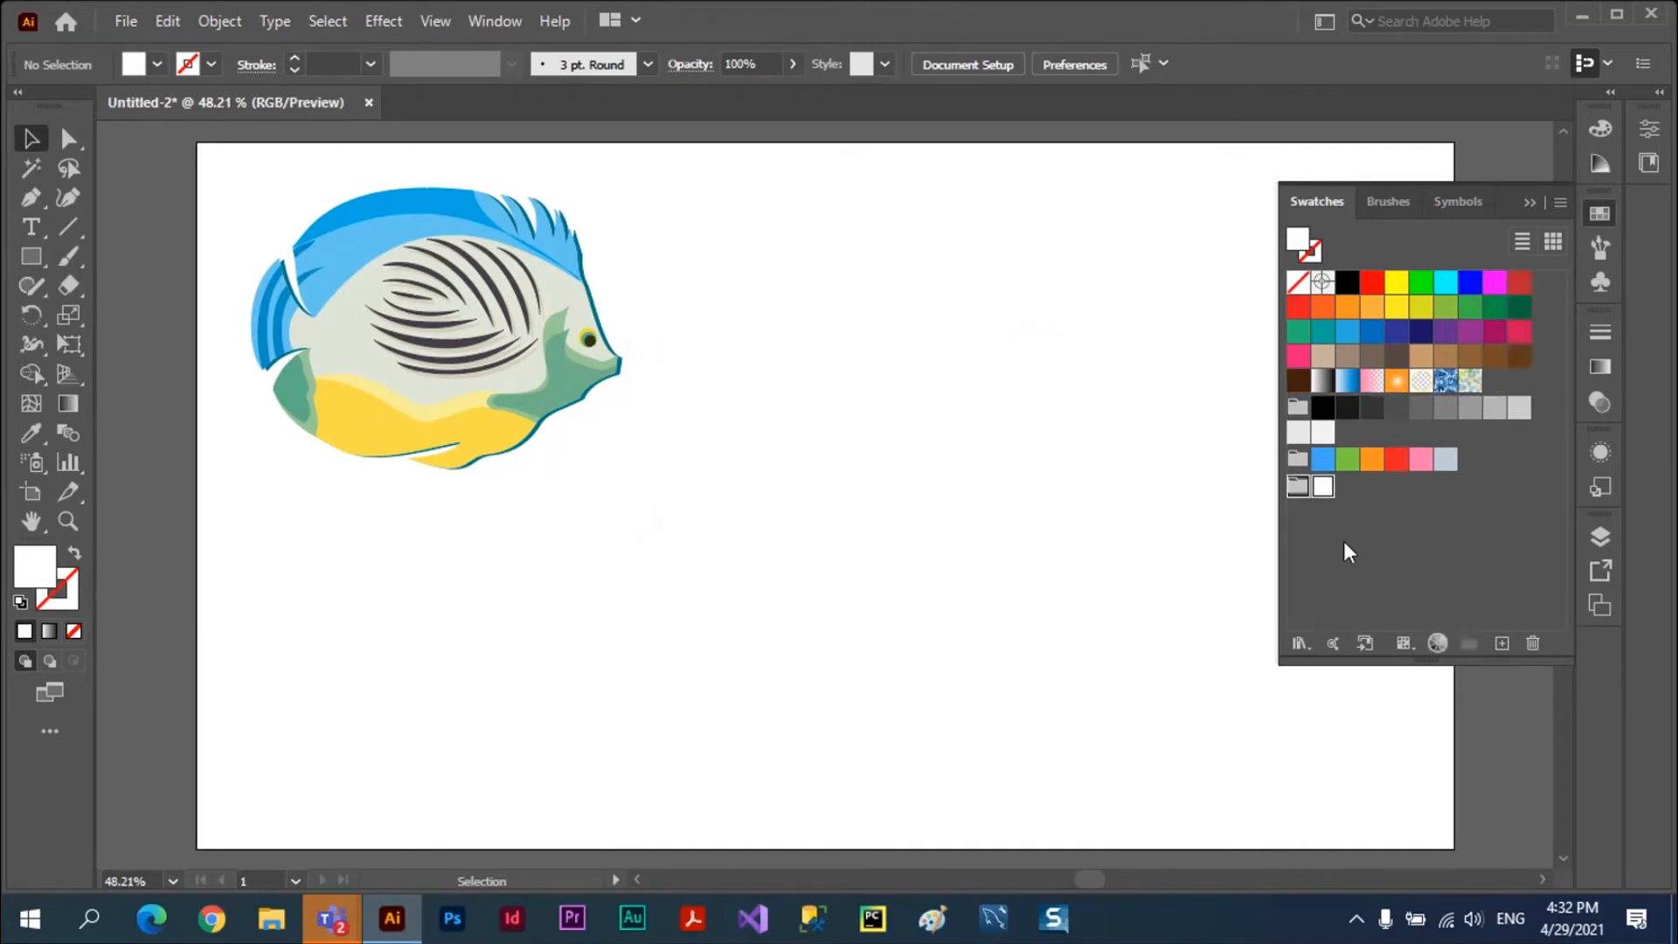
Change the white swatch in the pepsi group to pure blue in HSB mode: hue 239°, saturation 100%, brightness 100%.
{"action": "left_click", "coordinate": [1330, 523]}
{"action": "left_click", "coordinate": [1323, 491]}
{"action": "left_click", "coordinate": [1436, 645]}
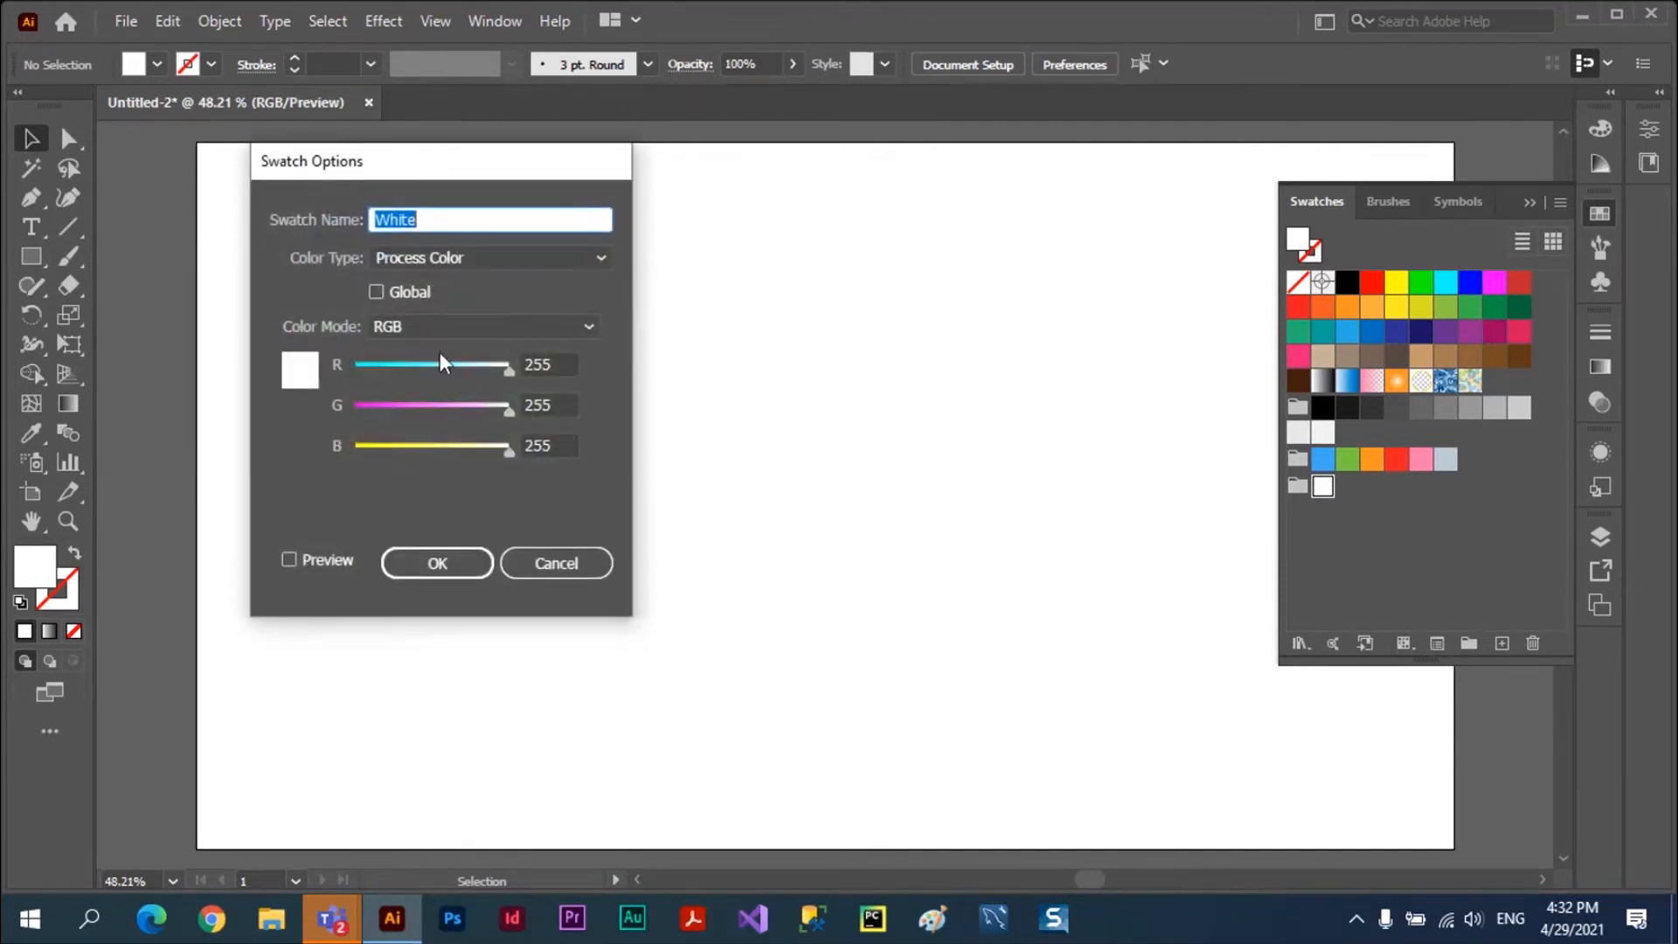
{"action": "left_click", "coordinate": [590, 329]}
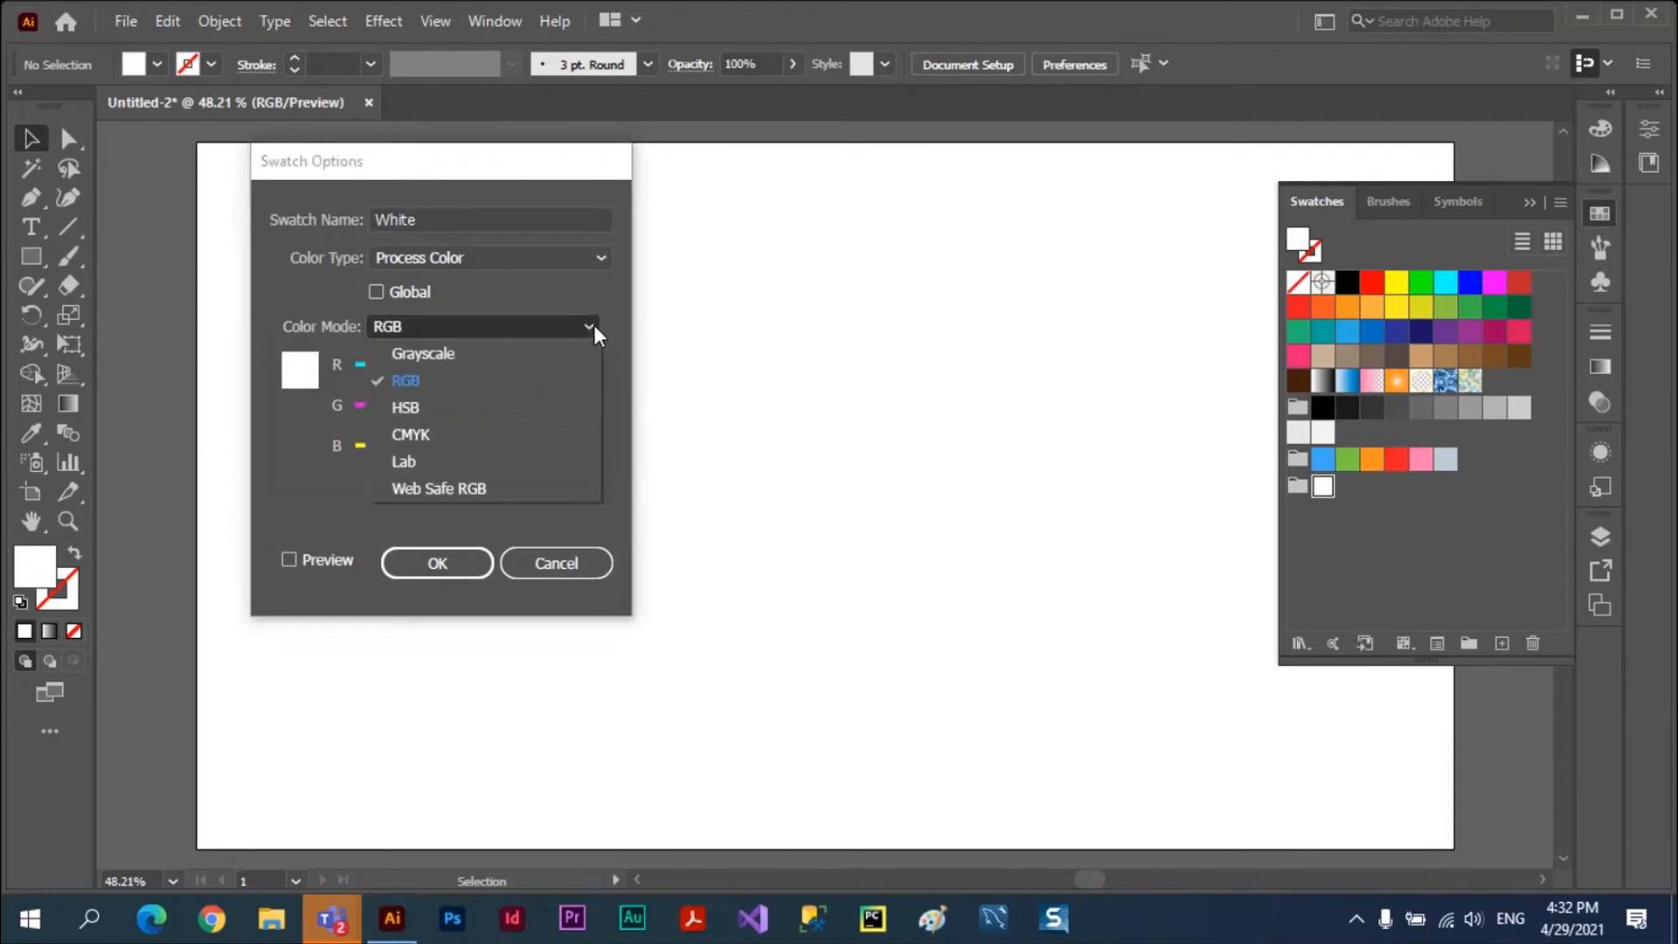
{"action": "left_click", "coordinate": [411, 406]}
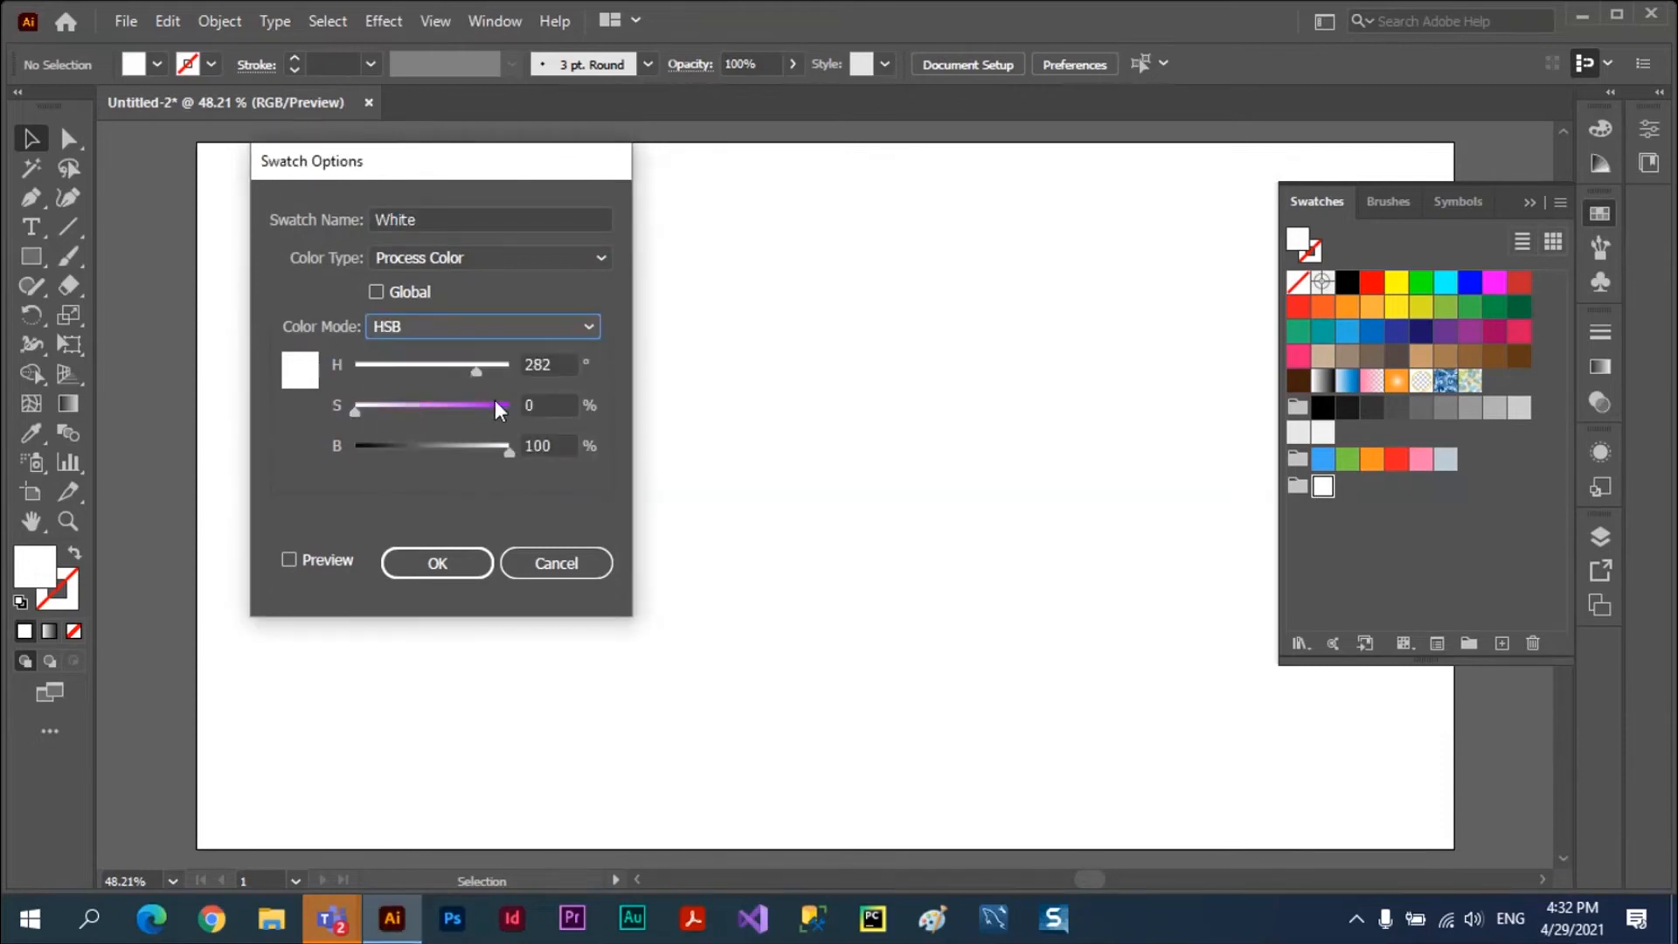
{"action": "left_click_drag", "start_coordinate": [354, 411], "coordinate": [541, 416]}
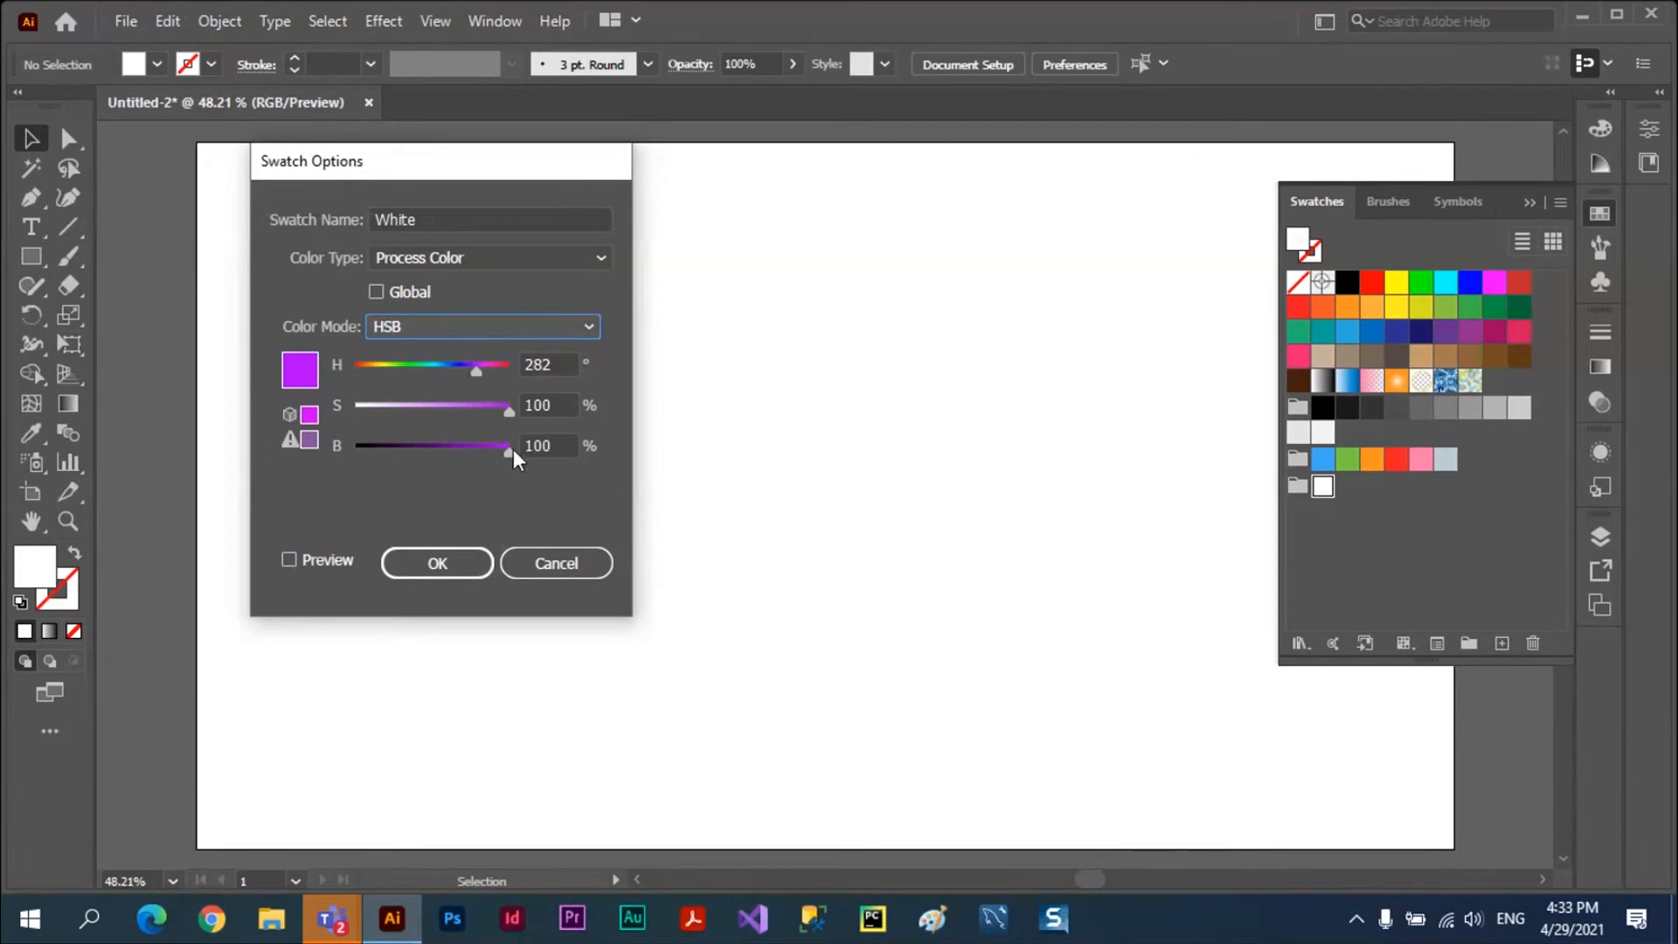
{"action": "left_click_drag", "start_coordinate": [477, 369], "coordinate": [457, 371]}
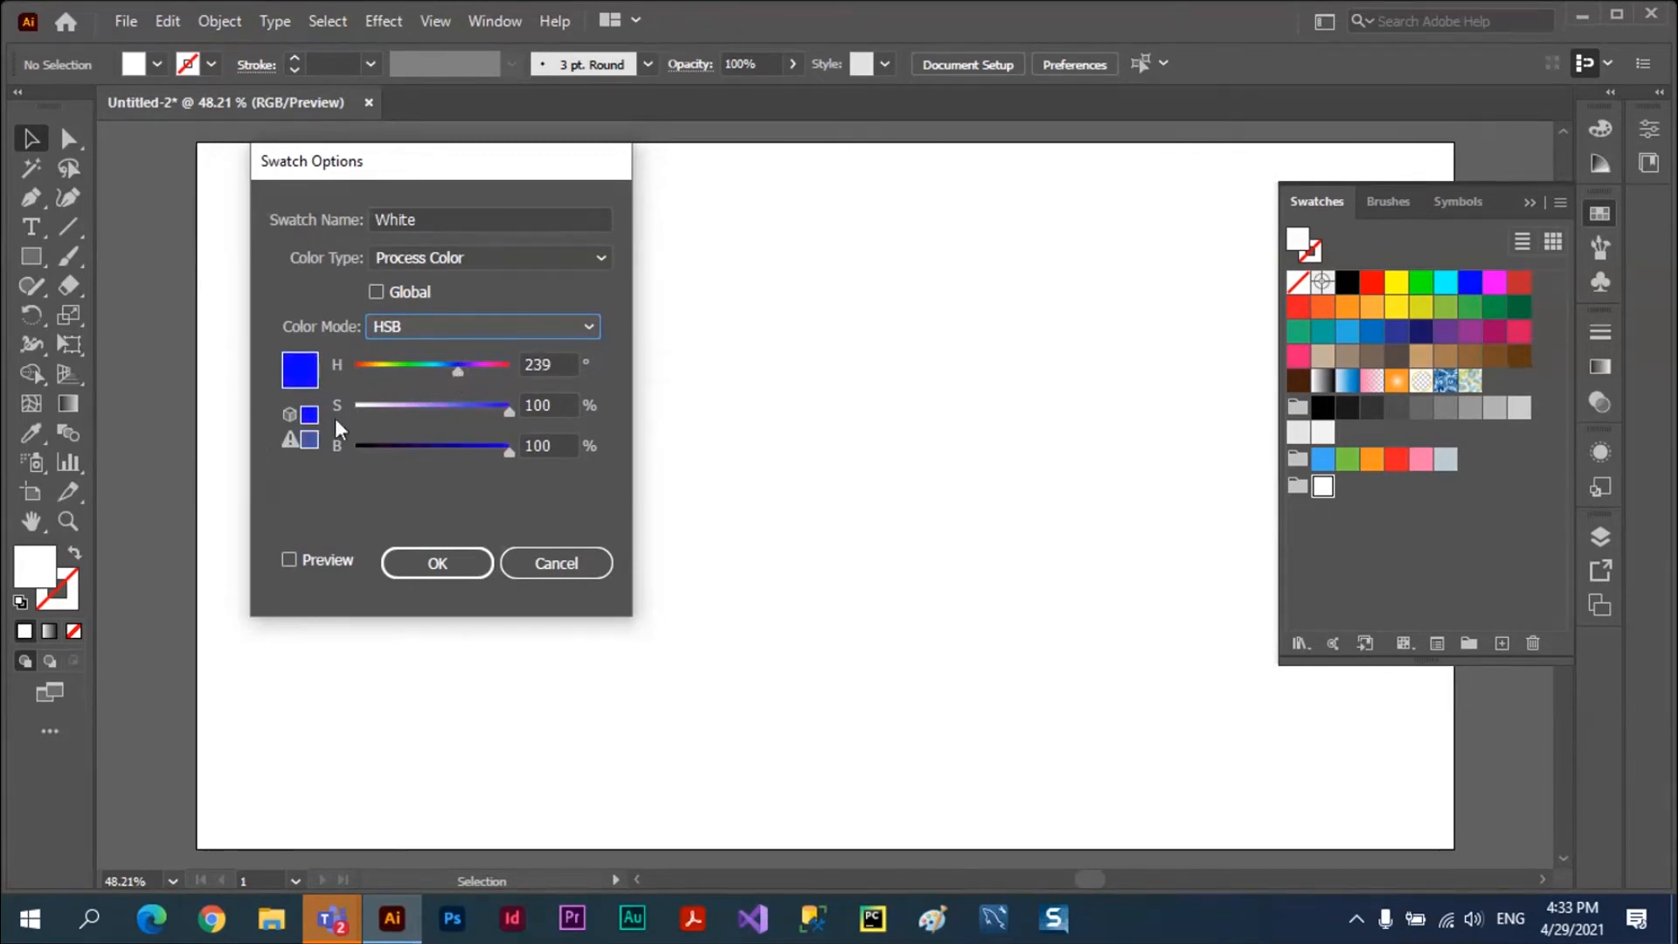
{"action": "left_click", "coordinate": [418, 556]}
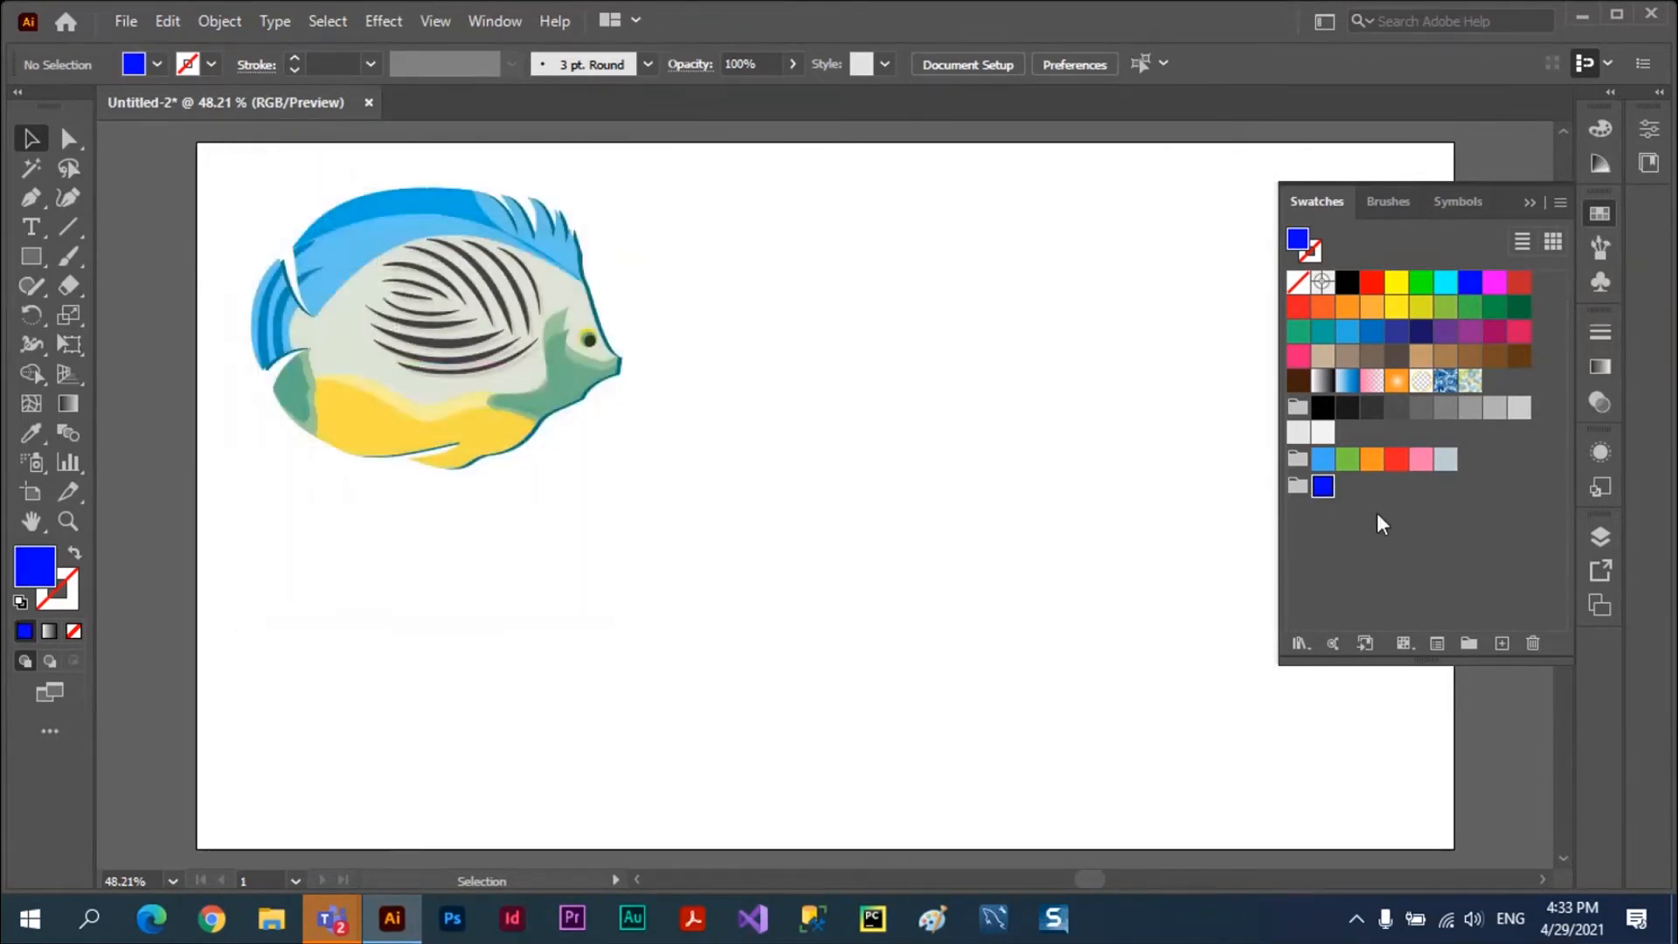
Create a new global process color swatch in bright red (R=255 G=0 B=25), using HSB mode to shift the hue.
{"action": "left_click", "coordinate": [1499, 645]}
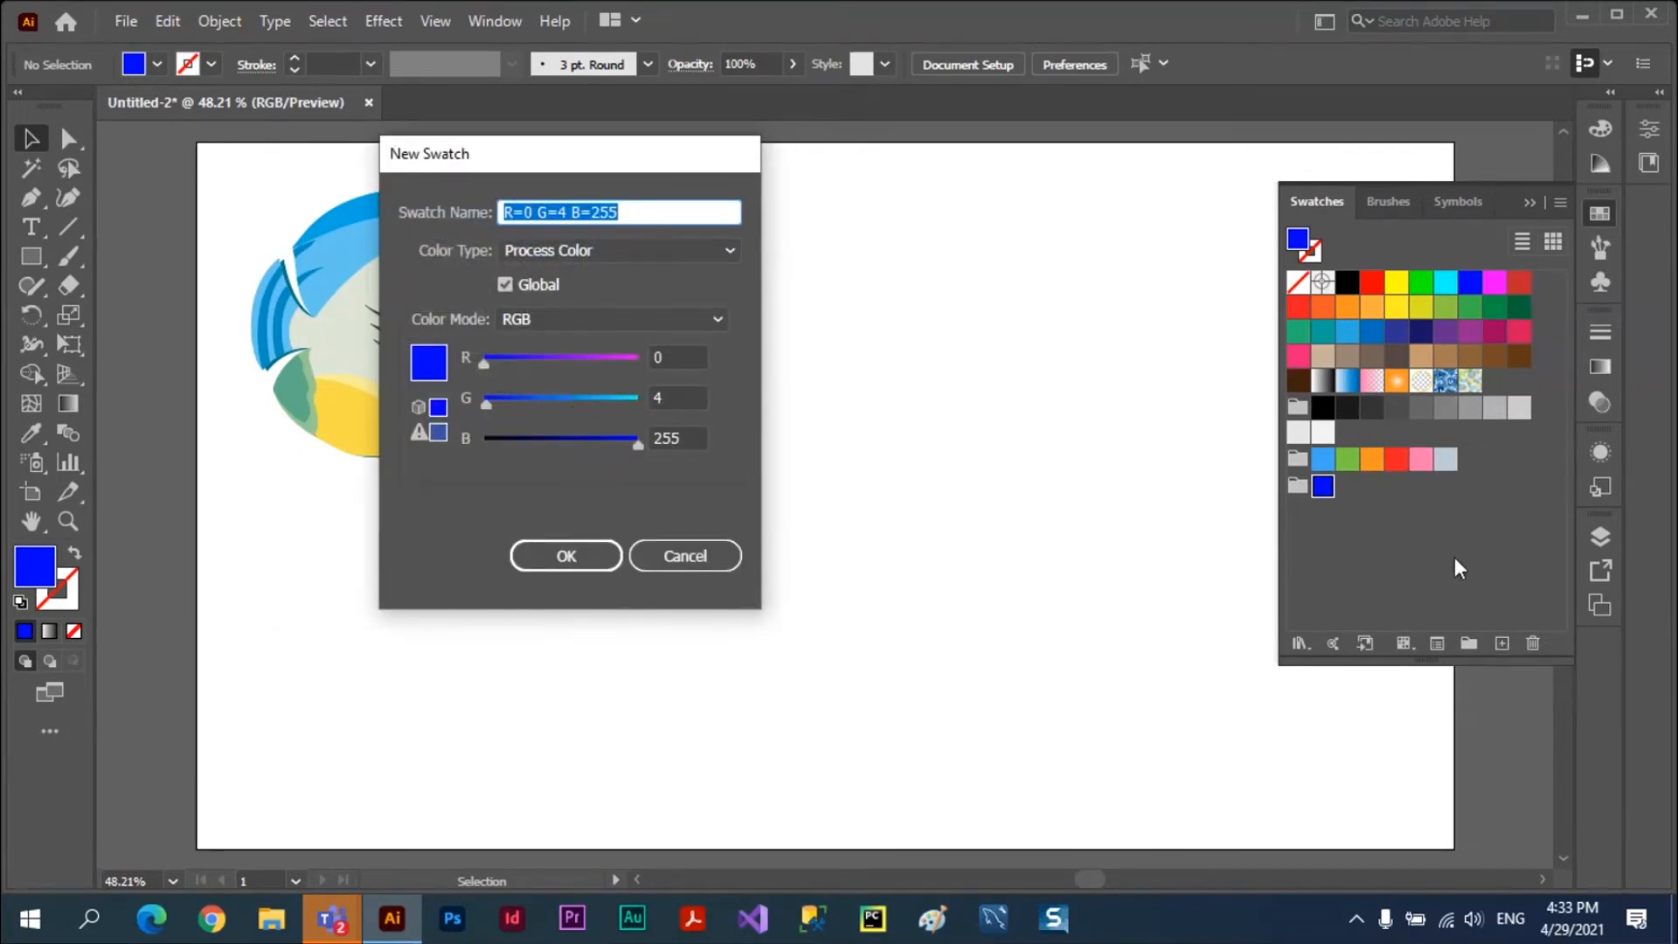
{"action": "left_click", "coordinate": [699, 555]}
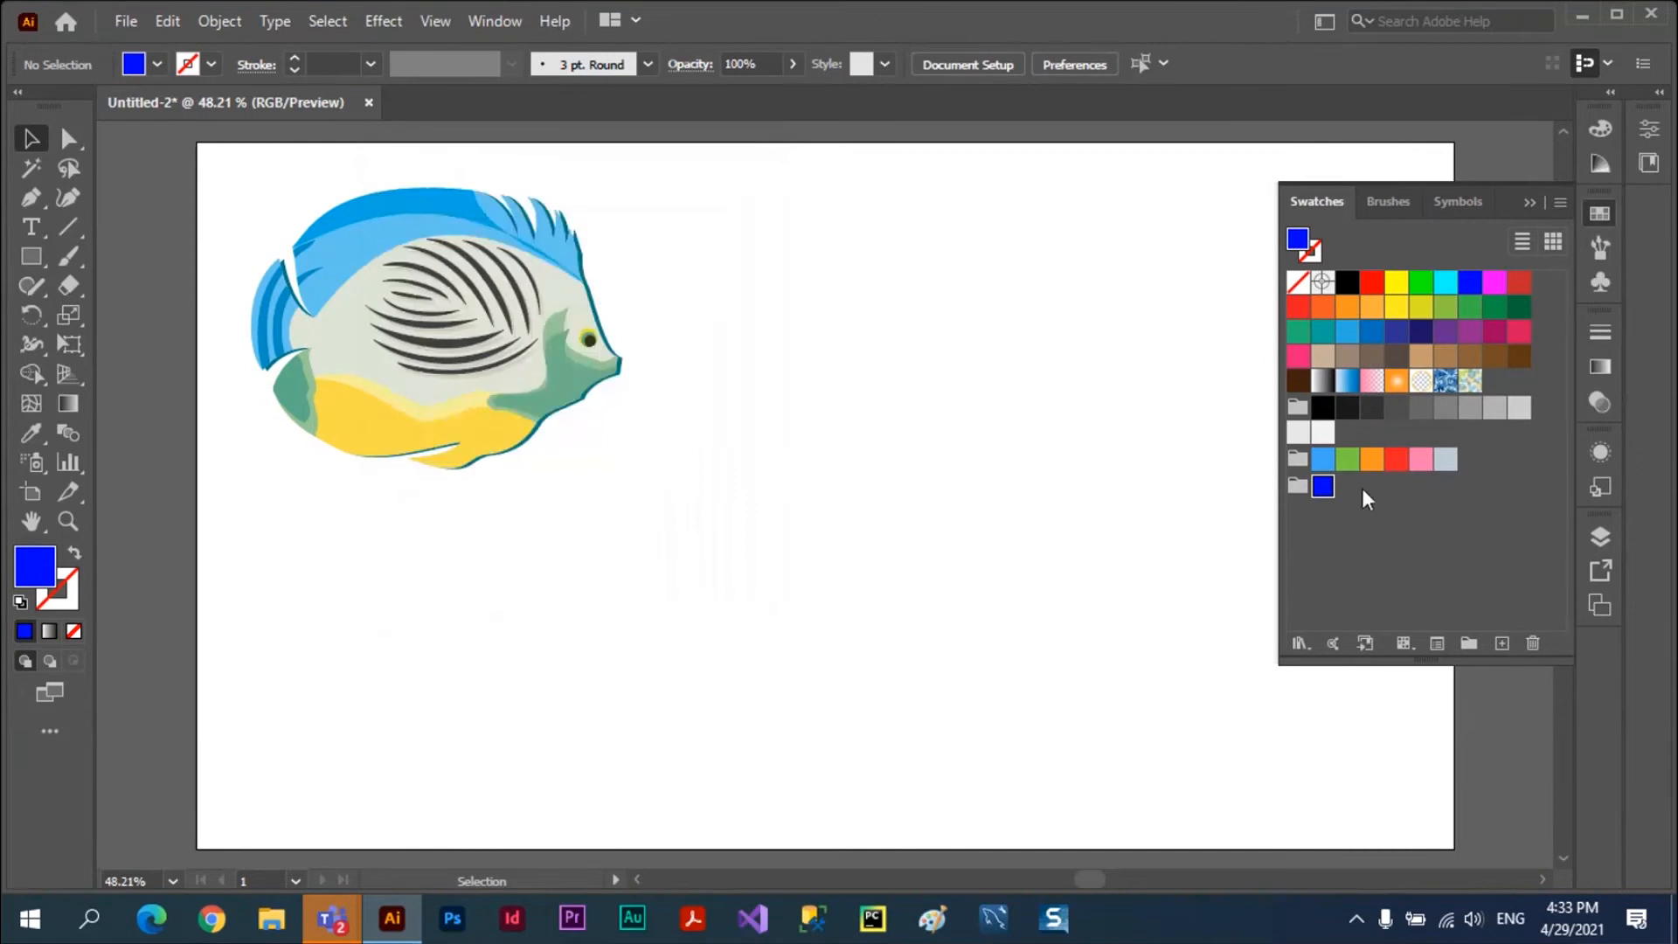
{"action": "left_click", "coordinate": [1366, 535]}
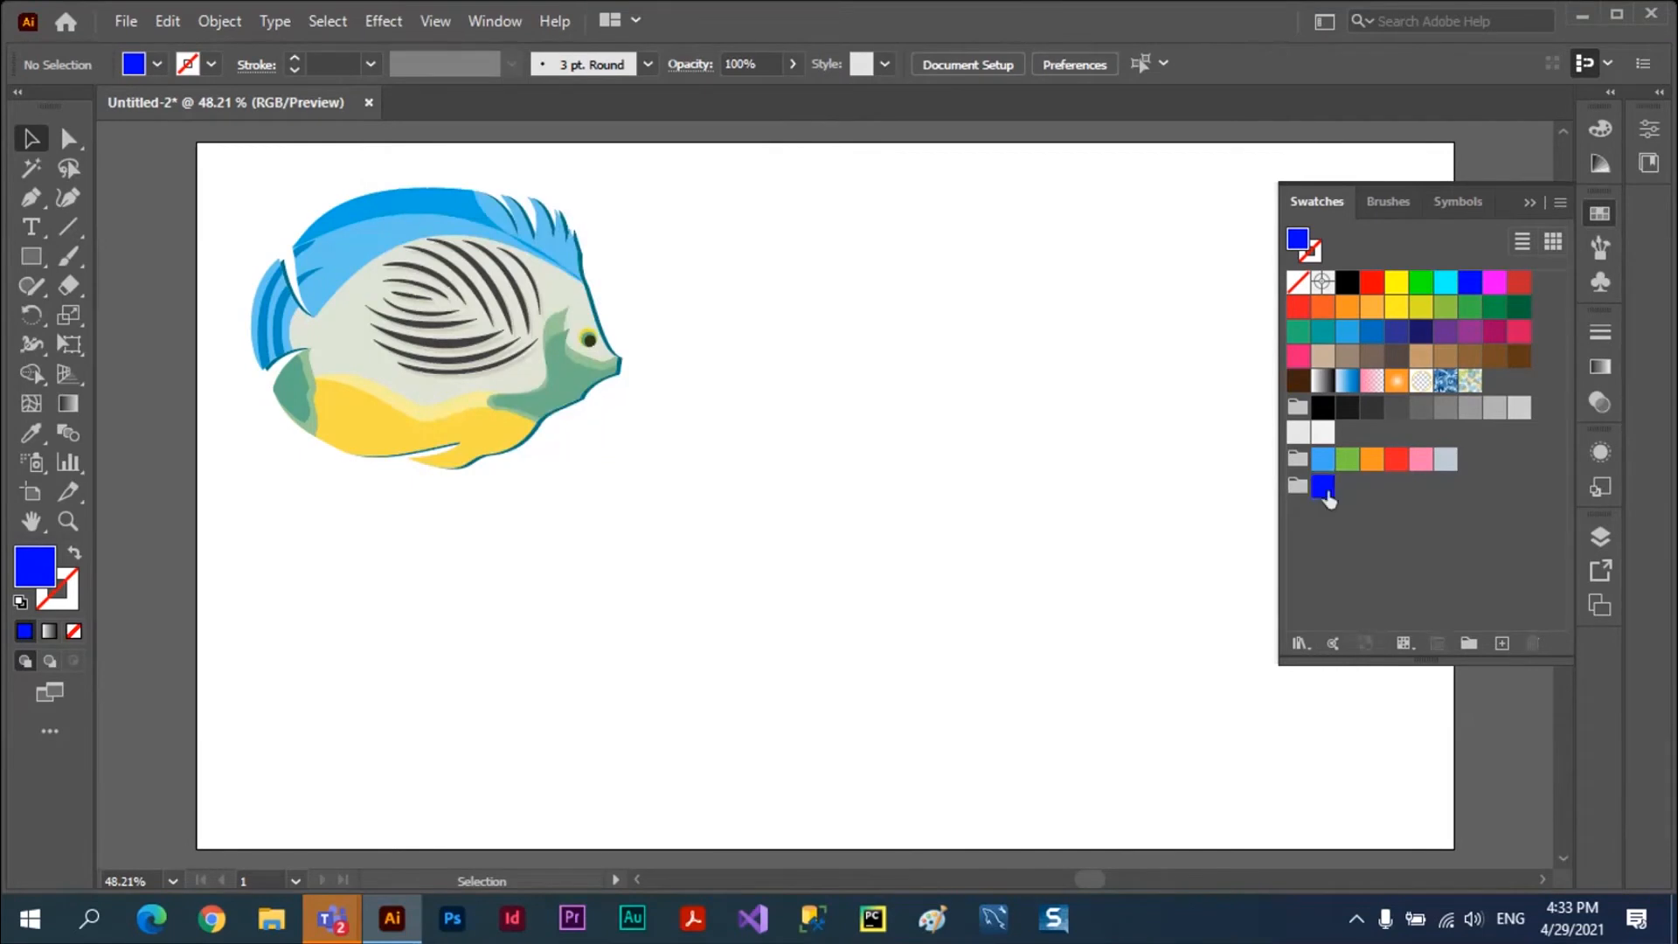
{"action": "left_click", "coordinate": [1499, 643]}
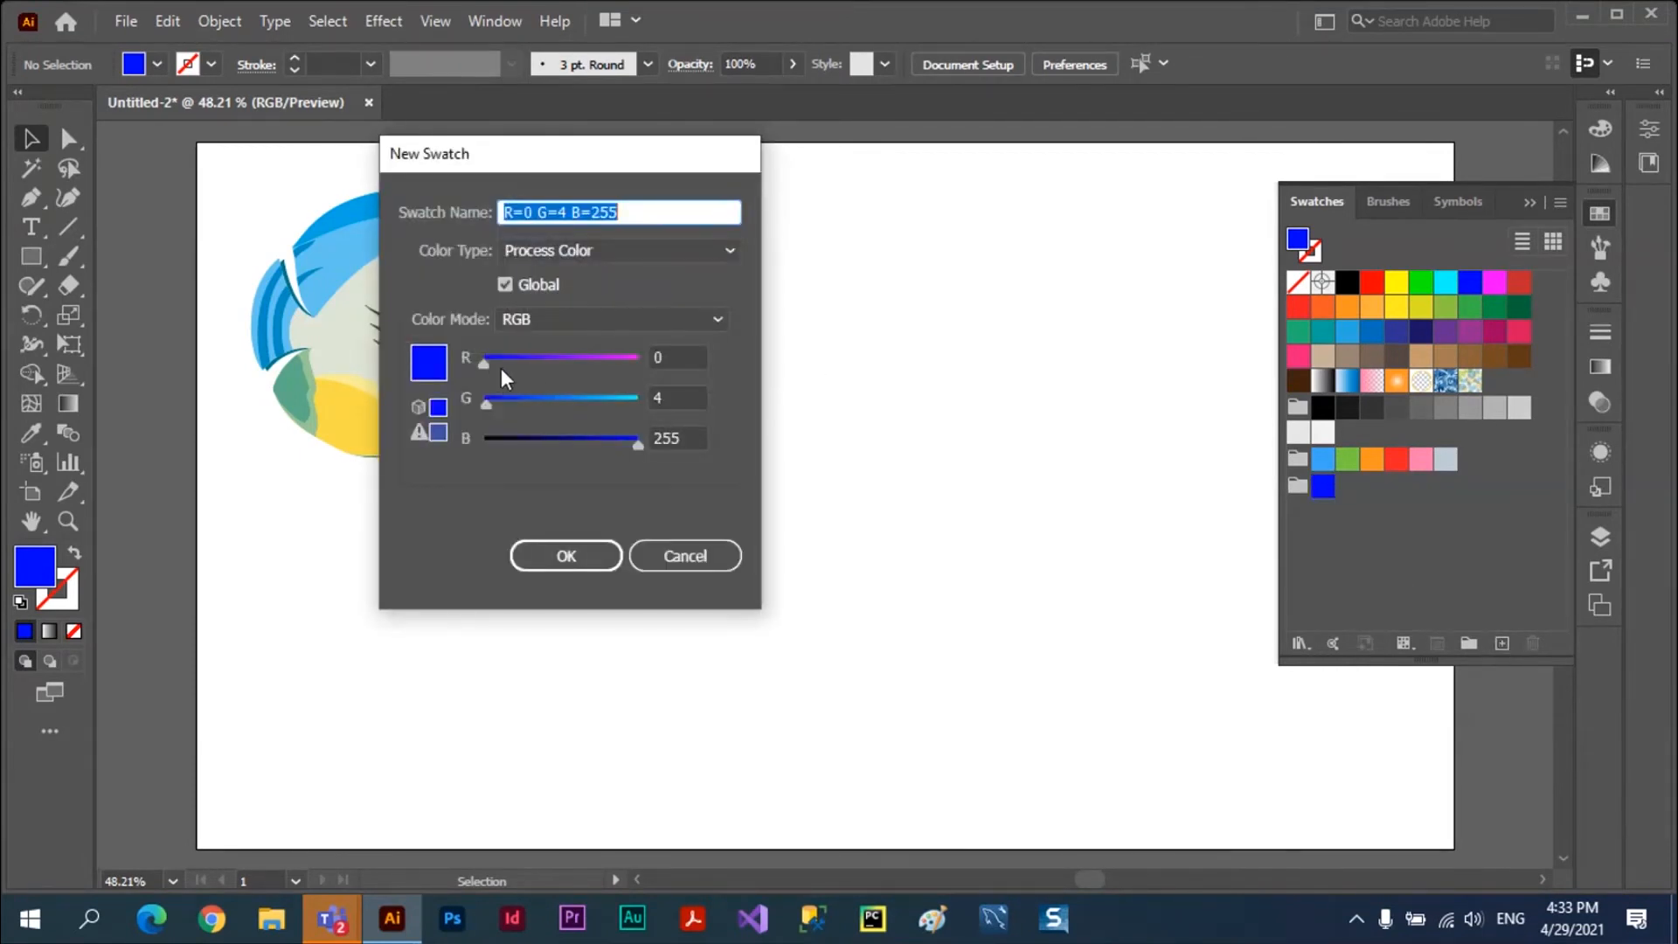
{"action": "left_click_drag", "start_coordinate": [528, 402], "coordinate": [515, 404]}
{"action": "left_click", "coordinate": [716, 320]}
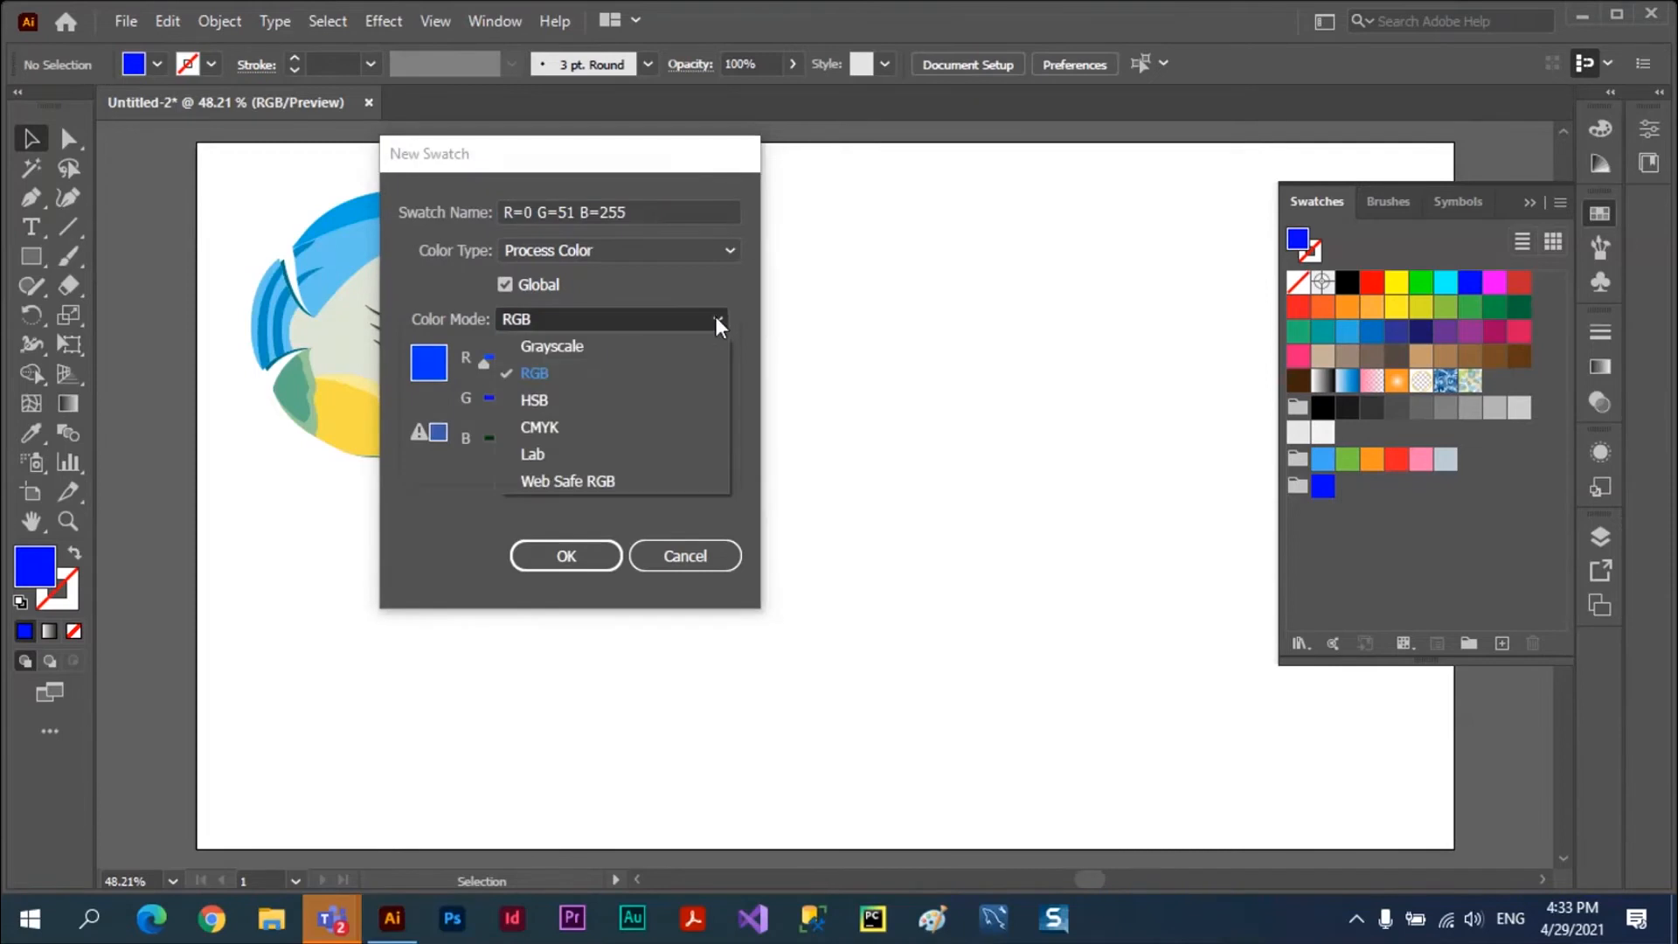
{"action": "left_click", "coordinate": [574, 393]}
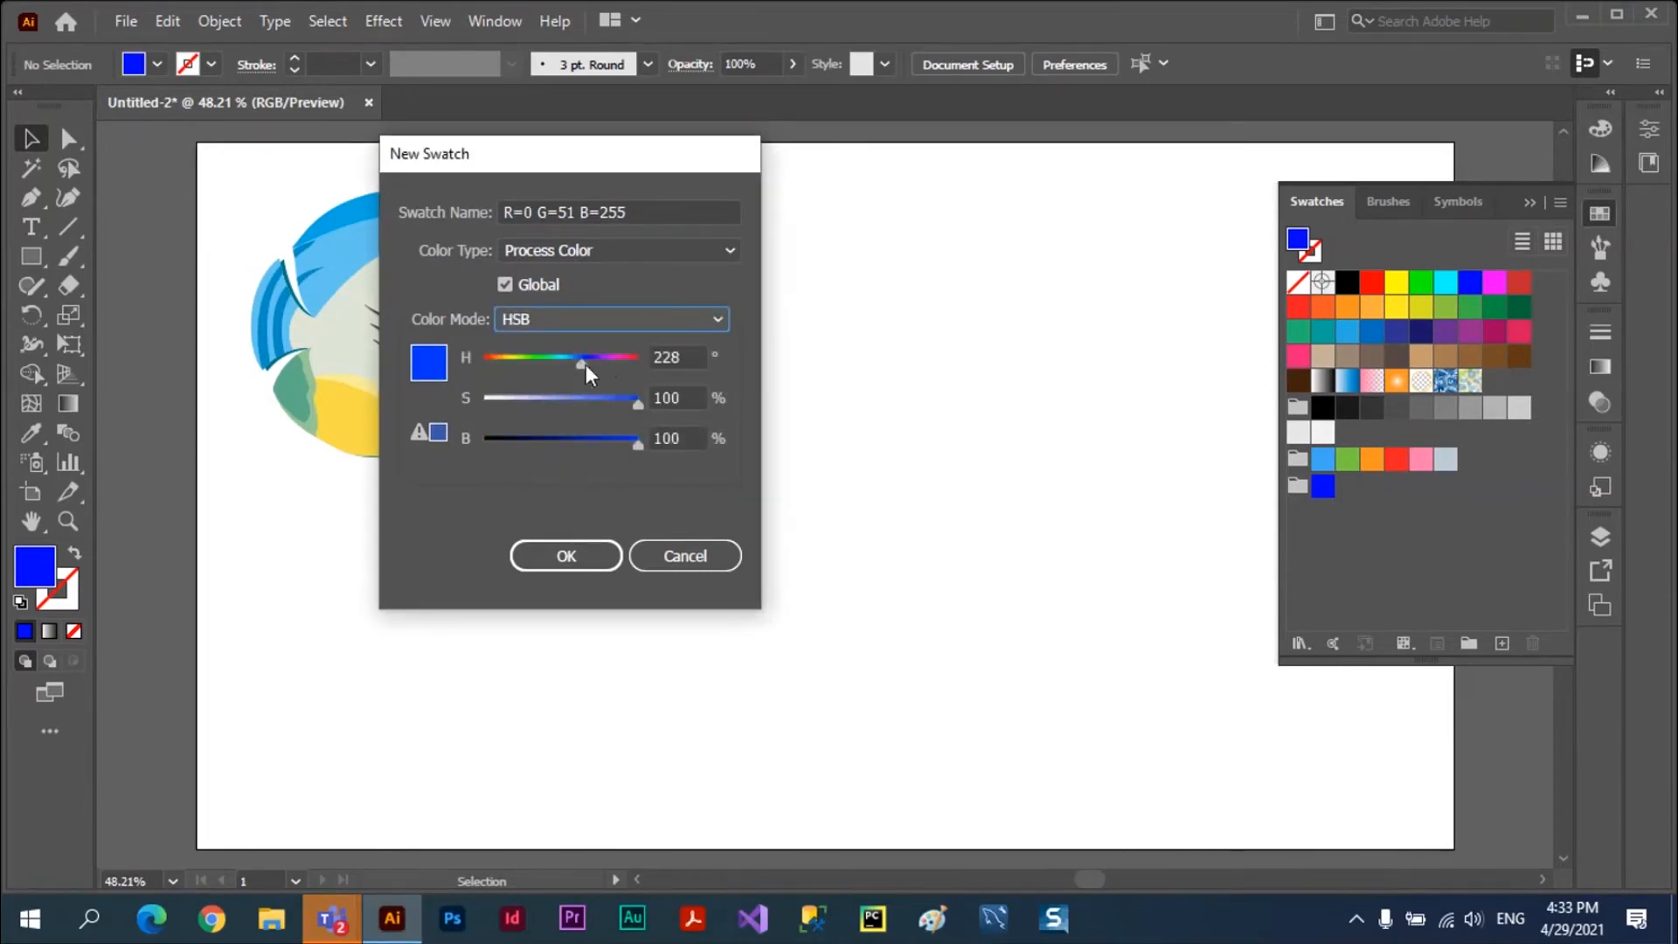
{"action": "left_click_drag", "start_coordinate": [586, 365], "coordinate": [634, 365]}
{"action": "left_click", "coordinate": [575, 551]}
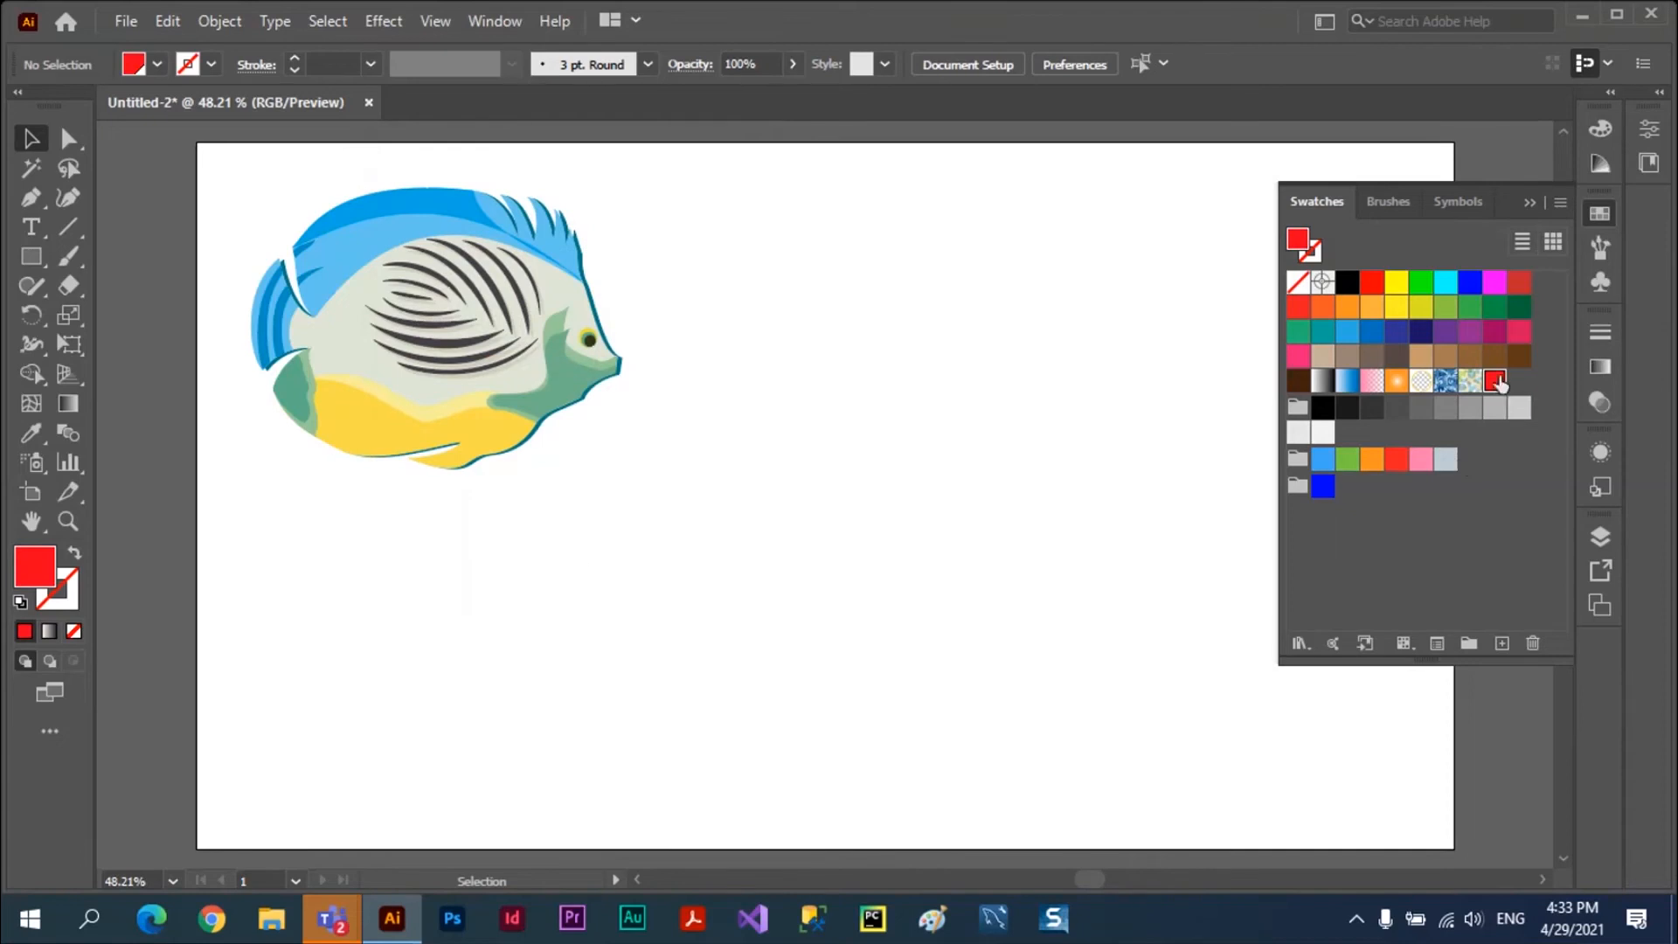
Move the new red swatch into the pepsi color group, beside the blue swatch.
{"action": "left_click", "coordinate": [1497, 381]}
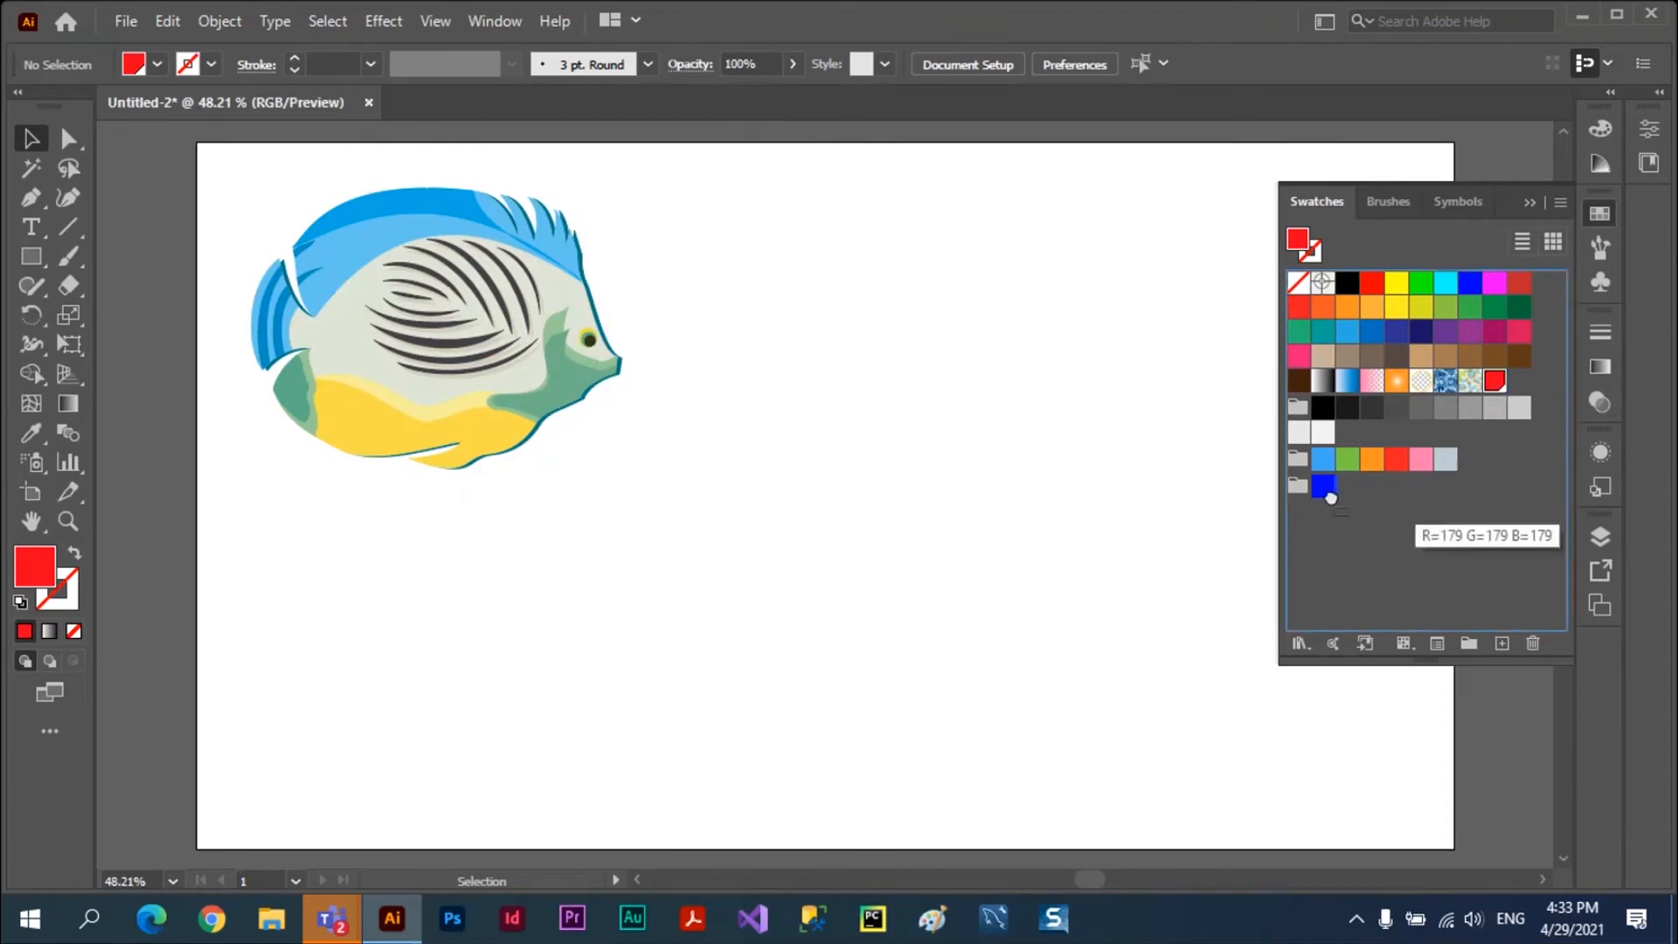
{"action": "left_click_drag", "start_coordinate": [1342, 492], "coordinate": [1342, 491]}
{"action": "left_click", "coordinate": [1409, 512]}
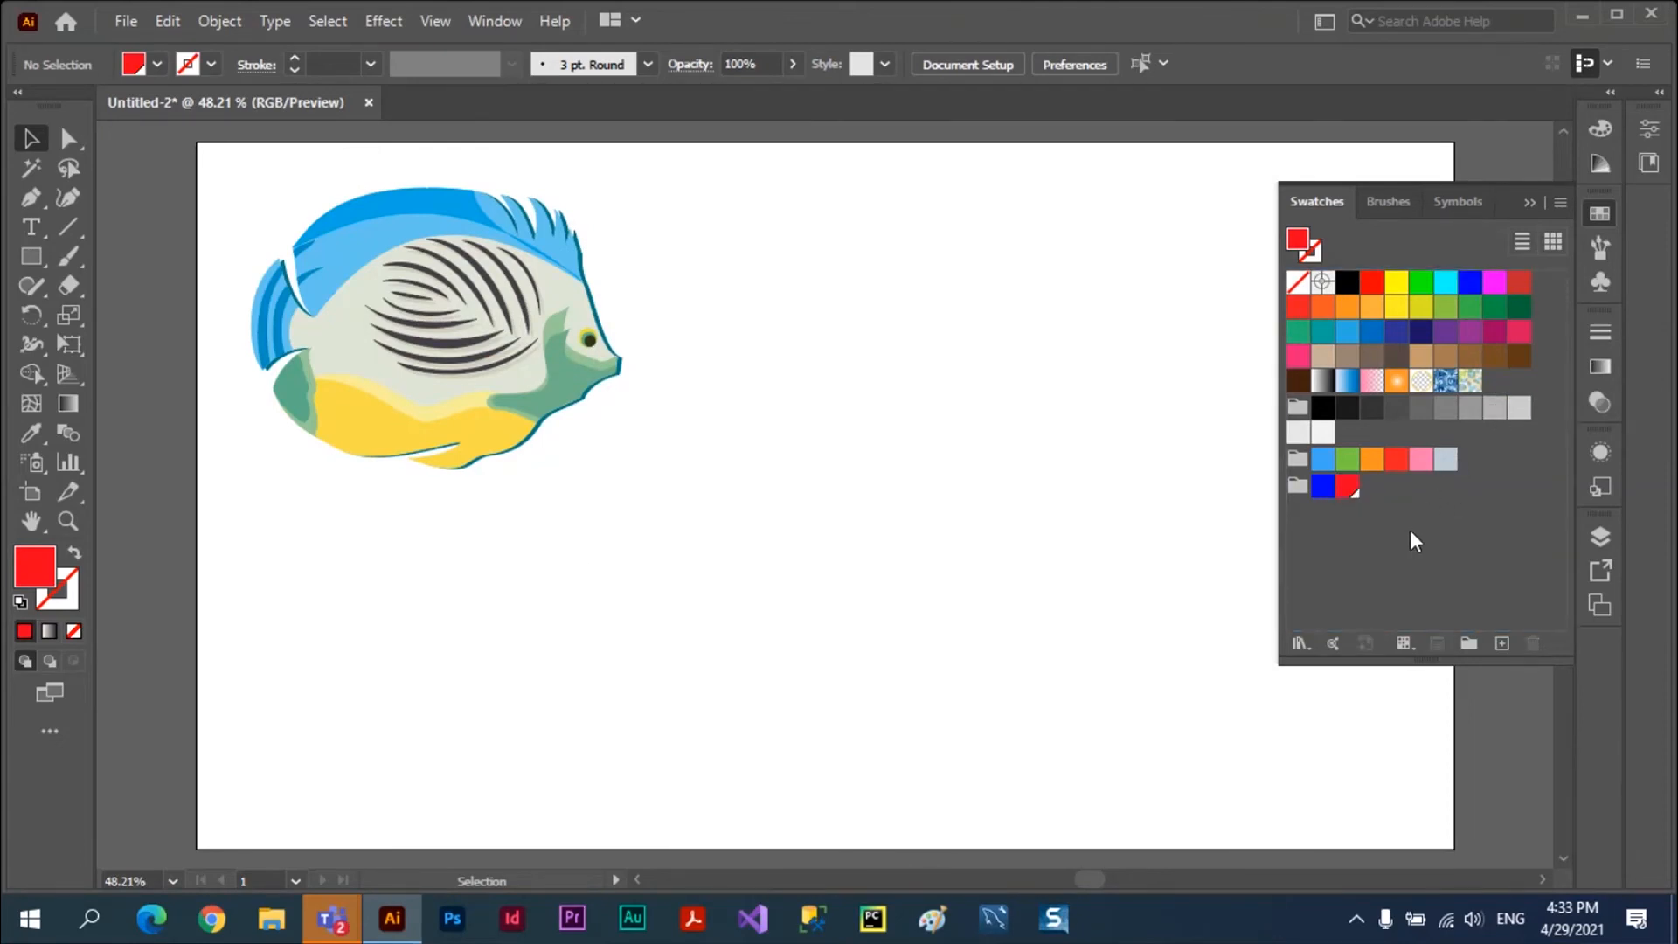
Turn off the Global option for the red swatch in the pepsi group.
{"action": "double_click", "coordinate": [1347, 486]}
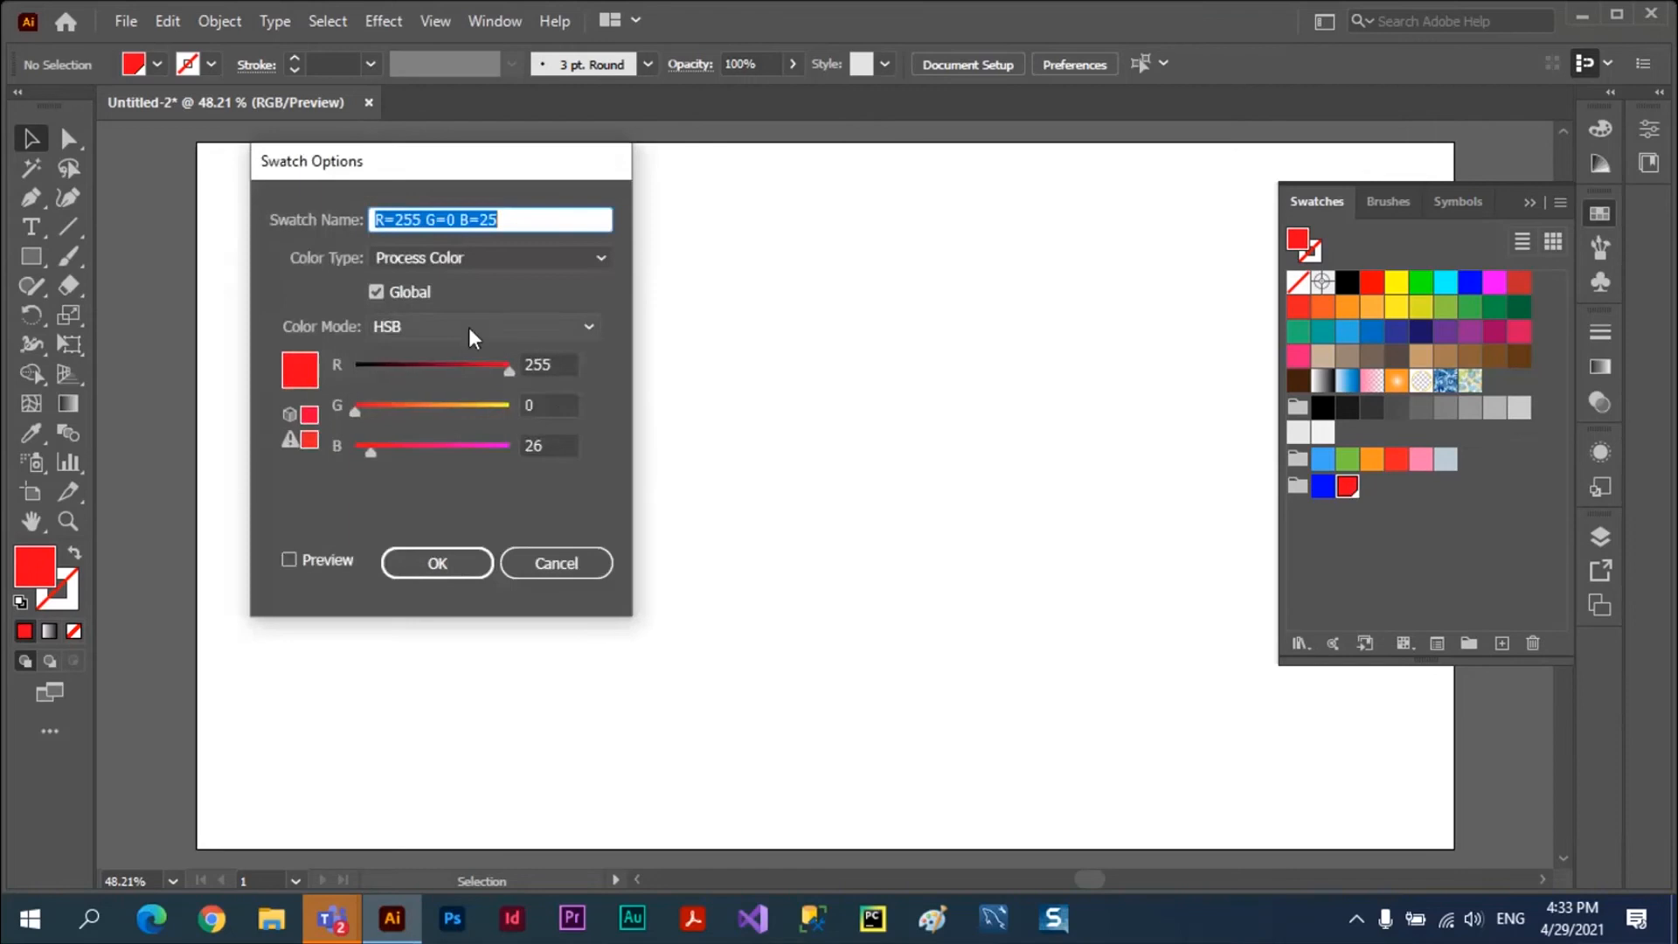
{"action": "left_click", "coordinate": [376, 292]}
{"action": "left_click", "coordinate": [433, 559]}
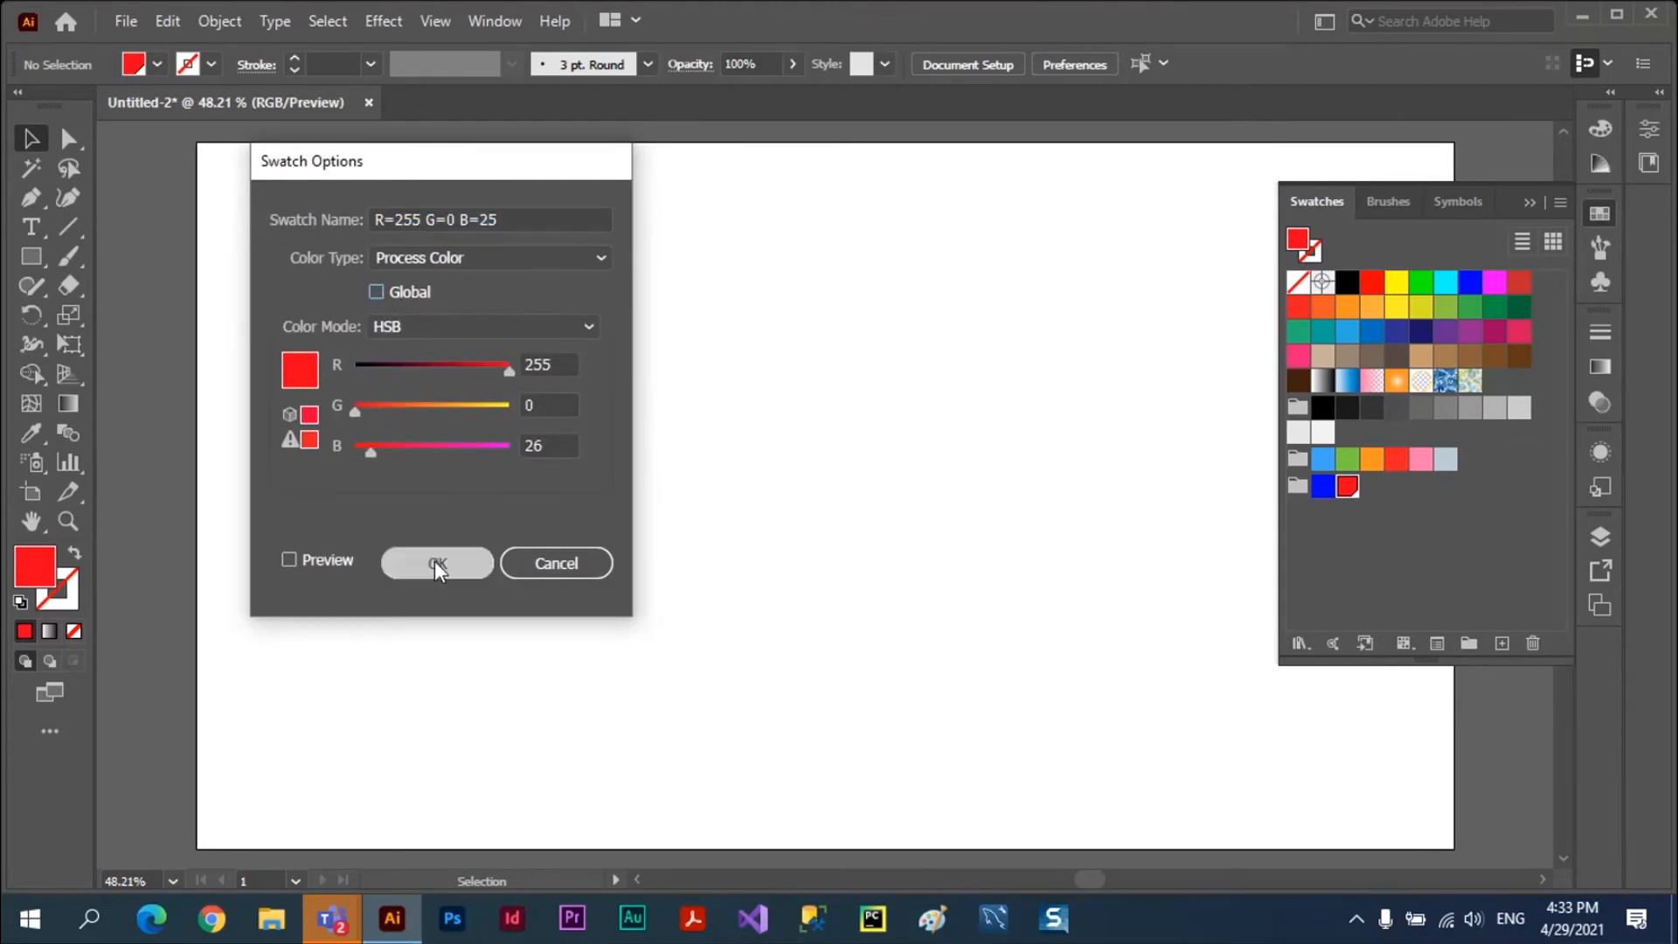
{"action": "left_click", "coordinate": [1287, 581]}
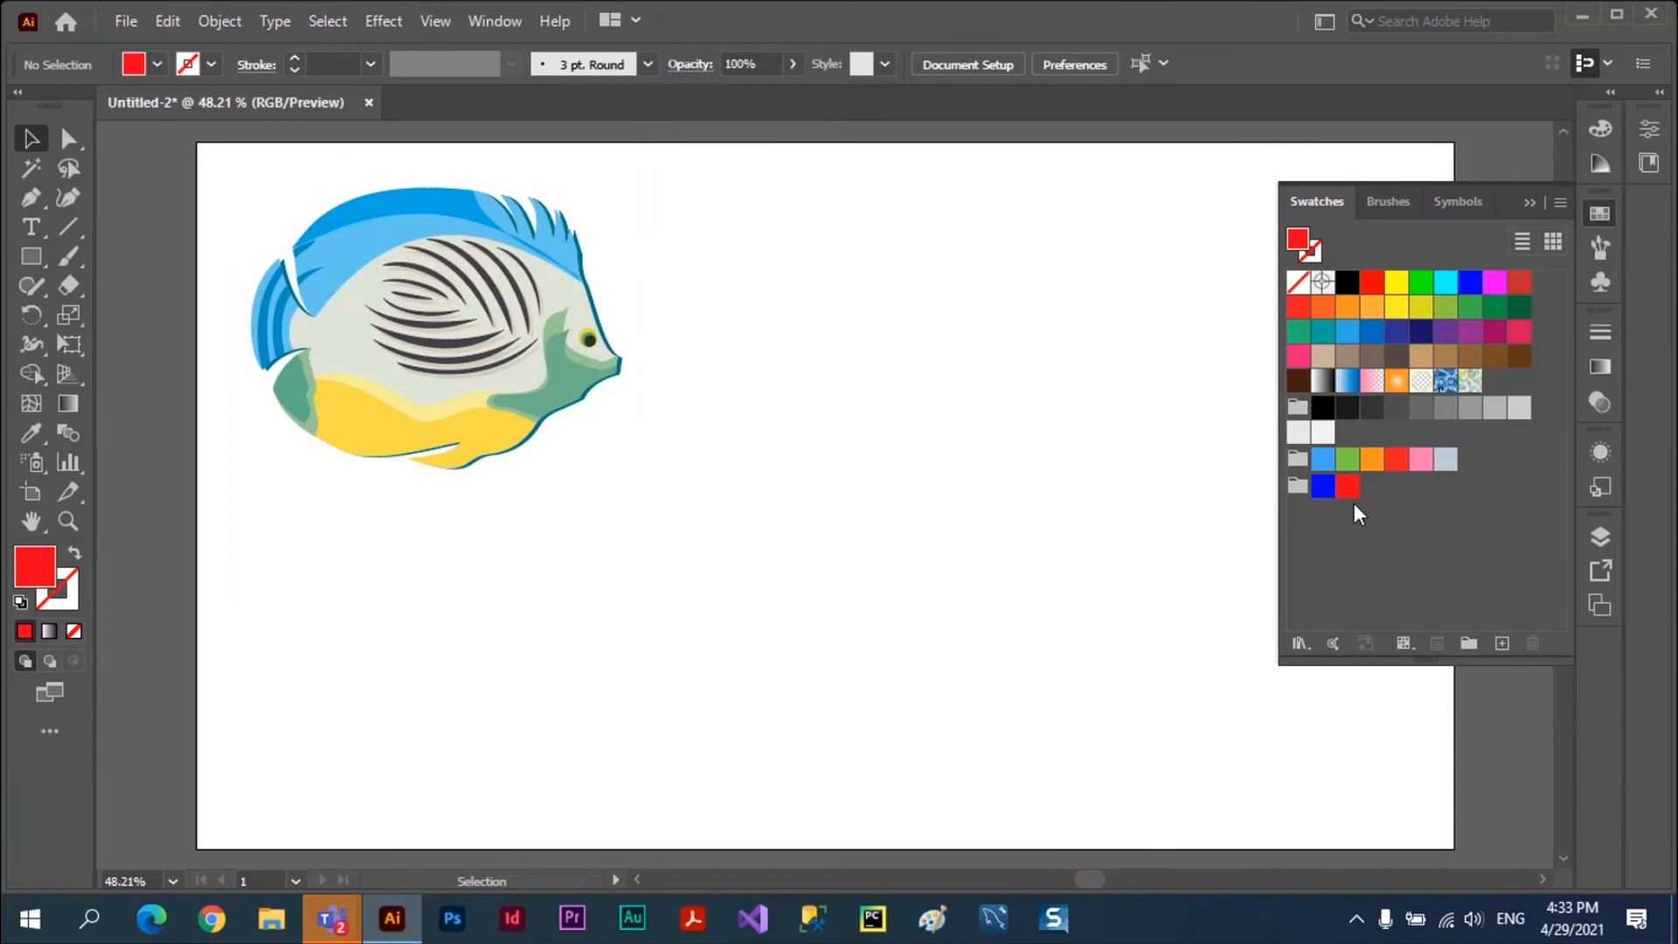
Place a copy of the whole fish to the right of the original and slightly lower on the artboard.
{"action": "left_click_drag", "start_coordinate": [1348, 487], "coordinate": [430, 271]}
{"action": "left_click_drag", "start_coordinate": [230, 175], "coordinate": [710, 521]}
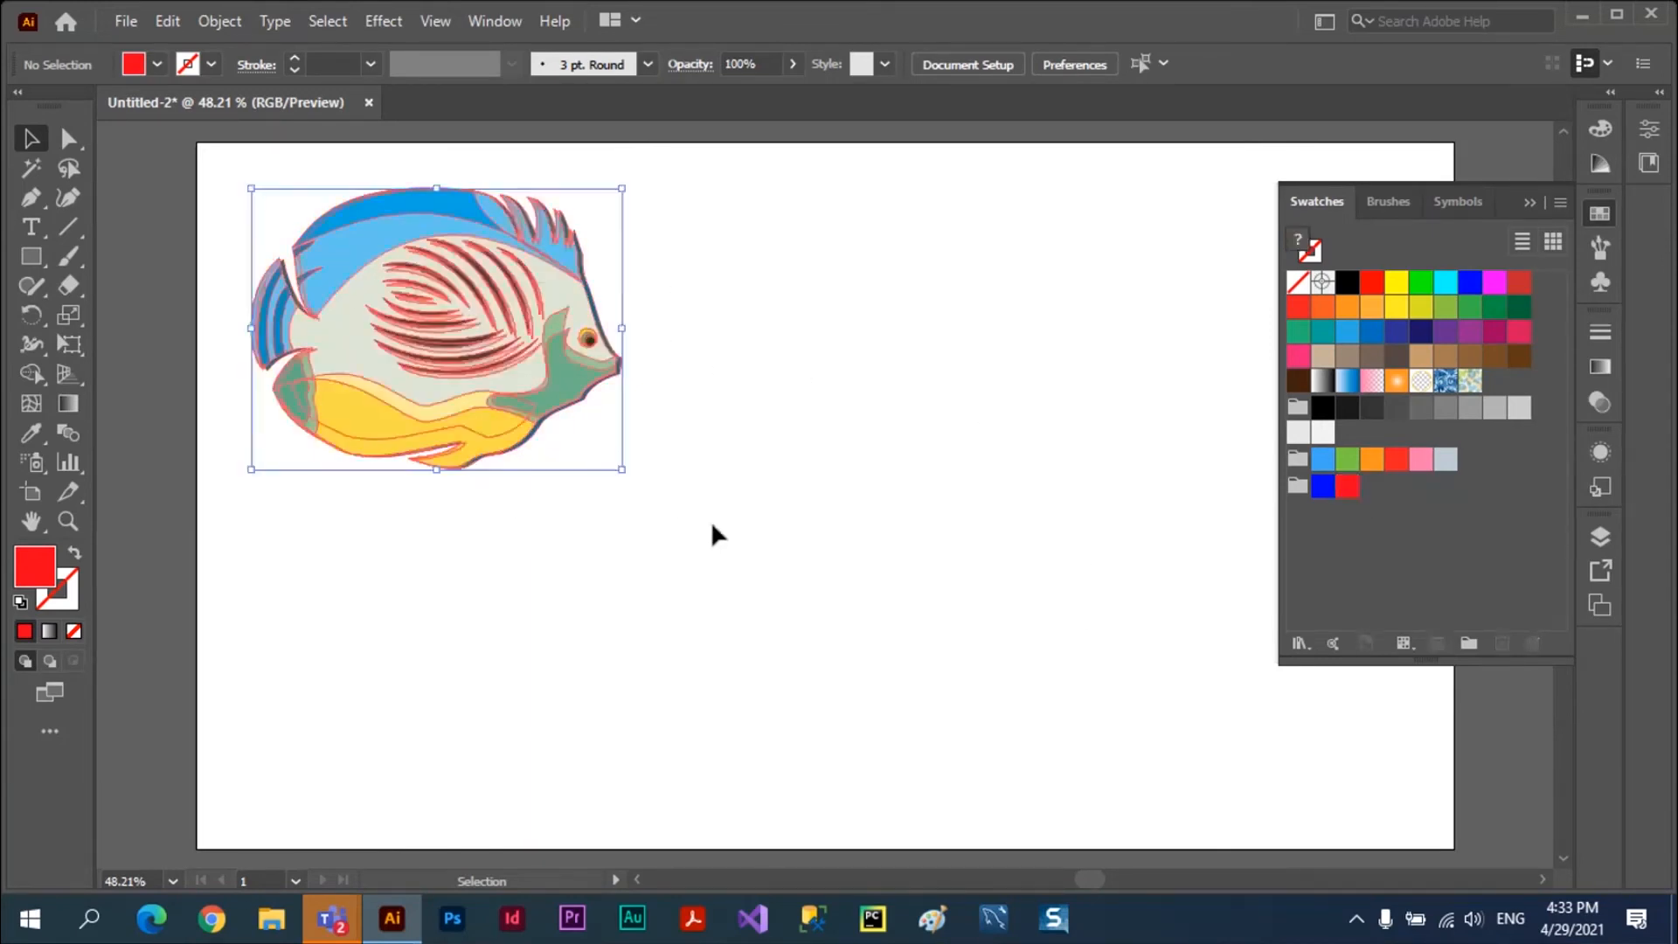
{"action": "left_click_drag", "start_coordinate": [539, 367], "coordinate": [1011, 465]}
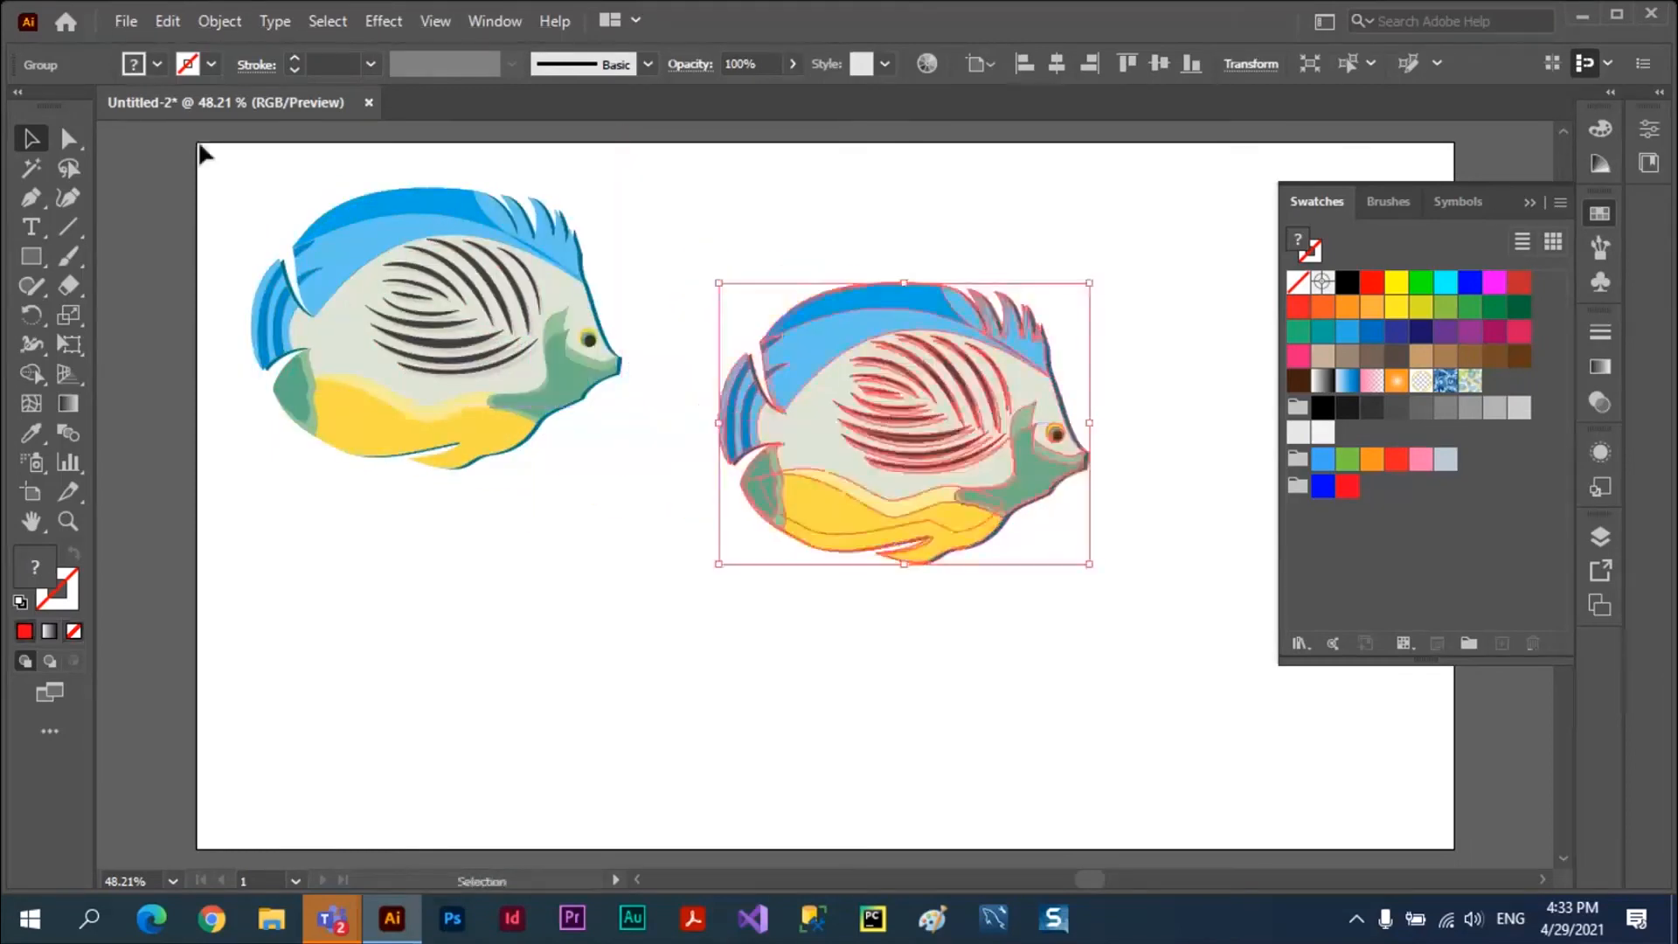
Open the advanced Recolor Artwork options for the fish copy and assign the pepsi color group to it.
{"action": "left_click", "coordinate": [159, 25]}
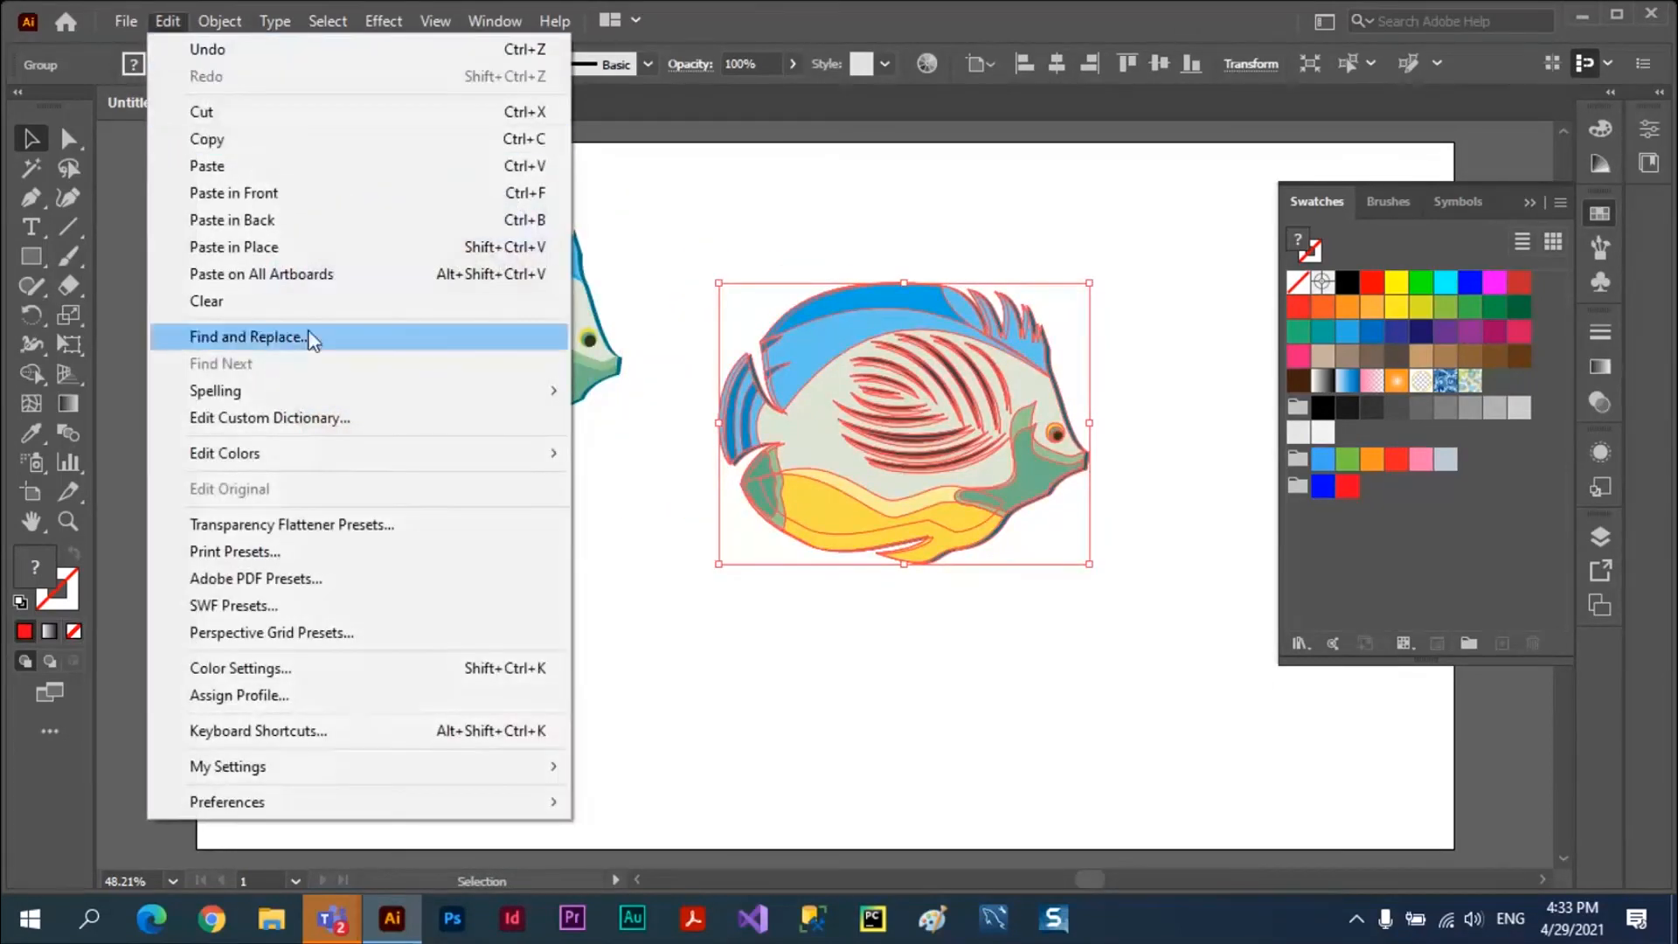
{"action": "mouse_move", "coordinate": [489, 453]}
{"action": "left_click", "coordinate": [655, 454]}
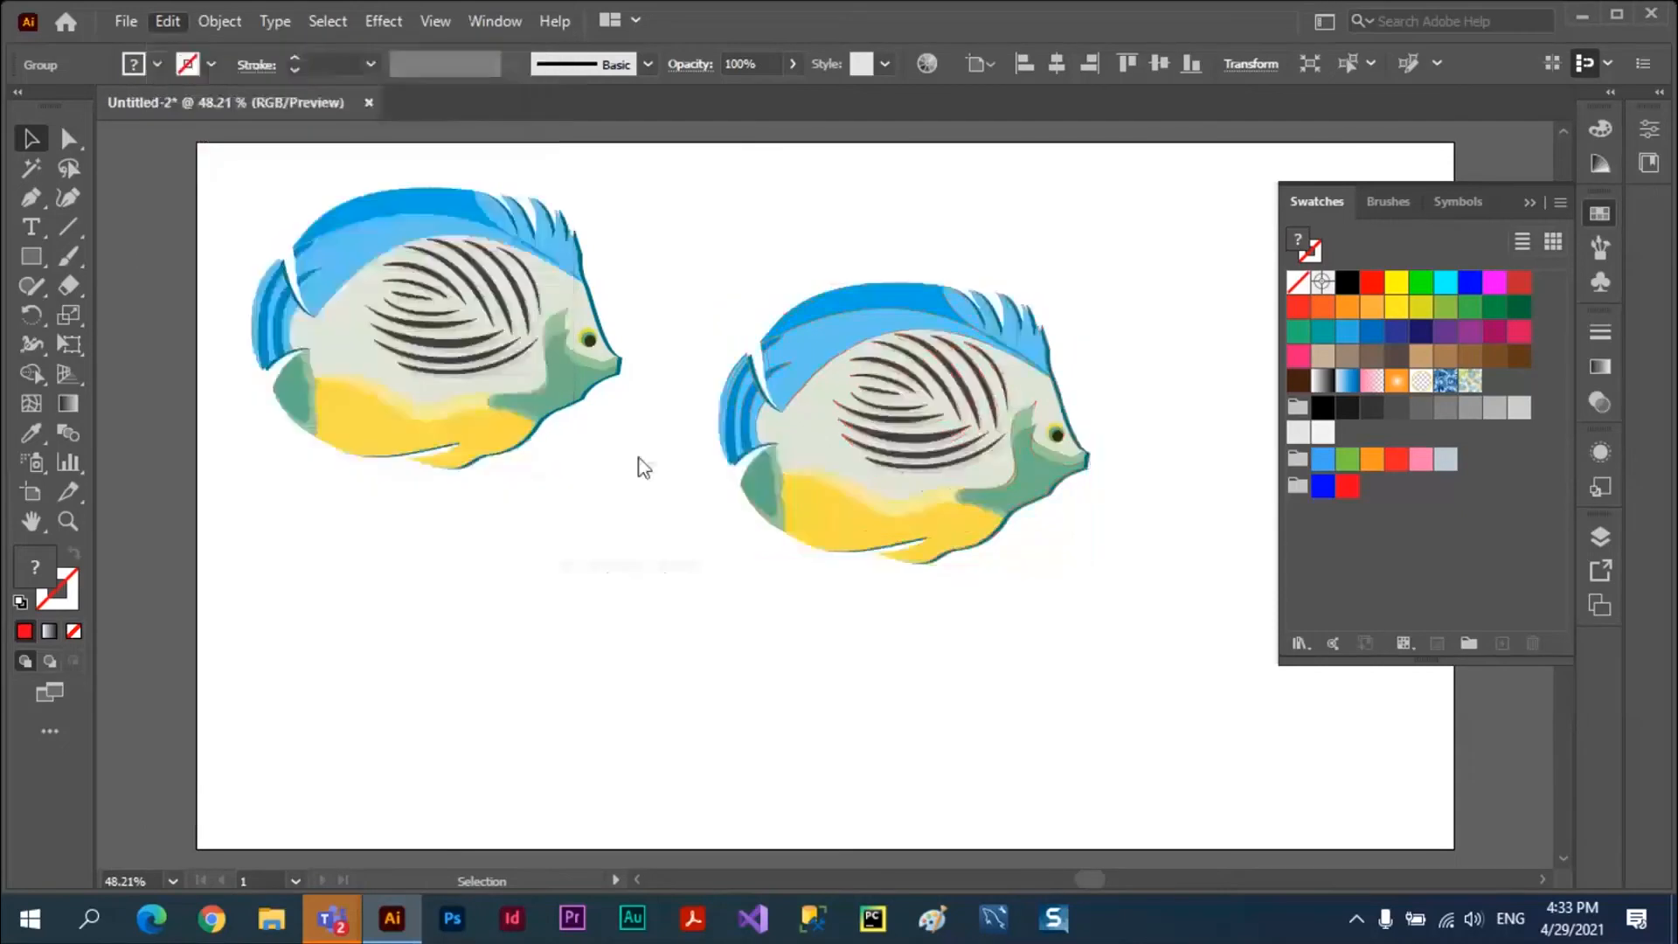
{"action": "left_click", "coordinate": [879, 836]}
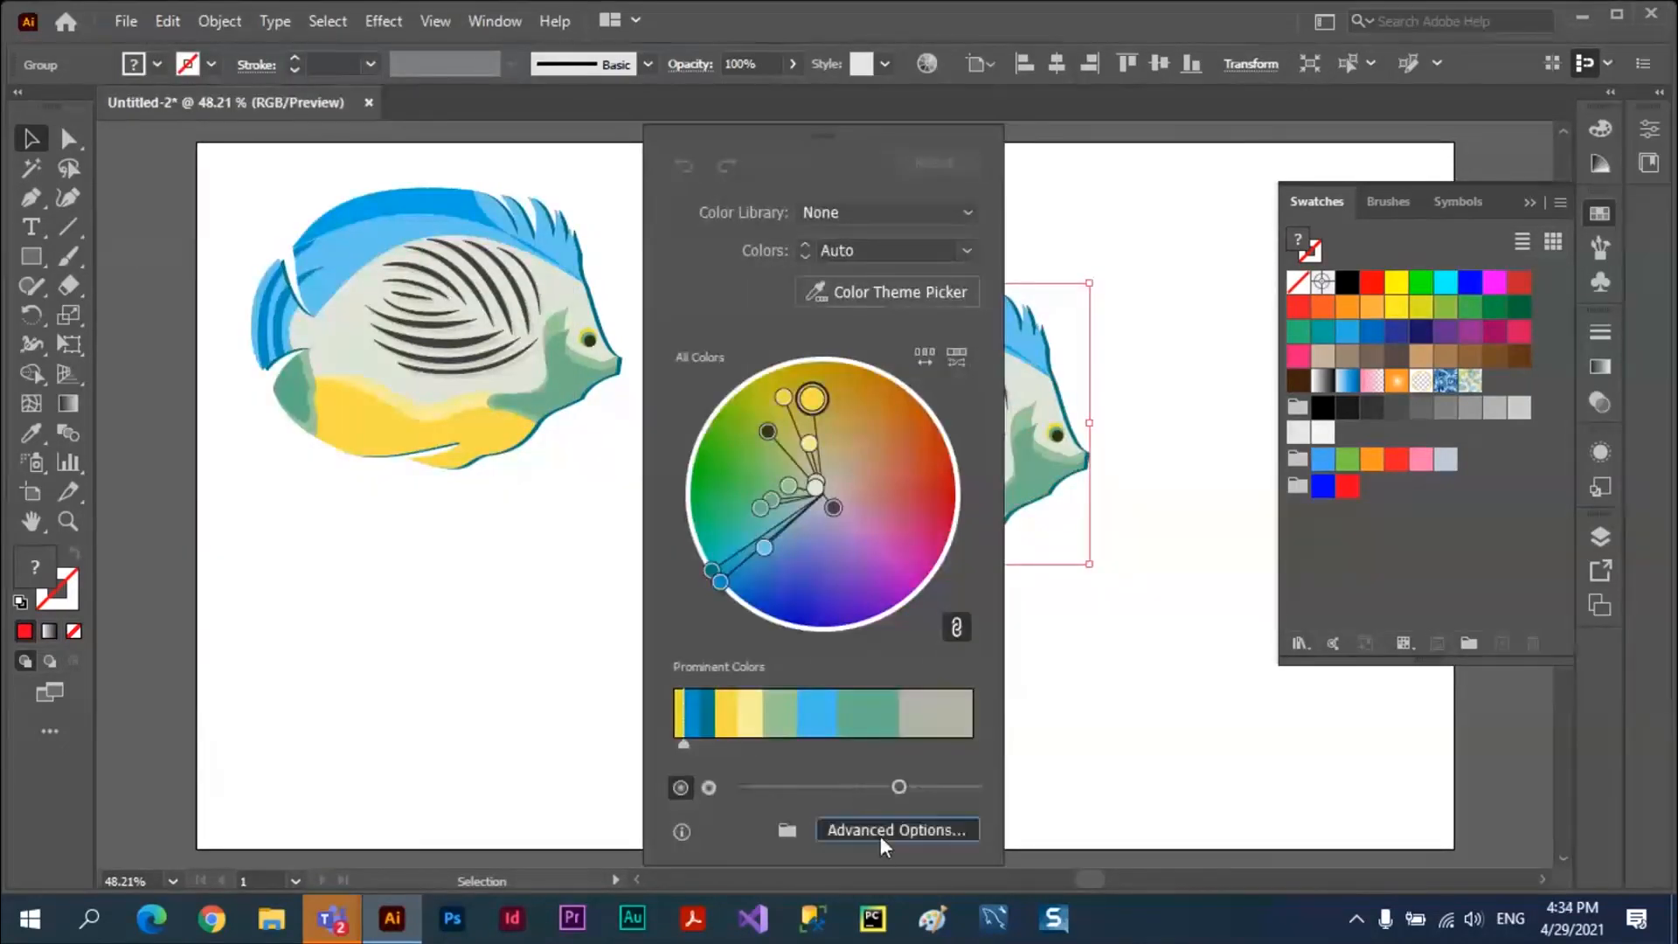
{"action": "left_click_drag", "start_coordinate": [1307, 167], "coordinate": [608, 99]}
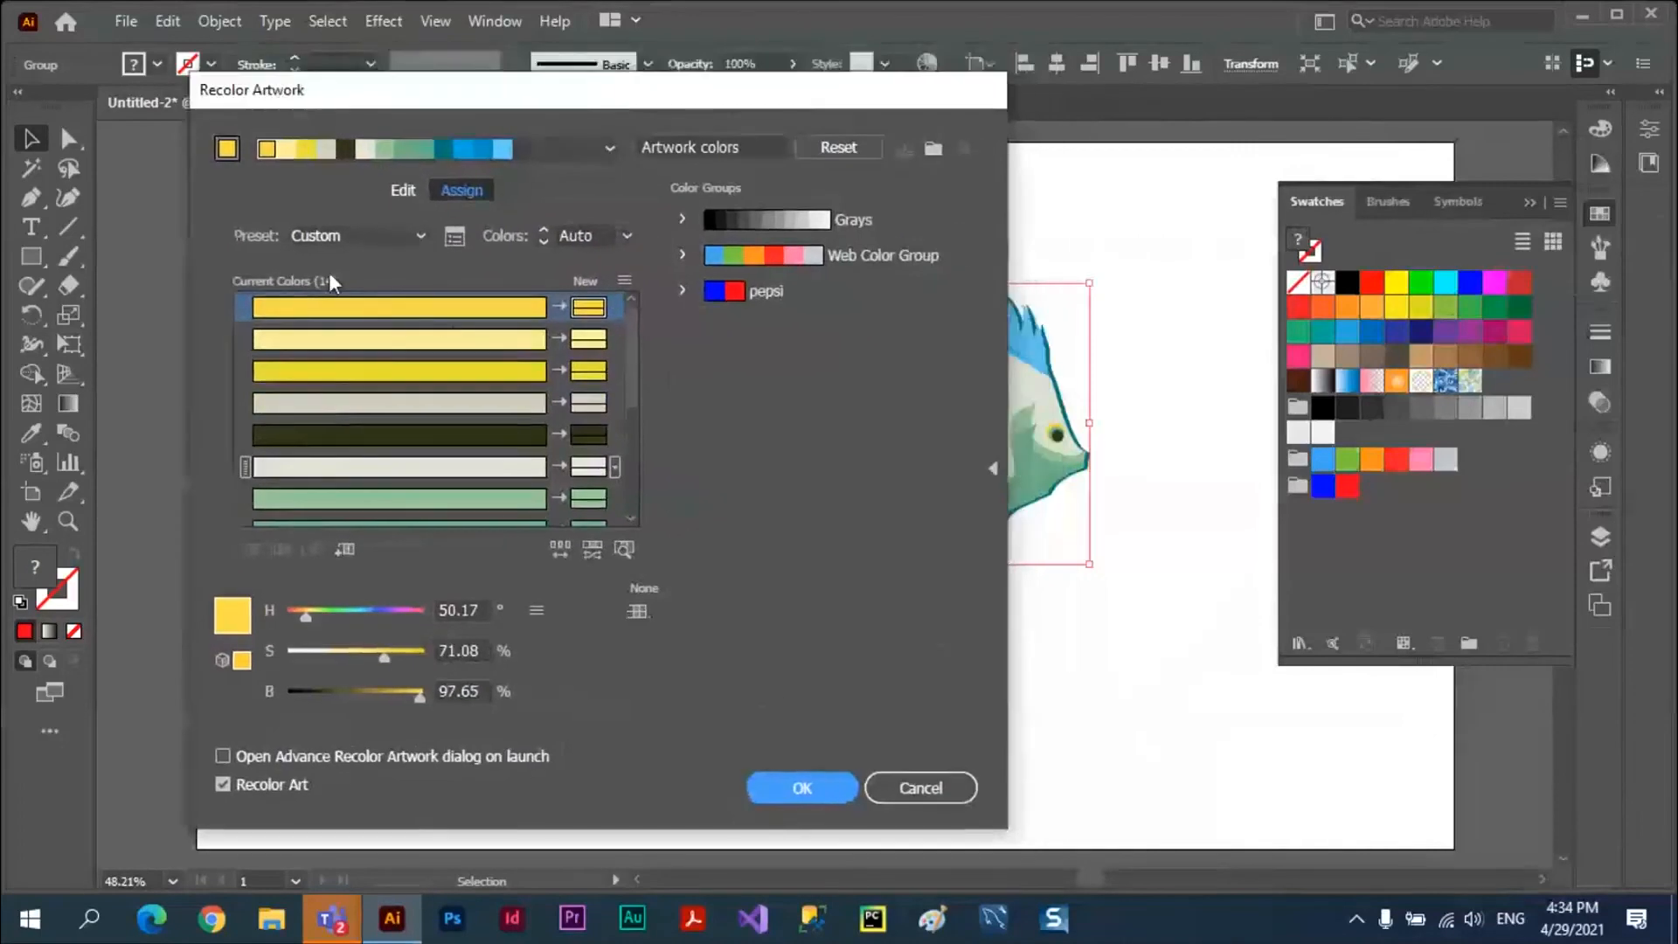
{"action": "left_click", "coordinate": [403, 190]}
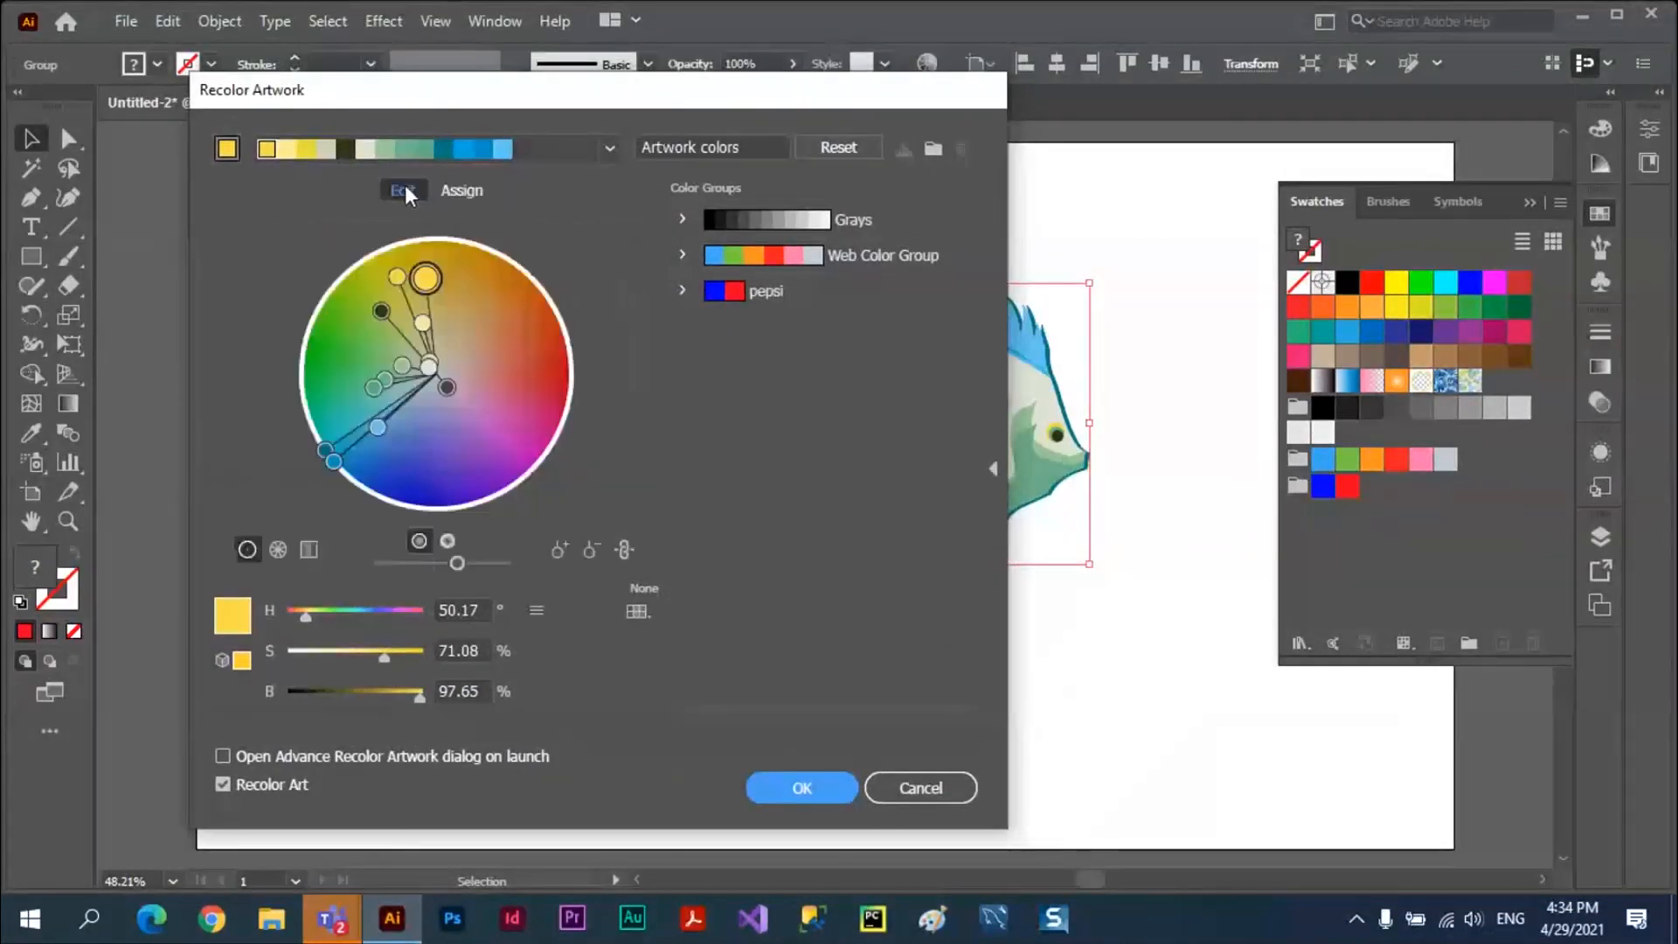
{"action": "left_click", "coordinate": [456, 191]}
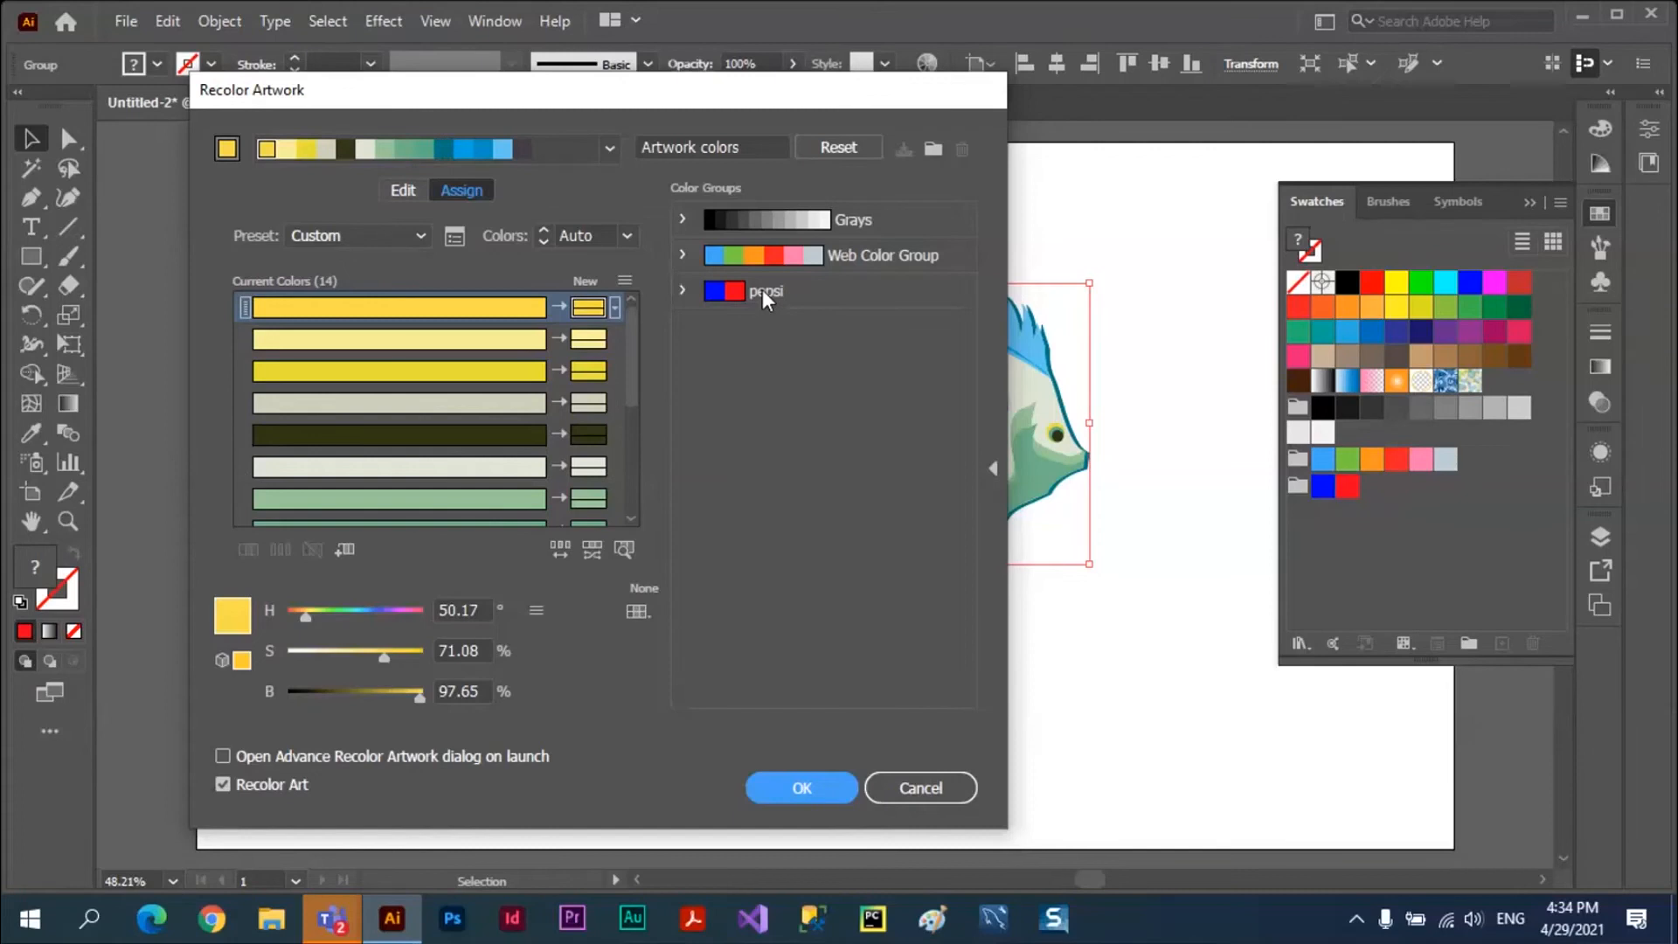
{"action": "left_click", "coordinate": [818, 288]}
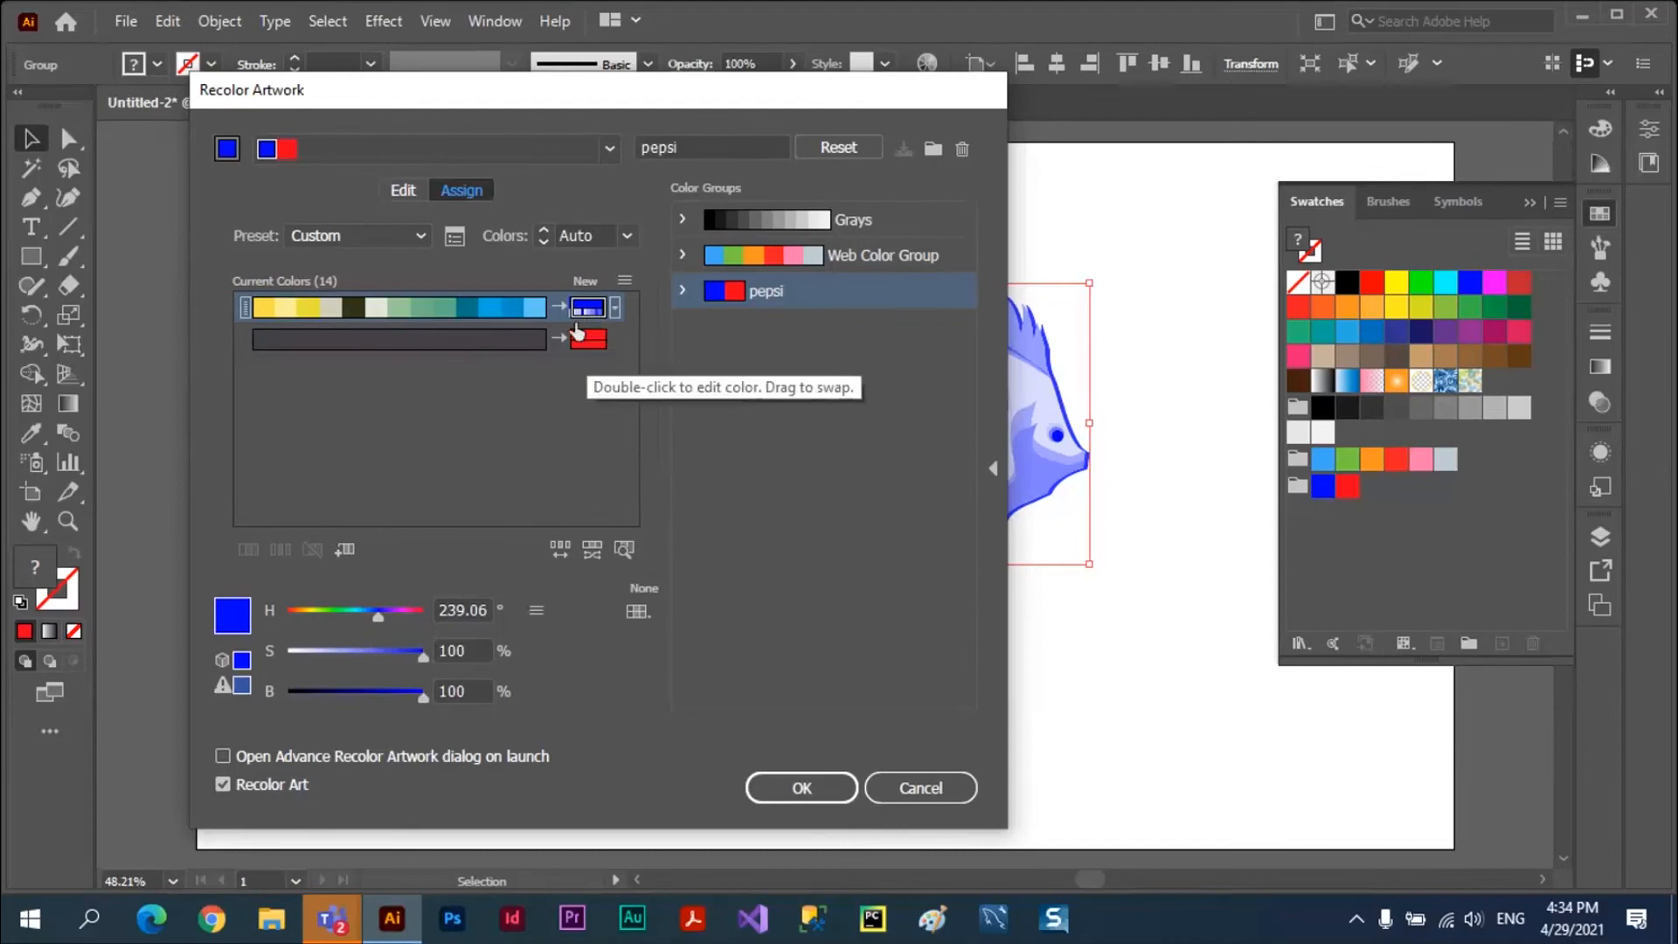
Reassign the first six current colors, yellow through pale grey-green, from the blue row to the red row, apply the recoloring and deselect the fish.
{"action": "left_click_drag", "start_coordinate": [770, 101], "coordinate": [461, 78]}
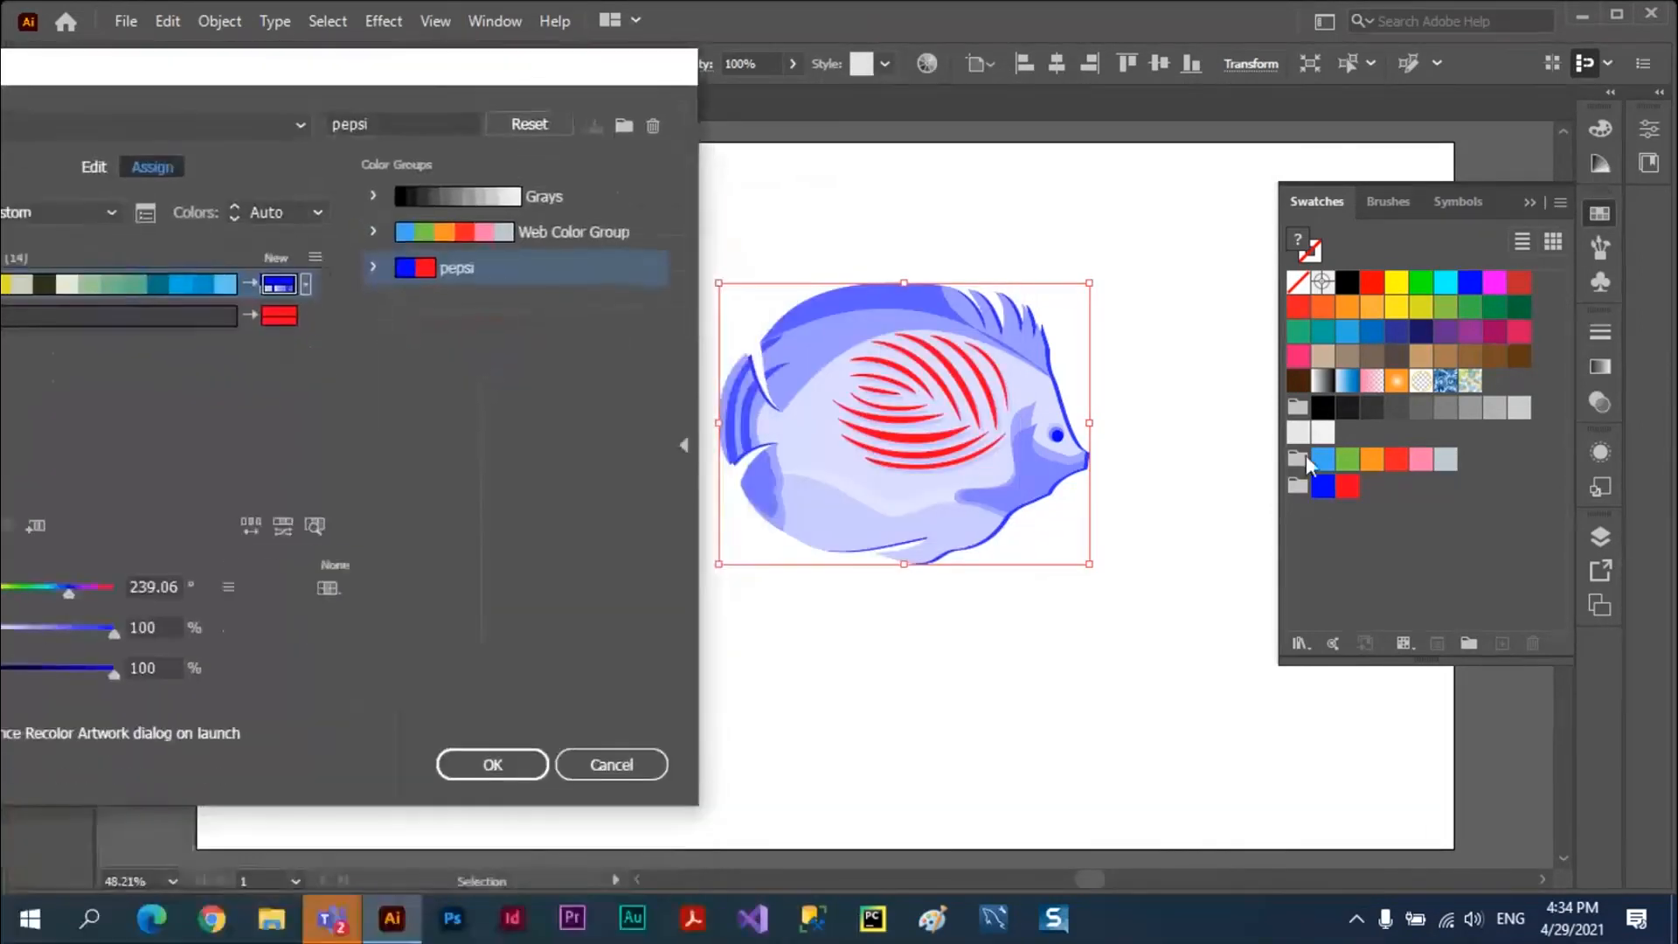
{"action": "left_click_drag", "start_coordinate": [358, 74], "coordinate": [868, 224]}
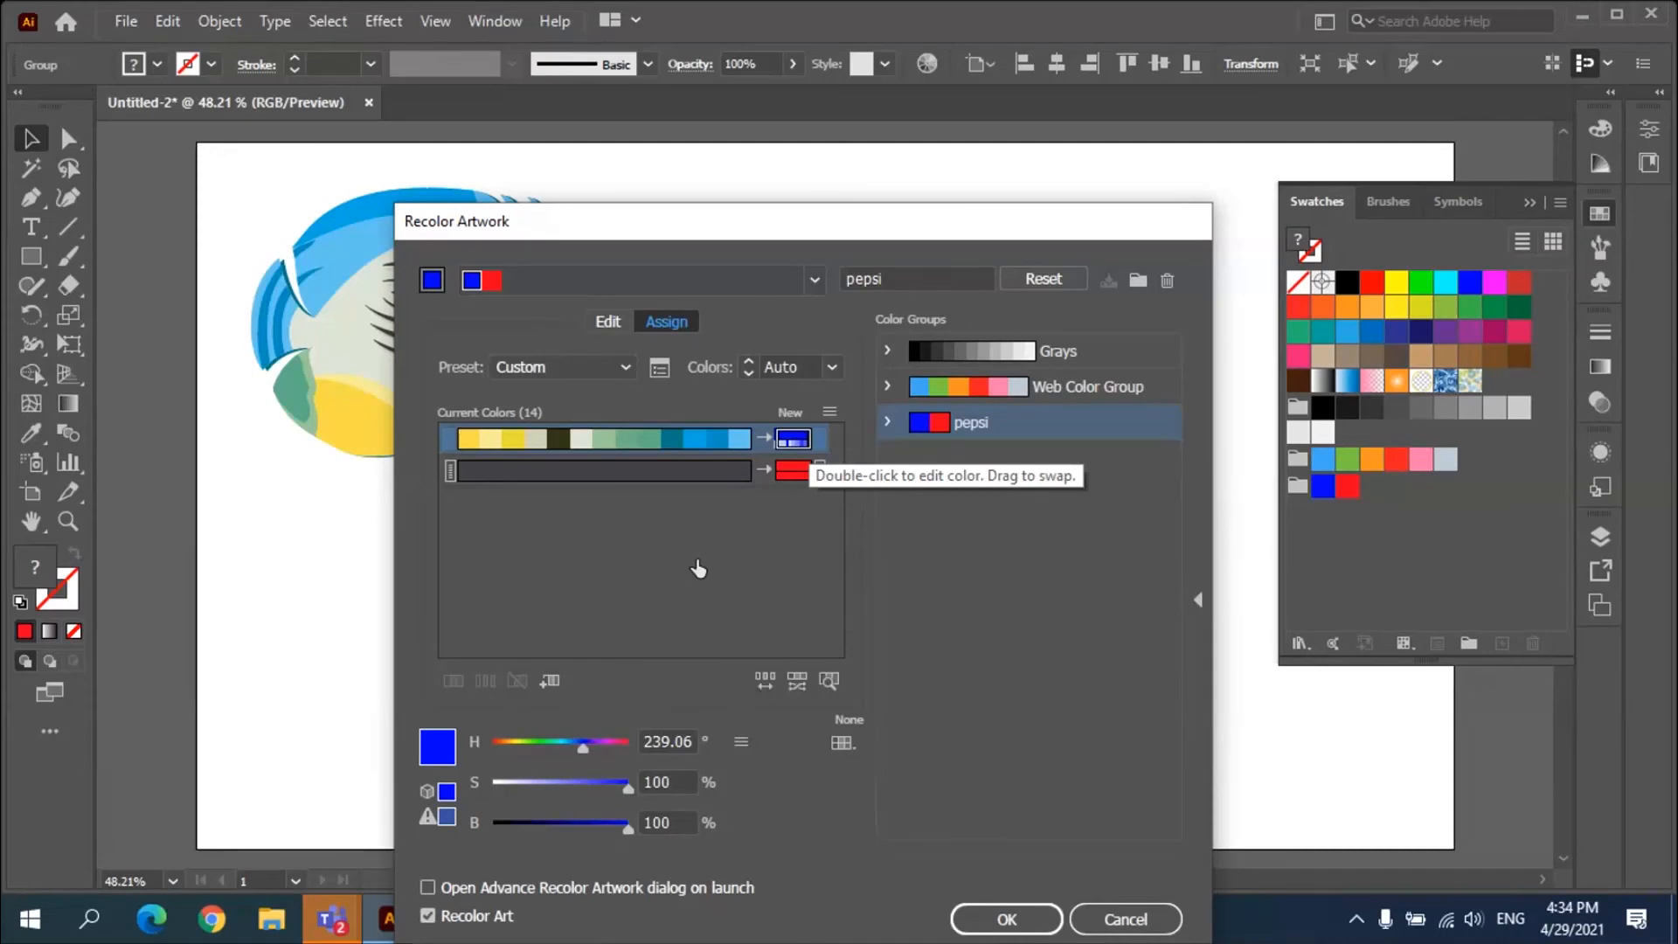
{"action": "left_click_drag", "start_coordinate": [1070, 219], "coordinate": [752, 145]}
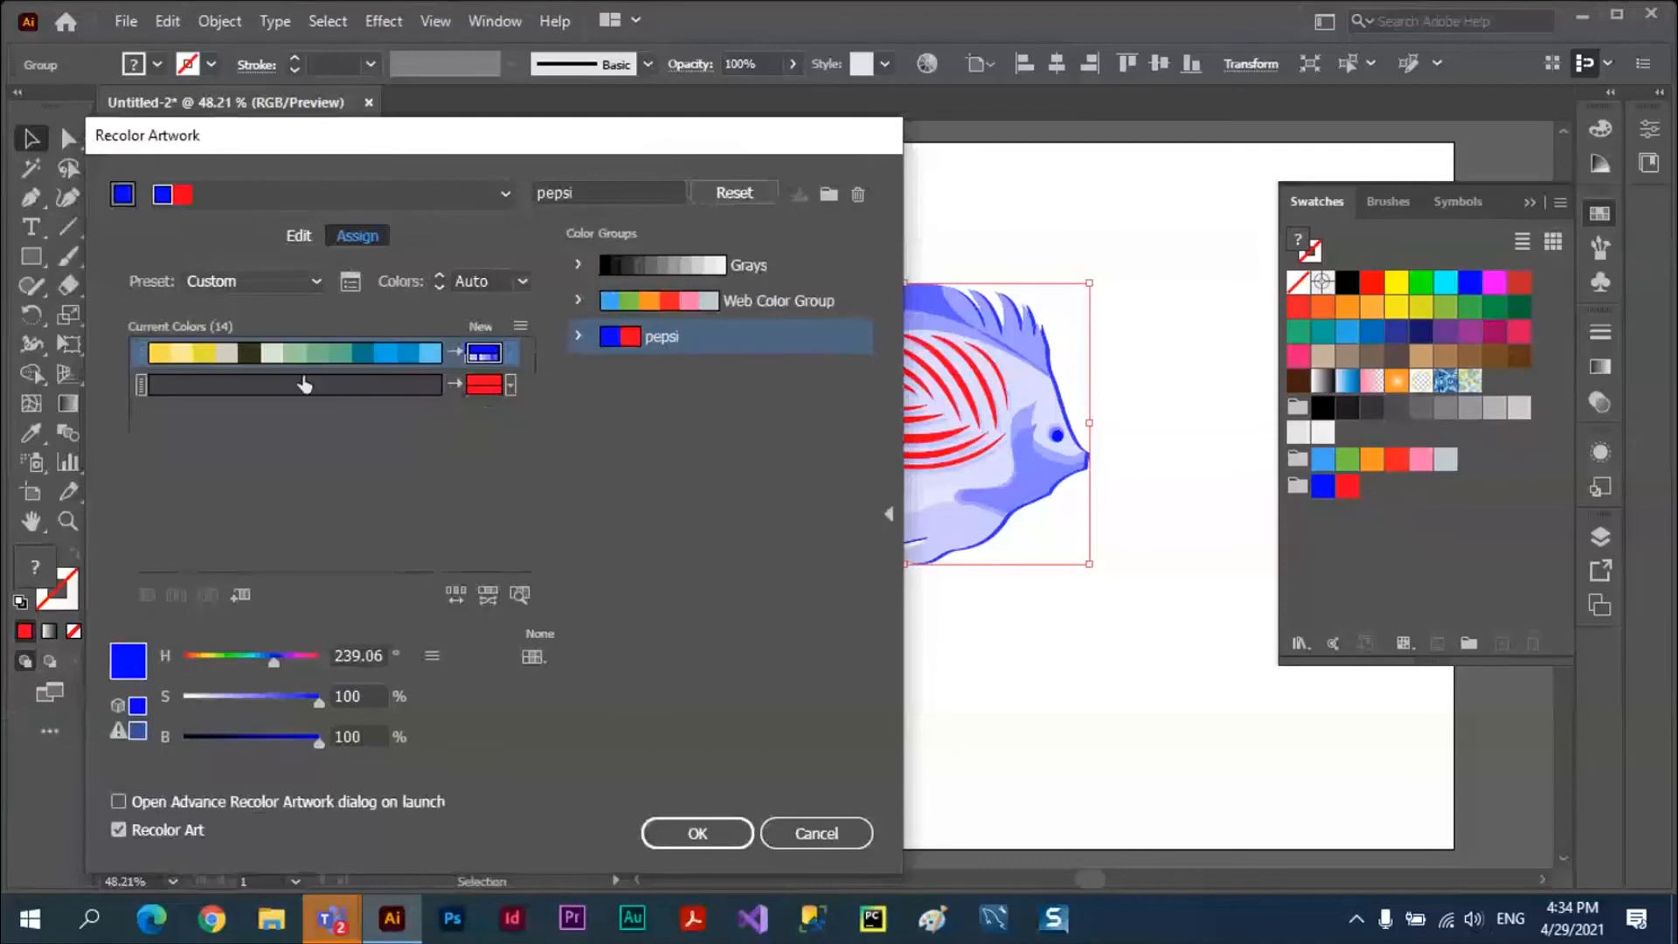
{"action": "left_click", "coordinate": [270, 354]}
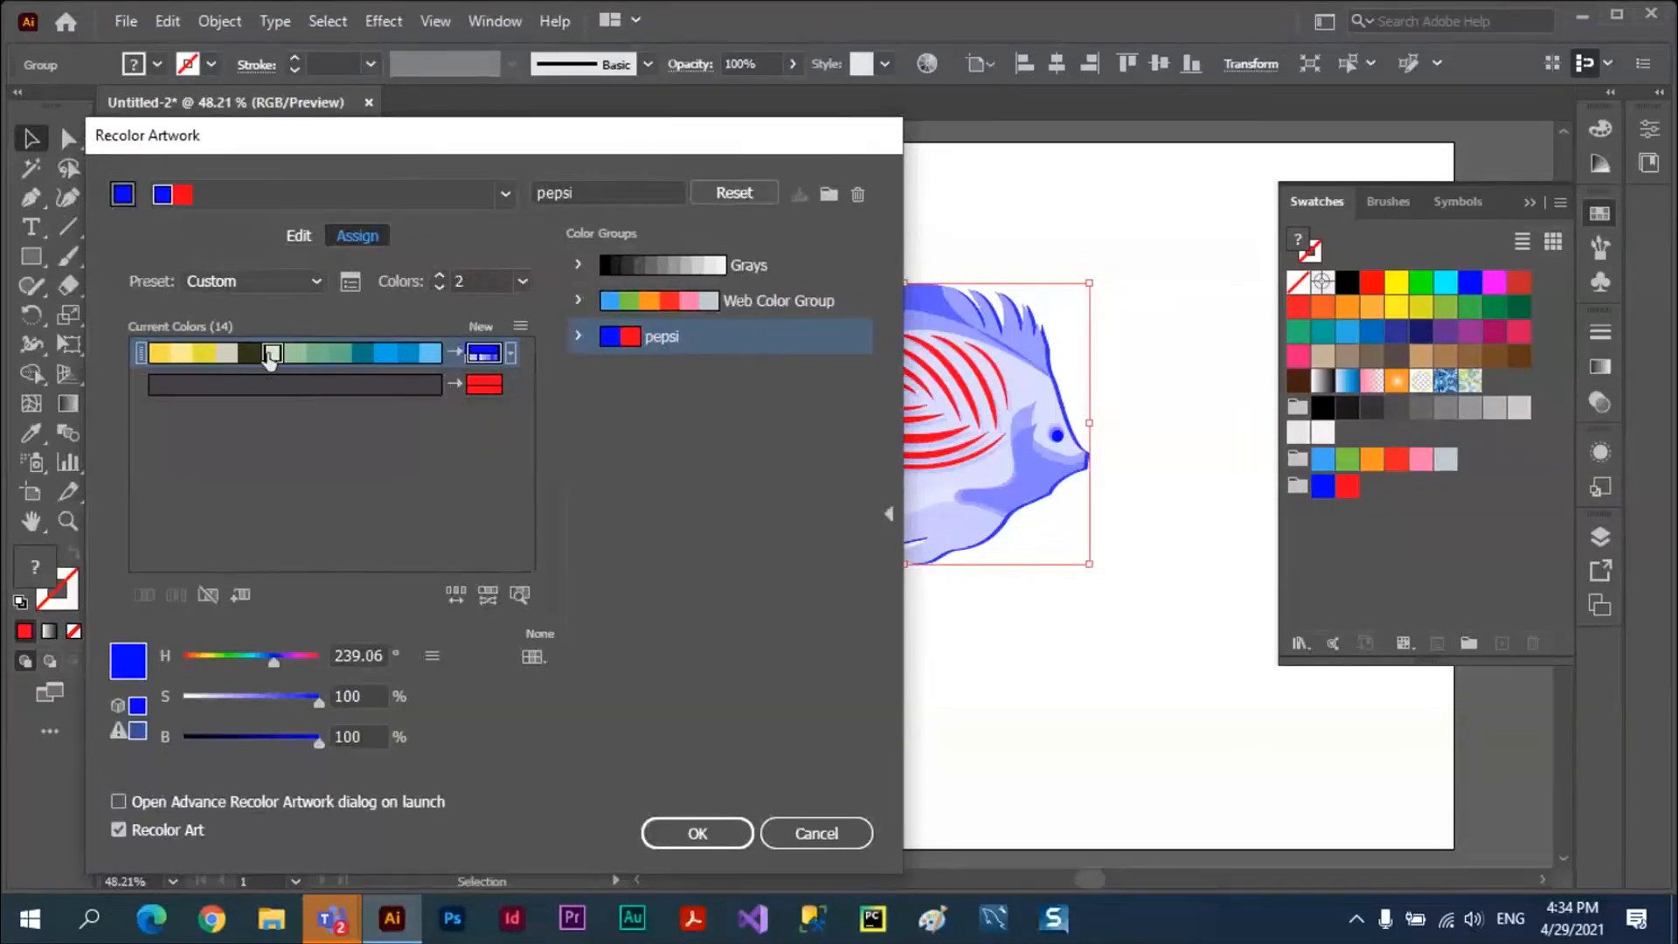
{"action": "left_click", "coordinate": [158, 353], "text": "shift"}
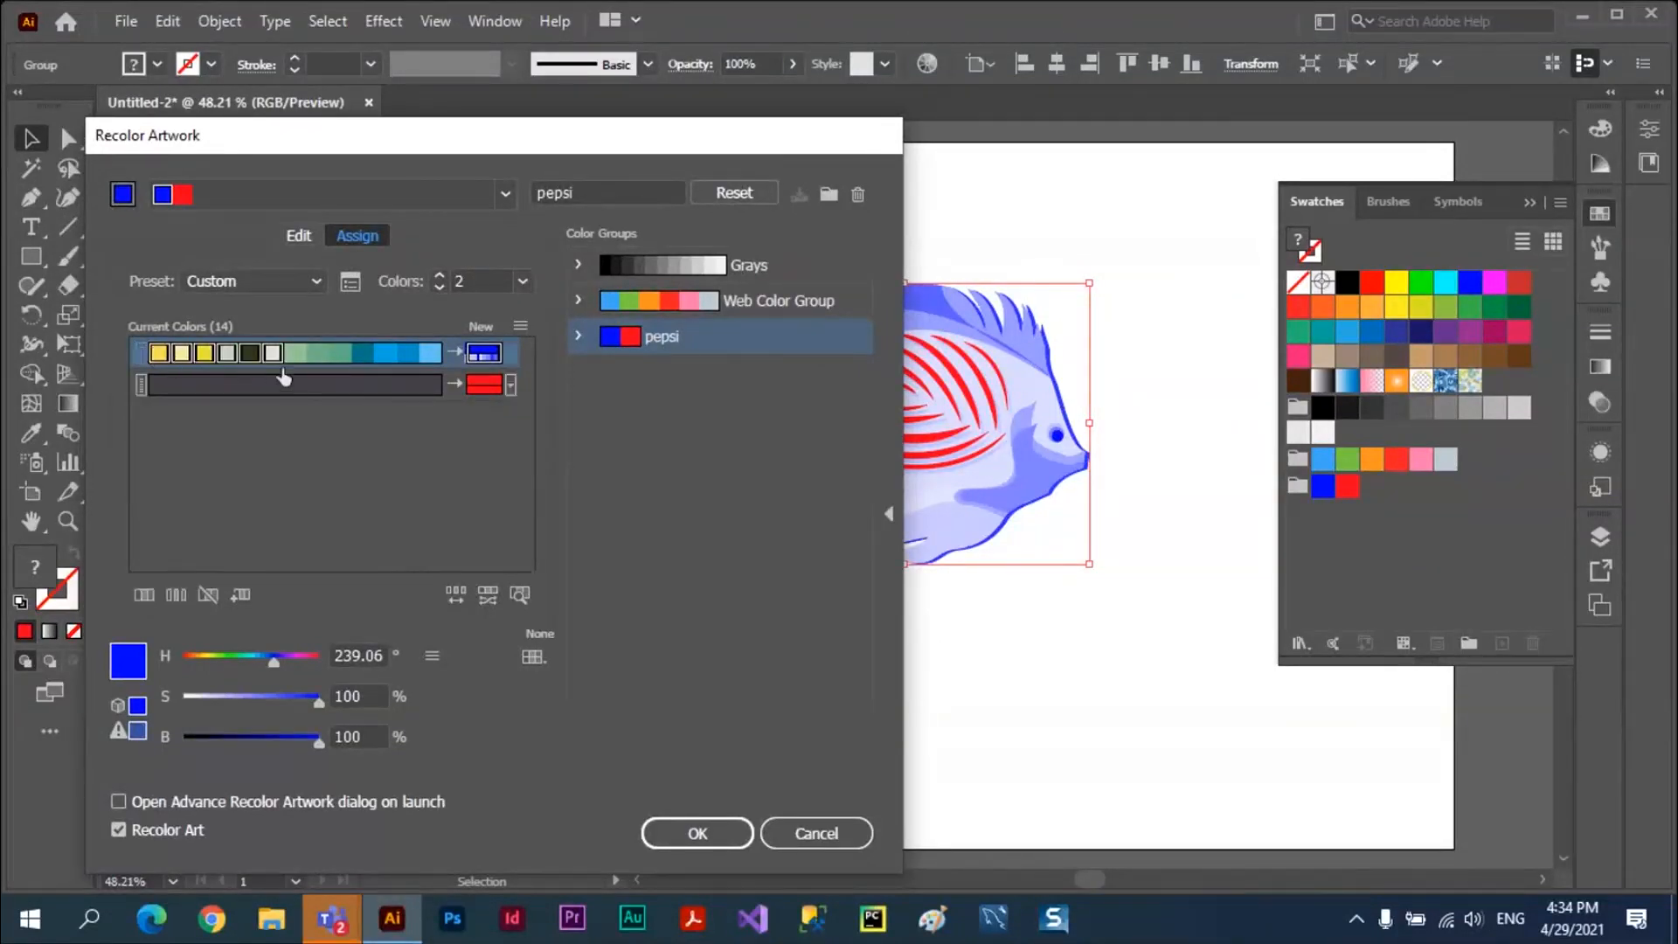
{"action": "left_click_drag", "start_coordinate": [271, 354], "coordinate": [276, 386]}
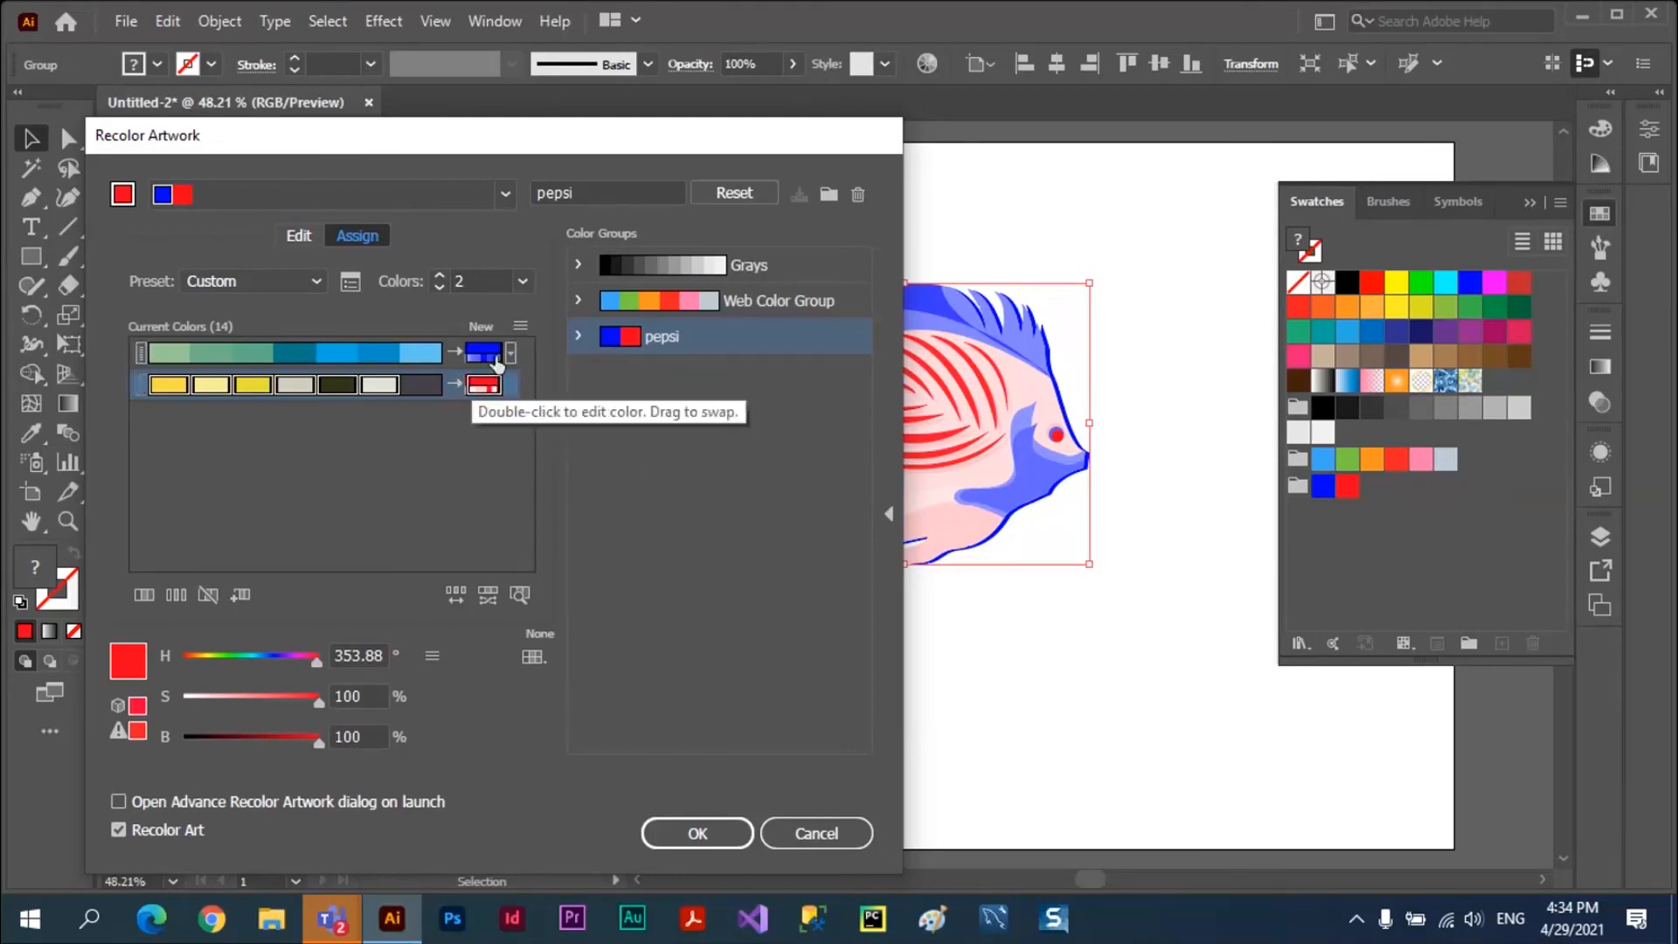
{"action": "left_click", "coordinate": [680, 833]}
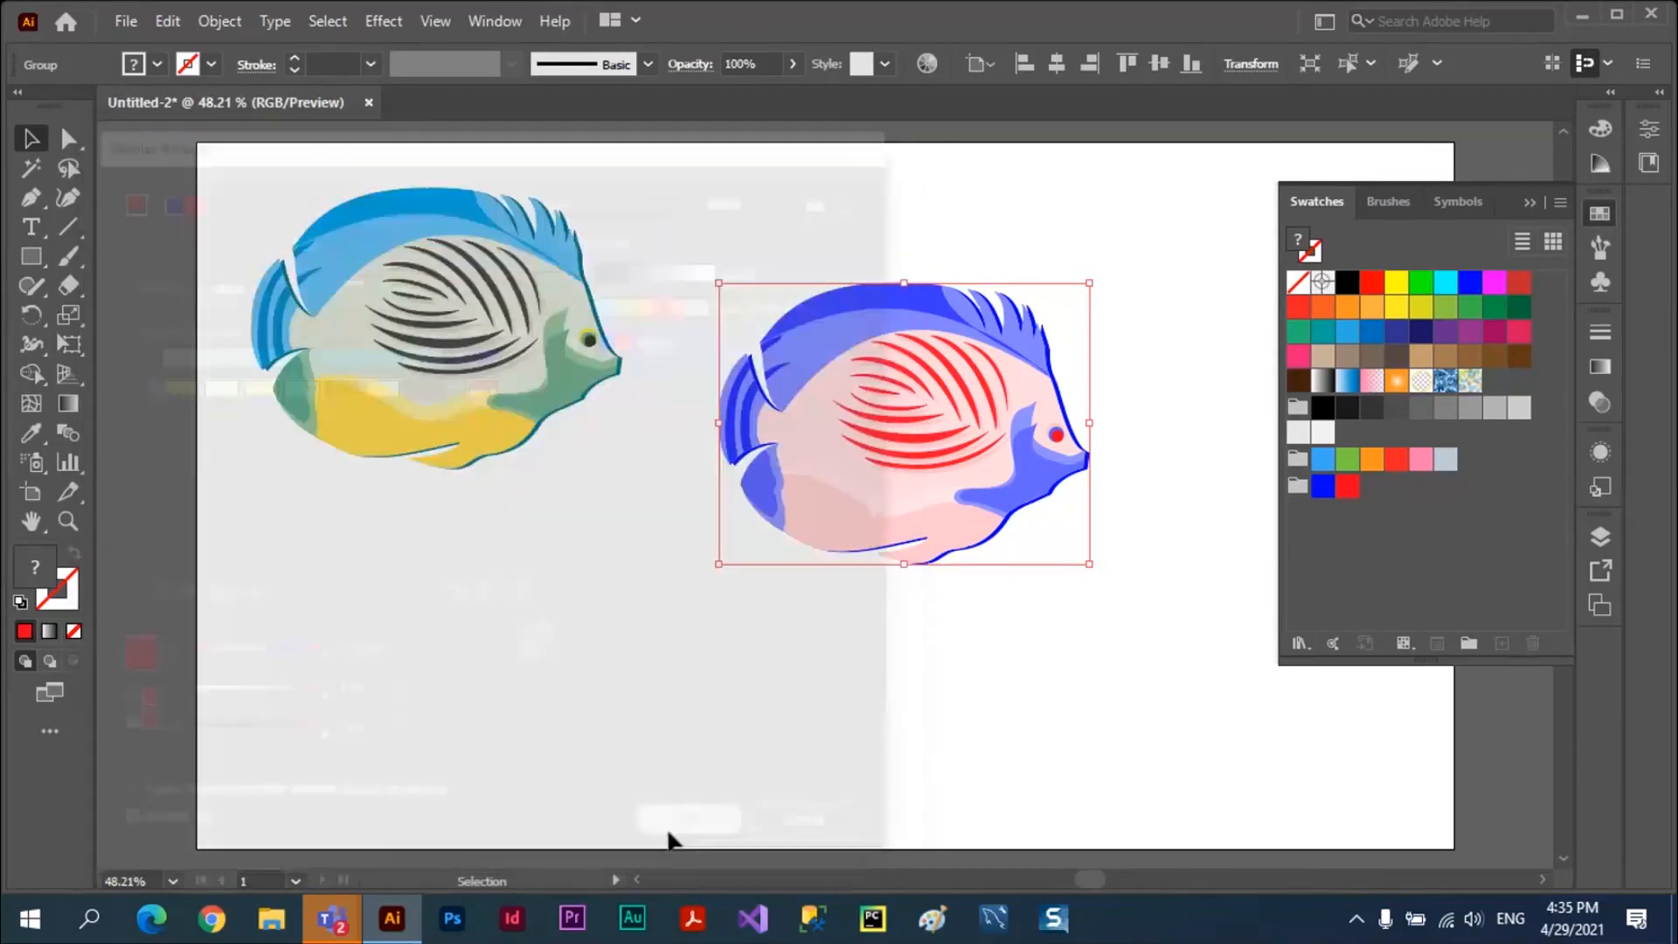
{"action": "left_click", "coordinate": [583, 659]}
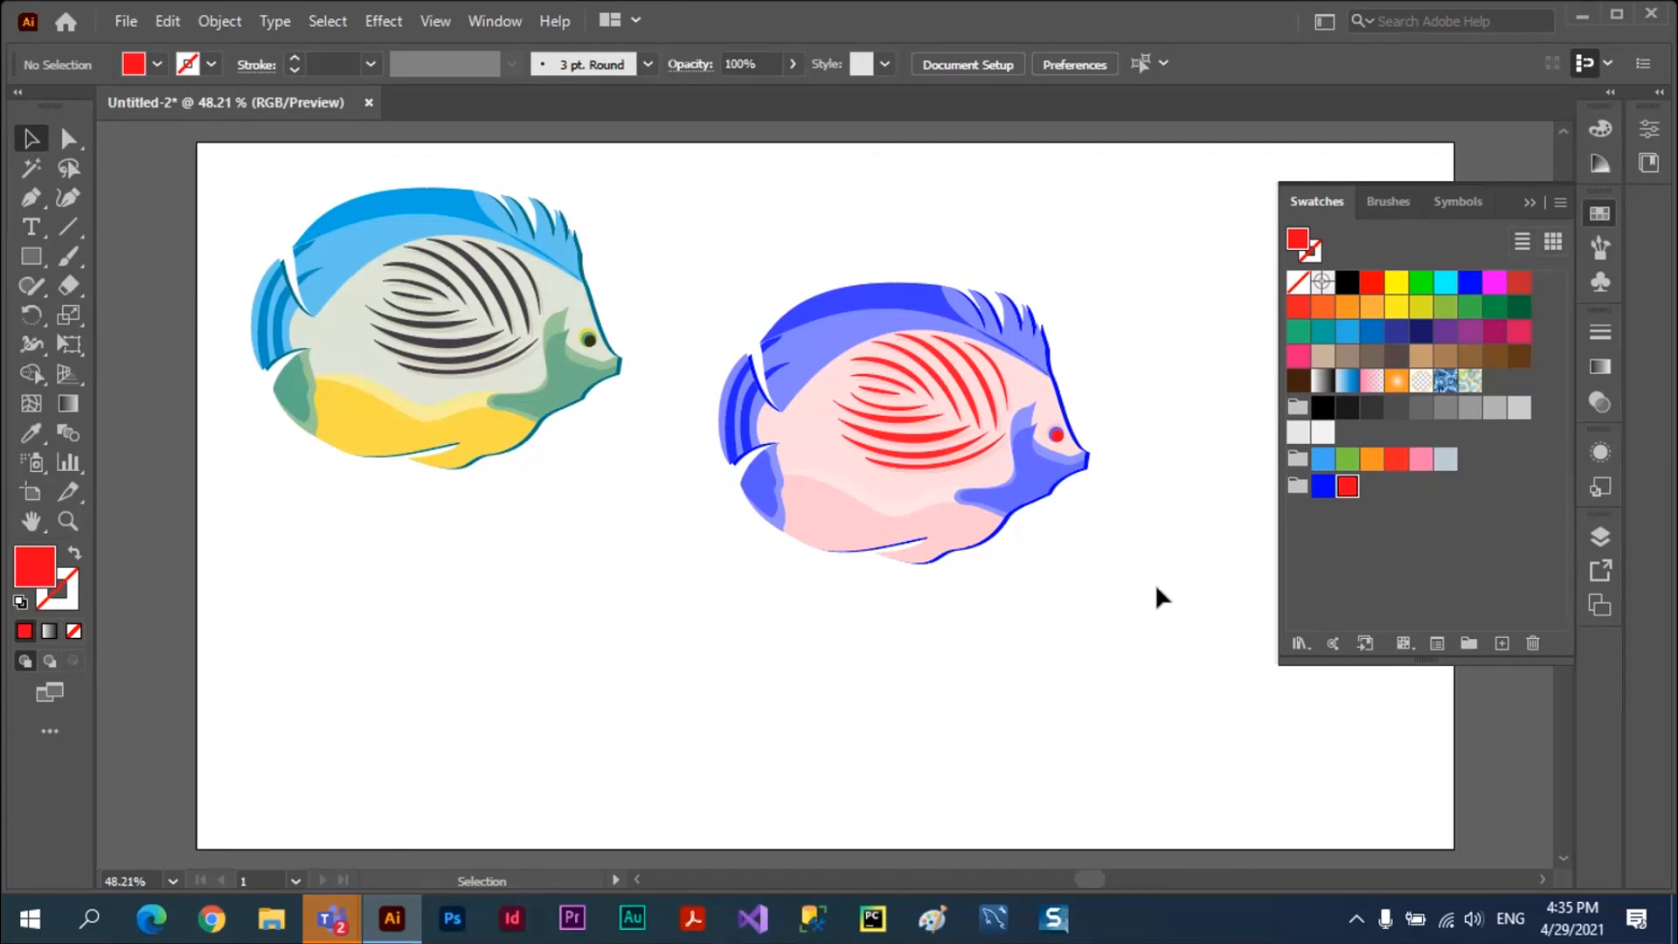
Switch to the Microsoft Teams meeting and stop its recording.
{"action": "key", "text": "alt+Tab"}
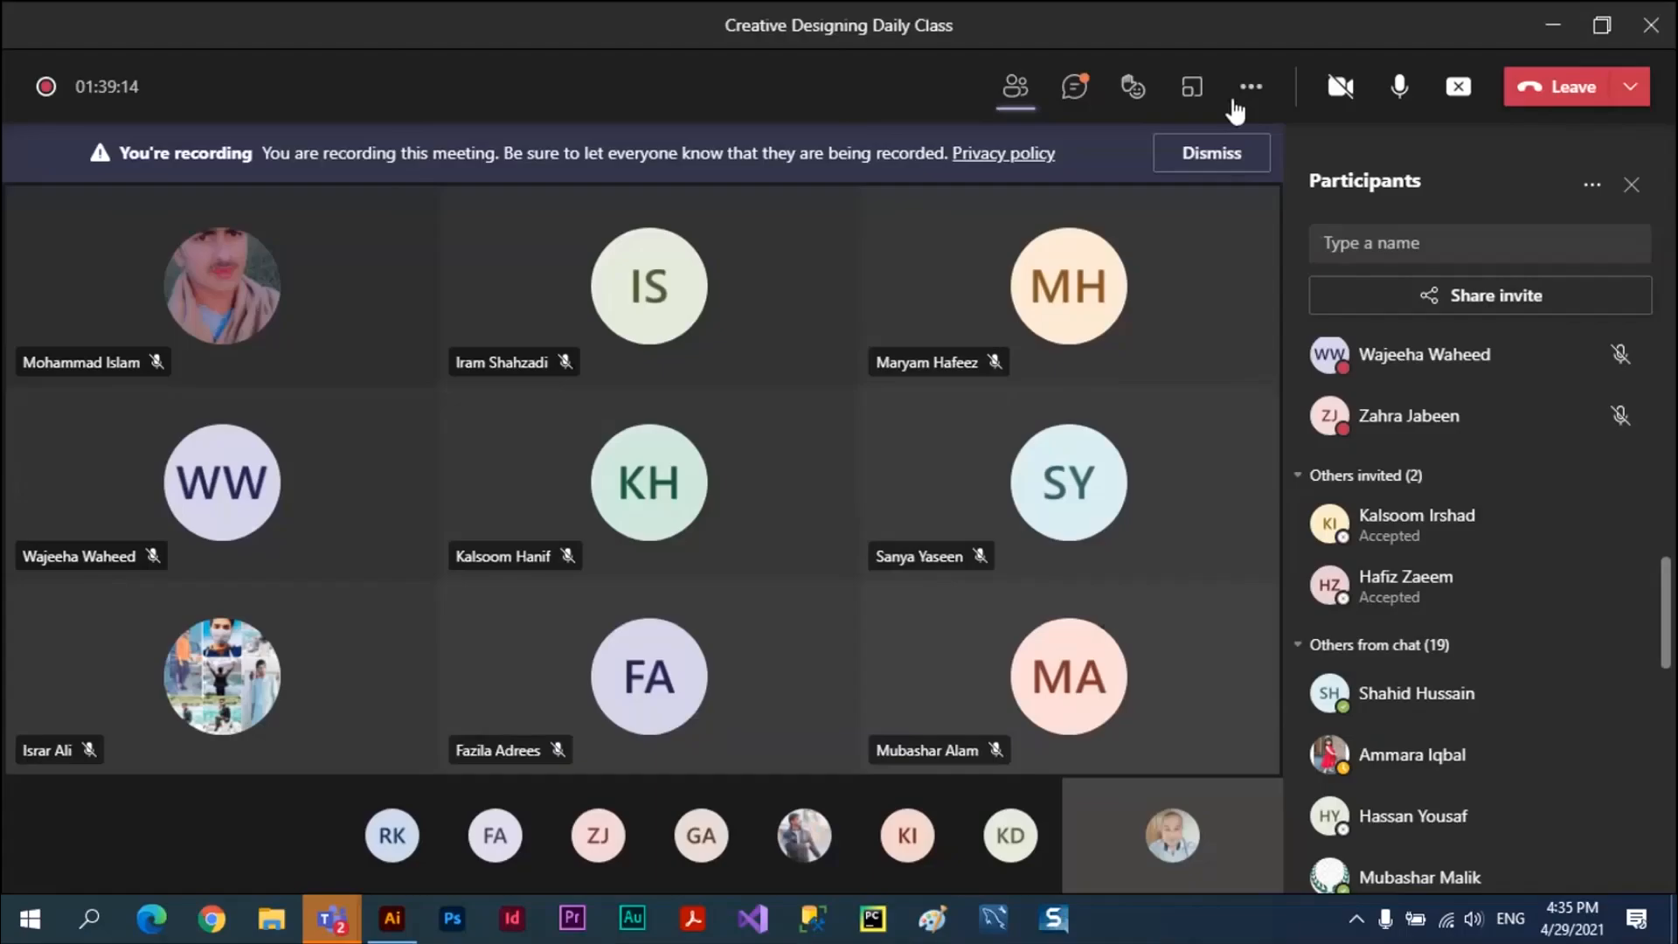
{"action": "left_click", "coordinate": [1251, 86]}
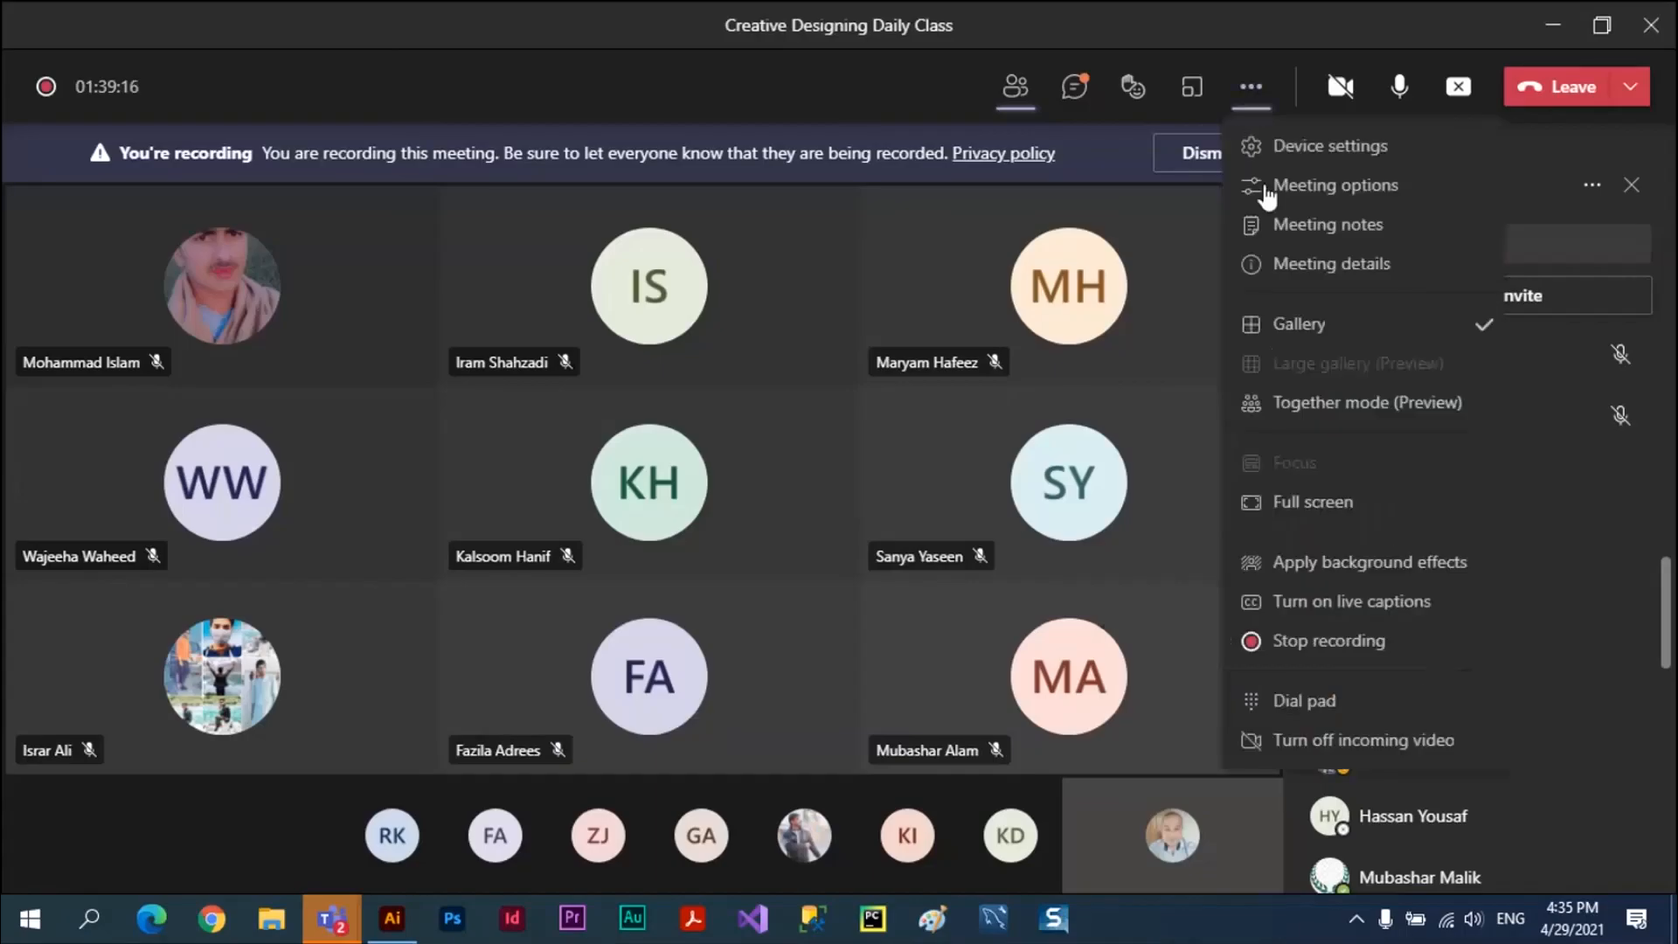
{"action": "left_click", "coordinate": [1324, 645]}
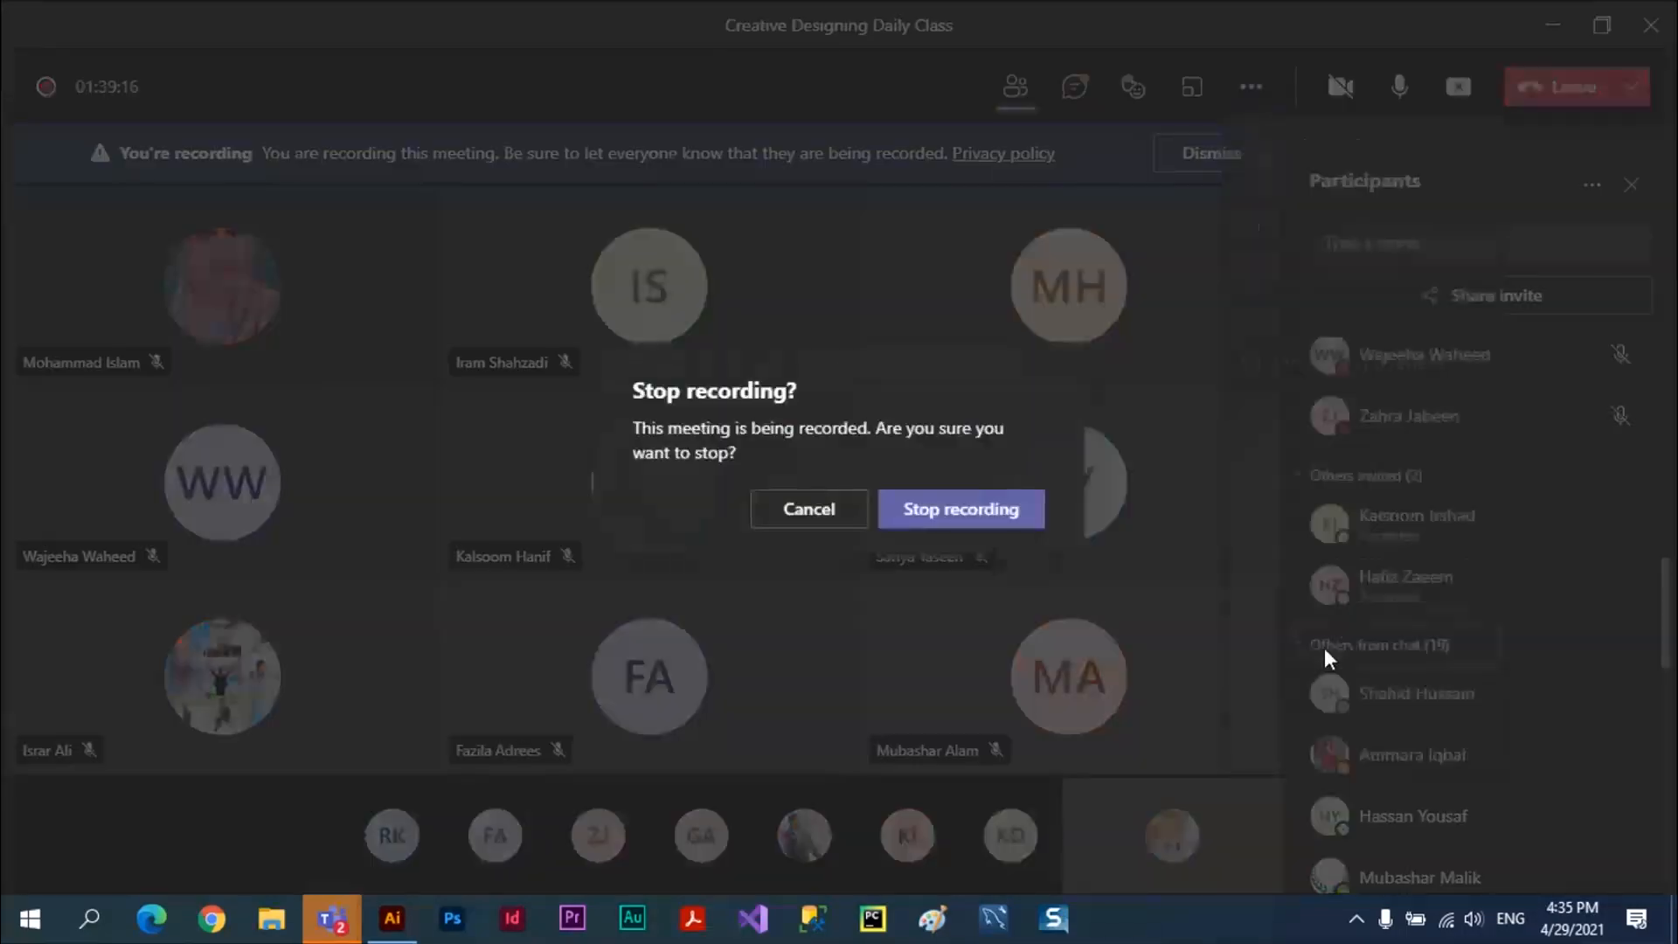